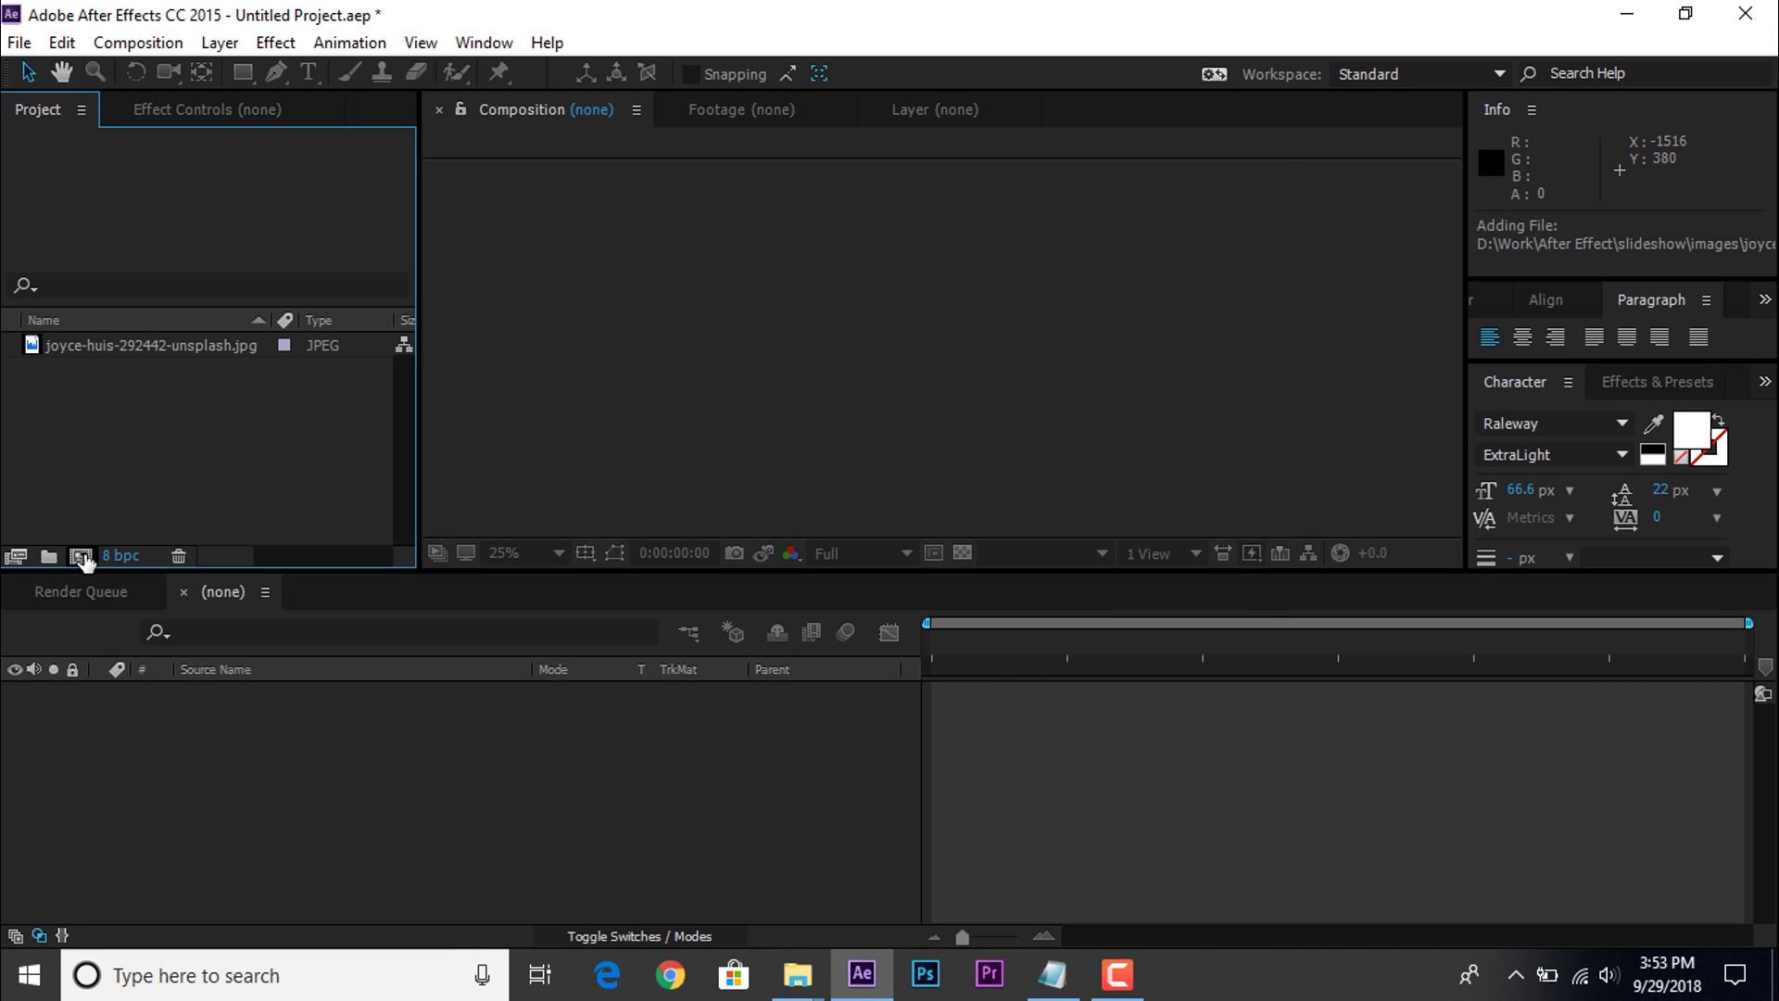
Step: Create a composition named "main comp" with a width of 1080 px and a height of 1920 px
click(81, 556)
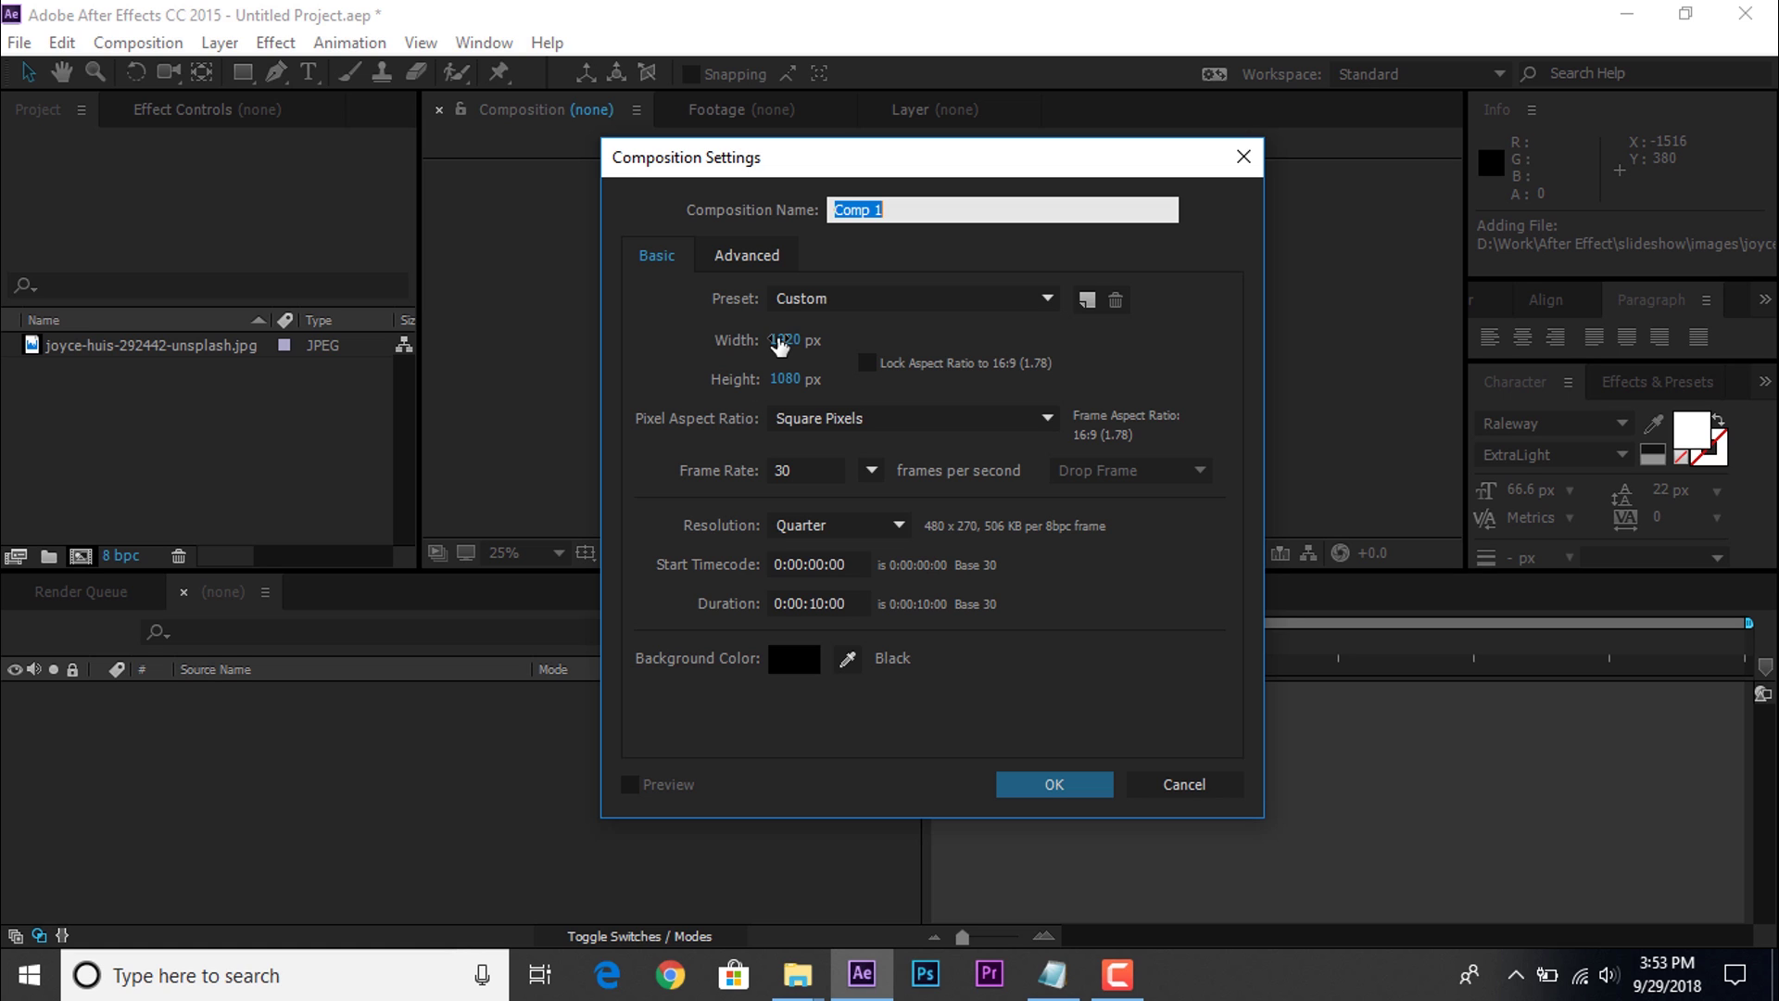
click(784, 342)
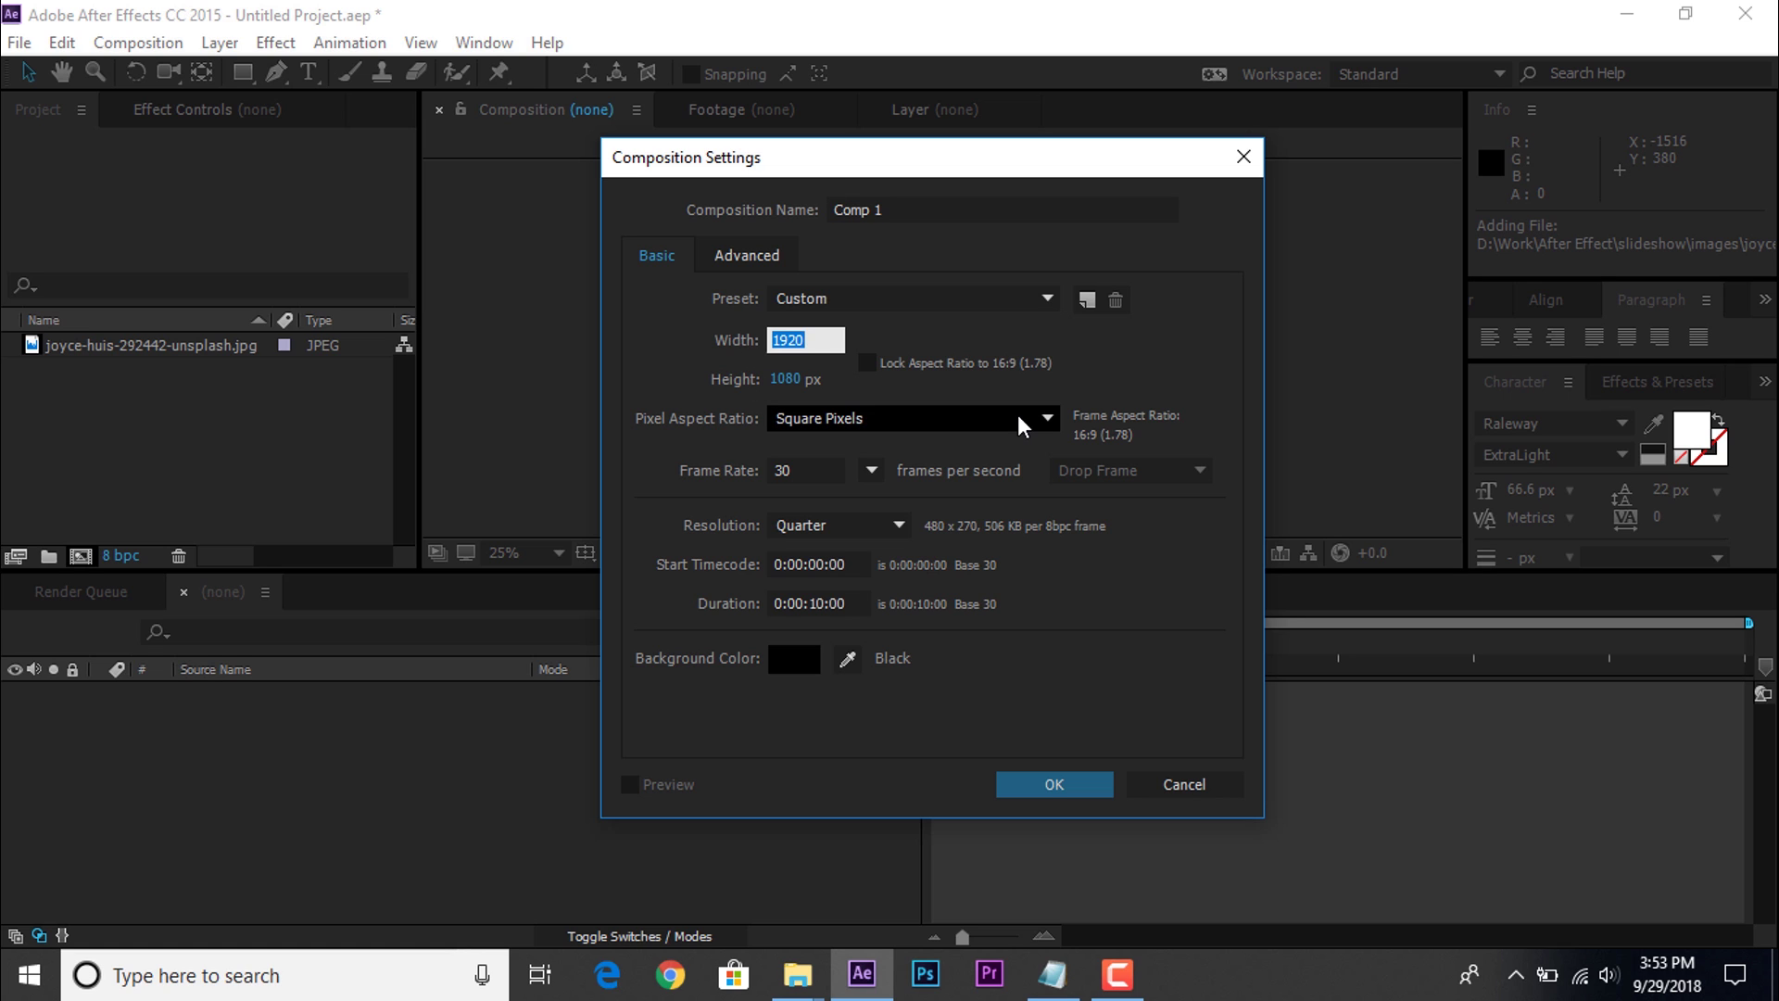
text(1080)
key(Tab)
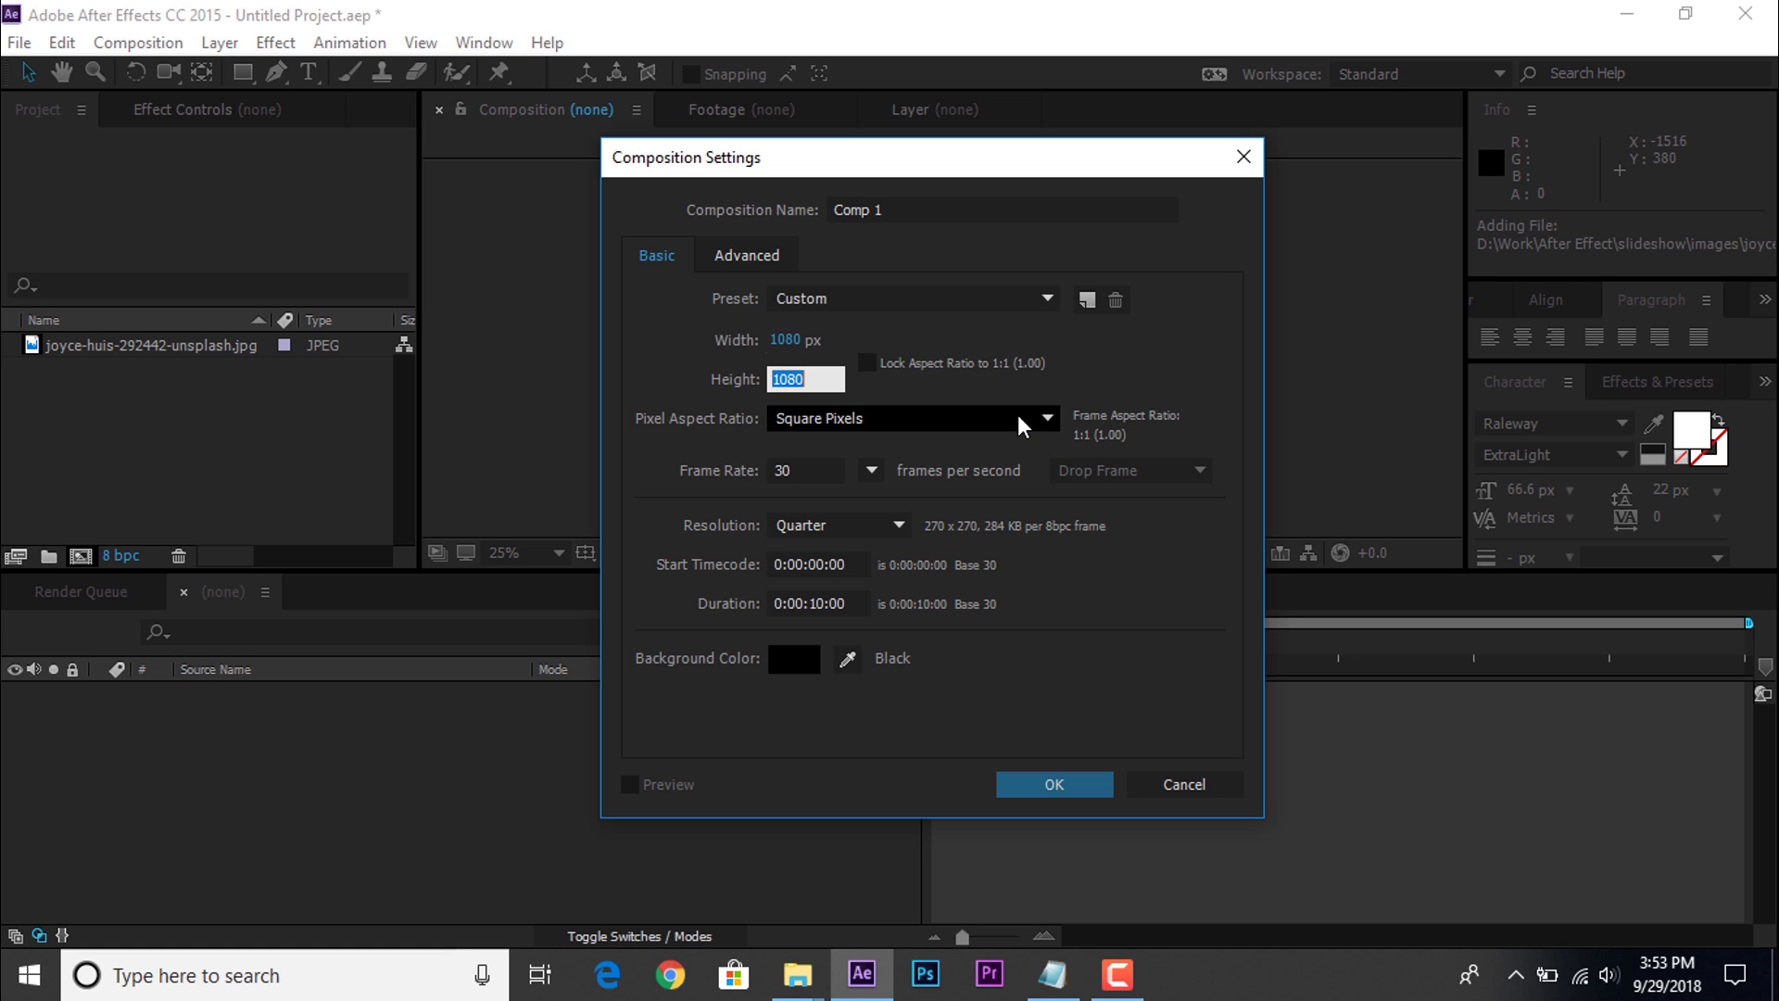
text(1920)
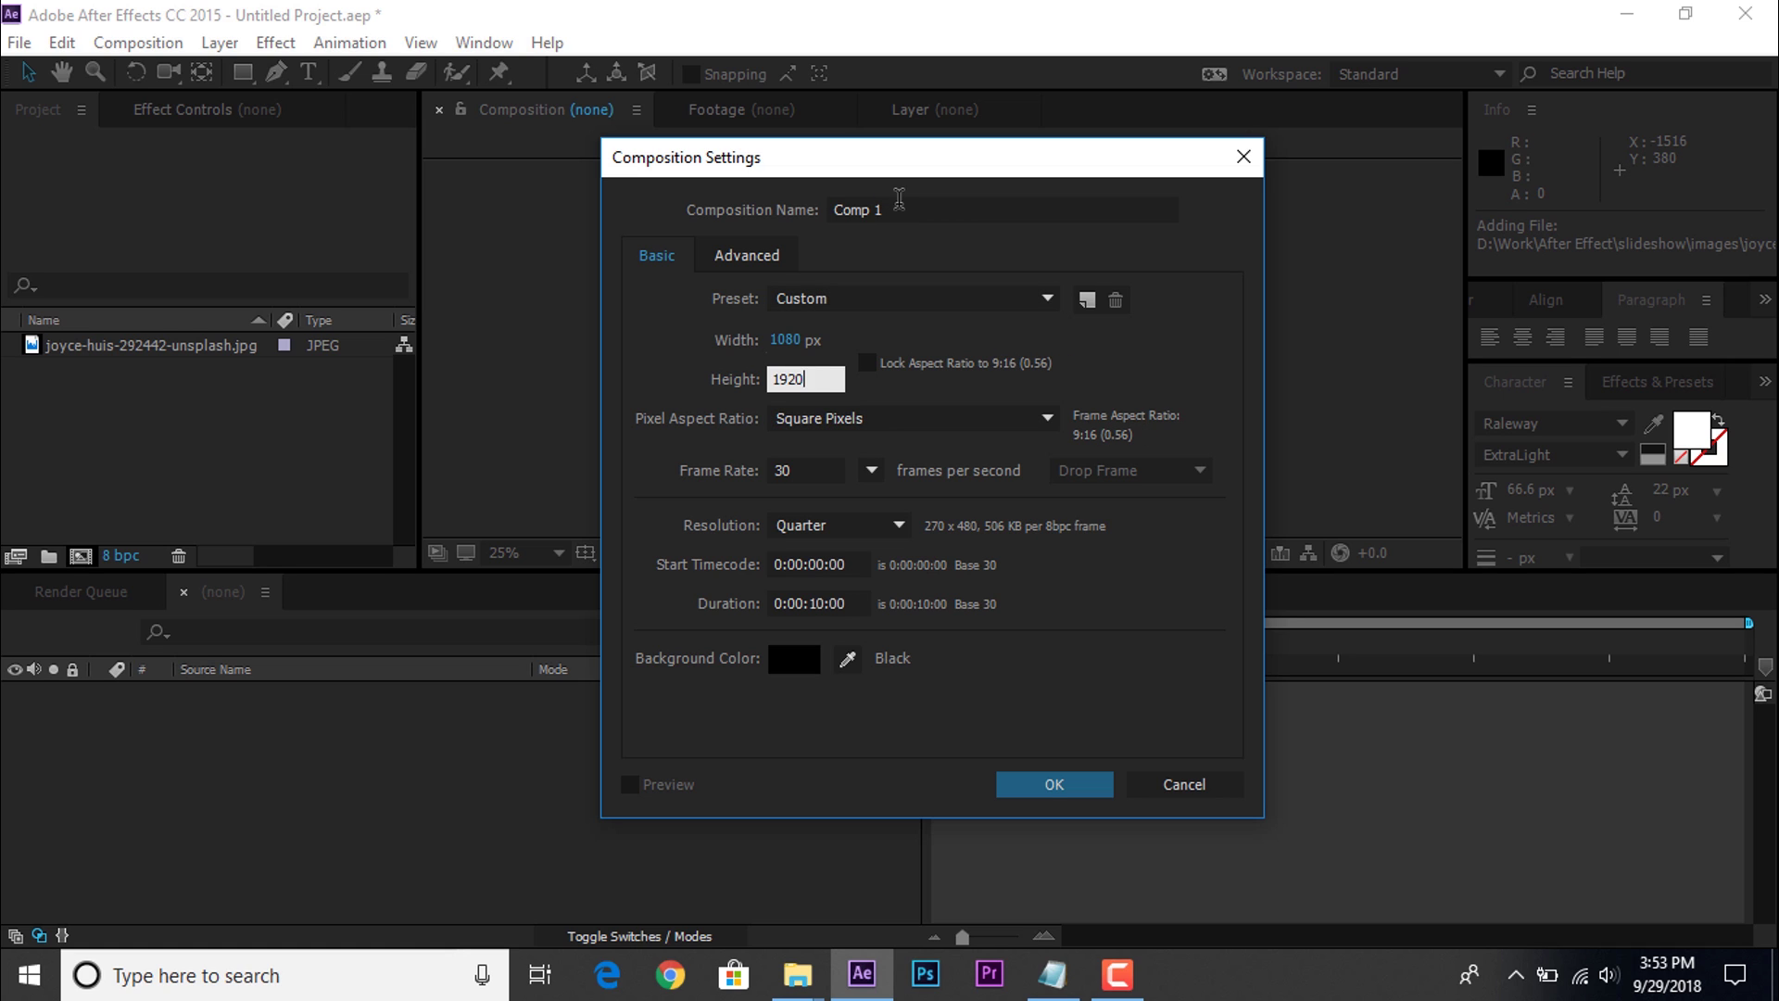
click(852, 210)
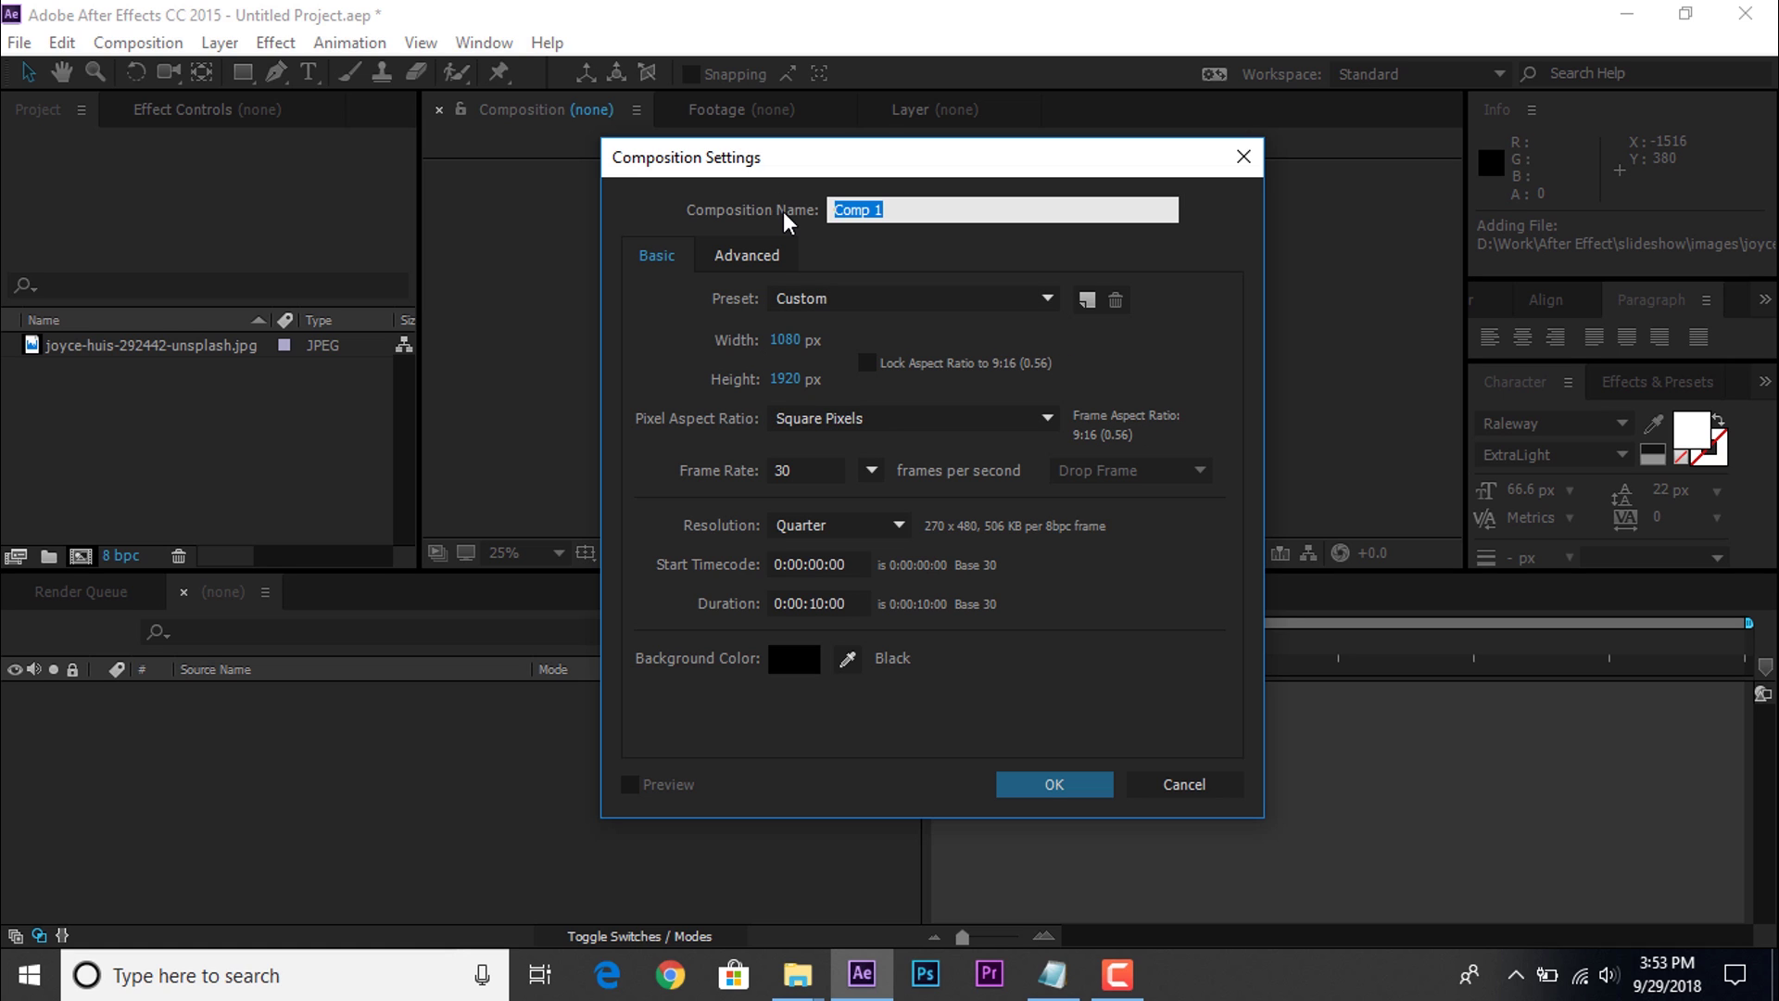
text(main comp)
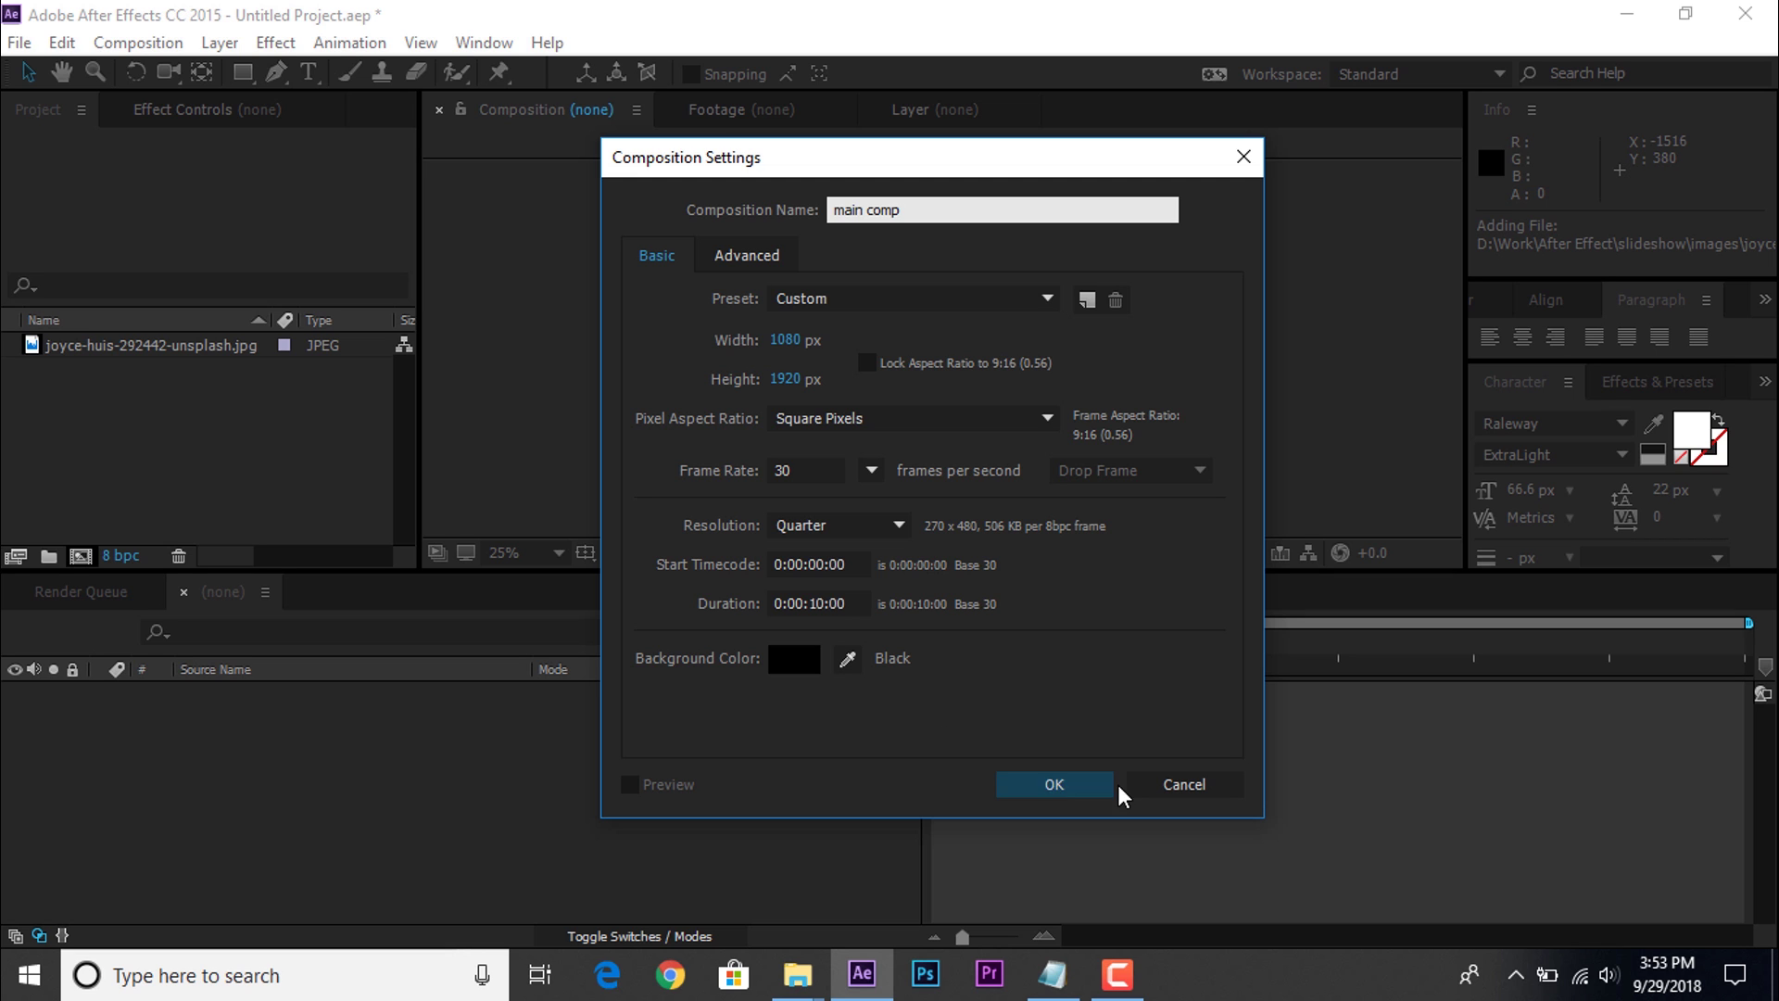
click(1072, 784)
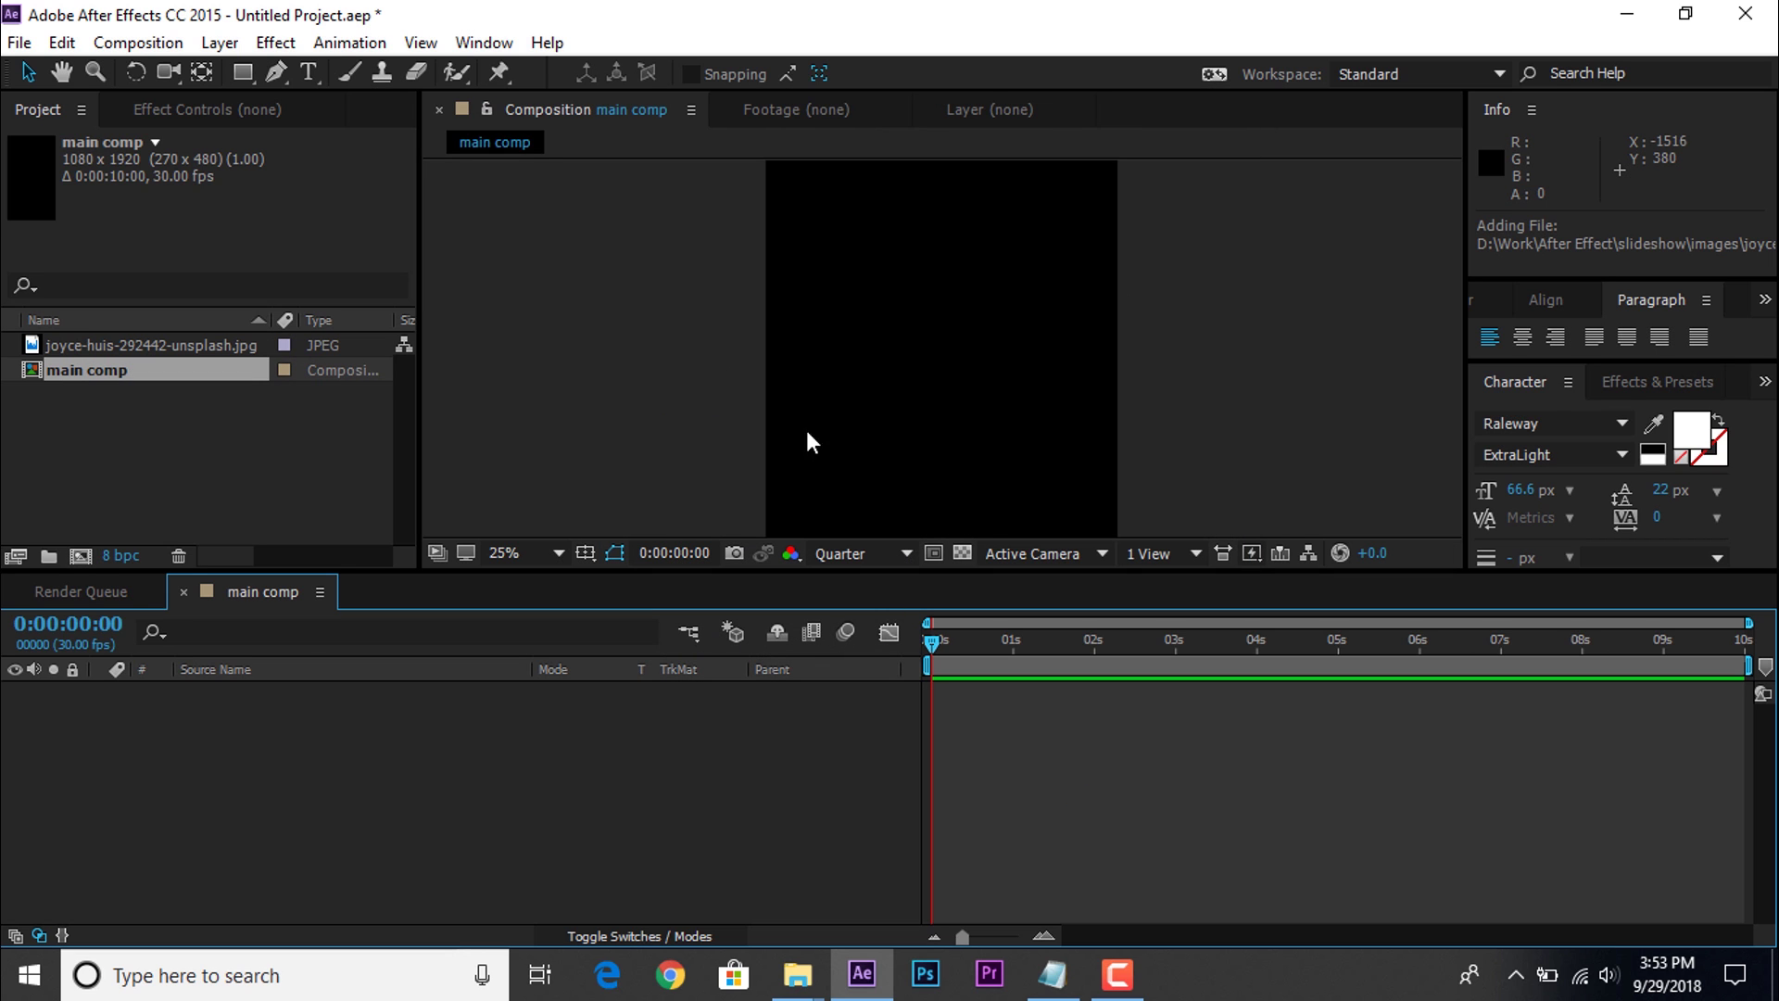
Step: Add a white (FFFFFF) solid layer named "bg" at the full size of the composition
key(comma)
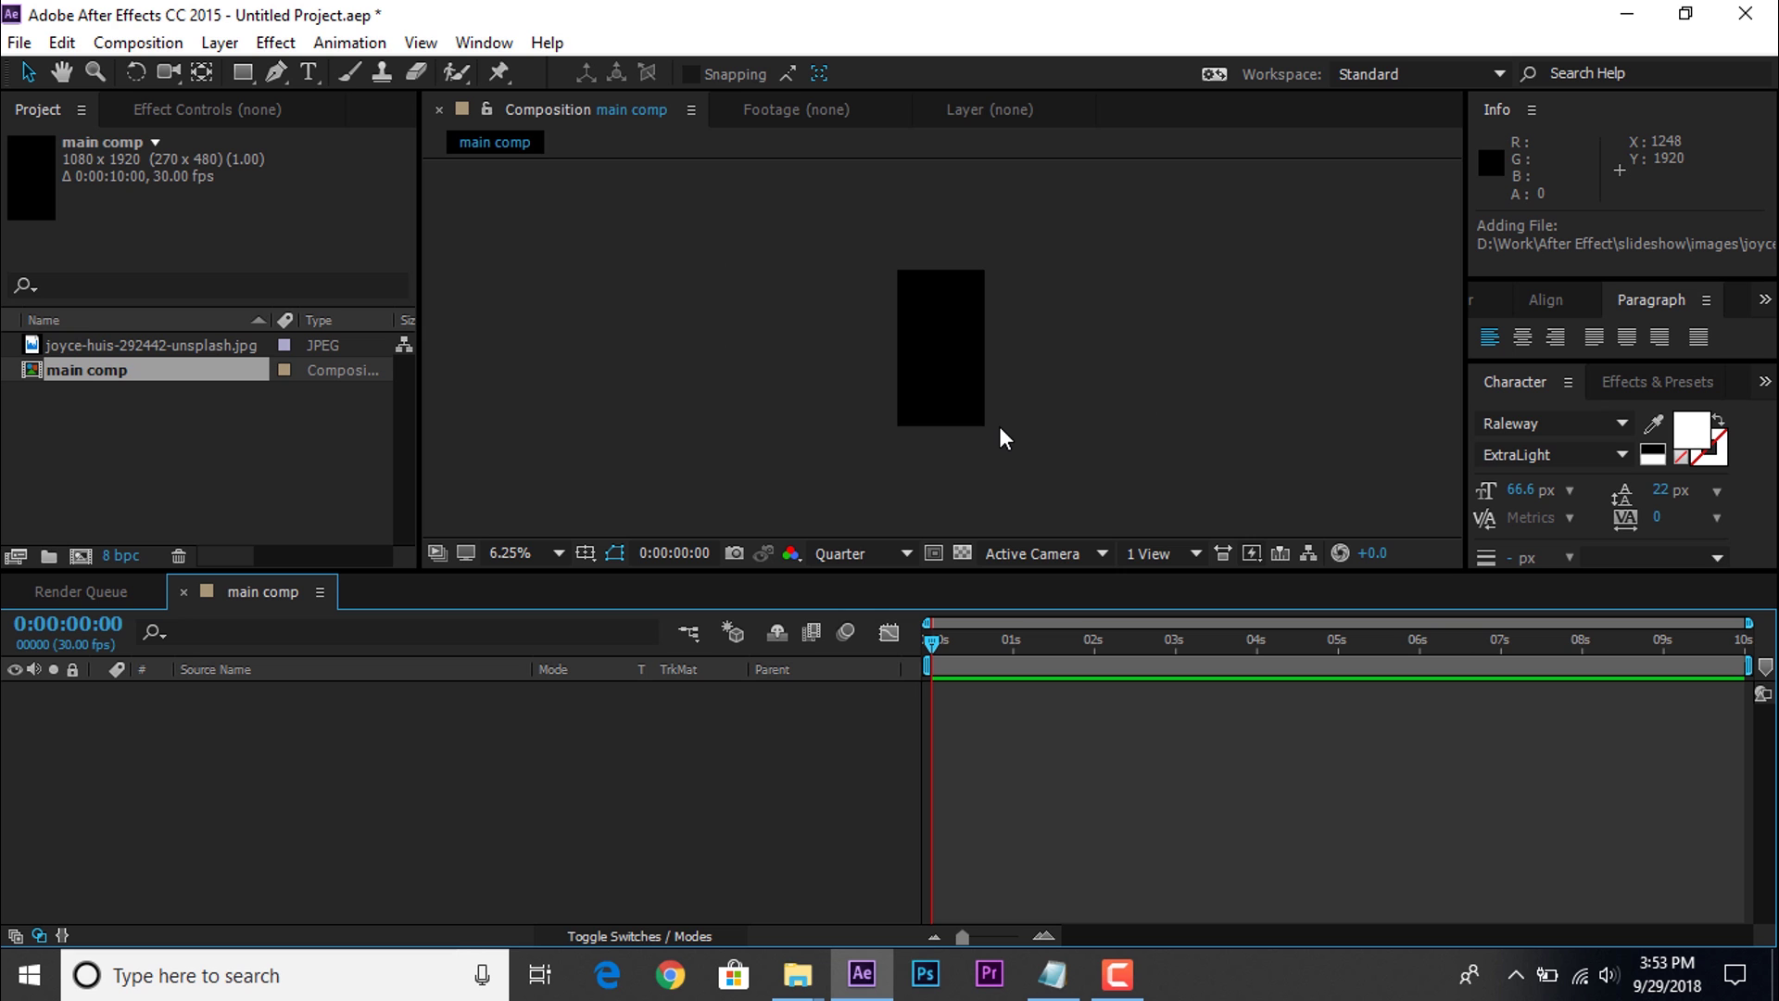
right_click(554, 743)
mouse_move(645, 491)
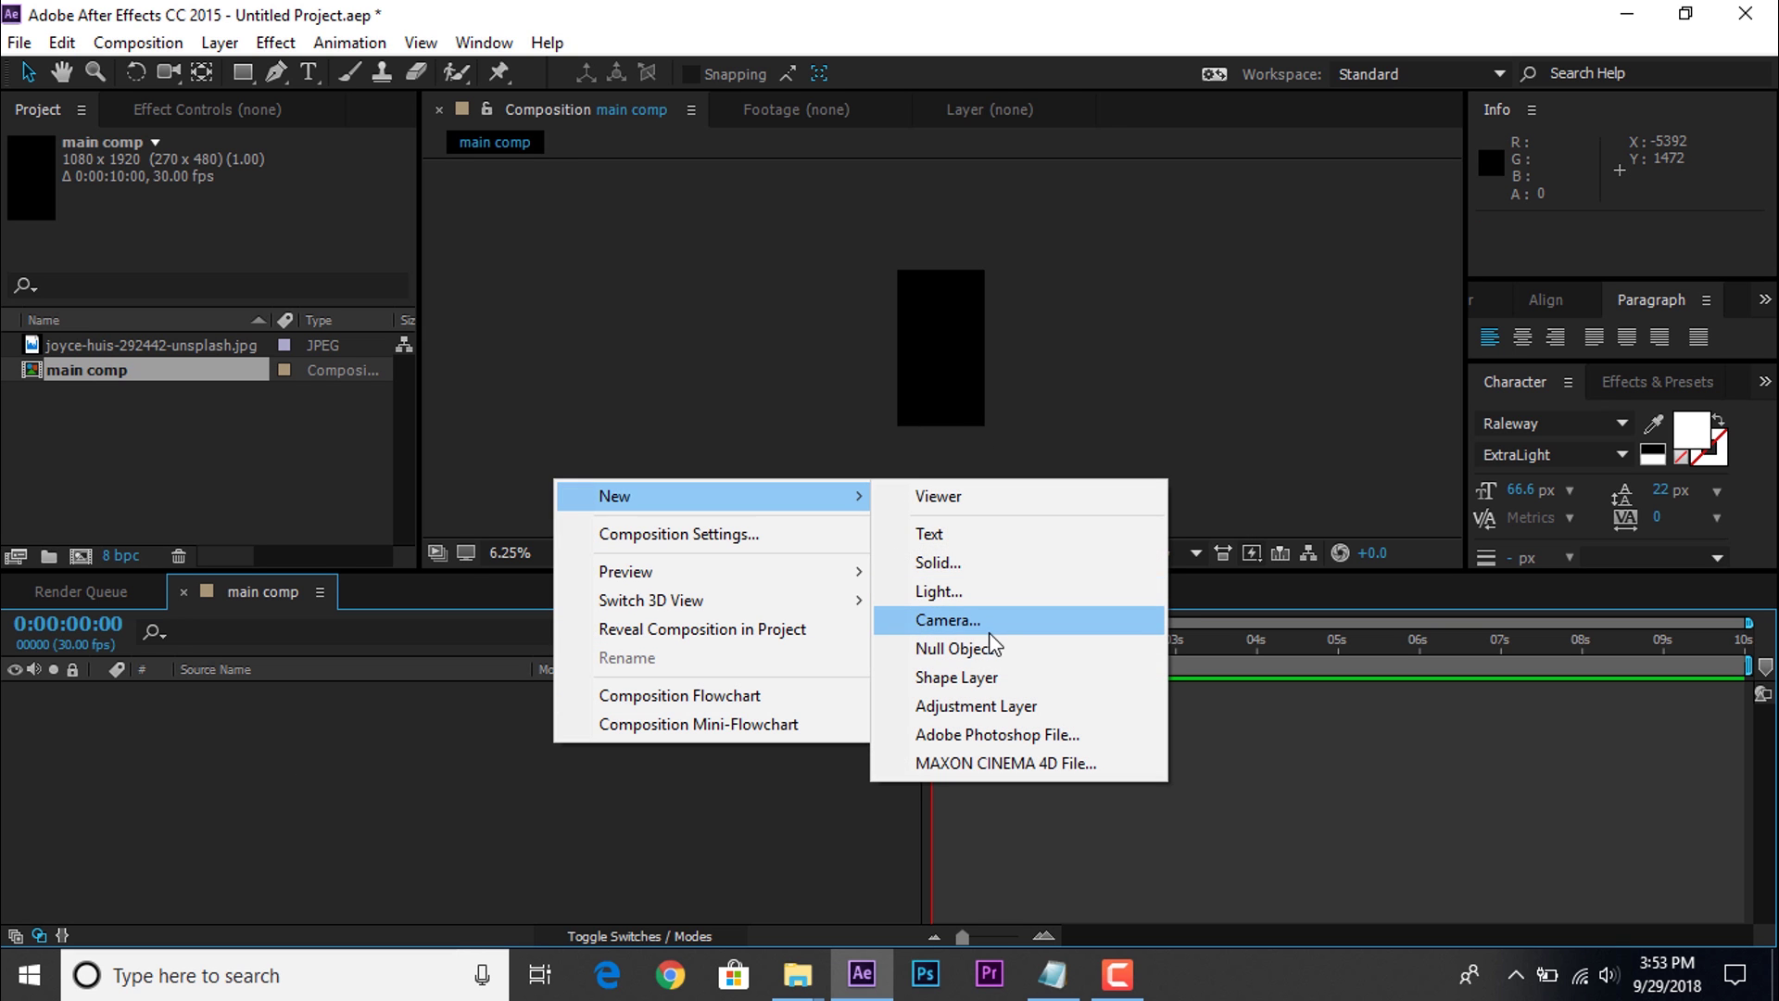
click(953, 562)
click(872, 642)
drag(102, 287, 75, 251)
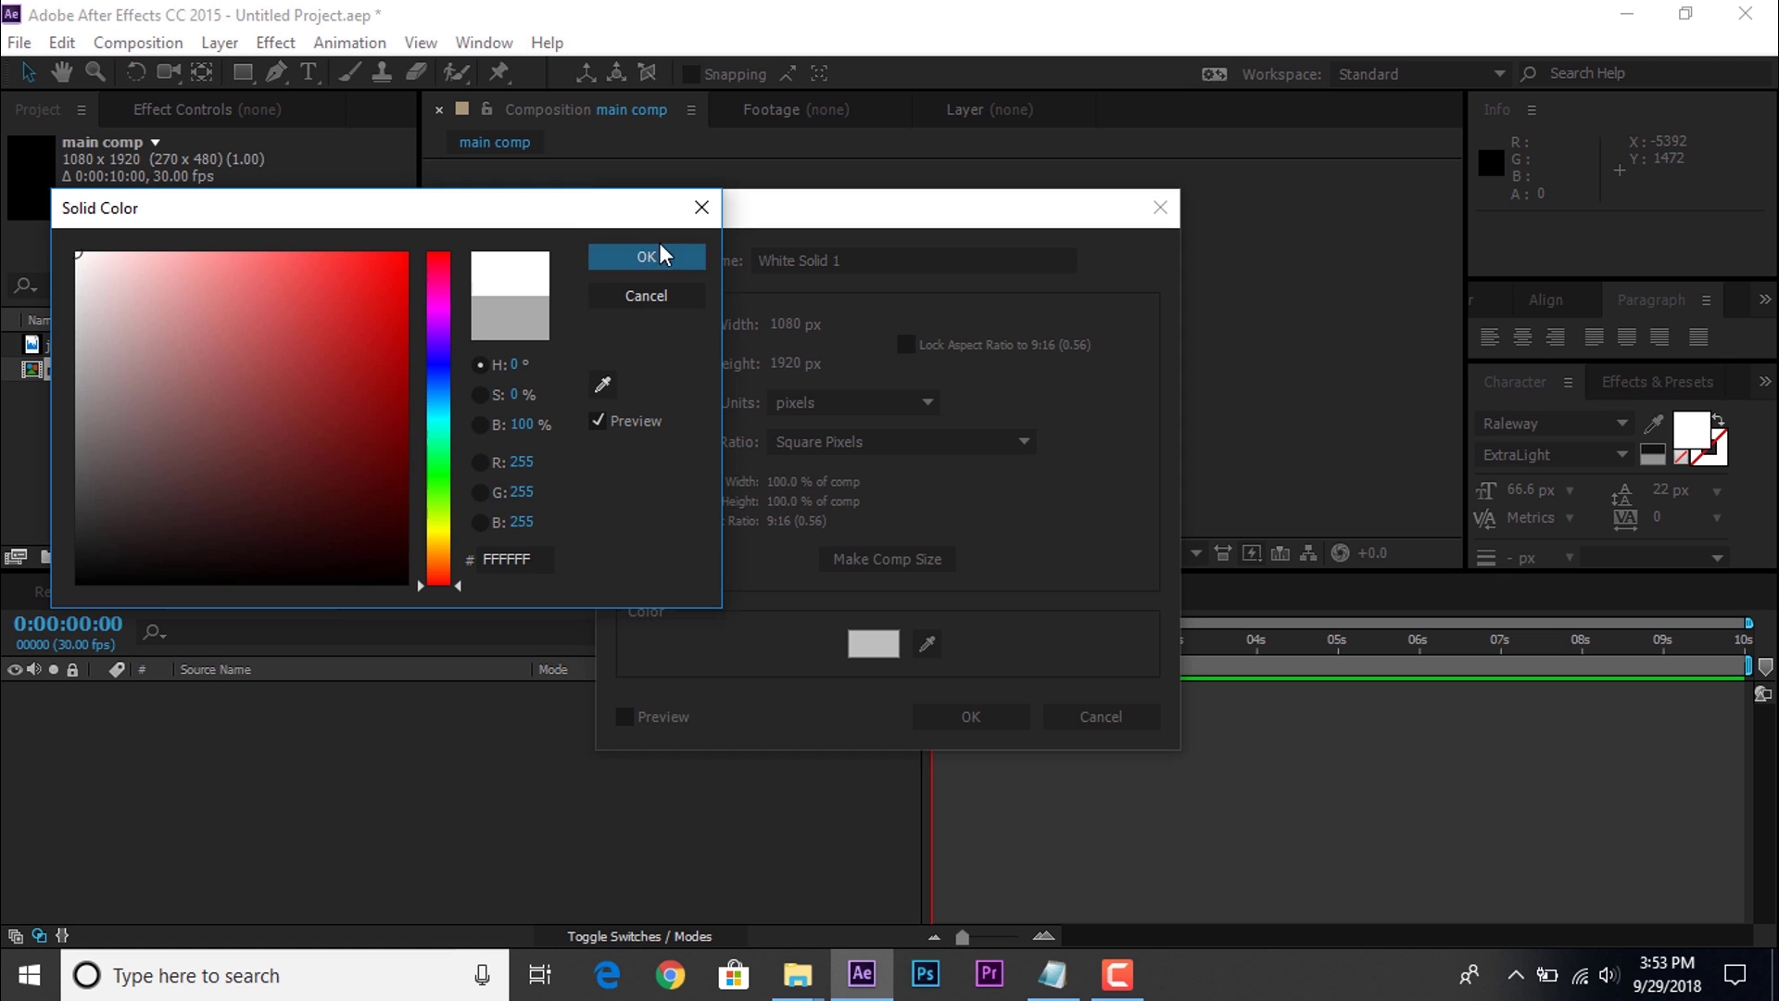
click(646, 256)
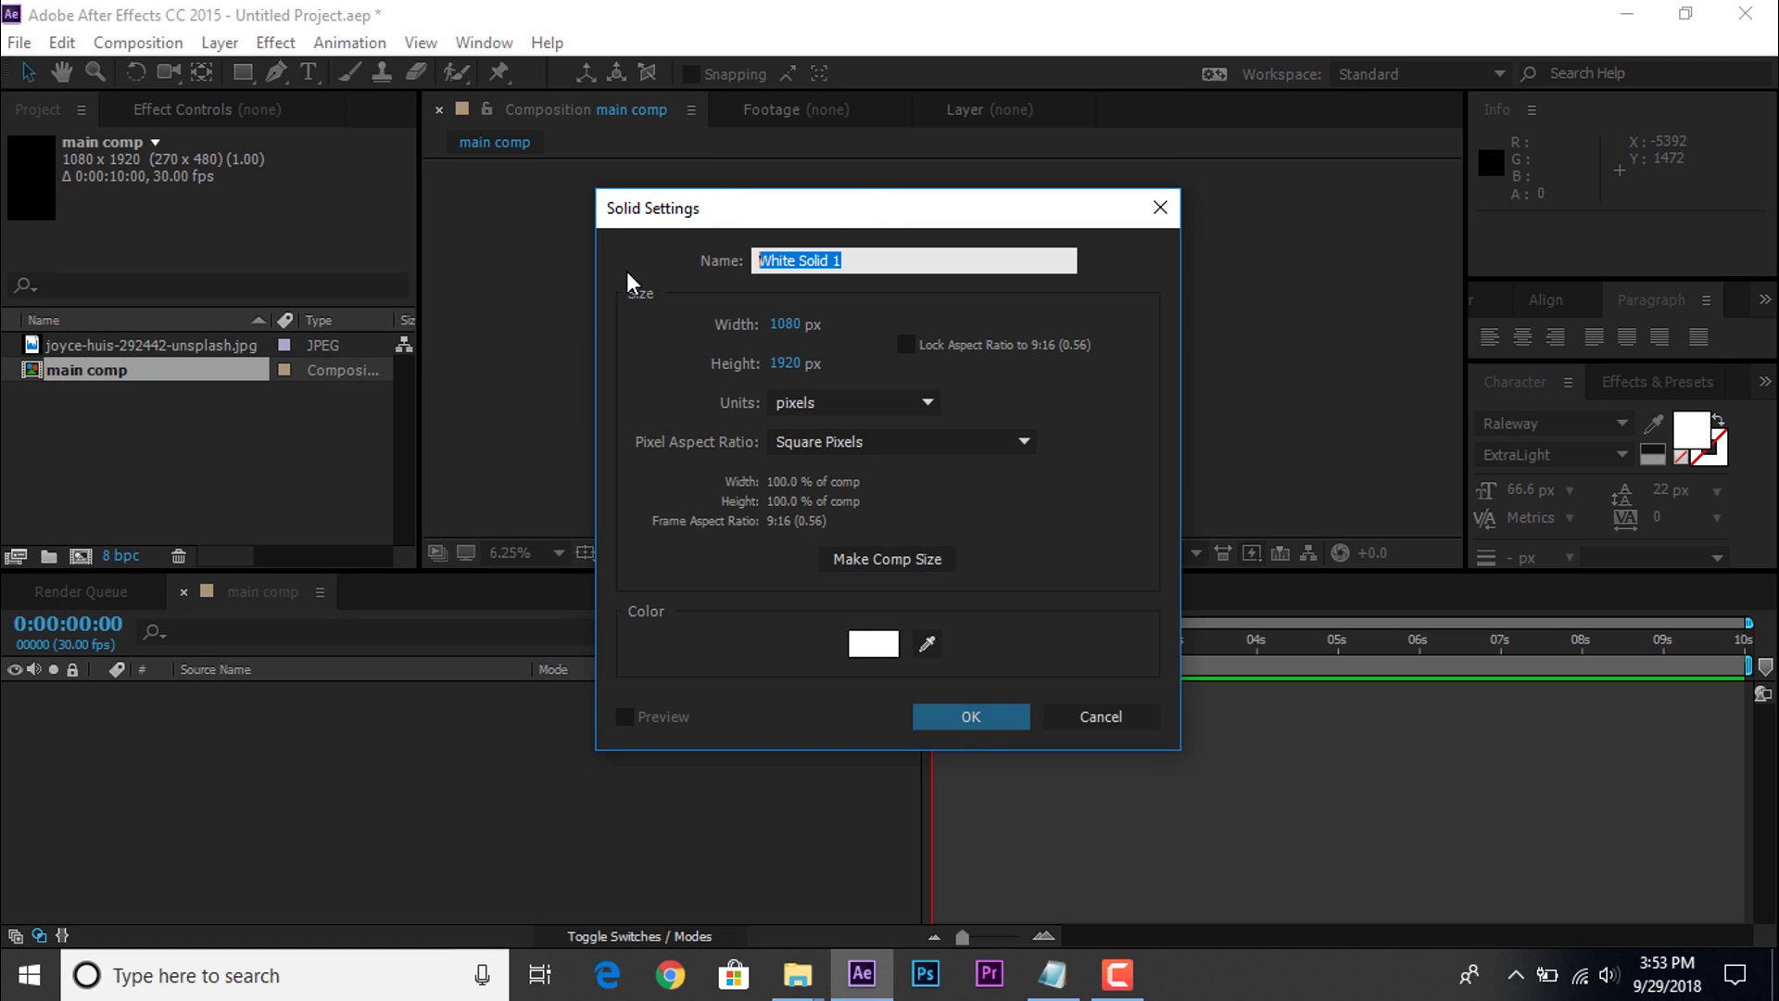
text(bg)
key(Return)
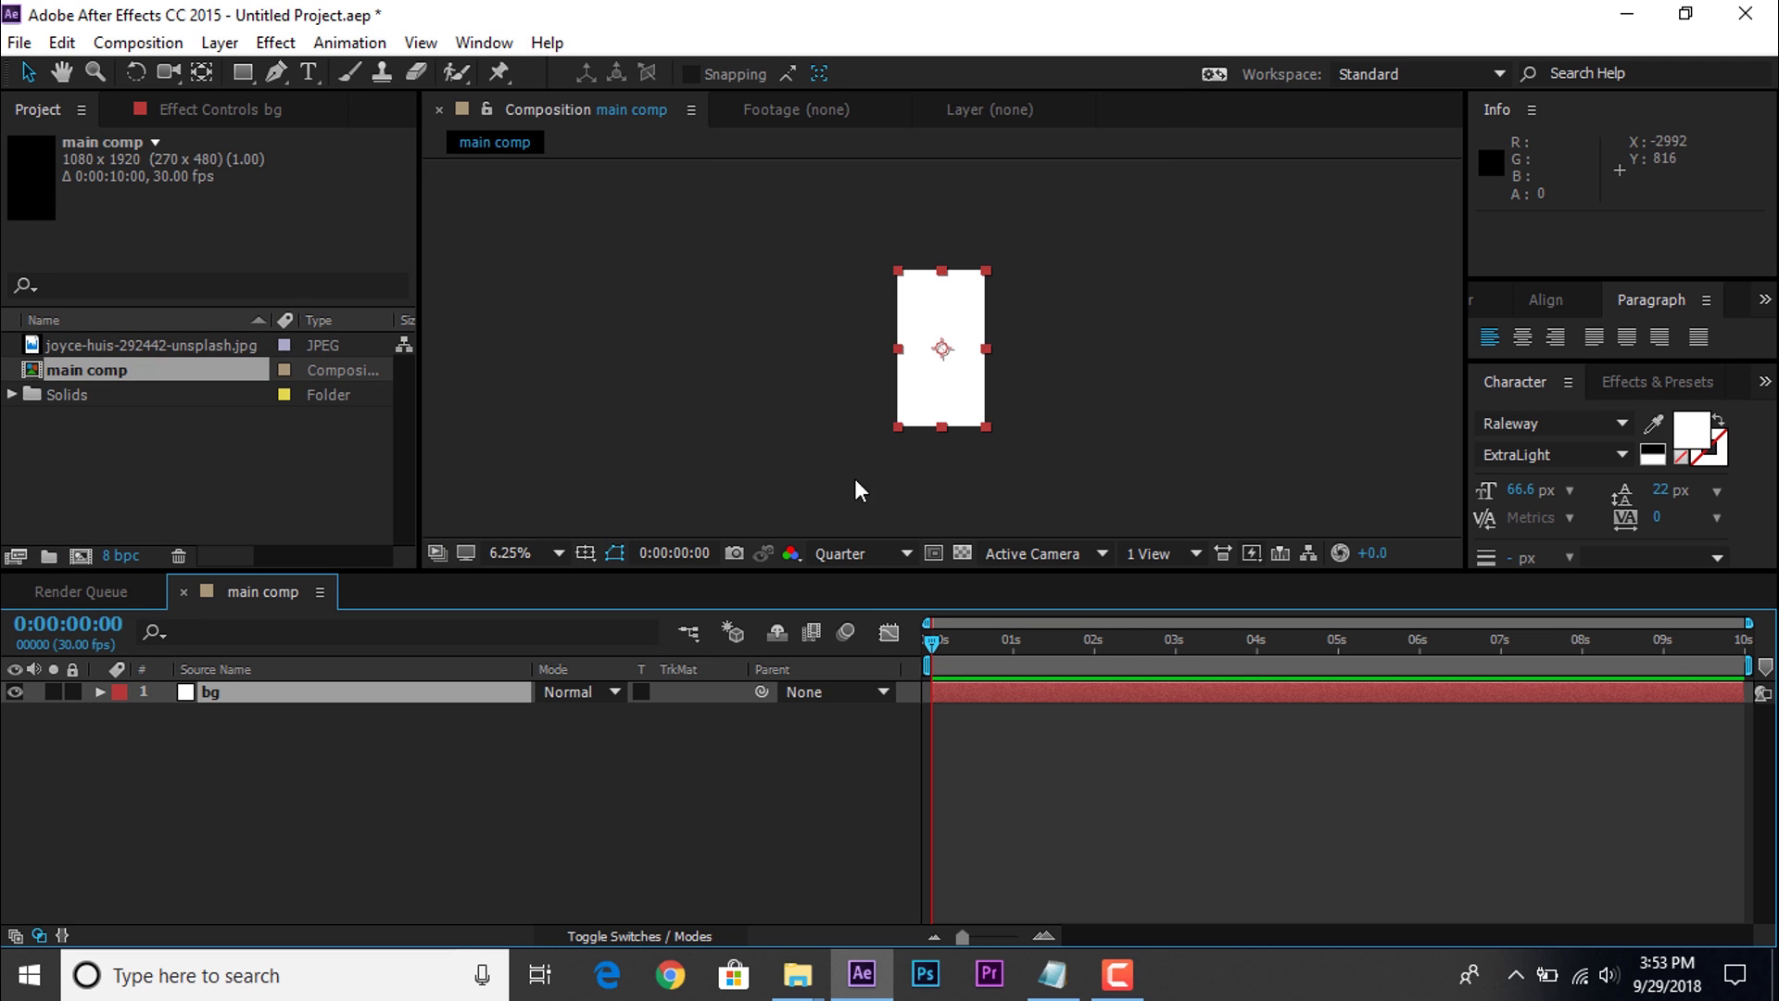
click(531, 745)
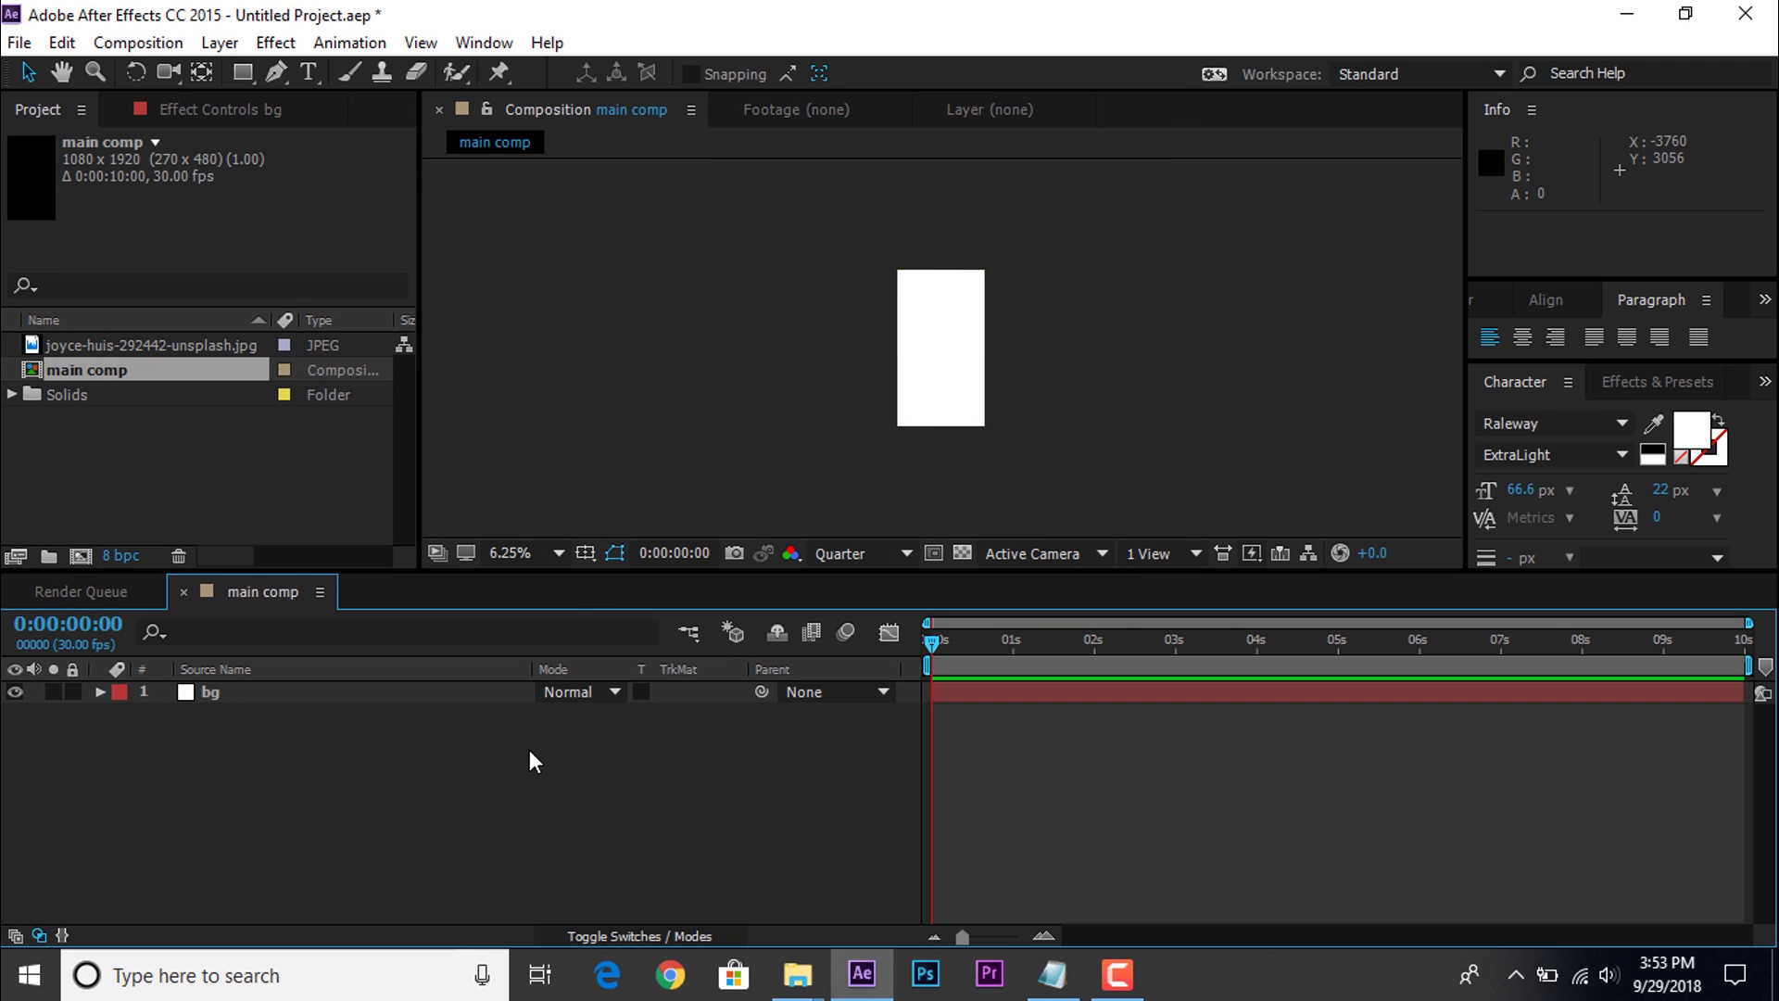
Step: Place the imported JPEG photo above the bg layer, scale it down proportionally and shift it slightly up to frame the woman
click(153, 472)
click(87, 346)
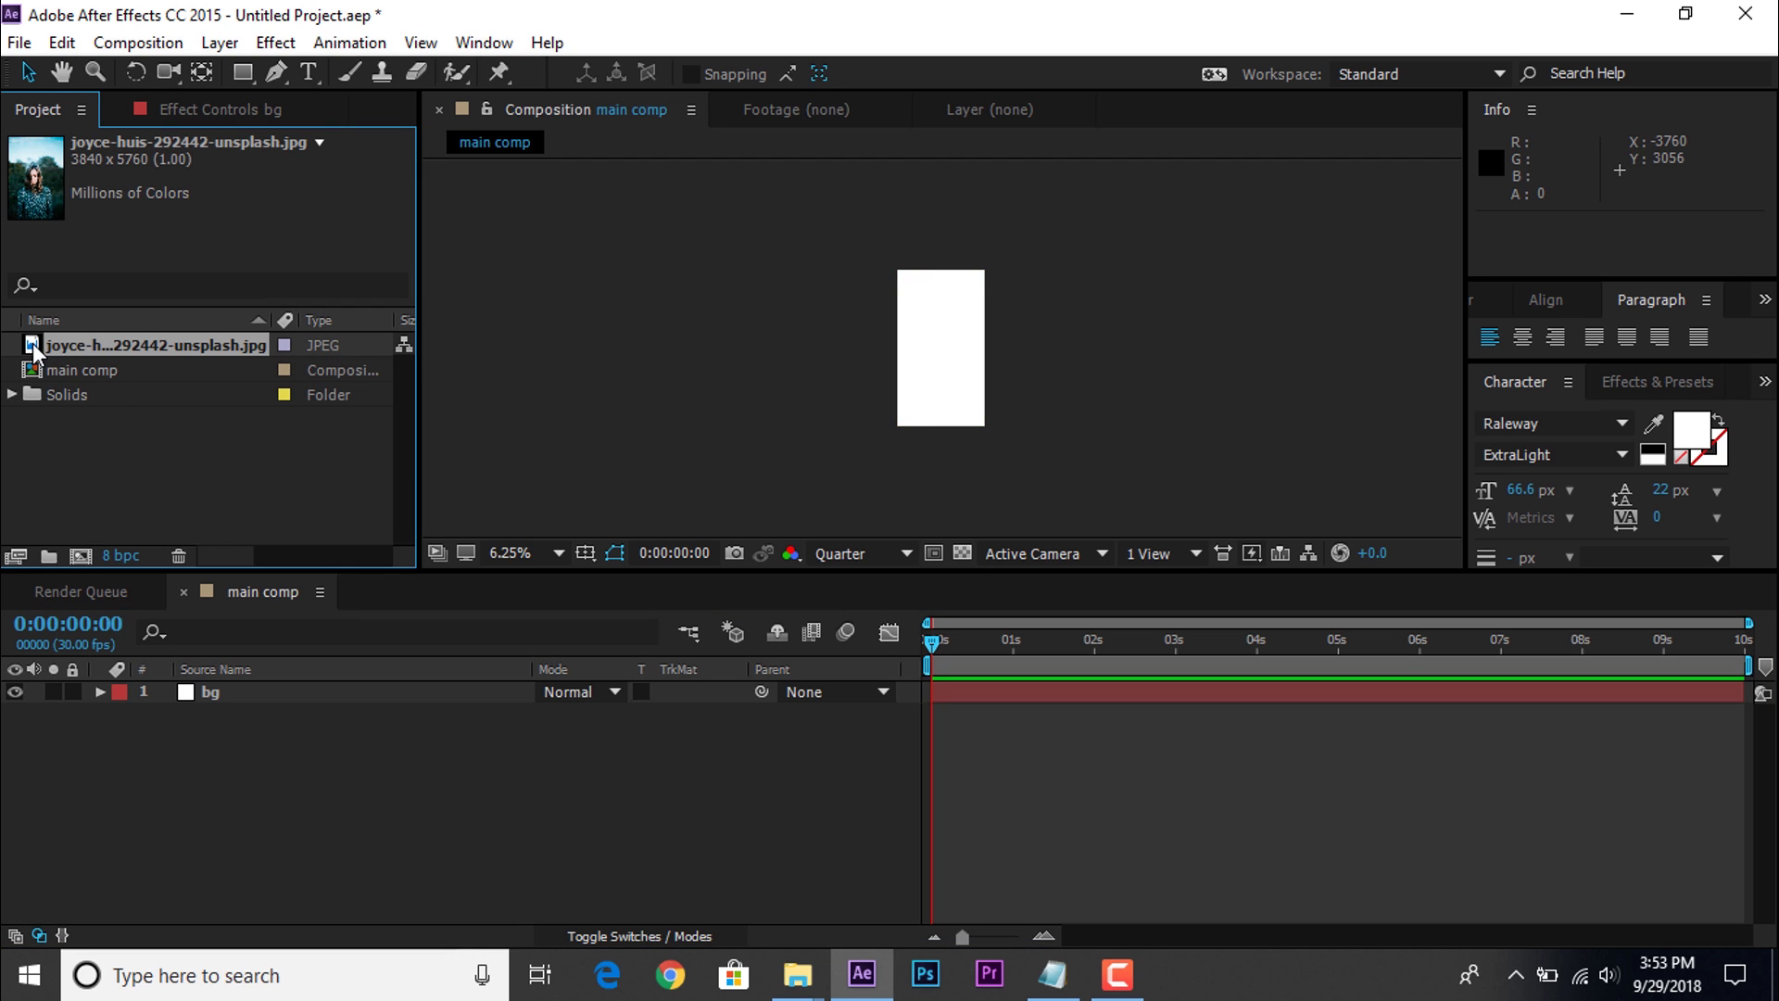
drag(33, 349, 286, 689)
key(period)
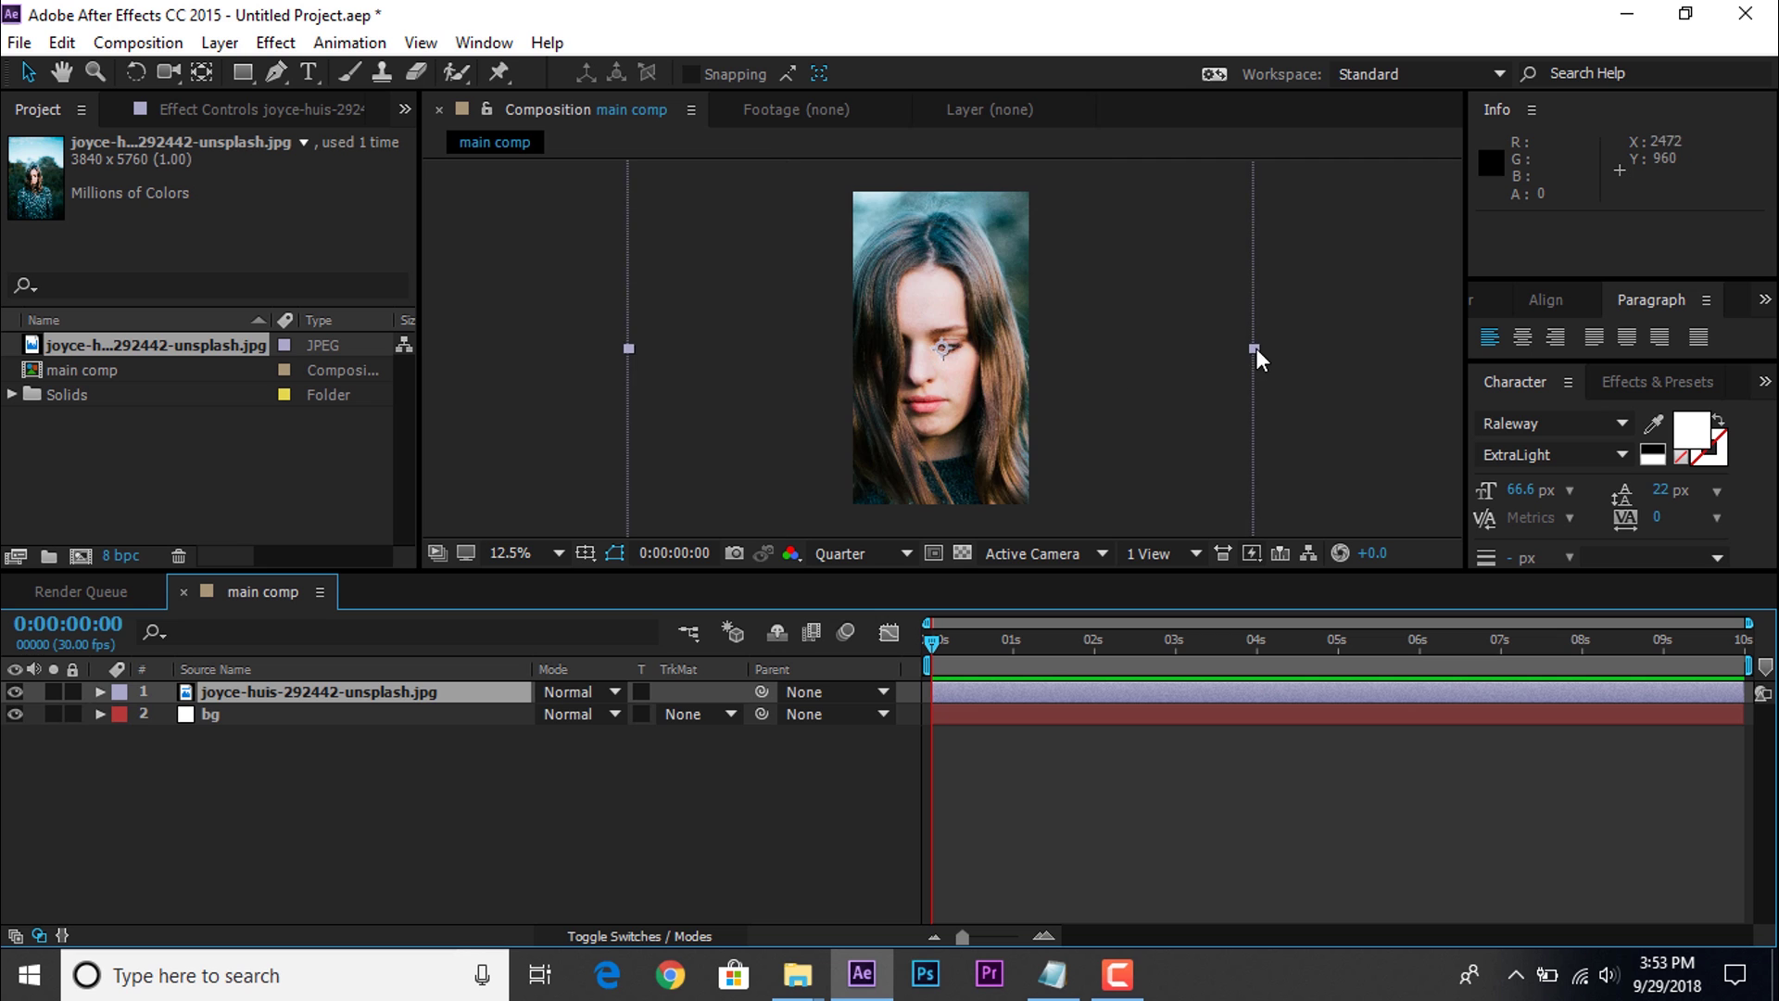
drag(1254, 348, 1079, 350)
drag(982, 424, 982, 398)
click(491, 864)
Step: Pre-compose the photo layer as "image1", moving all attributes into the new composition
click(378, 689)
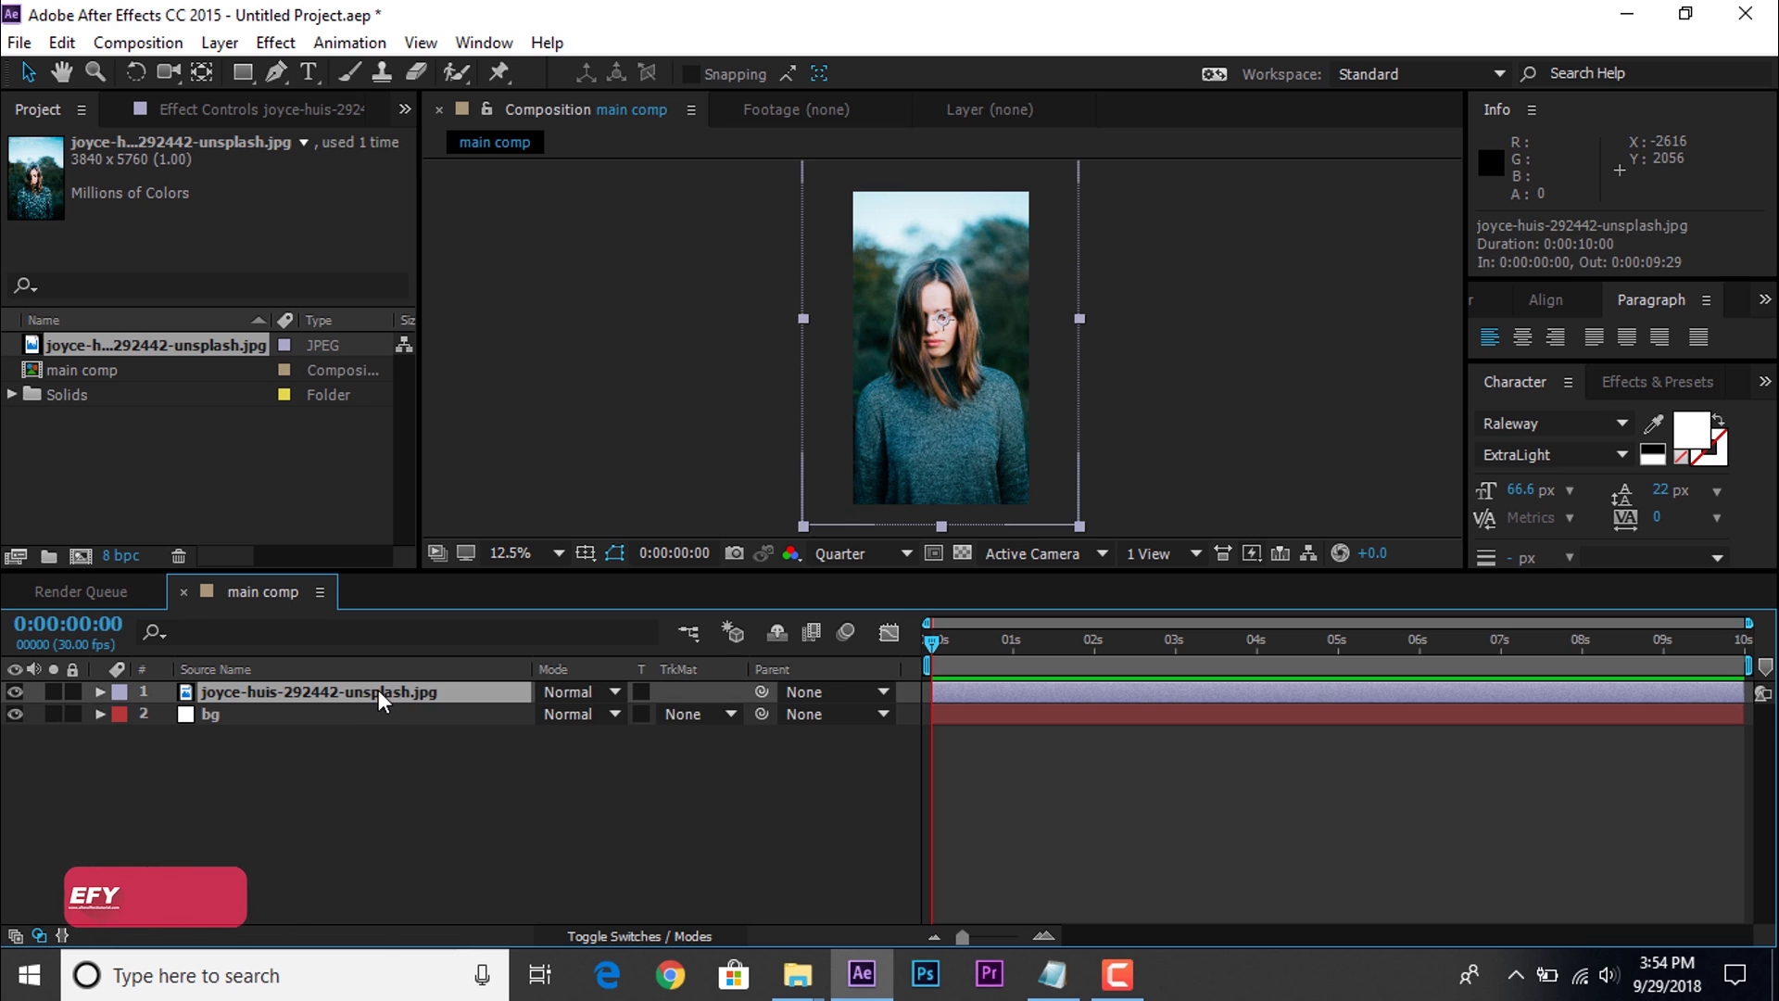
right_click(378, 689)
click(482, 804)
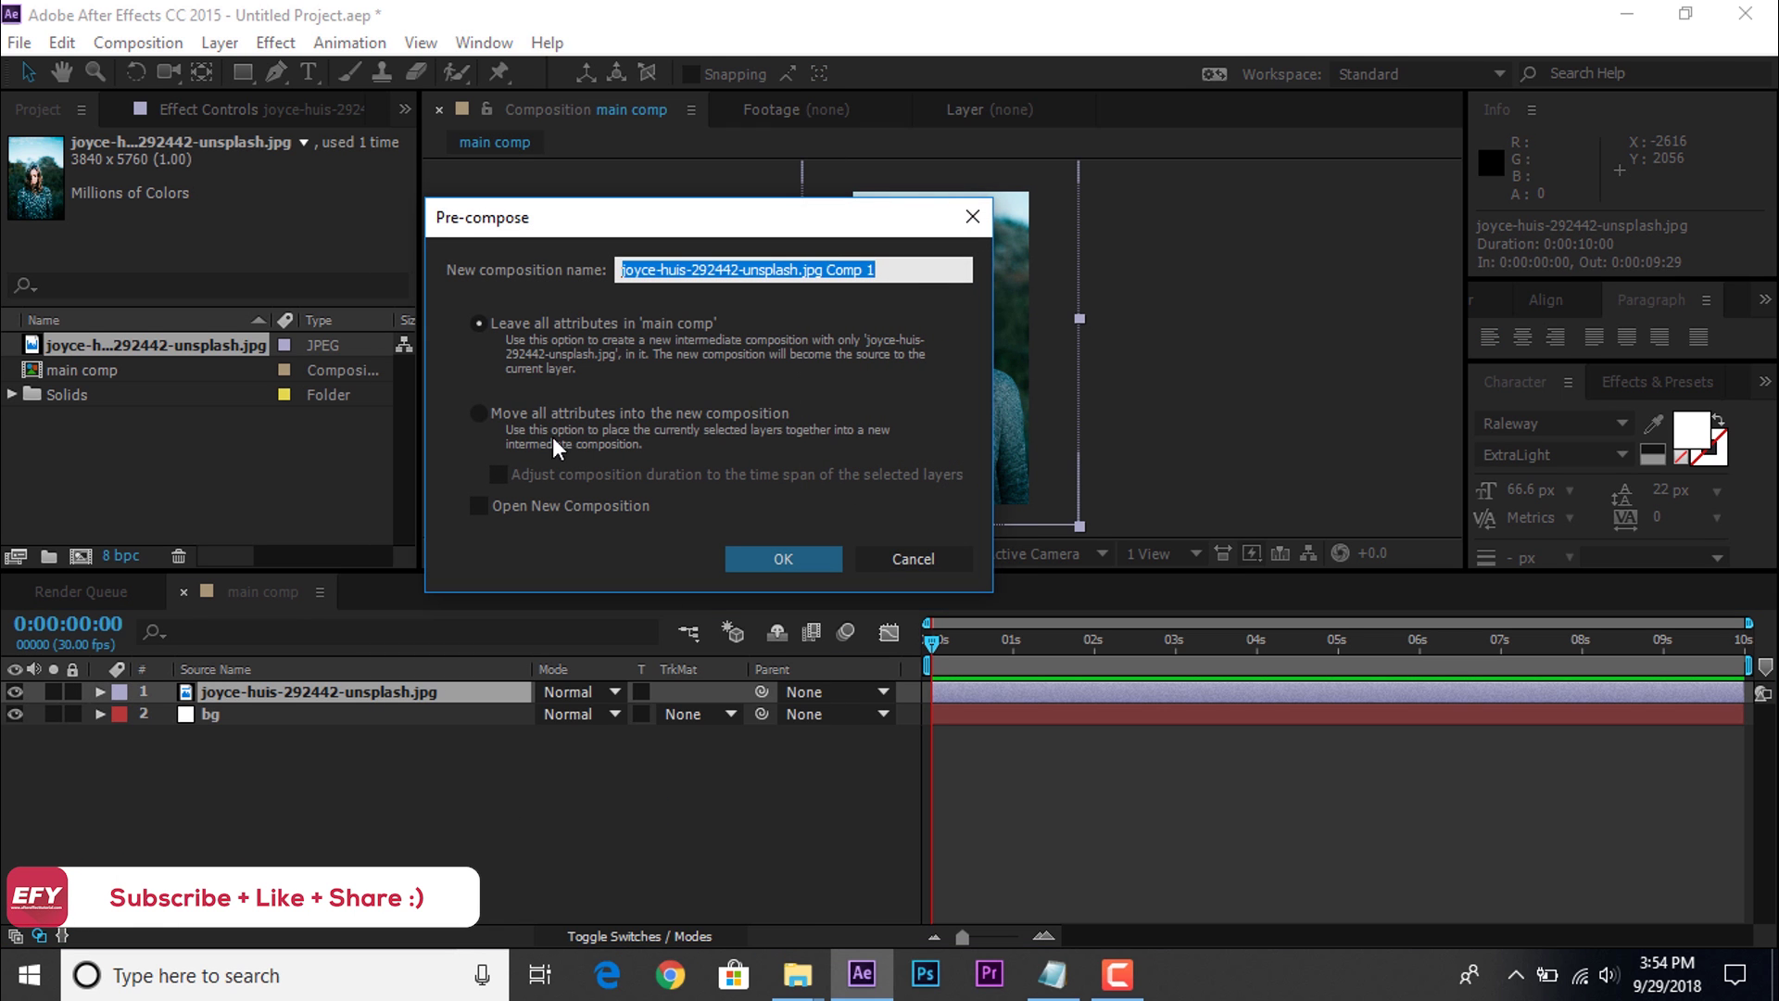
click(494, 414)
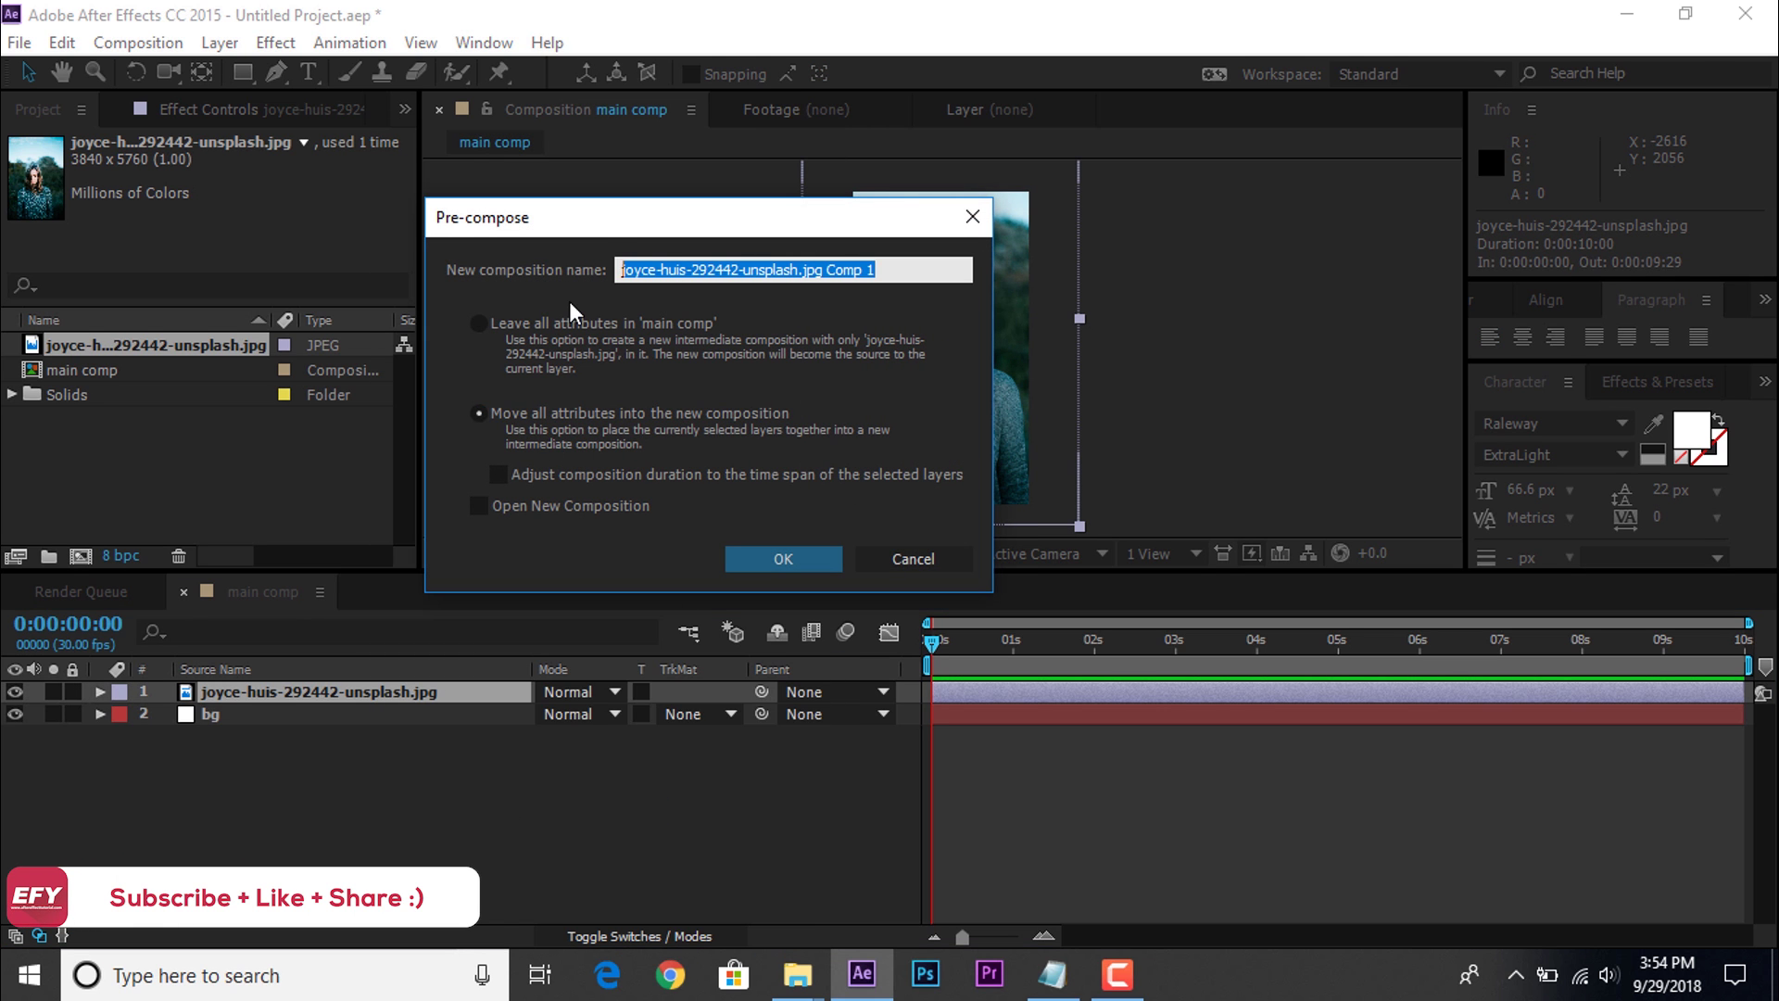
text(image)
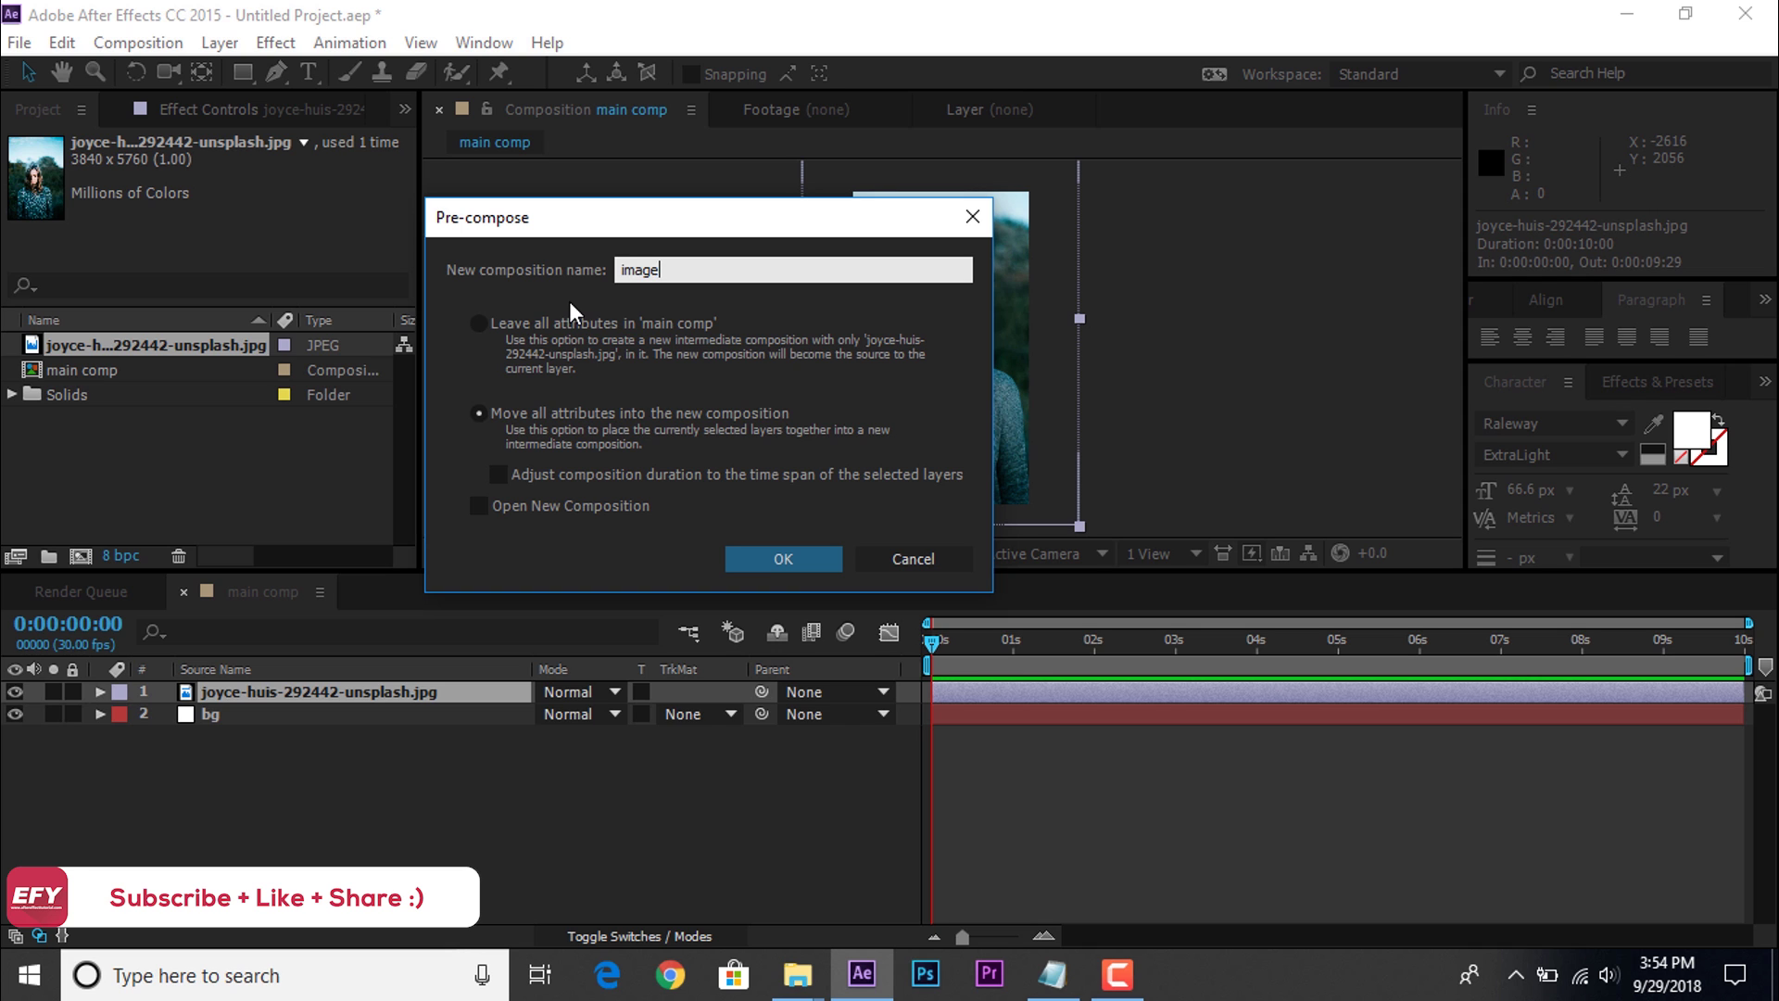
text(1)
key(Return)
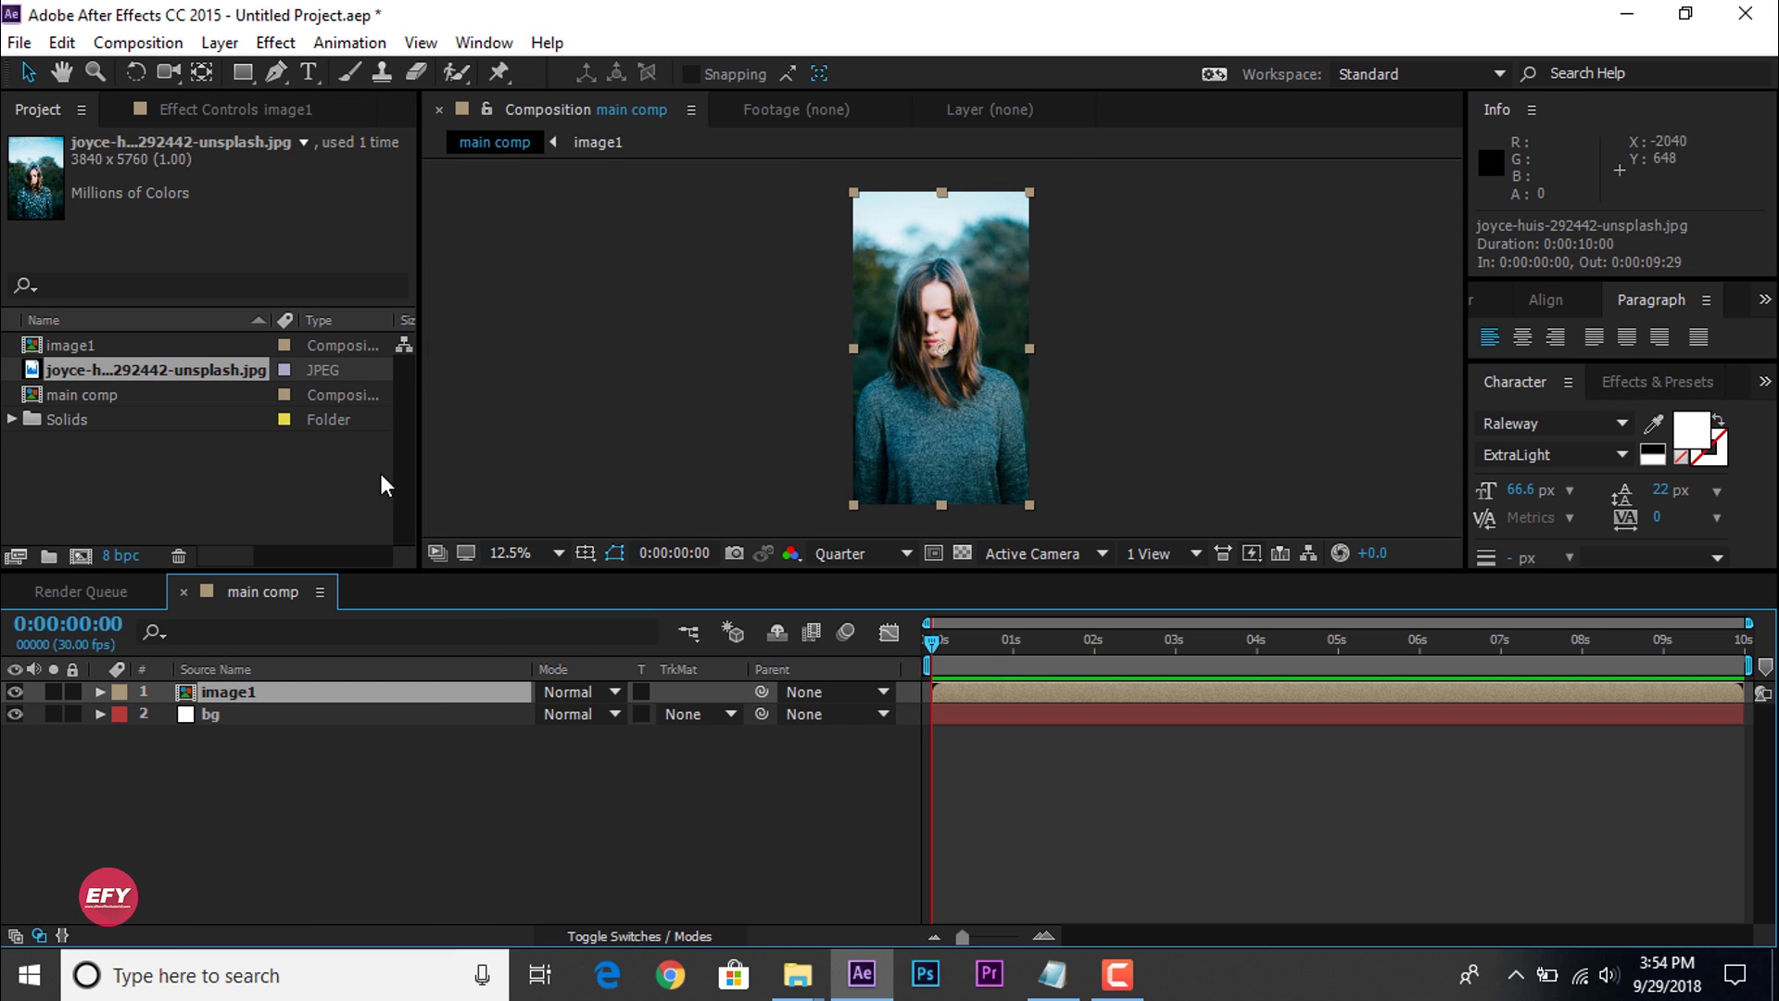
Step: Draw a white square shape of about 1472 px on its own layer, outside the frame to the left of the photo
click(813, 767)
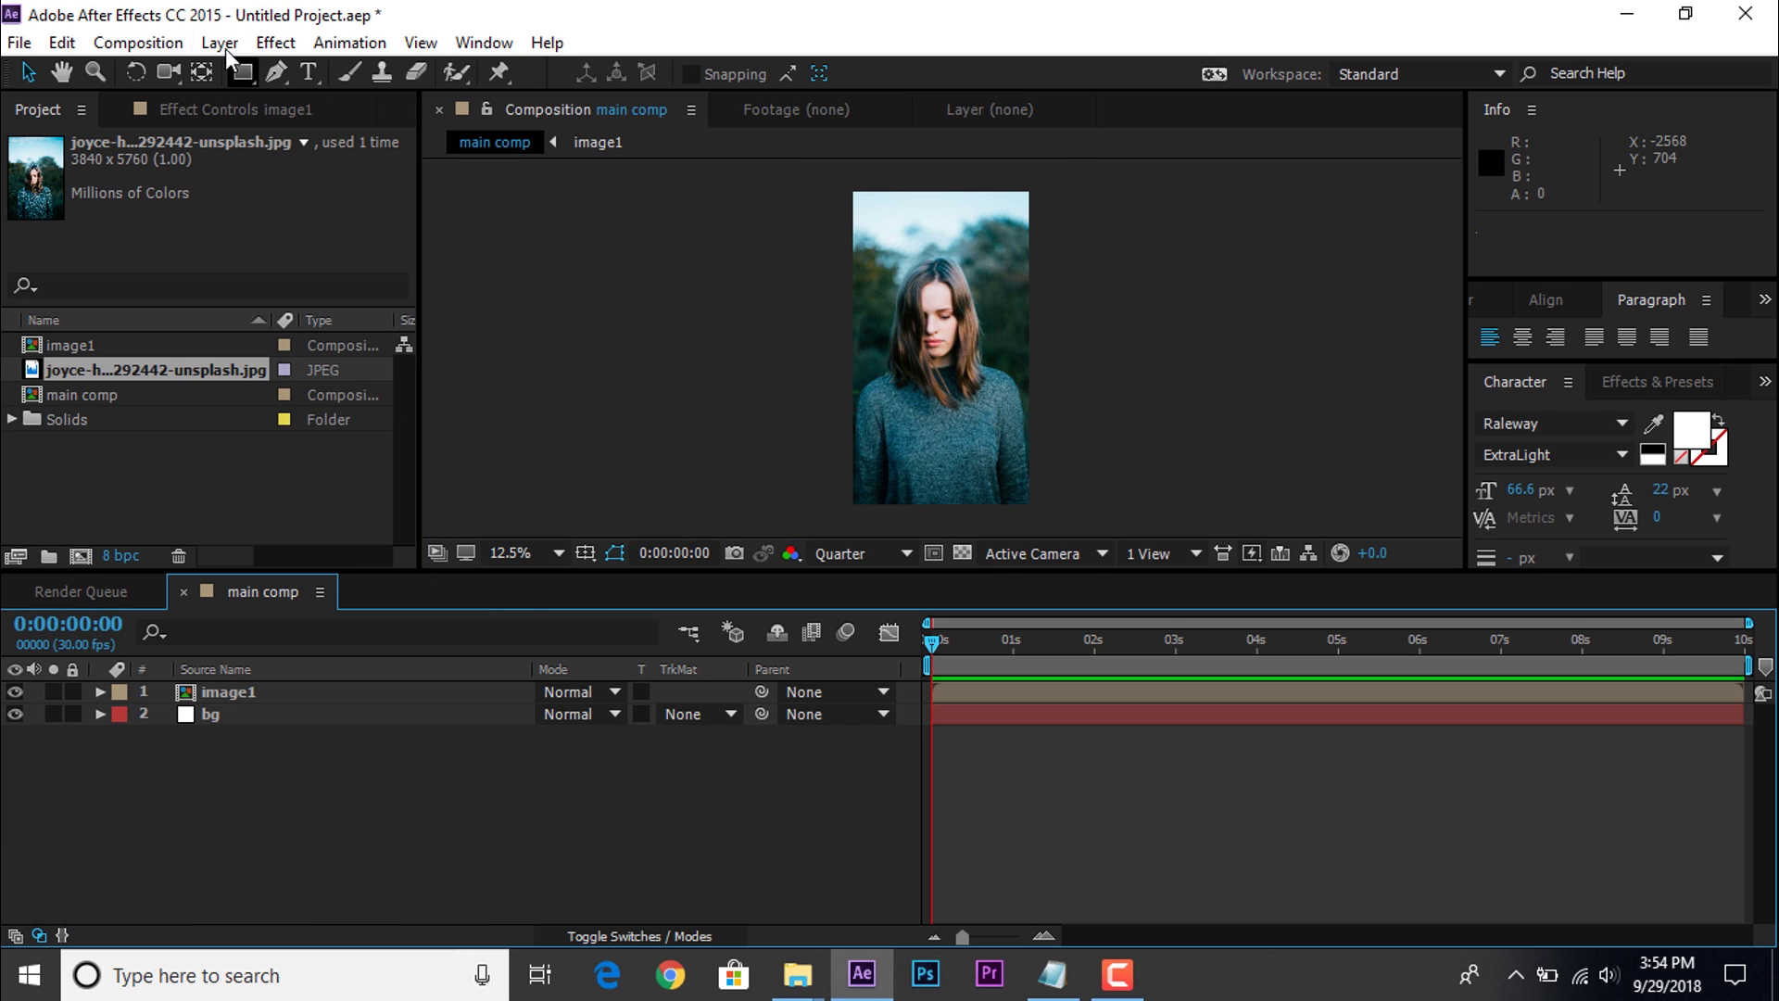
click(240, 72)
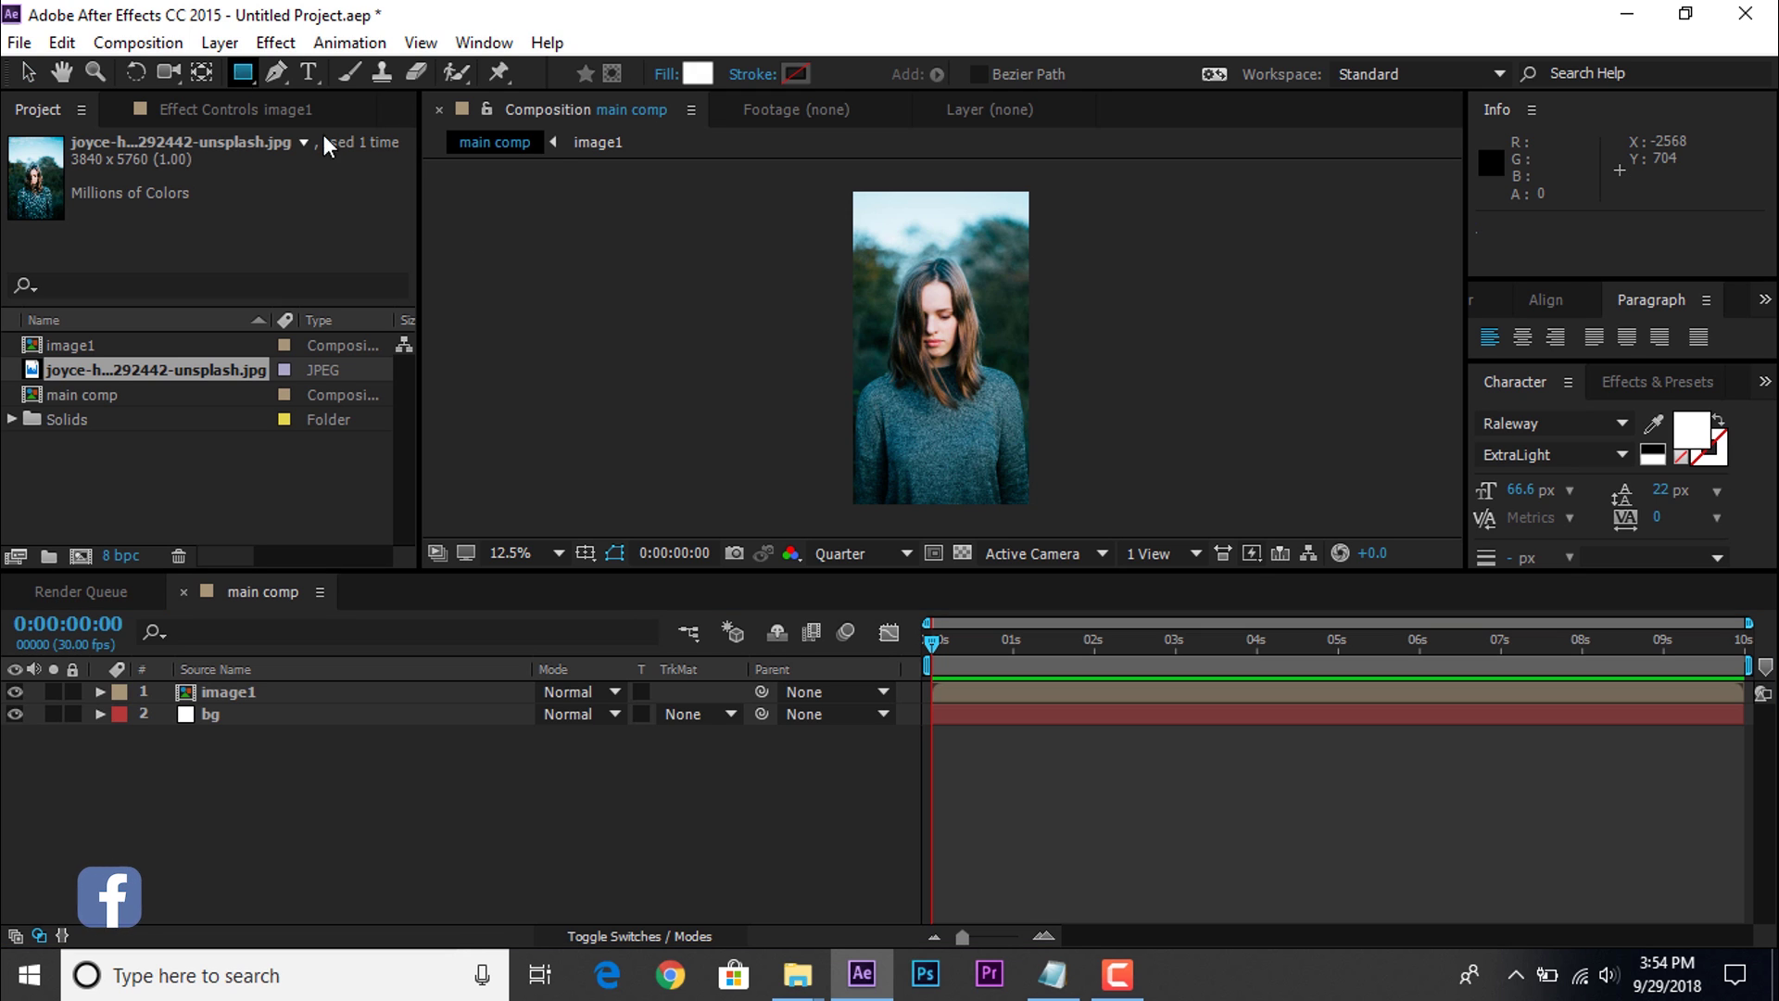
drag(537, 256, 778, 495)
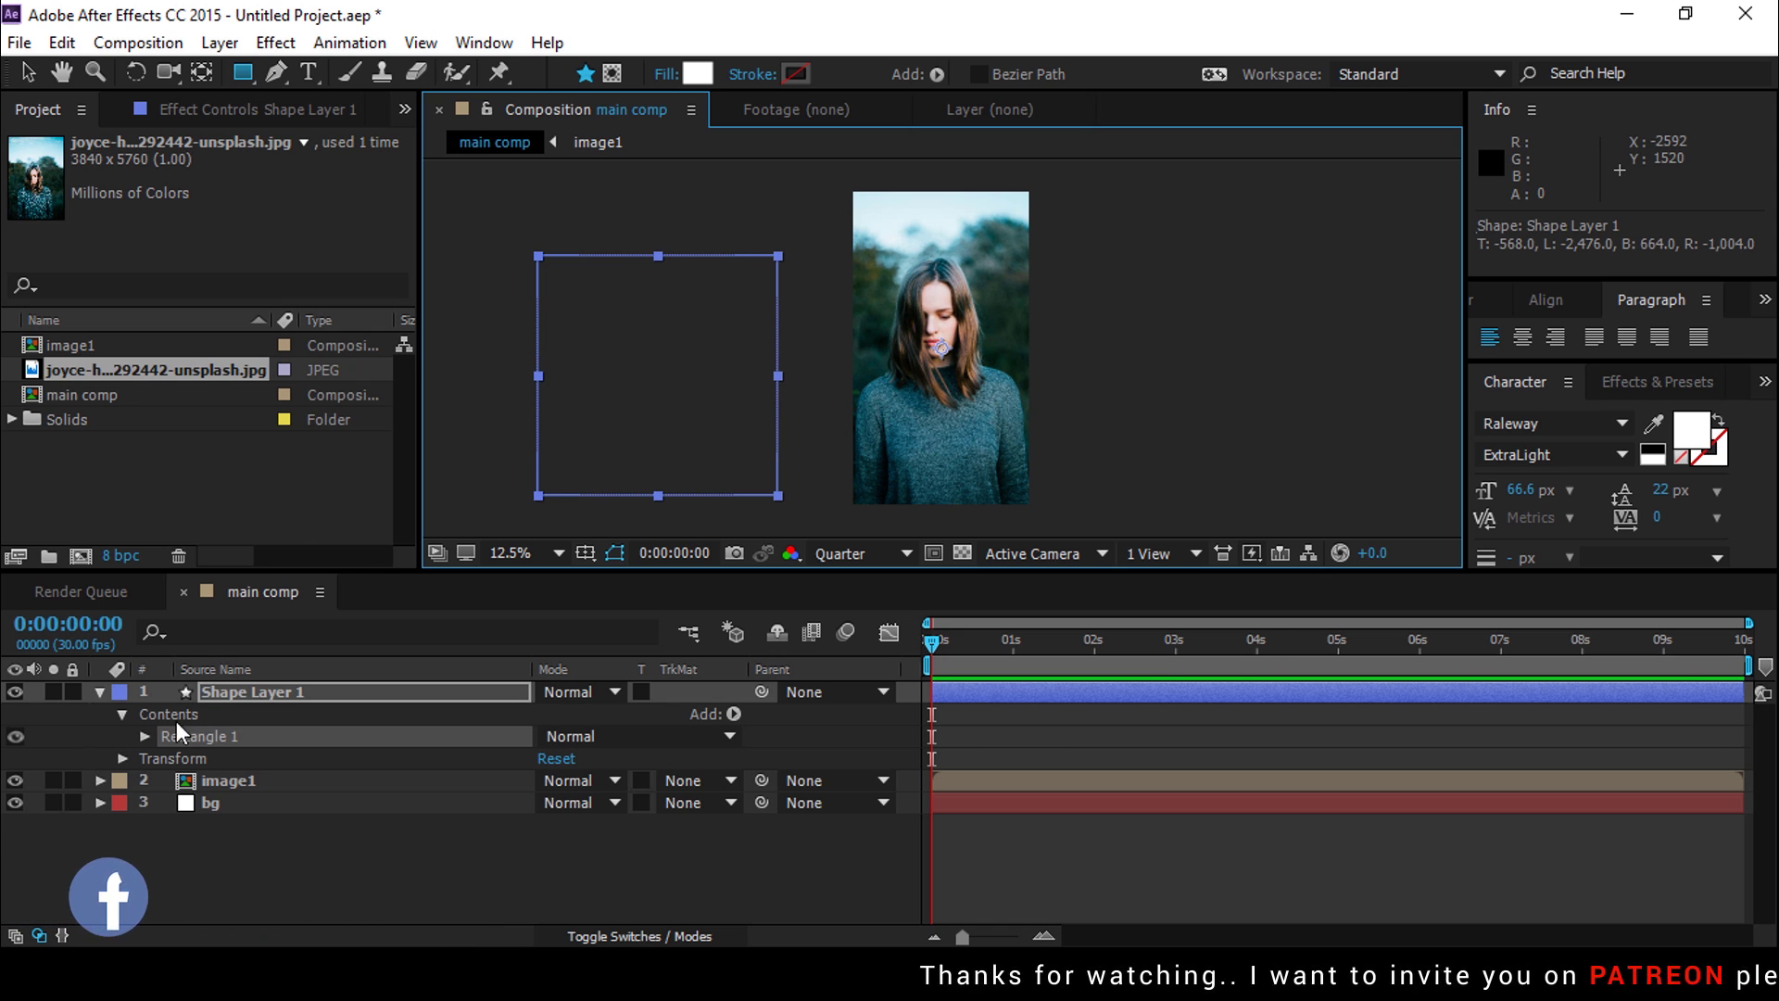
Step: Set the roundness of the square's rectangle path to 200
click(143, 736)
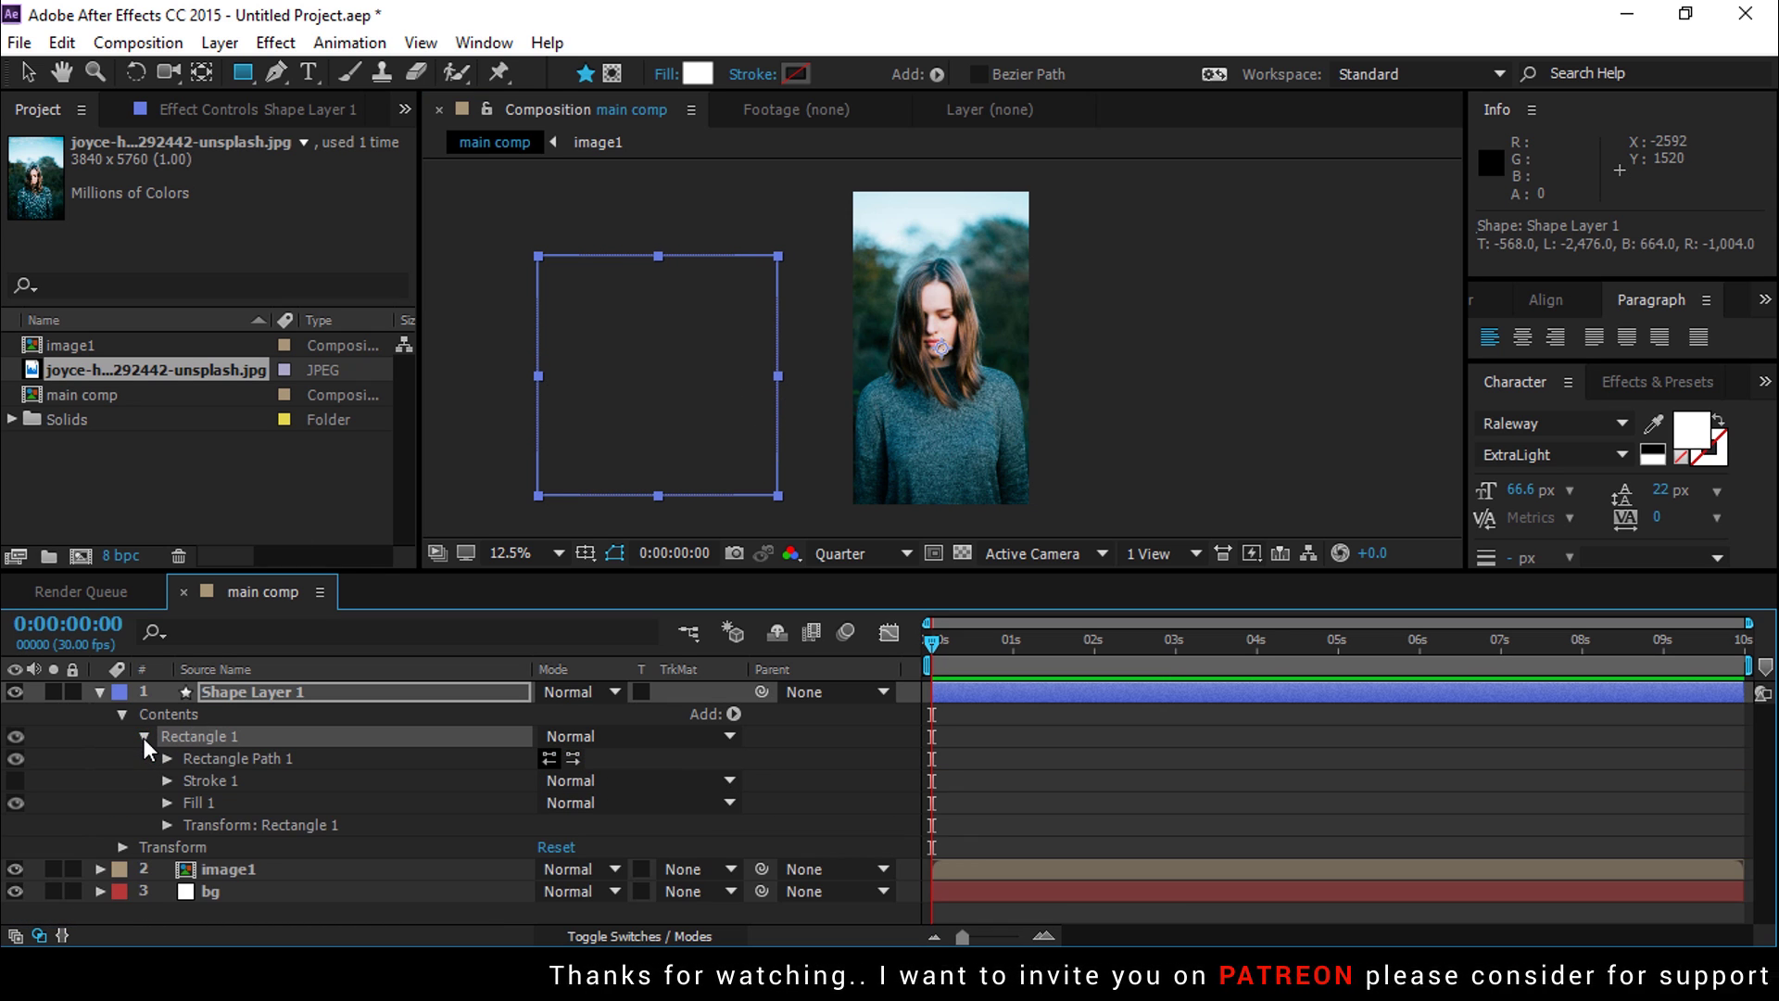
click(167, 759)
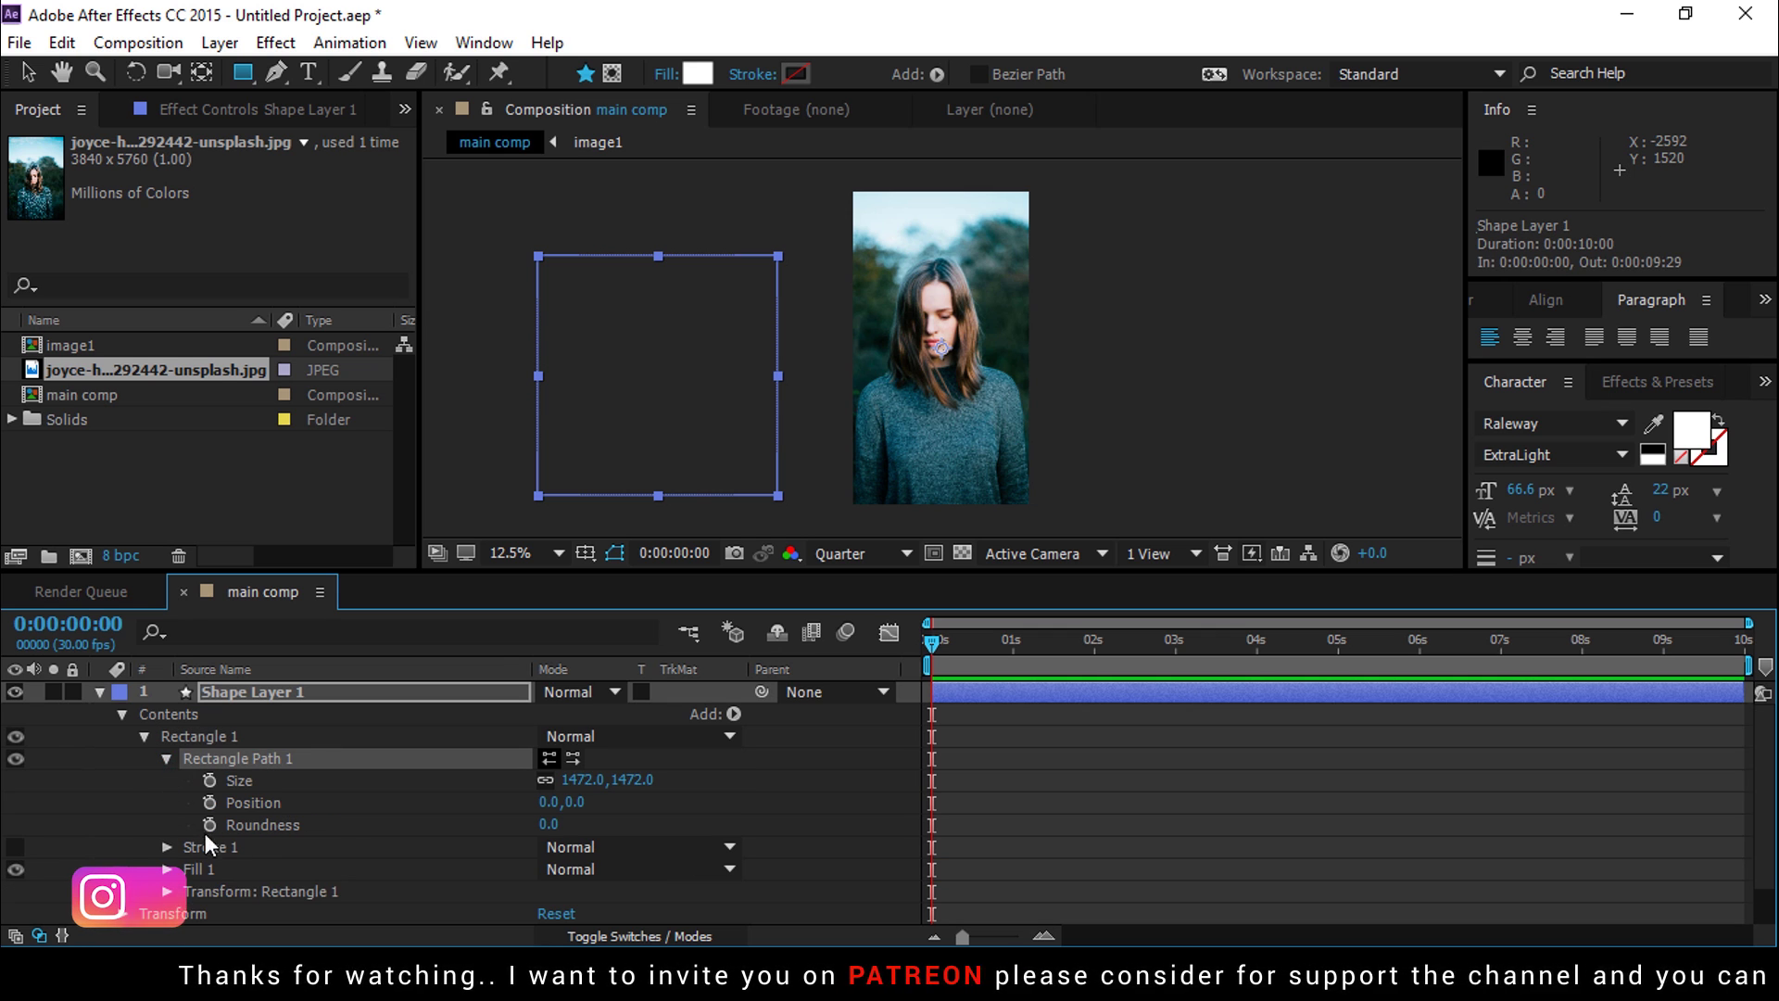
drag(538, 824, 542, 832)
click(546, 825)
text(200)
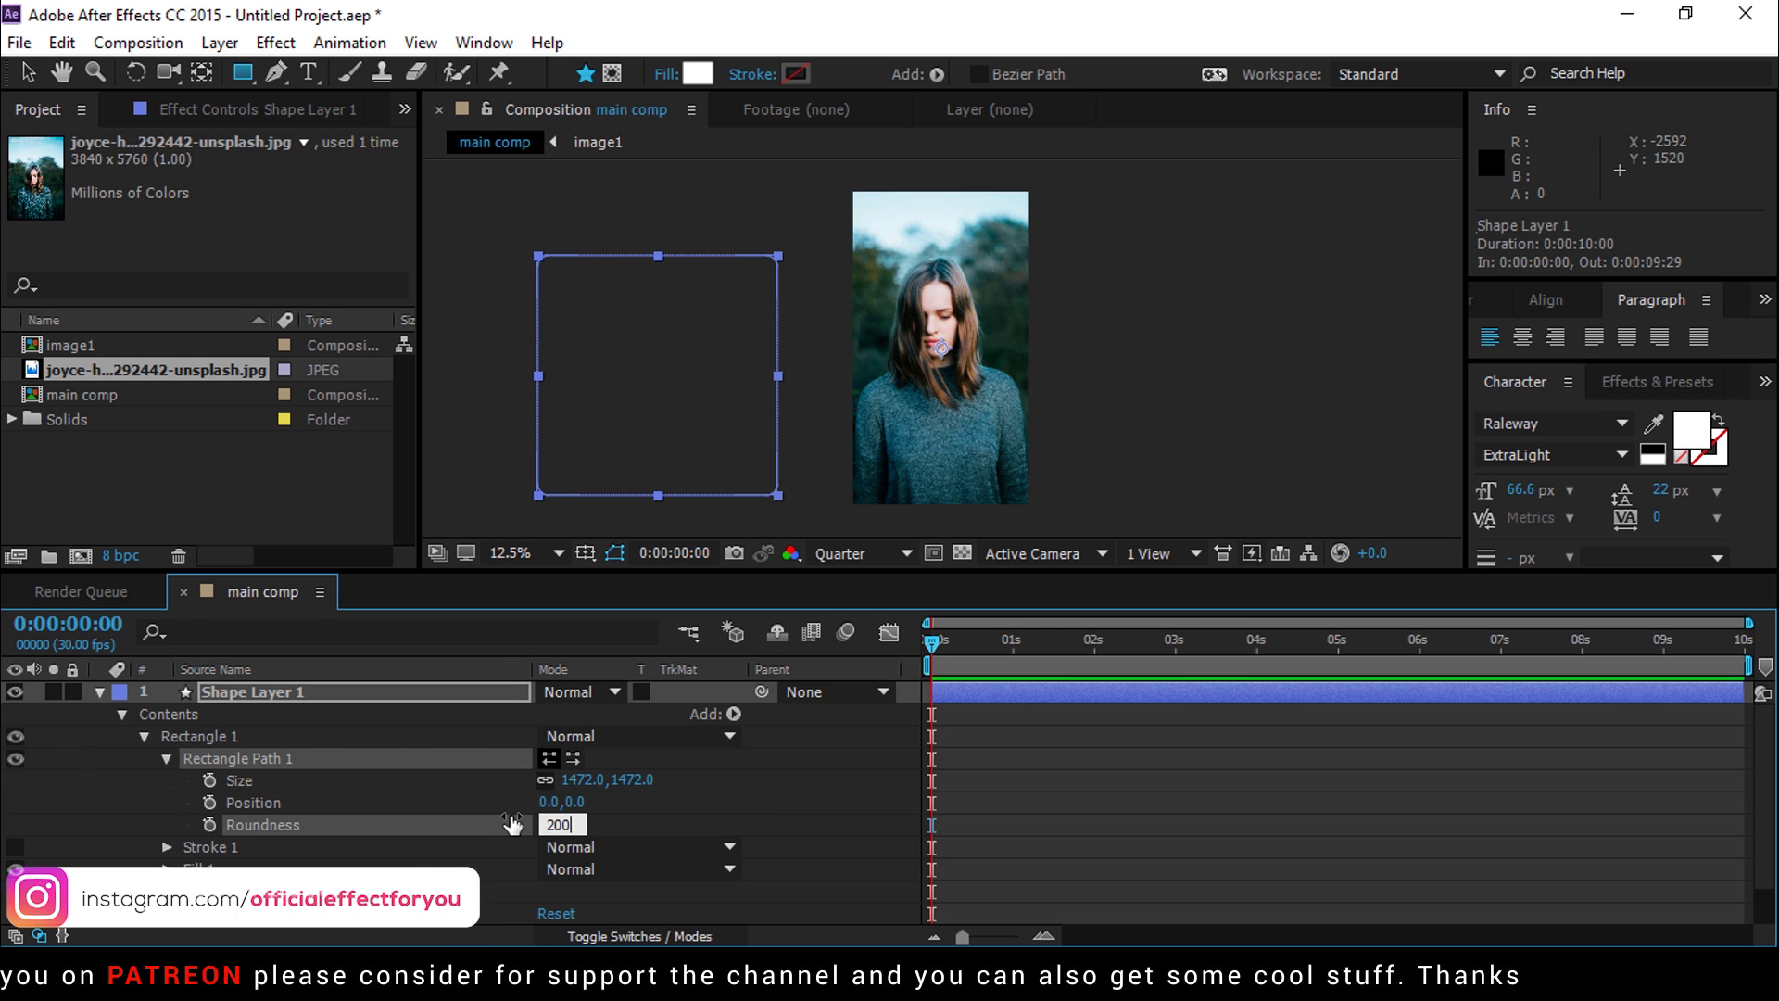
key(Return)
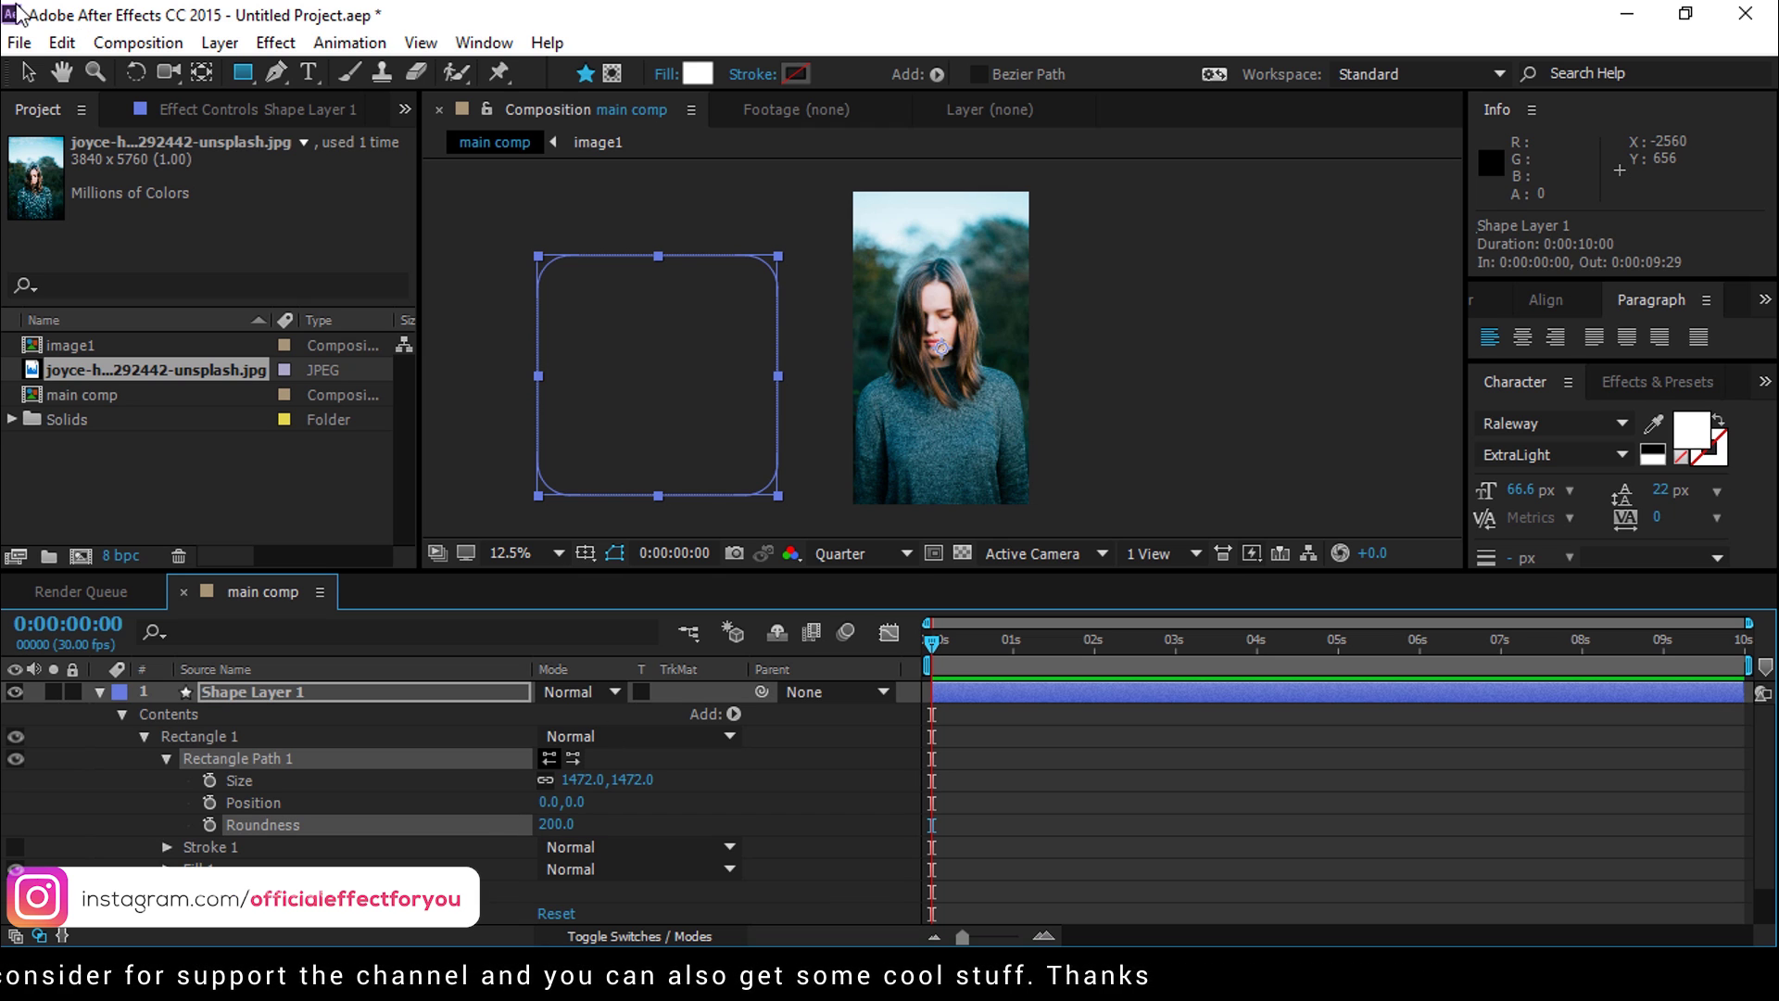
Step: Move the rounded square onto the photo and rotate it so its tilted upper edge covers the lower-left part of the frame
click(28, 74)
drag(691, 436, 965, 432)
key(w)
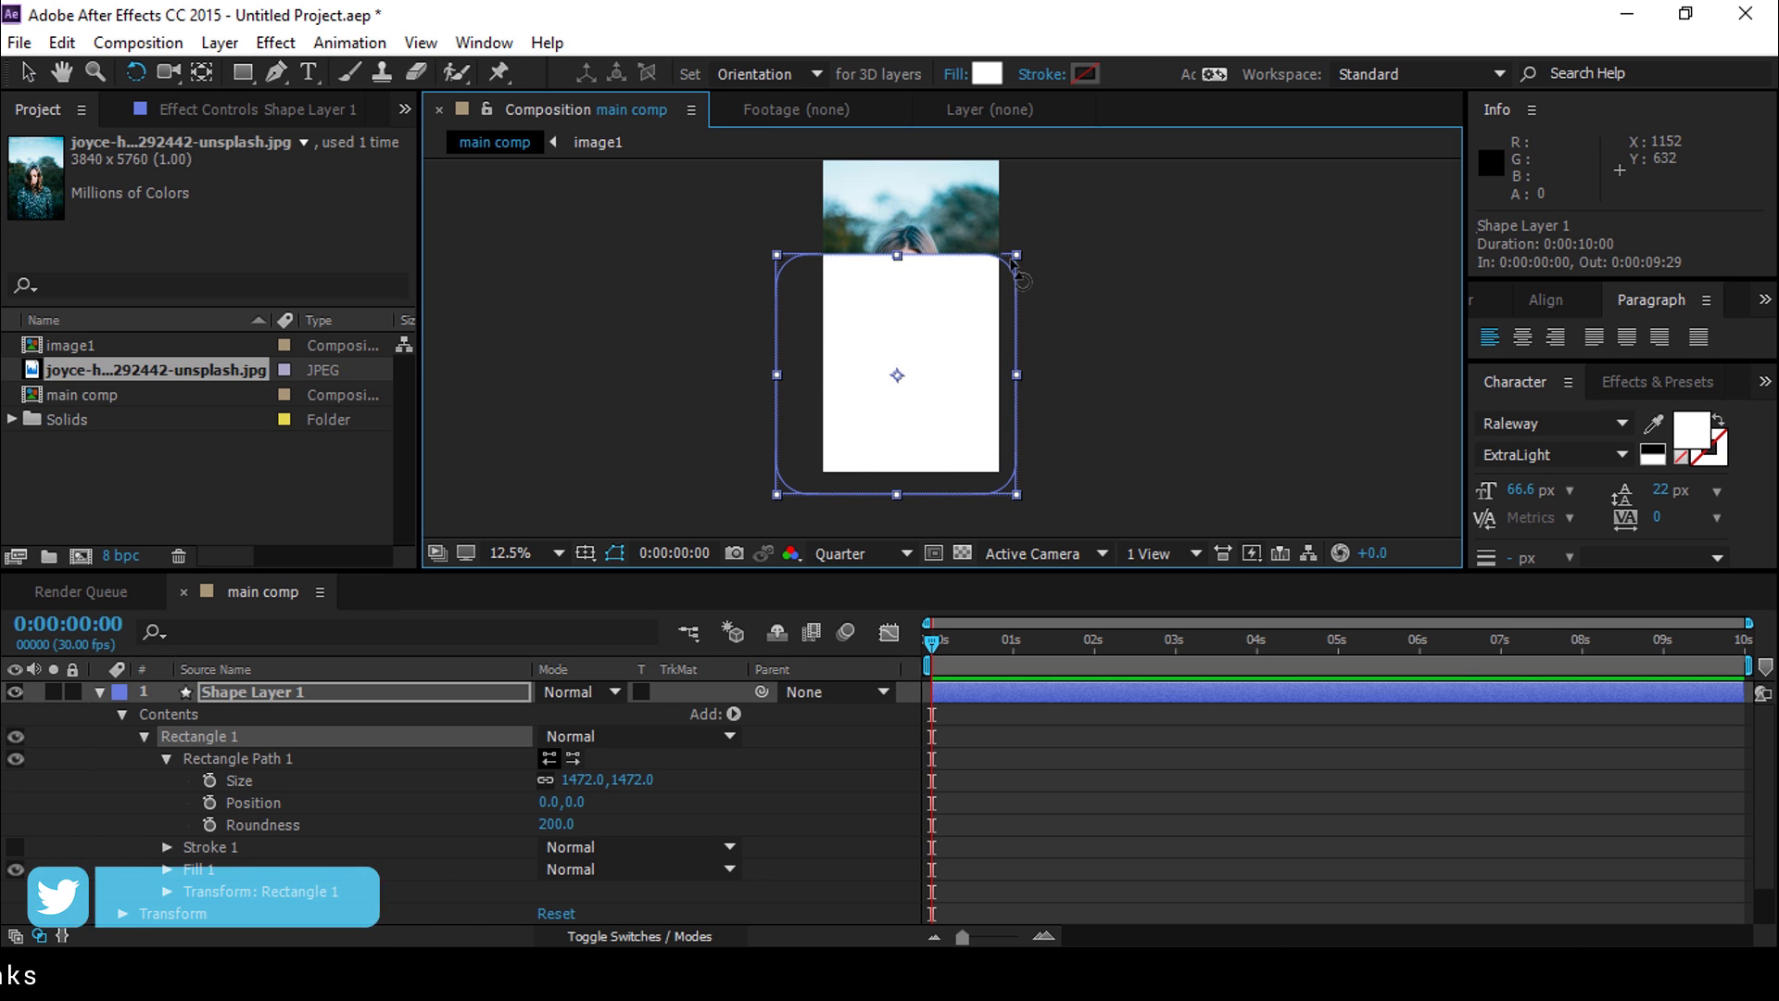
drag(1030, 271, 904, 375)
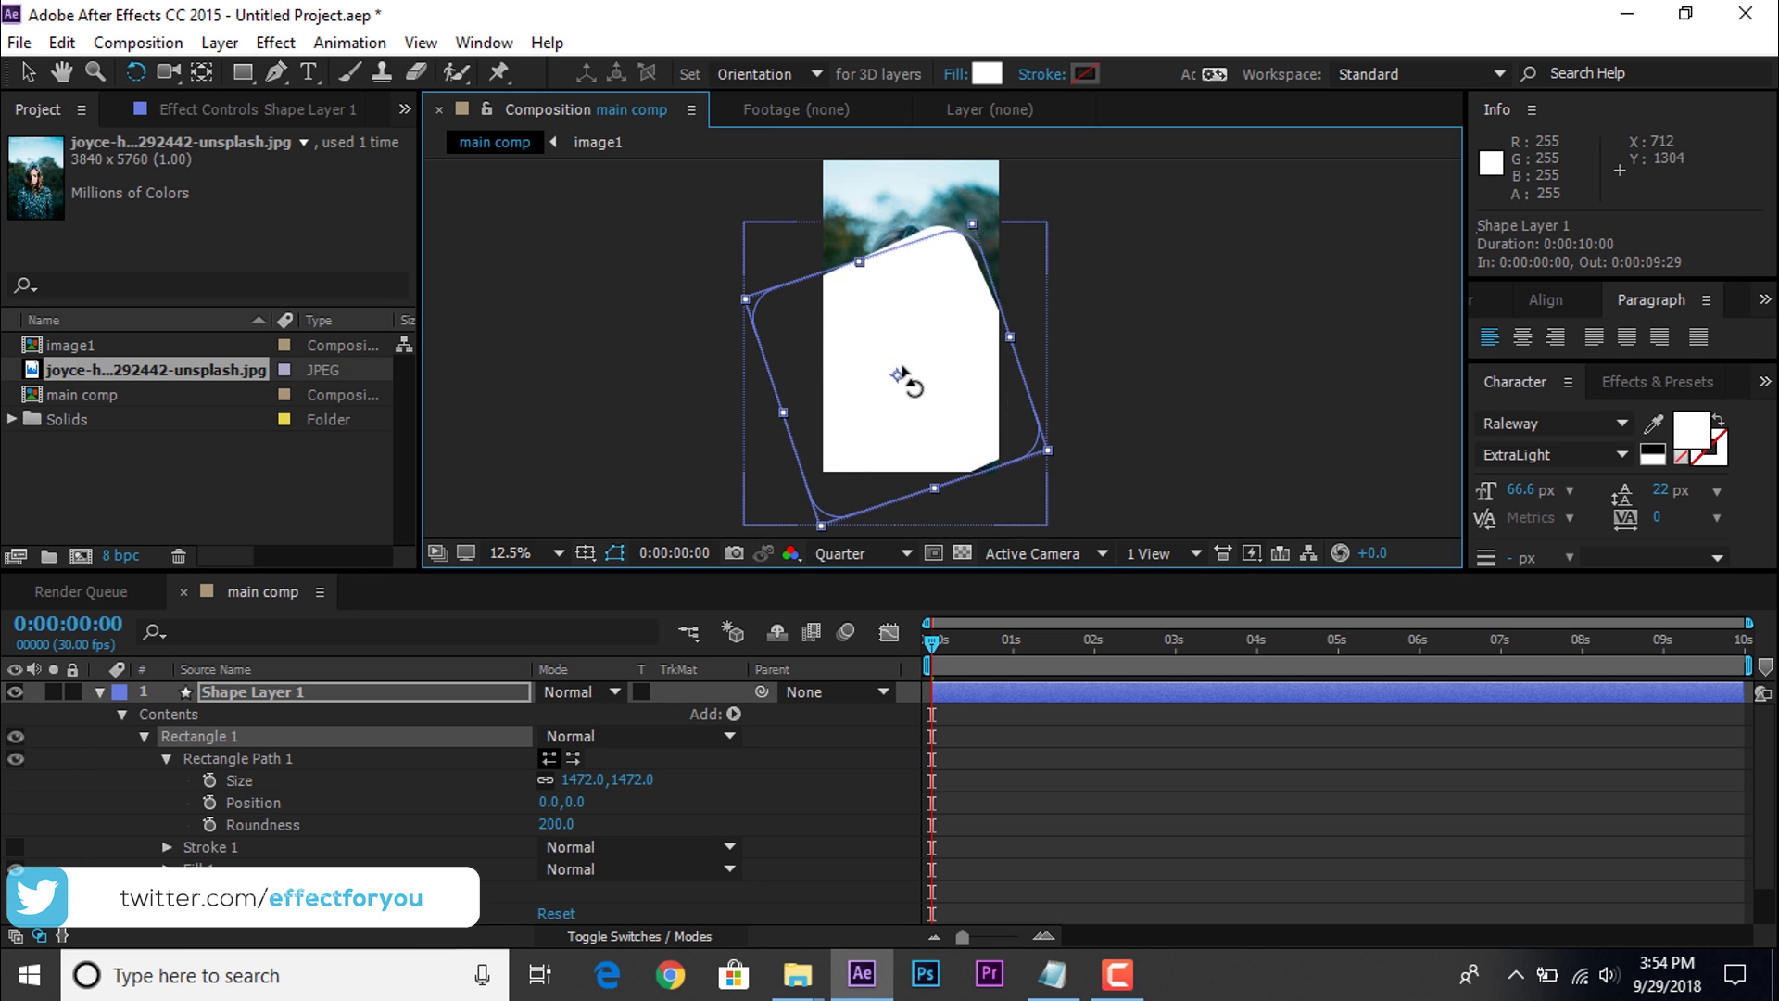
drag(943, 241, 898, 398)
key(v)
click(1175, 349)
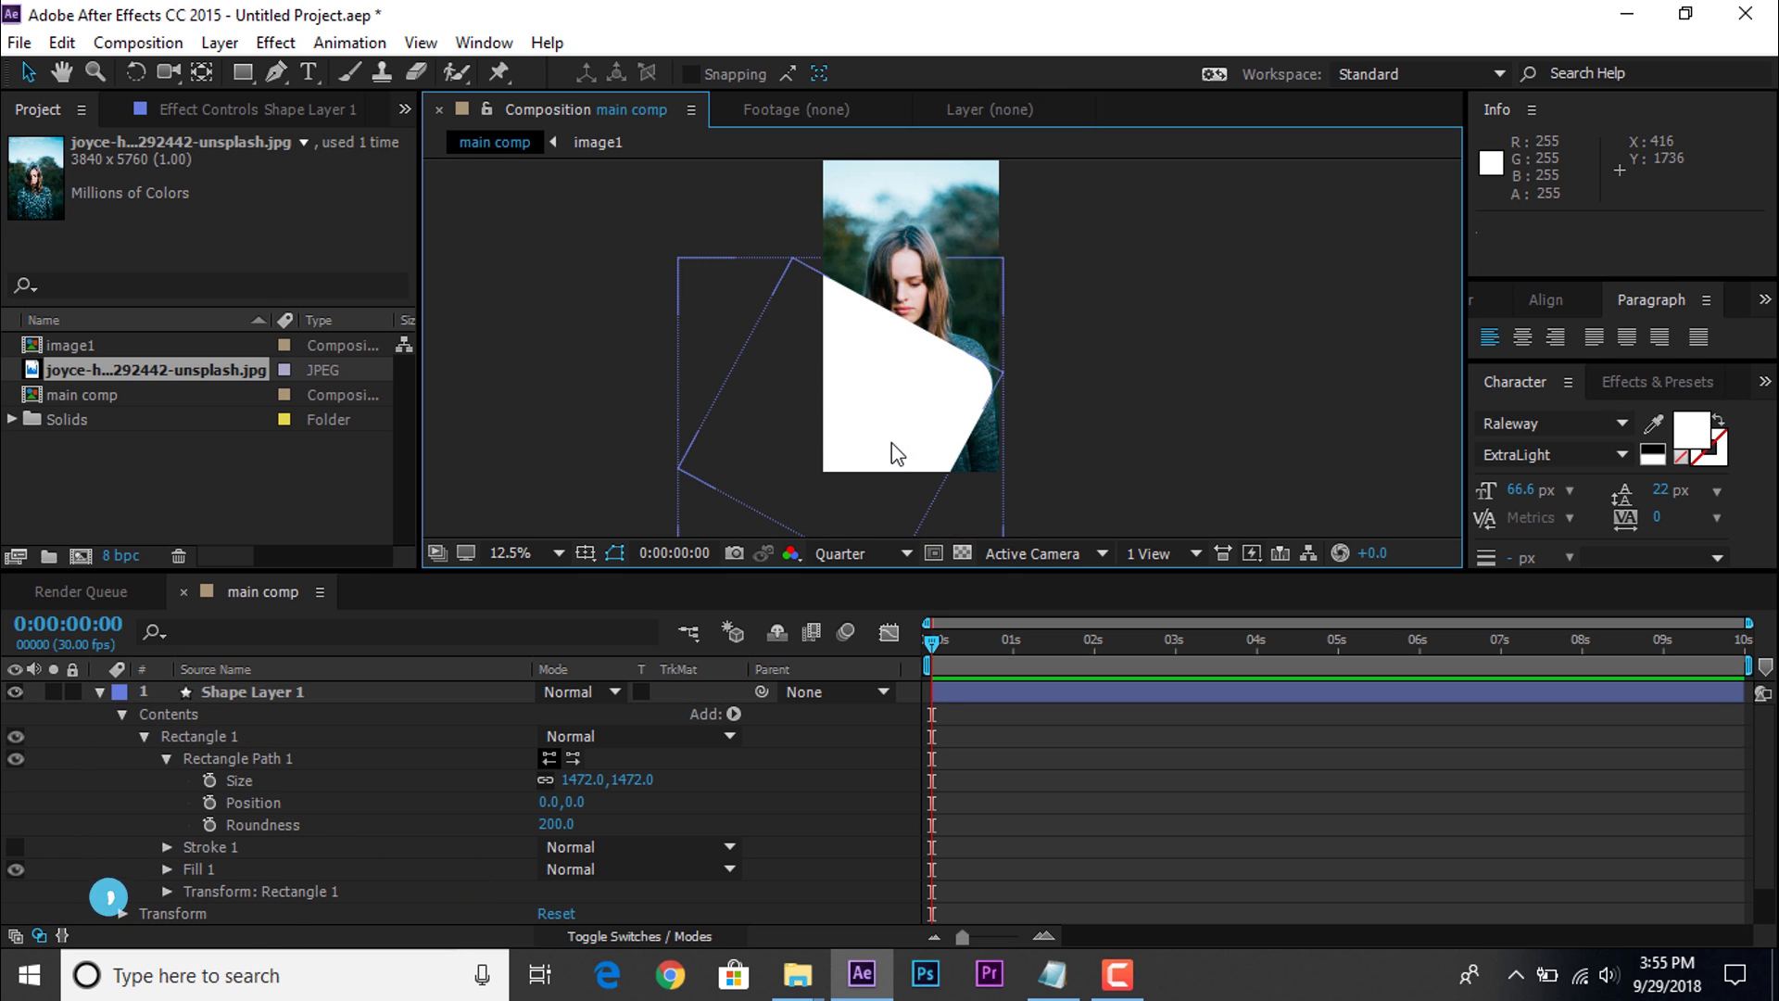
click(893, 444)
click(1164, 363)
Step: Duplicate Shape Layer 1 and move the copy over the photo's upper-right part, to about 1444, -264, leaving a thin diagonal gap
scroll(763, 300, down, 1)
scroll(1014, 358, up, 1)
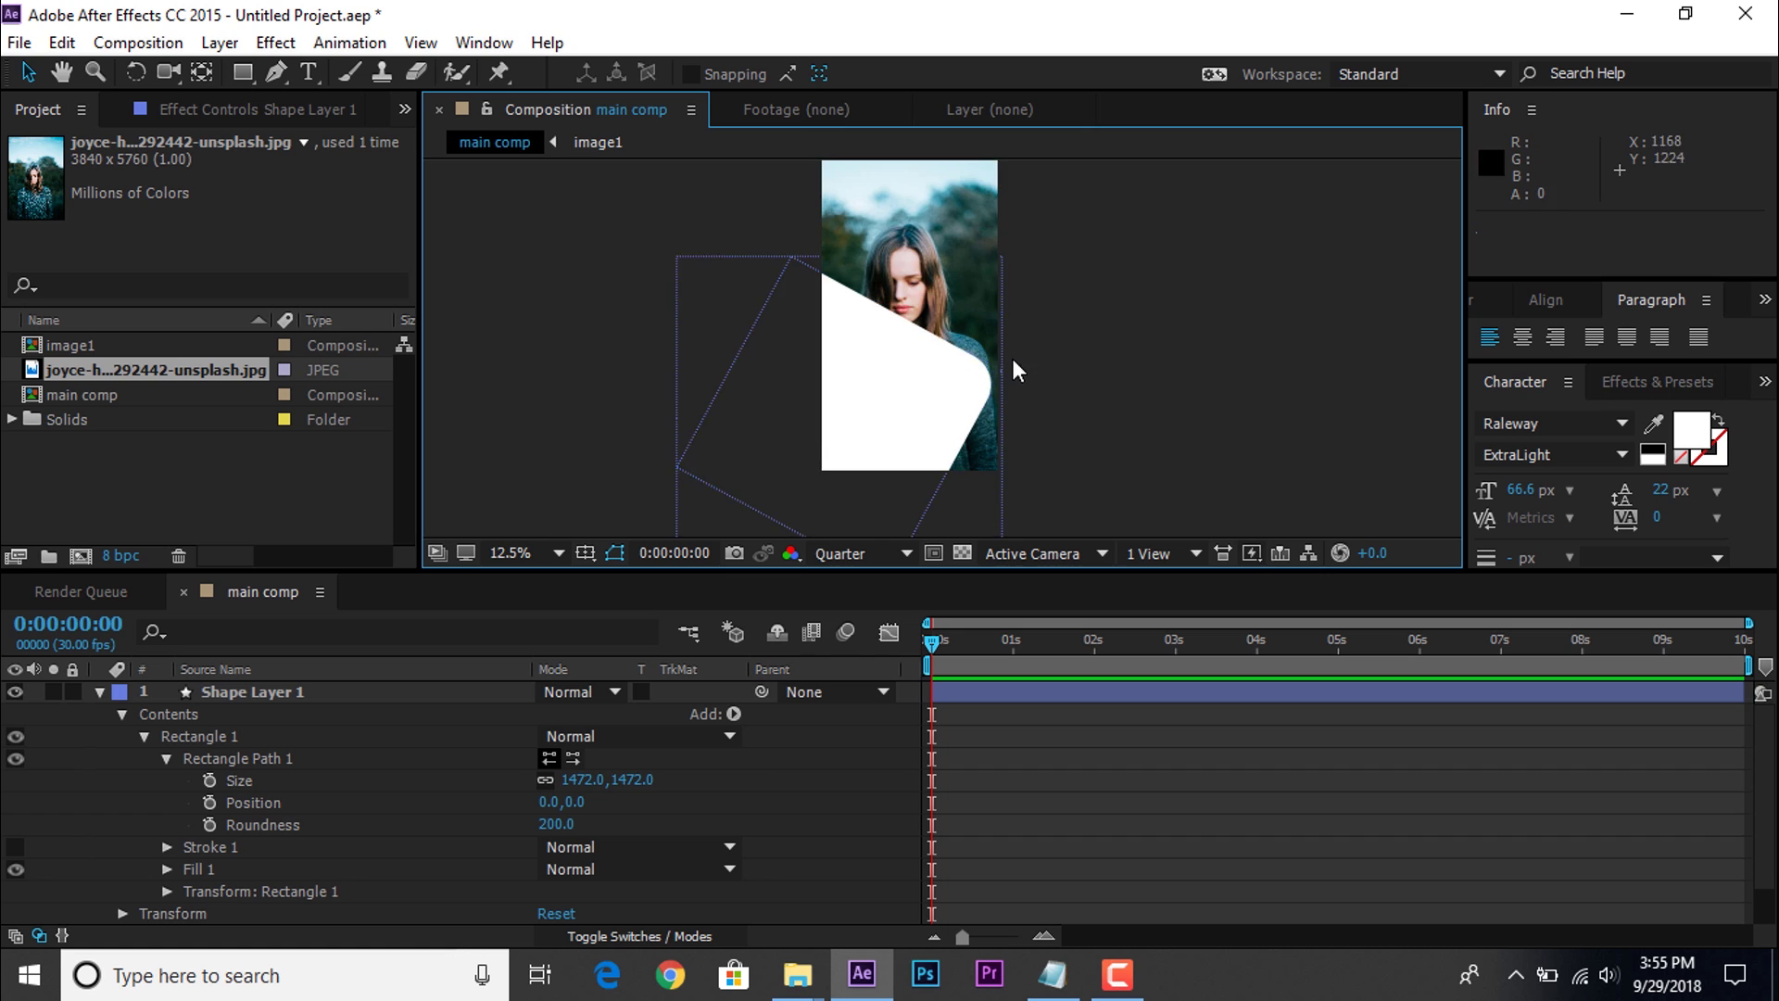
key(space)
drag(1014, 358, 891, 333)
click(802, 357)
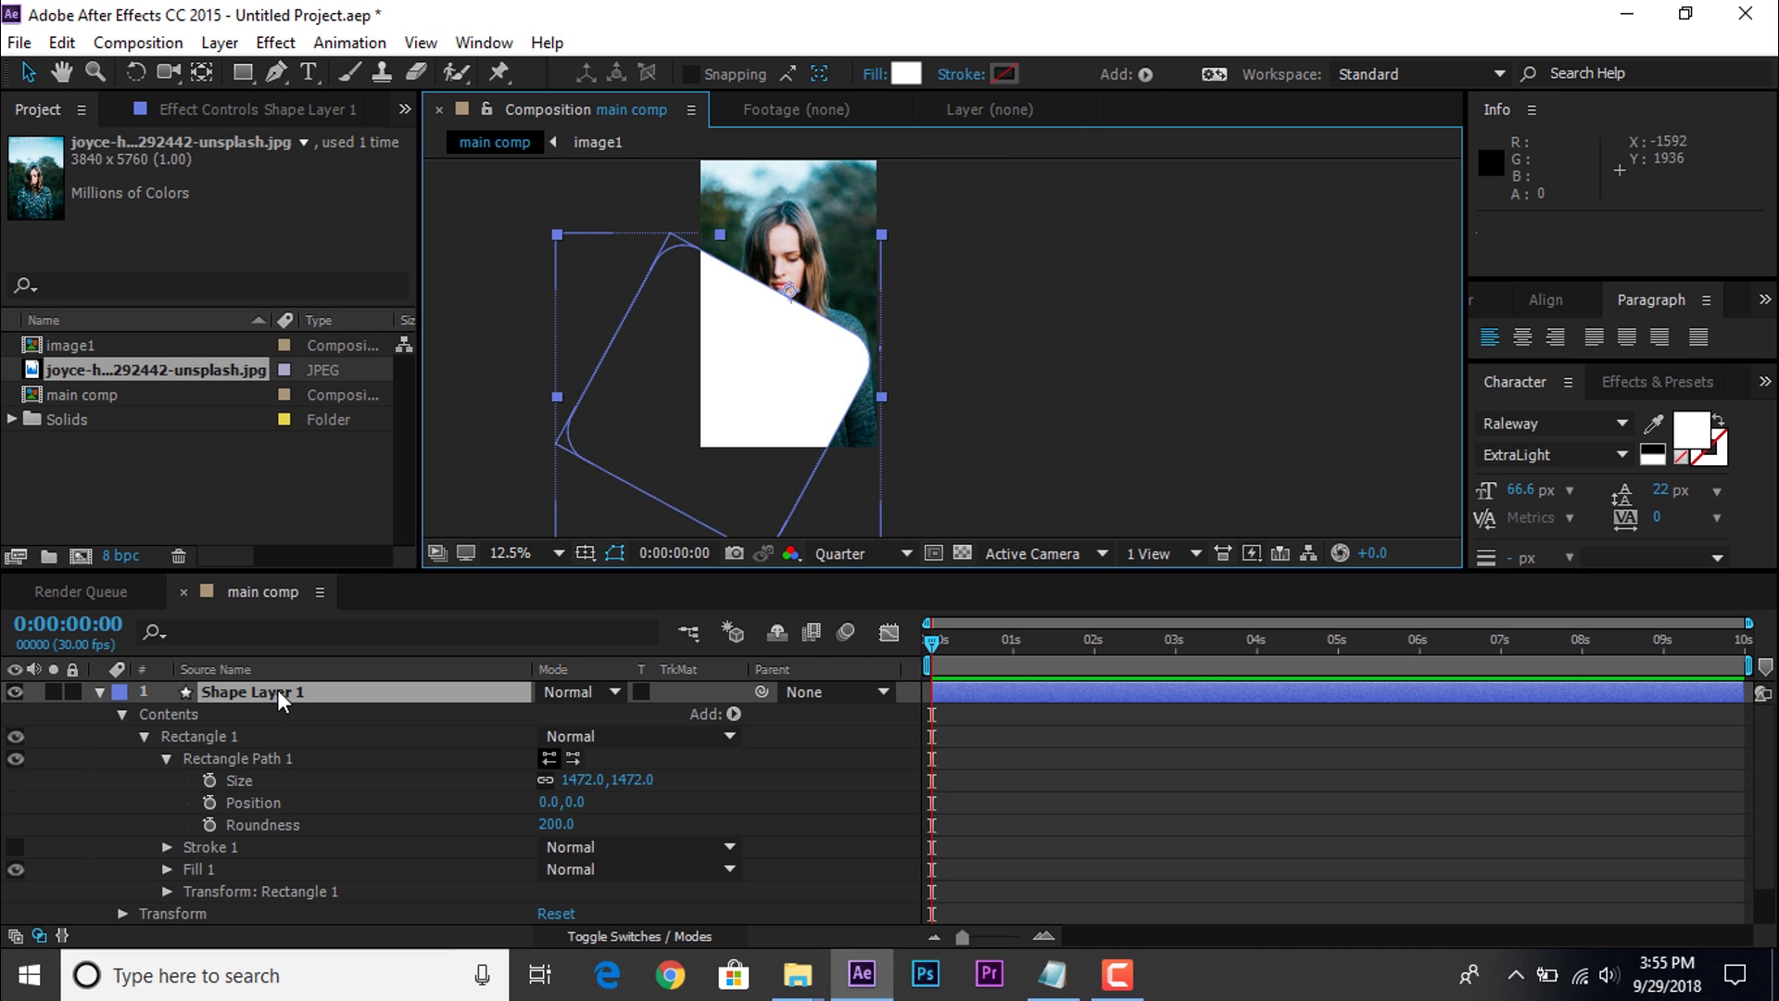
click(98, 690)
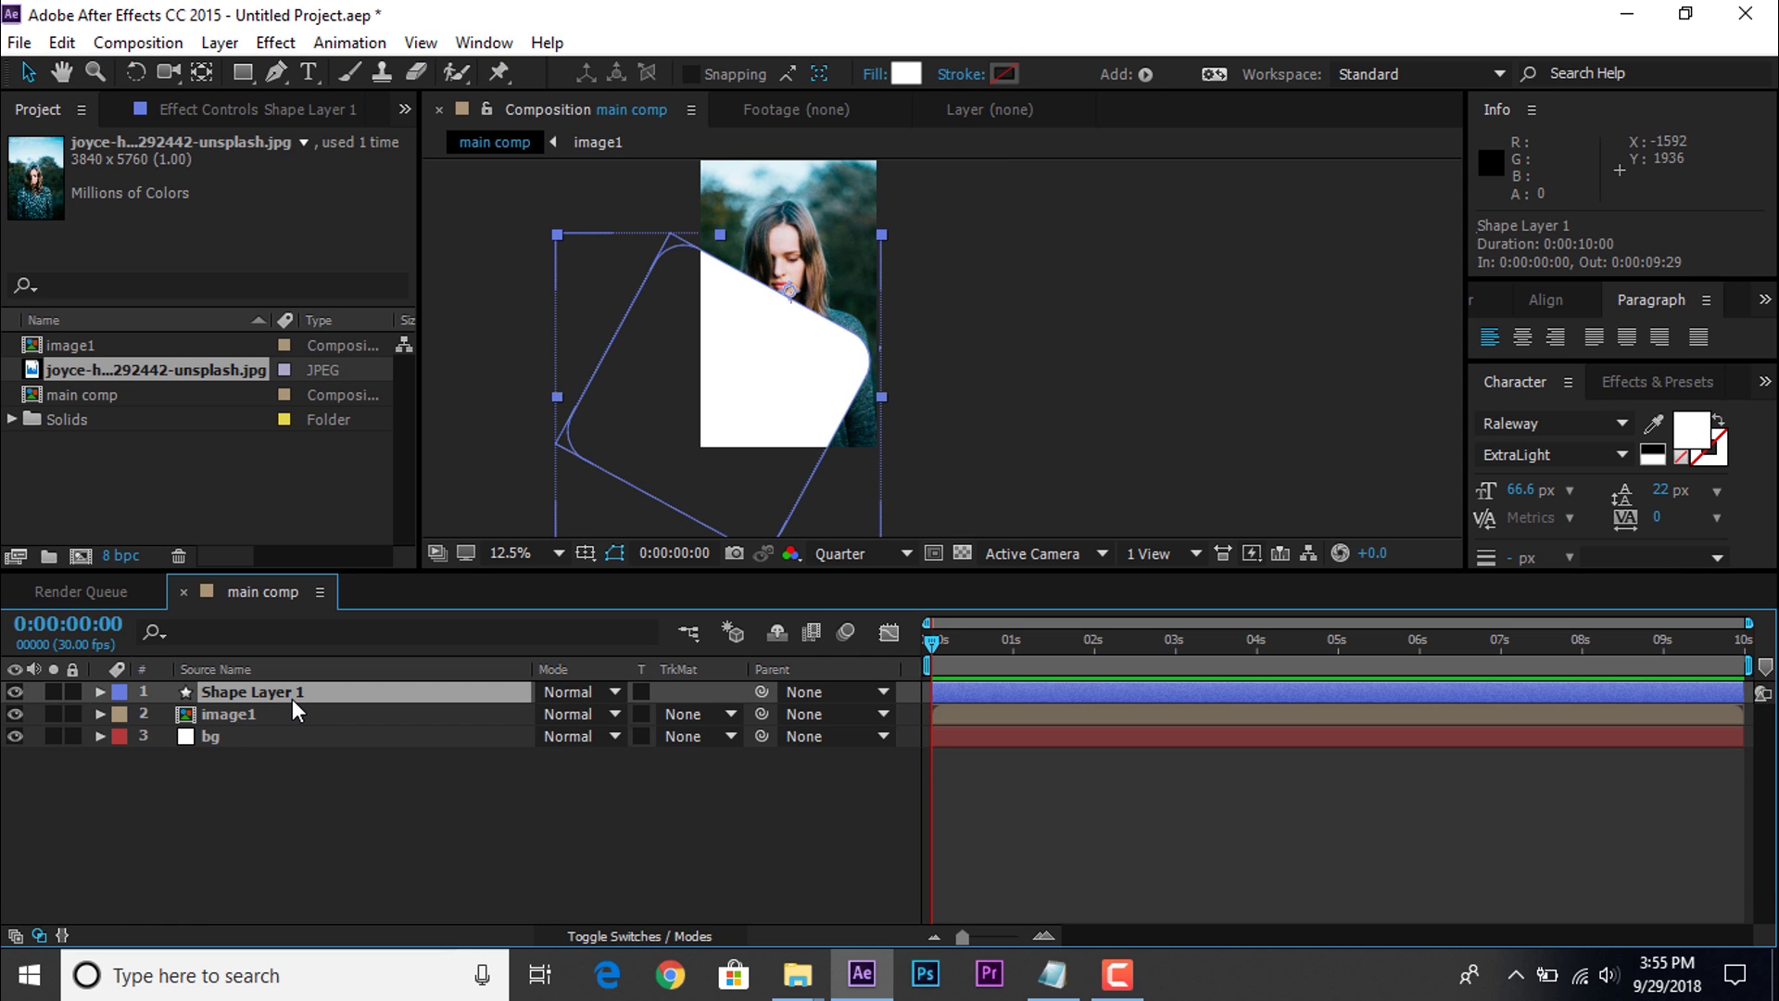
key(ctrl+d)
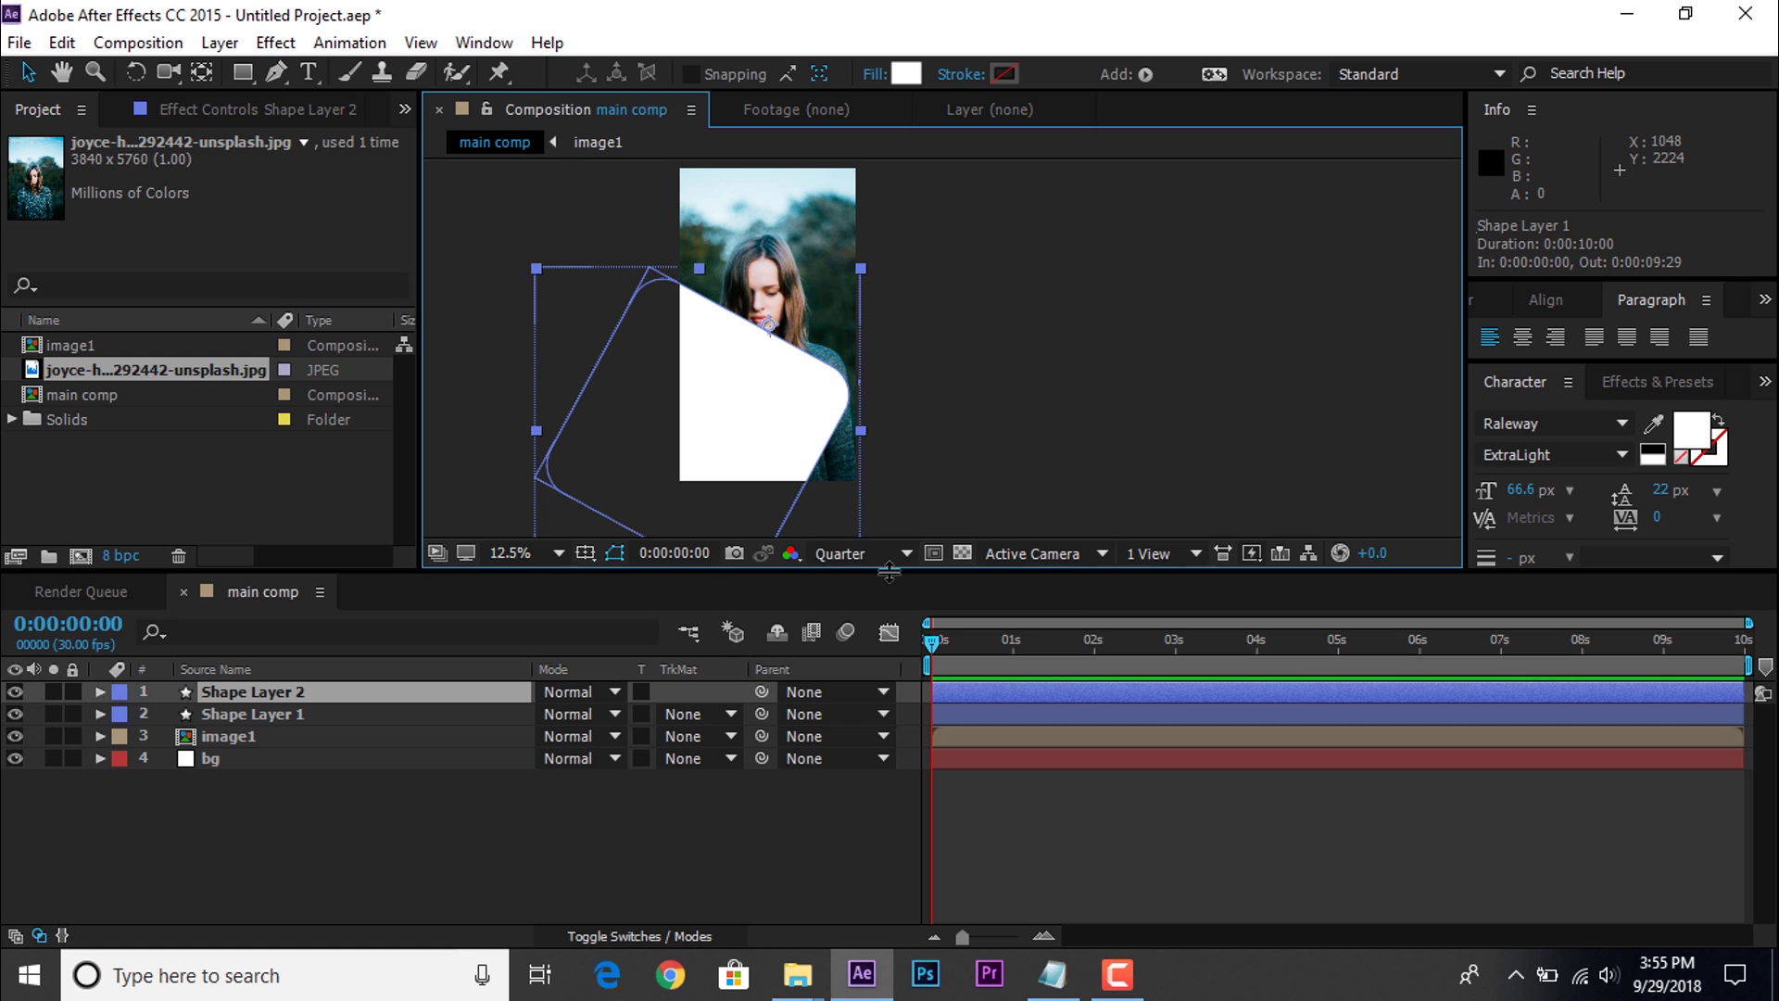
drag(895, 568, 851, 747)
drag(730, 529, 871, 318)
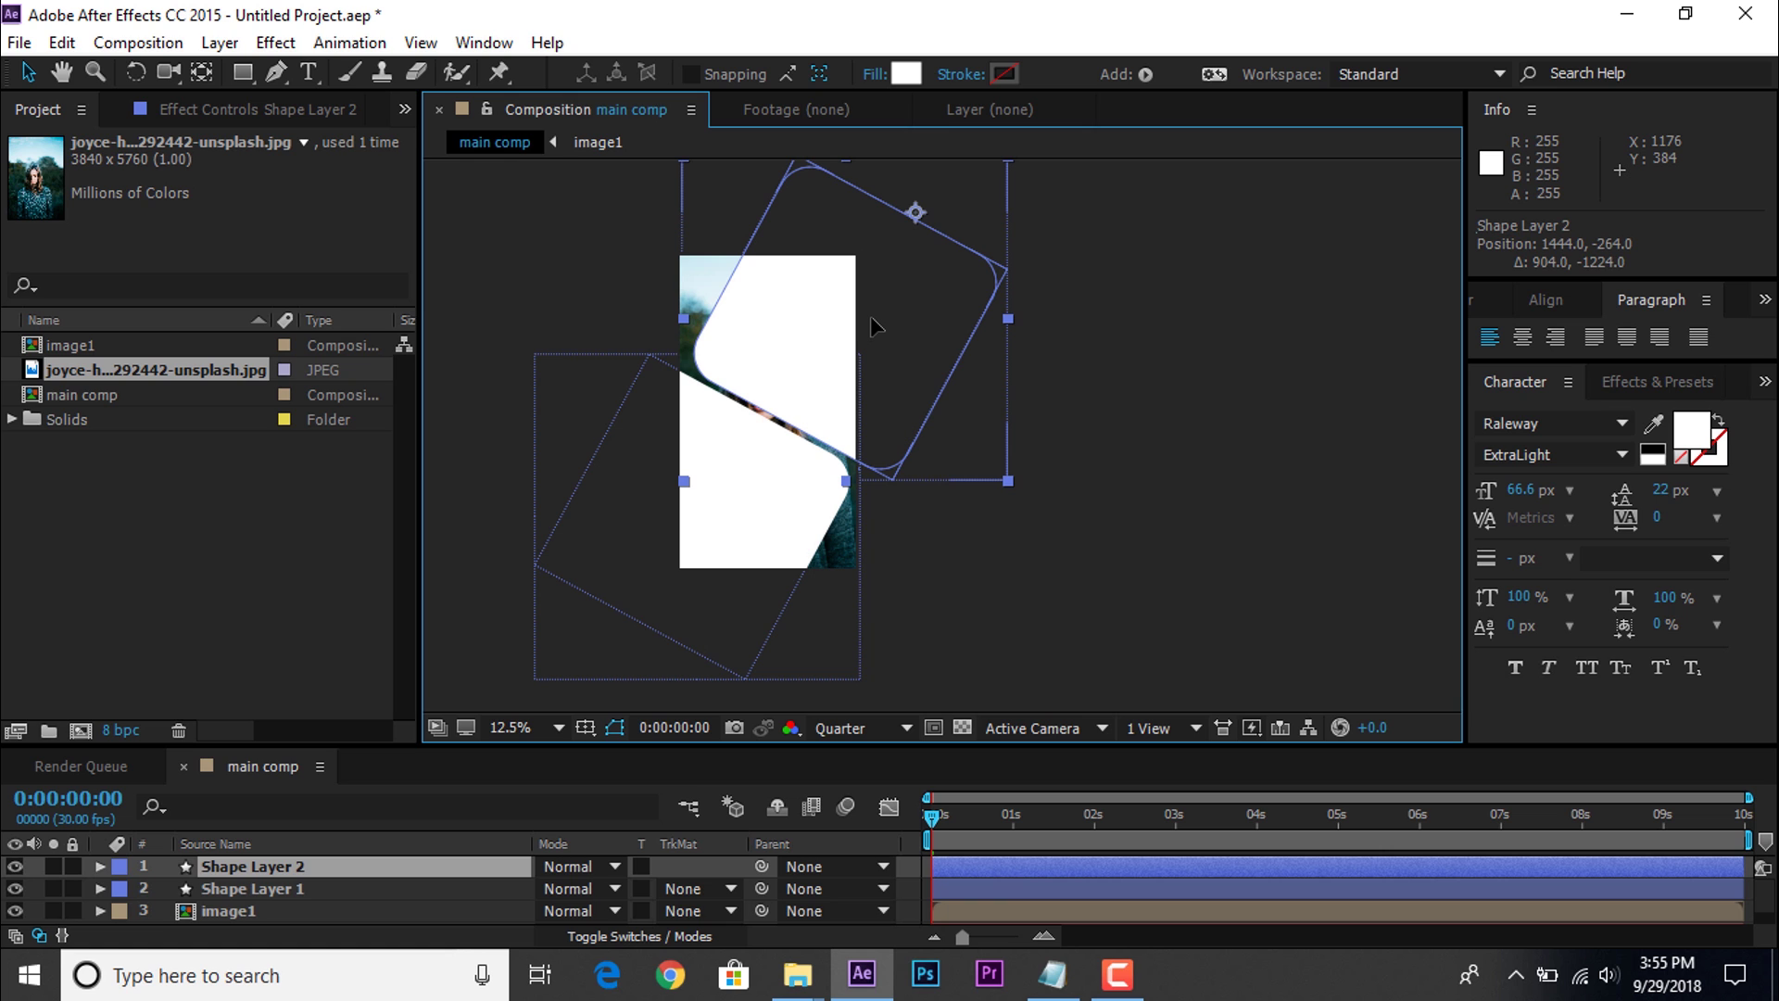
Step: Duplicate the image1 layer and place the copy between Shape Layer 2 and Shape Layer 1 in the layer stack
click(1244, 546)
drag(1187, 487, 1219, 455)
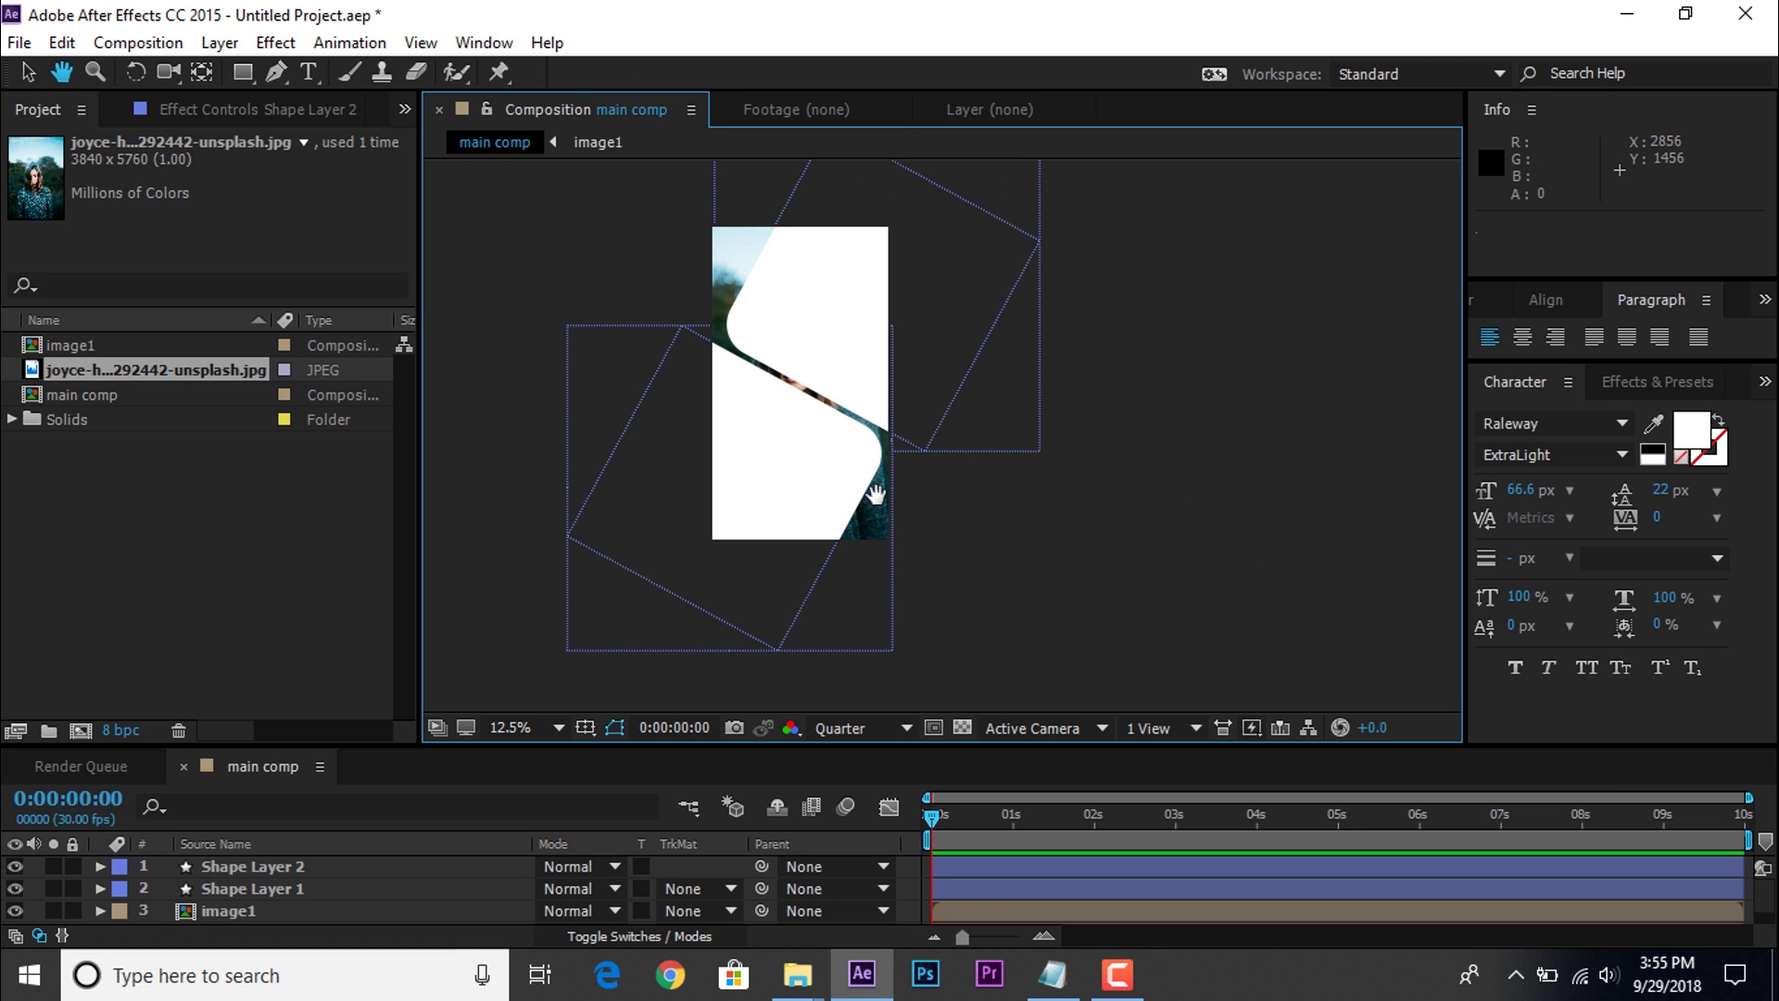
mouse_move(455, 743)
mouse_down()
mouse_move(457, 714)
mouse_move(439, 712)
mouse_up()
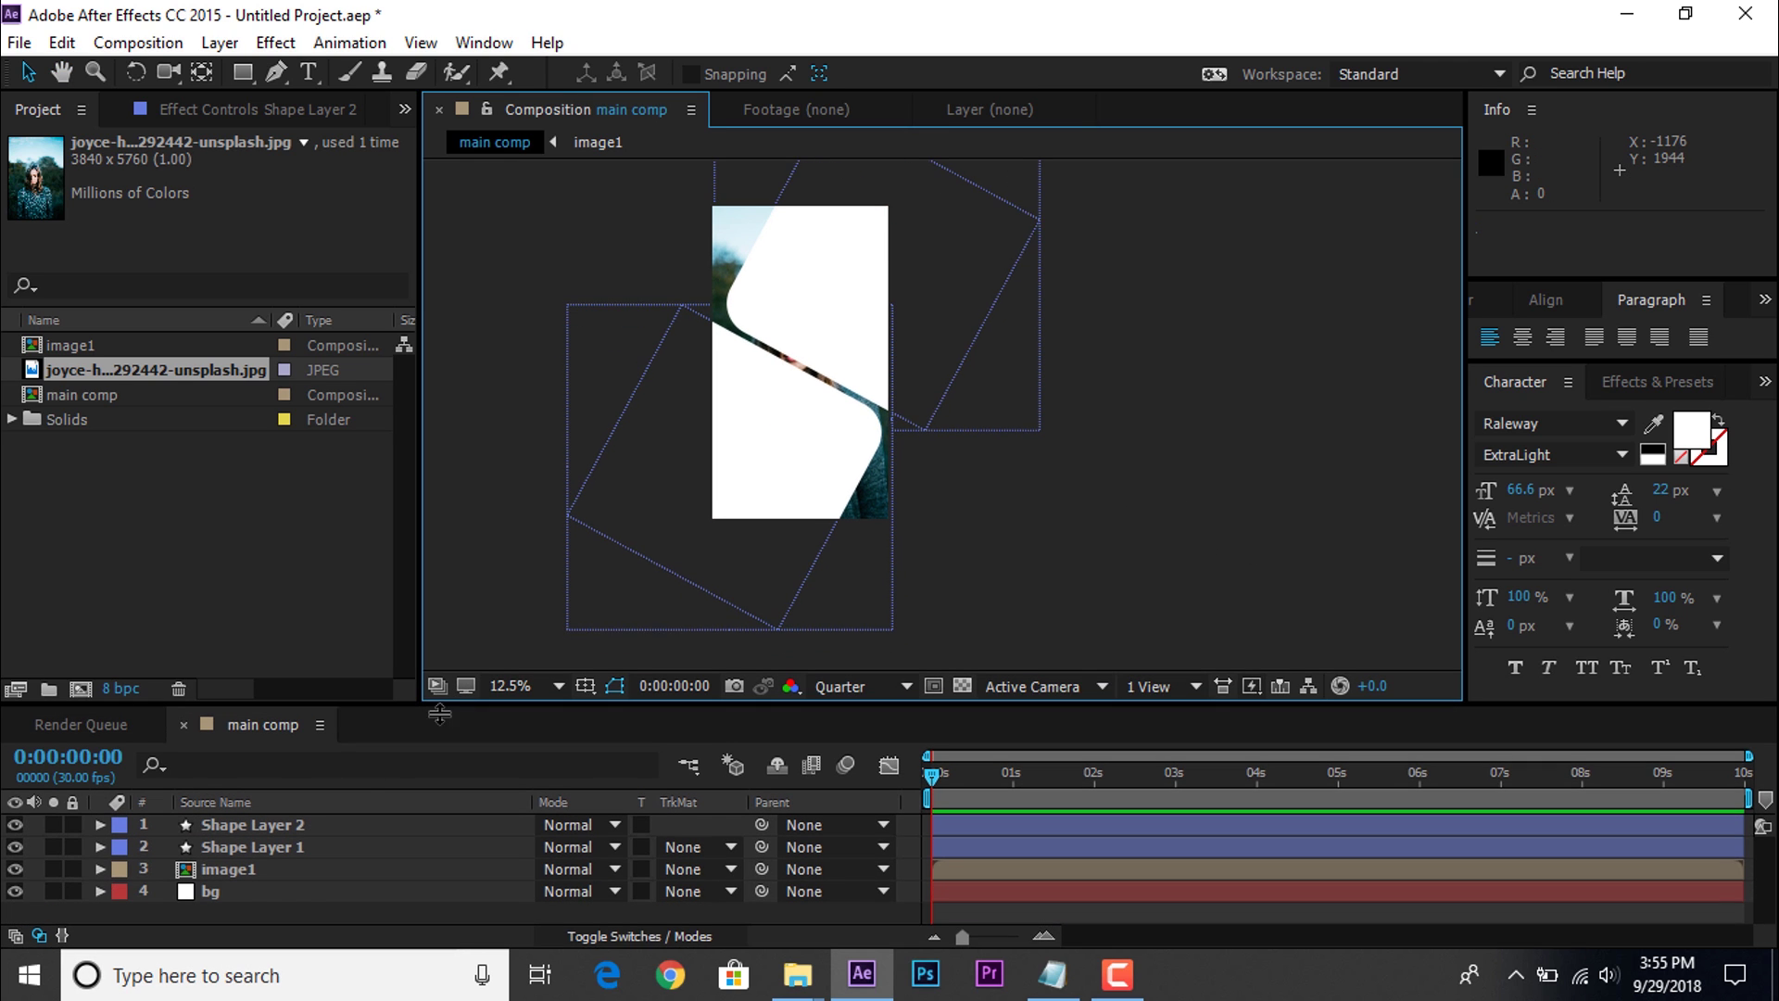
click(290, 869)
key(ctrl+d)
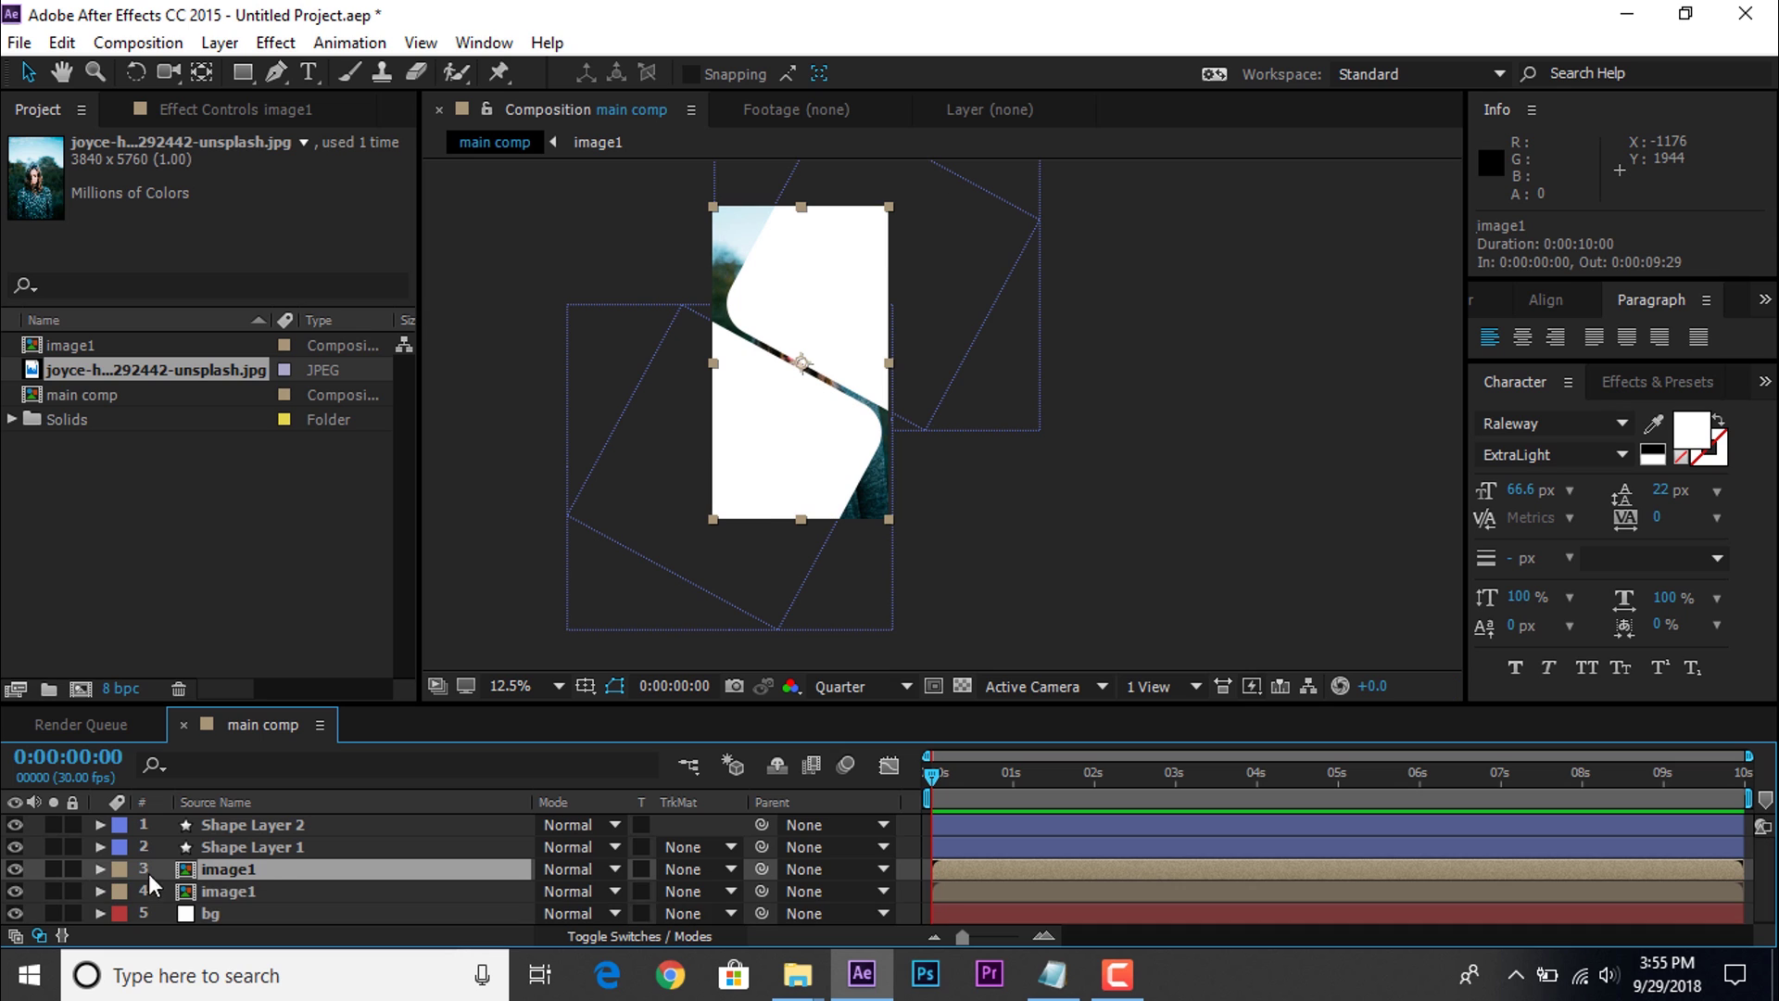
drag(226, 870, 228, 836)
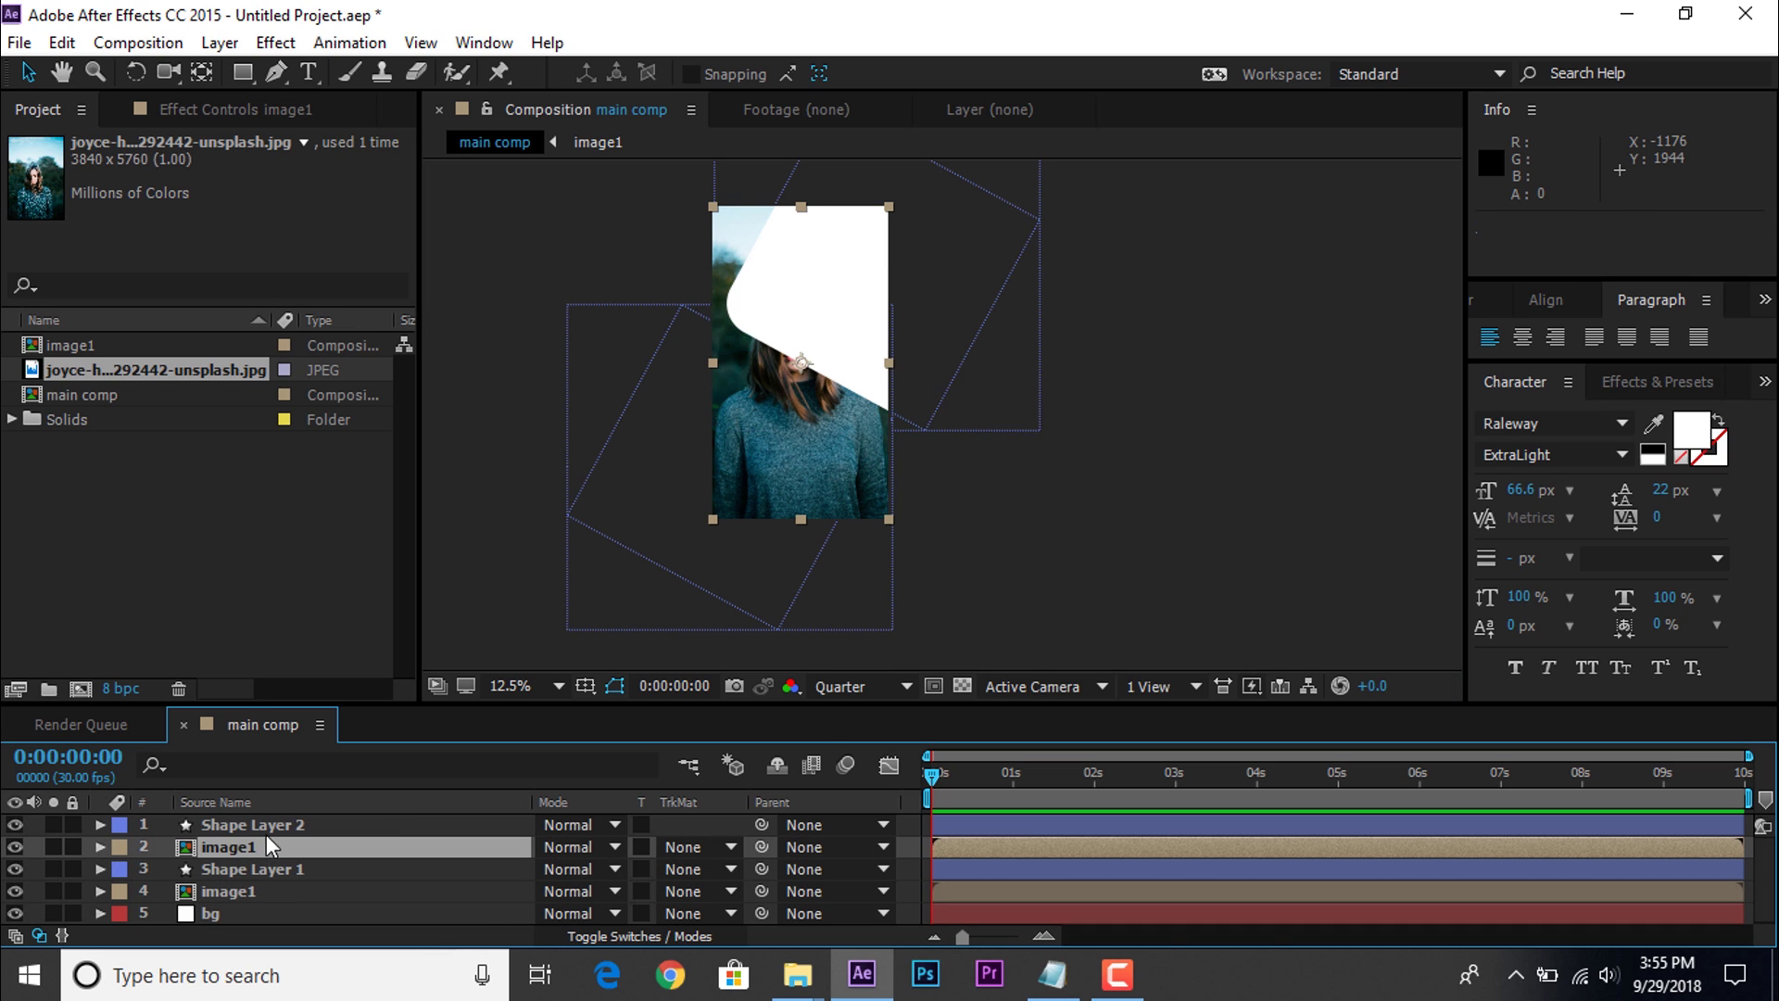
Step: Set alpha track mattes for both photo layers: Shape Layer 1 for the lower image1 and Shape Layer 2 for the upper image1
click(242, 892)
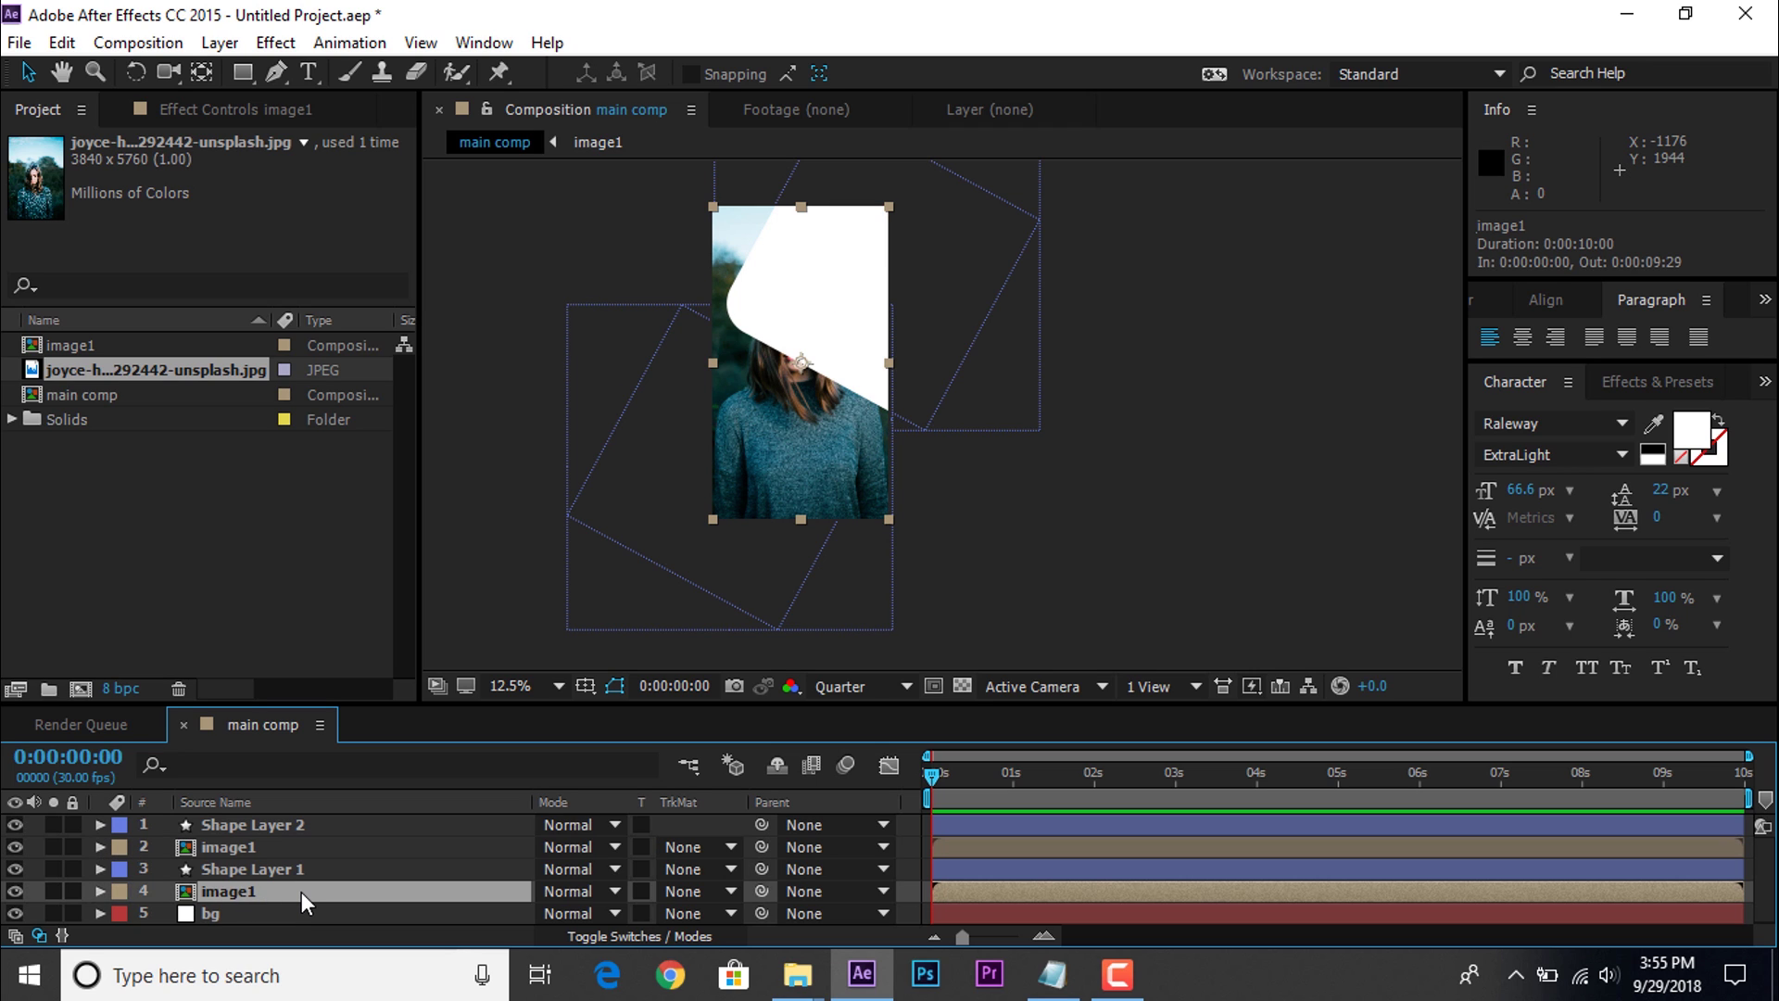
click(719, 897)
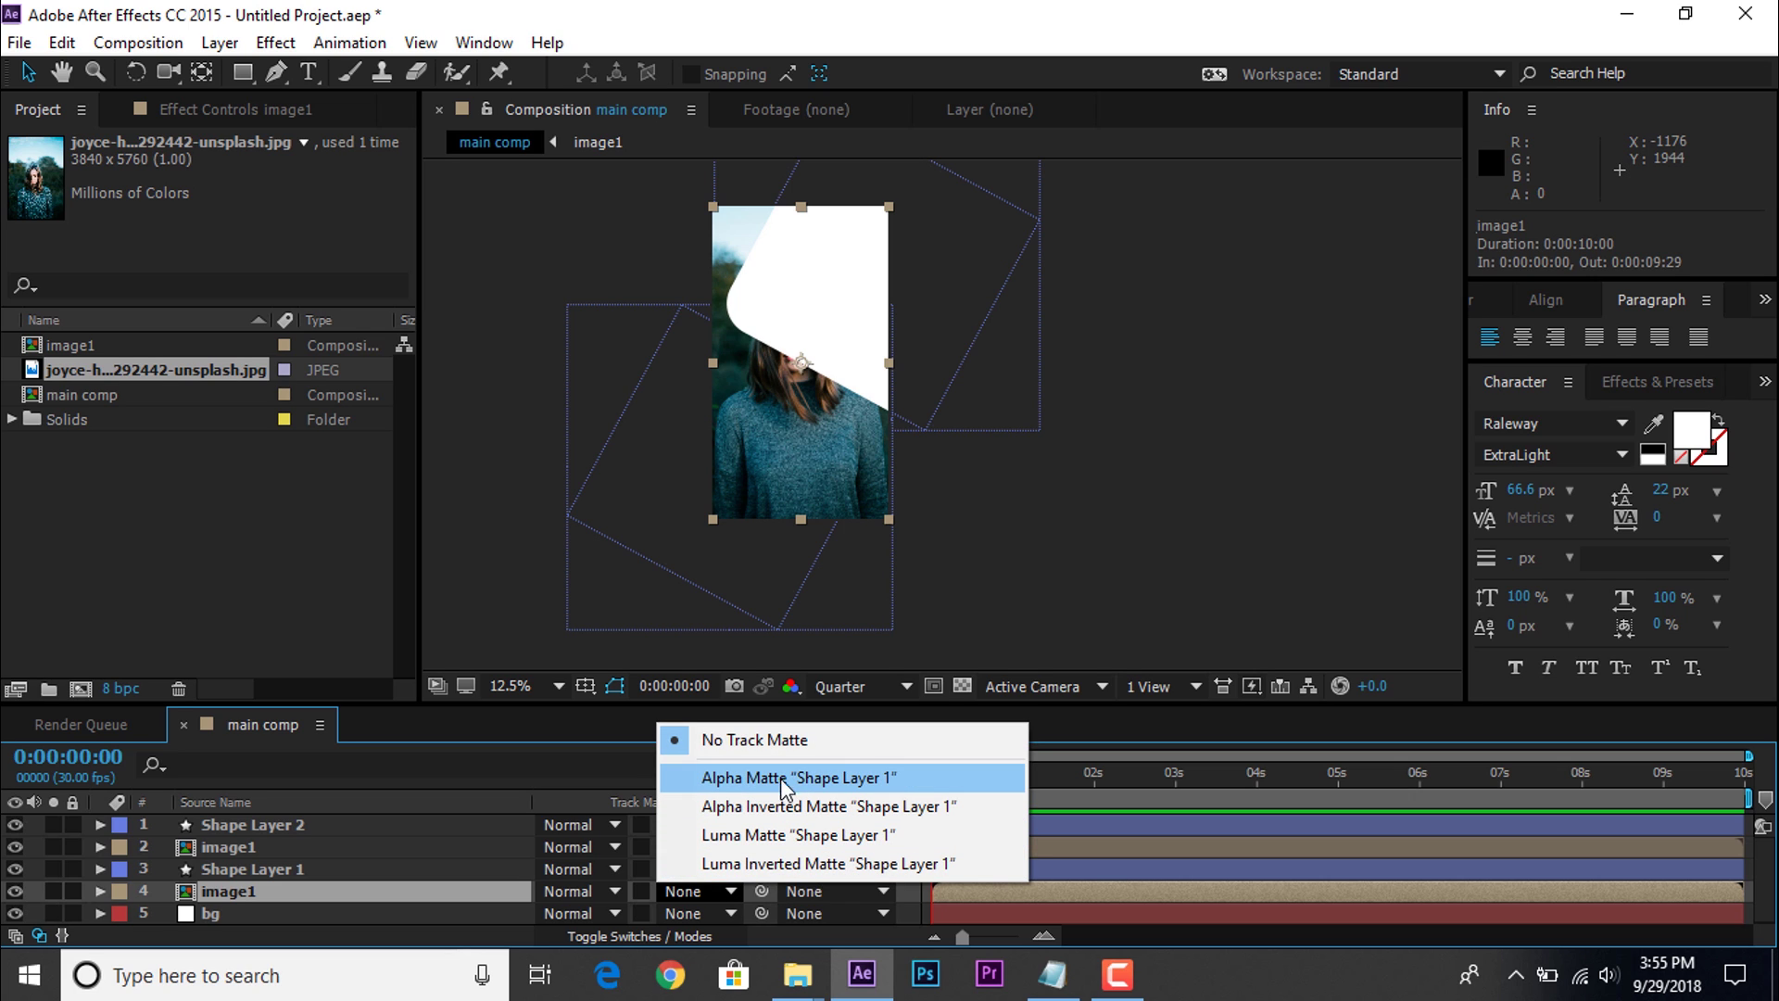
click(837, 778)
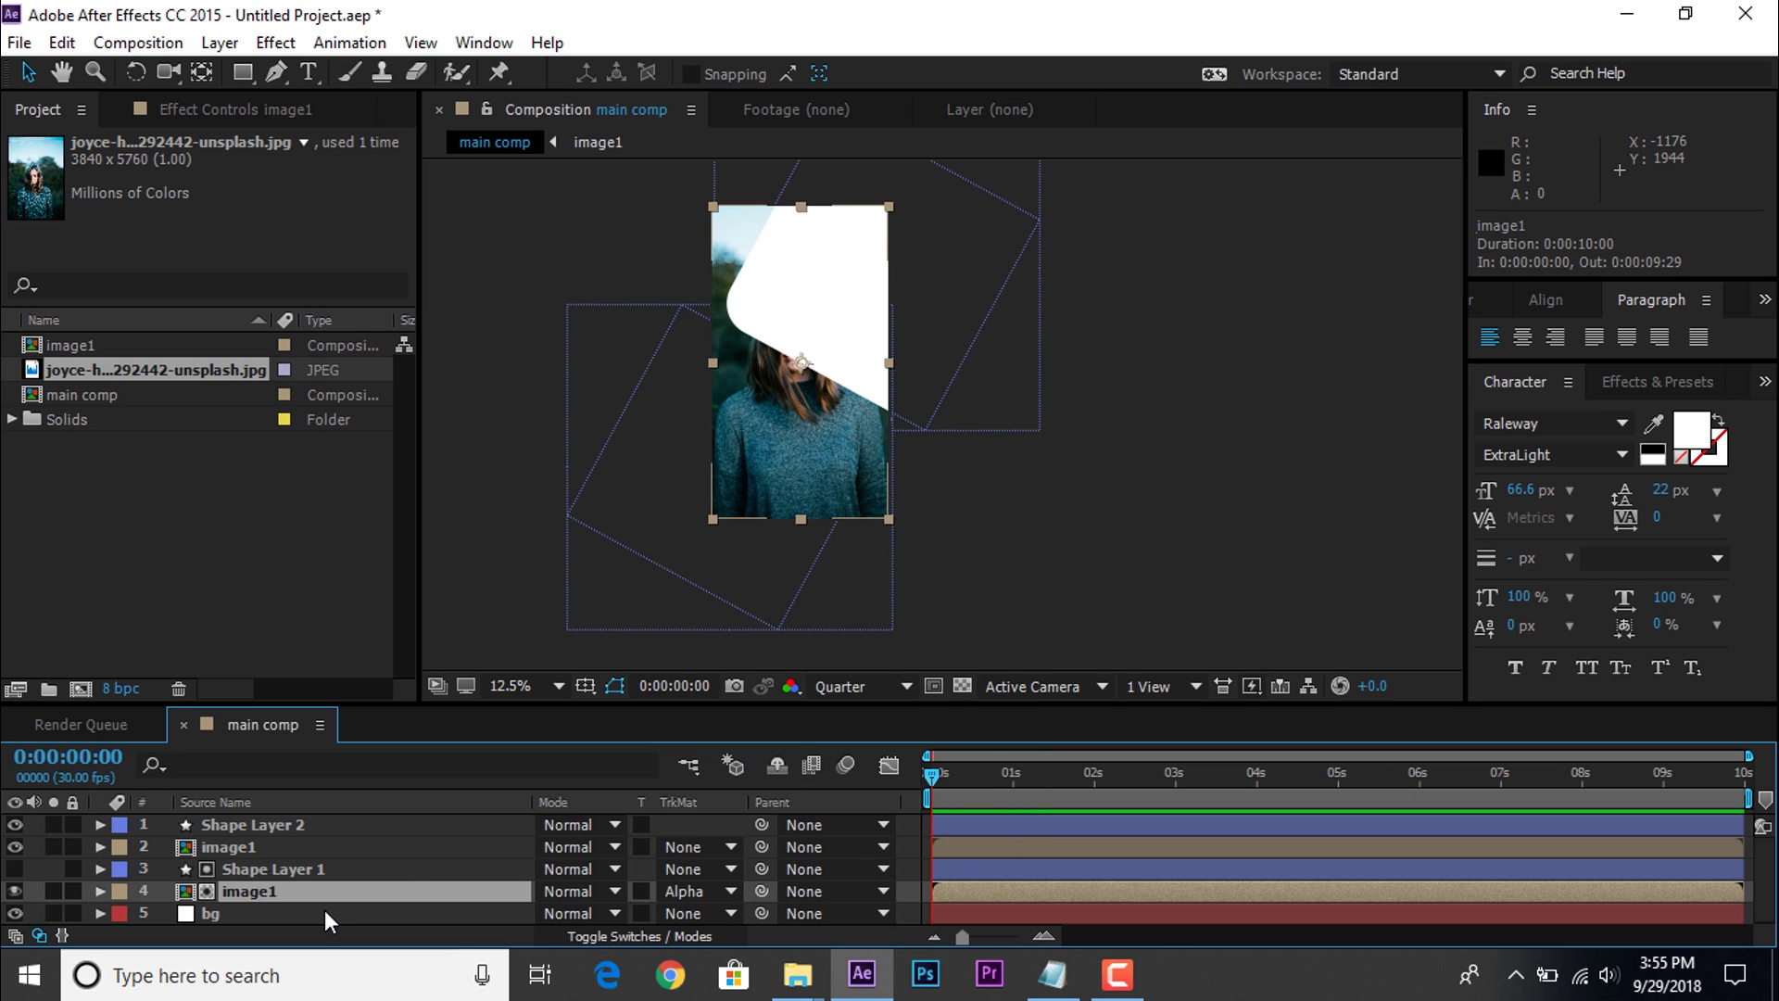
click(254, 820)
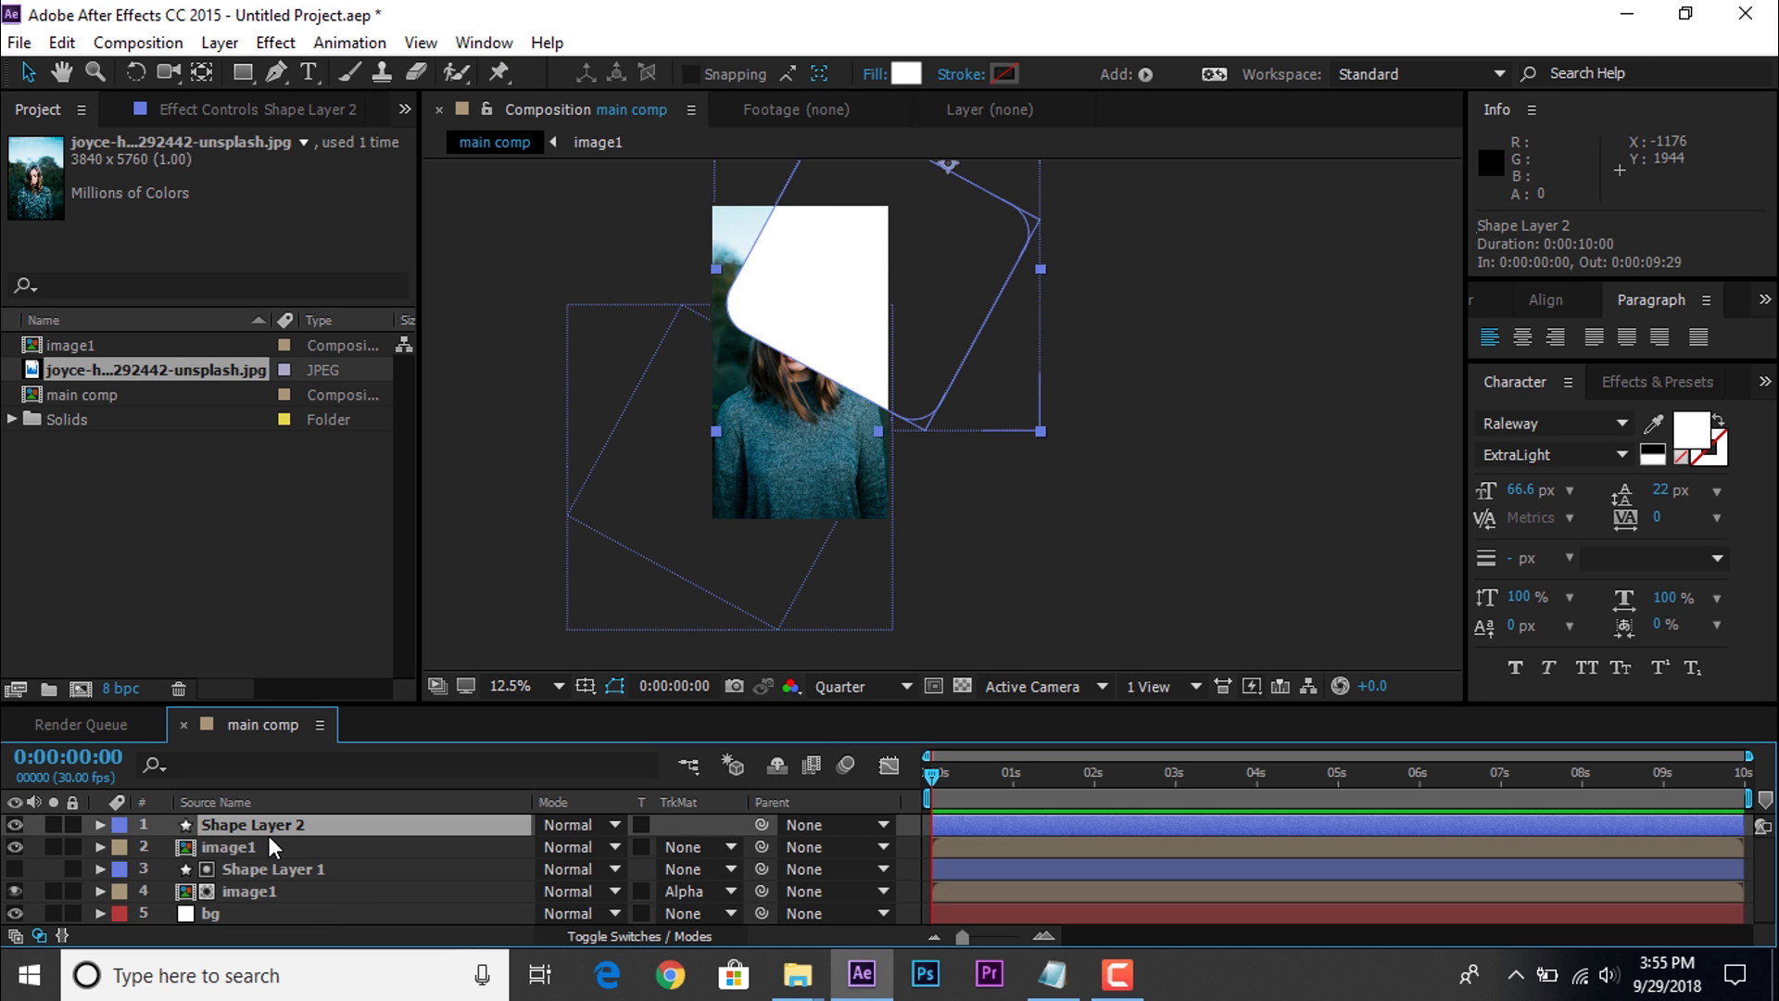
click(252, 844)
click(722, 846)
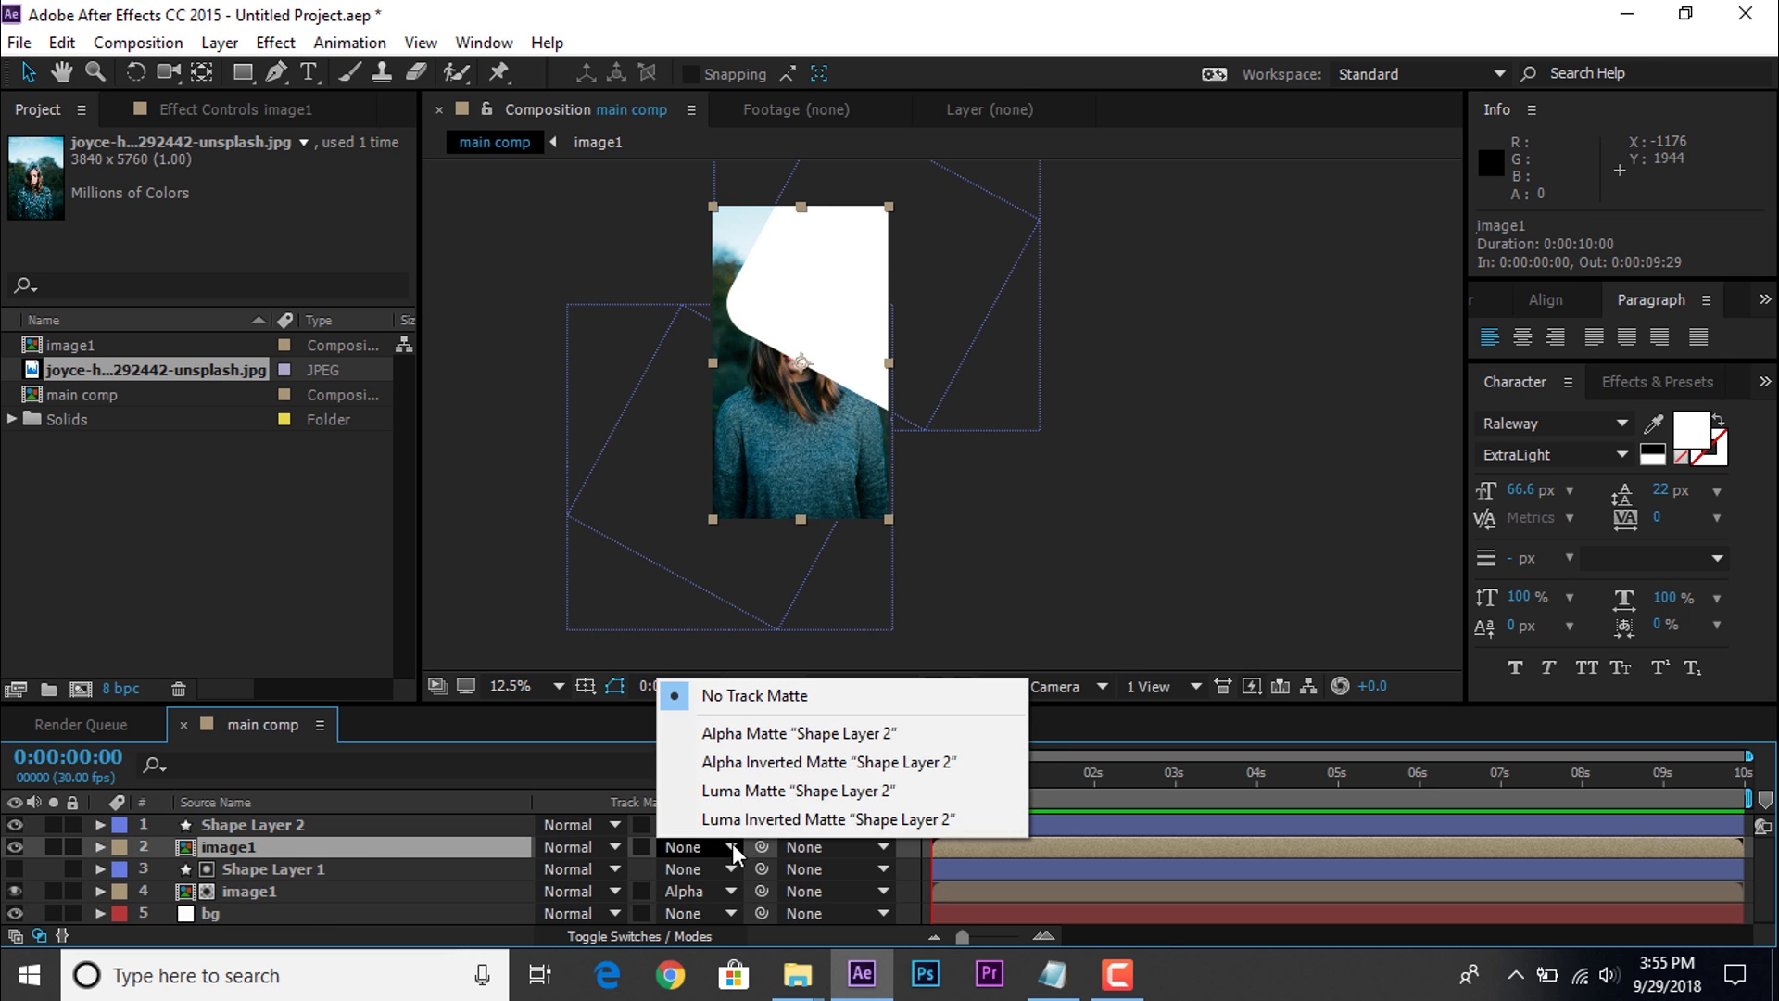
click(765, 734)
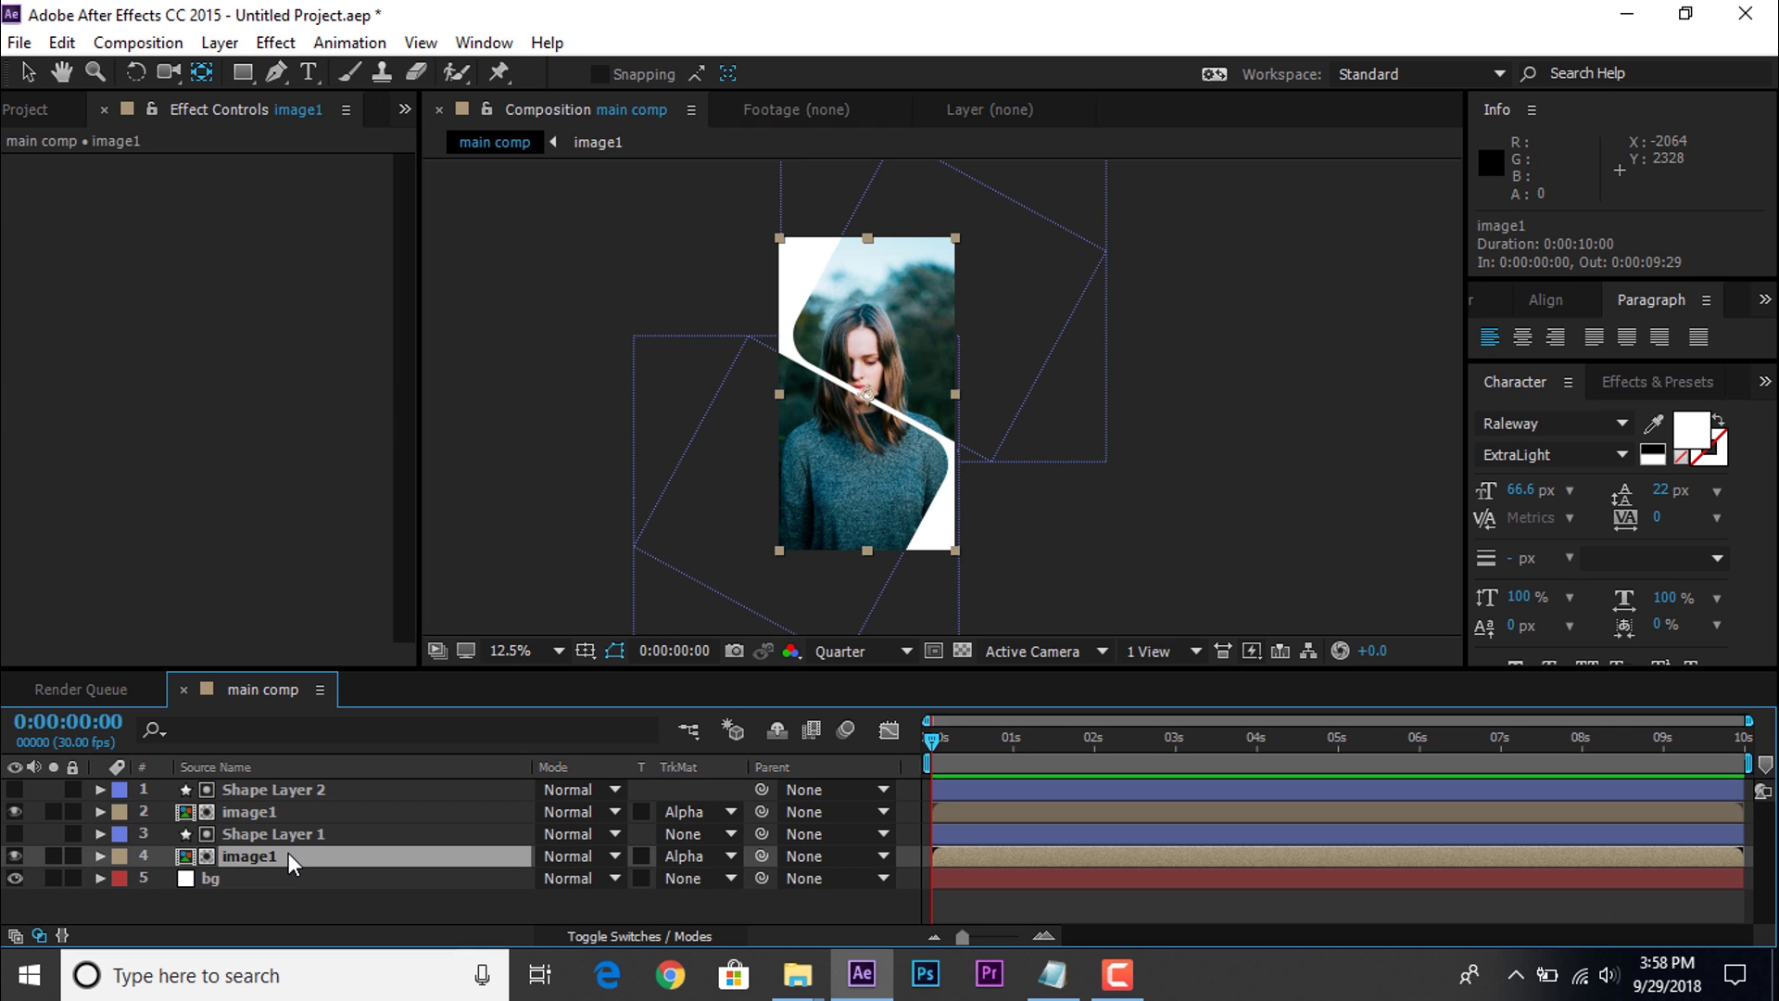
Step: Apply the Tint effect to the lower image1 layer and map white to pure red, FF0000
key(ctrl+space)
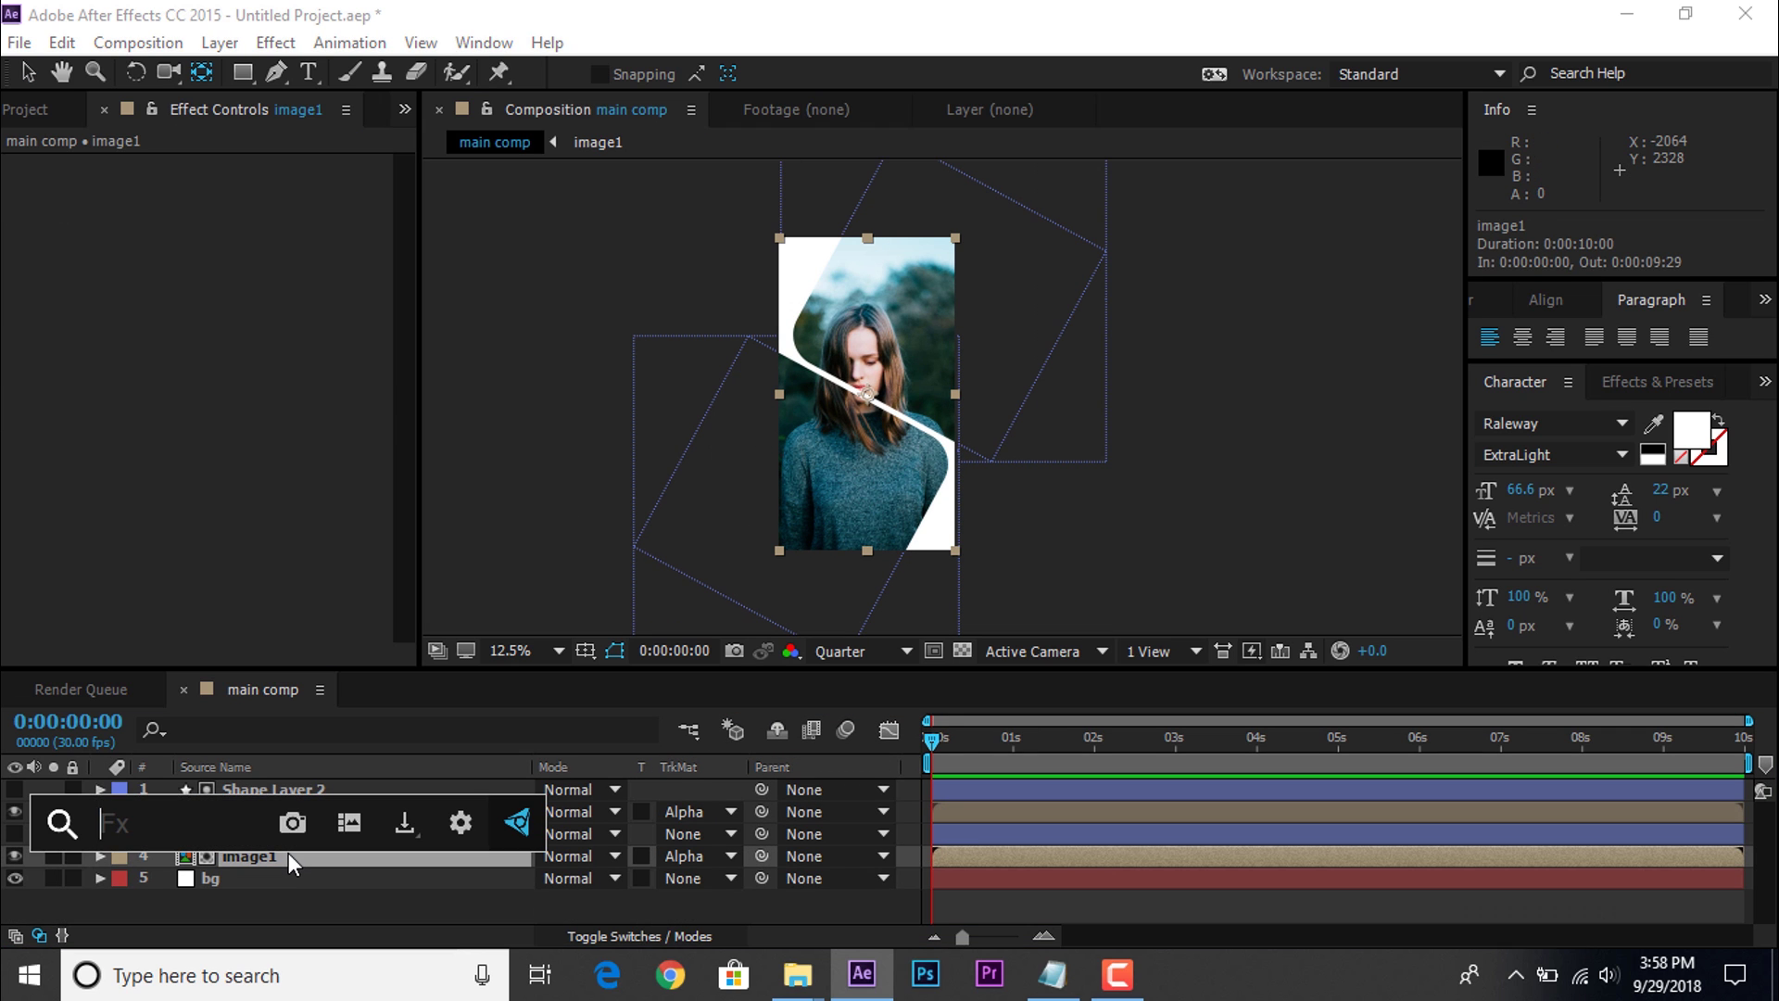
text(tint)
key(Return)
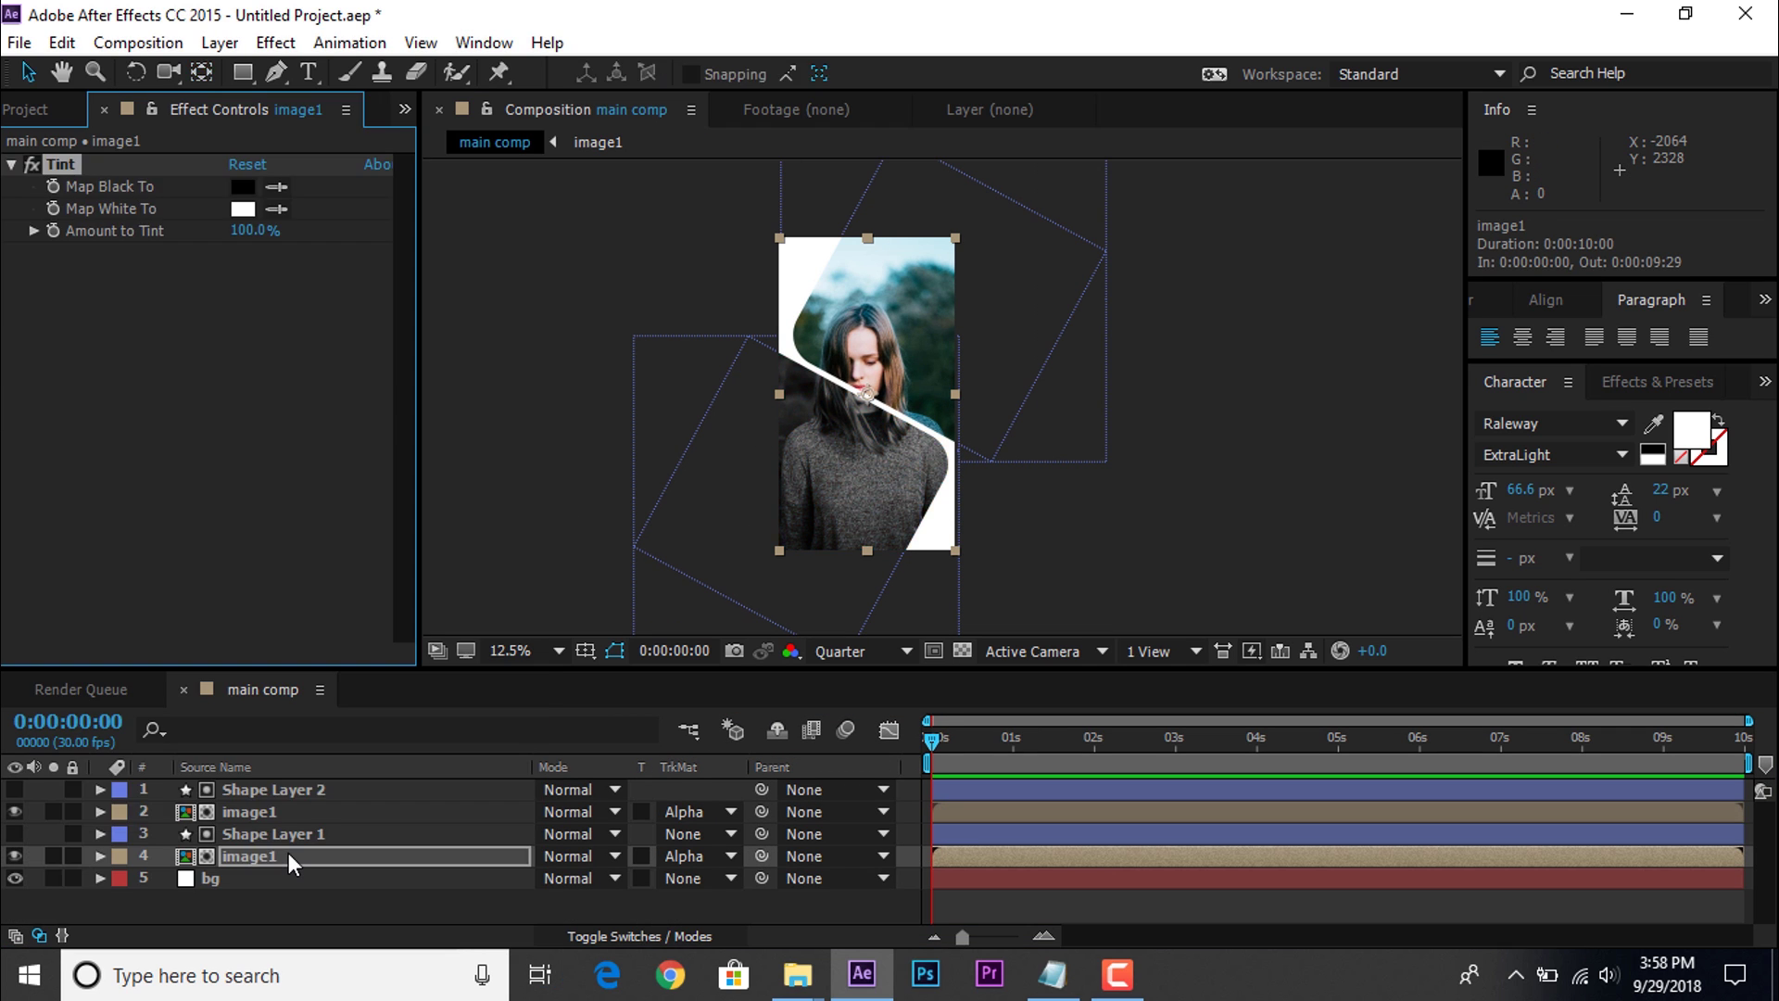
click(243, 210)
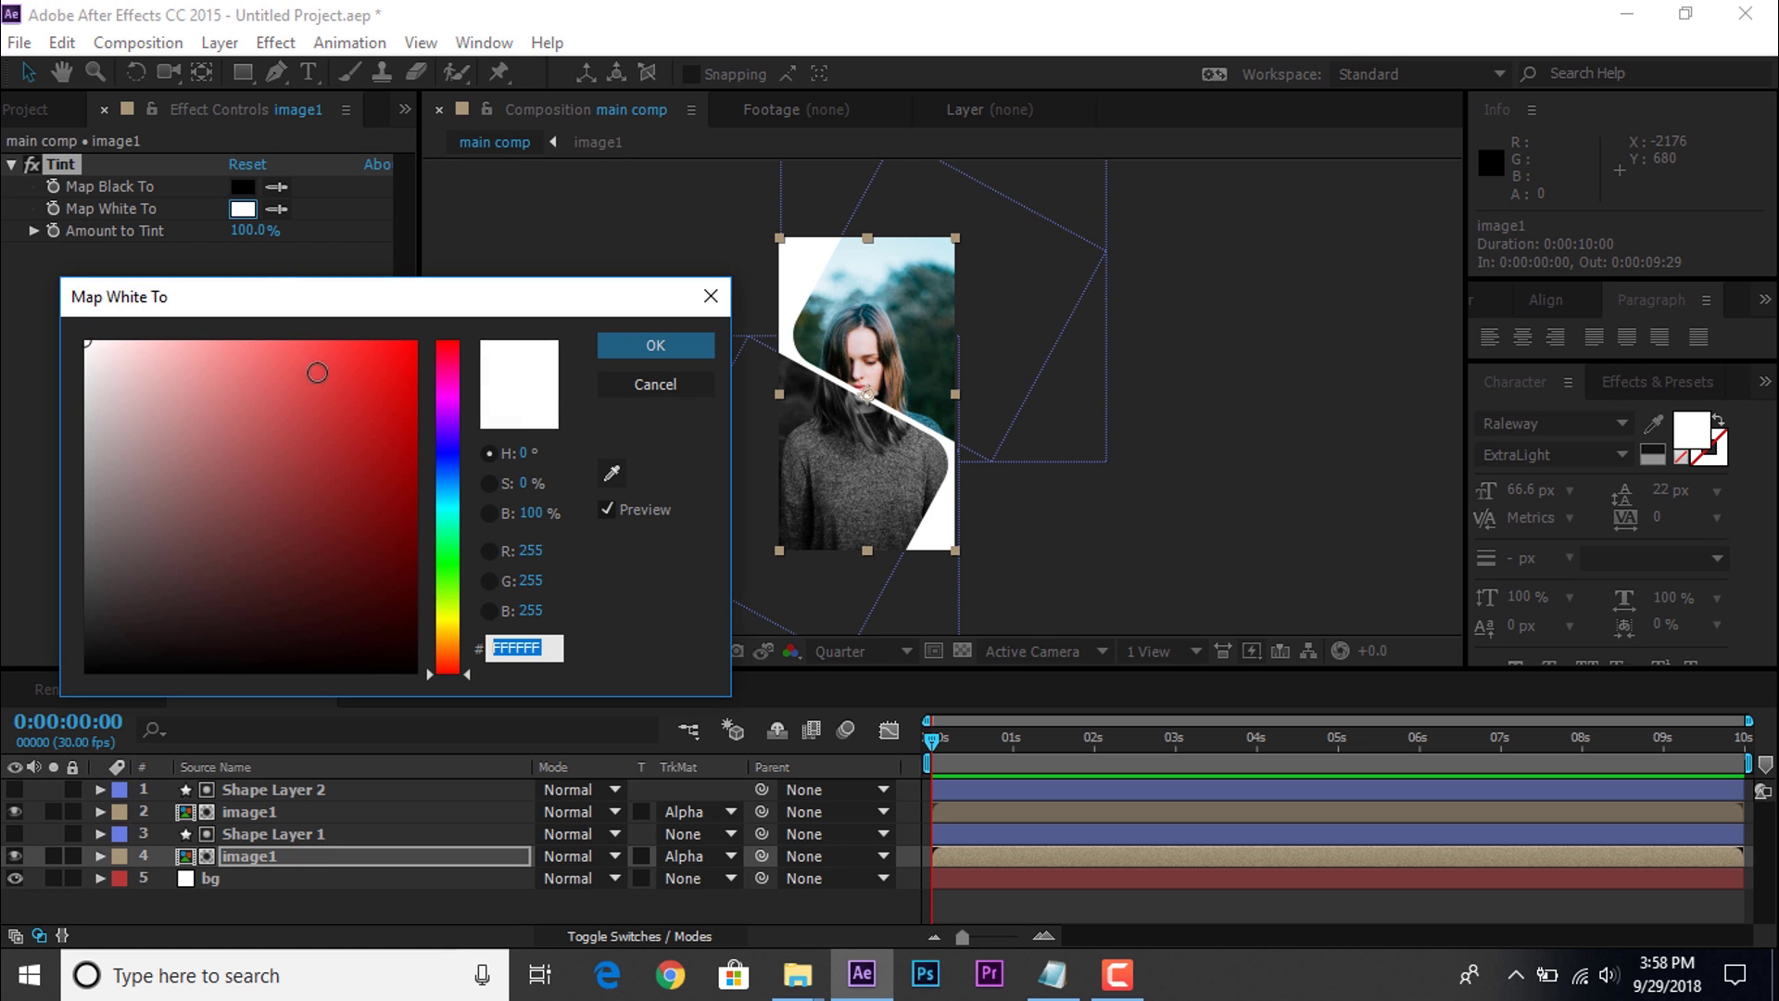
drag(409, 352, 428, 319)
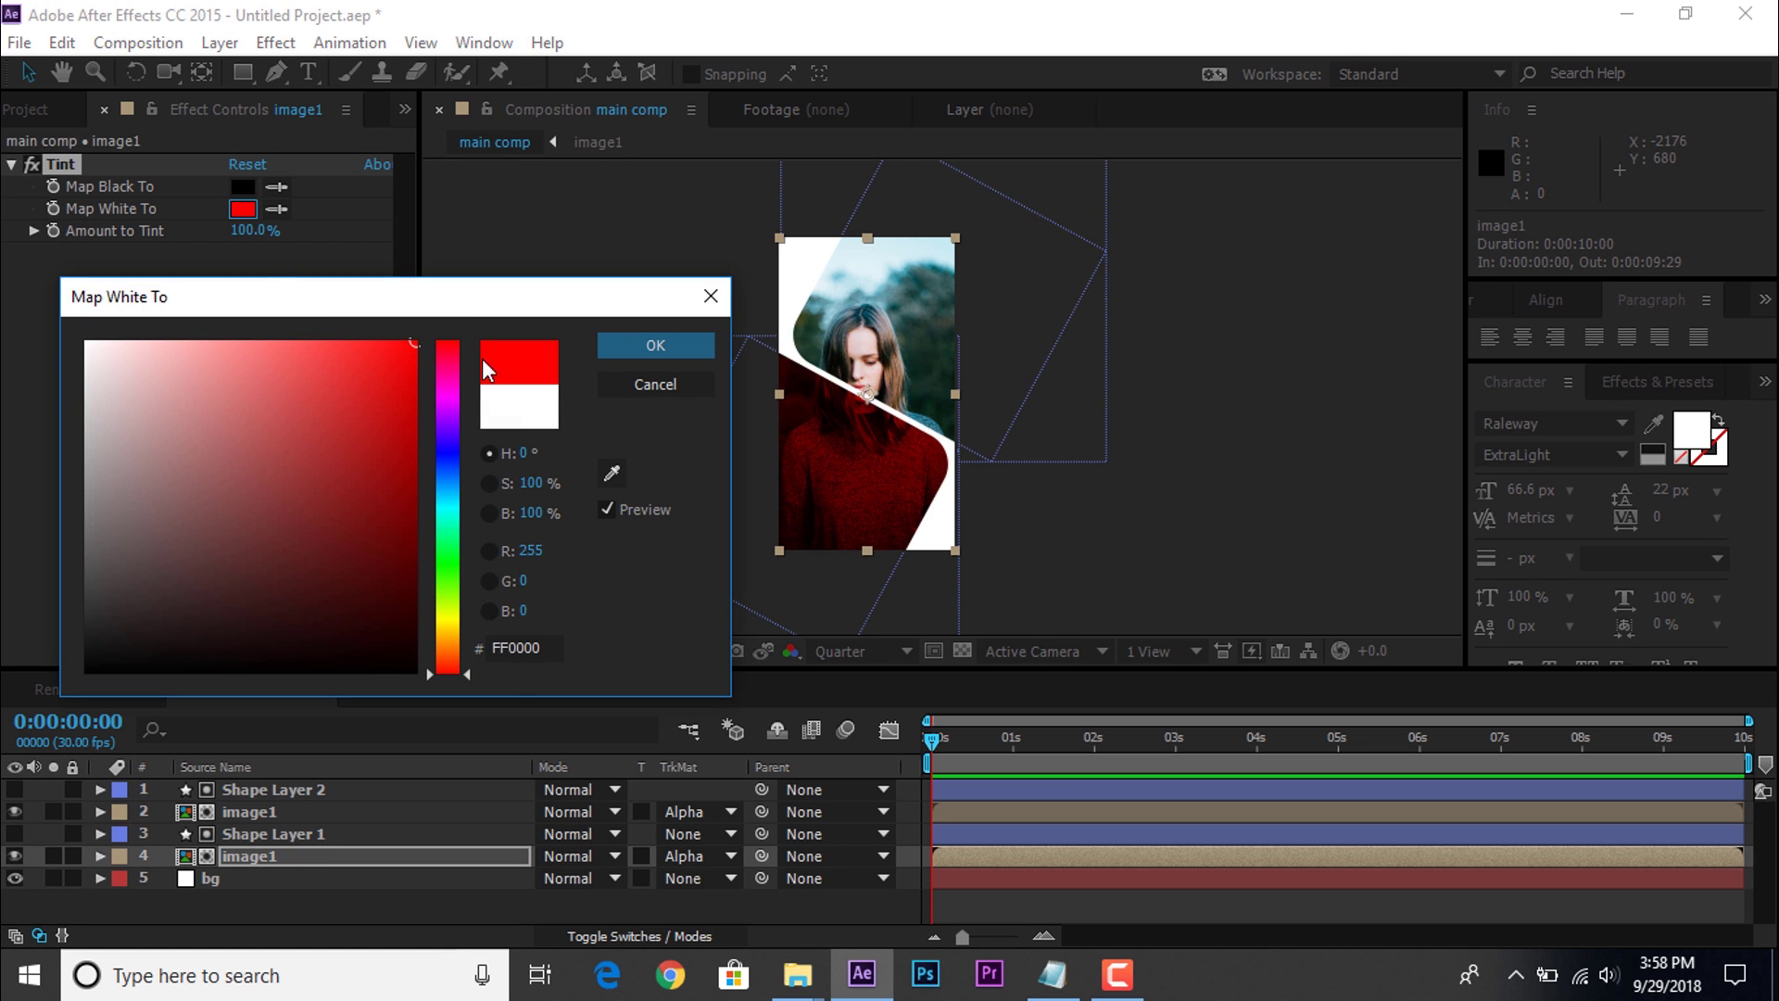
click(681, 344)
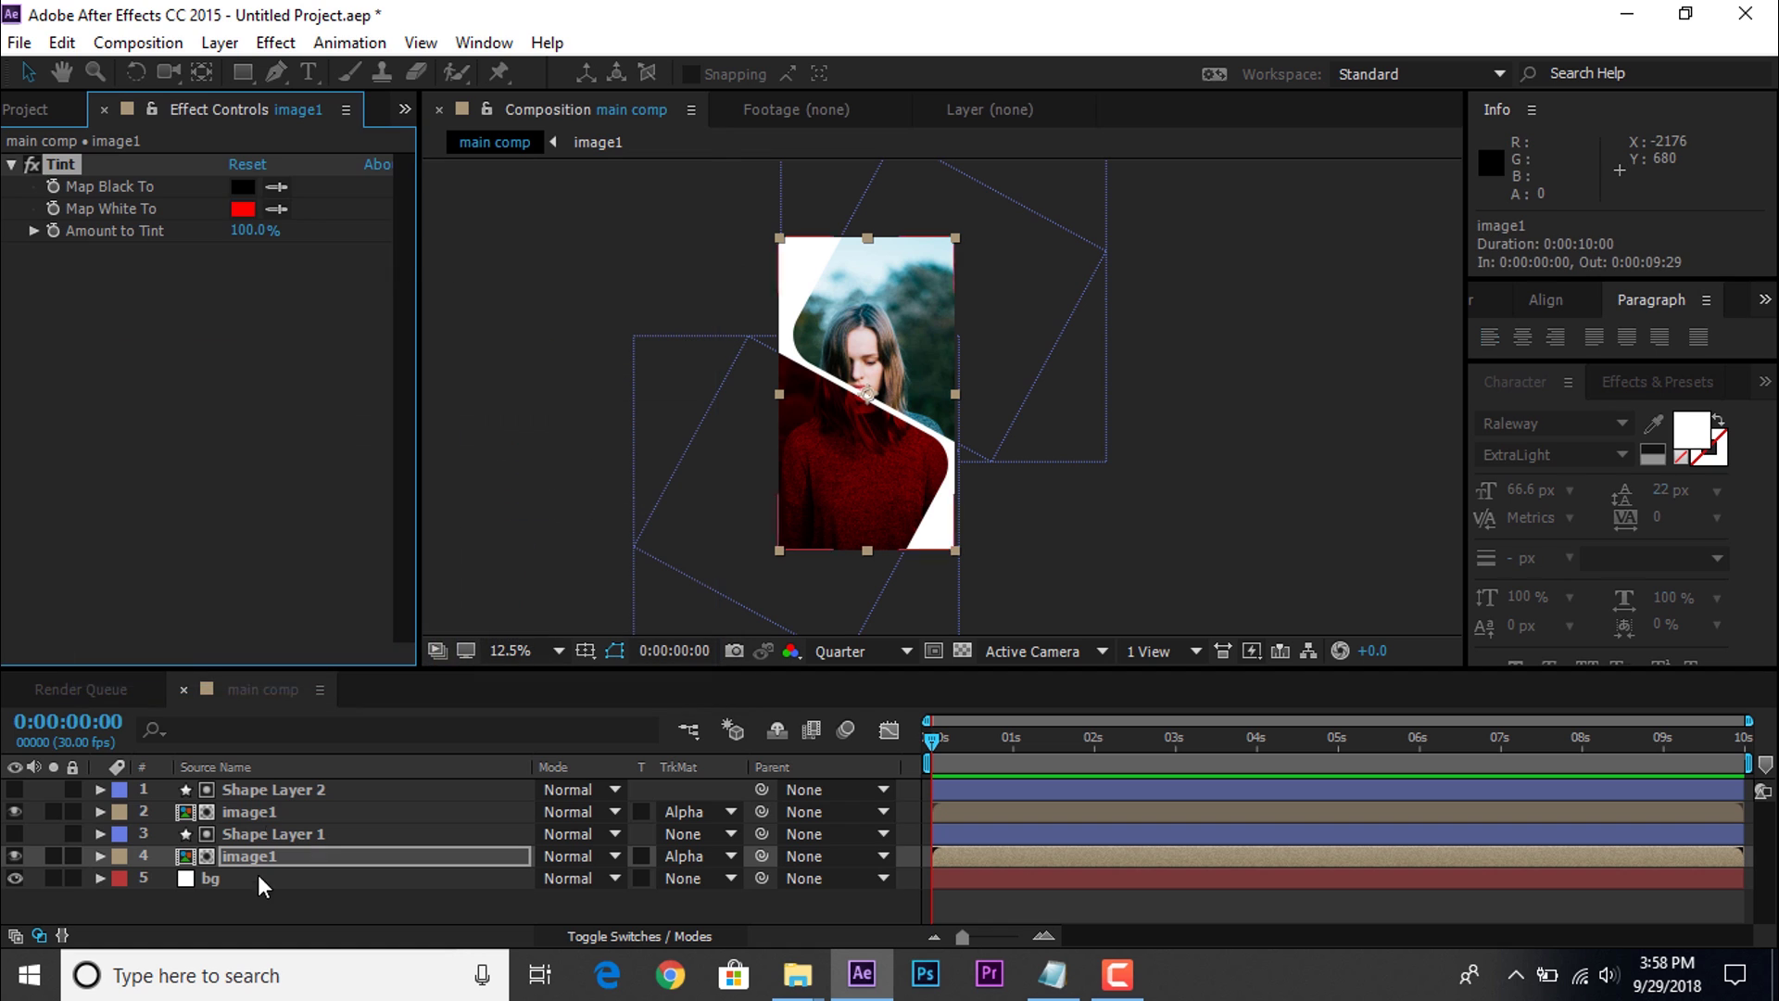
Step: Apply the Tint effect to the upper image1 layer and map white to cyan, 00FFFC
click(269, 813)
key(ctrl+space)
text(tint)
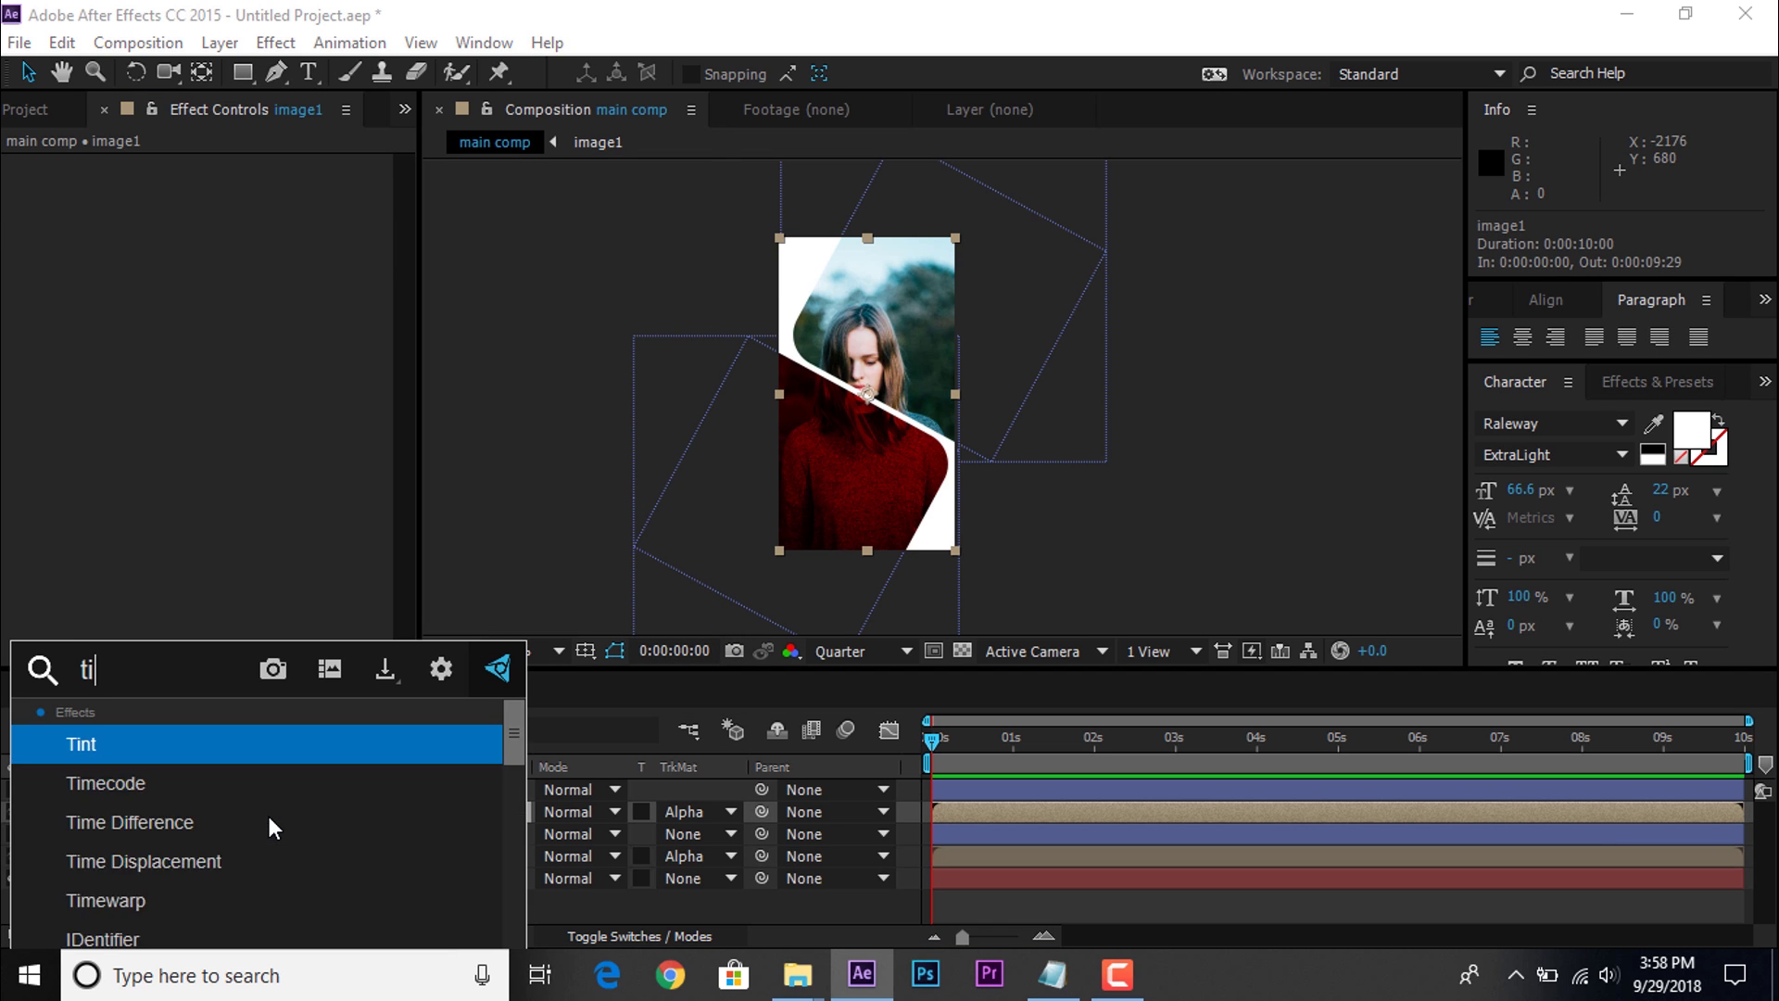
click(111, 744)
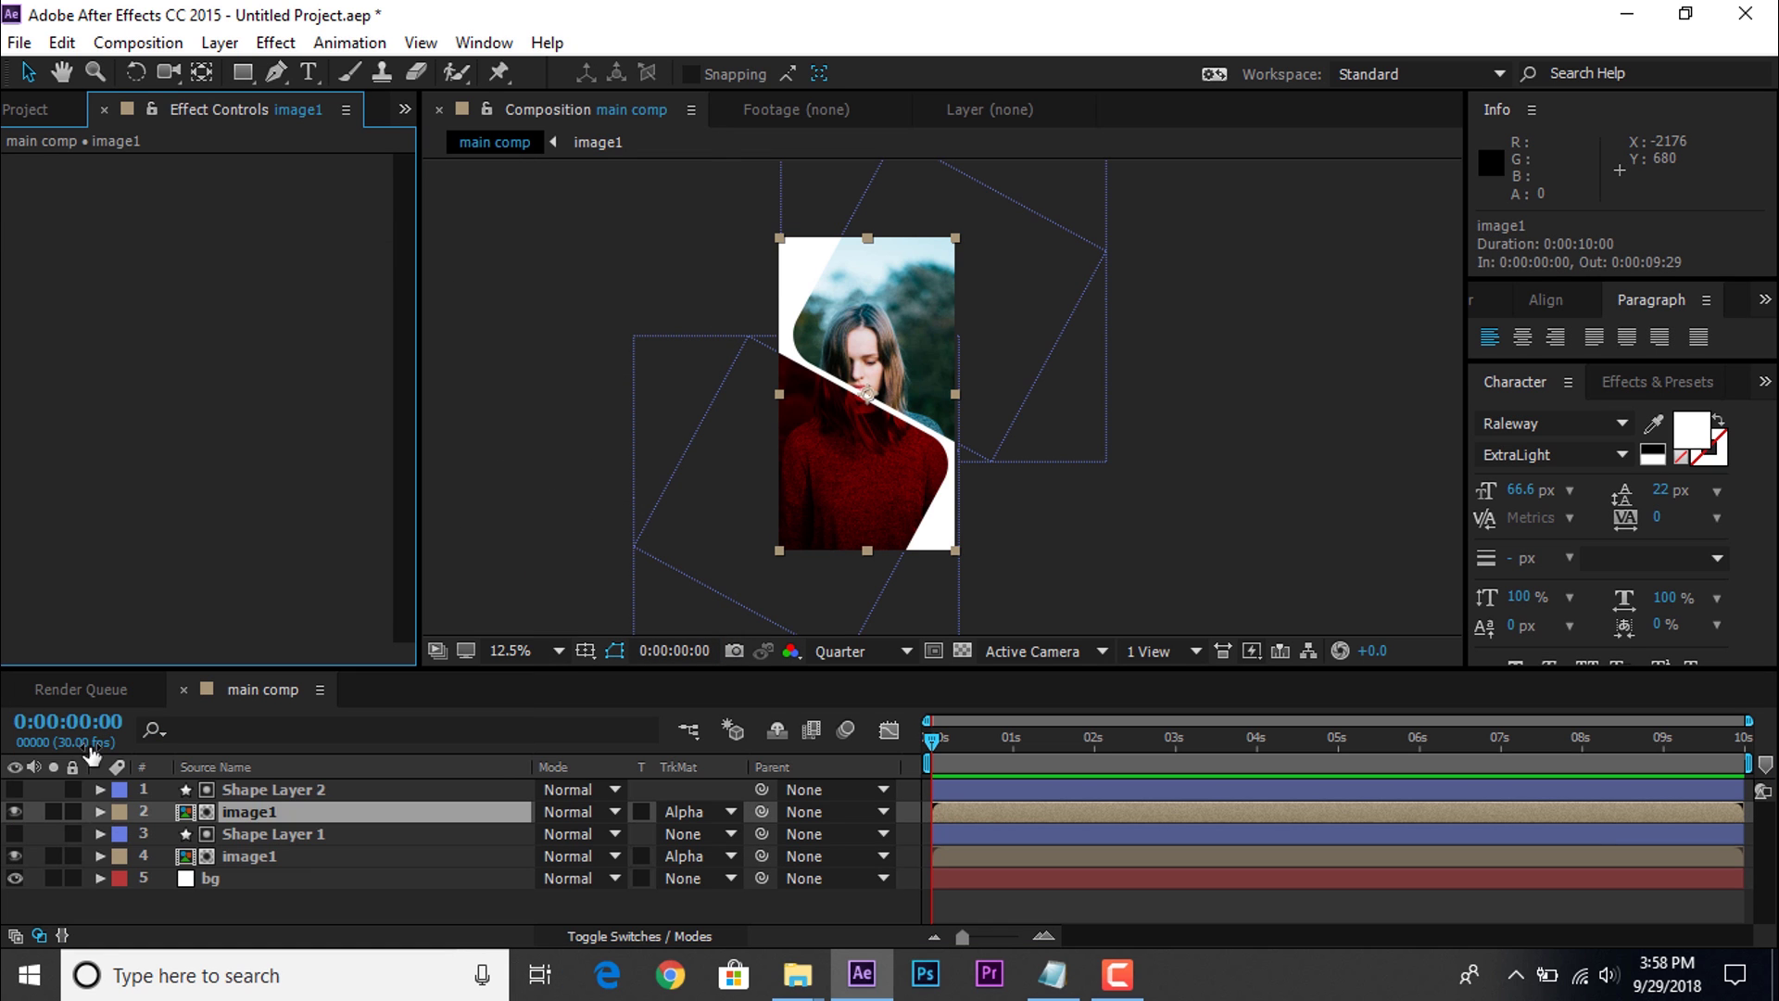
click(237, 211)
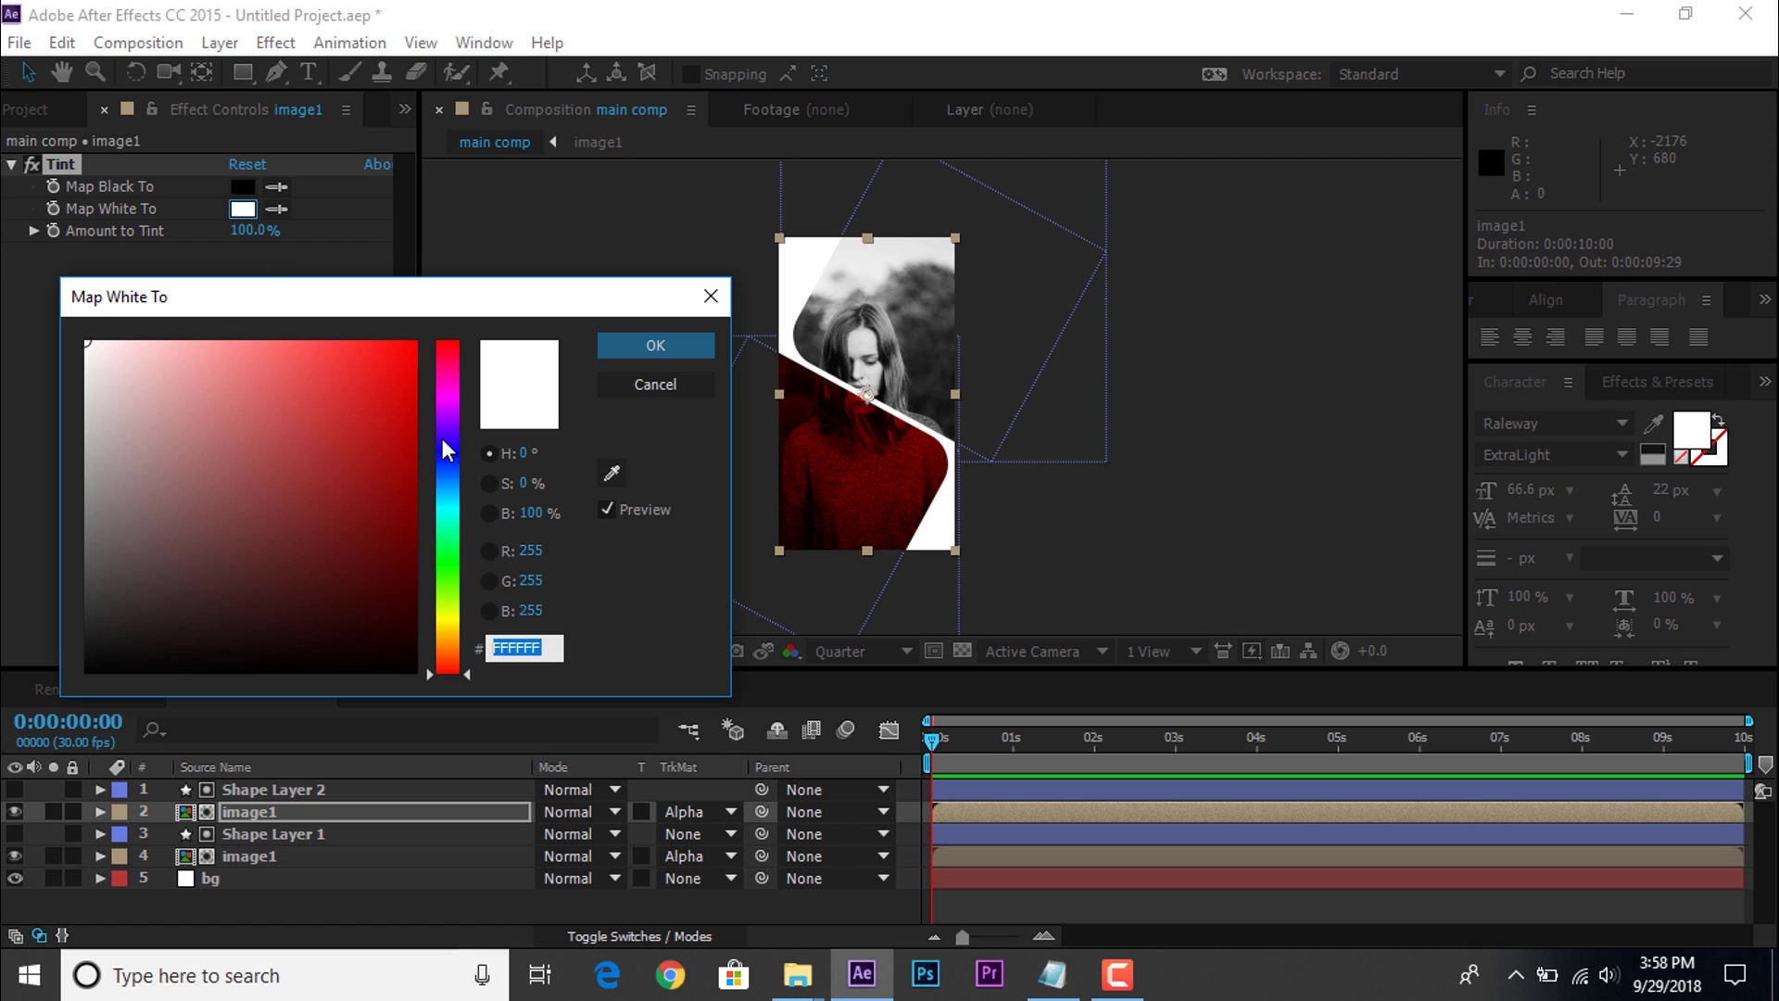
click(454, 496)
drag(400, 420, 393, 315)
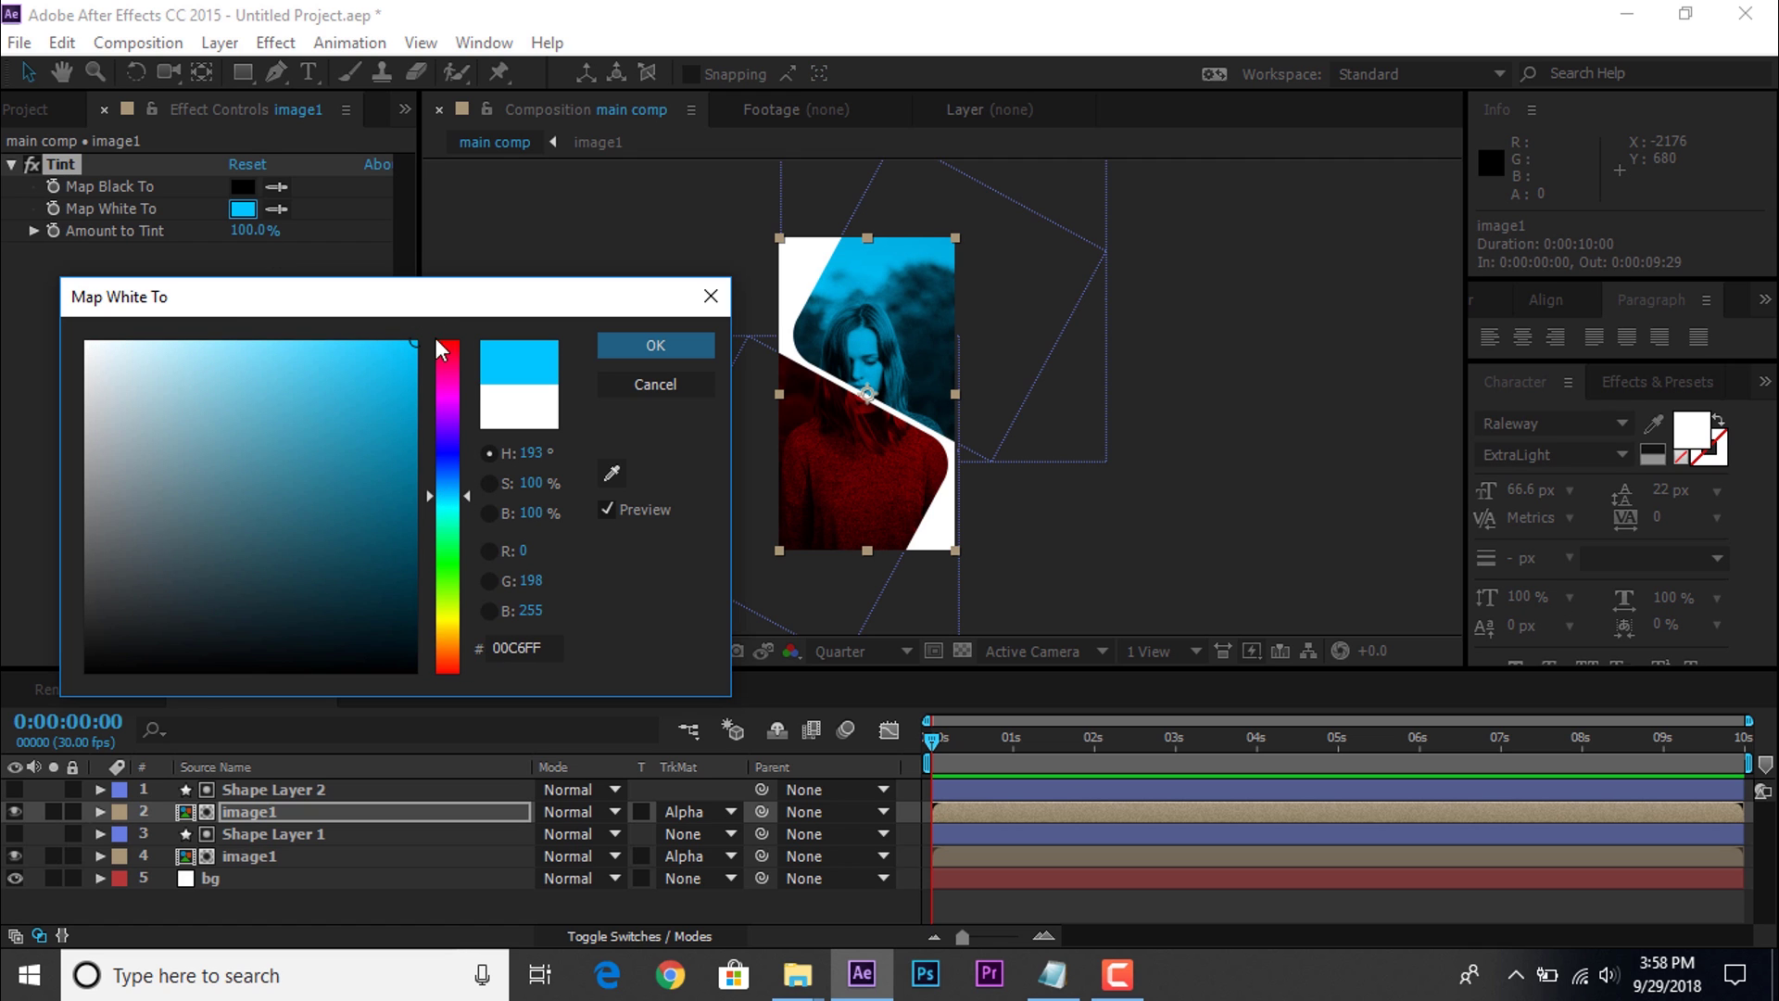
drag(465, 496, 471, 505)
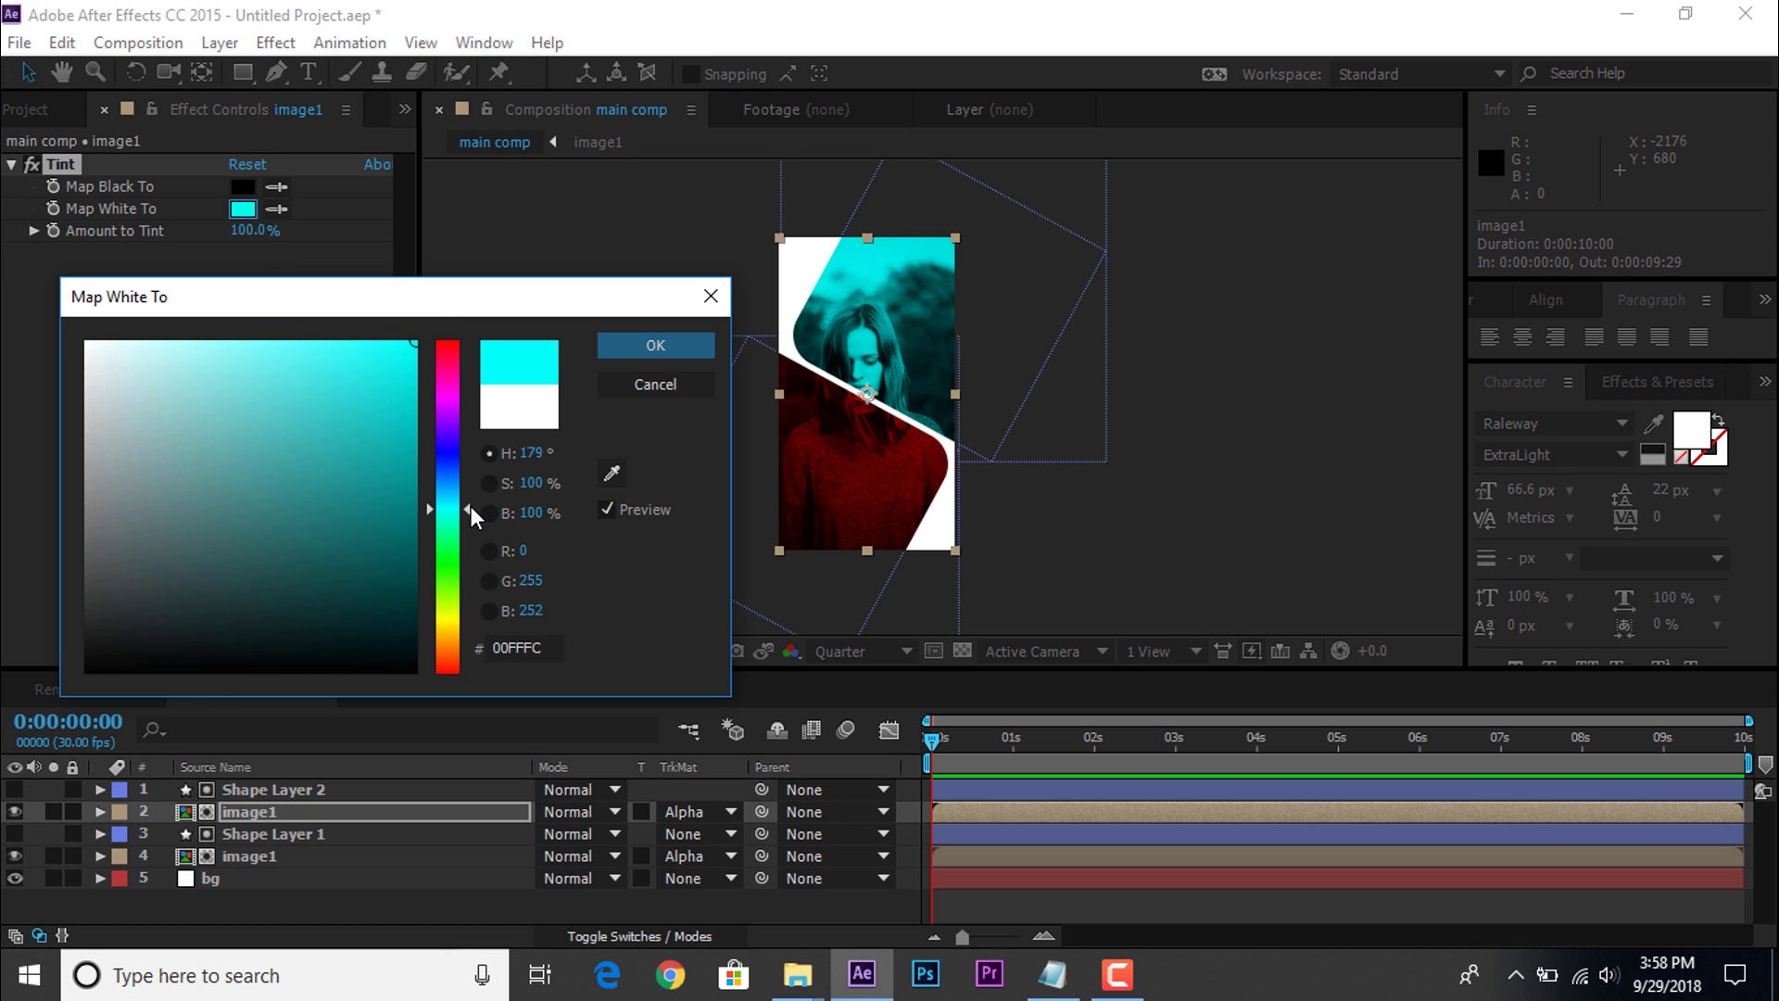
click(665, 345)
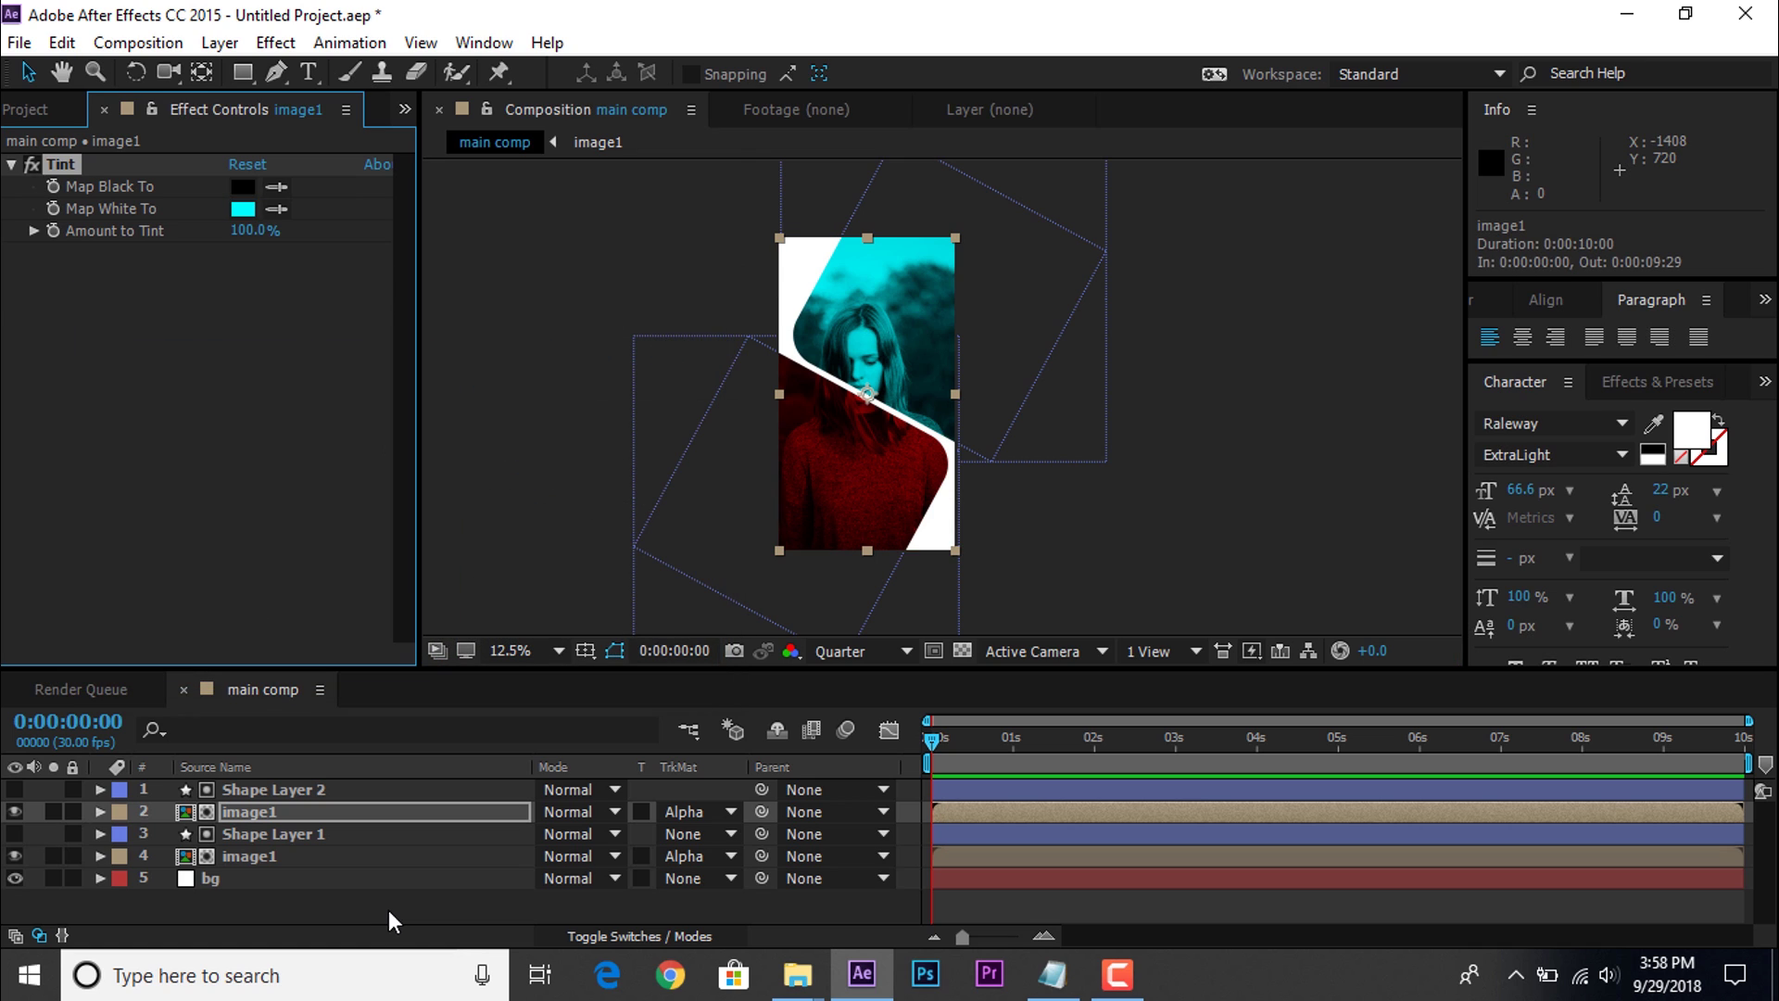
Step: Move Shape Layer 1's anchor point to the middle of the square's upper-left edge, at about -524, 1256
click(363, 904)
click(294, 833)
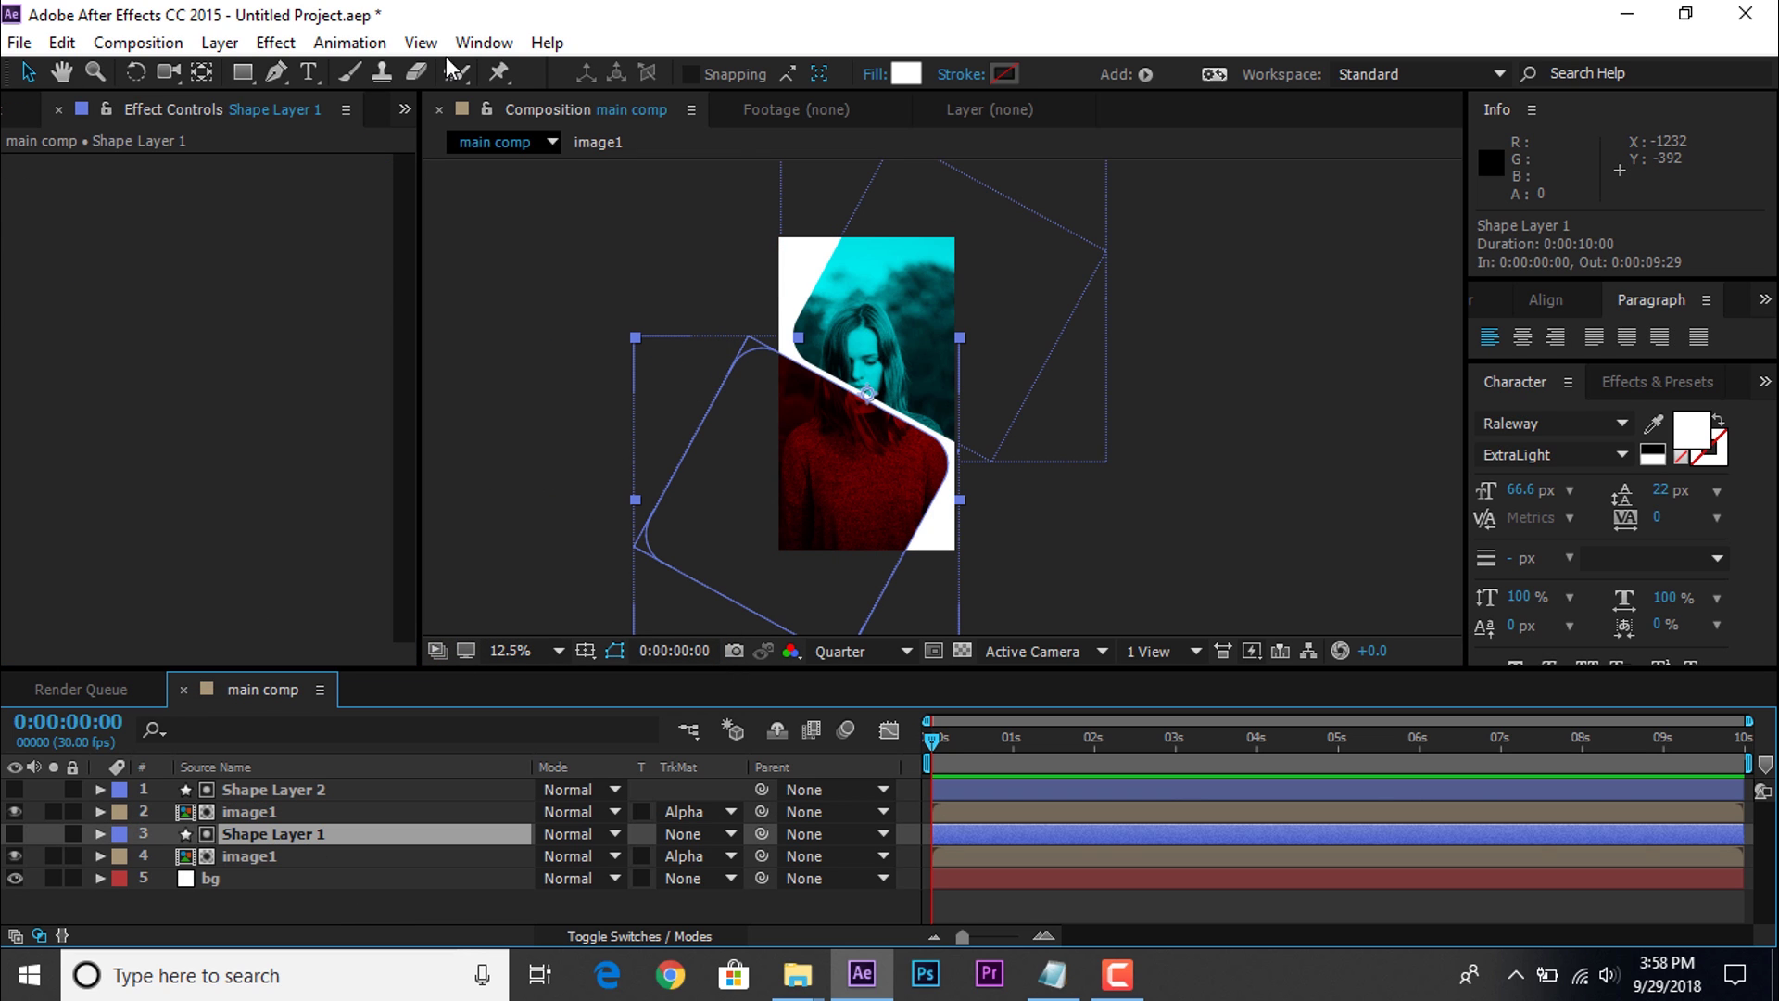
click(205, 73)
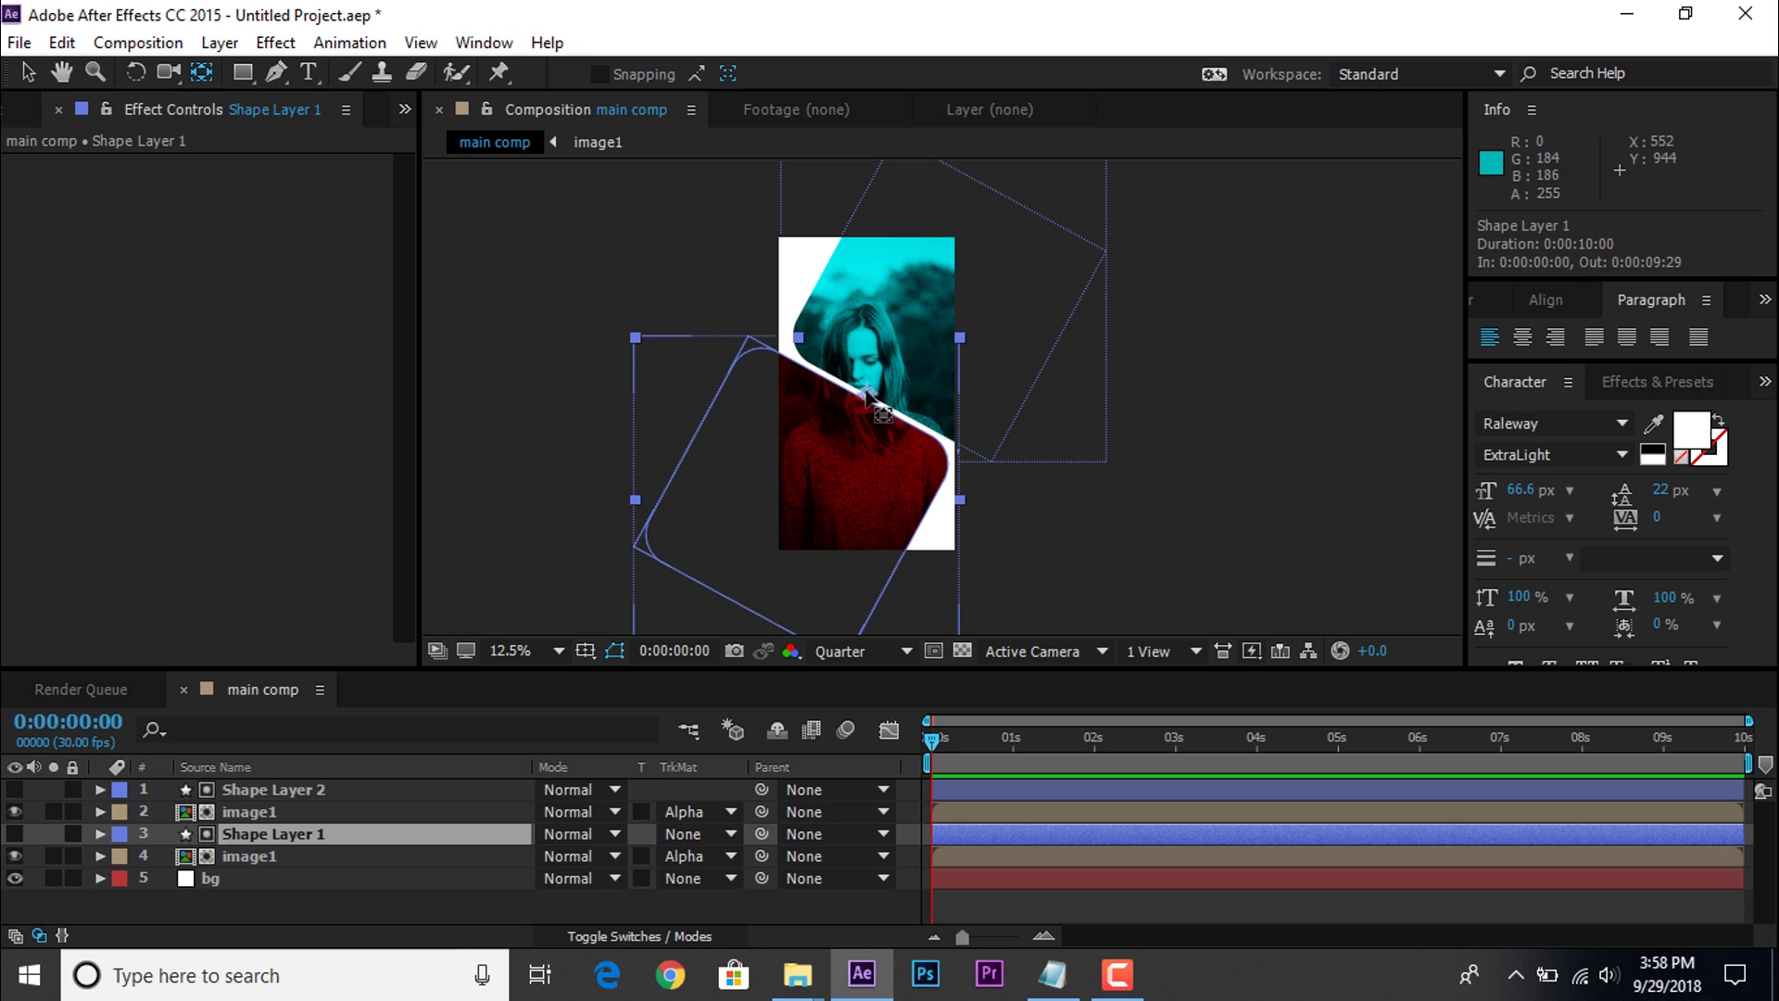
drag(840, 404, 714, 437)
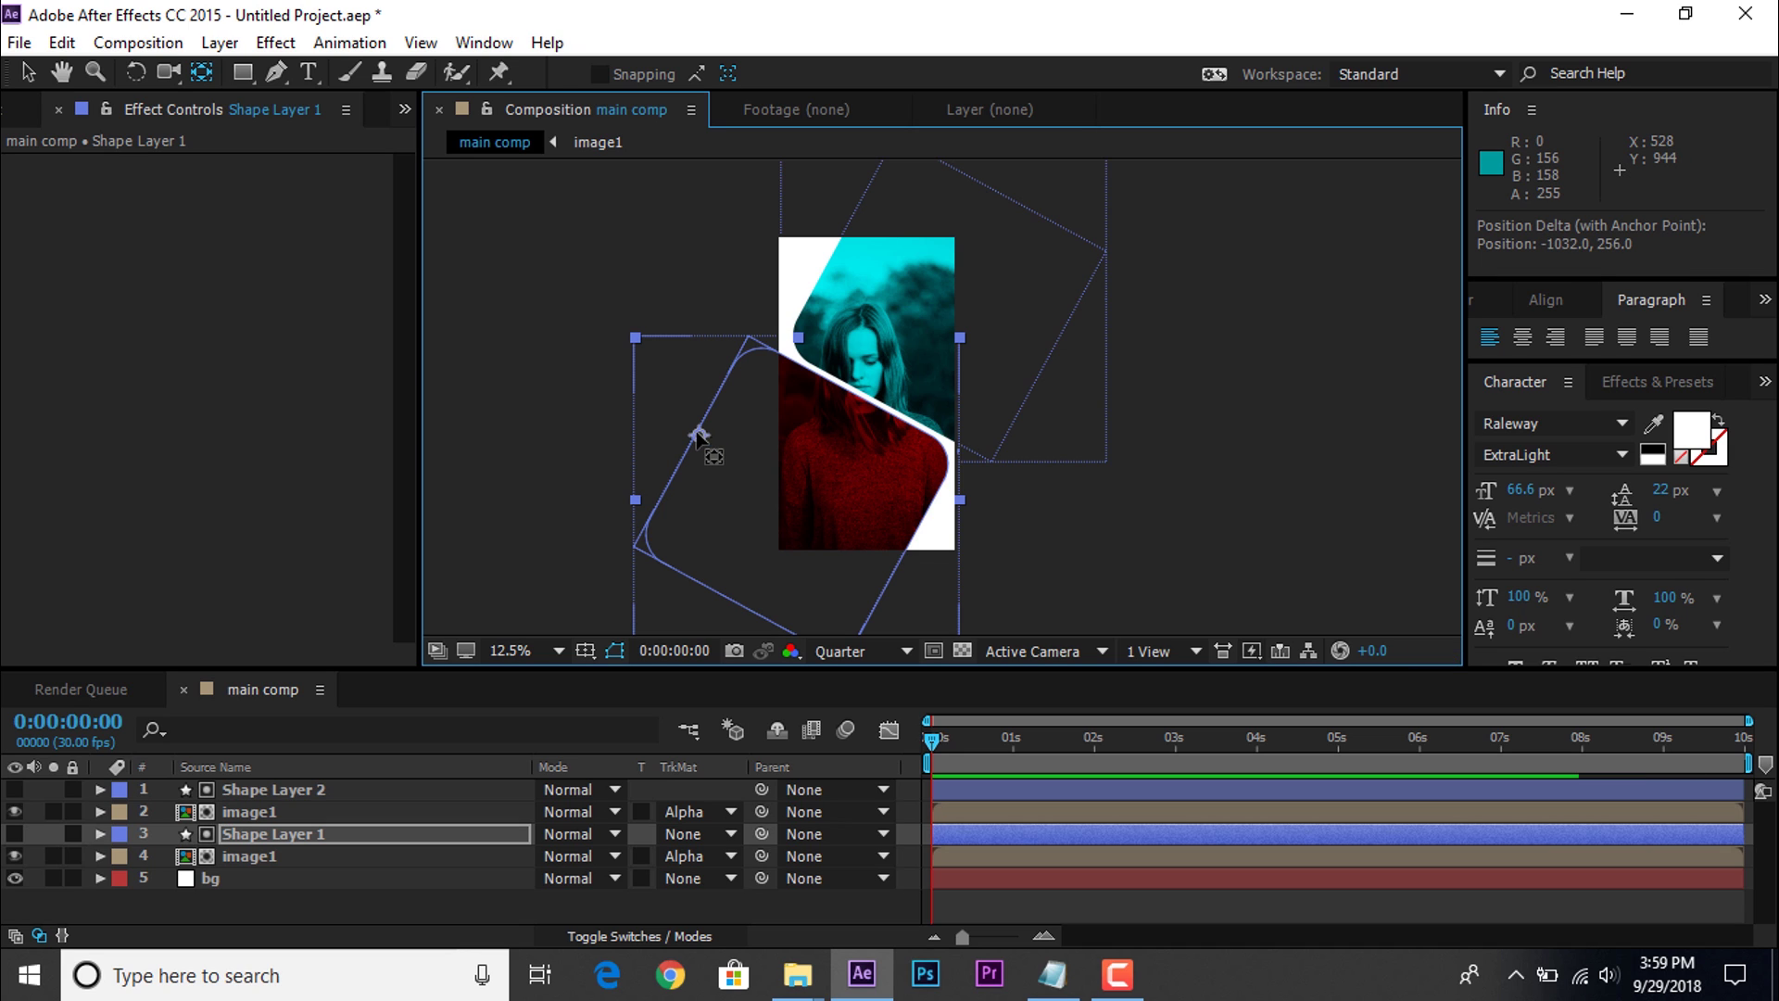
drag(697, 436, 692, 441)
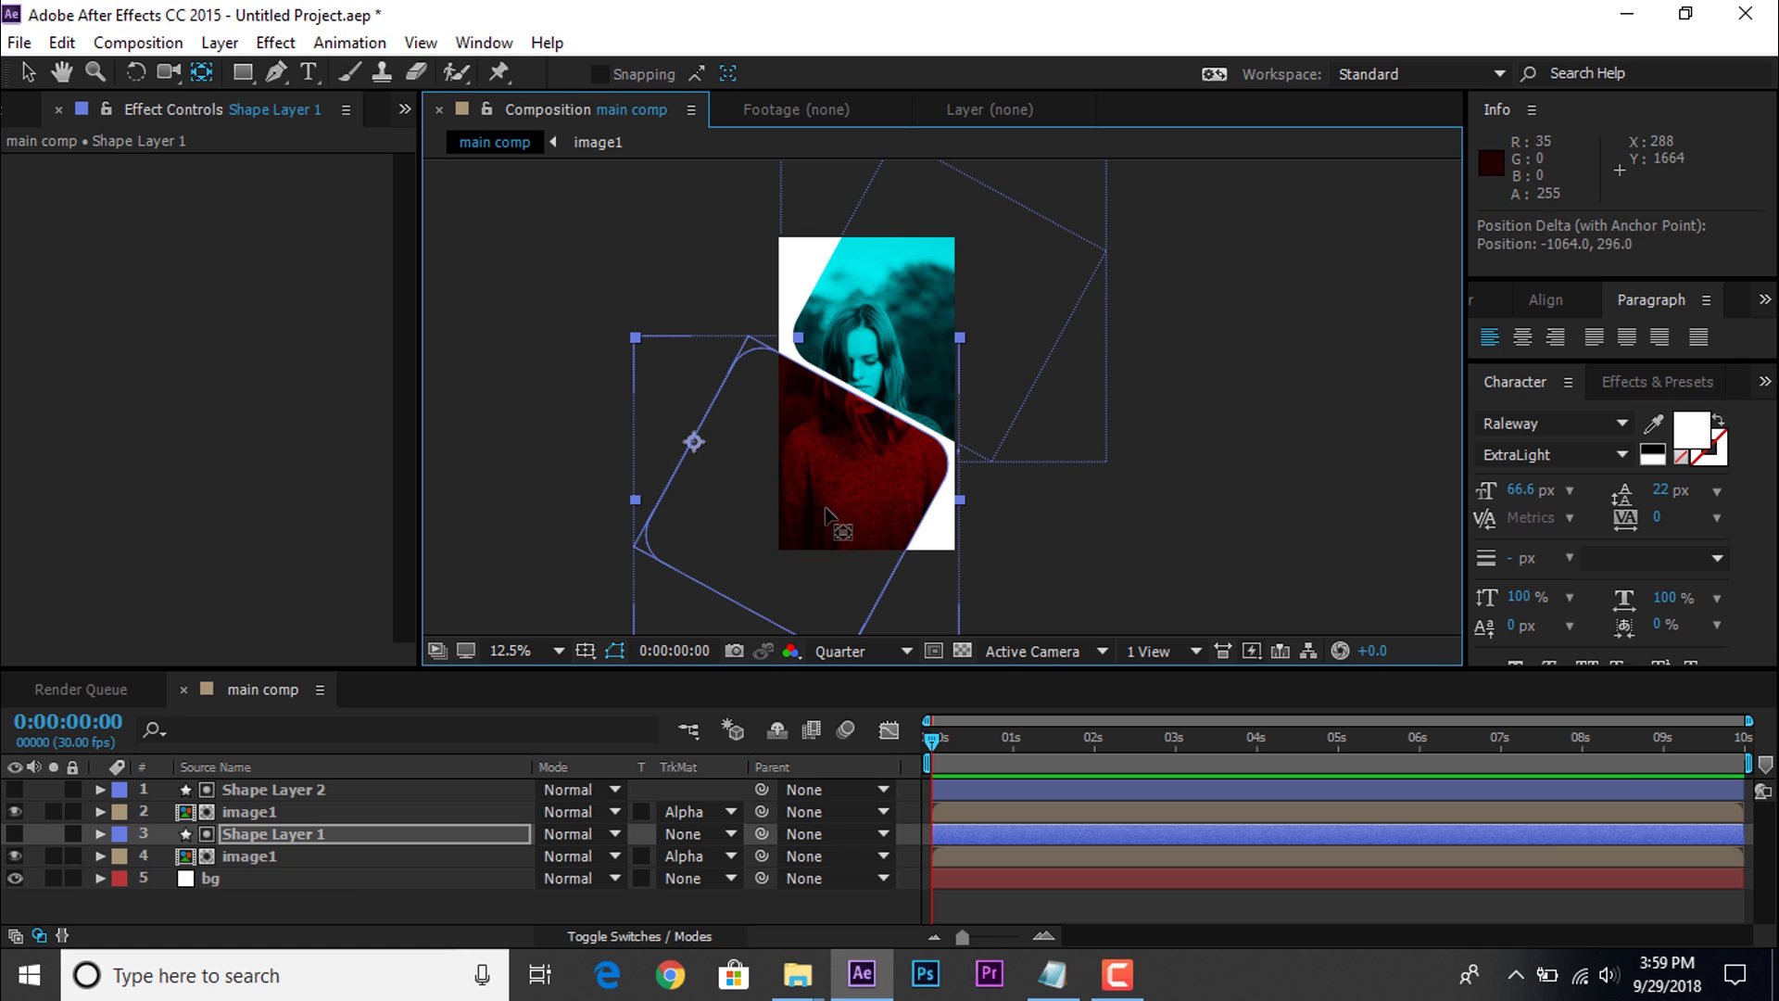
Step: Move Shape Layer 2's anchor point to the middle of the square's upper-right edge, at about 1388, -240
click(291, 791)
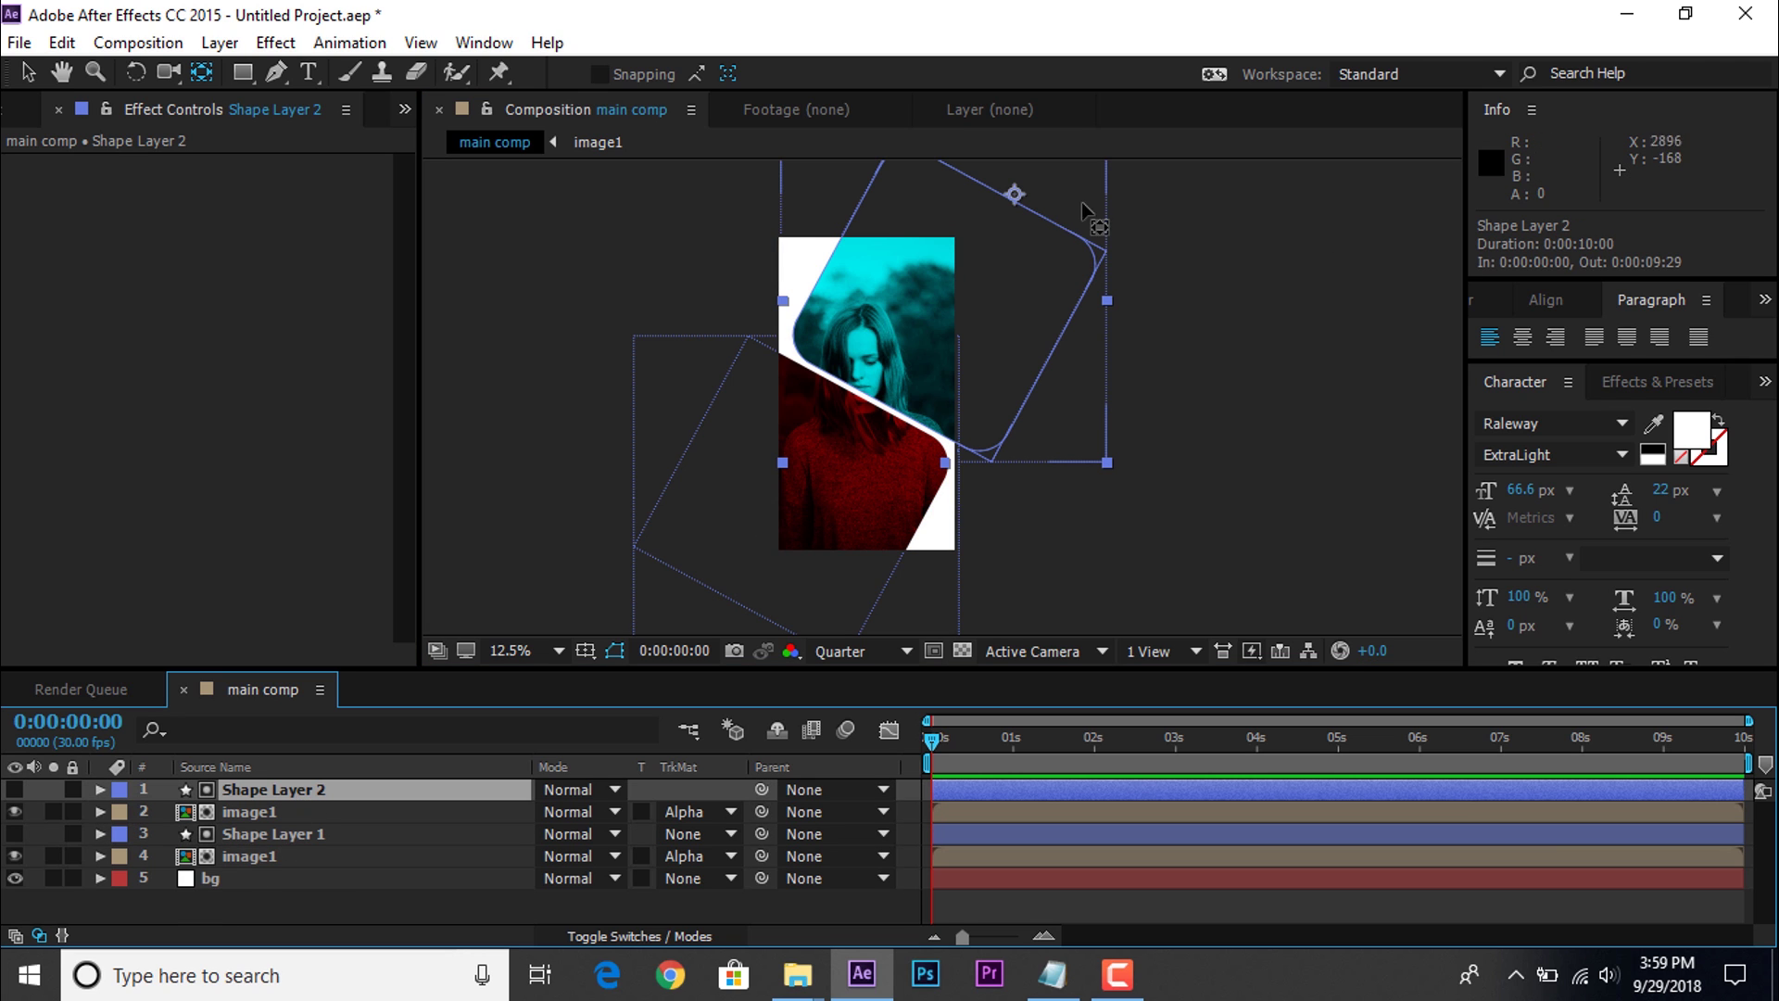
drag(1226, 321, 1216, 375)
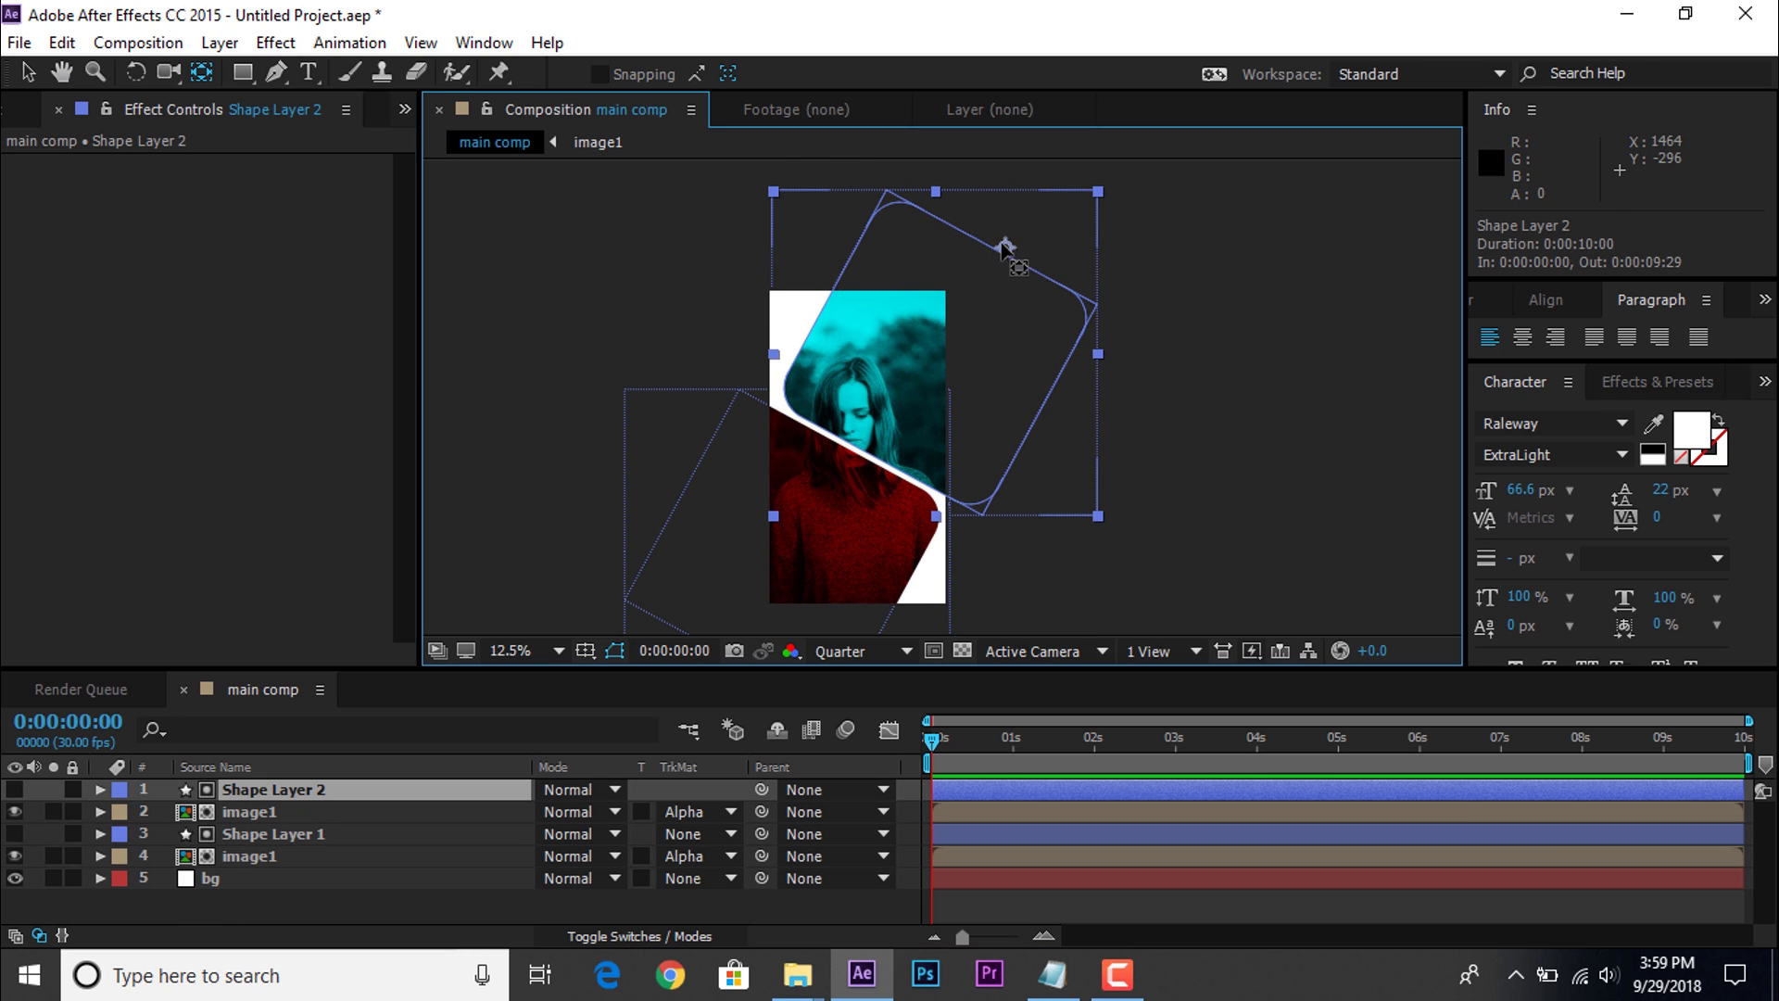
drag(1005, 246, 991, 262)
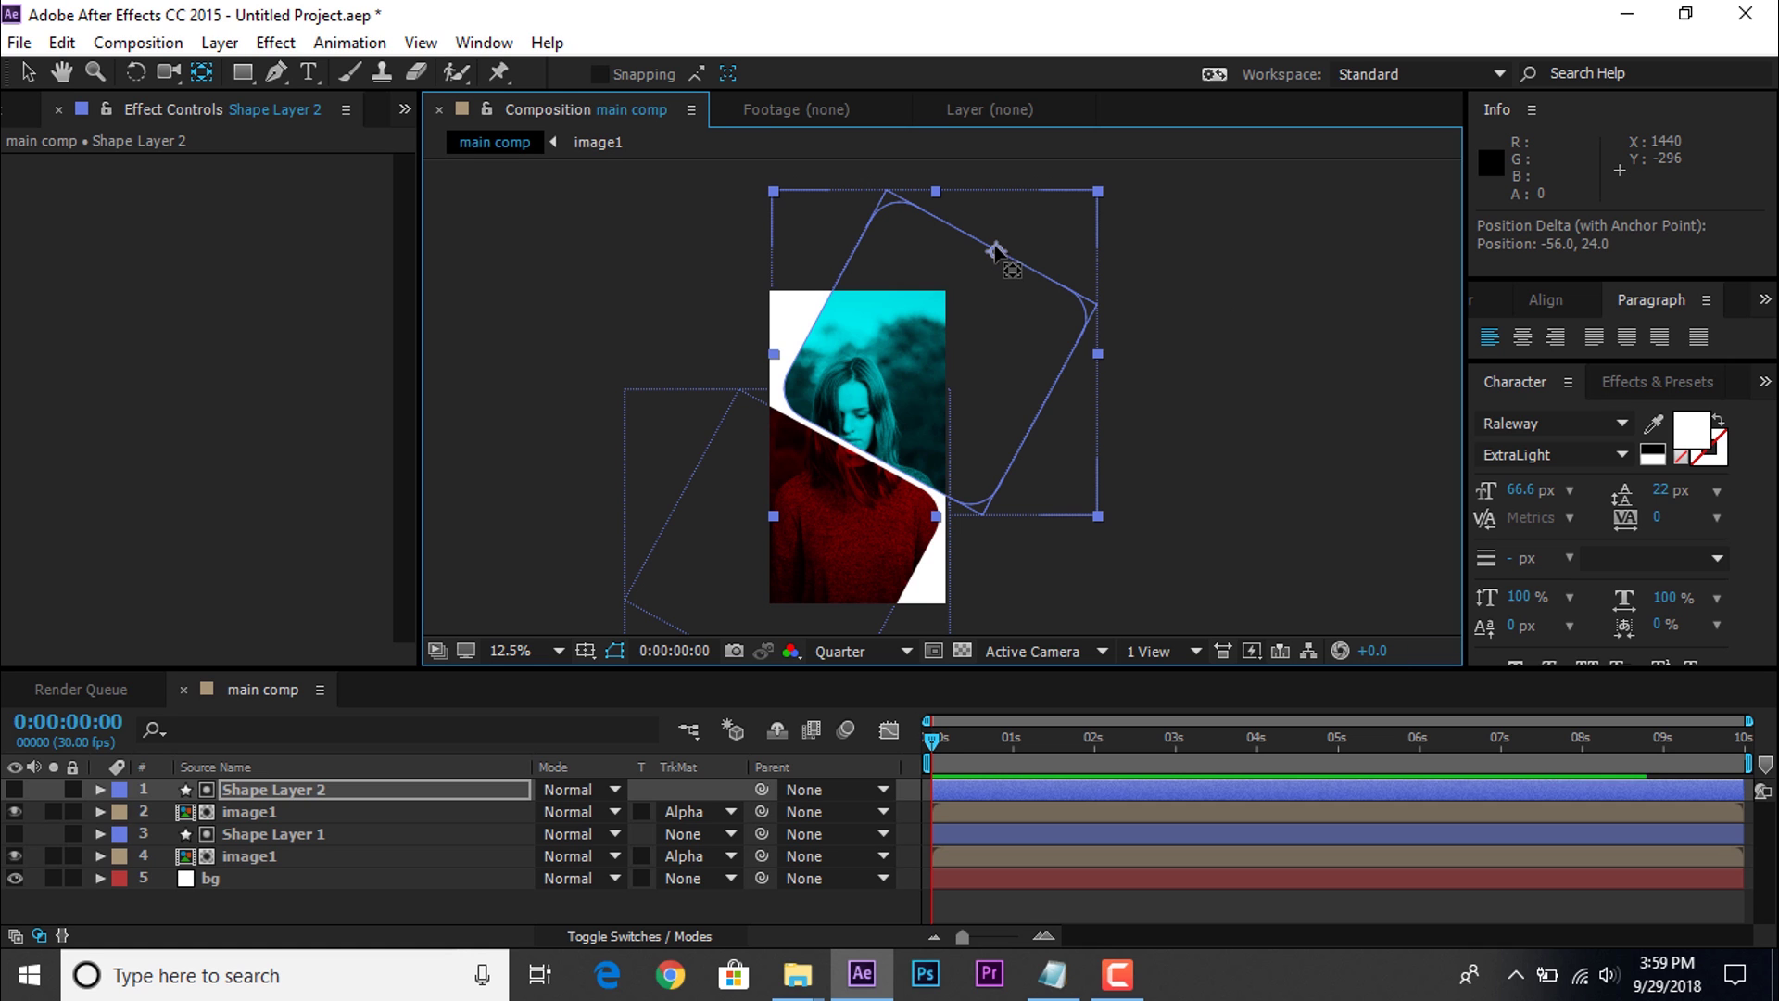
scroll(1158, 343, down, 1)
key(space)
drag(1065, 440, 1103, 402)
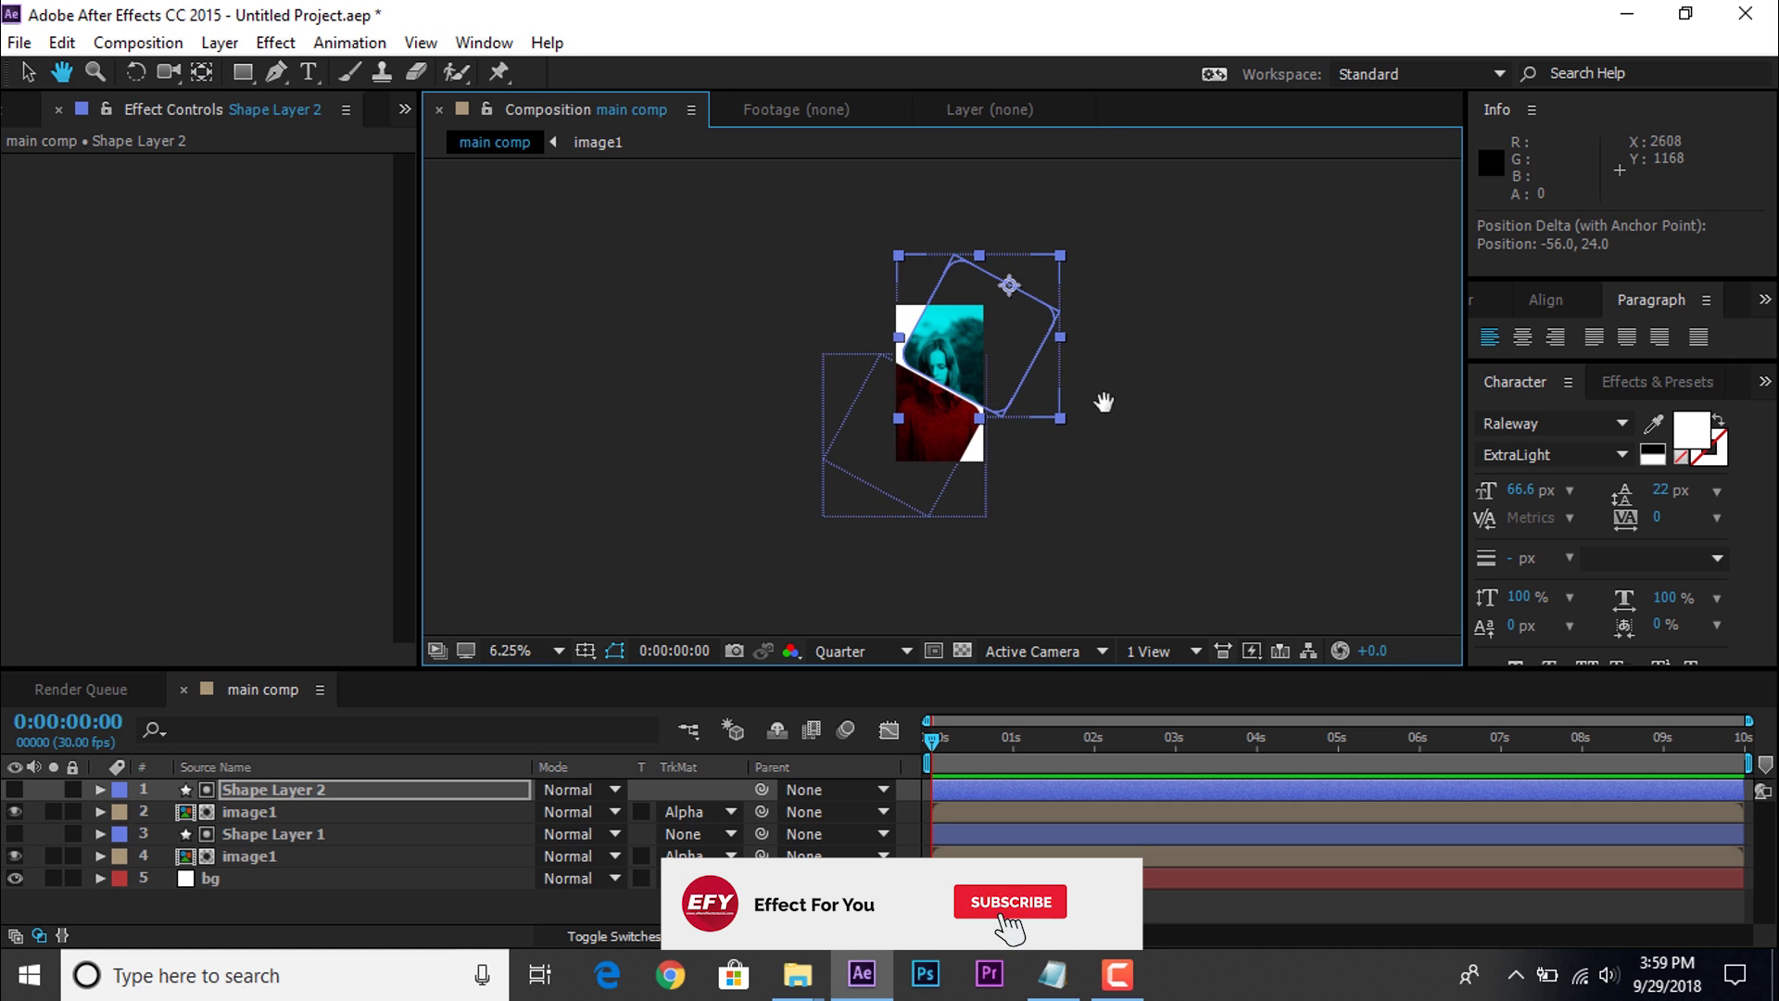
key(v)
key(period)
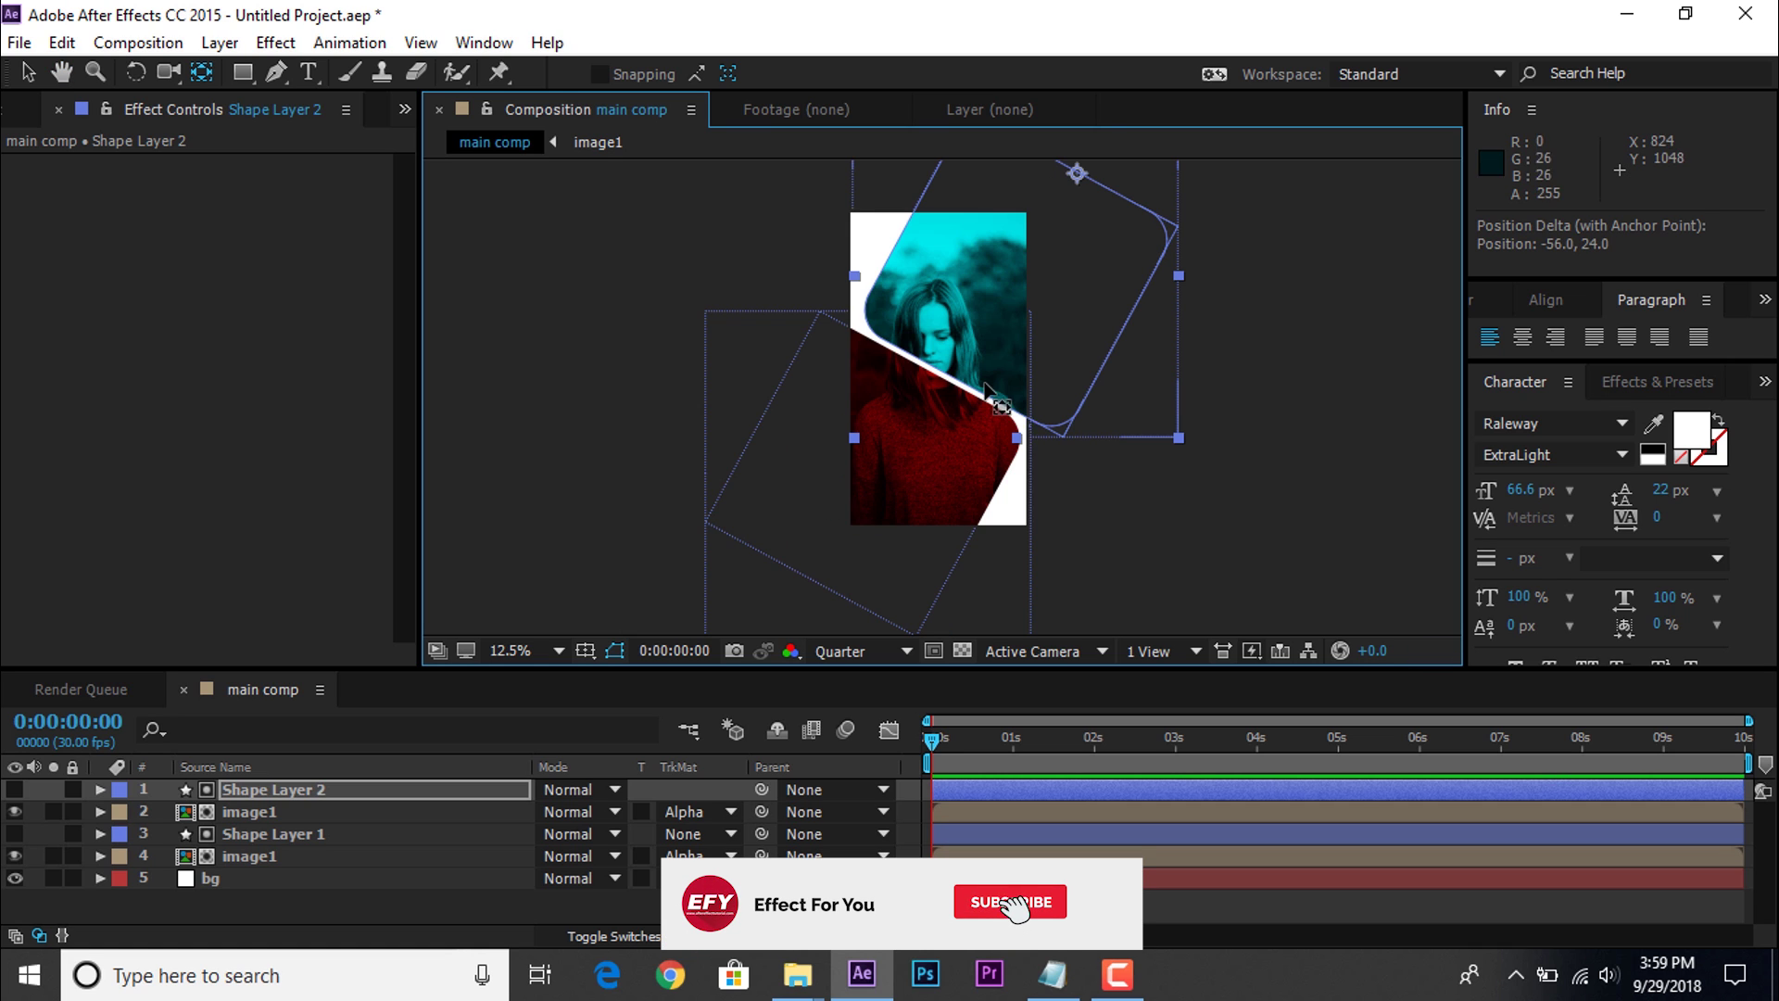
Step: Add position and rotation keyframes to Shape Layer 1 and Shape Layer 2 at 0:00:01:01
click(297, 834)
ctrl+click(297, 790)
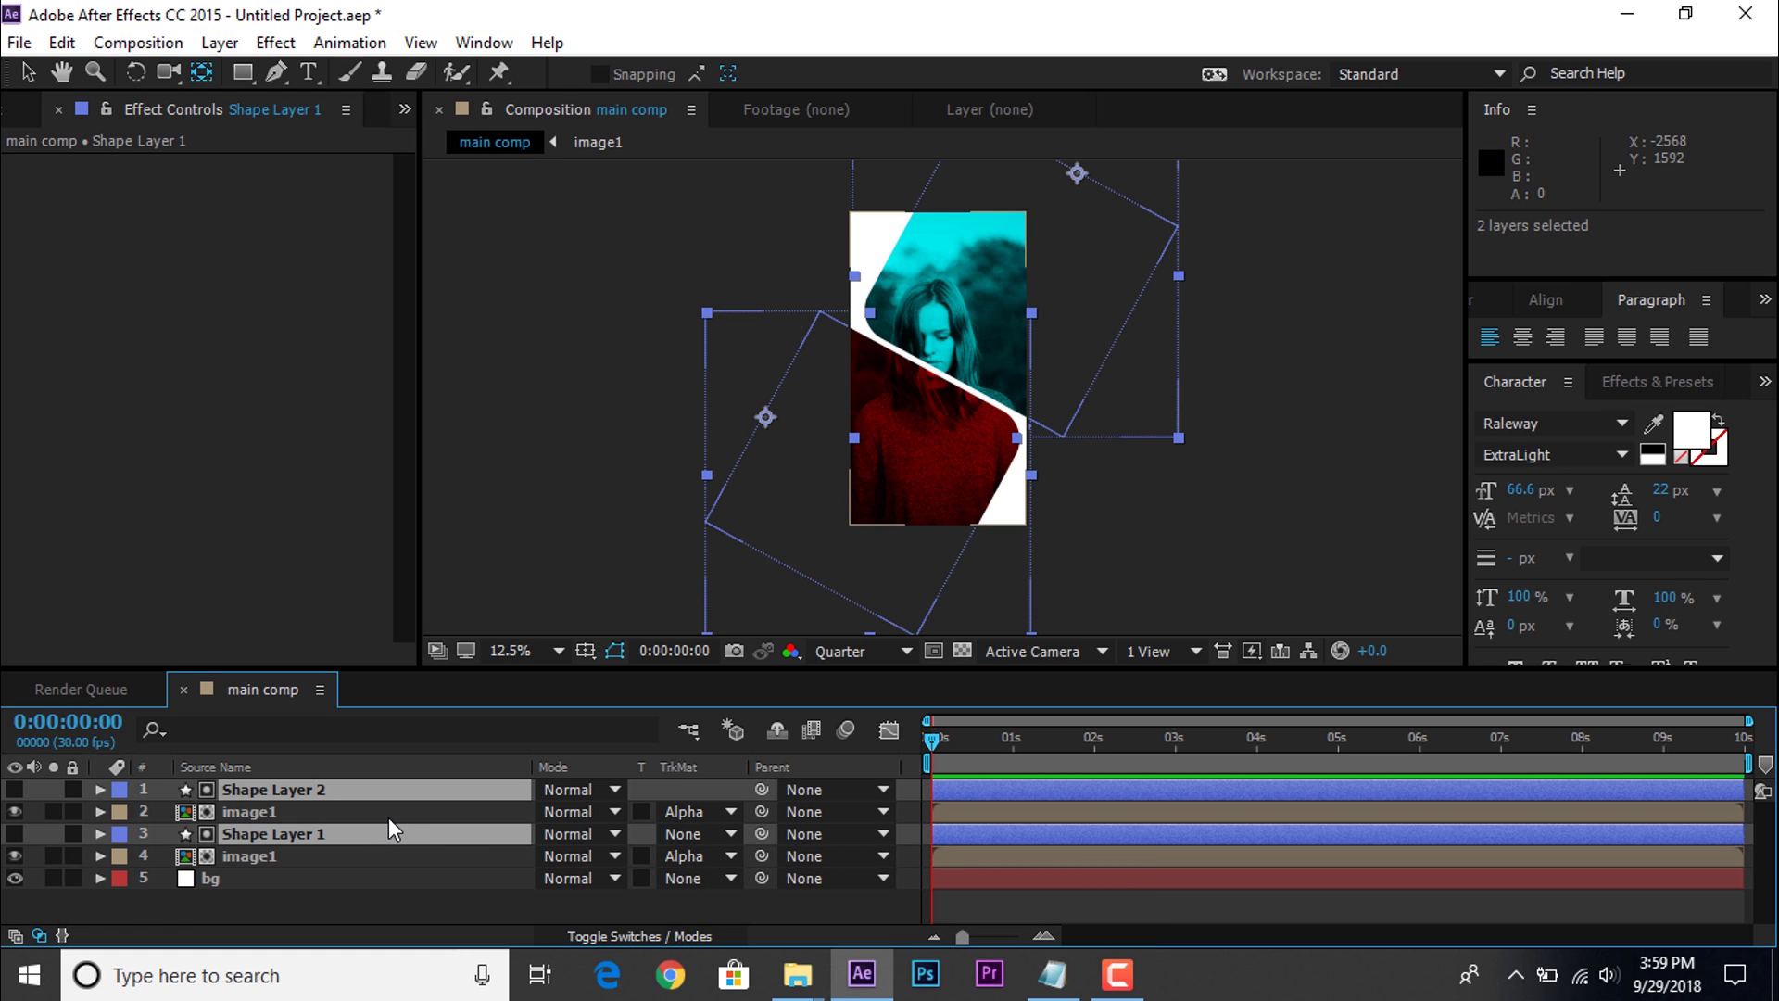
key(p)
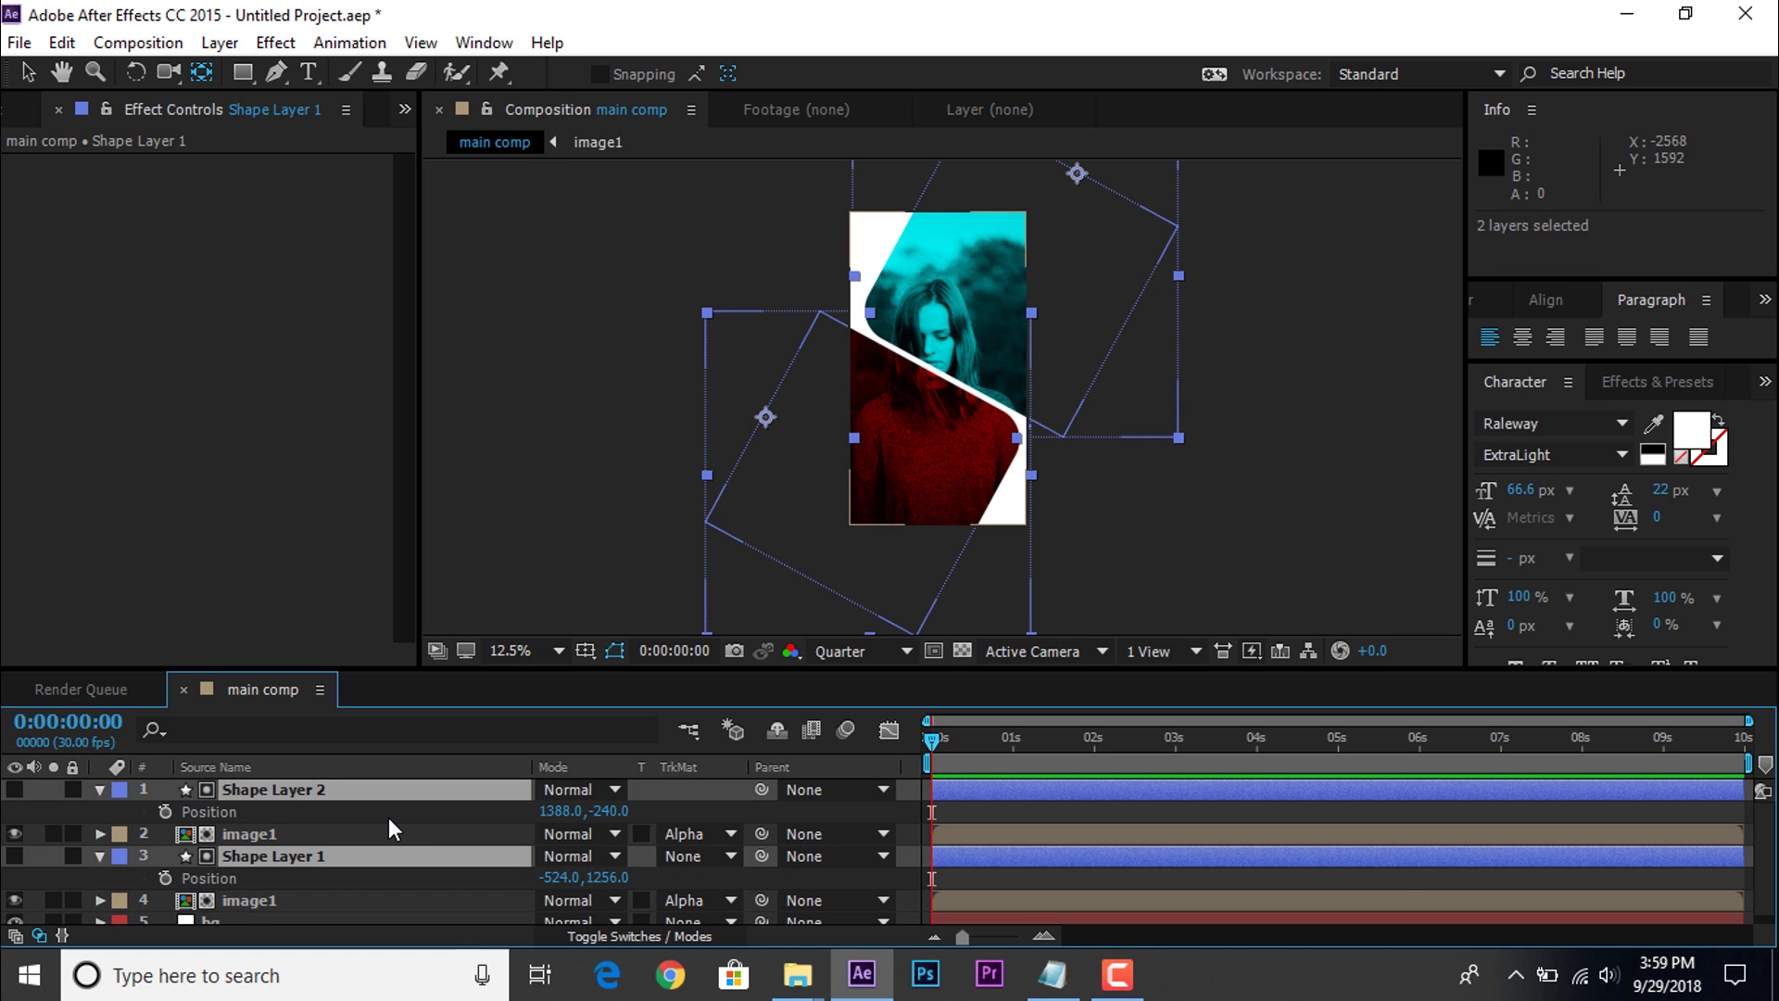
key(shift+r)
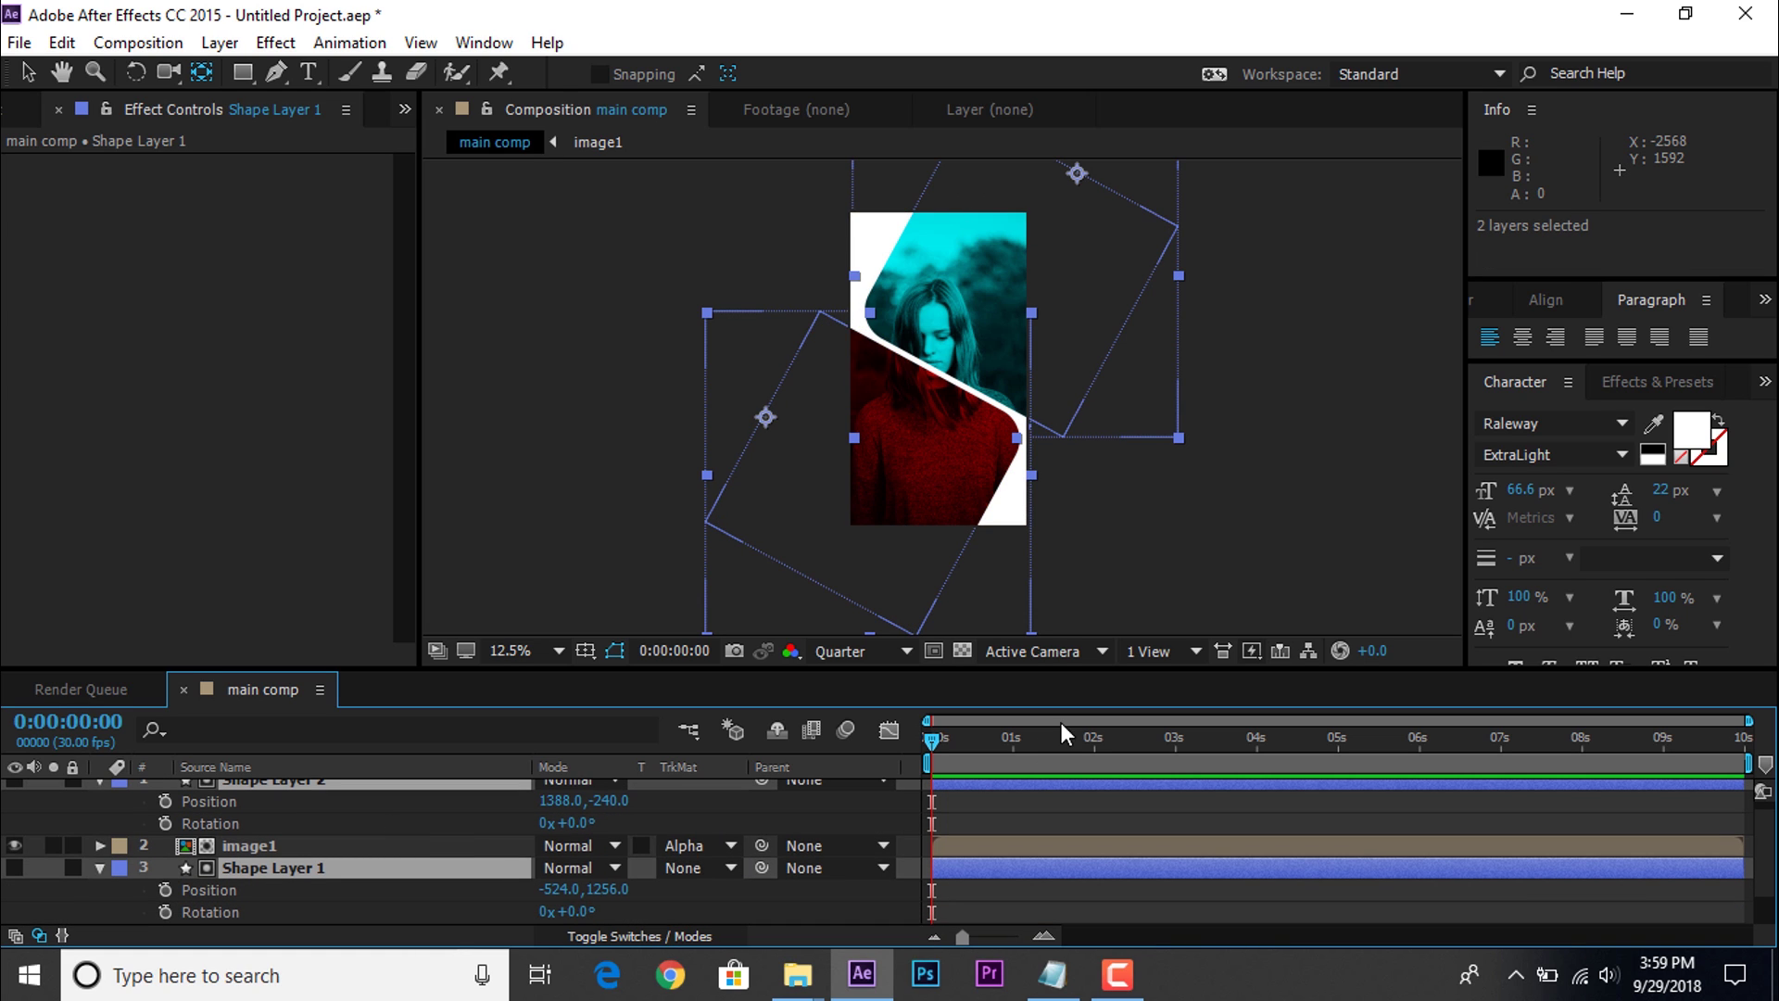
click(1014, 737)
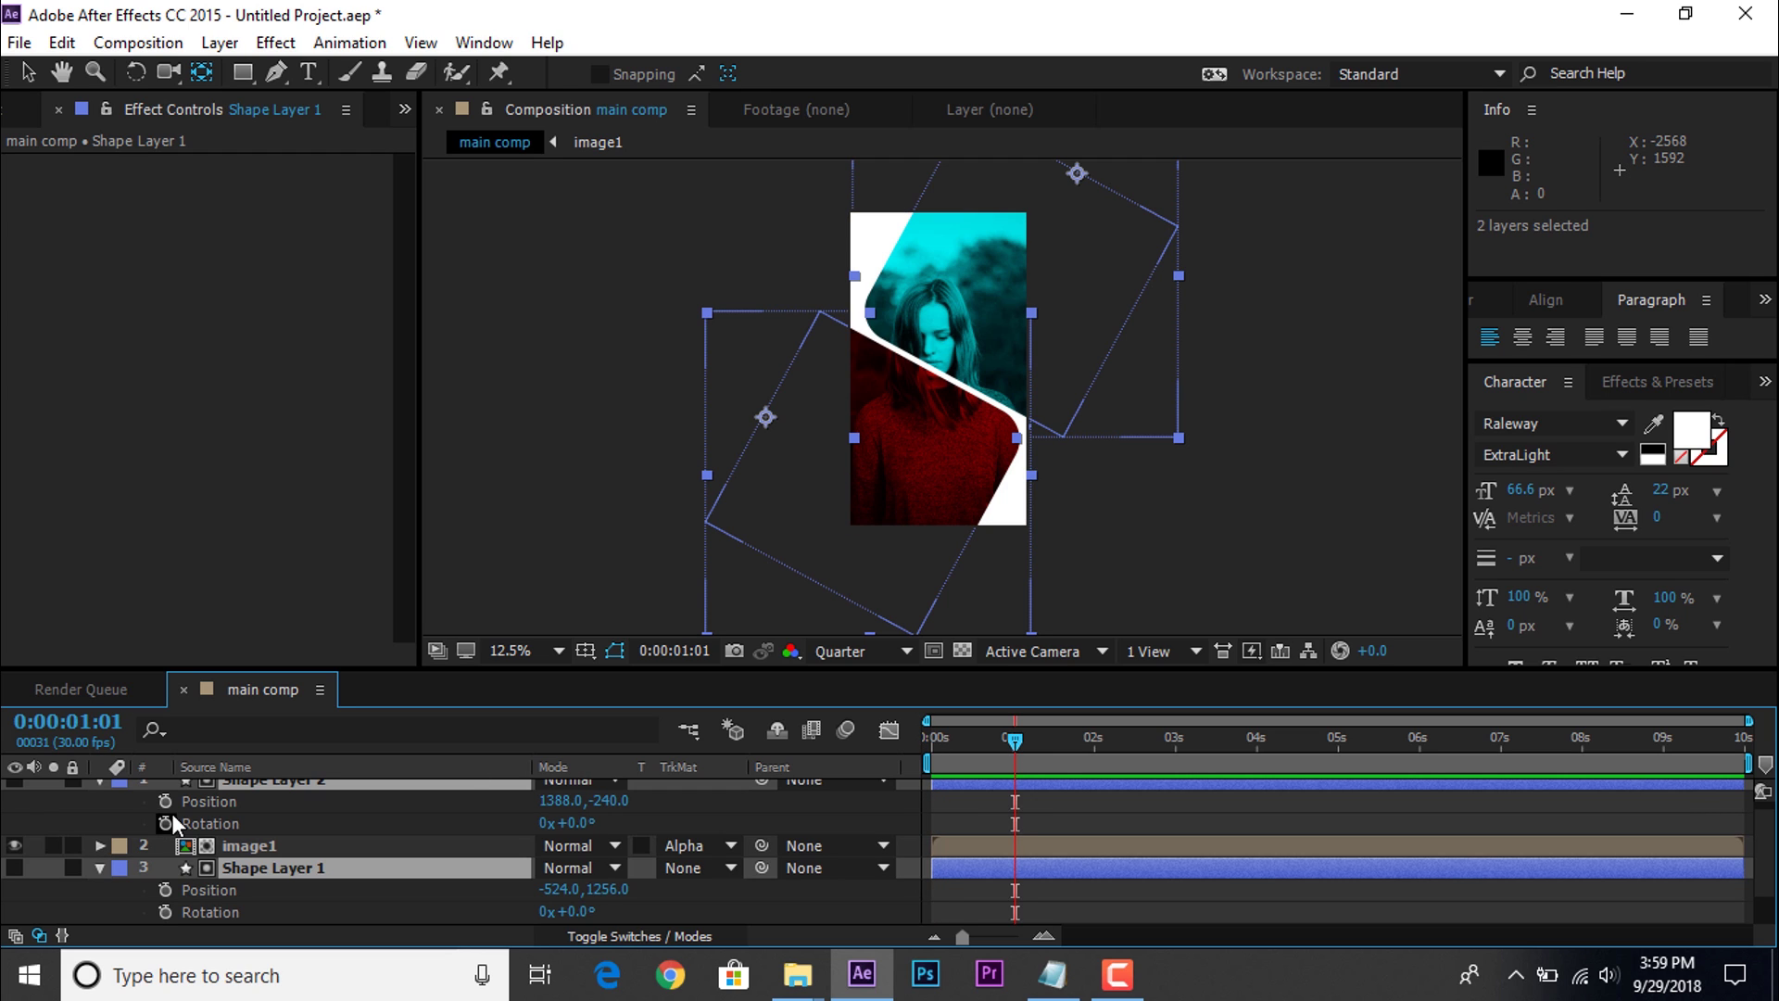
key(alt+shift+p)
key(alt+shift+r)
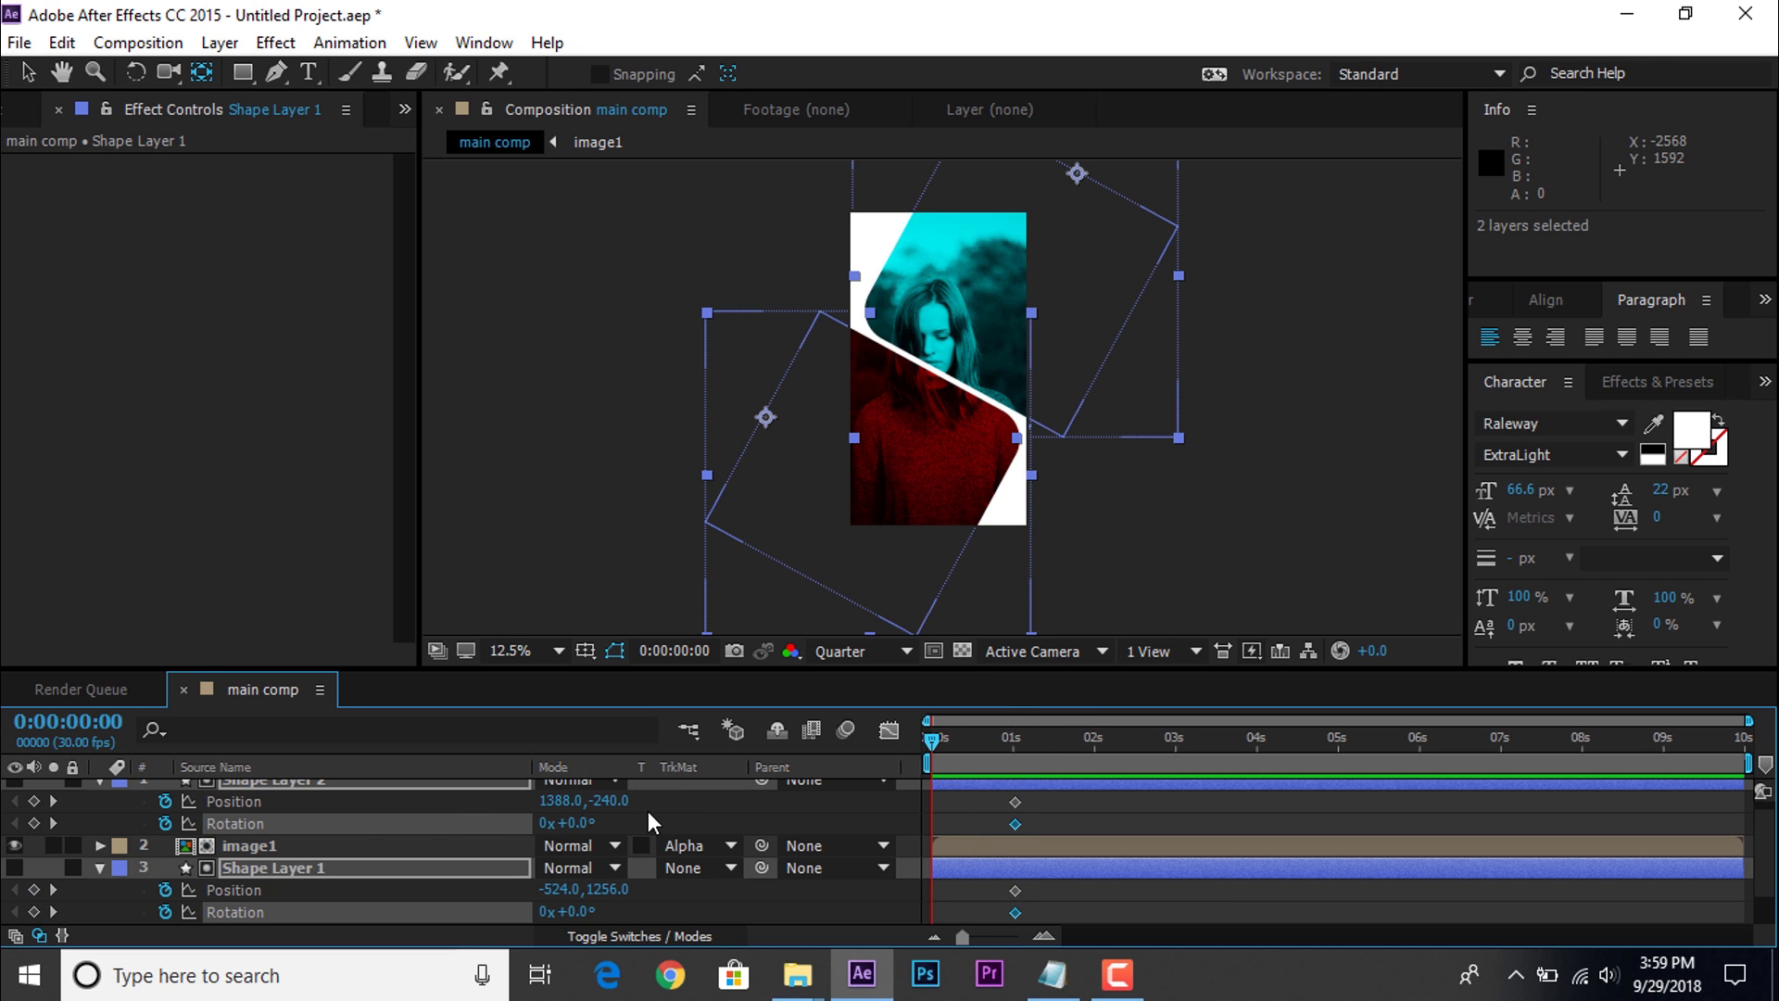
Step: At 0:00:00:00, move Shape Layer 1 off the frame's lower-left side to -1372, 2344 and rotate it to 35°
key(comma)
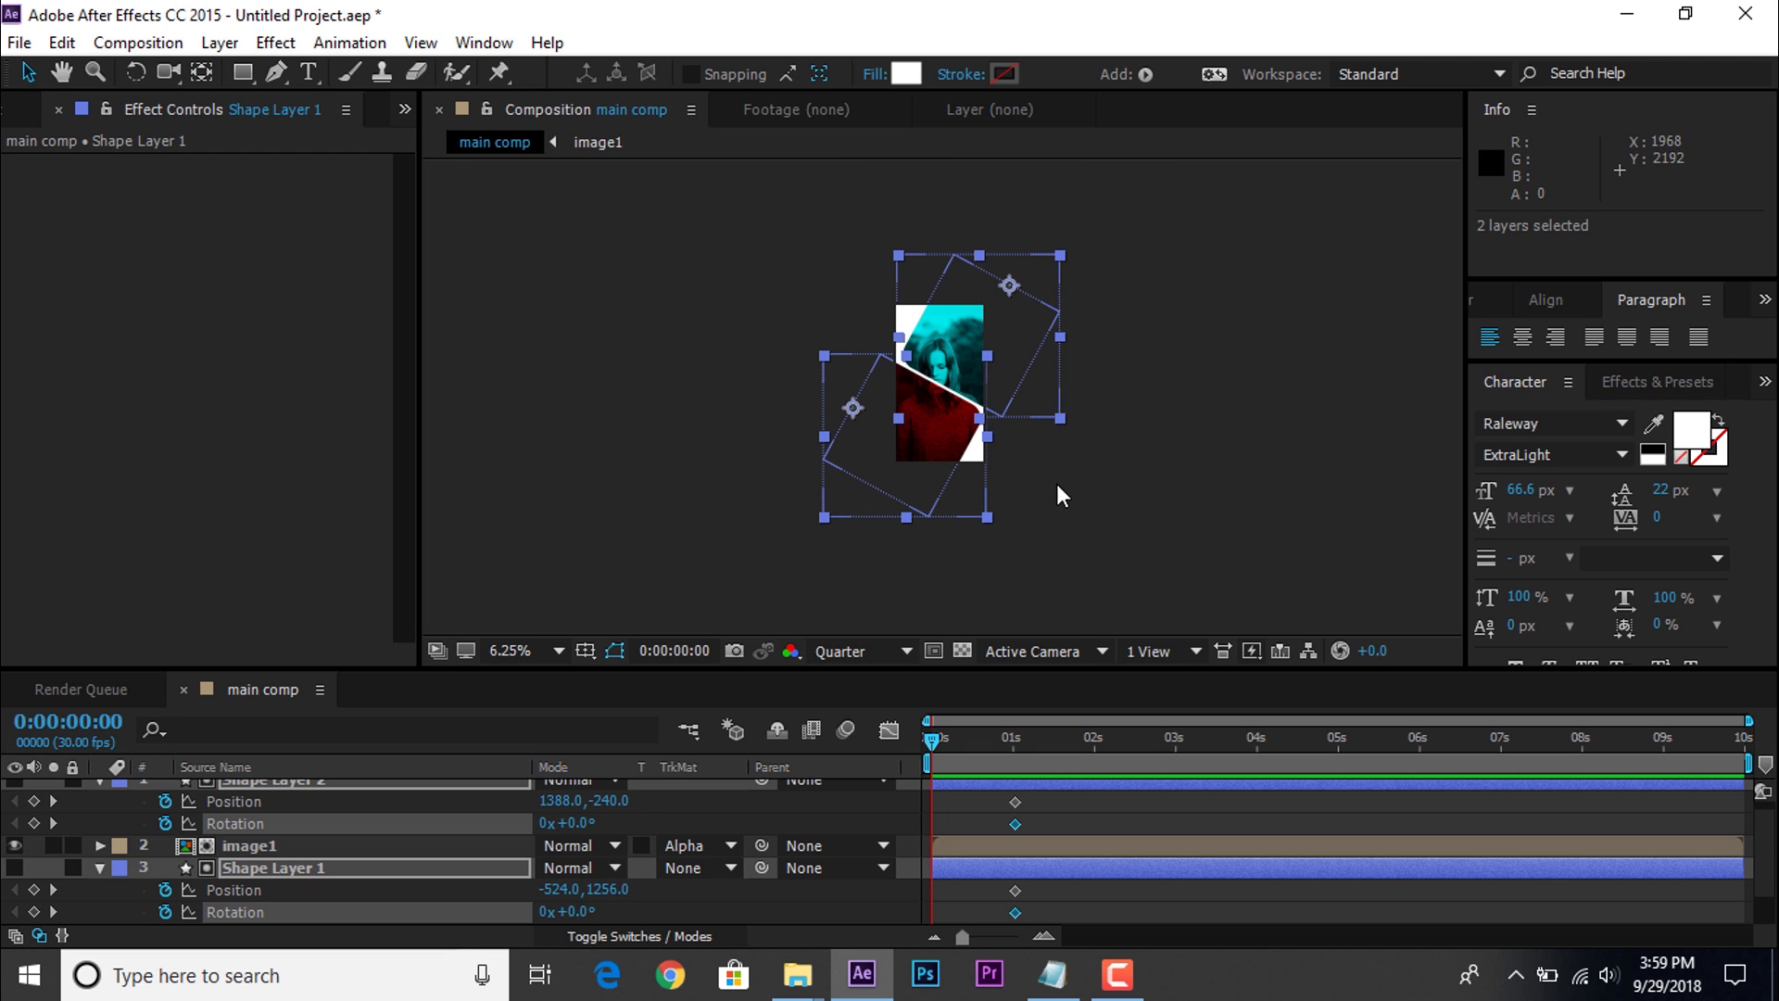
drag(1056, 484, 1049, 435)
click(715, 898)
click(295, 868)
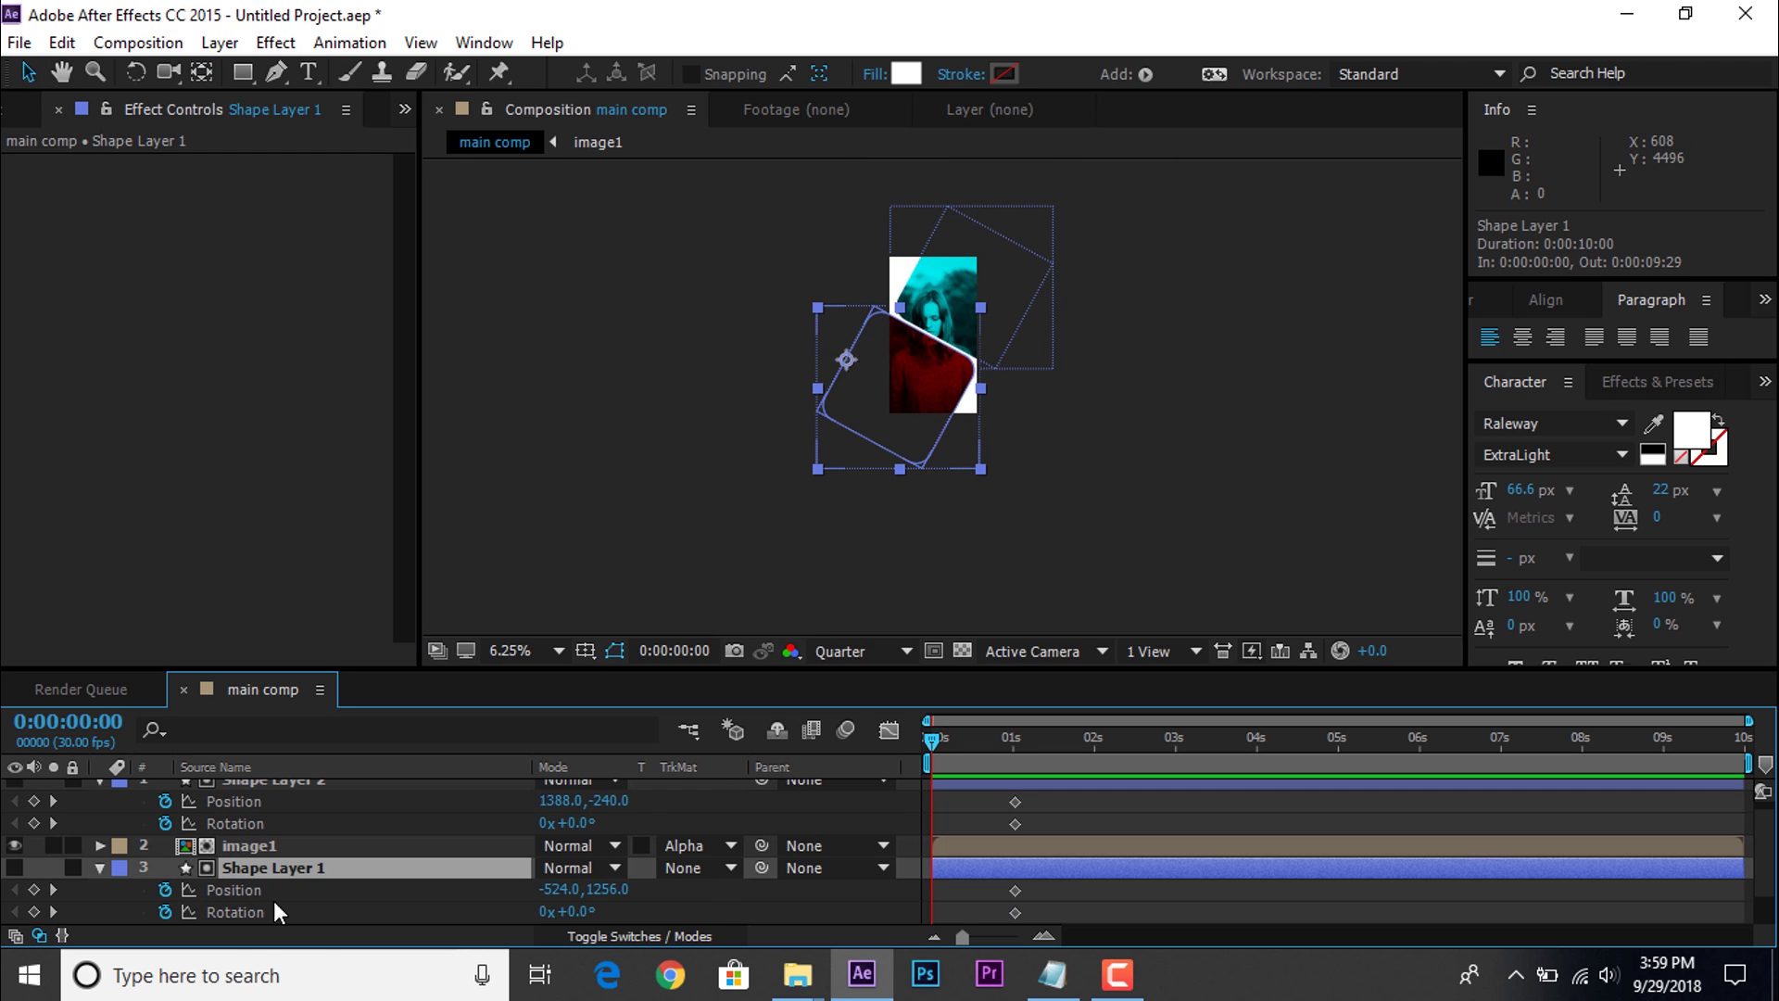
drag(922, 394, 846, 481)
drag(579, 911, 622, 910)
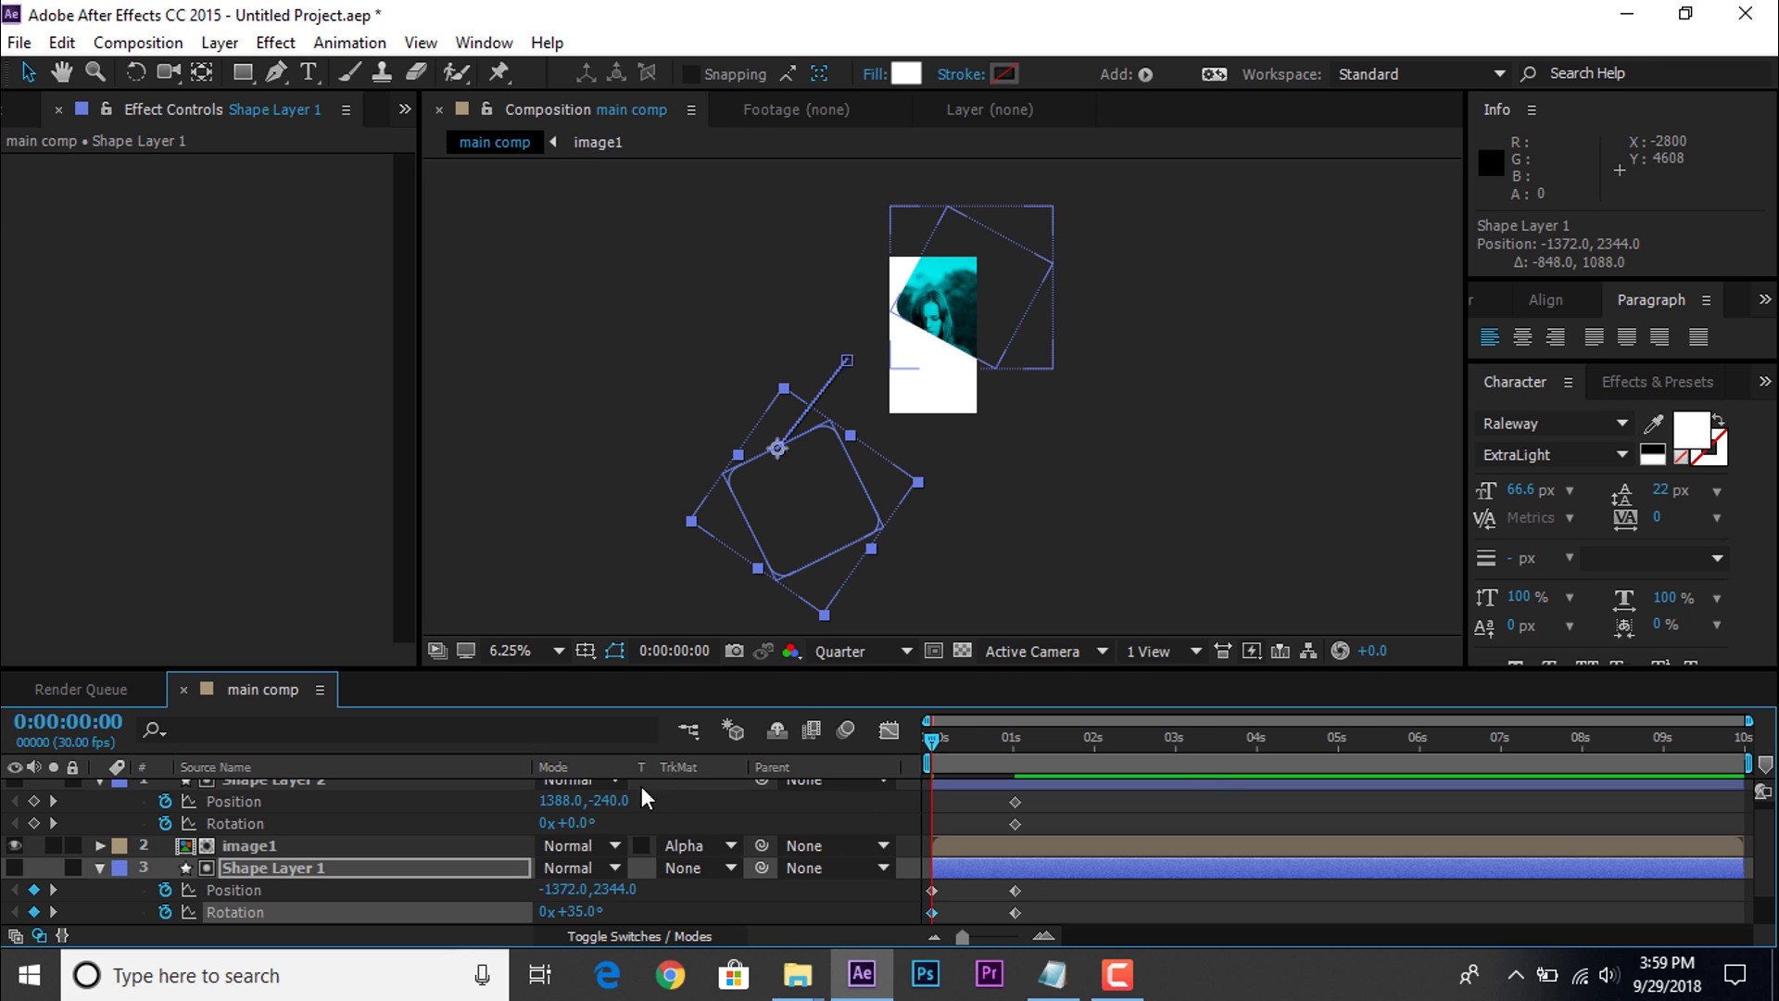
Step: At 0:00:00:00, move Shape Layer 2 off the frame's upper-right side to 2332, -1408, rotate it to -56° and preview the motion
scroll(339, 810, up, 1)
click(325, 787)
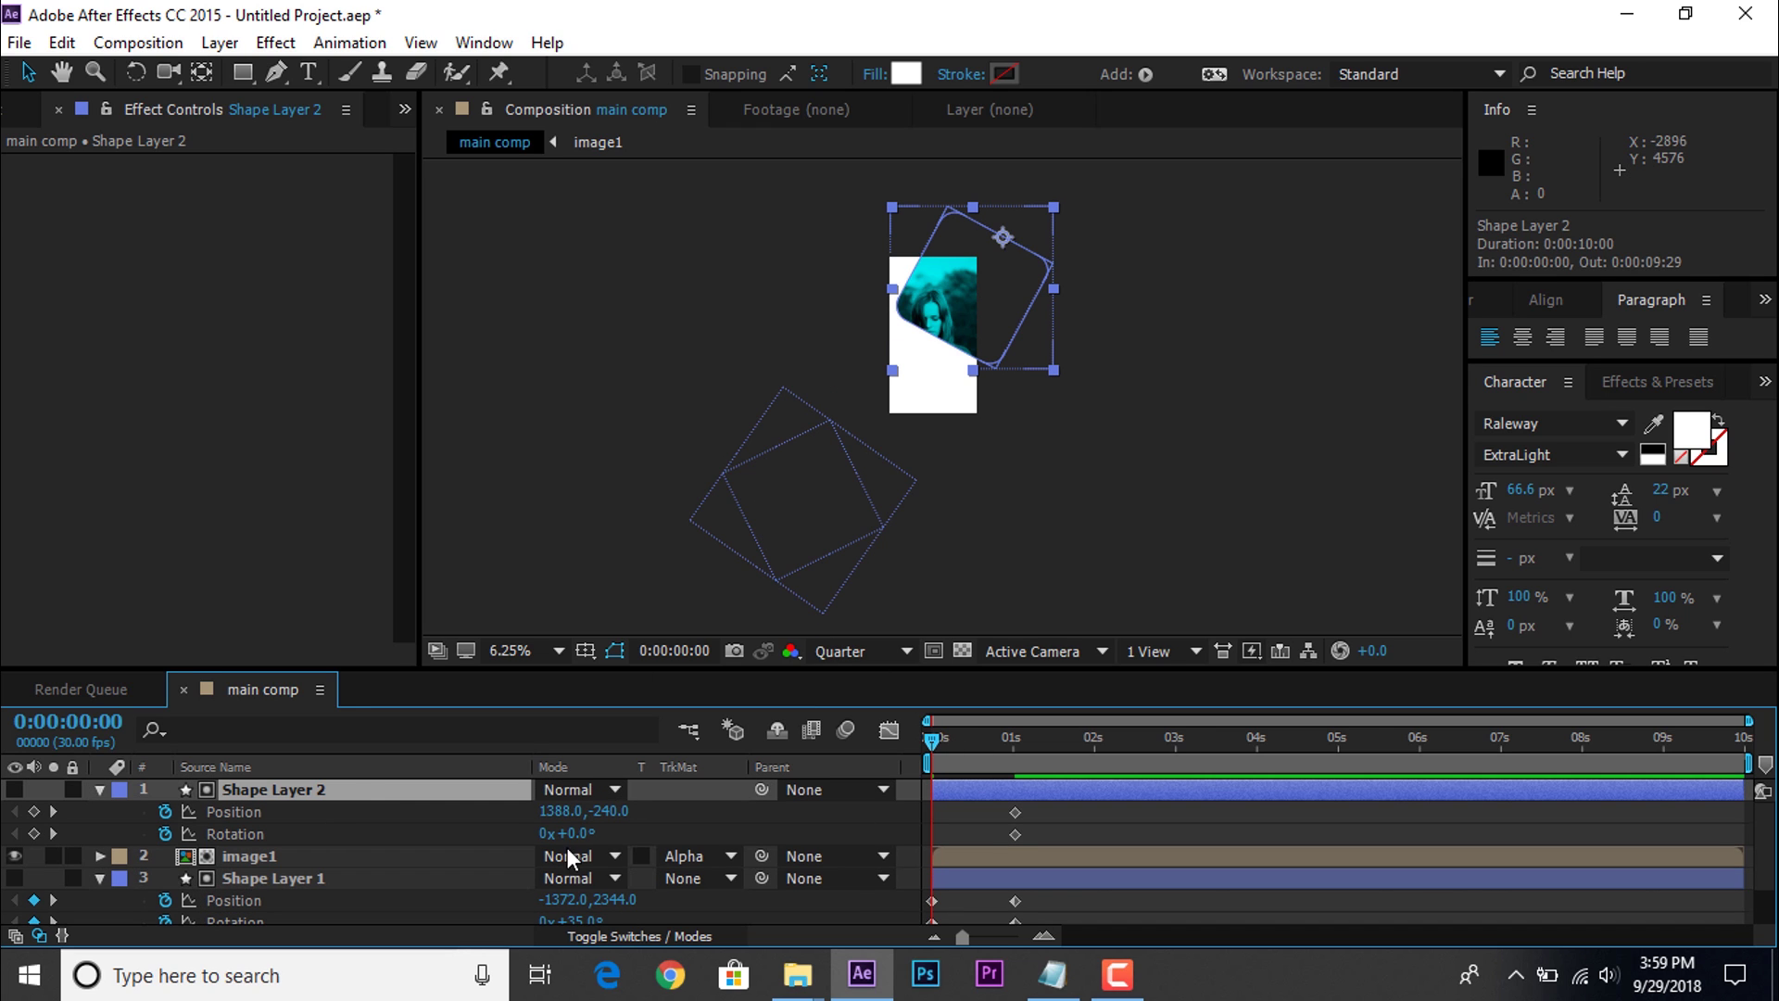
drag(1011, 311, 969, 333)
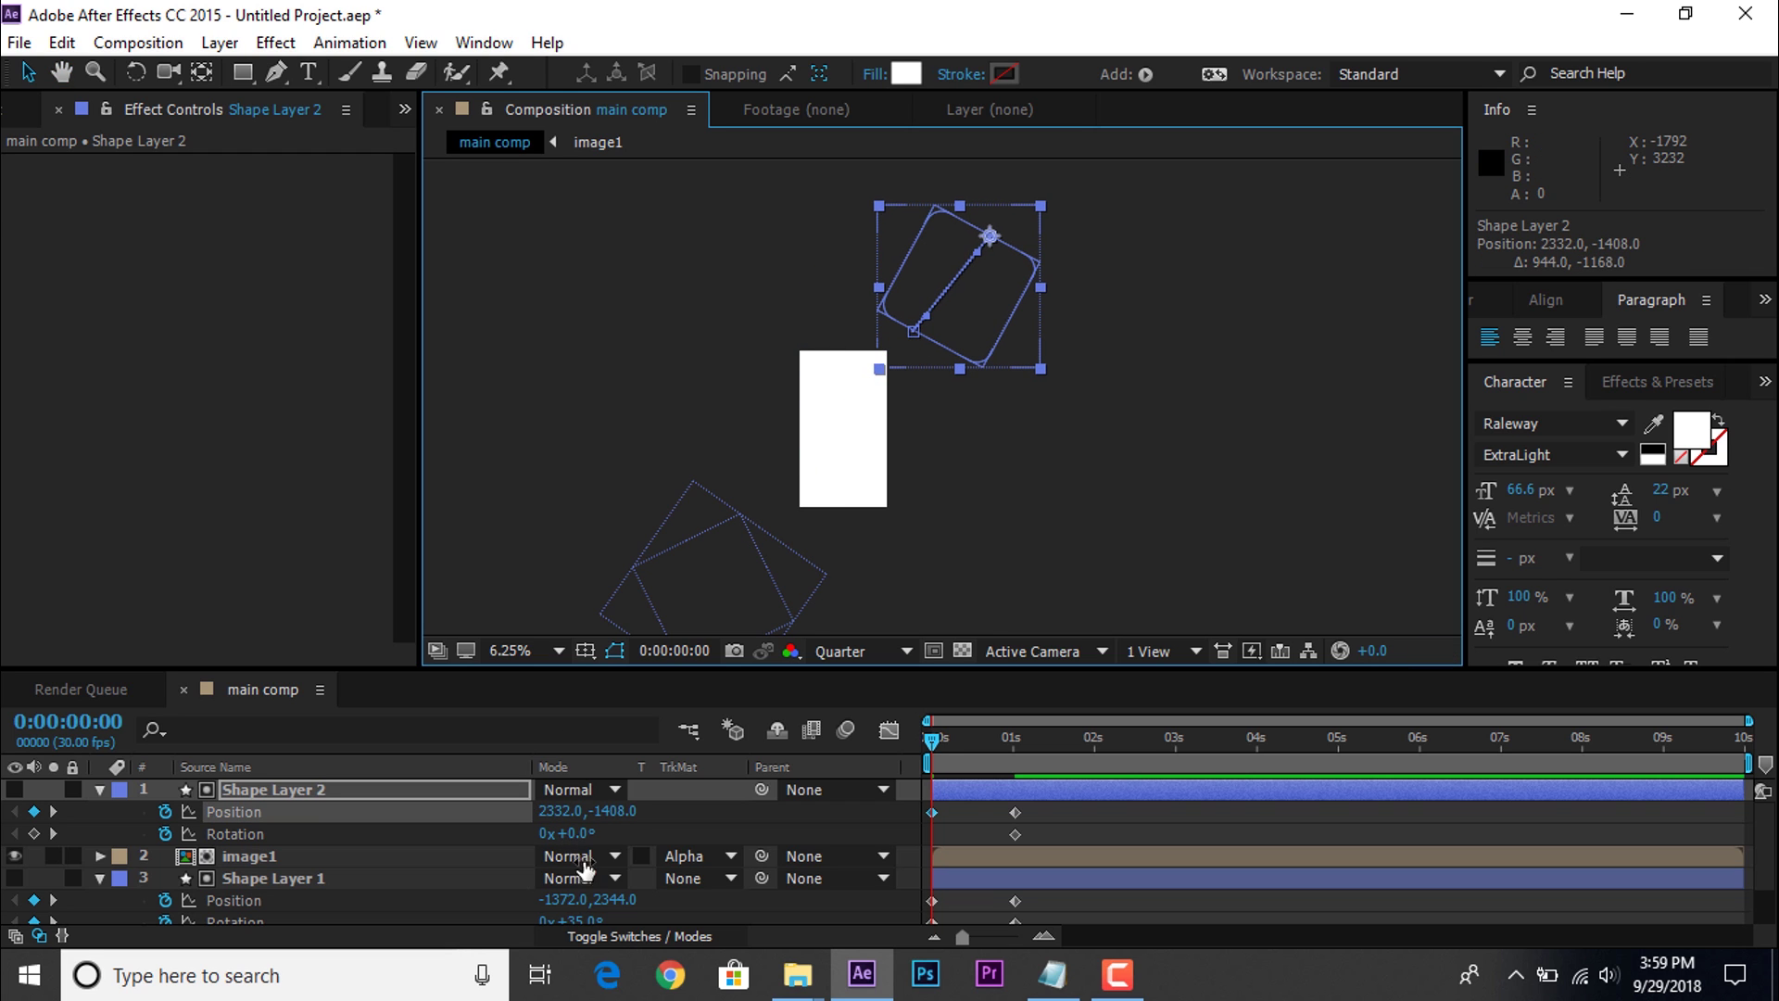
drag(586, 838, 502, 825)
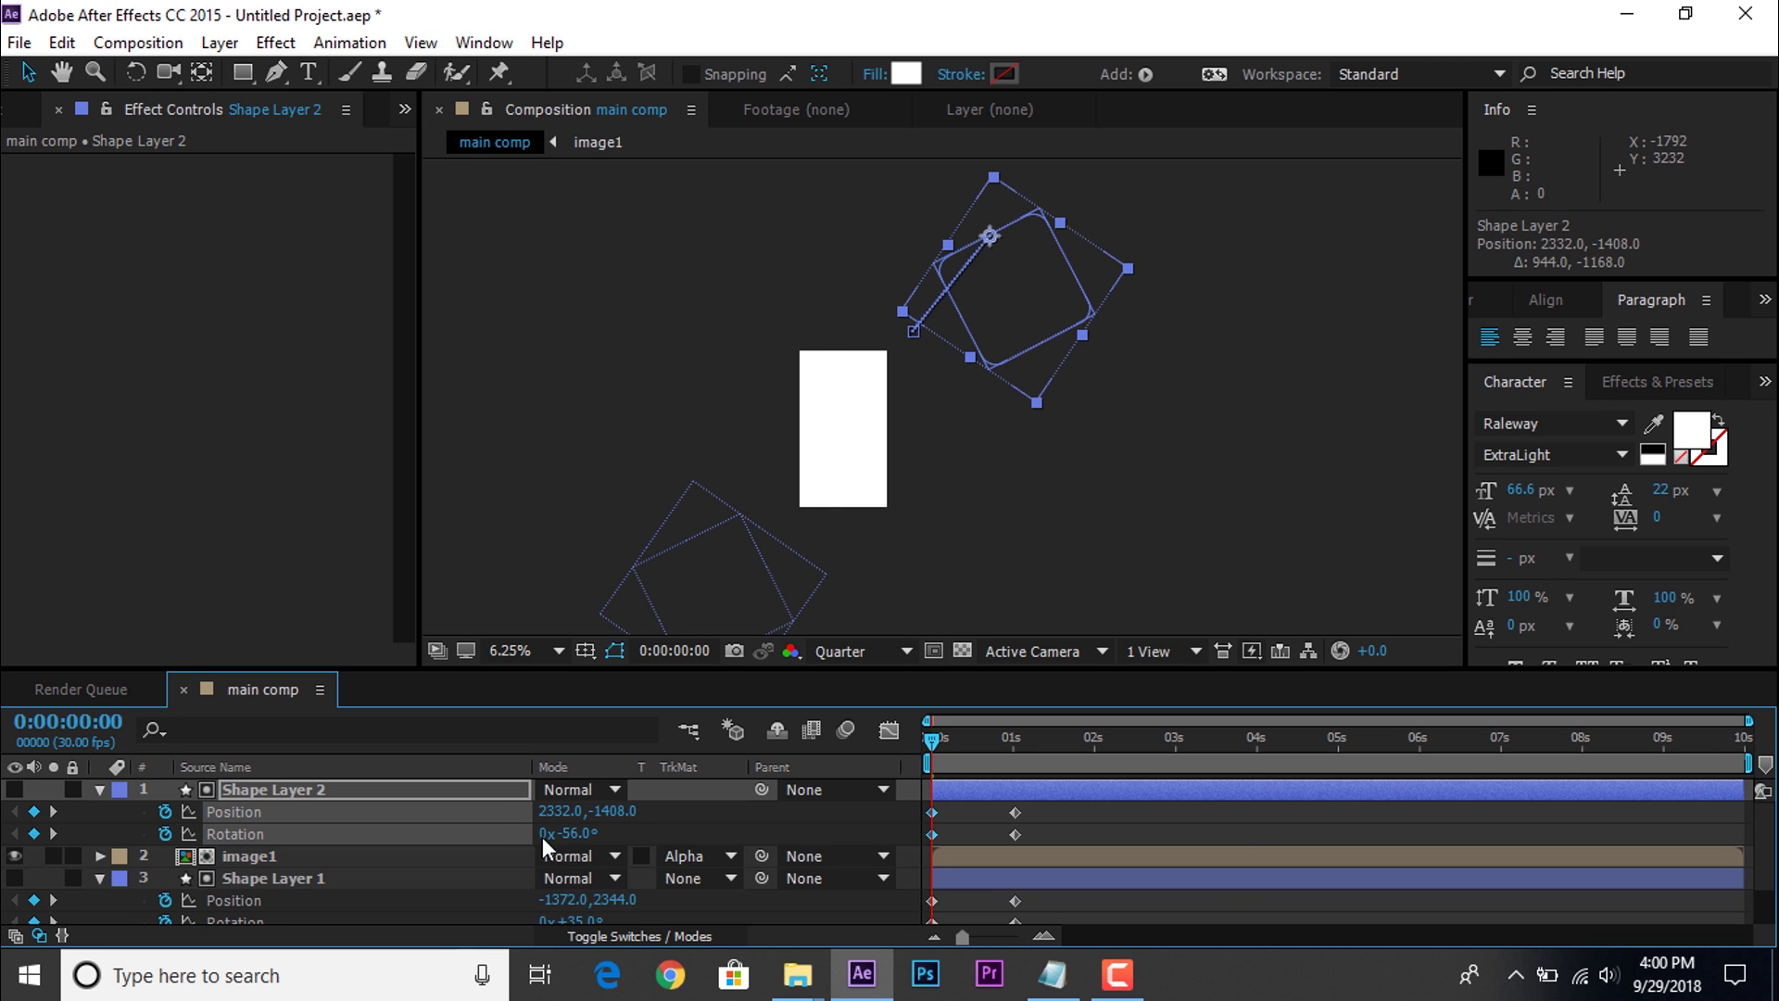
key(space)
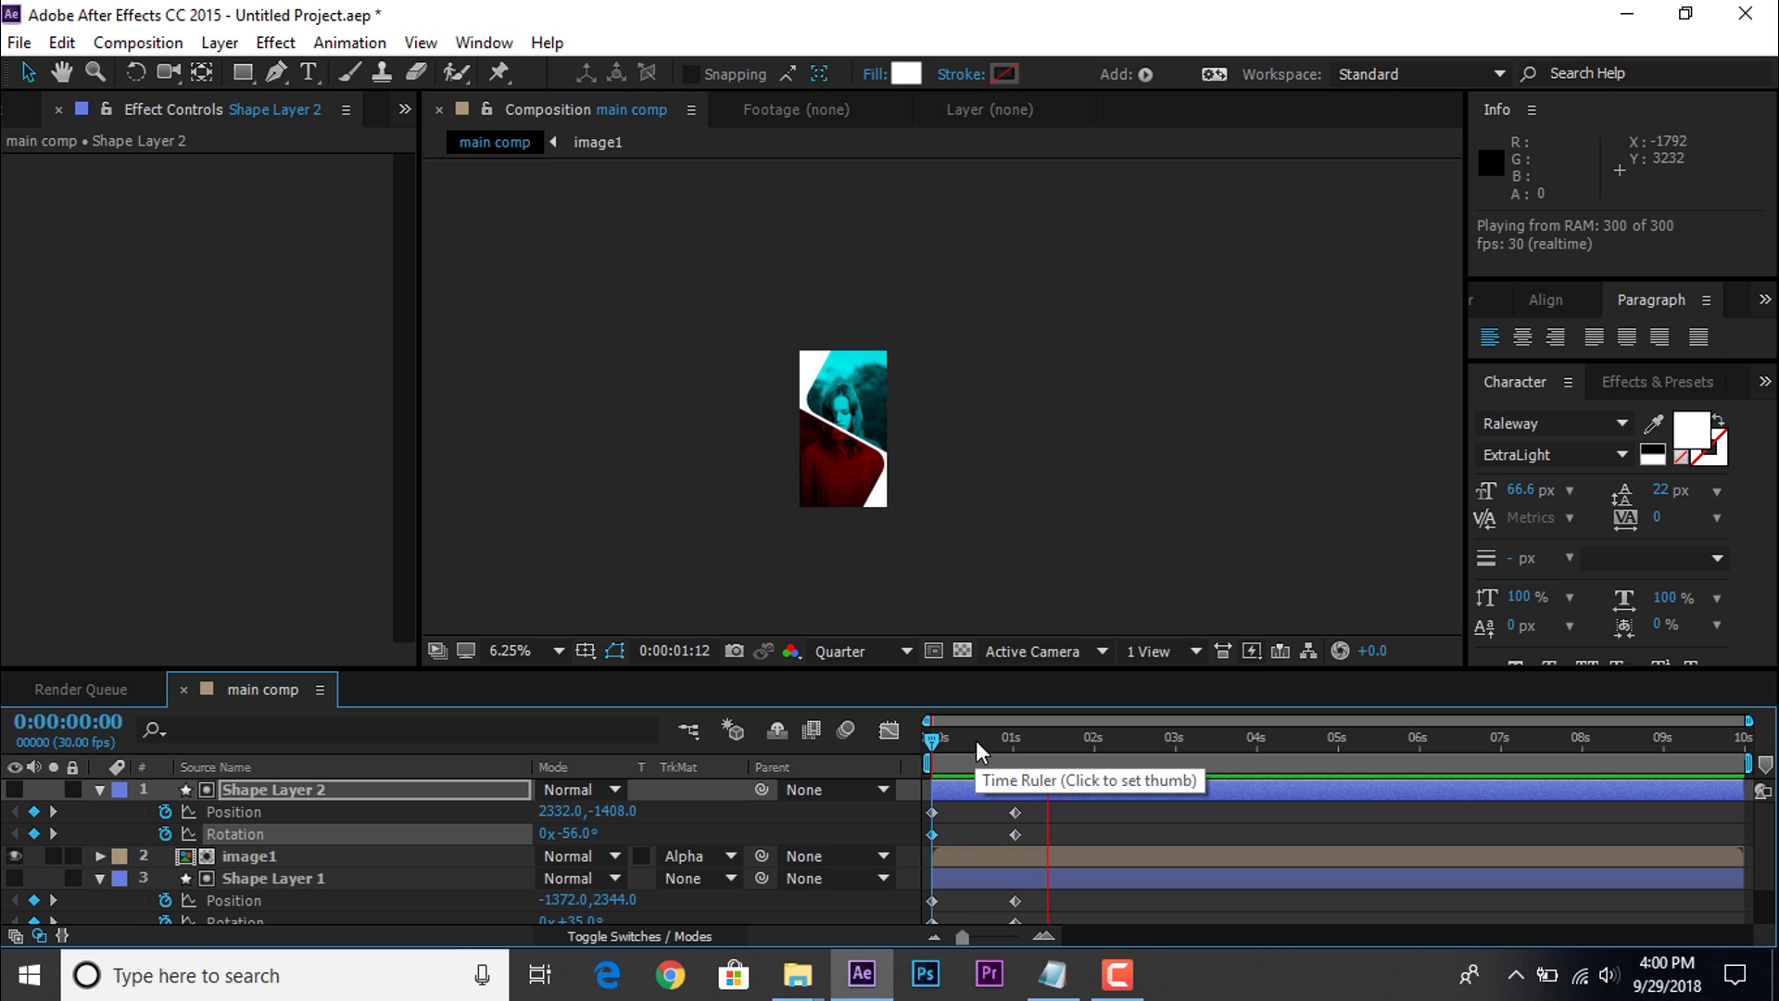
key(space)
Step: Apply Easy Ease to all position and rotation keyframes of Shape Layer 1 and Shape Layer 2
drag(1090, 669, 1086, 593)
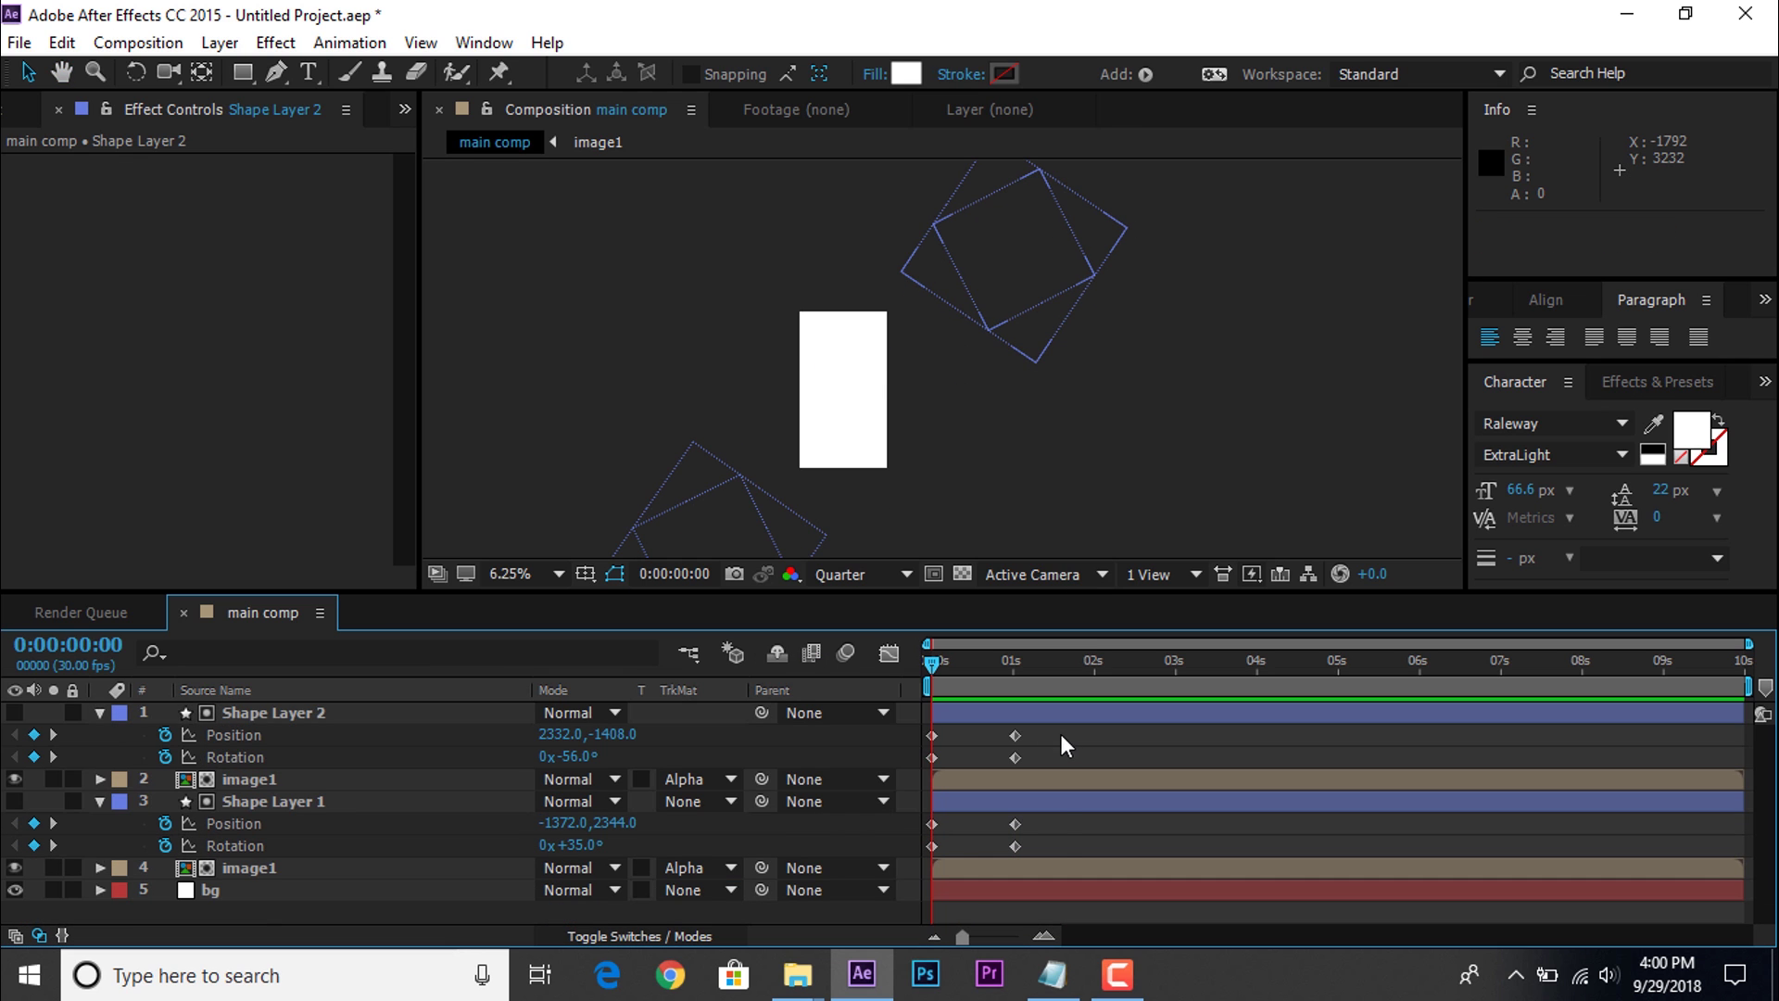
drag(1060, 734, 926, 858)
right_click(1013, 820)
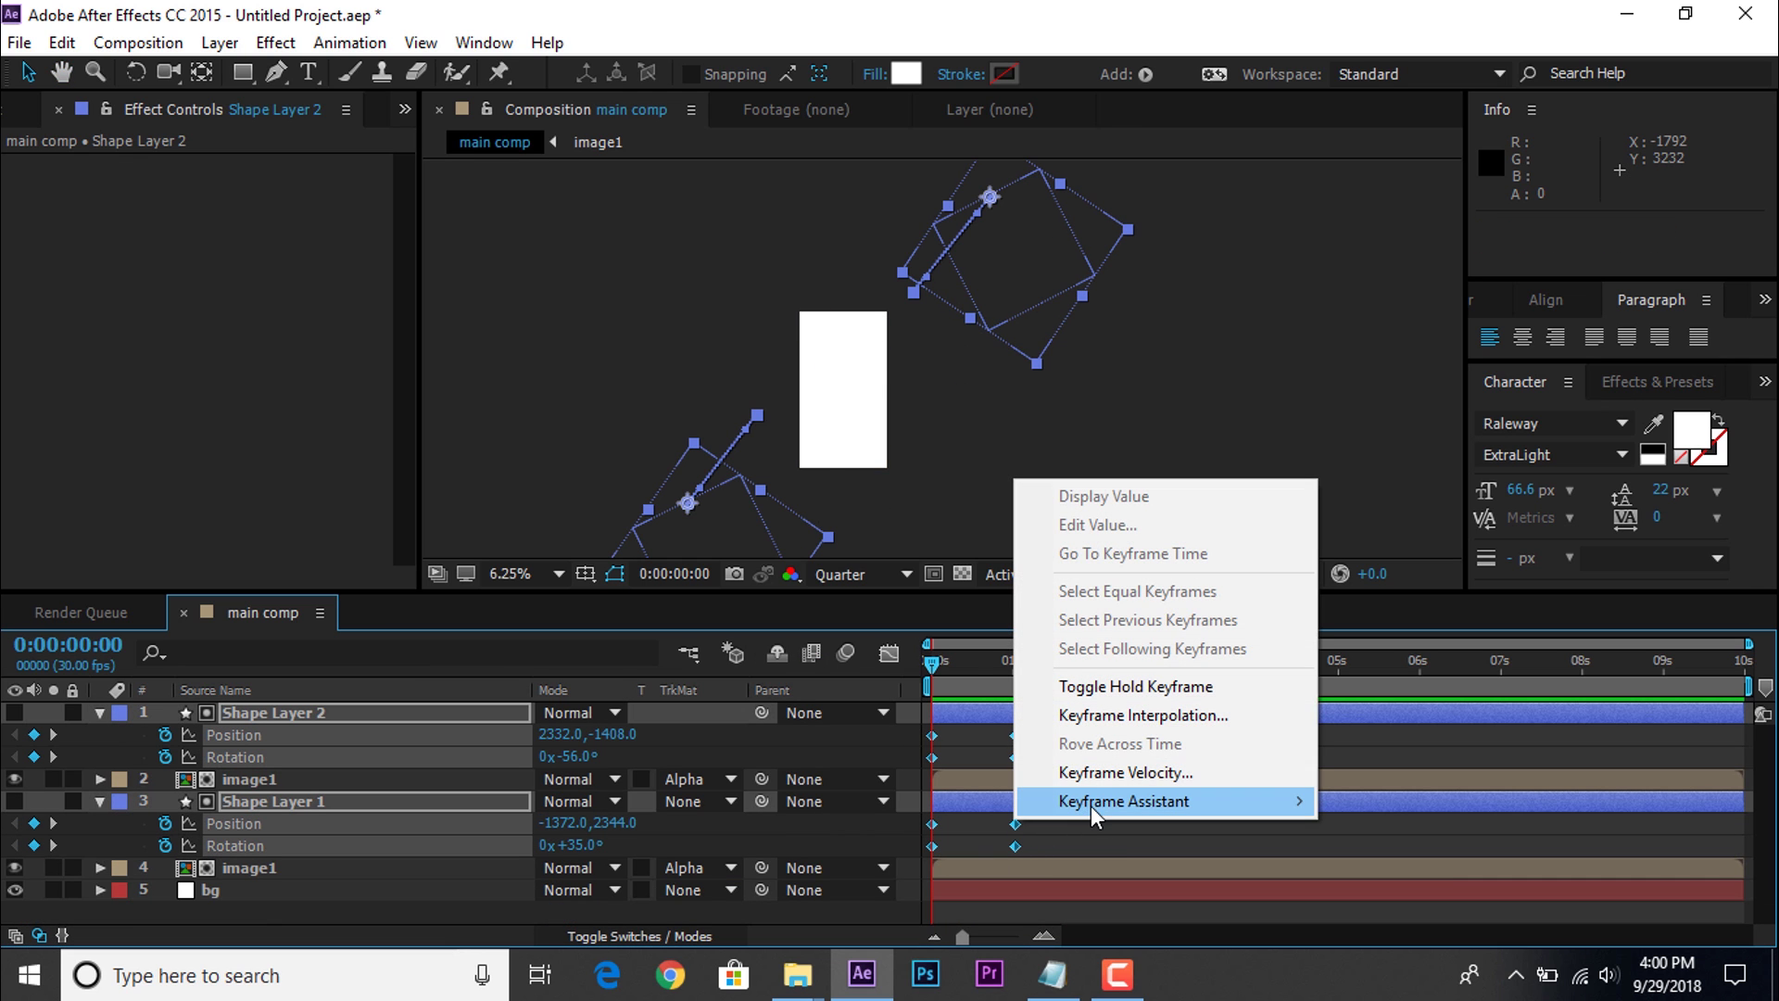
mouse_move(1091, 804)
click(1425, 624)
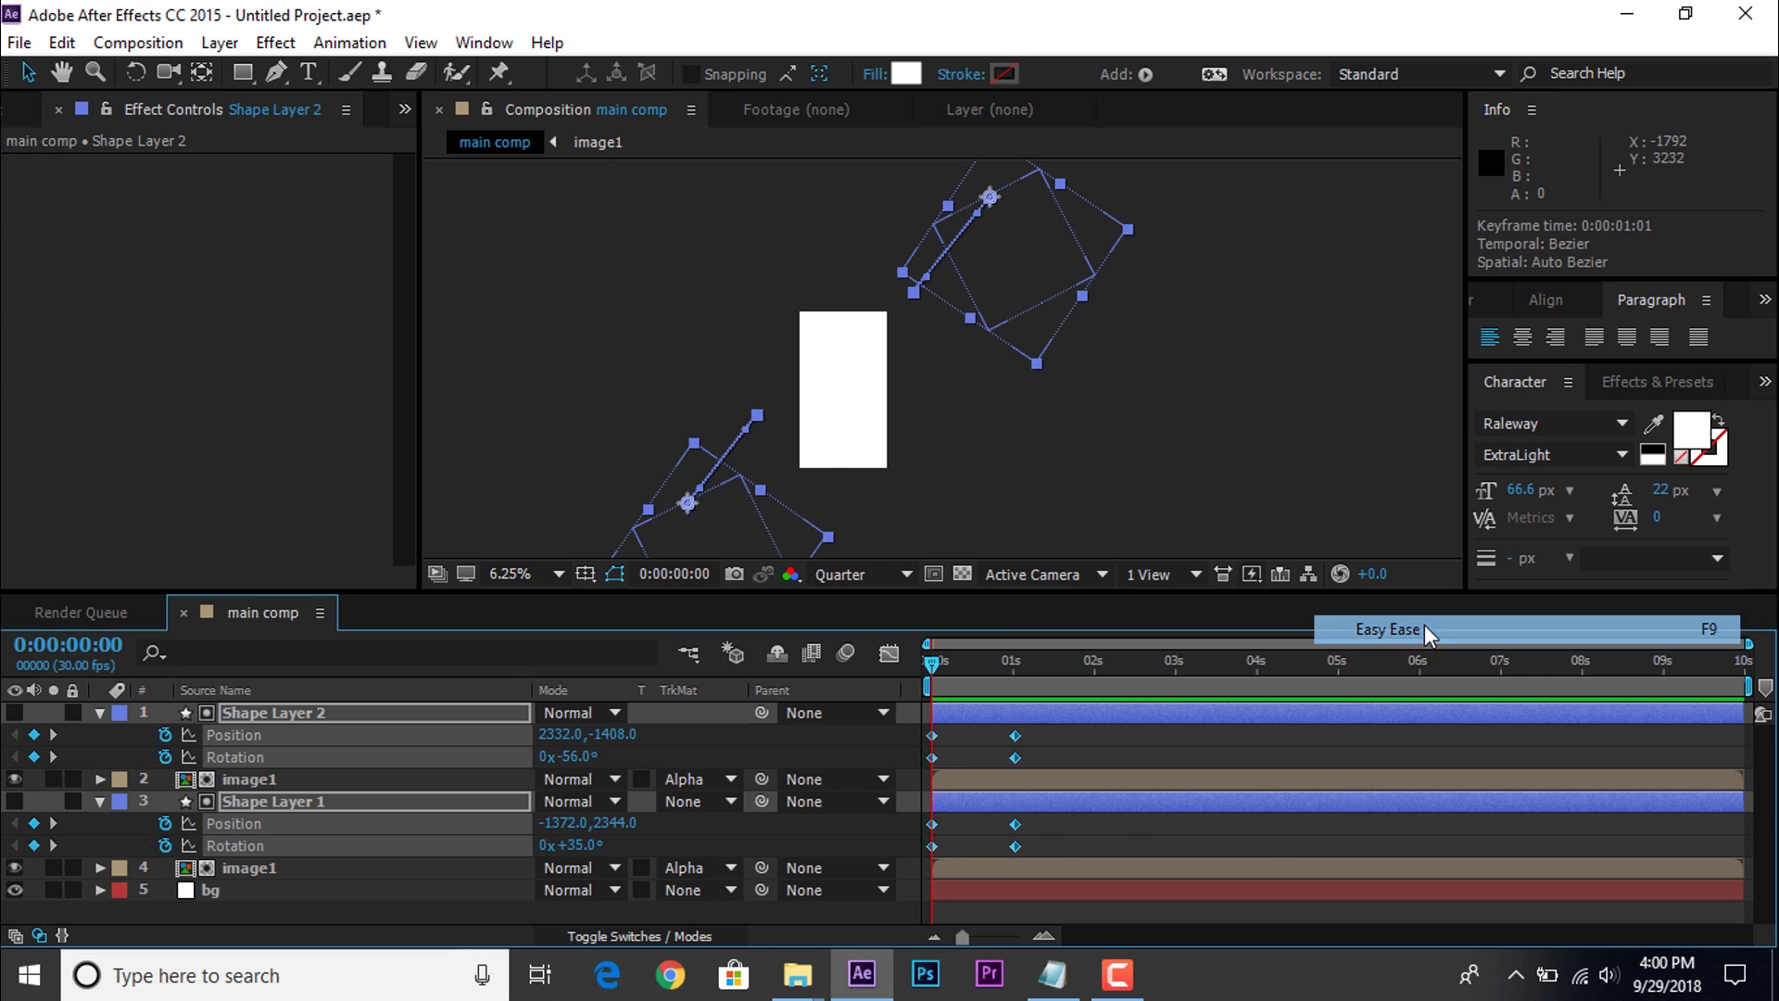
Step: Reshape the speed curves of both shape layers to peak sharply near the start and ease out long into the last keyframes
click(889, 656)
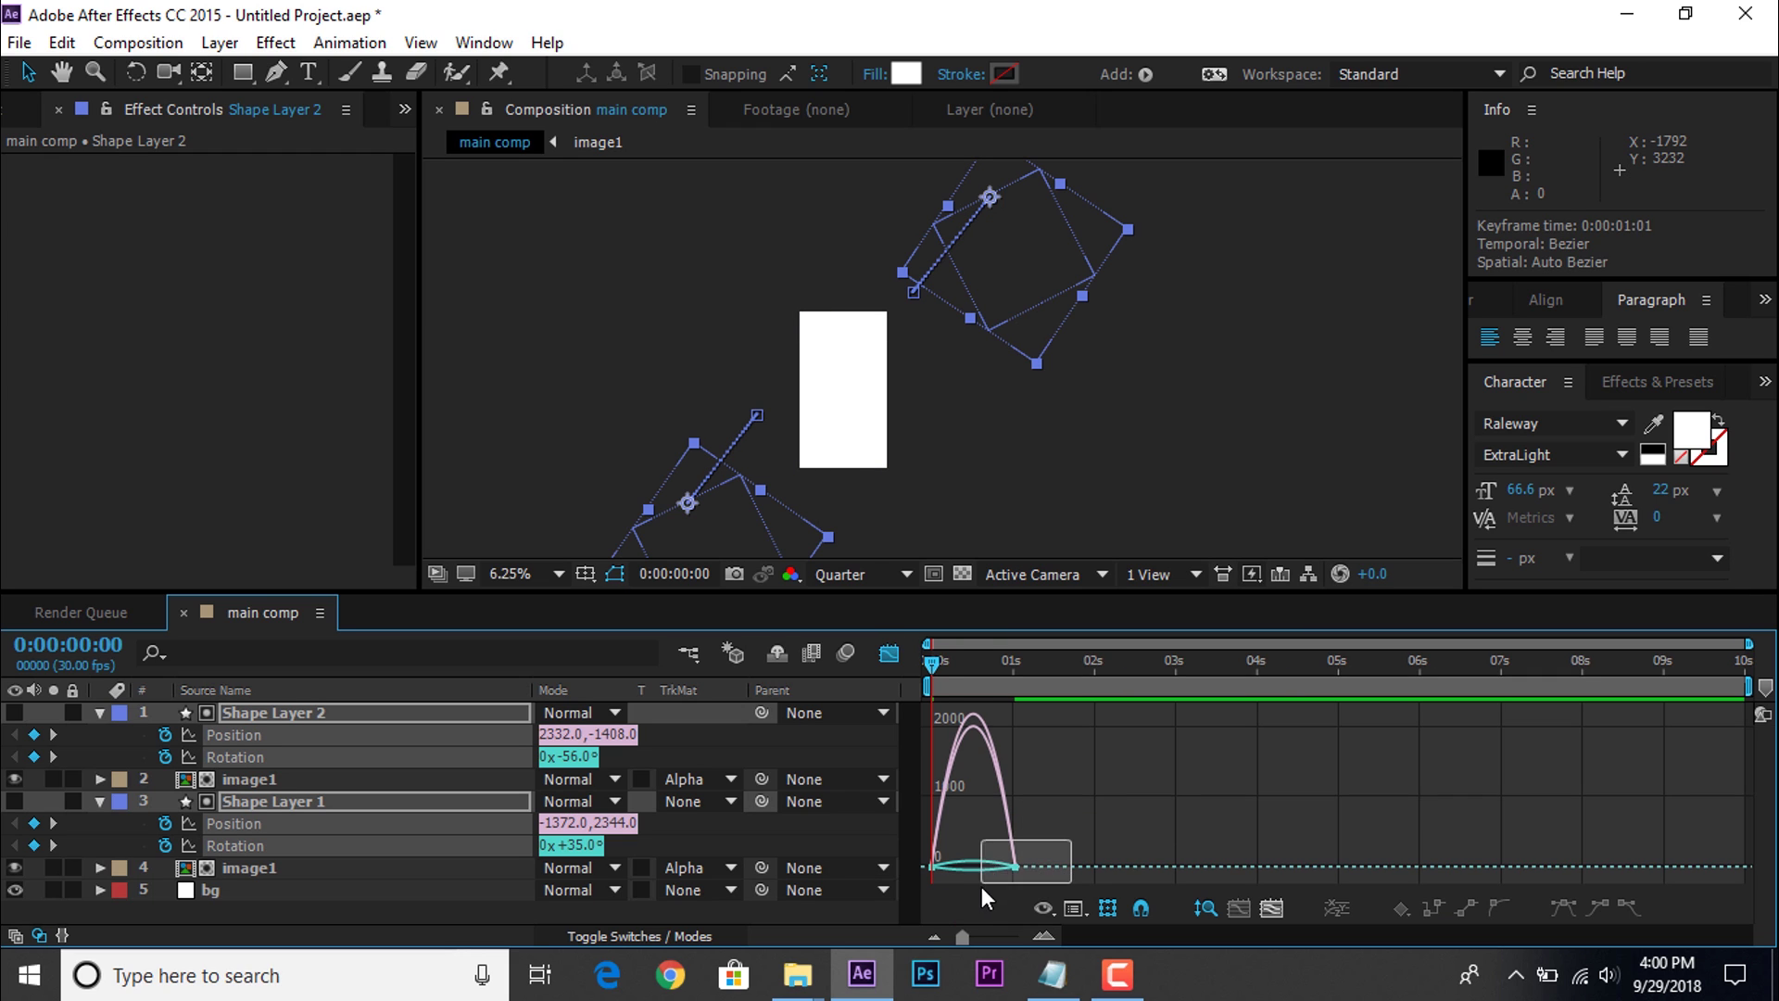
scroll(998, 880, up, 2)
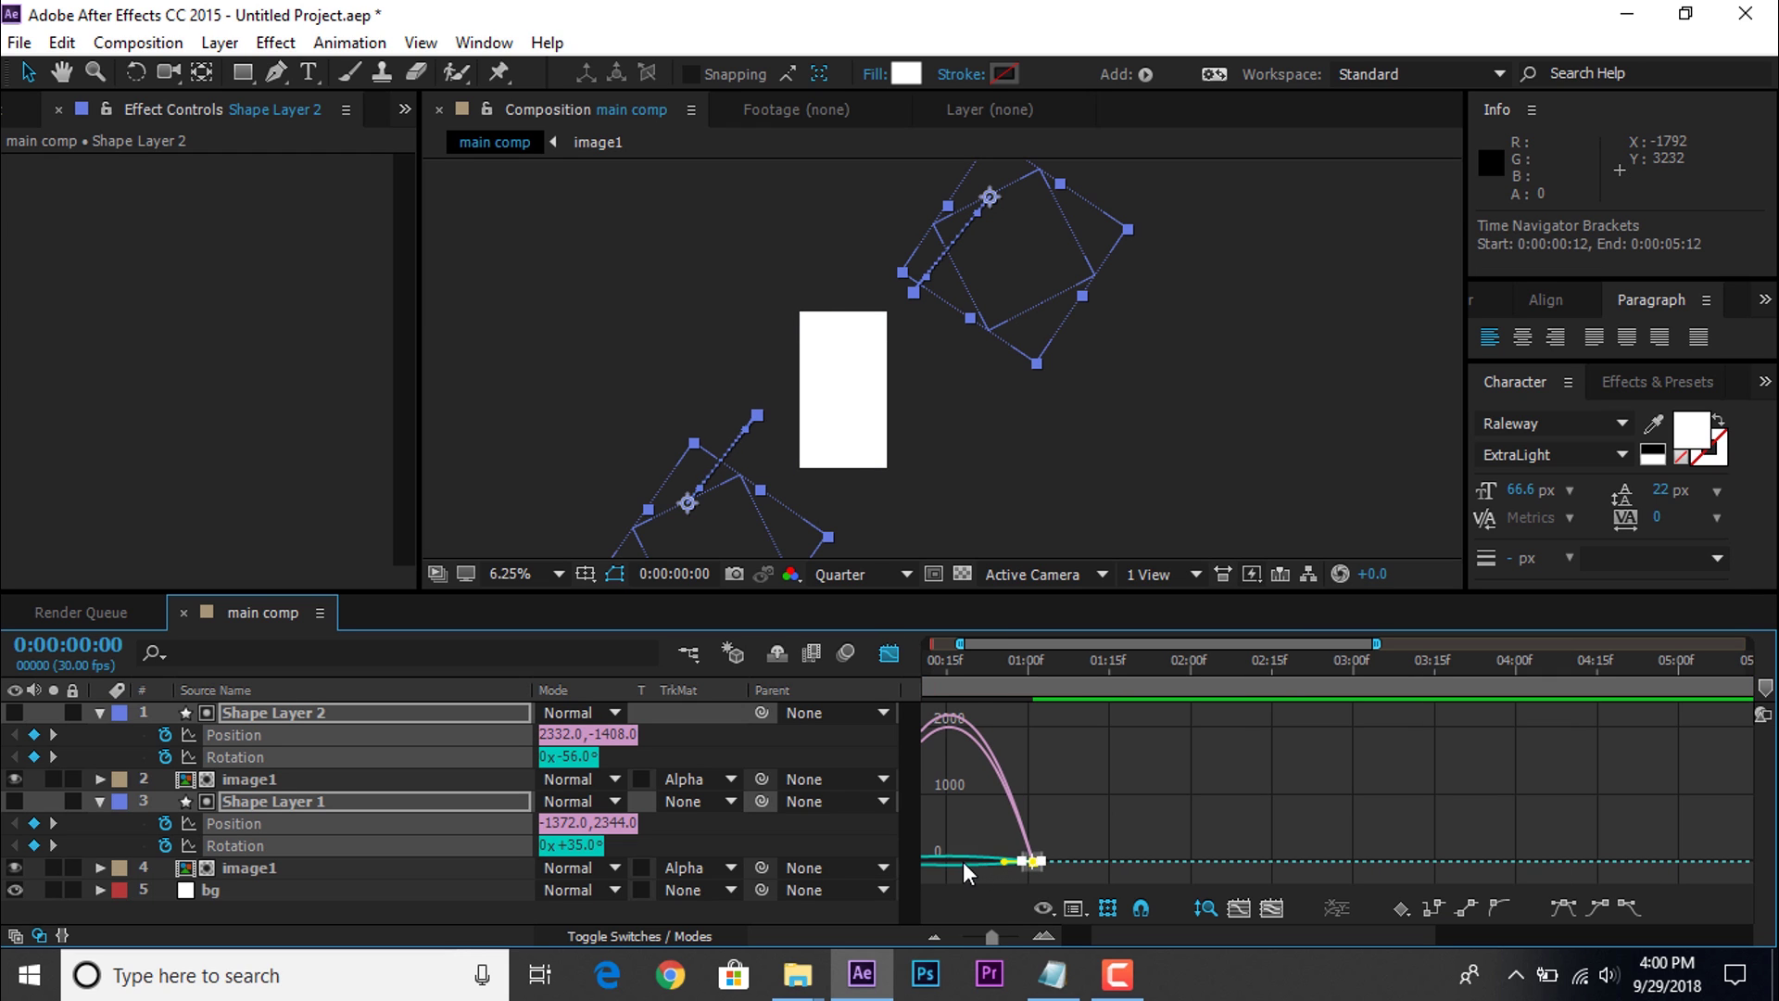
drag(964, 861, 943, 861)
scroll(1074, 803, down, 3)
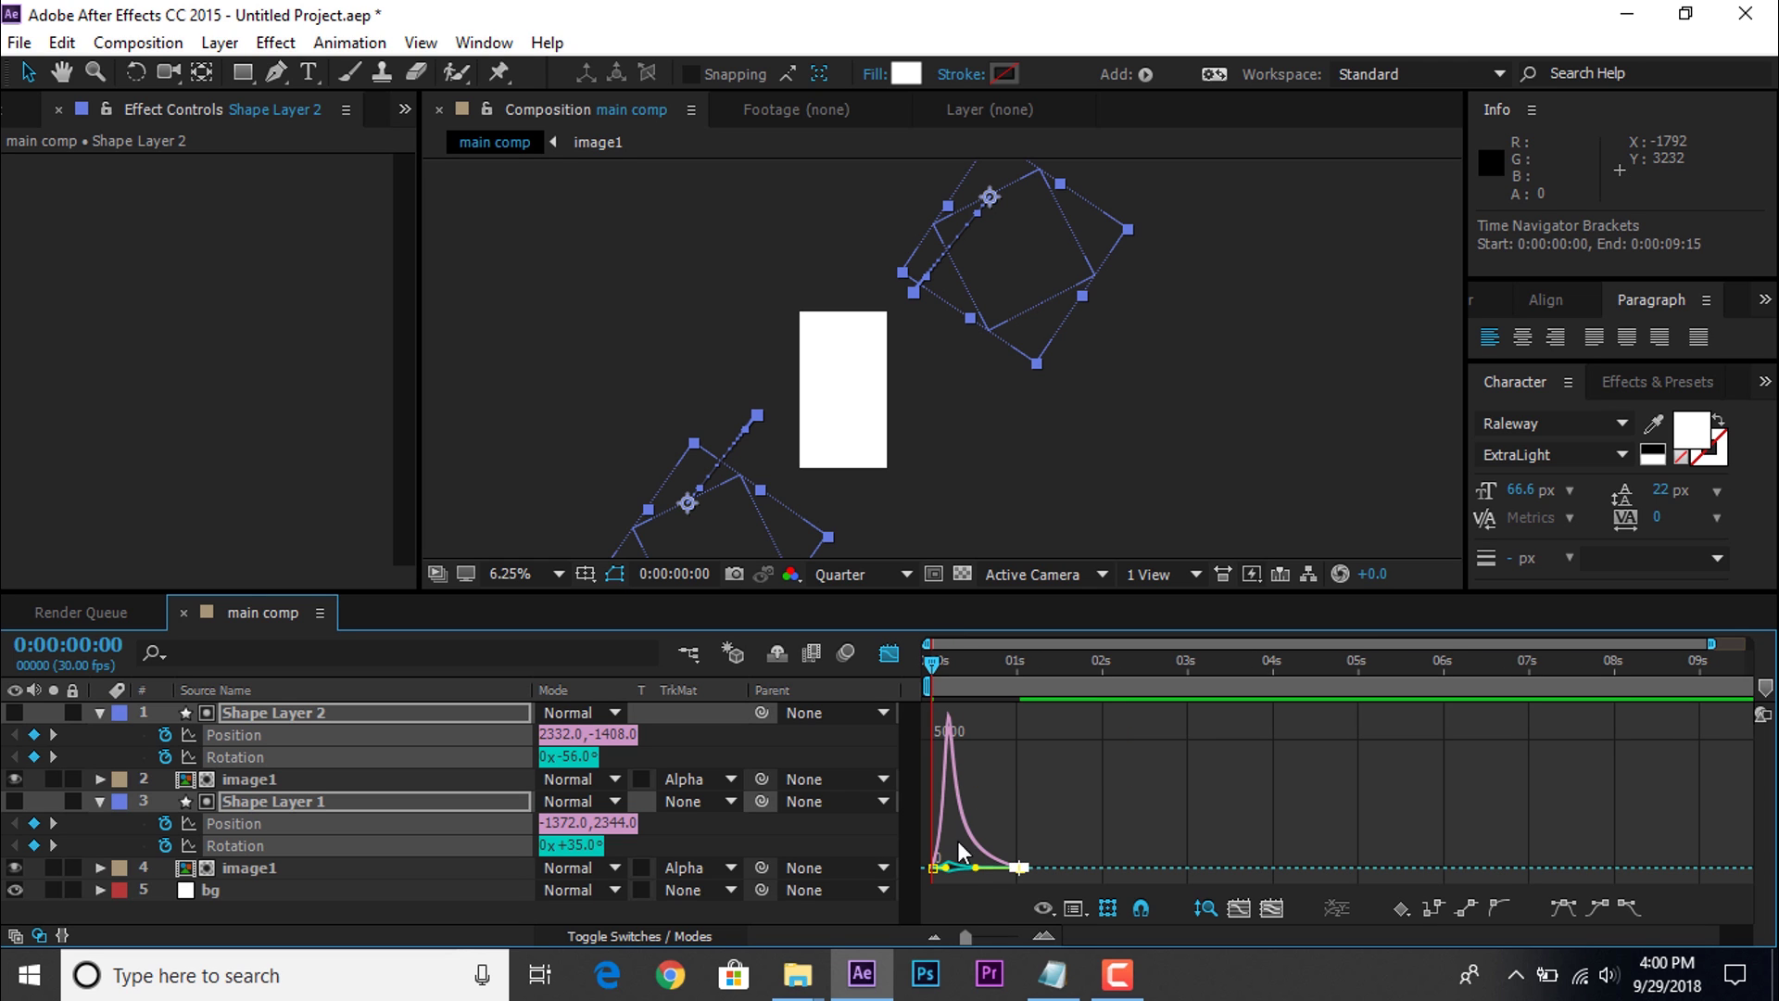
right_click(1126, 785)
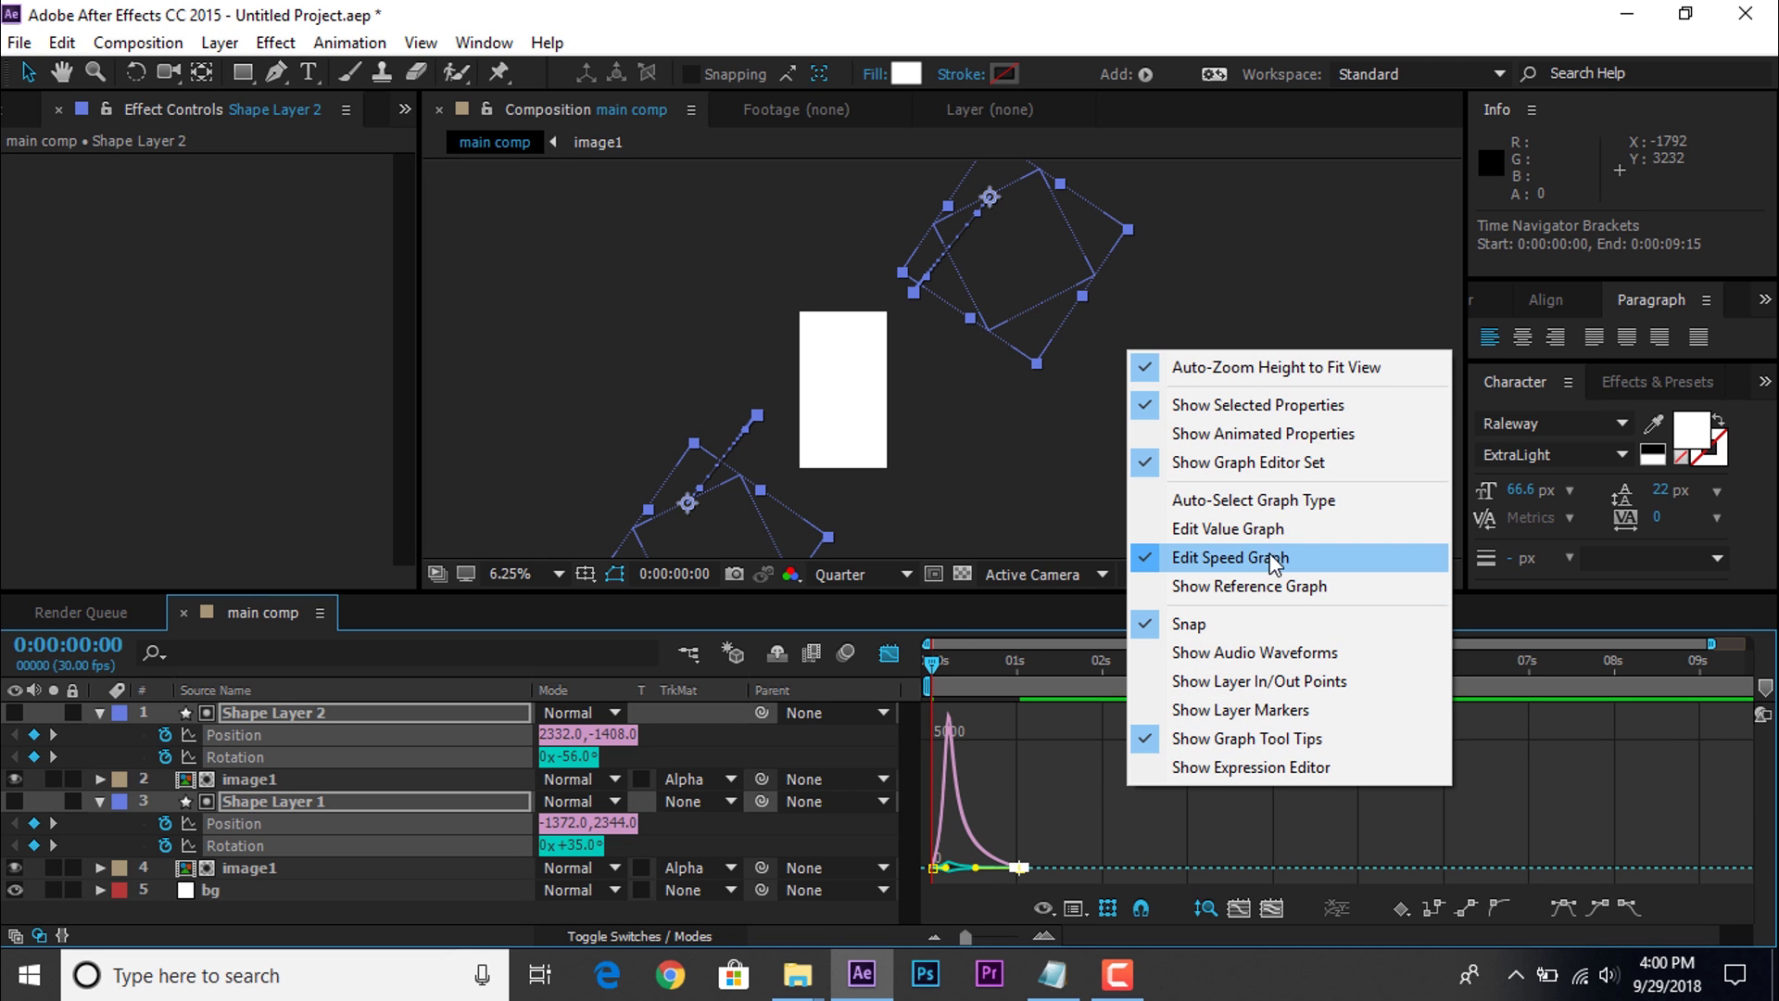
click(988, 746)
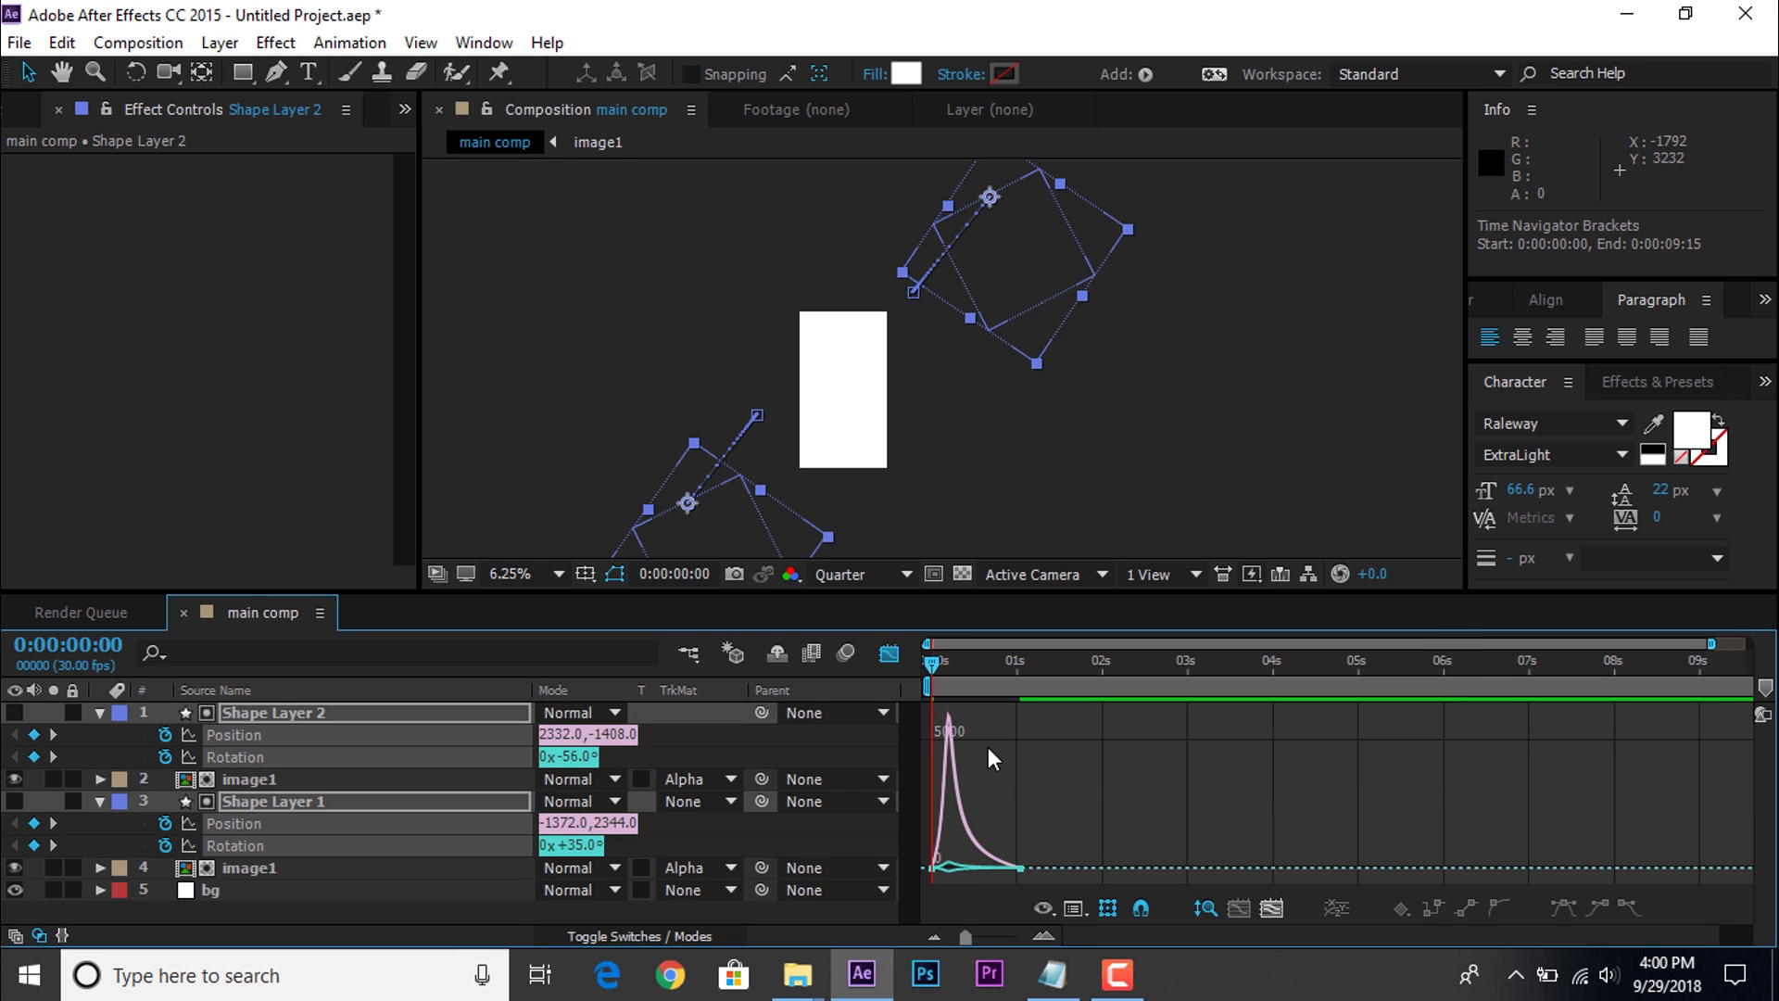
click(890, 654)
Step: Play back the composition from the start to examine the eased entrance of the two shapes
key(space)
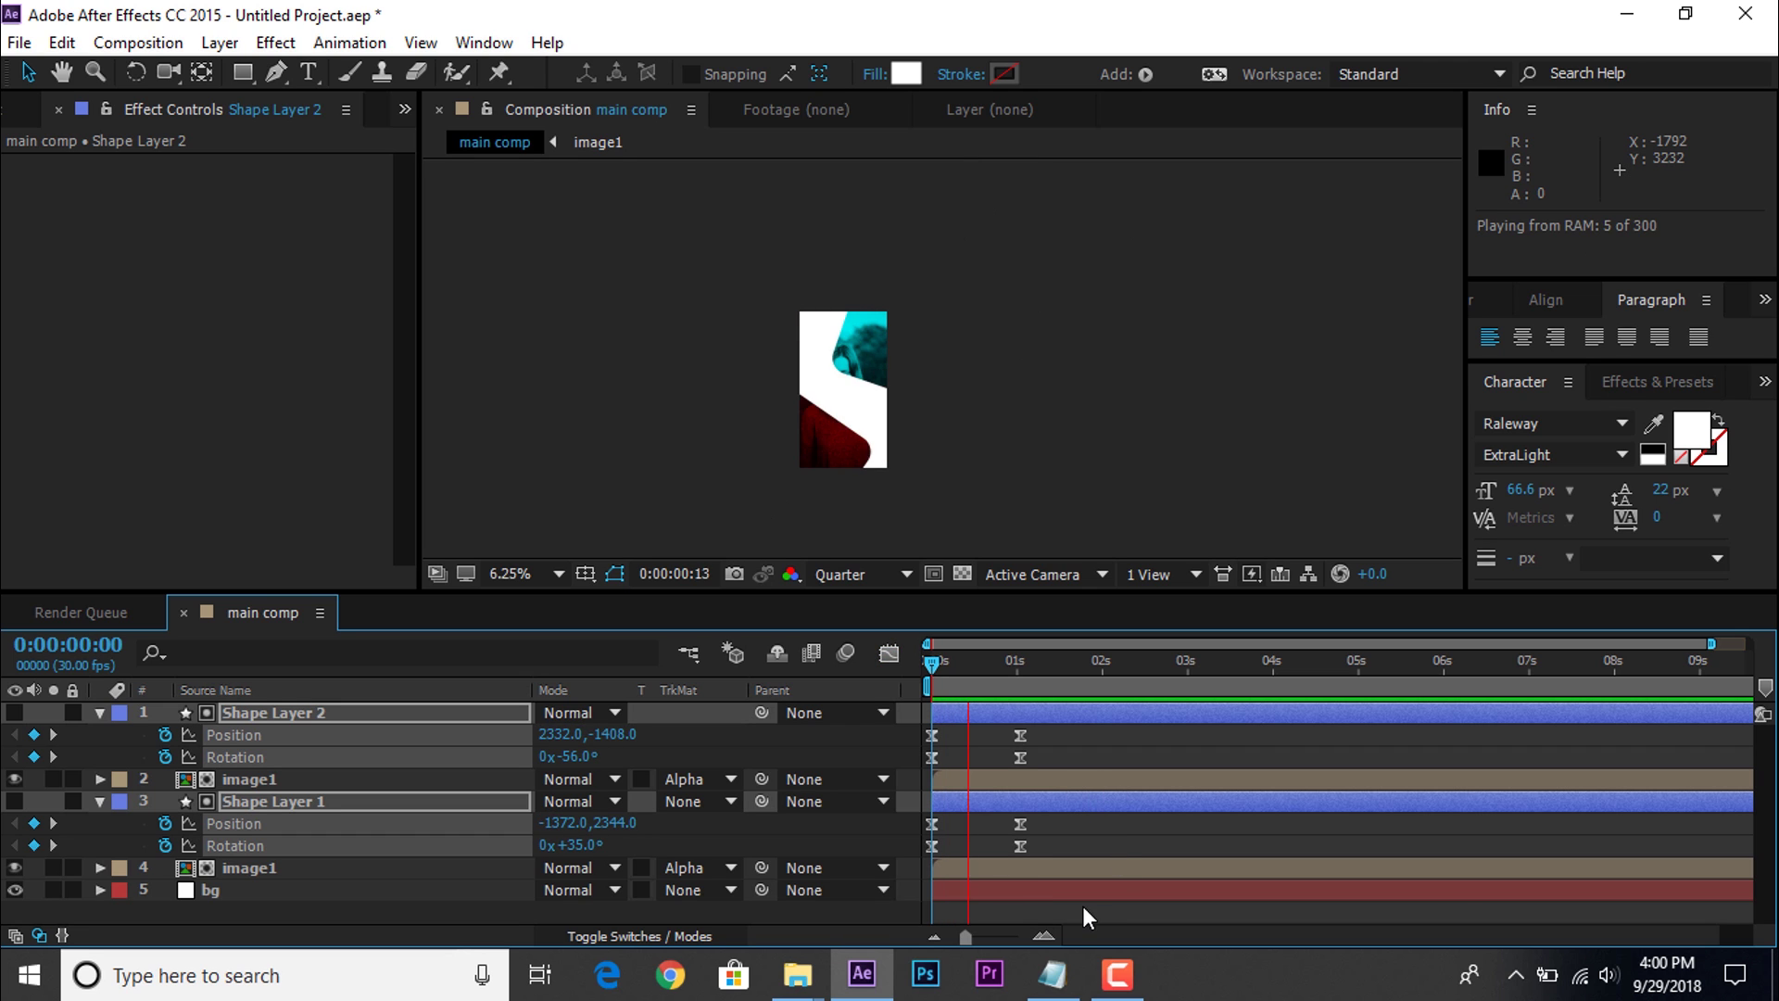
scroll(810, 417, up, 1)
scroll(819, 424, down, 1)
scroll(835, 434, up, 1)
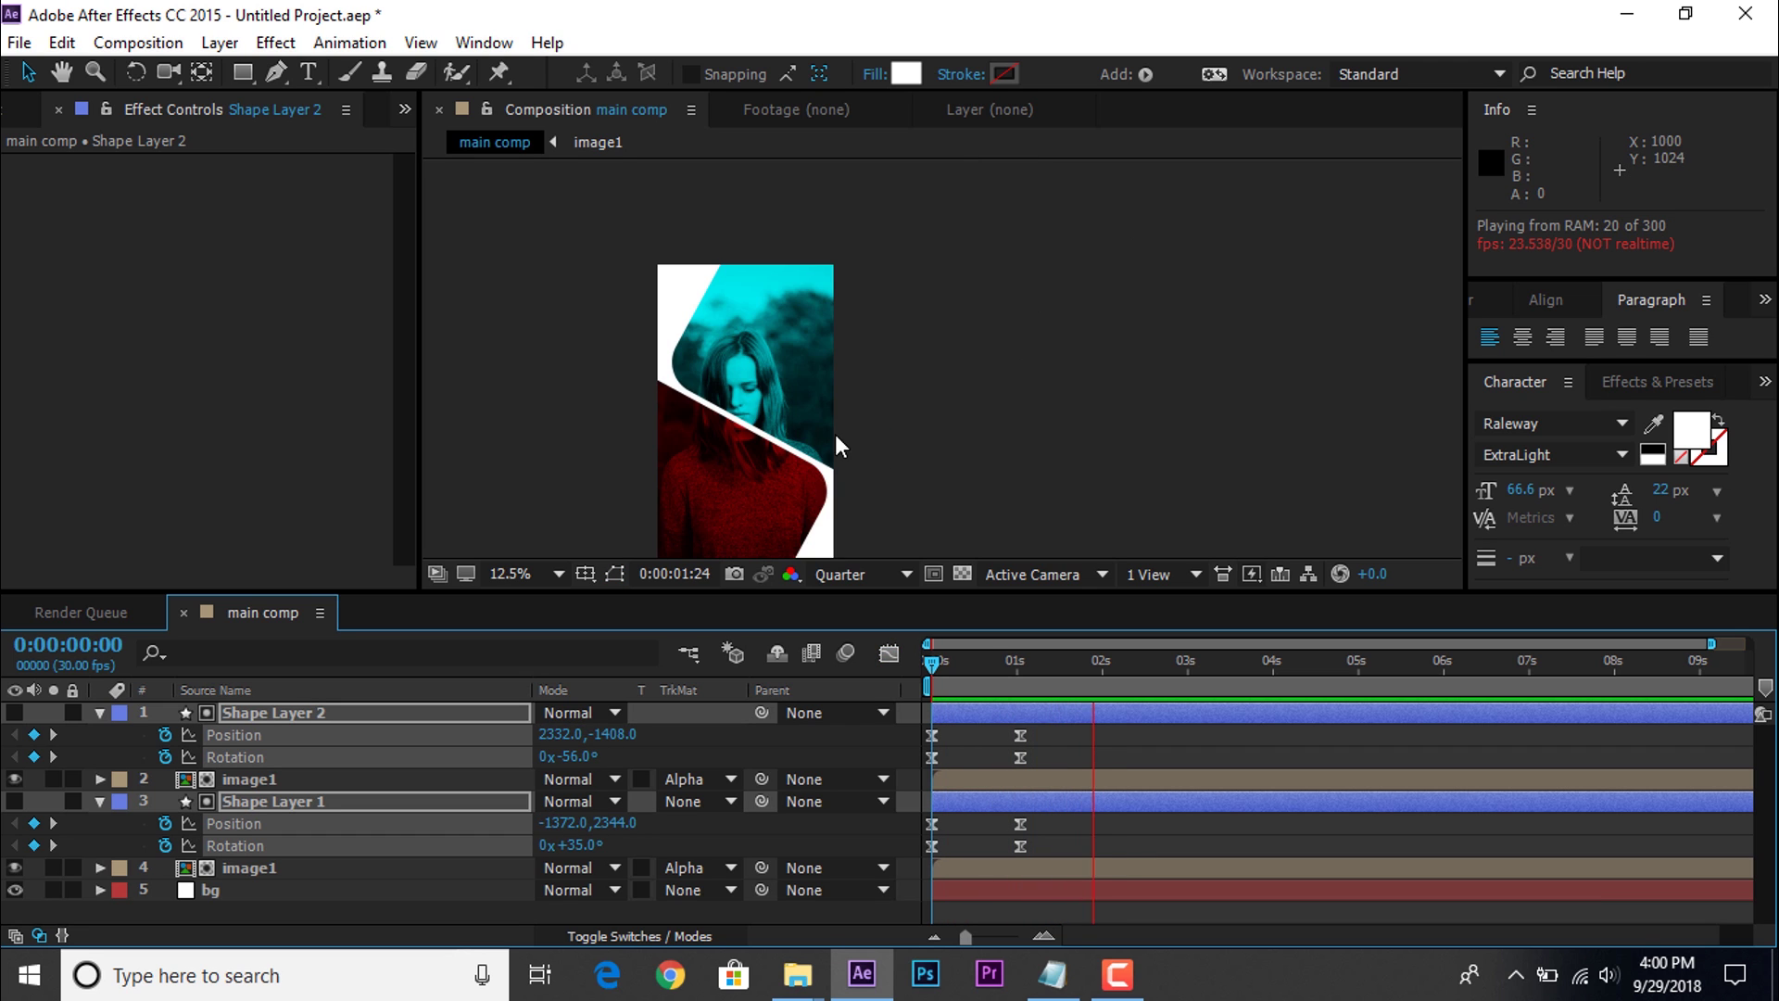
key(space)
key(space)
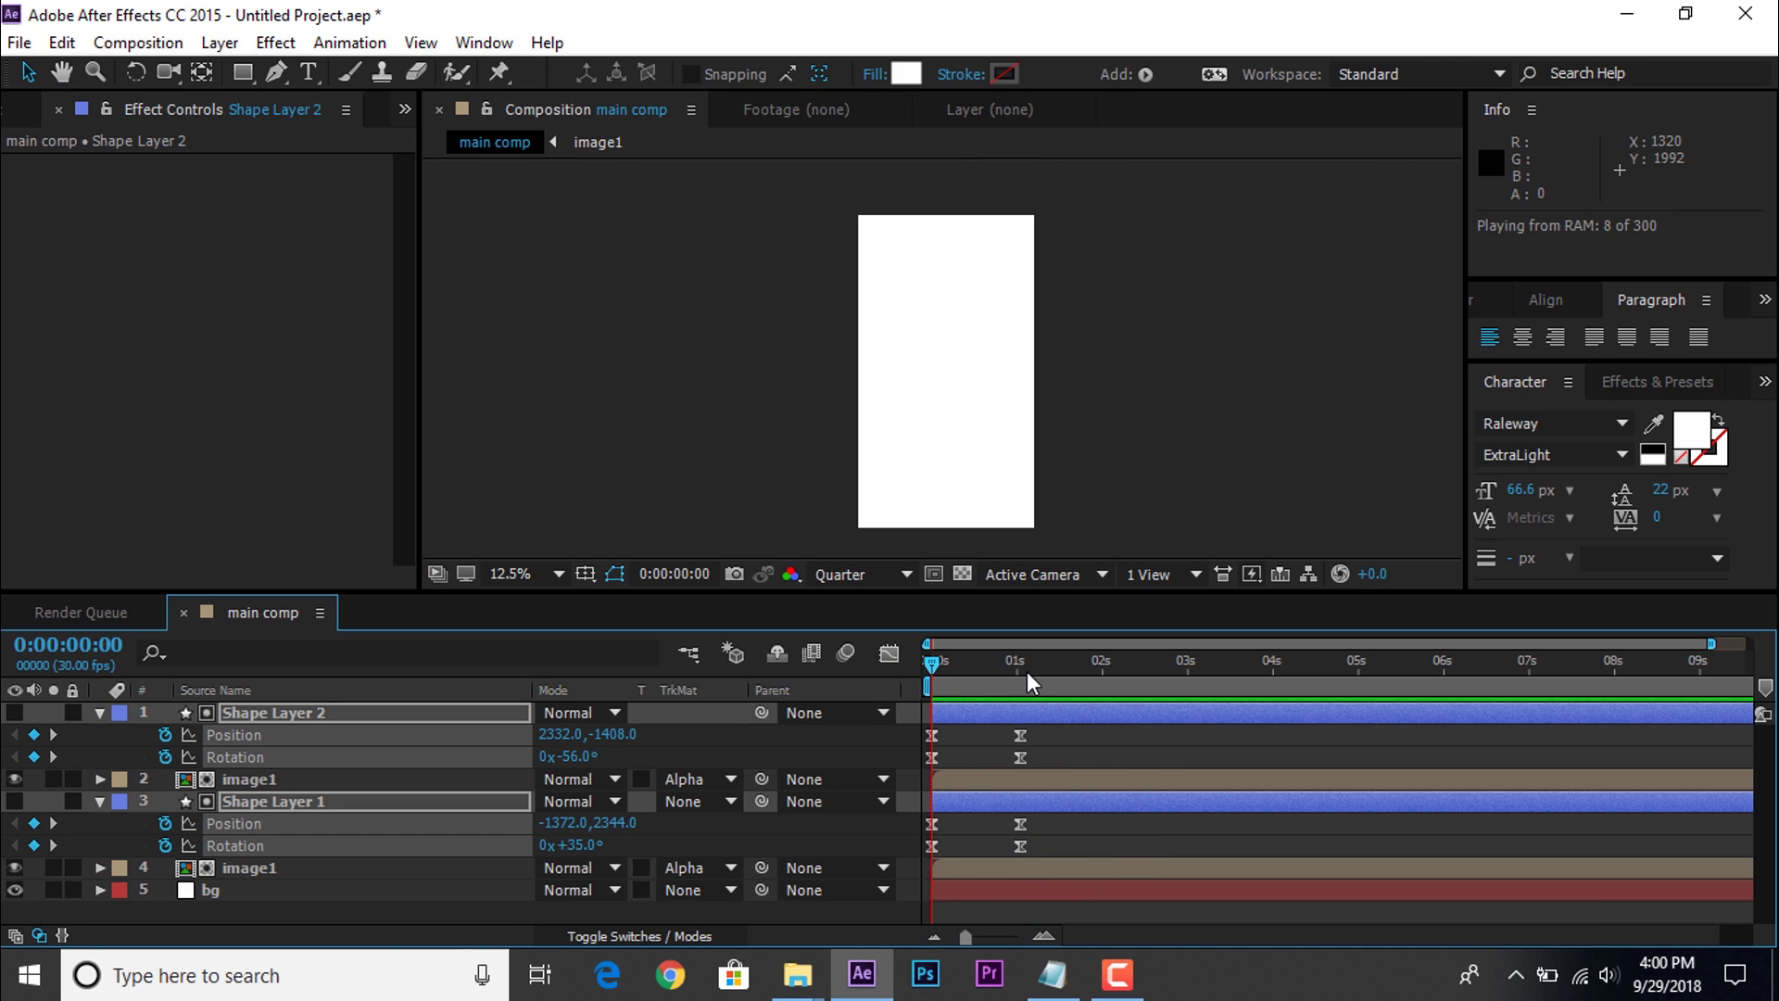
key(space)
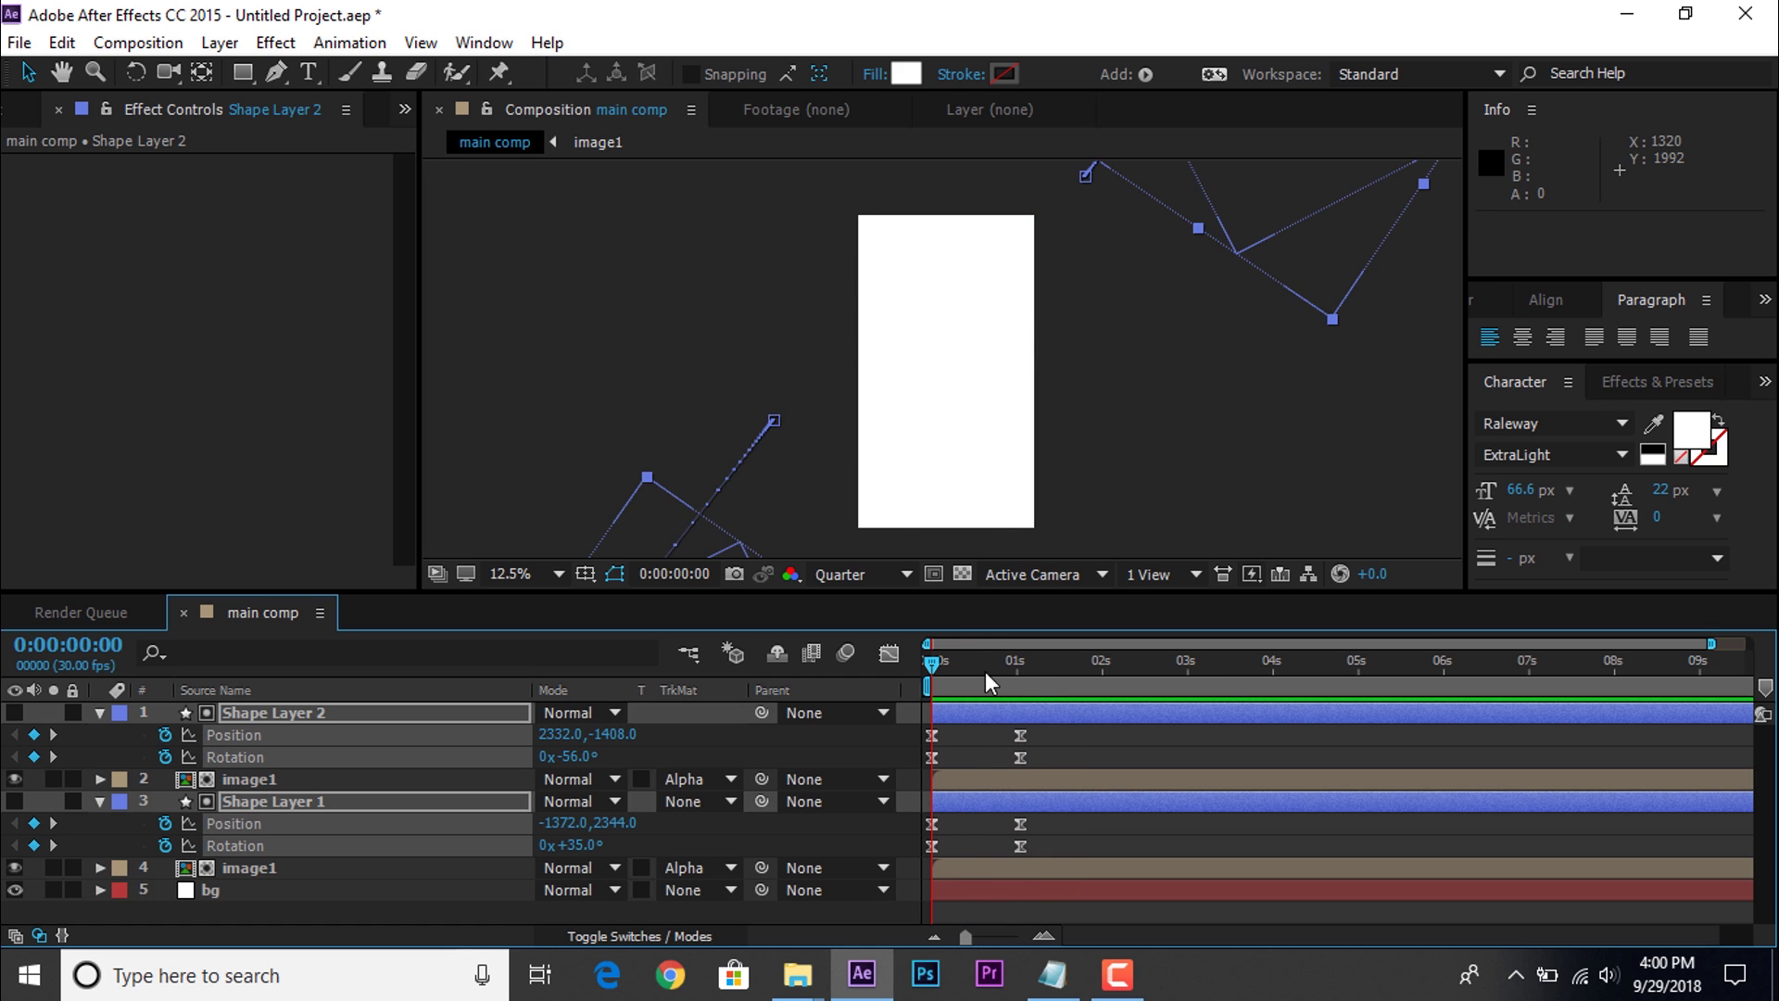
key(space)
key(space)
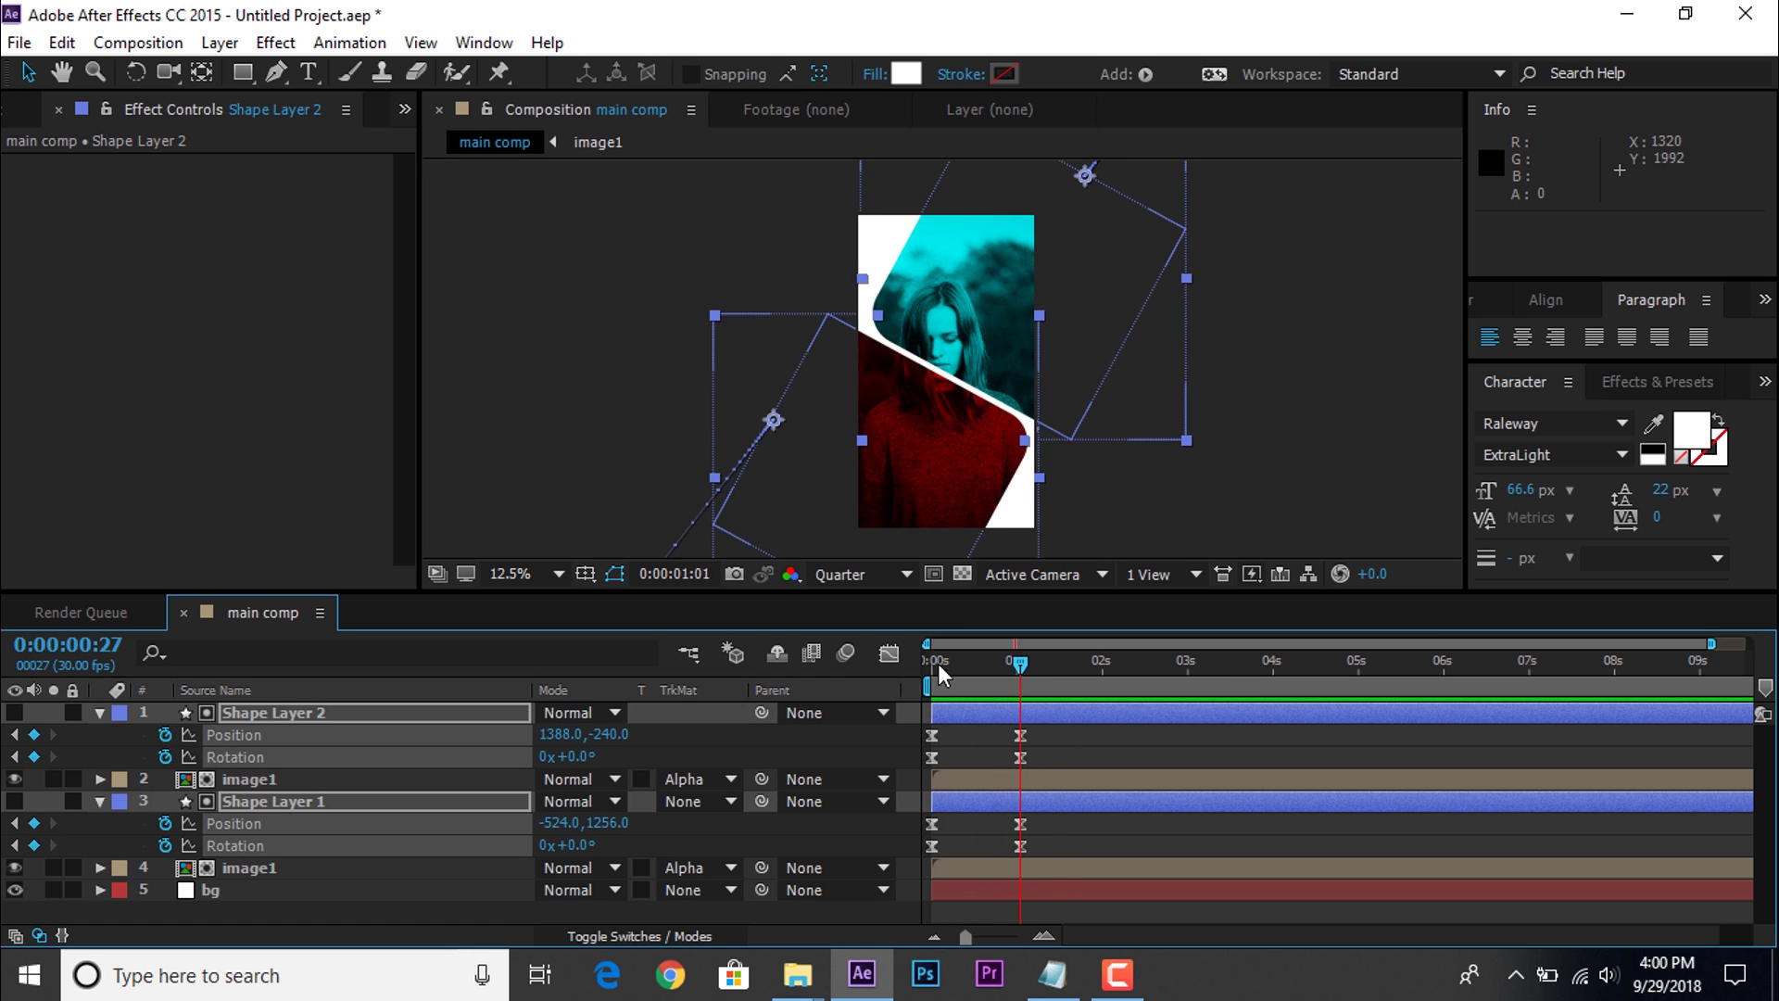
Step: Collapse the shape layers' properties and add a null object to the main comp
click(99, 712)
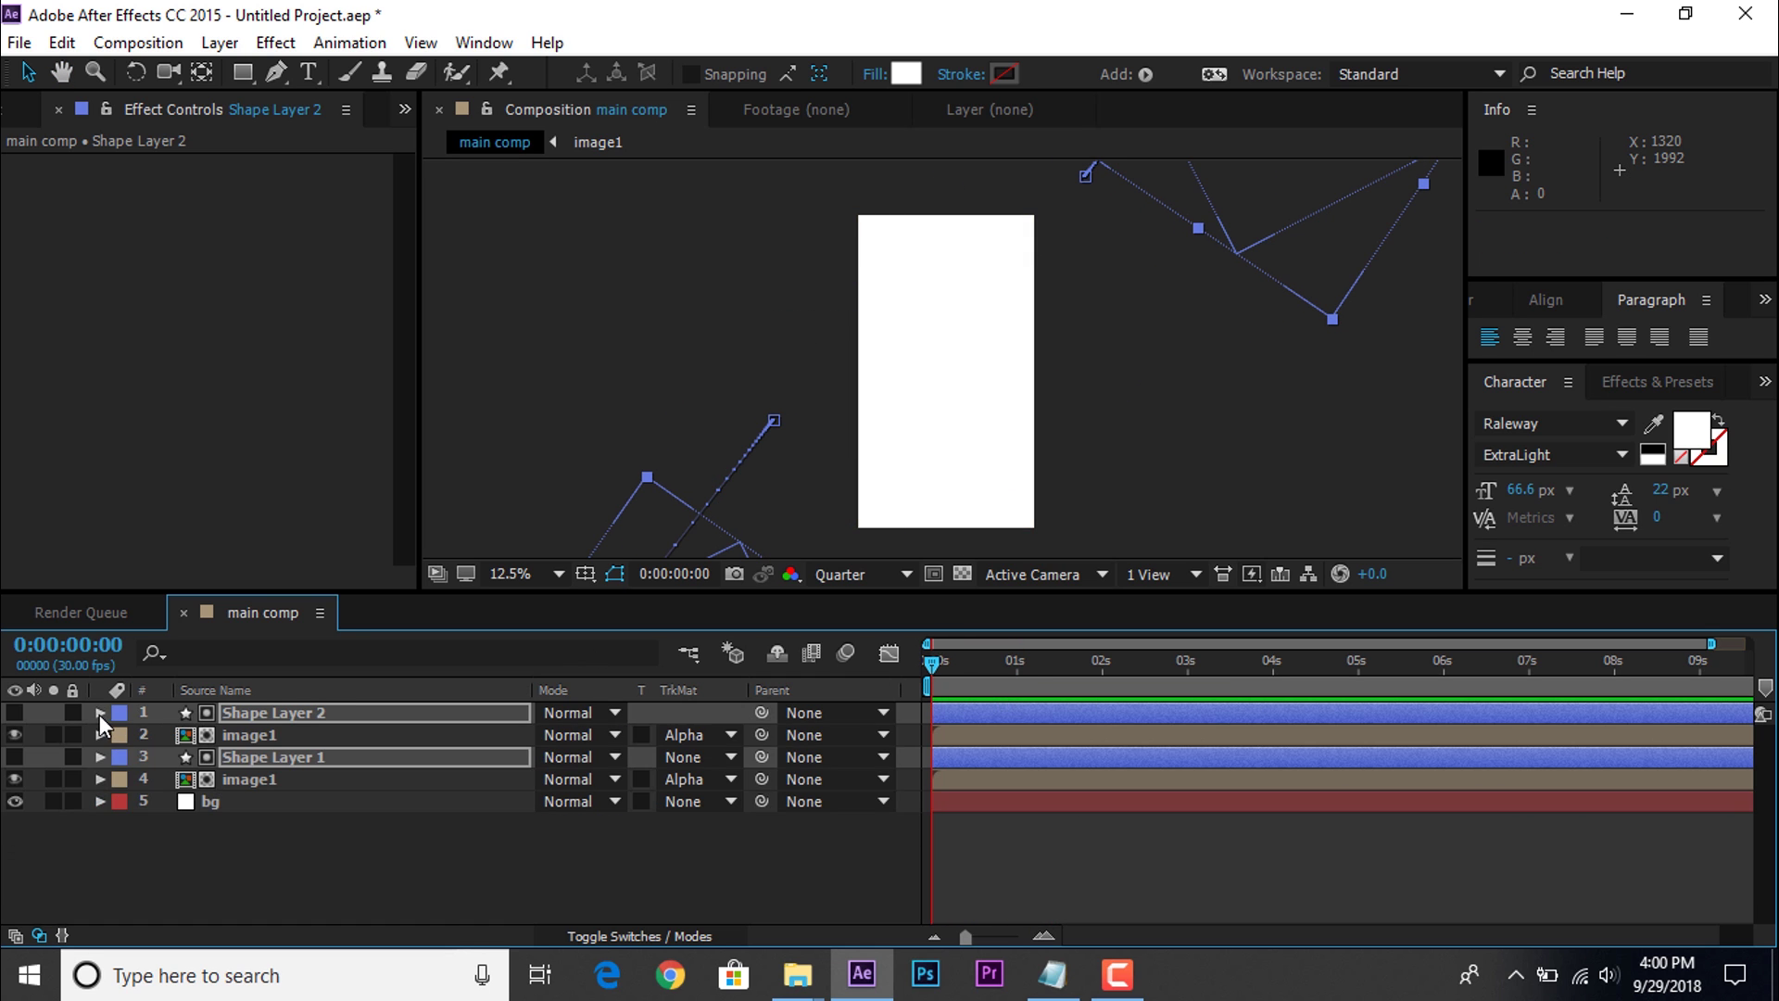
click(464, 882)
right_click(696, 837)
mouse_move(810, 589)
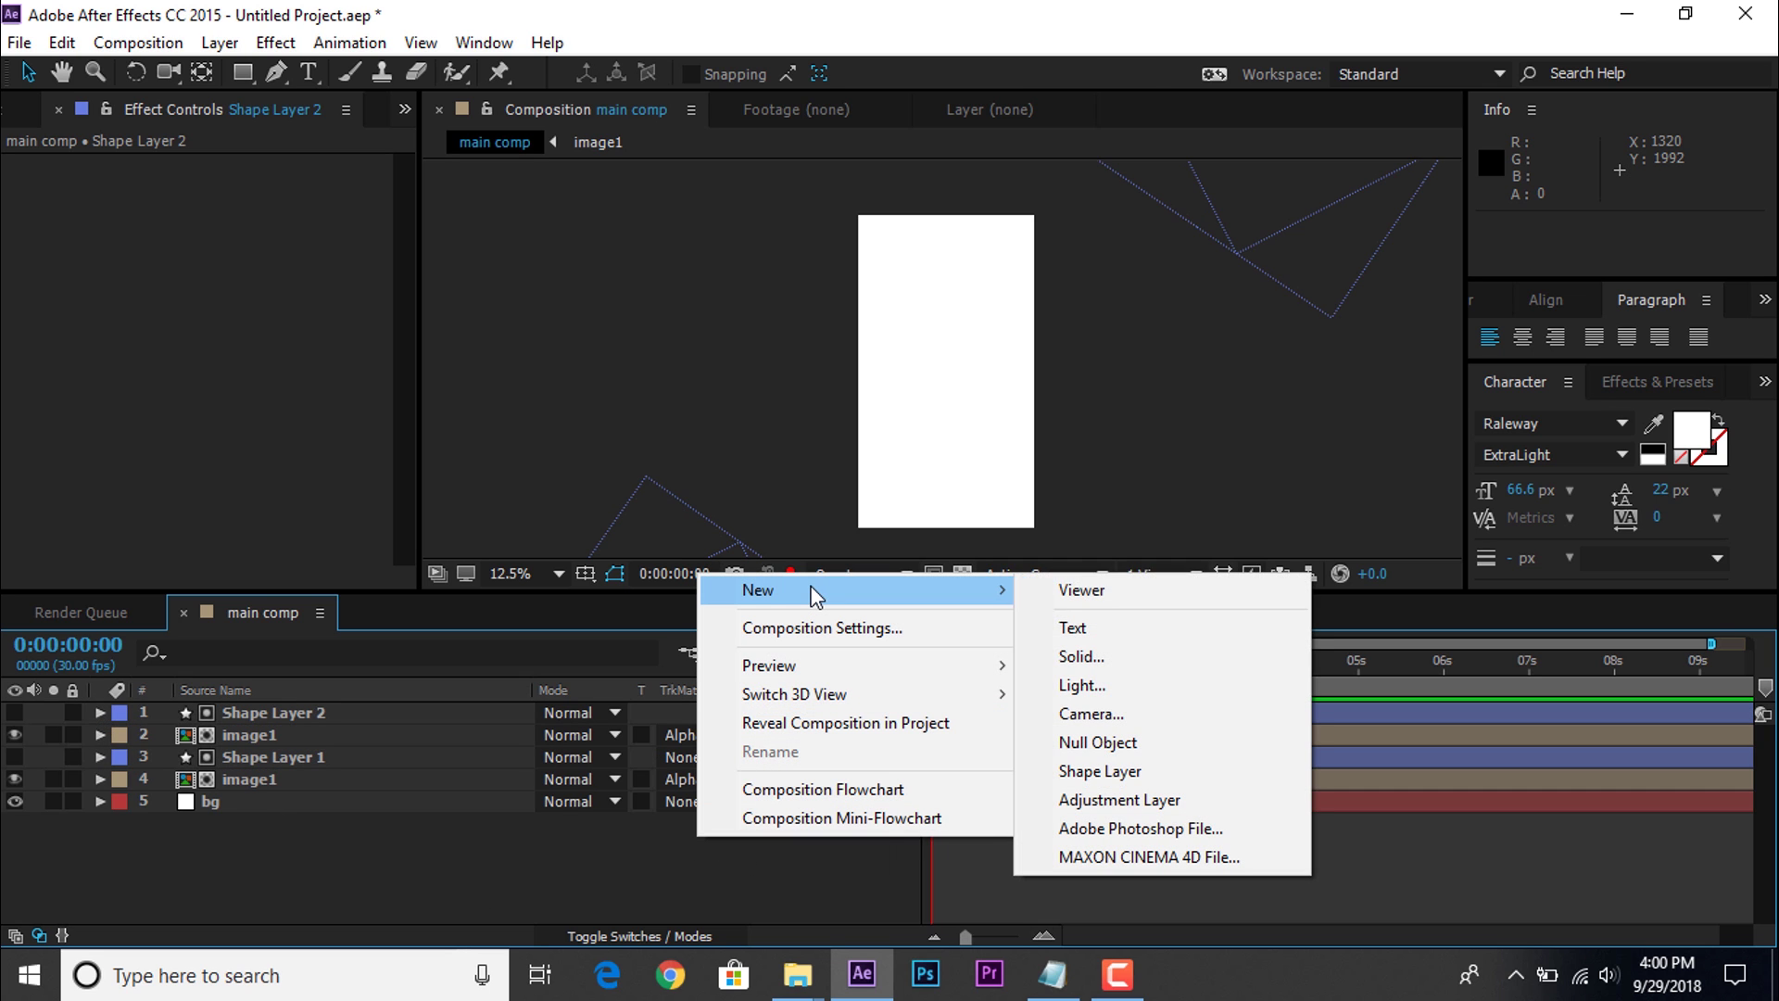
click(1104, 743)
click(354, 872)
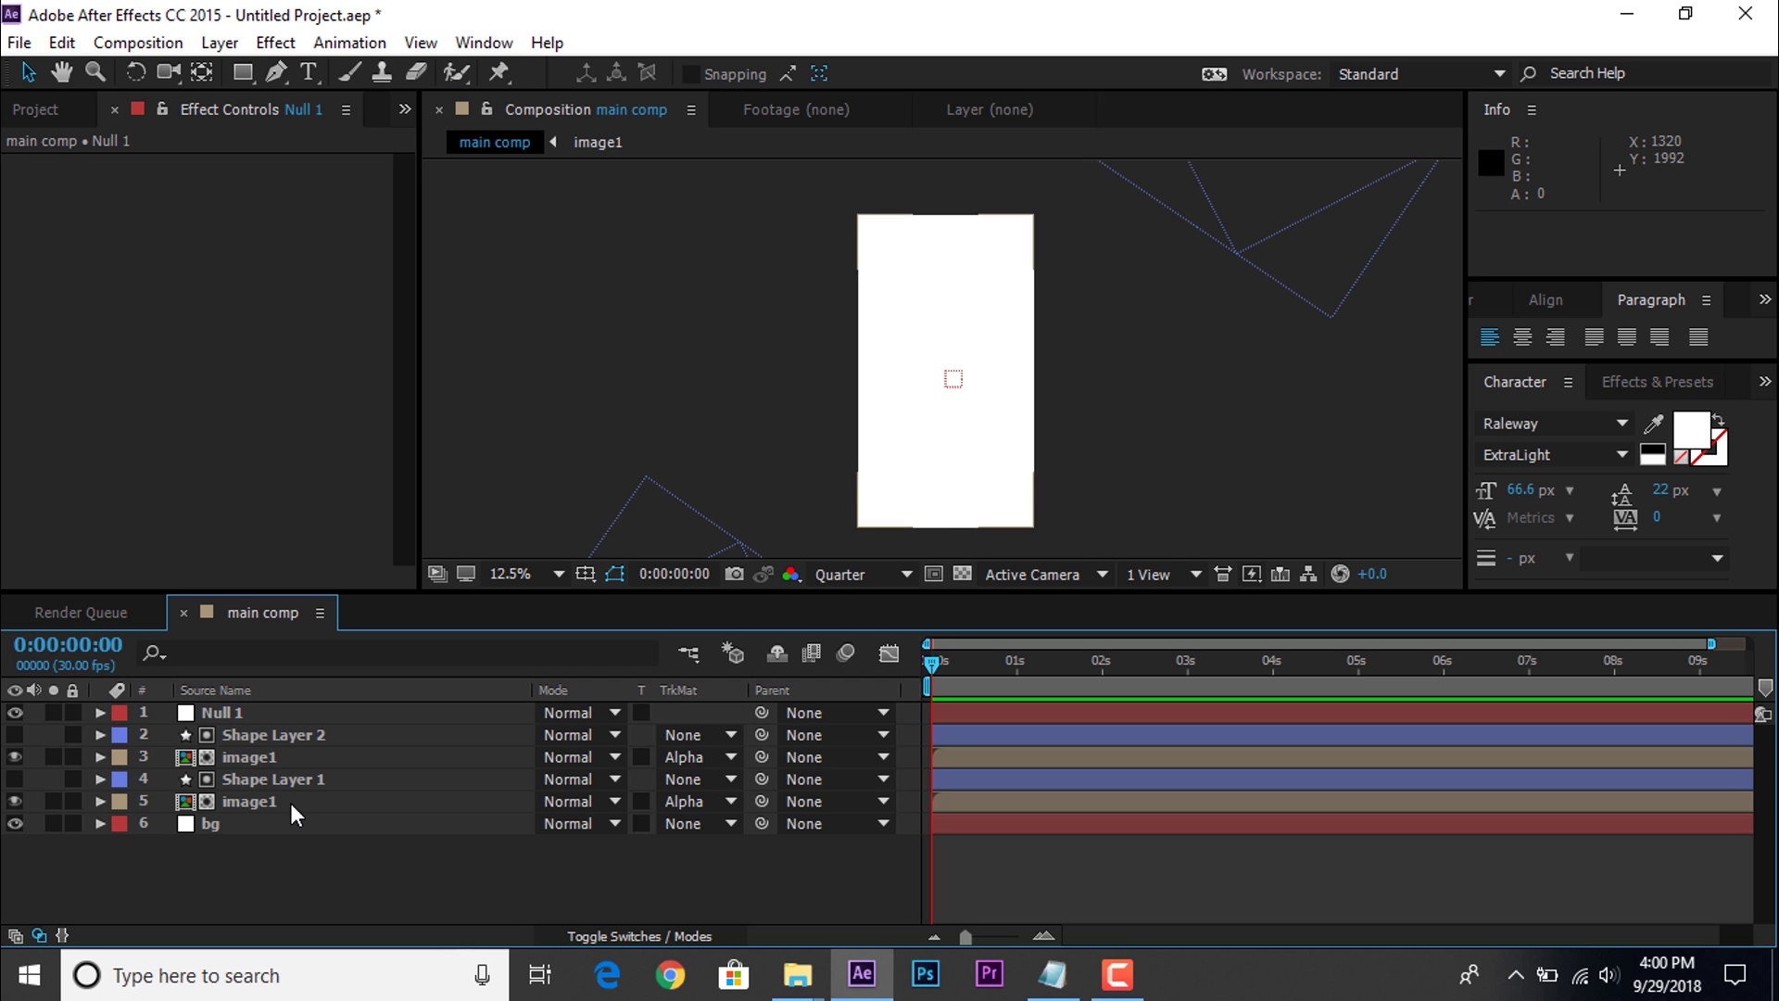
Step: Parent both image1 layers to Null 1
click(290, 803)
ctrl+click(272, 756)
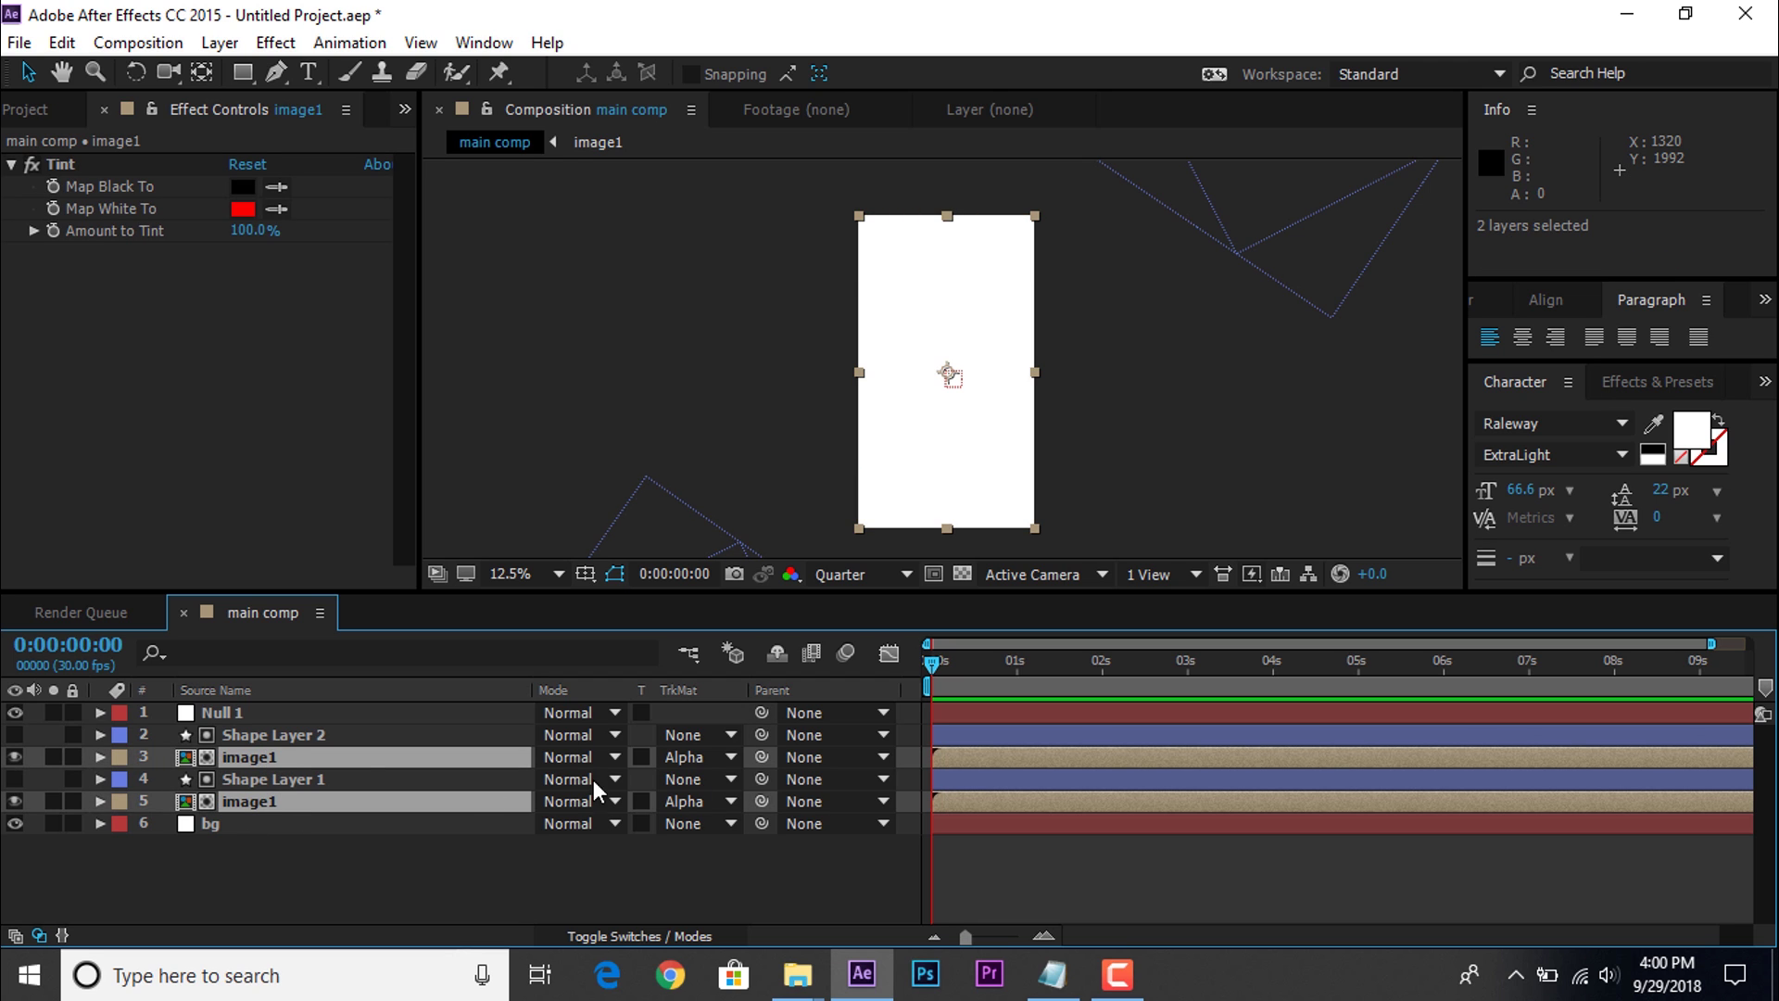
drag(762, 757, 223, 712)
click(341, 892)
Step: Keyframe Null 1's scale from 100% at 0:00:00:00 to 110% at 0:00:05:00
click(251, 713)
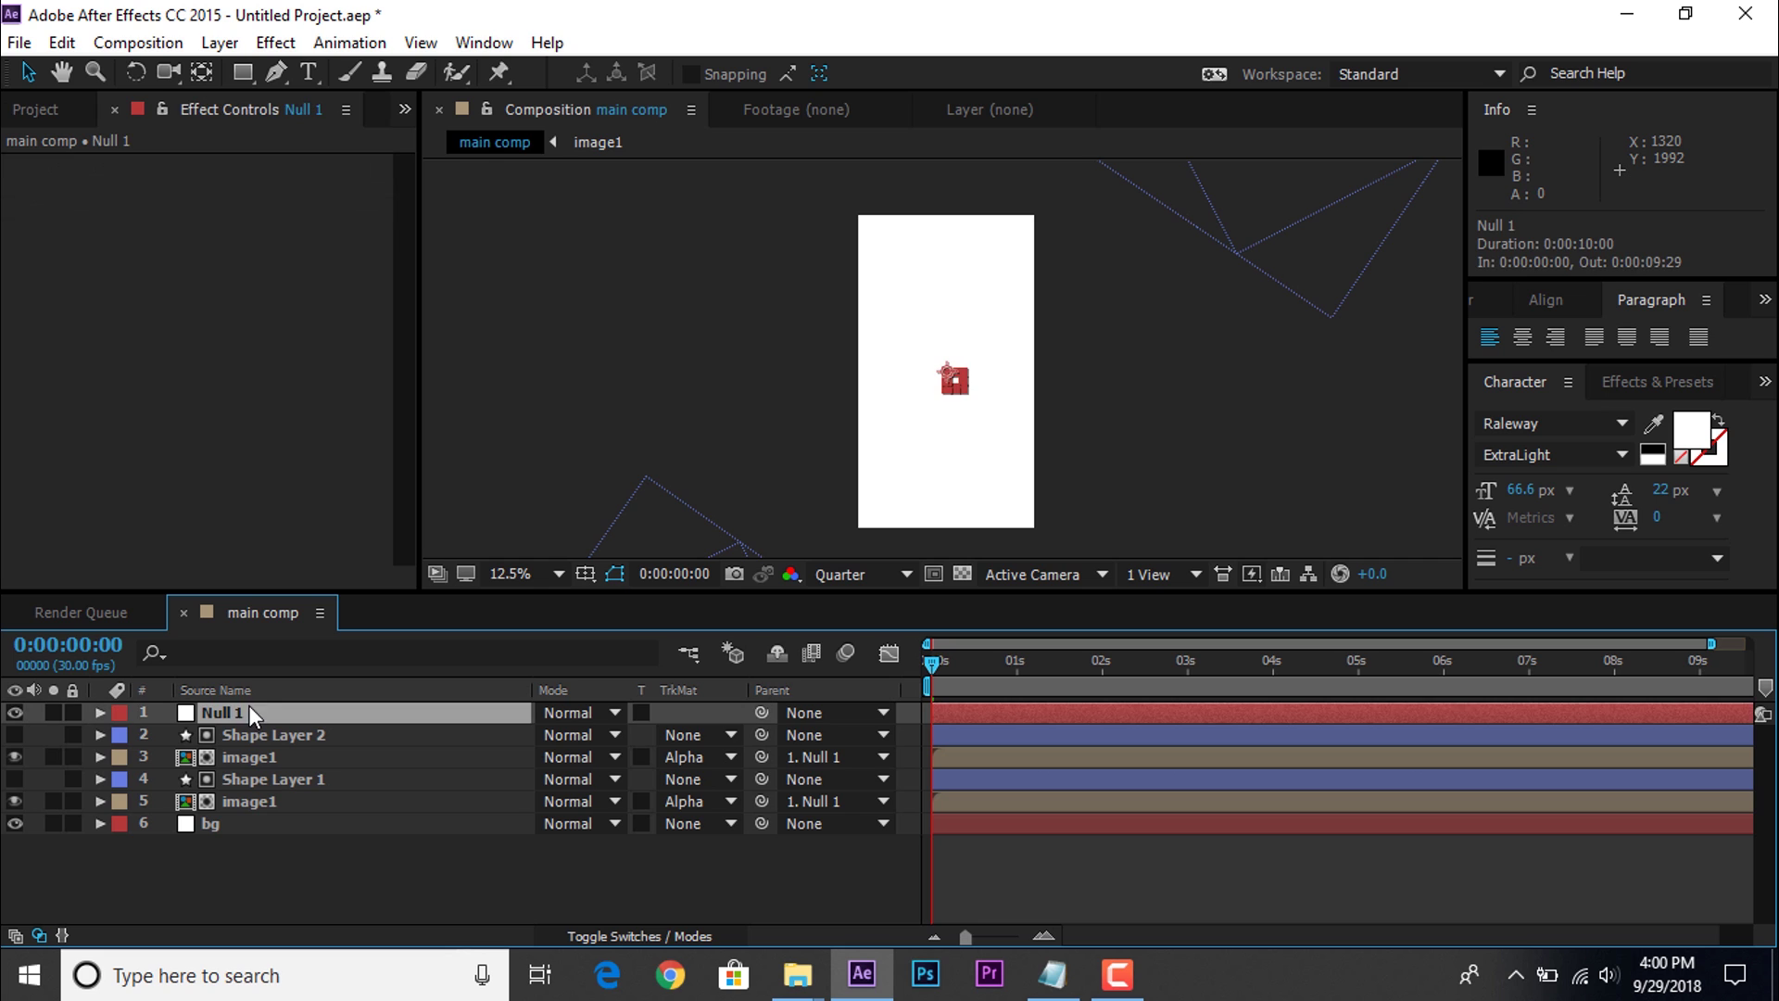
key(s)
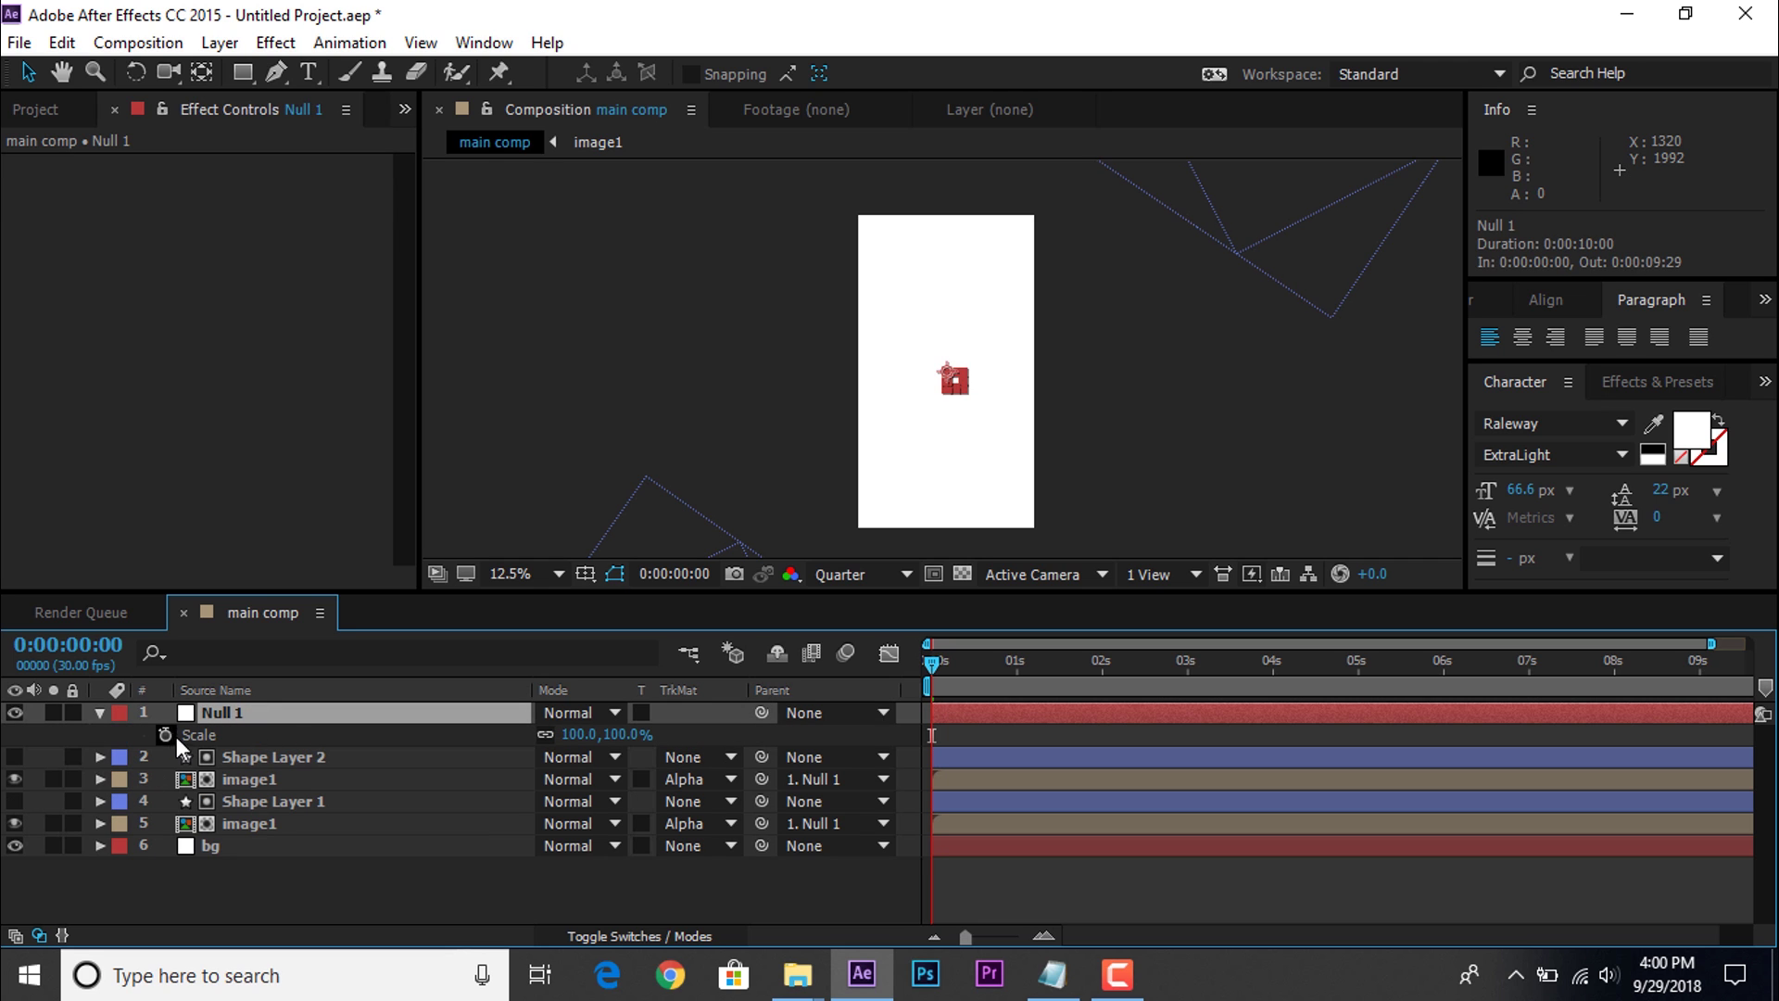
click(165, 734)
click(1360, 671)
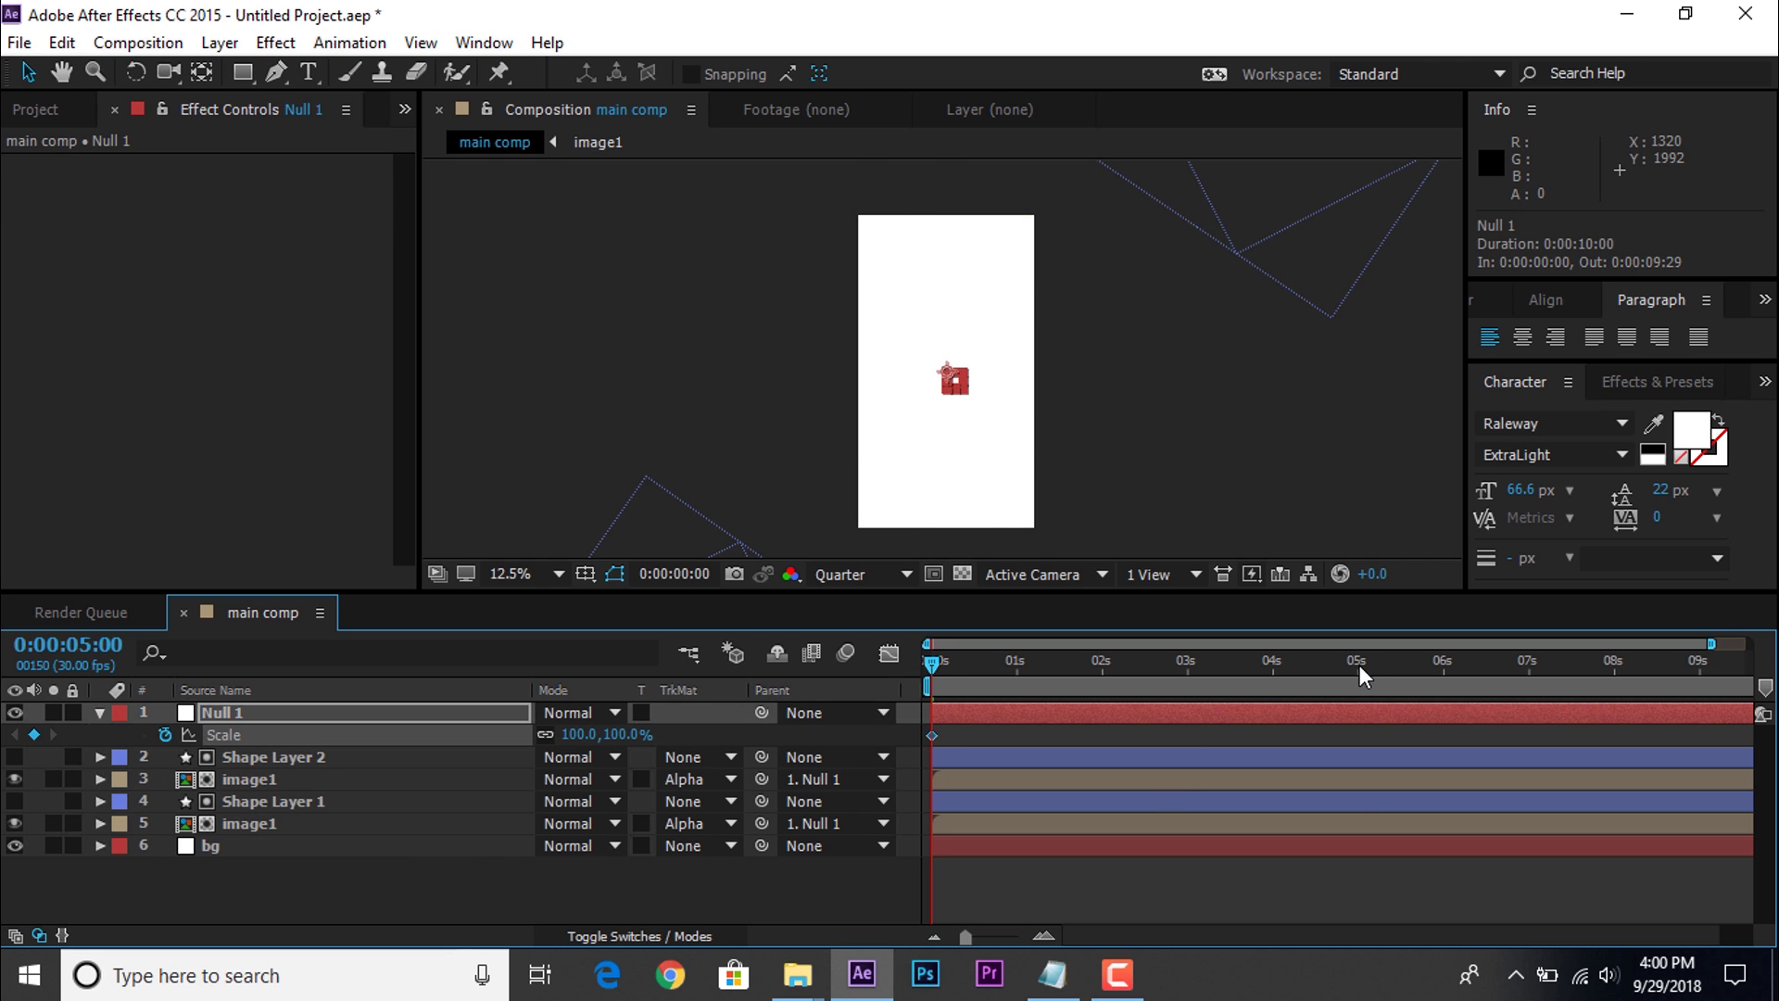
click(619, 735)
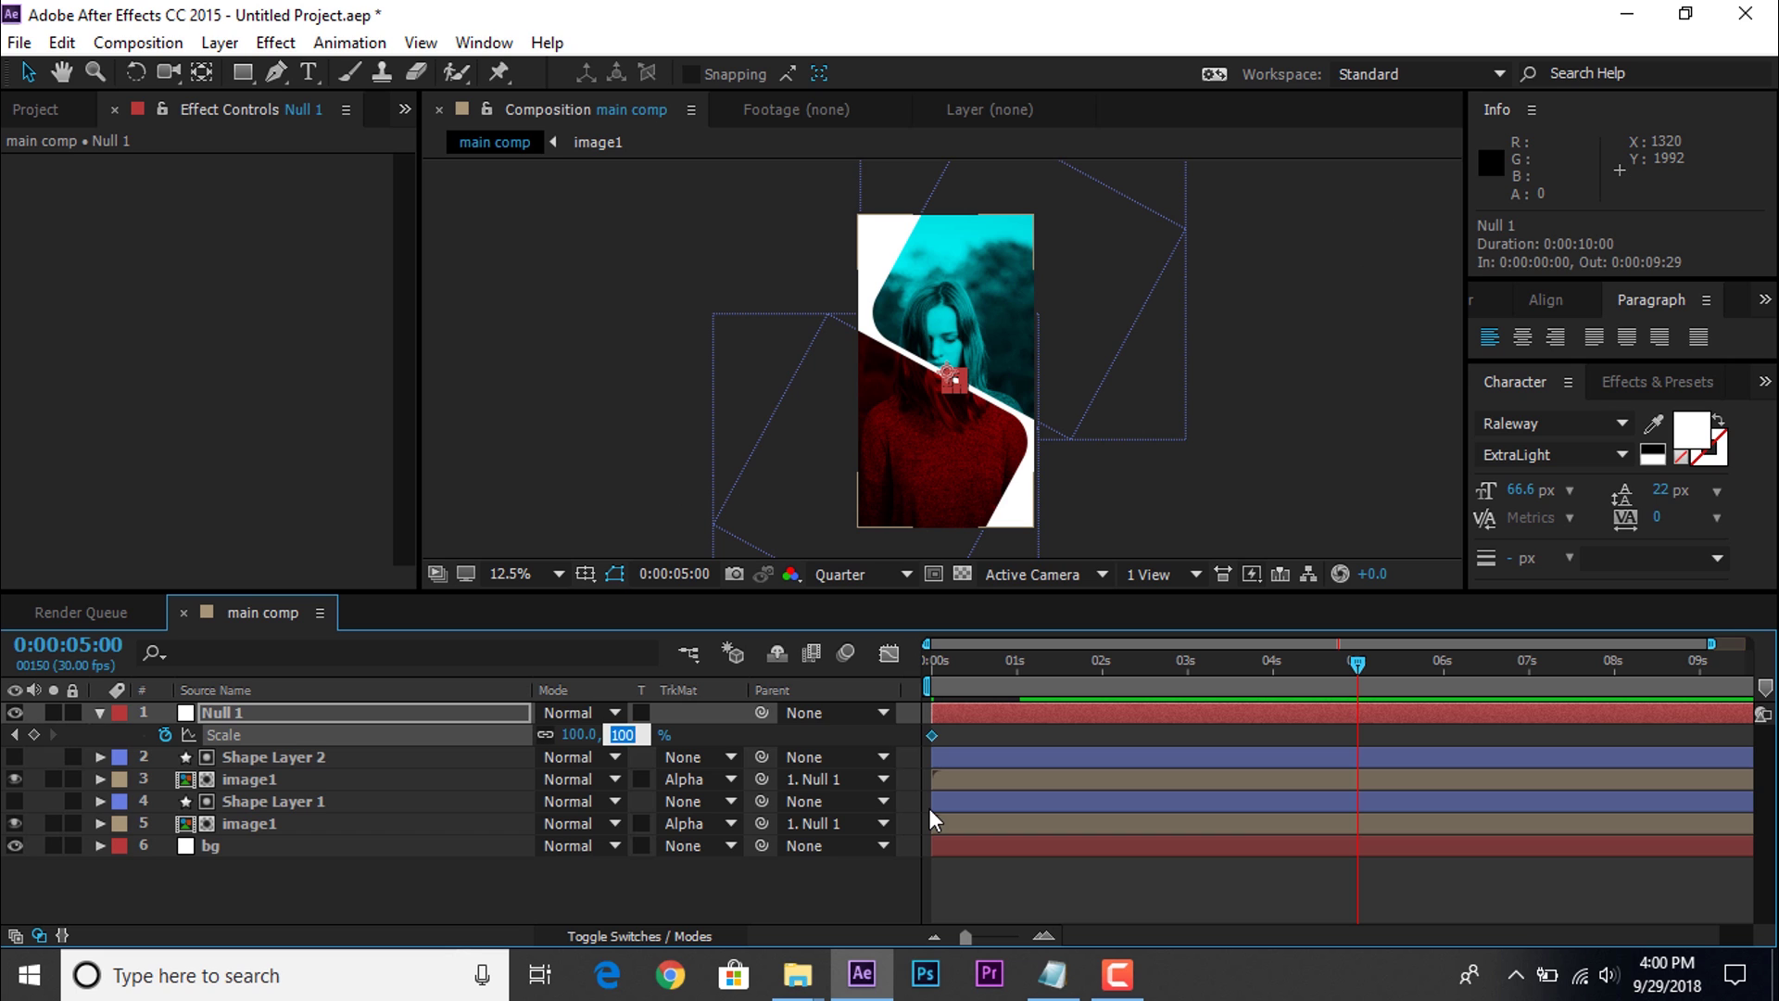
key(Return)
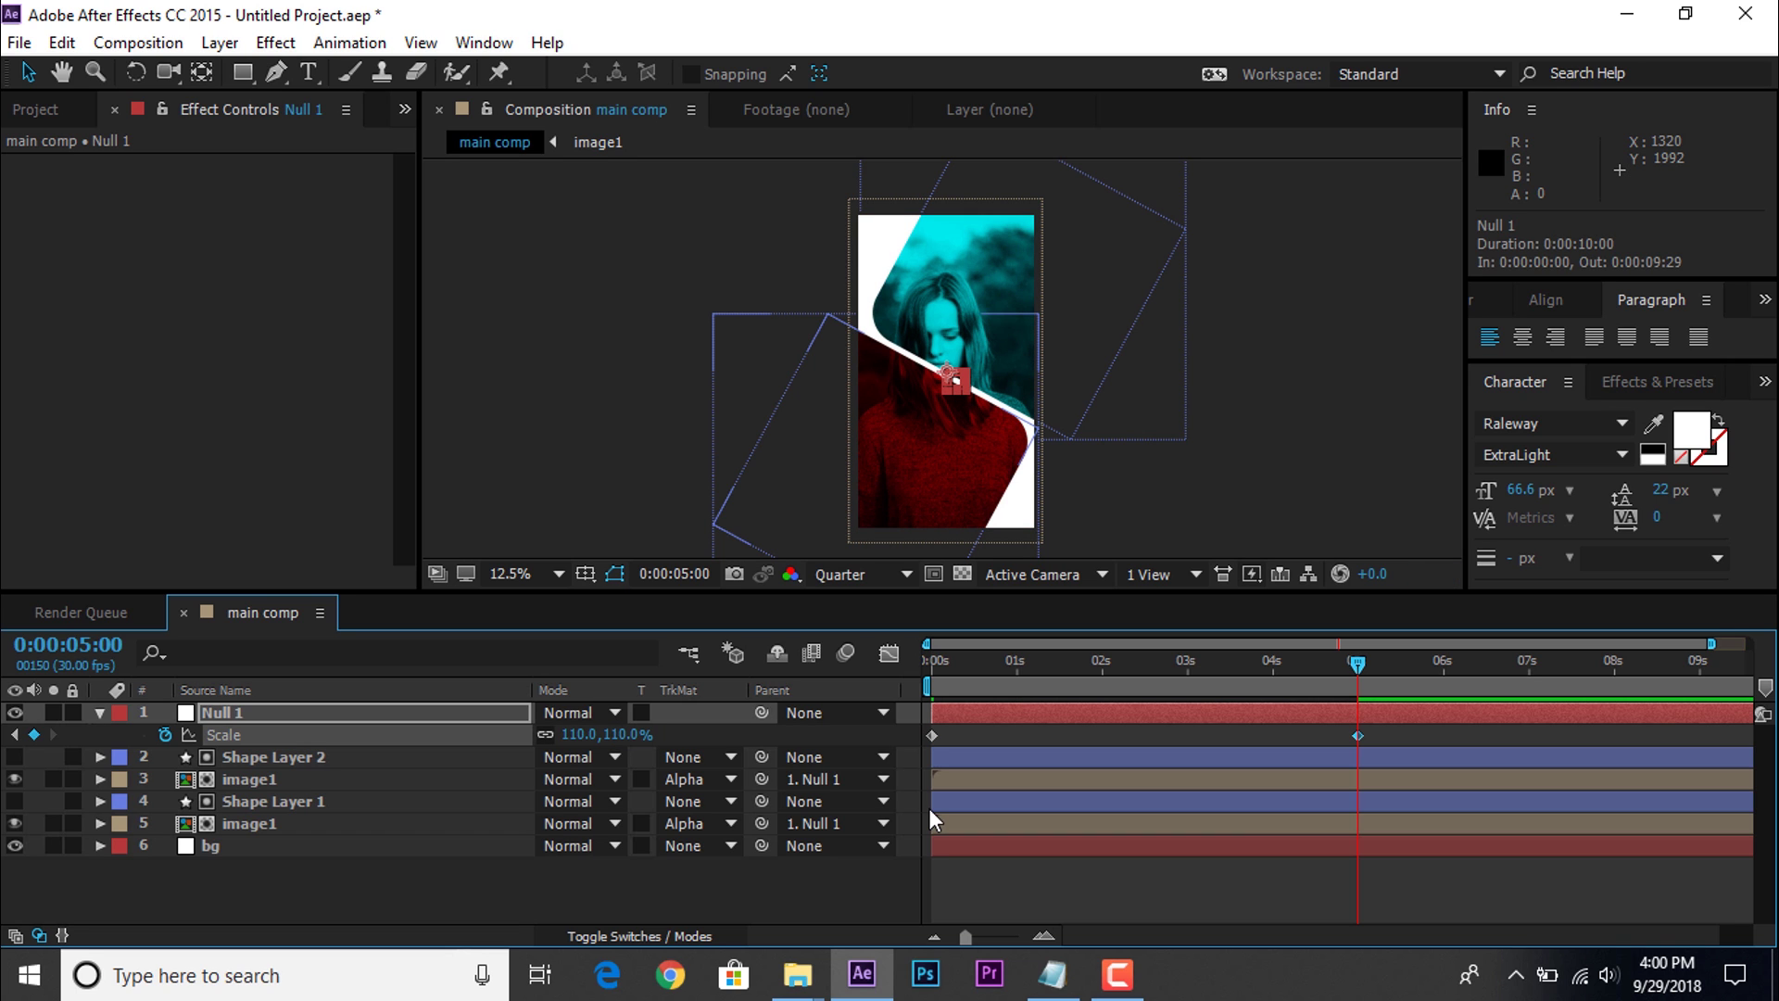
Step: Preview the slow image zoom from the start and collapse Null 1's properties
key(Home)
key(space)
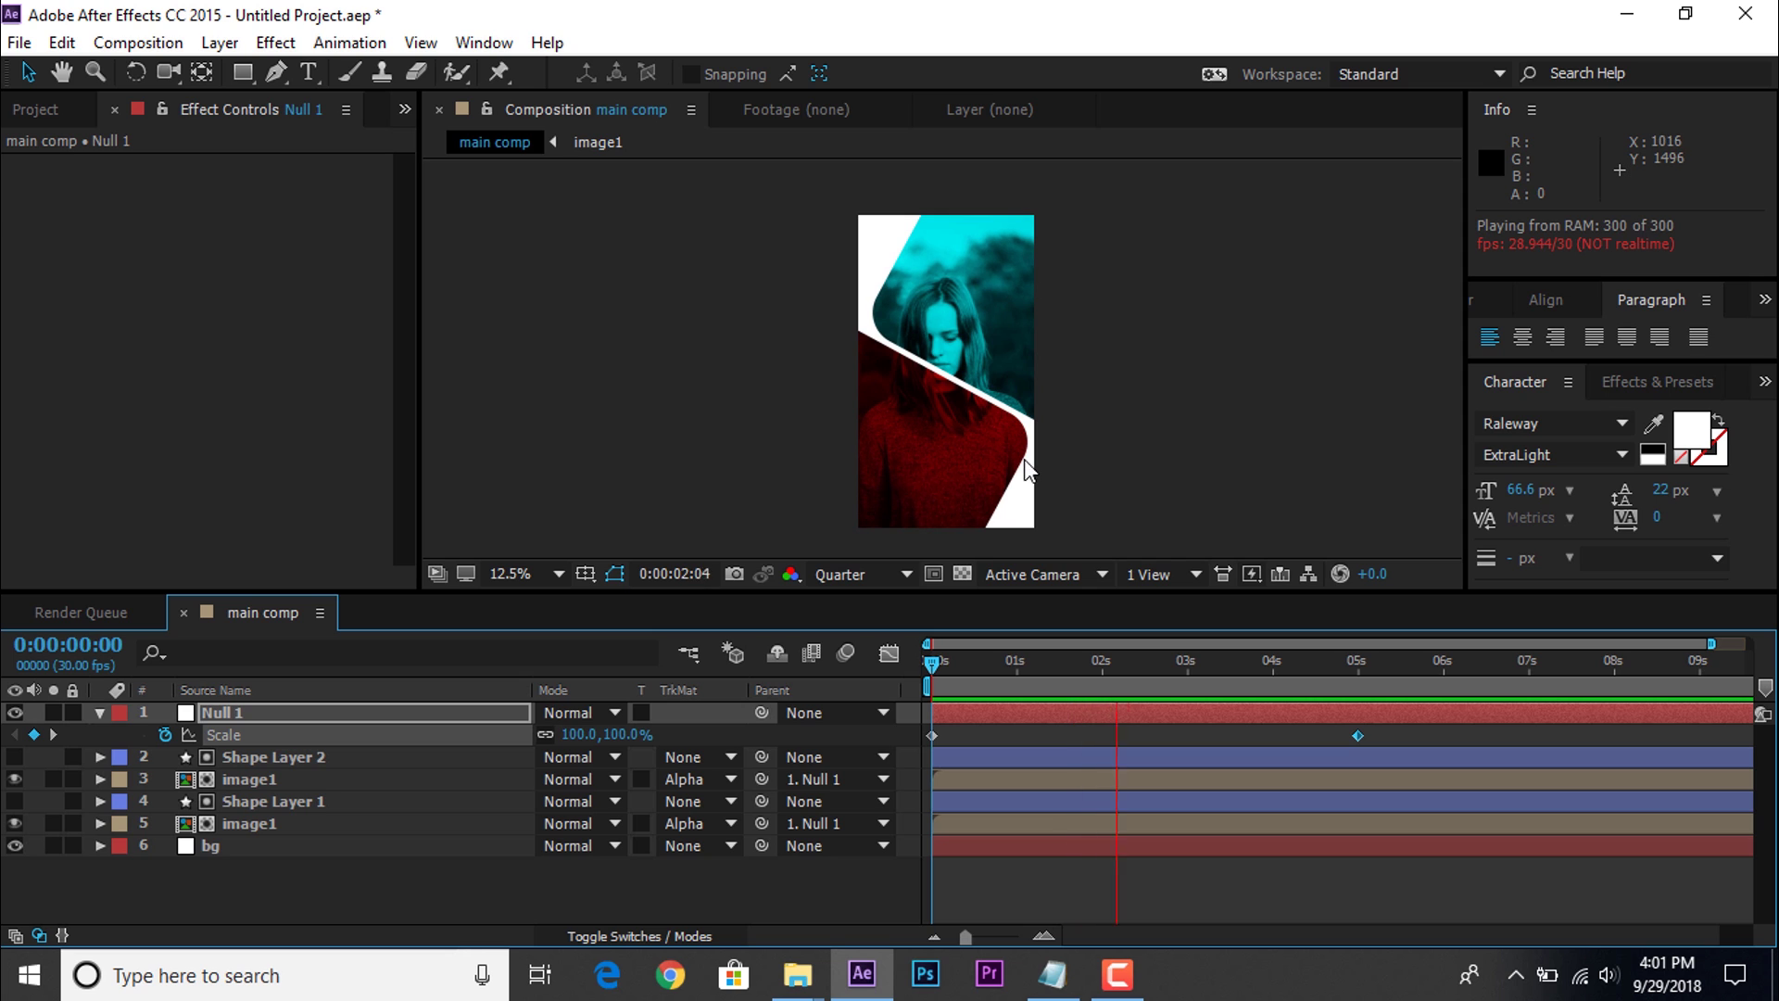
drag(1196, 669, 1034, 667)
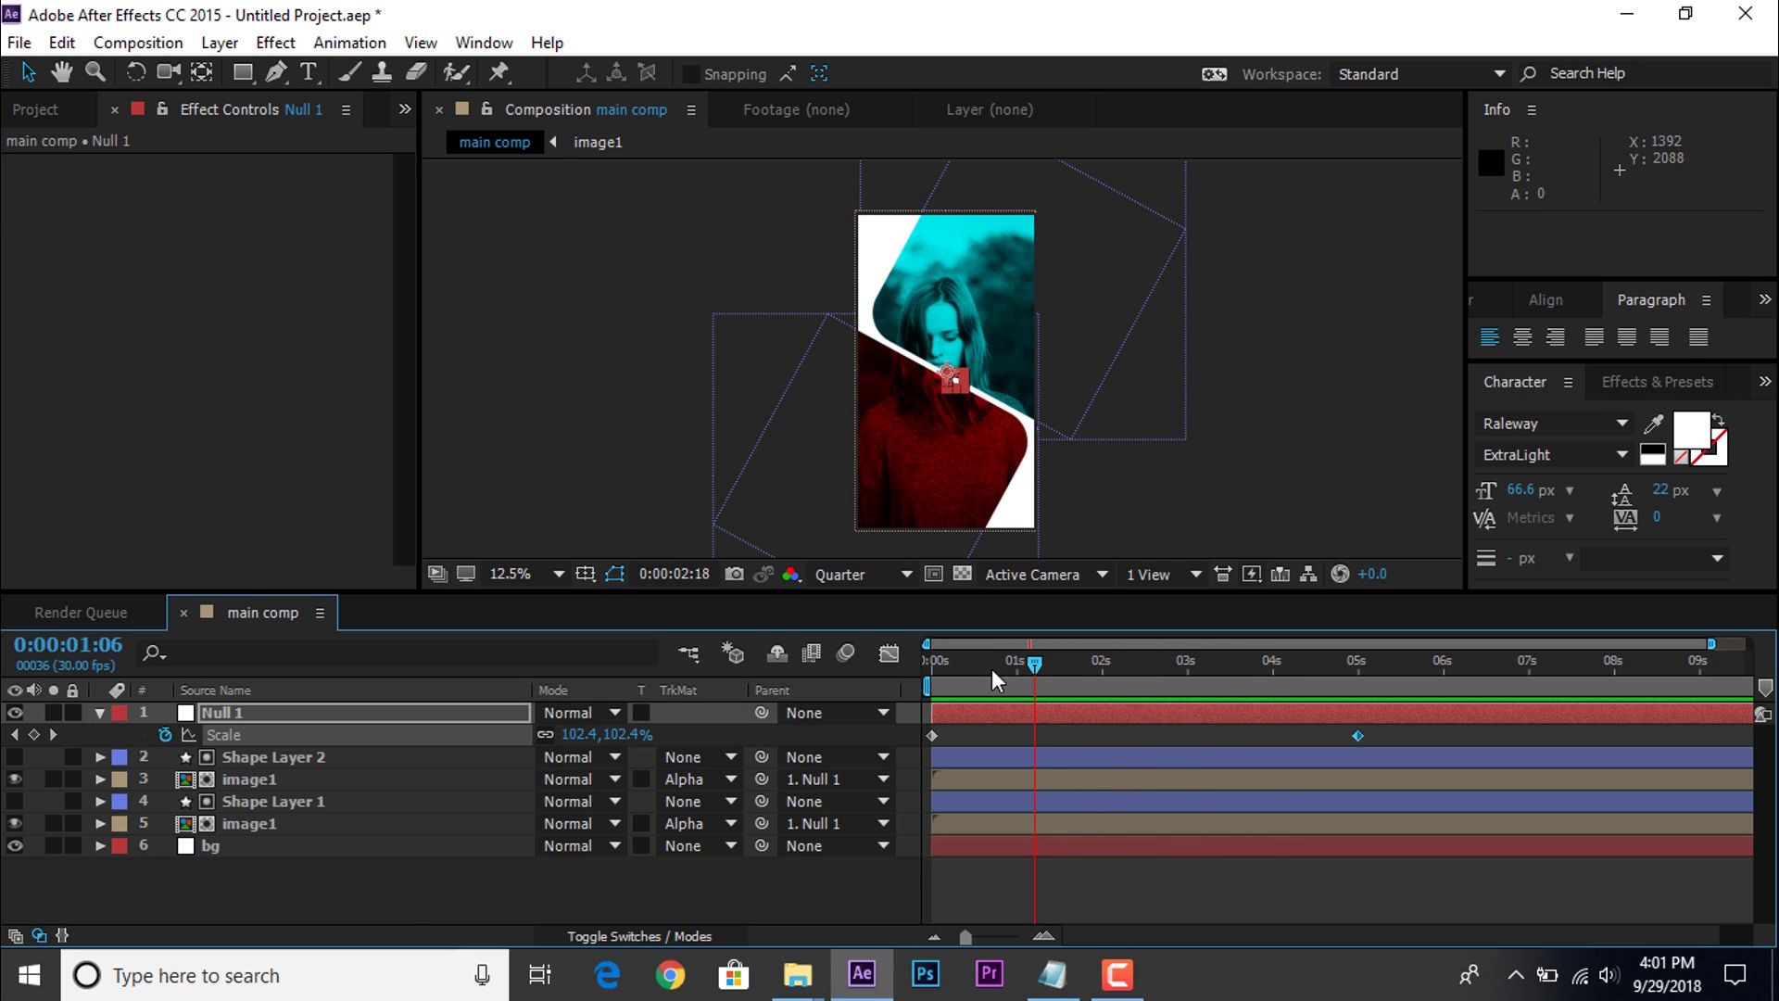
click(402, 905)
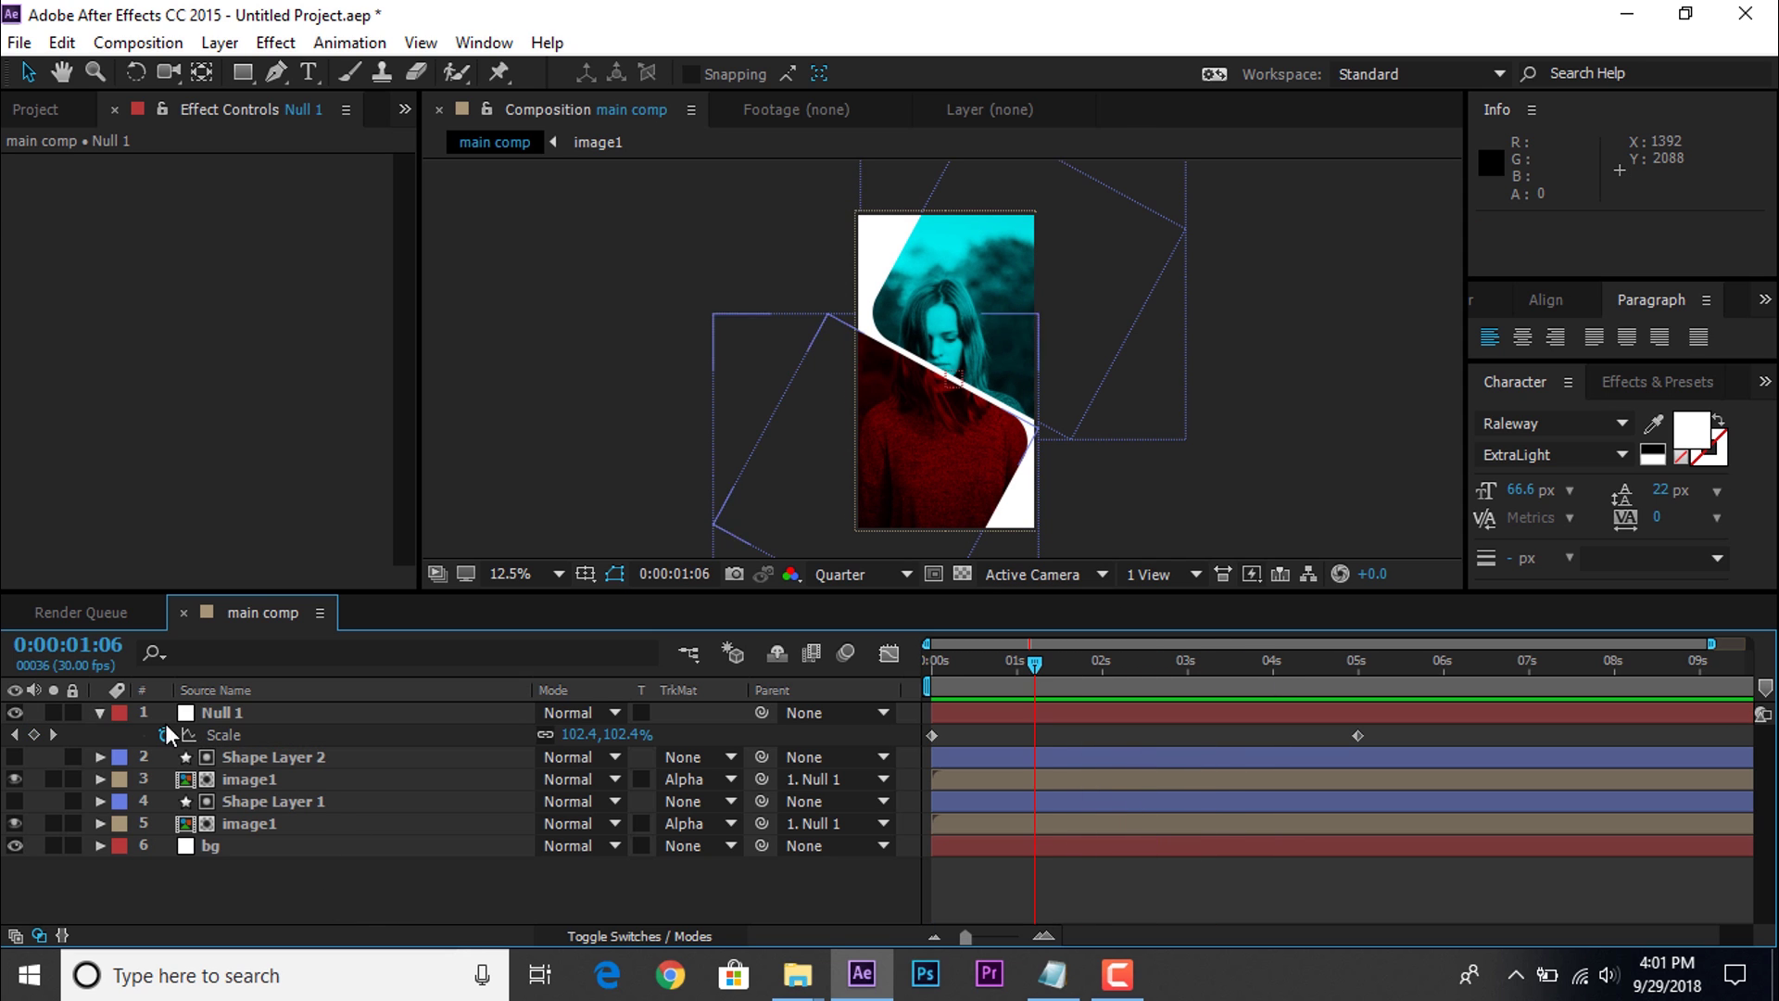
click(99, 713)
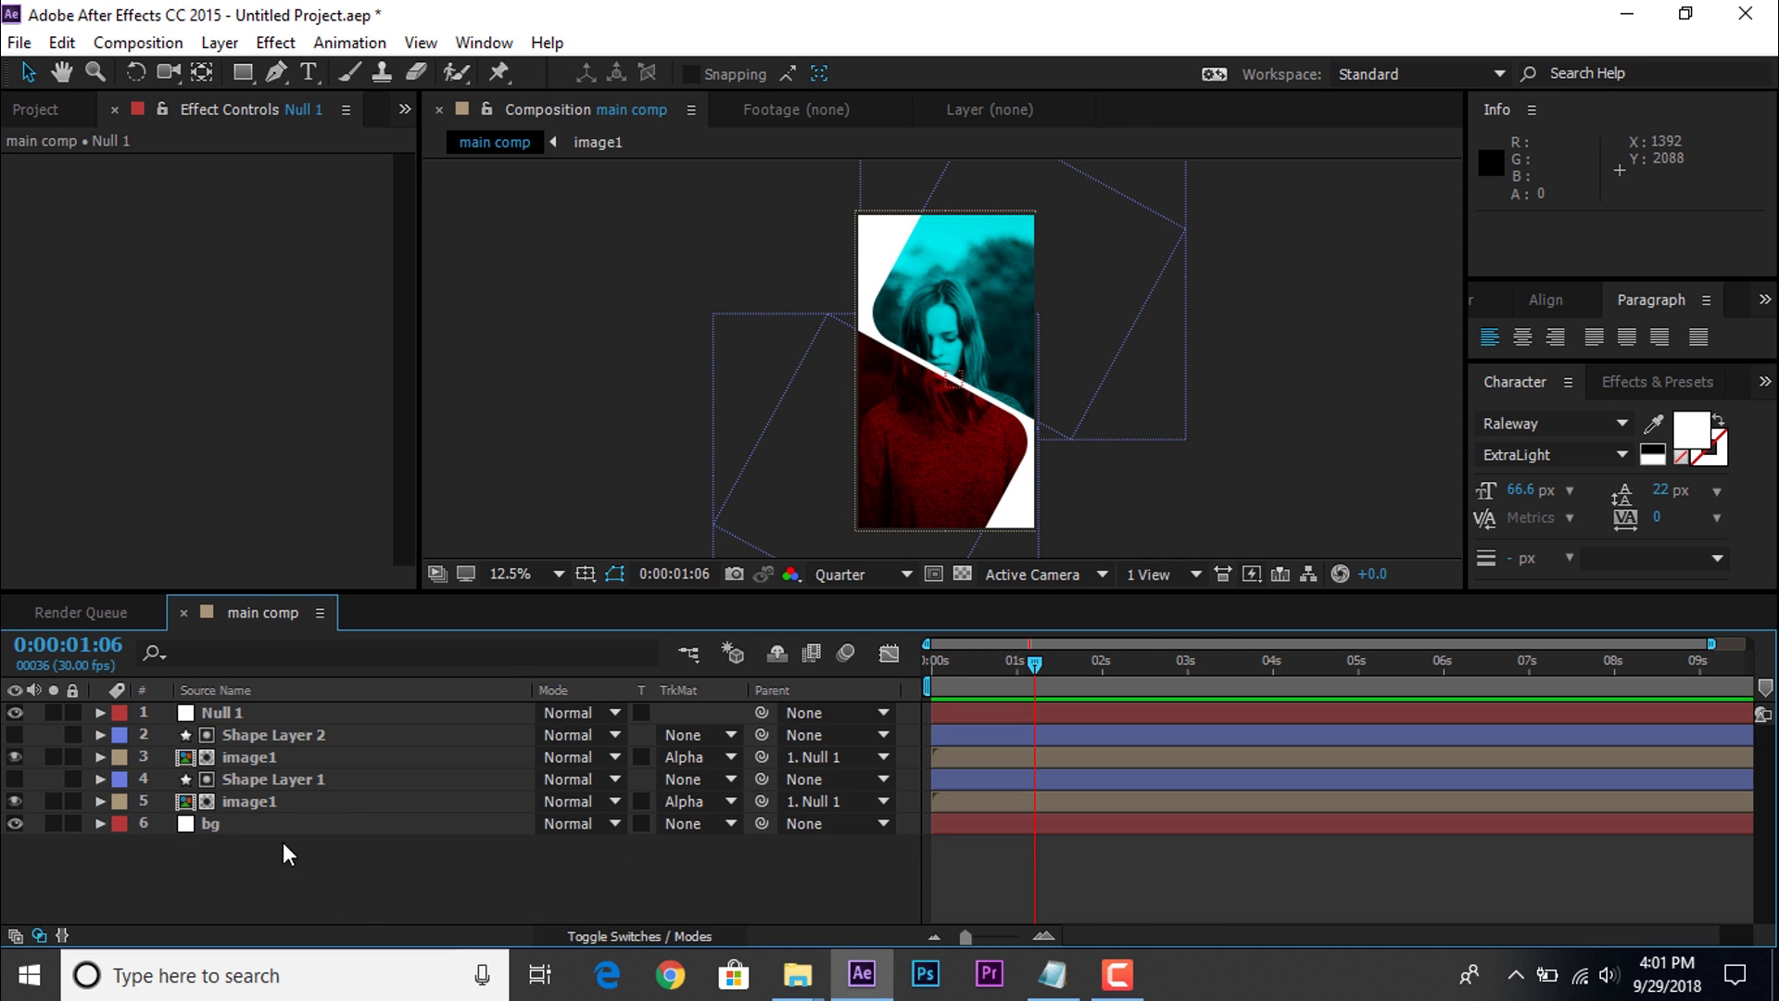
Step: Create a new 500 x 500 px composition named text1
click(41, 113)
click(86, 454)
click(81, 577)
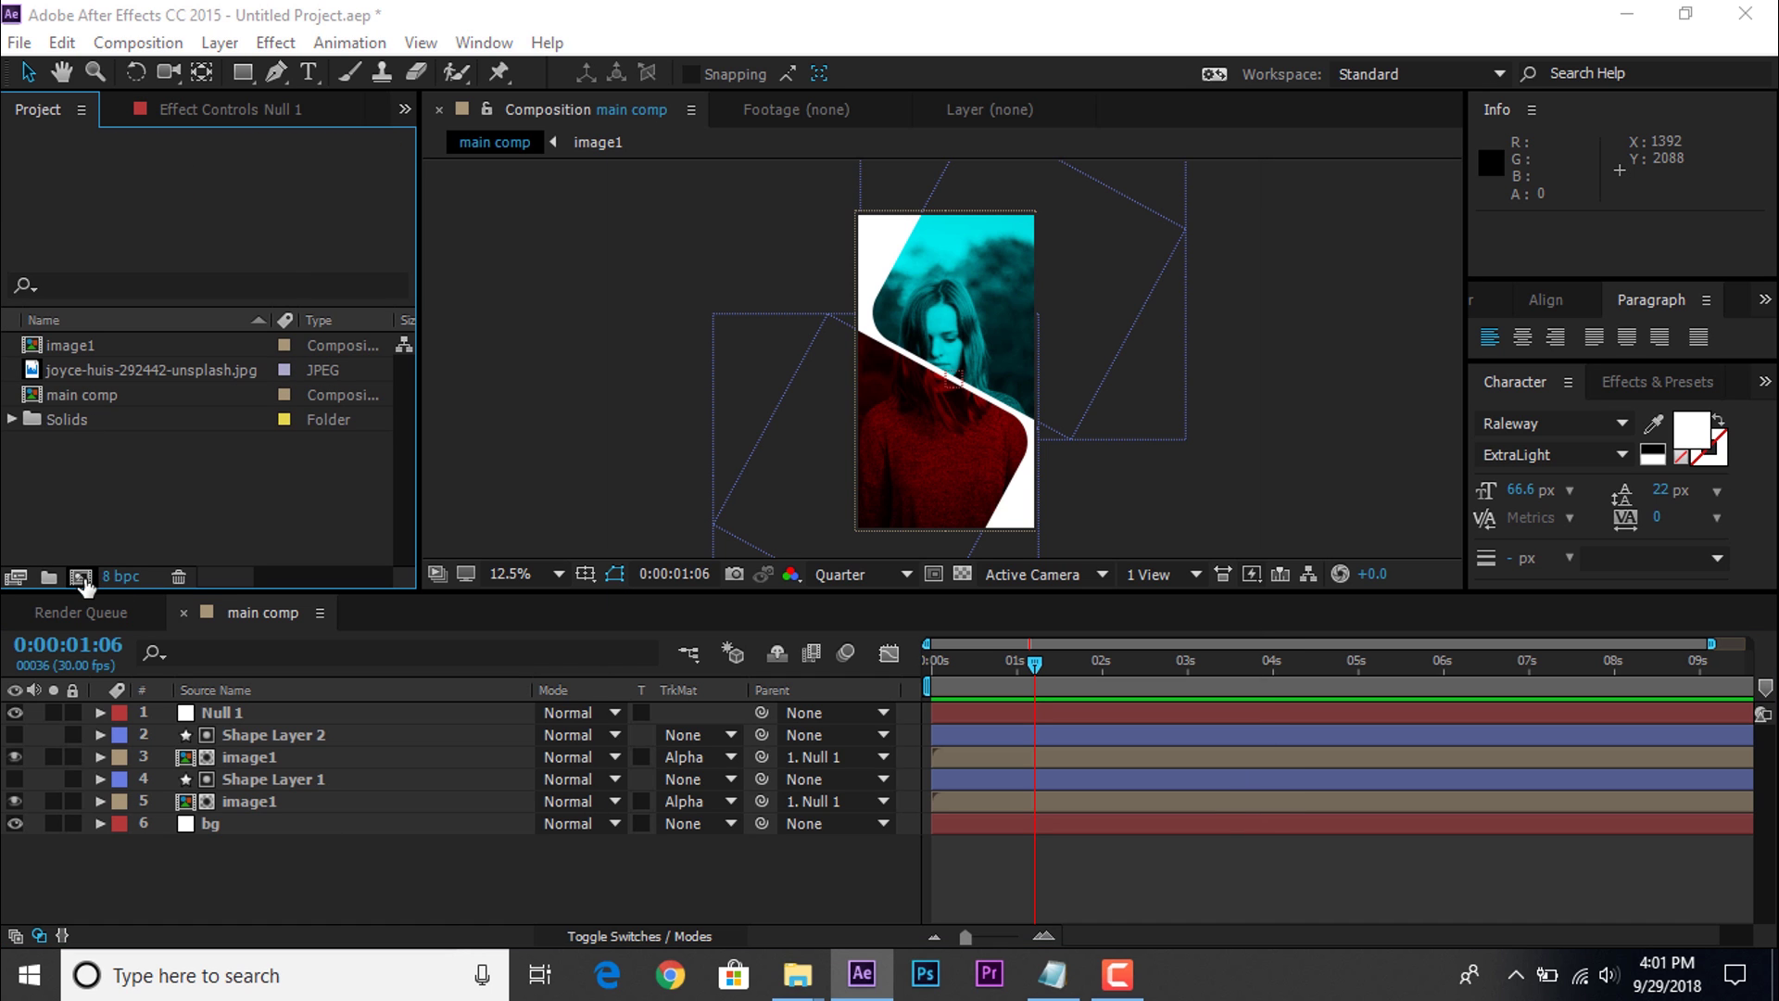
click(797, 340)
text(500)
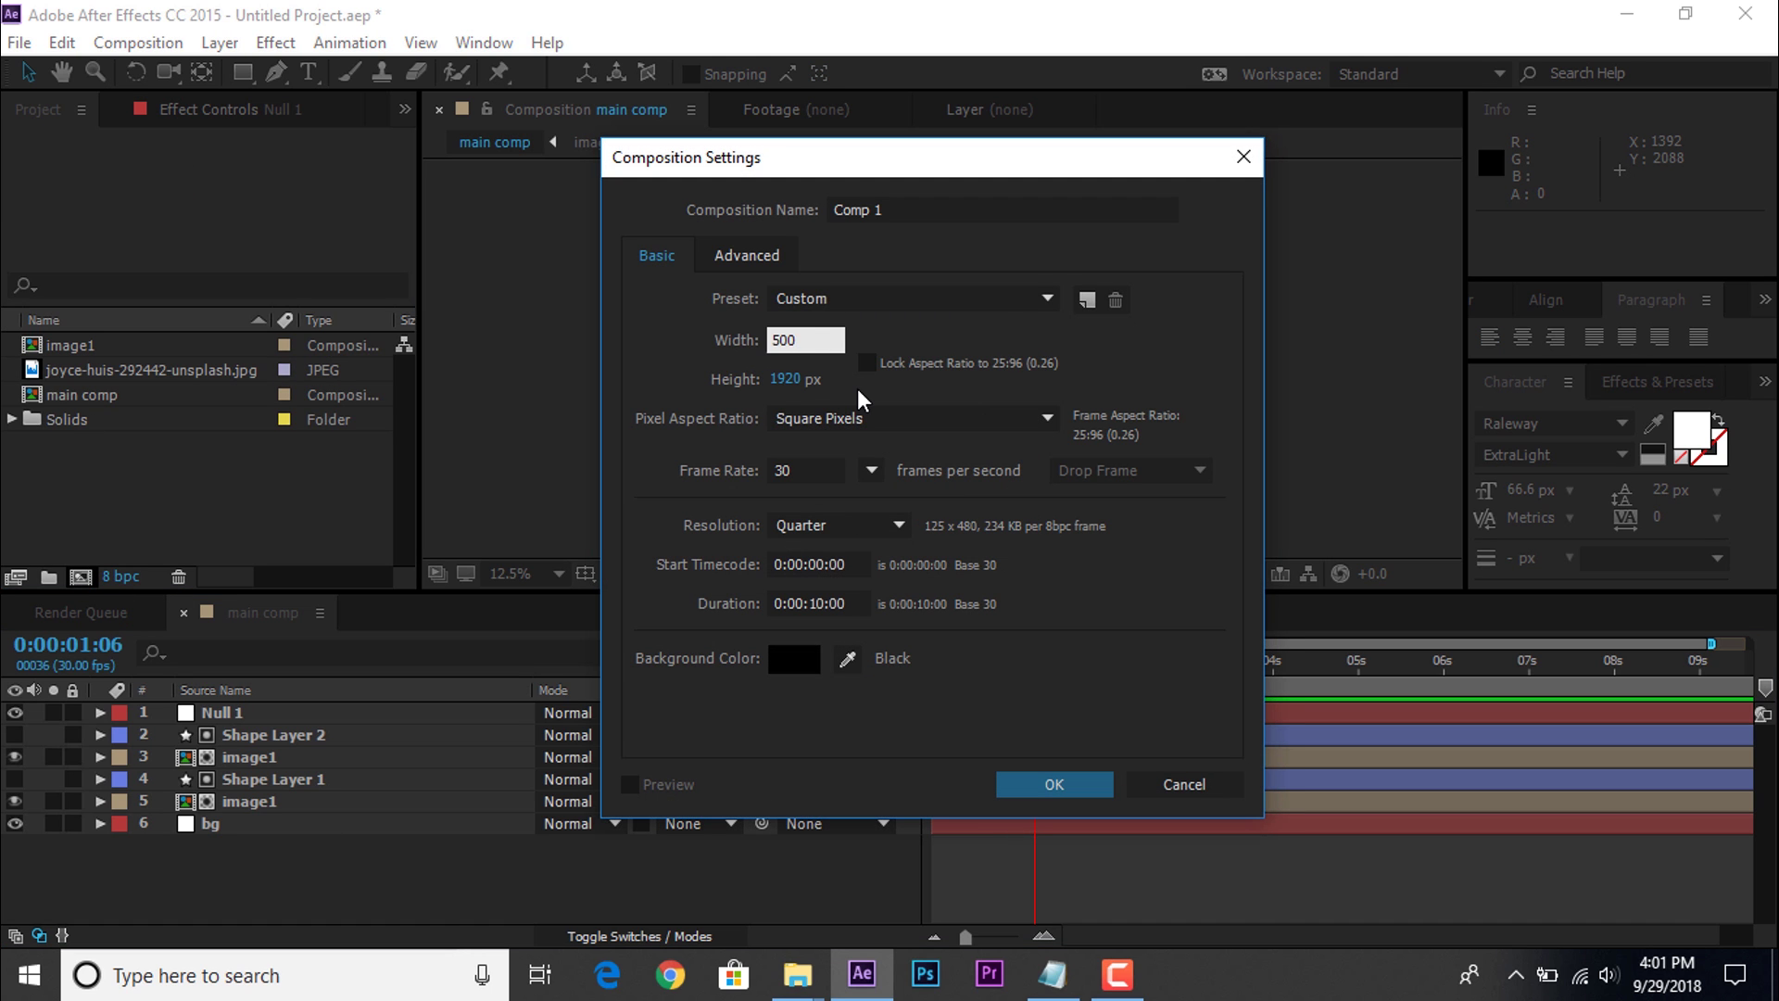
key(Tab)
text(500)
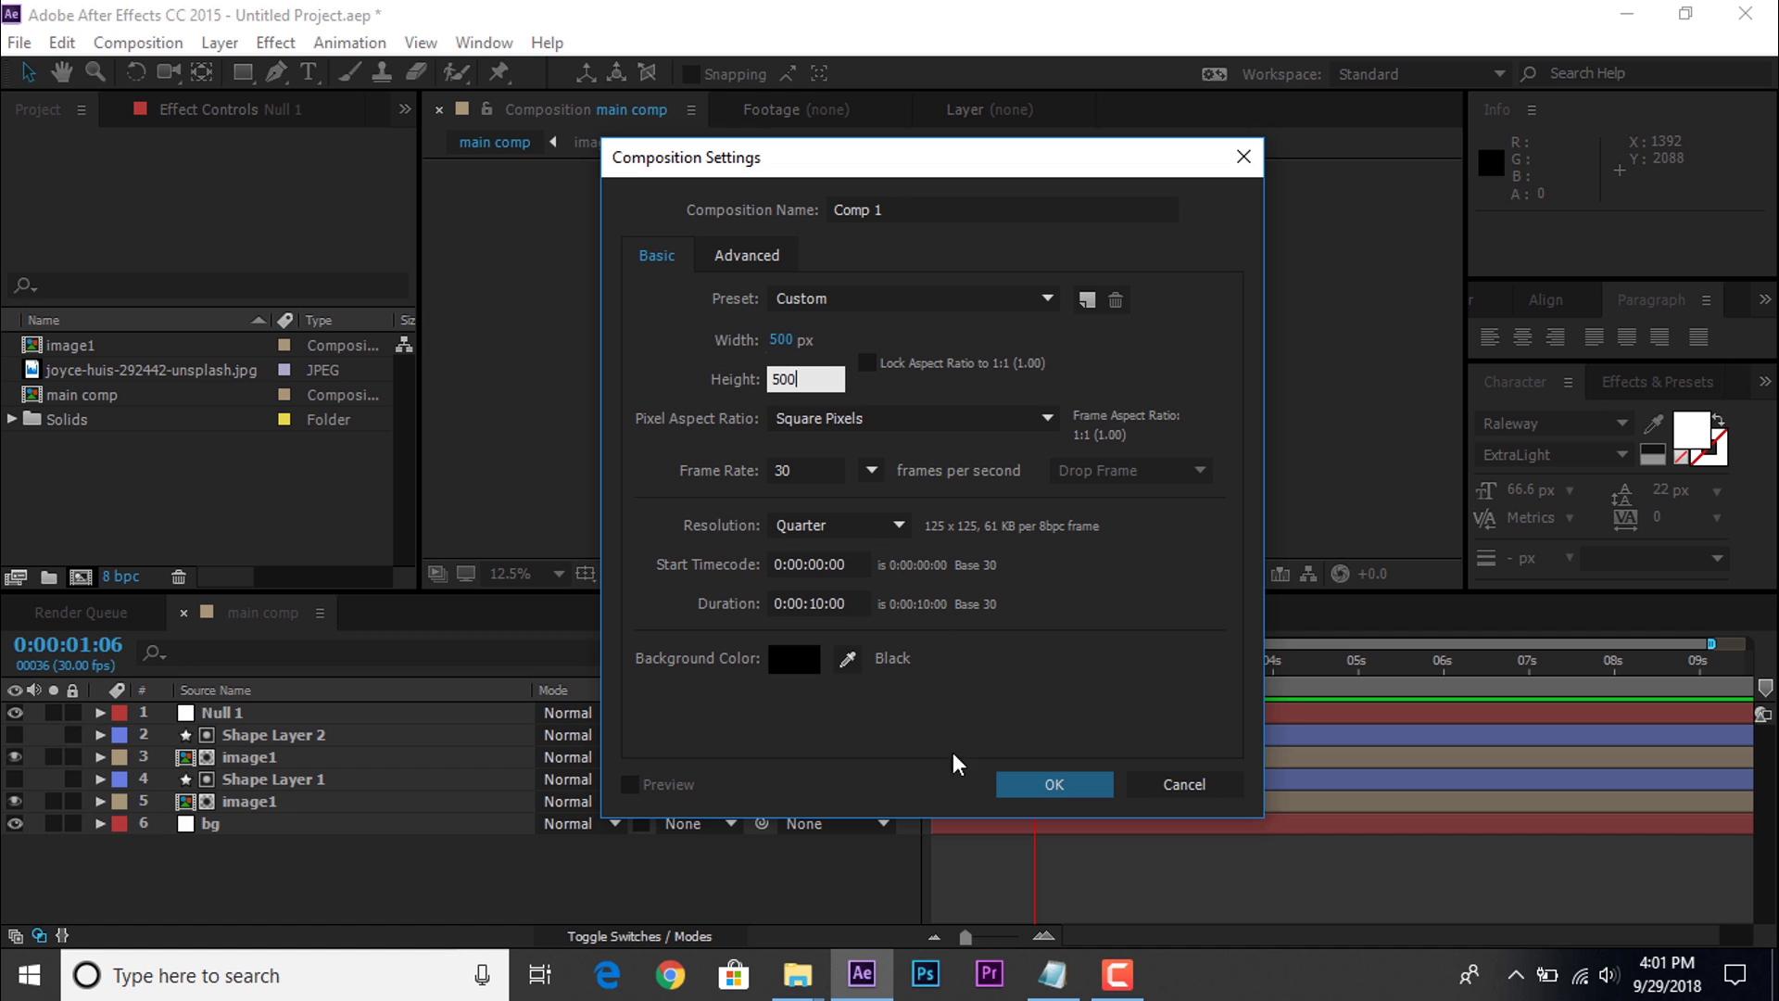
click(876, 207)
text(t)
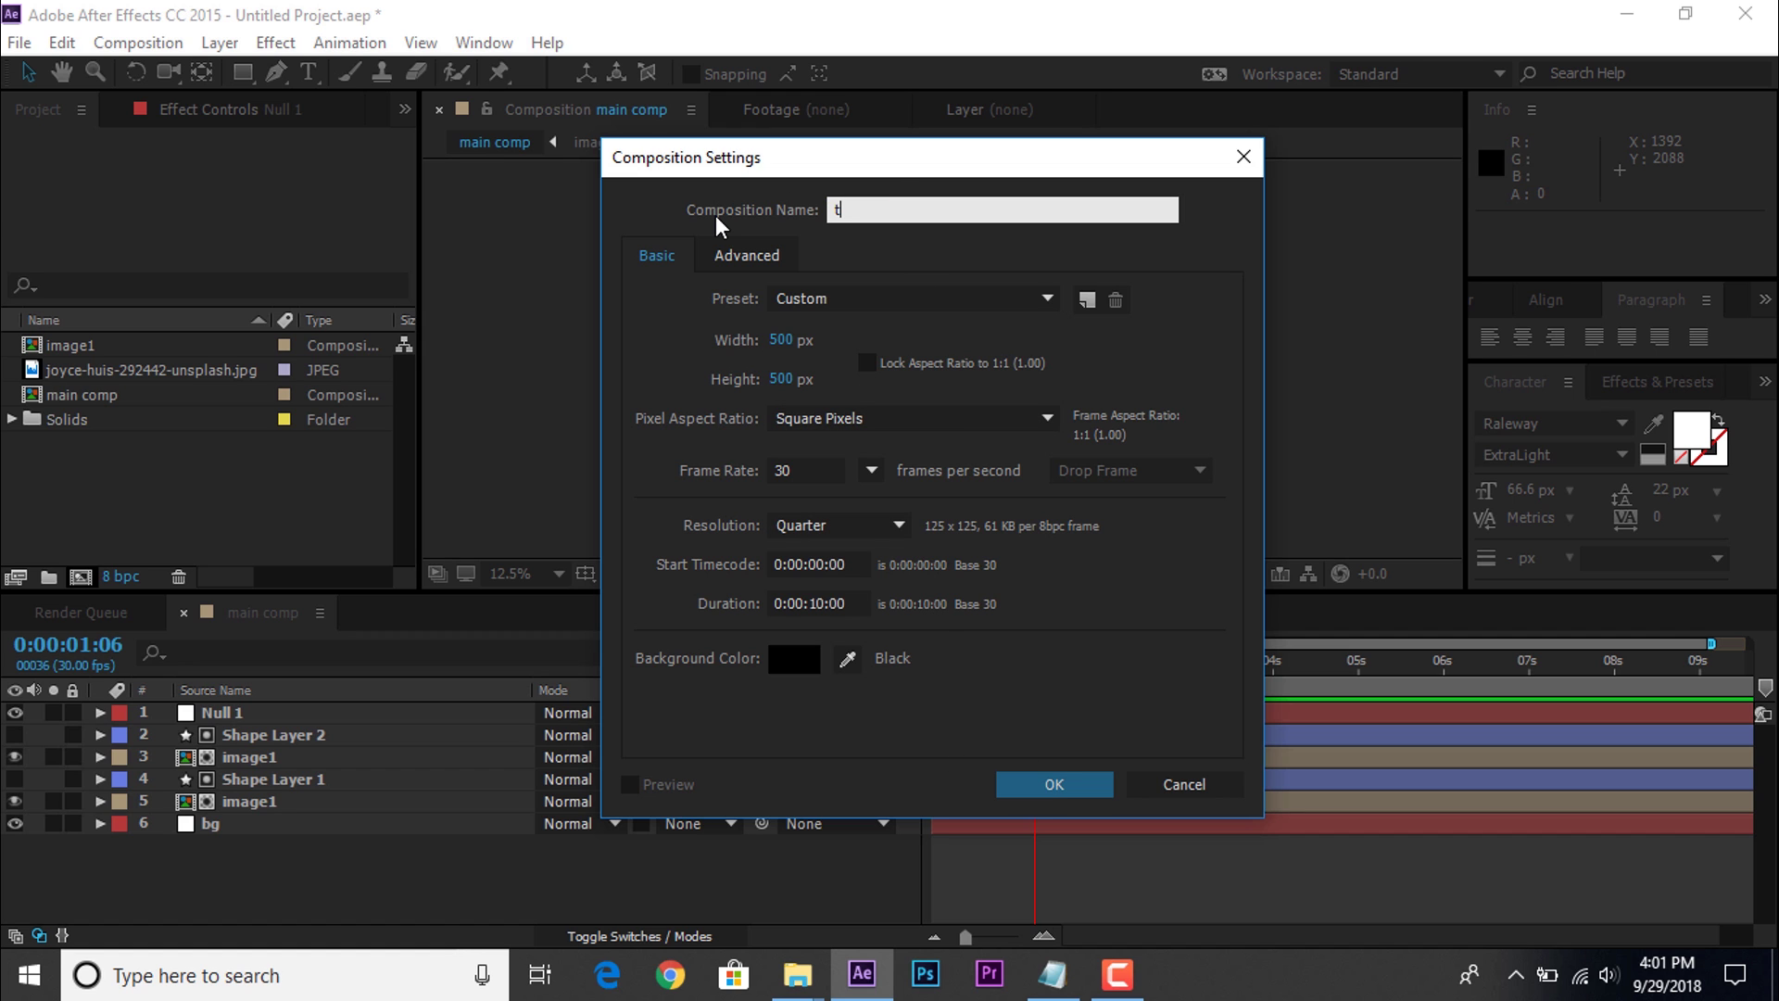
text(ext1)
key(Return)
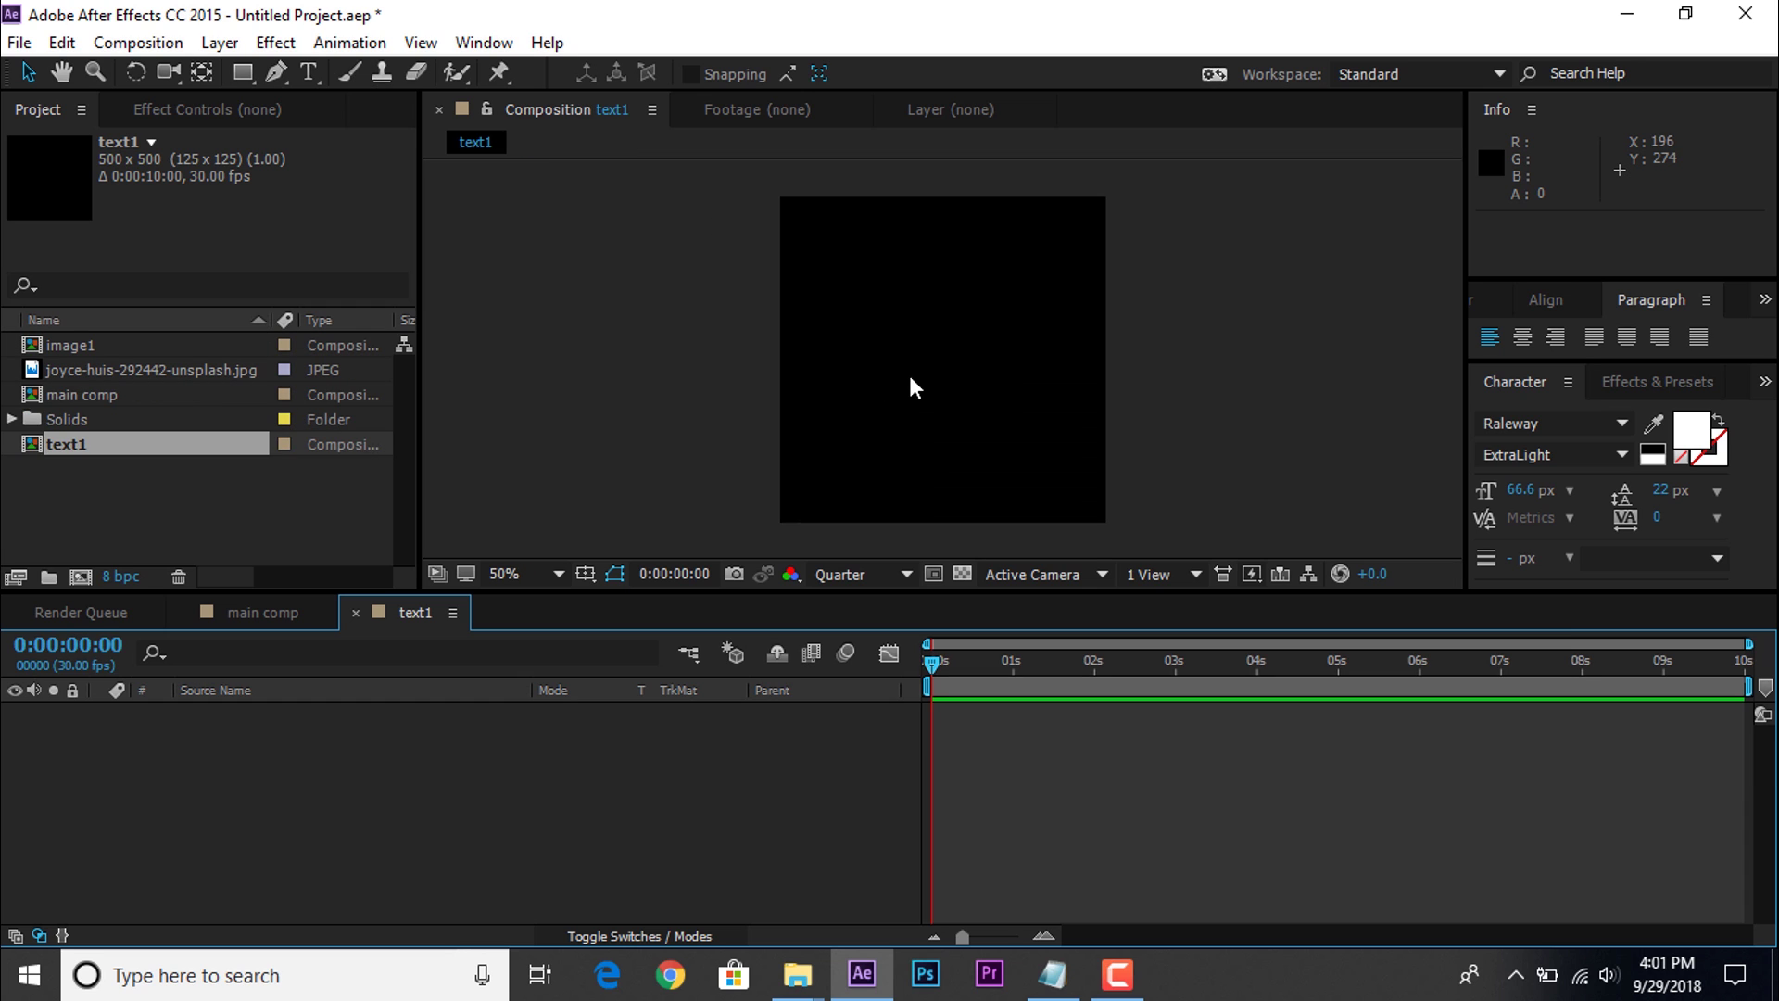
Step: Add a text layer reading "Instragram Stories" on two lines in the text1 composition
click(307, 72)
click(821, 392)
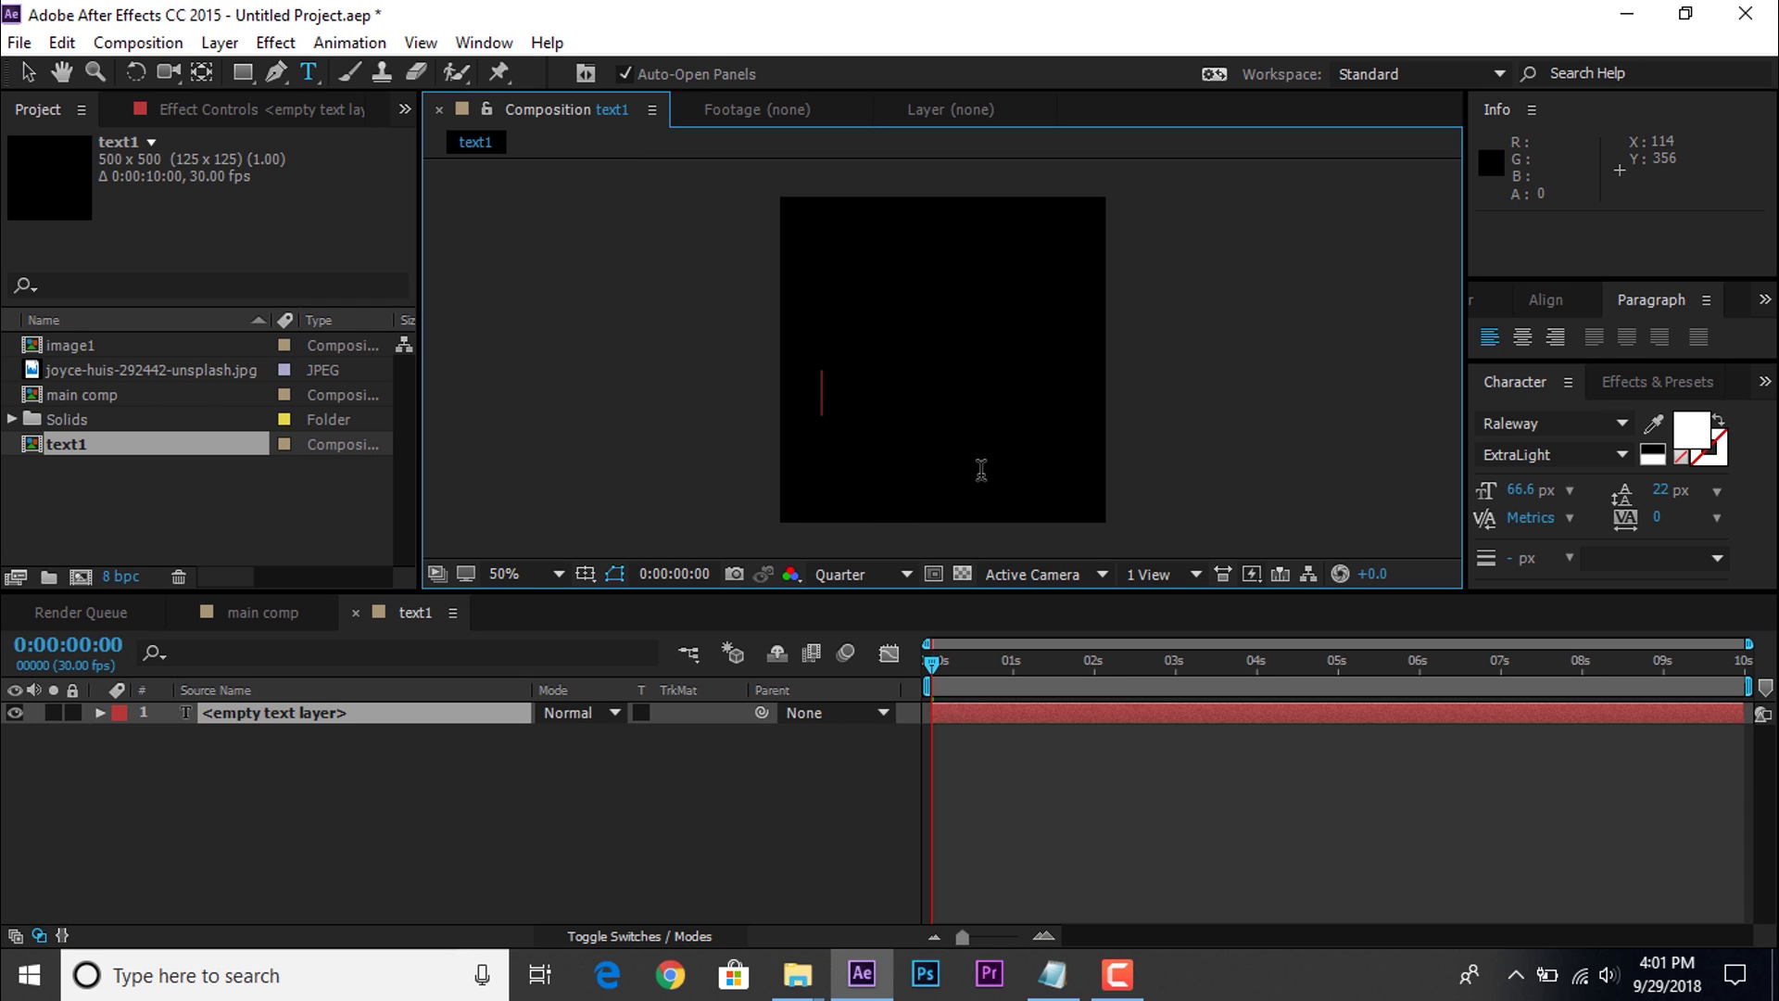
text(Instragram)
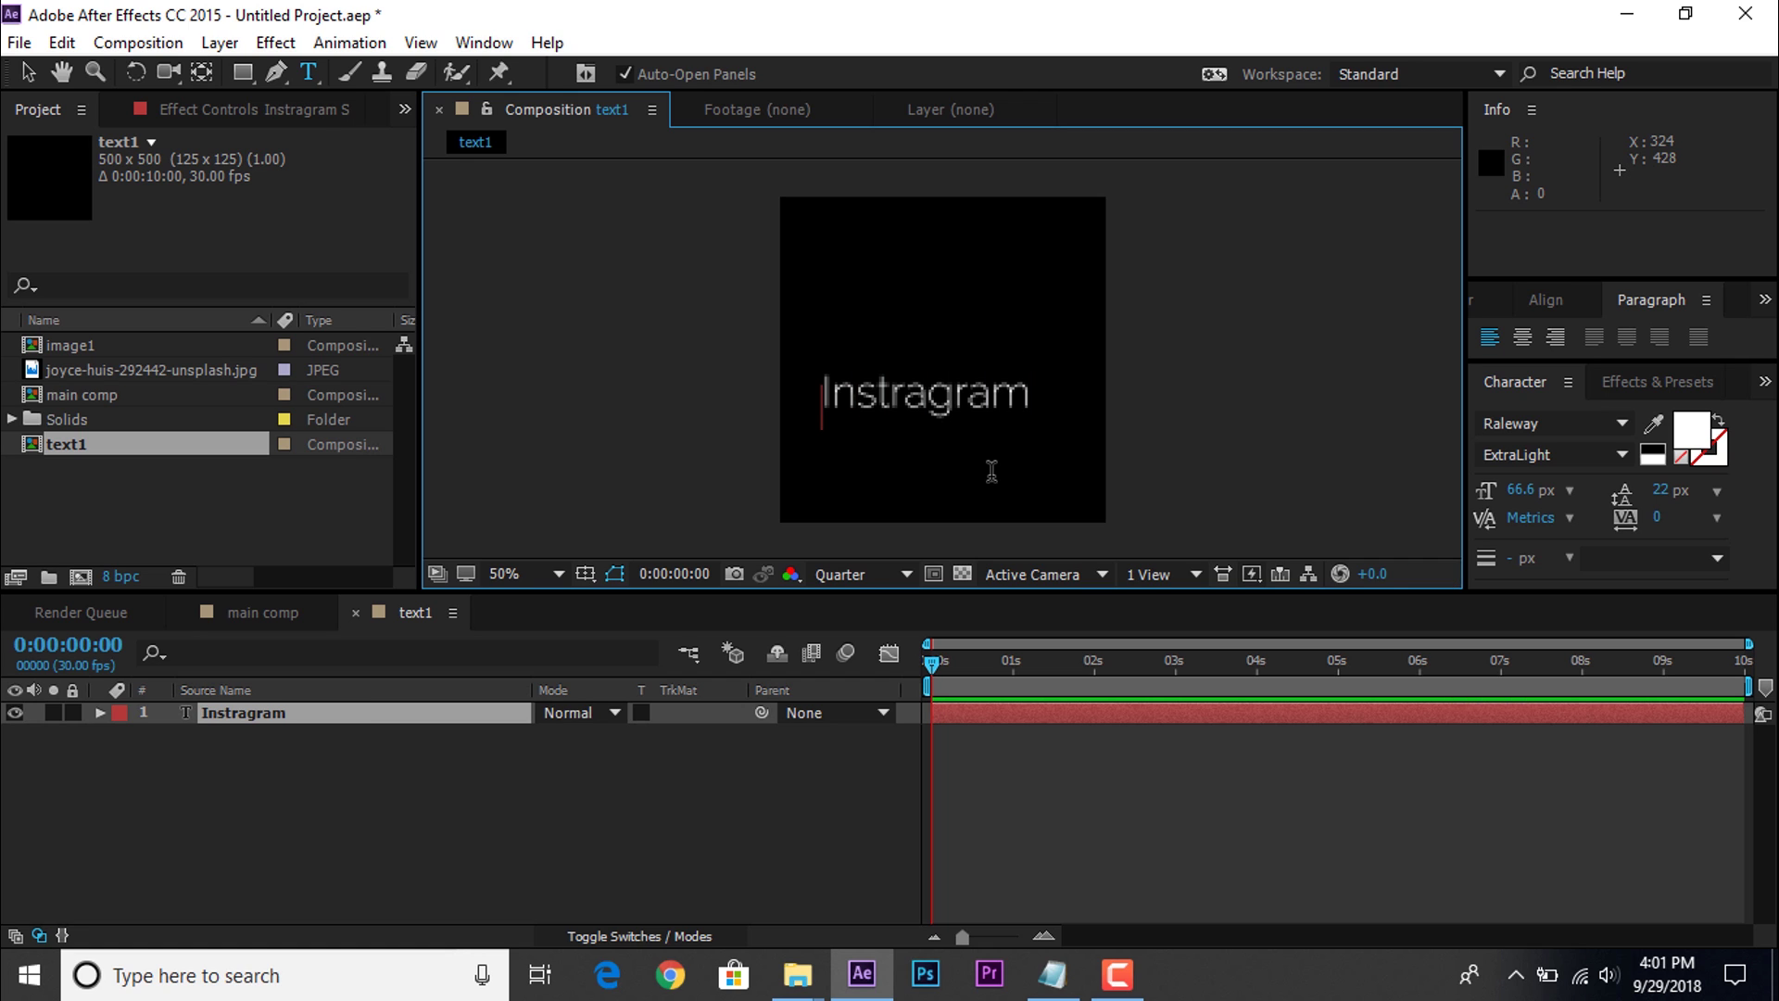
text( Stories)
key(ctrl+a)
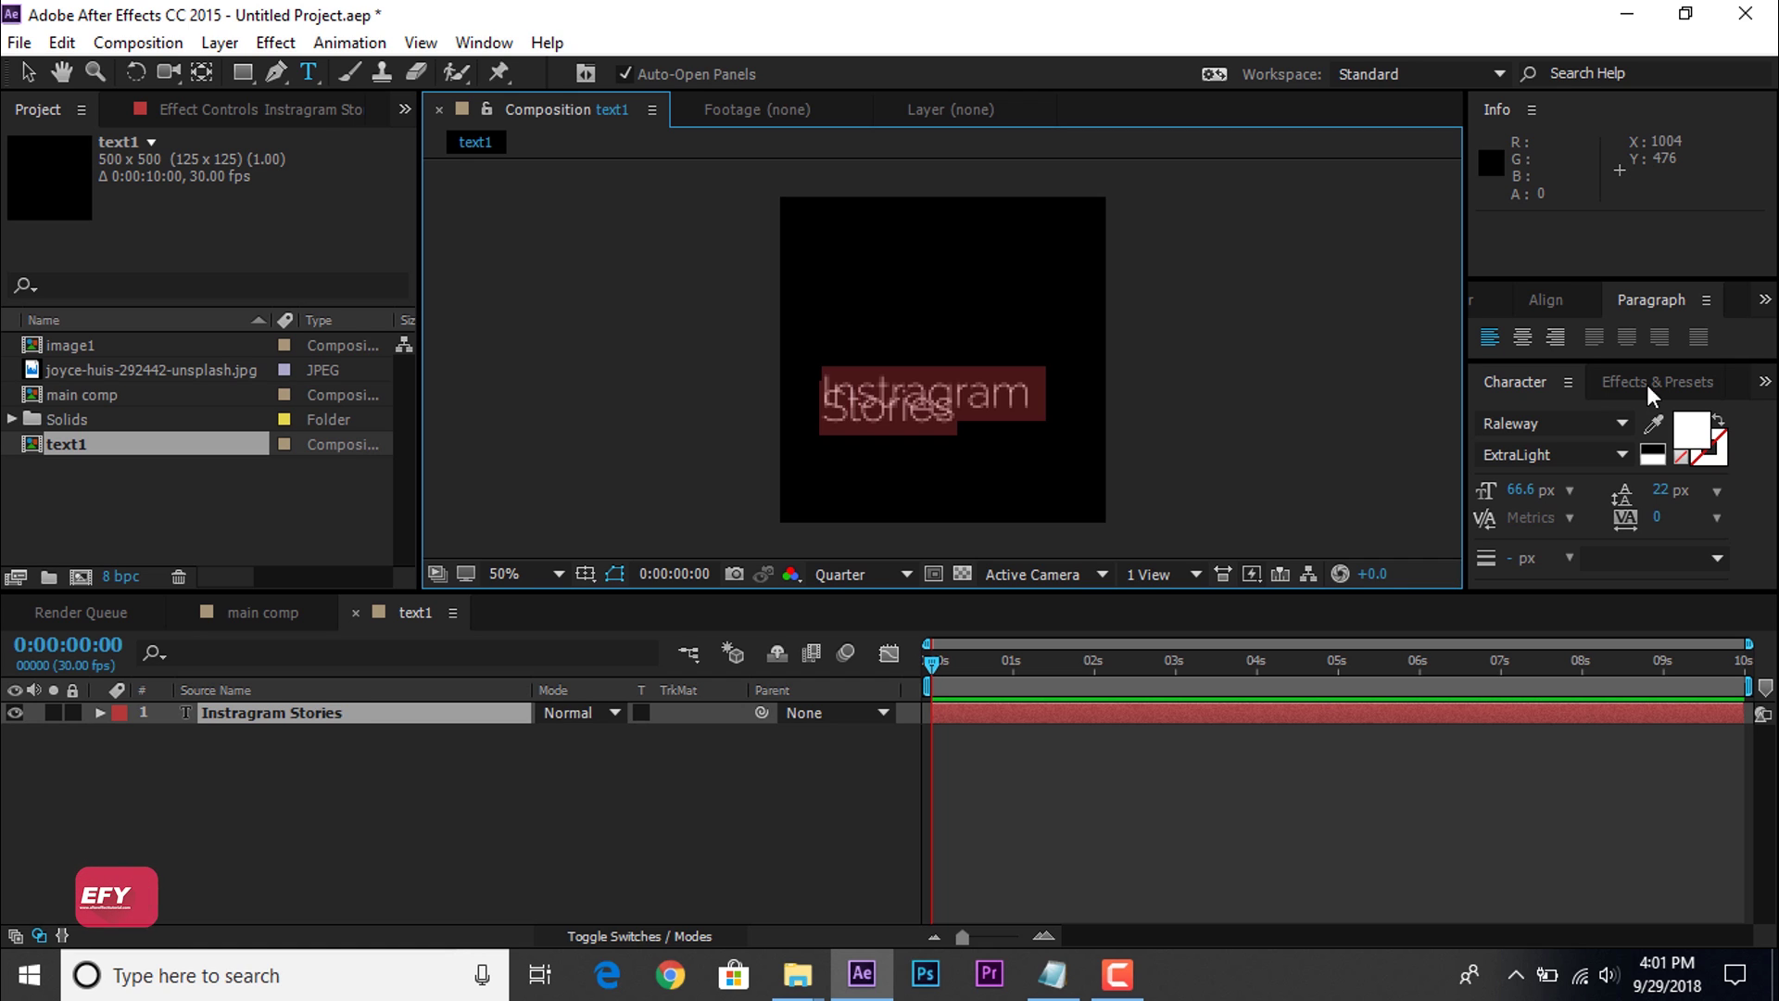
Step: Set the whole text's leading to 62 px and its font to ChunkFive
drag(1660, 488, 1722, 483)
click(1595, 423)
text(Chaparral Pro)
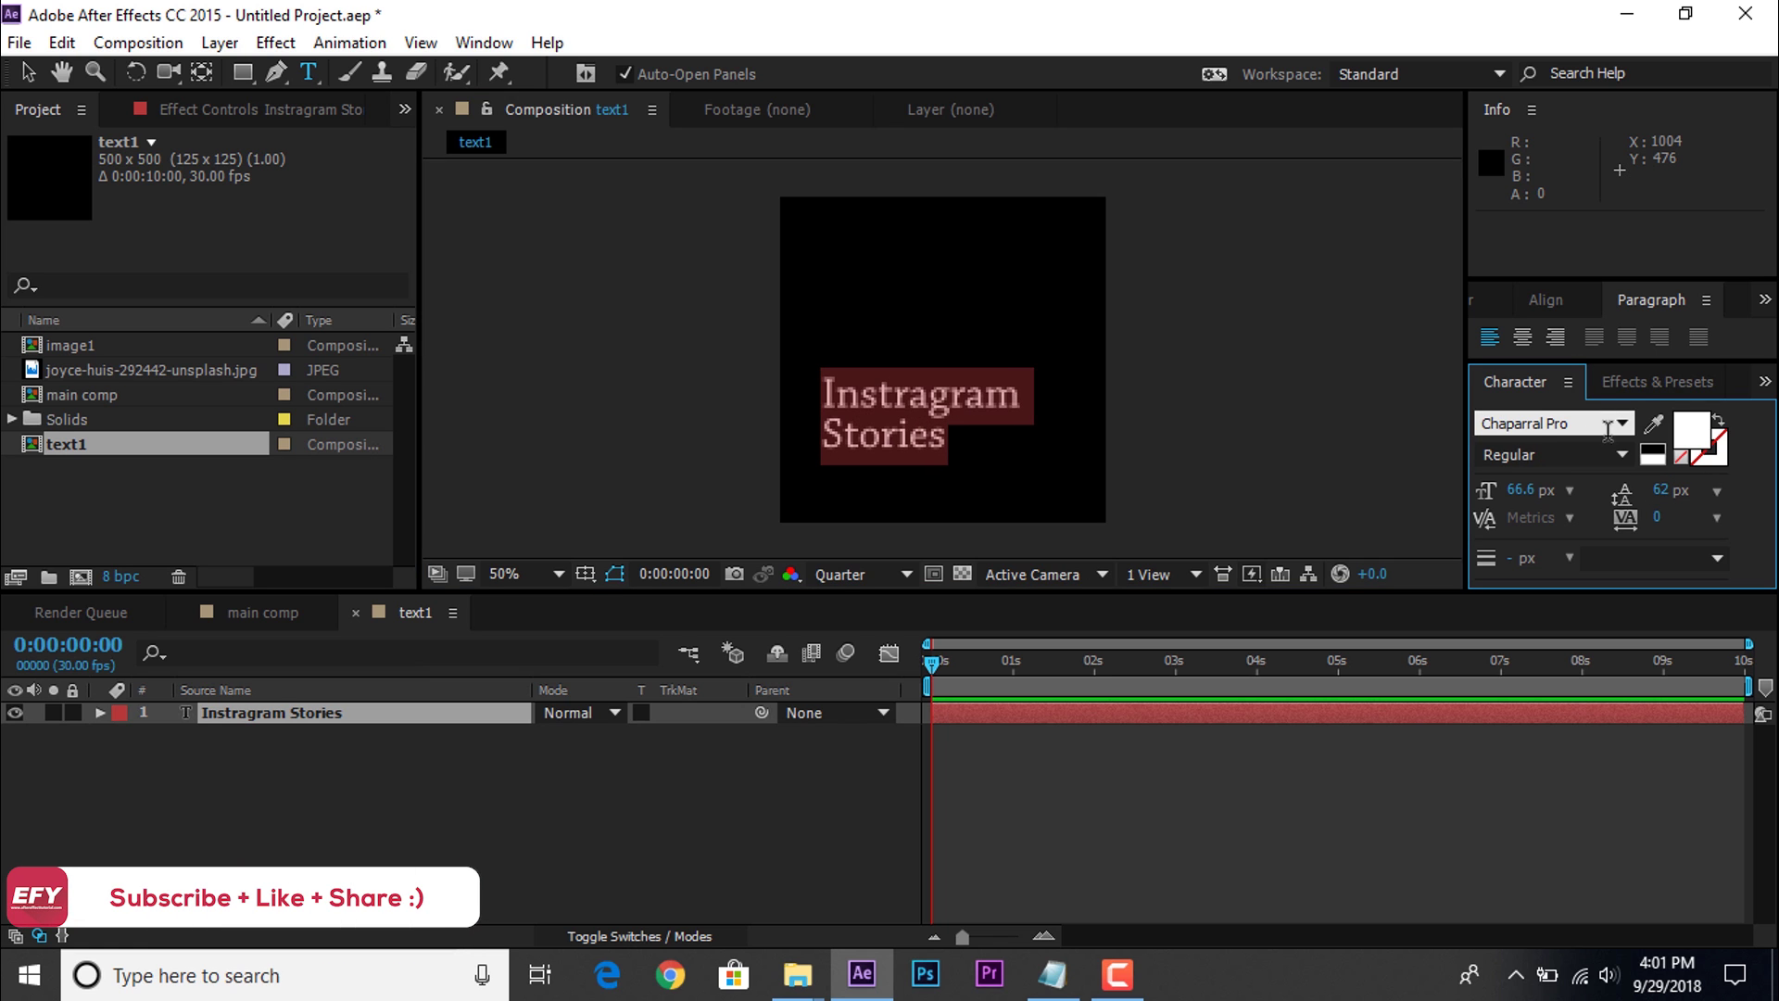
click(1620, 426)
click(1566, 559)
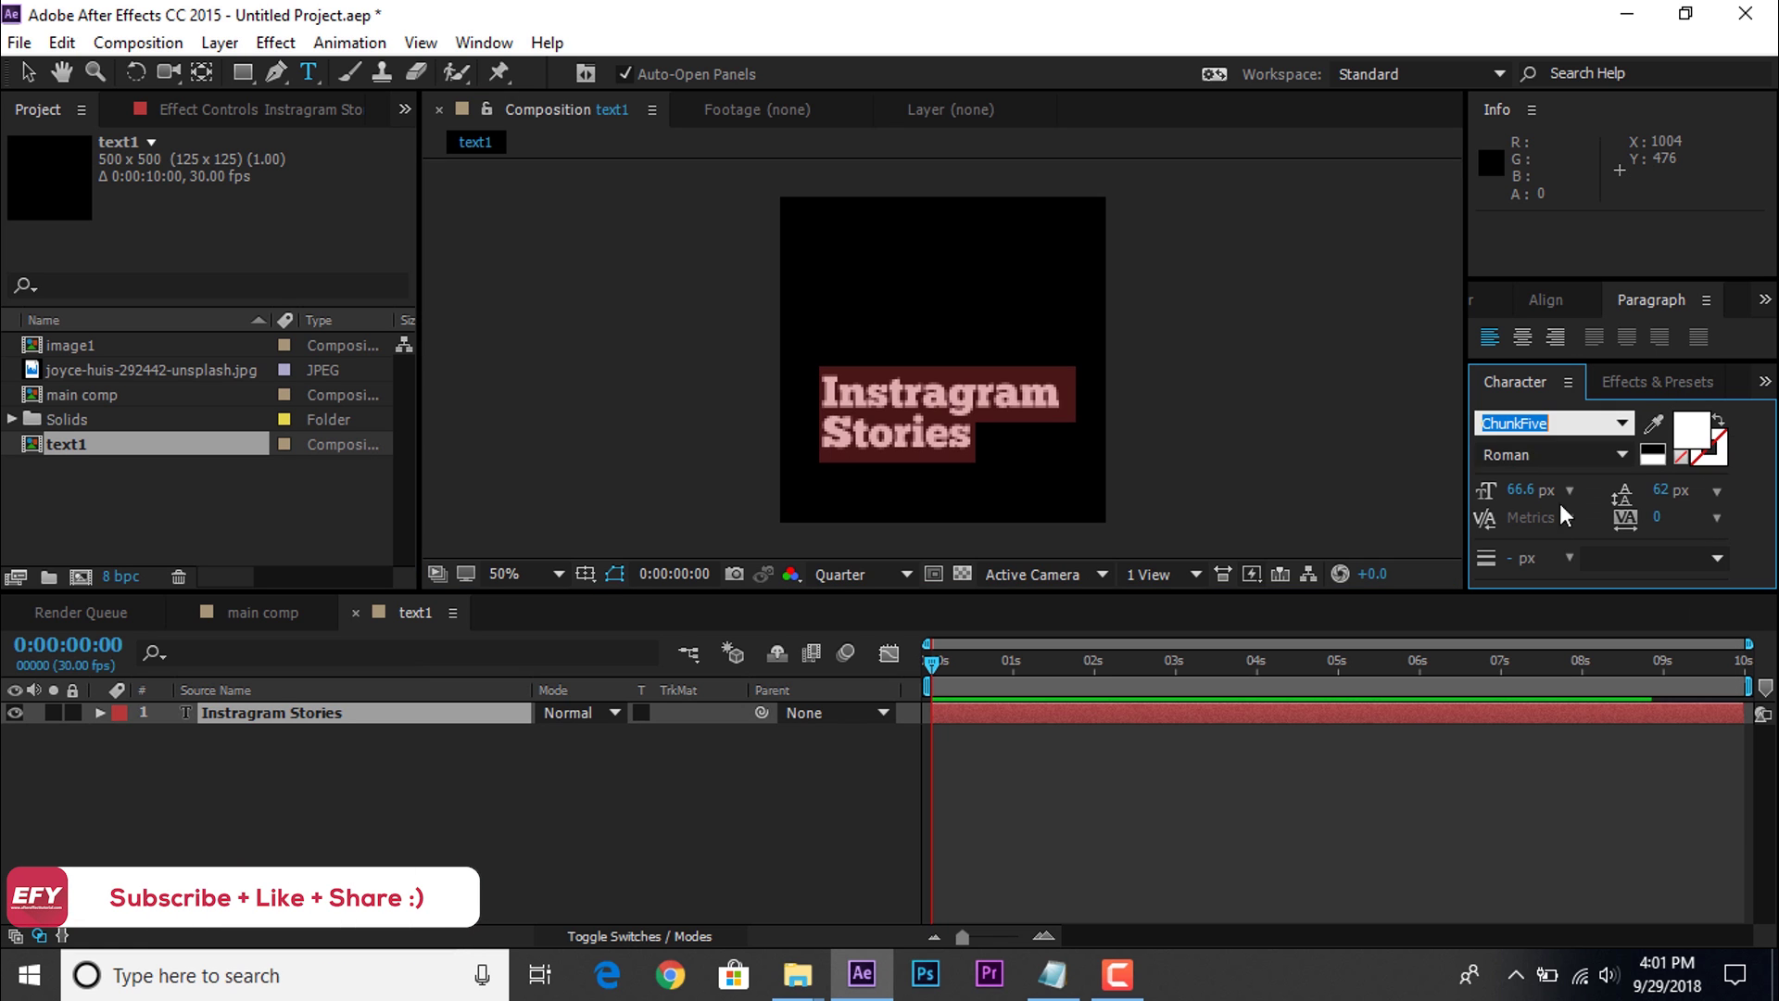
Step: Enlarge the text to 77 px with 74 px leading and move it to about 38, 346
click(31, 74)
drag(964, 410, 953, 416)
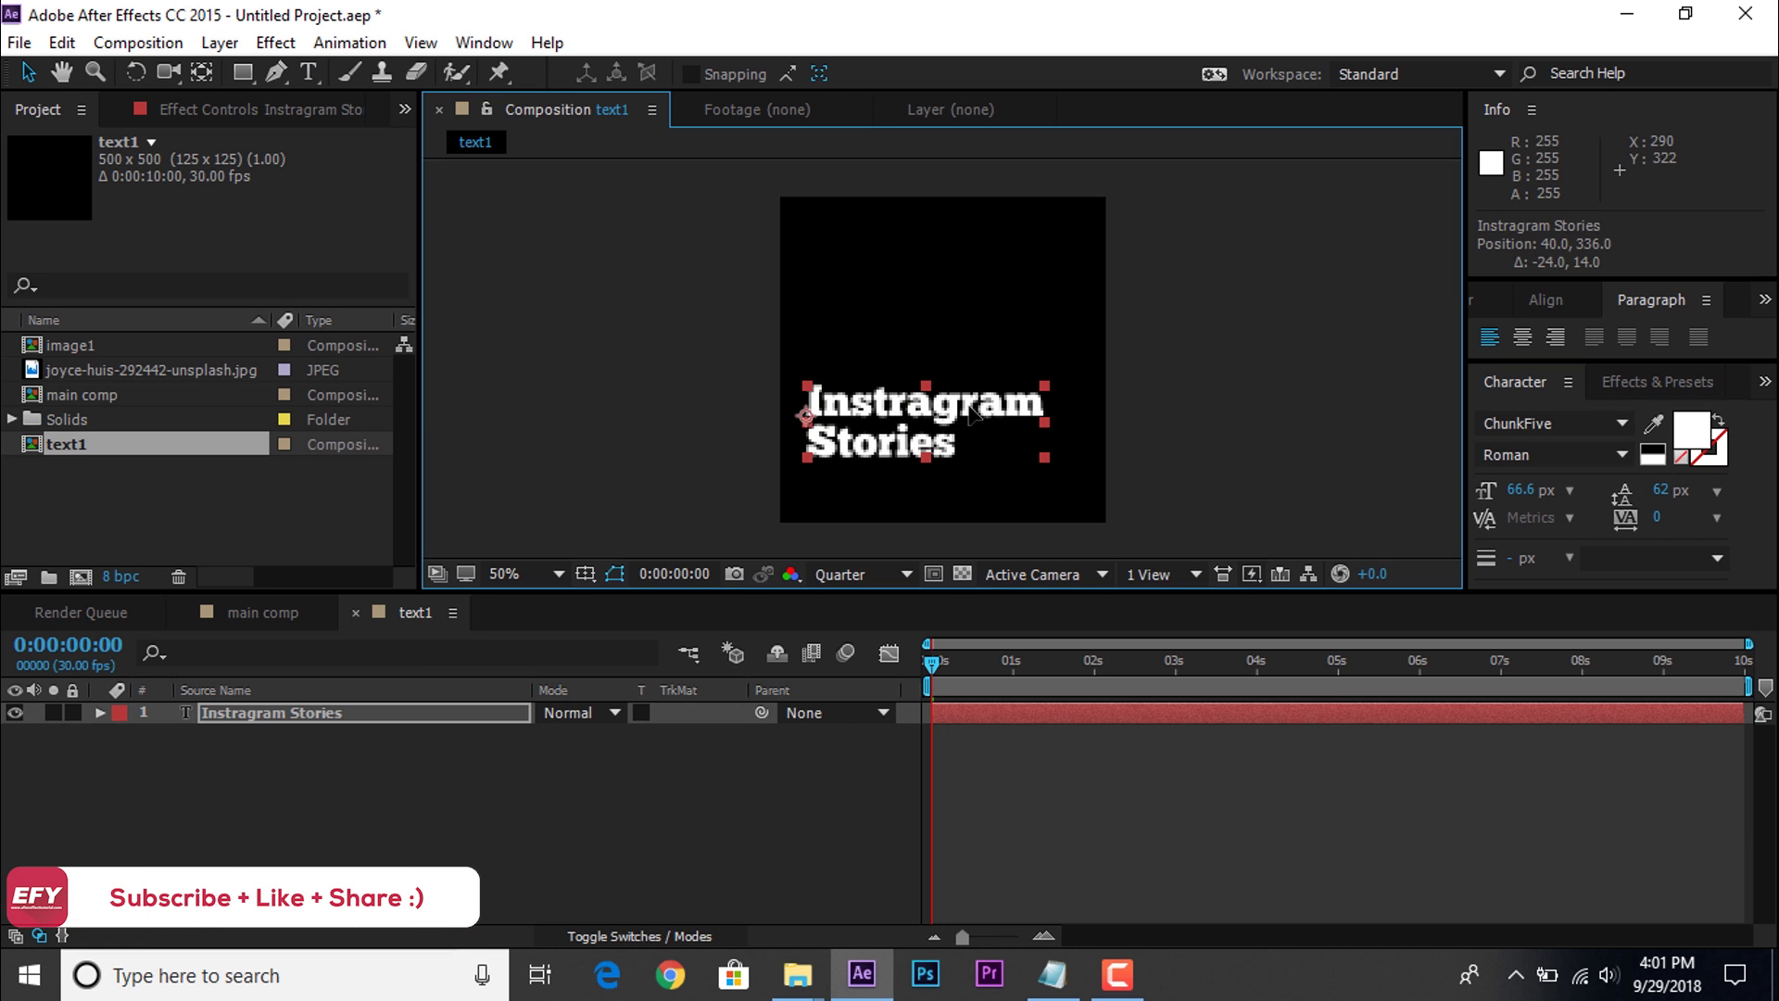
drag(1518, 490, 1550, 492)
drag(964, 419, 965, 426)
drag(1663, 490, 1686, 491)
click(1264, 438)
drag(945, 419, 944, 419)
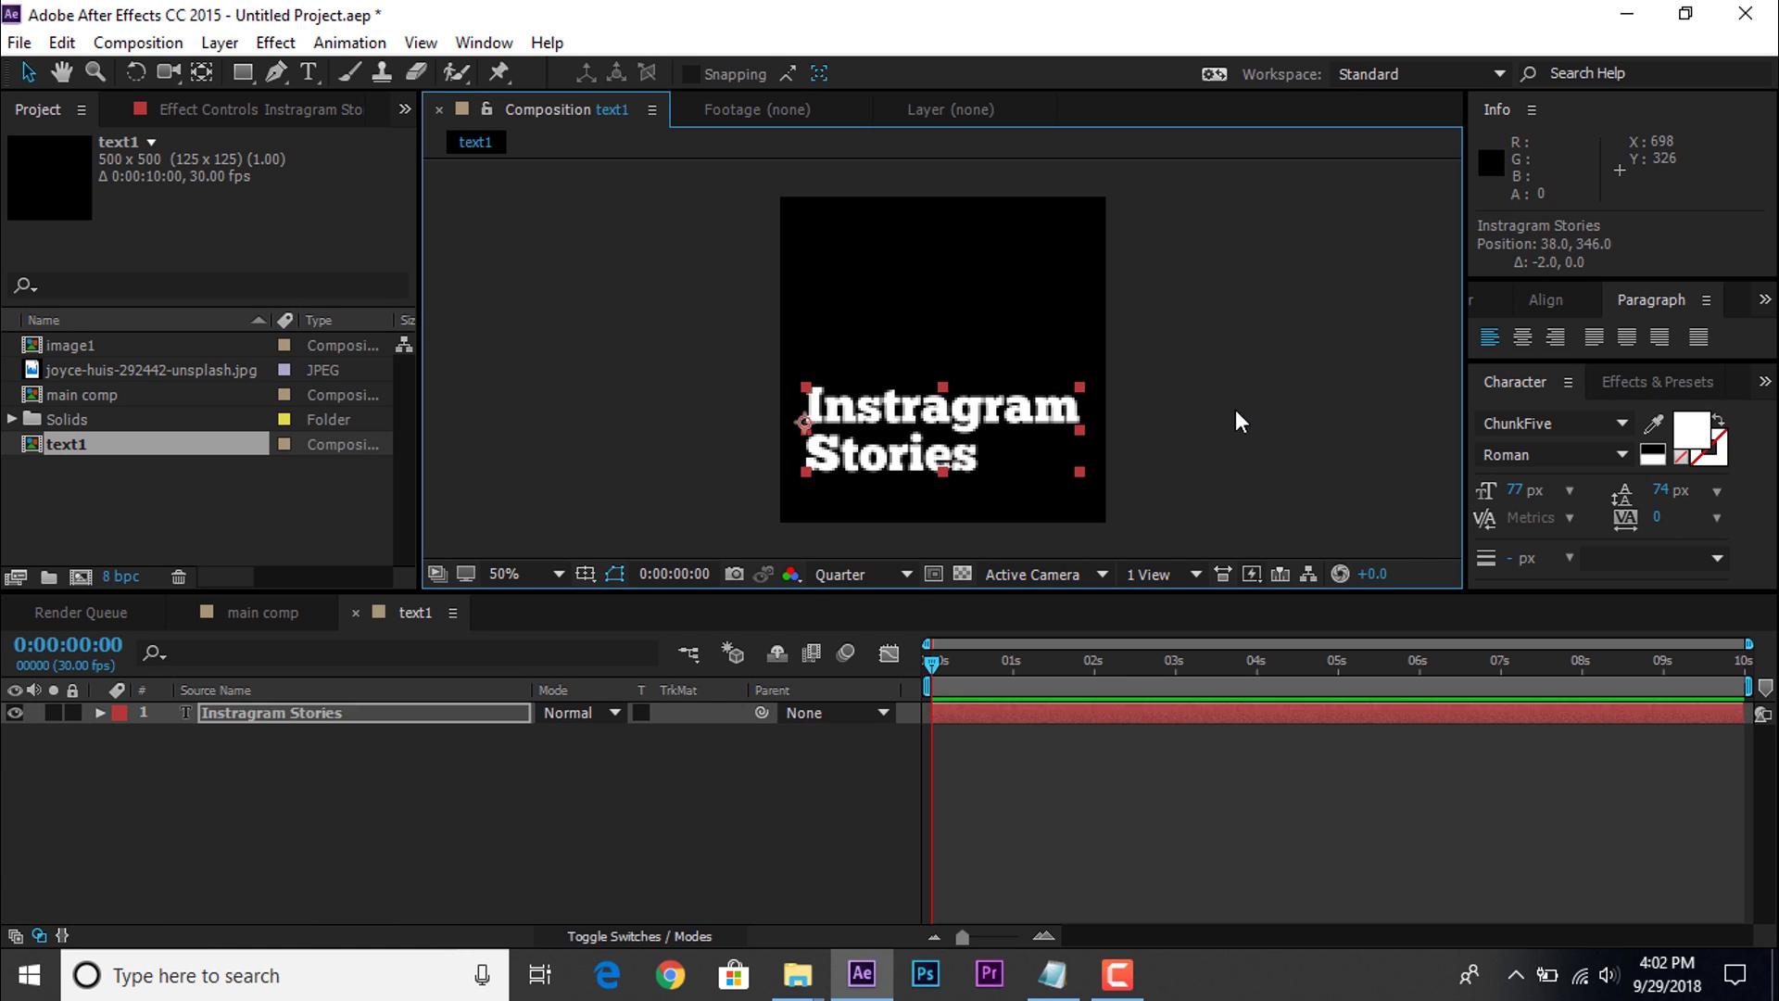
click(1238, 413)
Step: Add a Position text animator to the Instragram Stories layer, plus a second animator property, Opacity
click(336, 714)
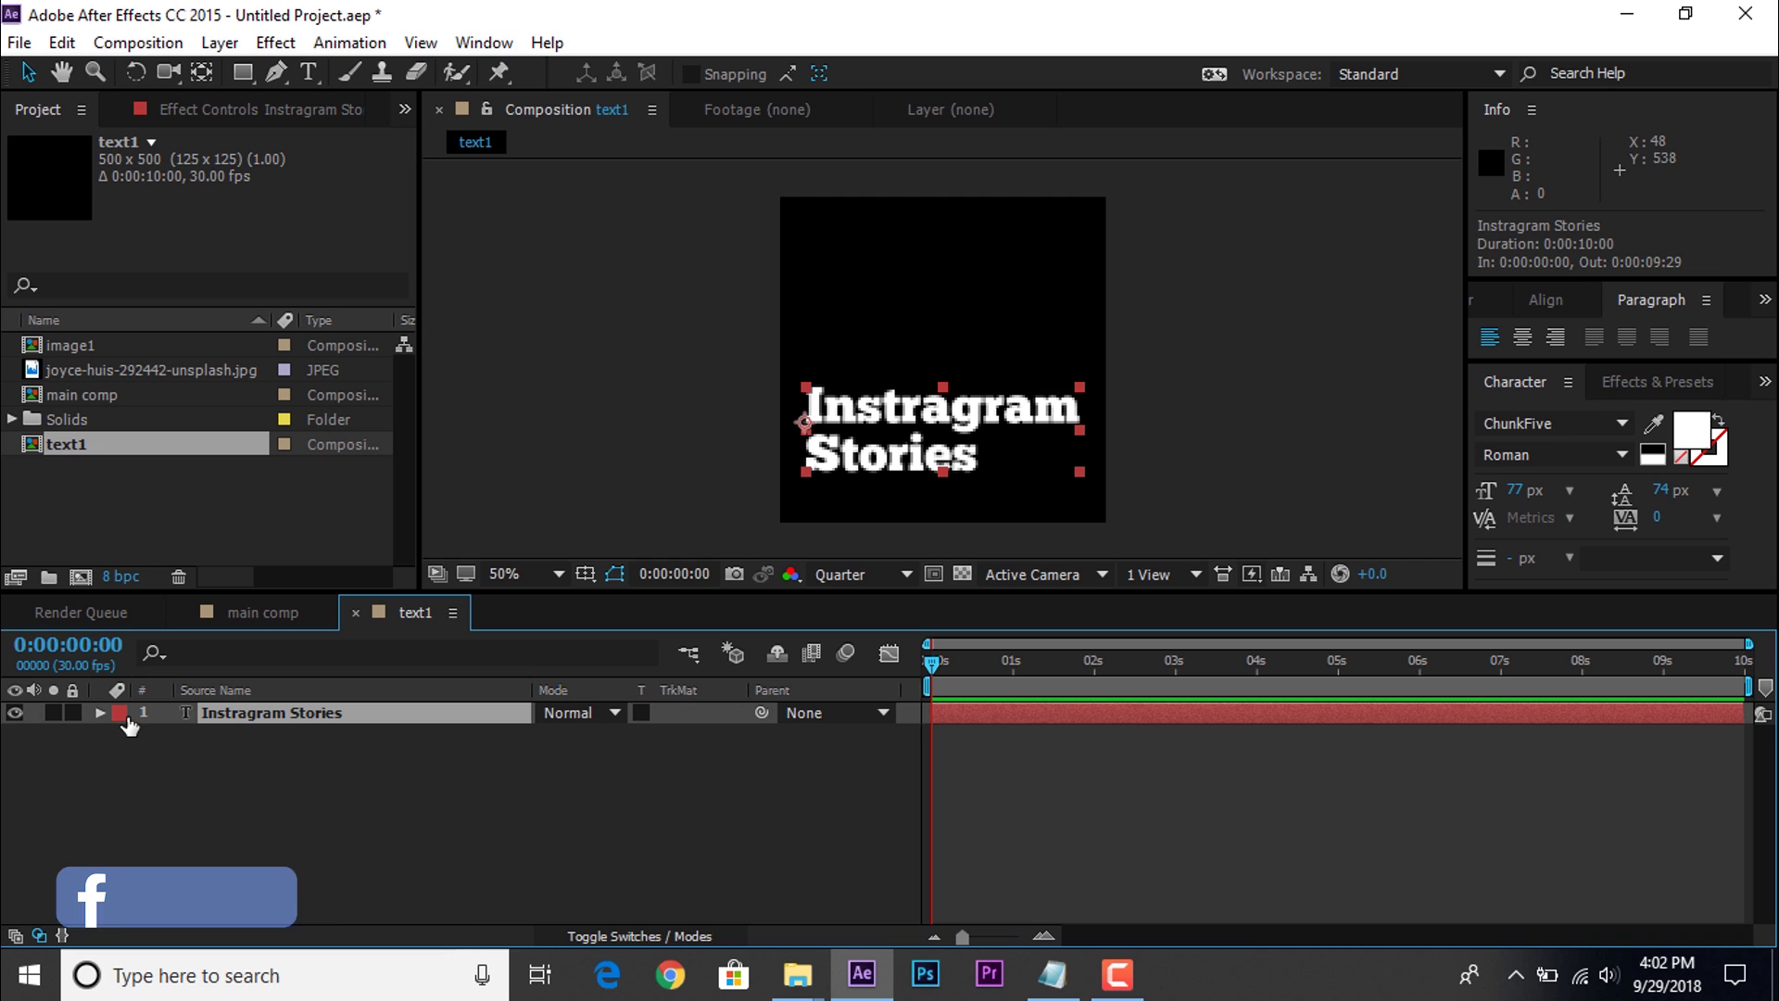
click(100, 713)
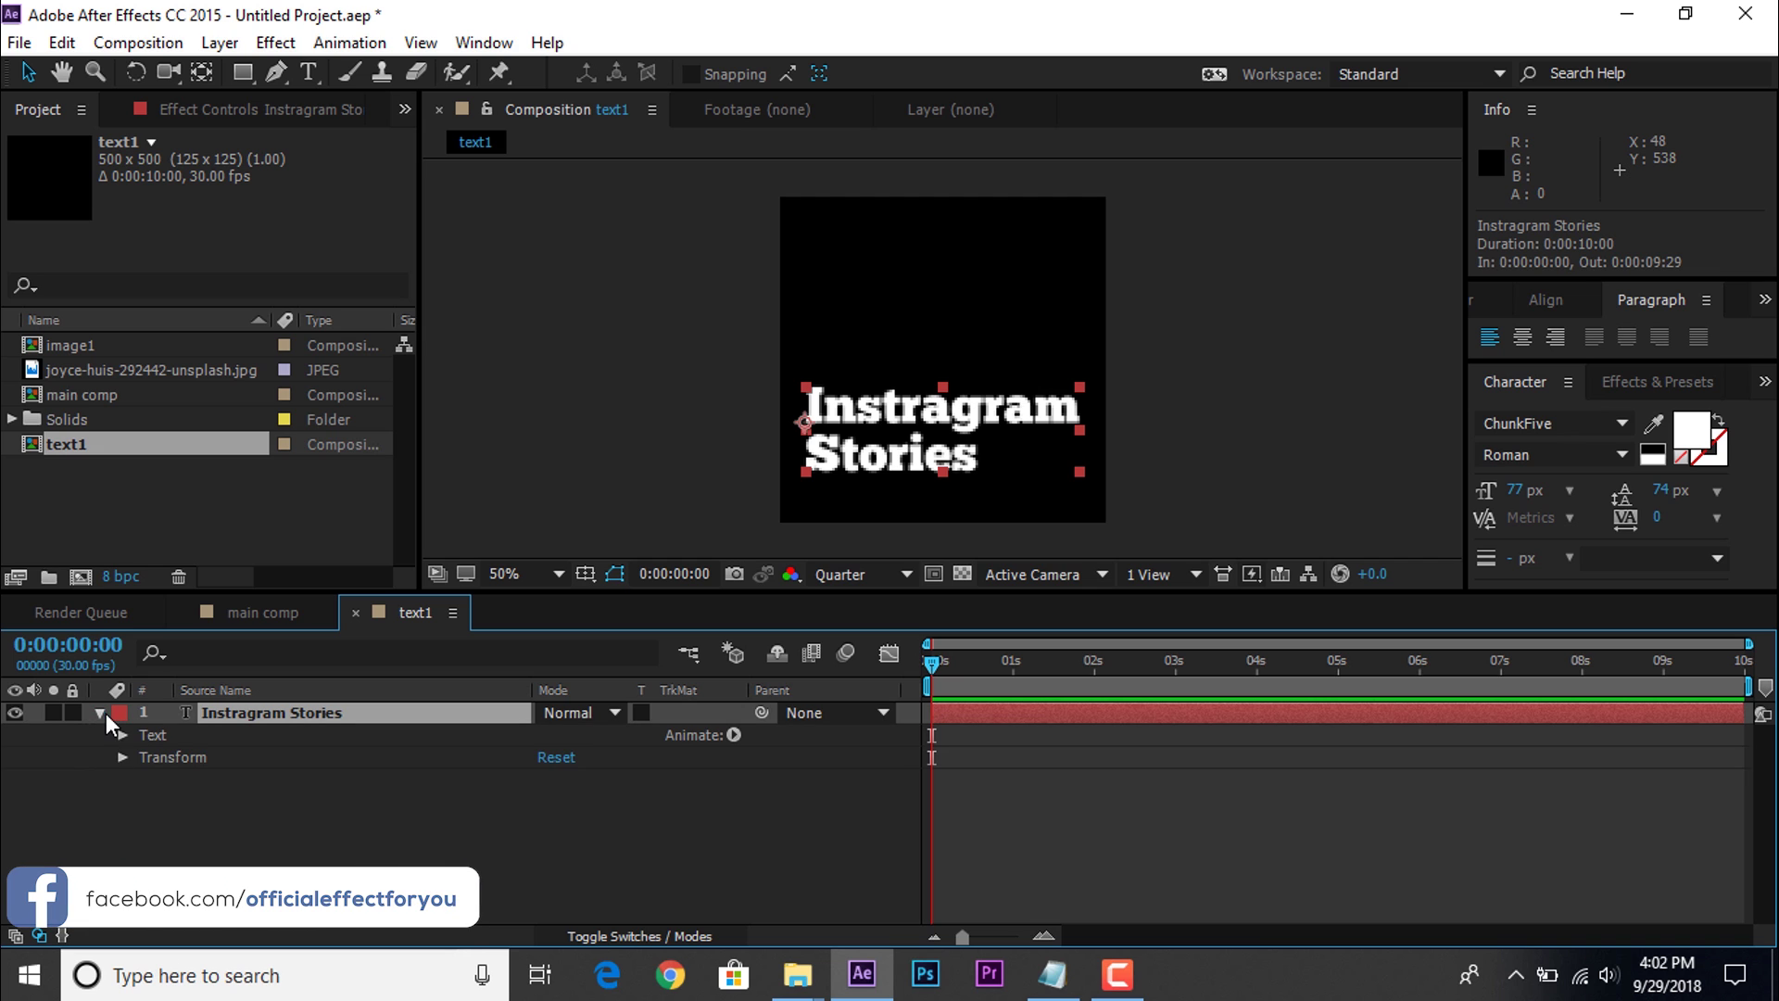
click(731, 735)
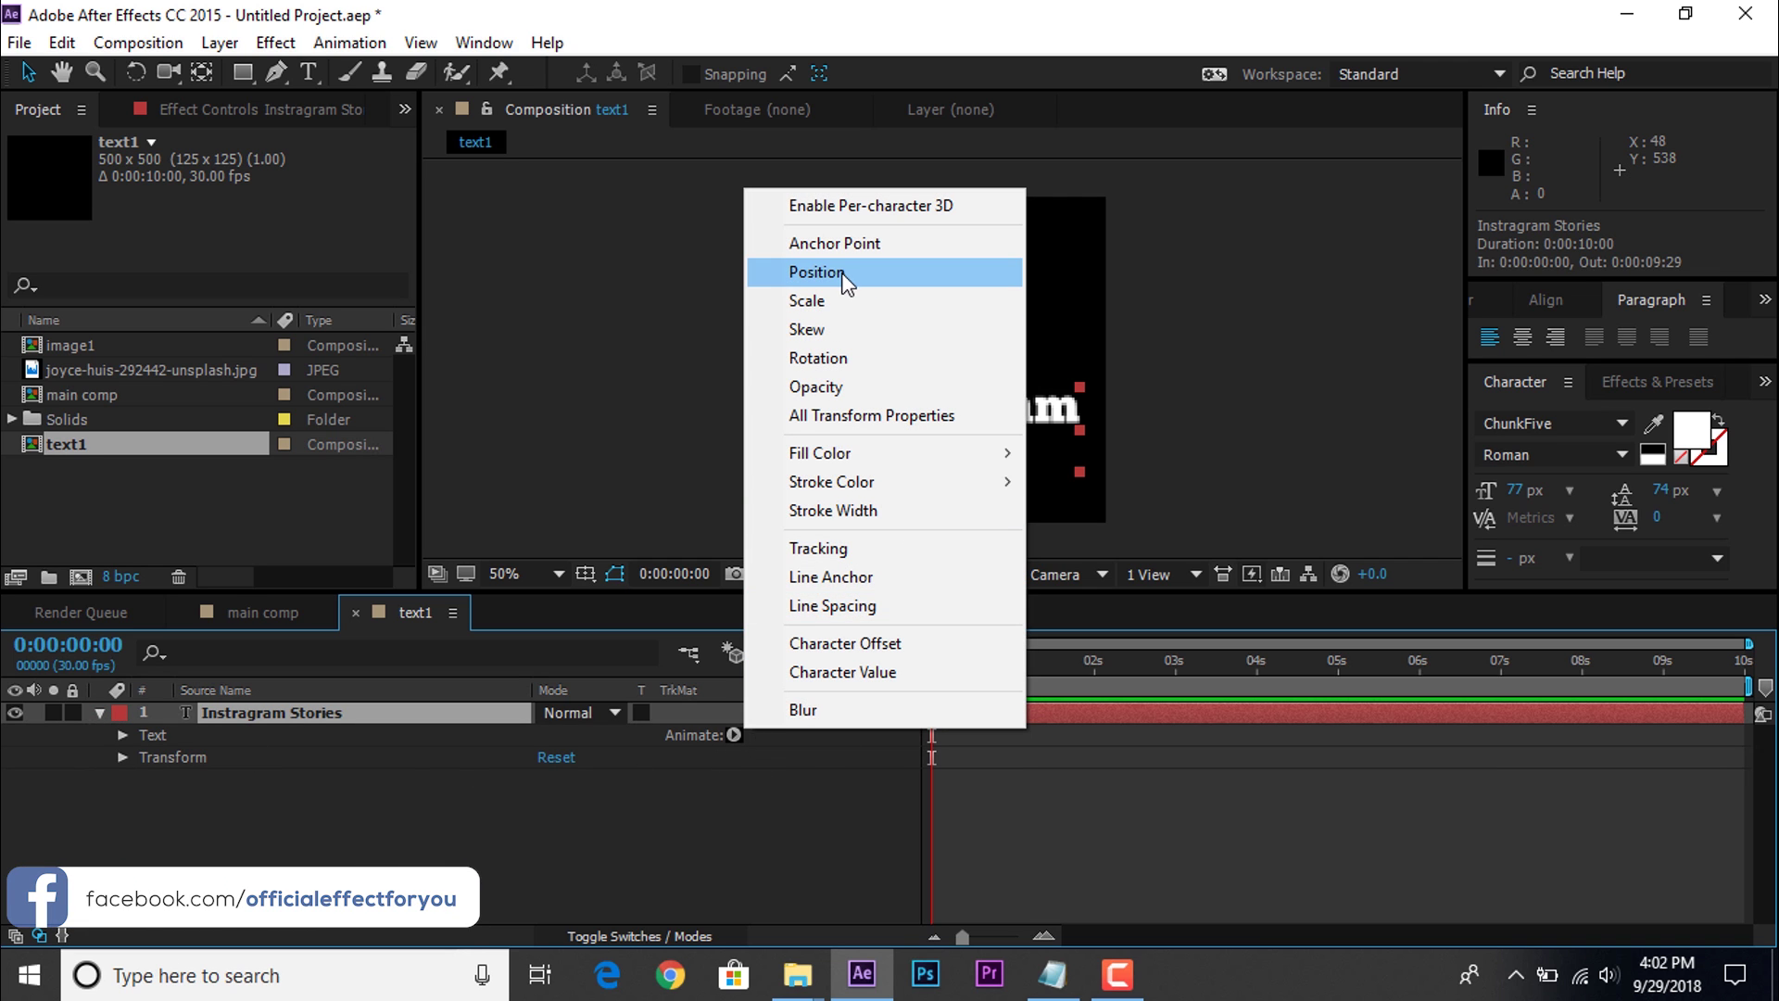
click(815, 272)
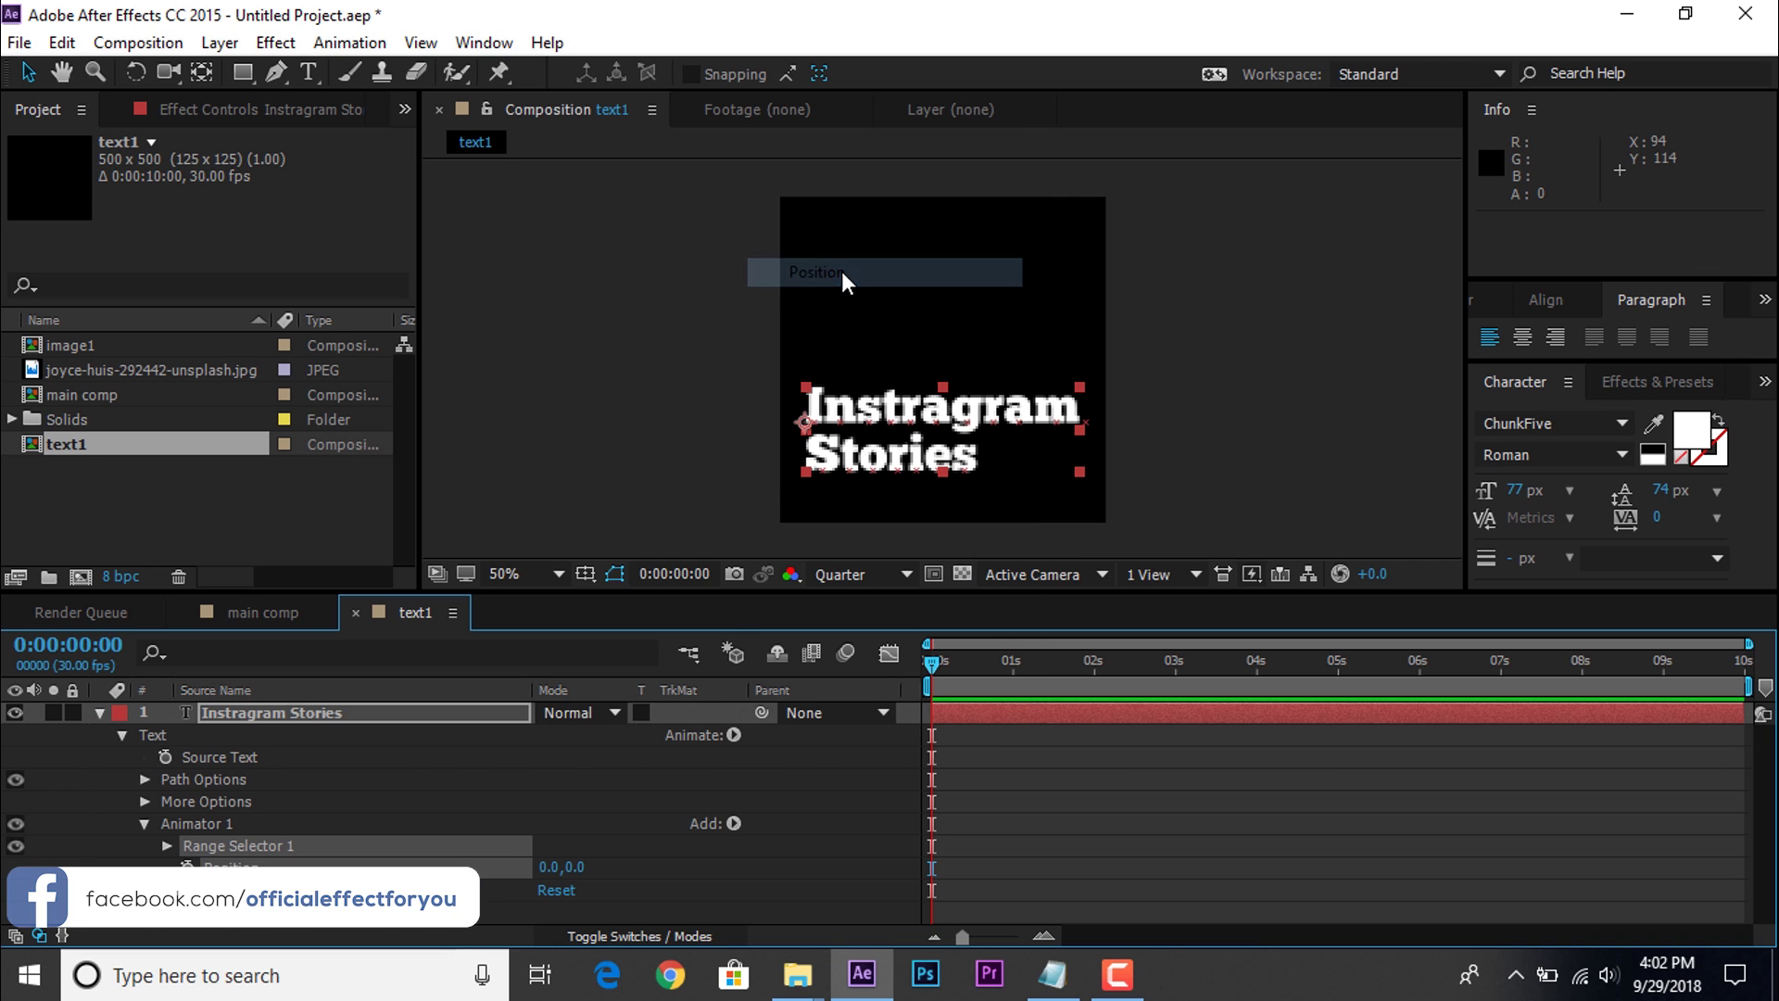
click(736, 821)
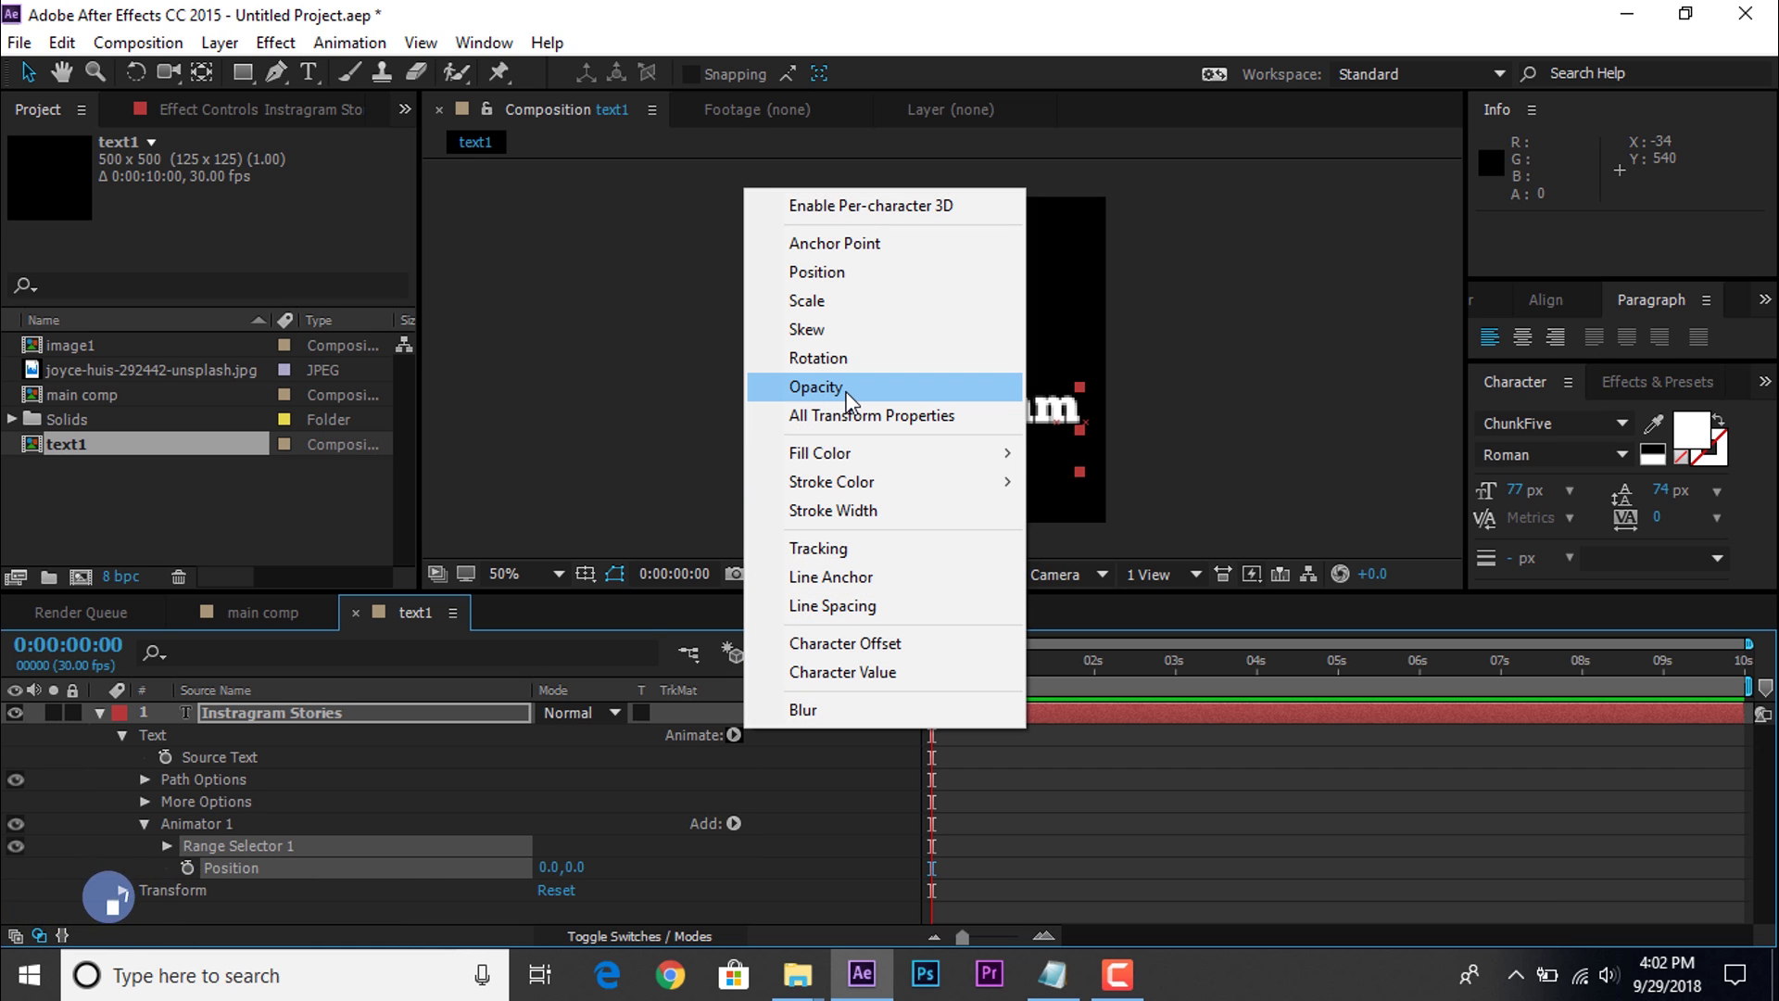
click(816, 387)
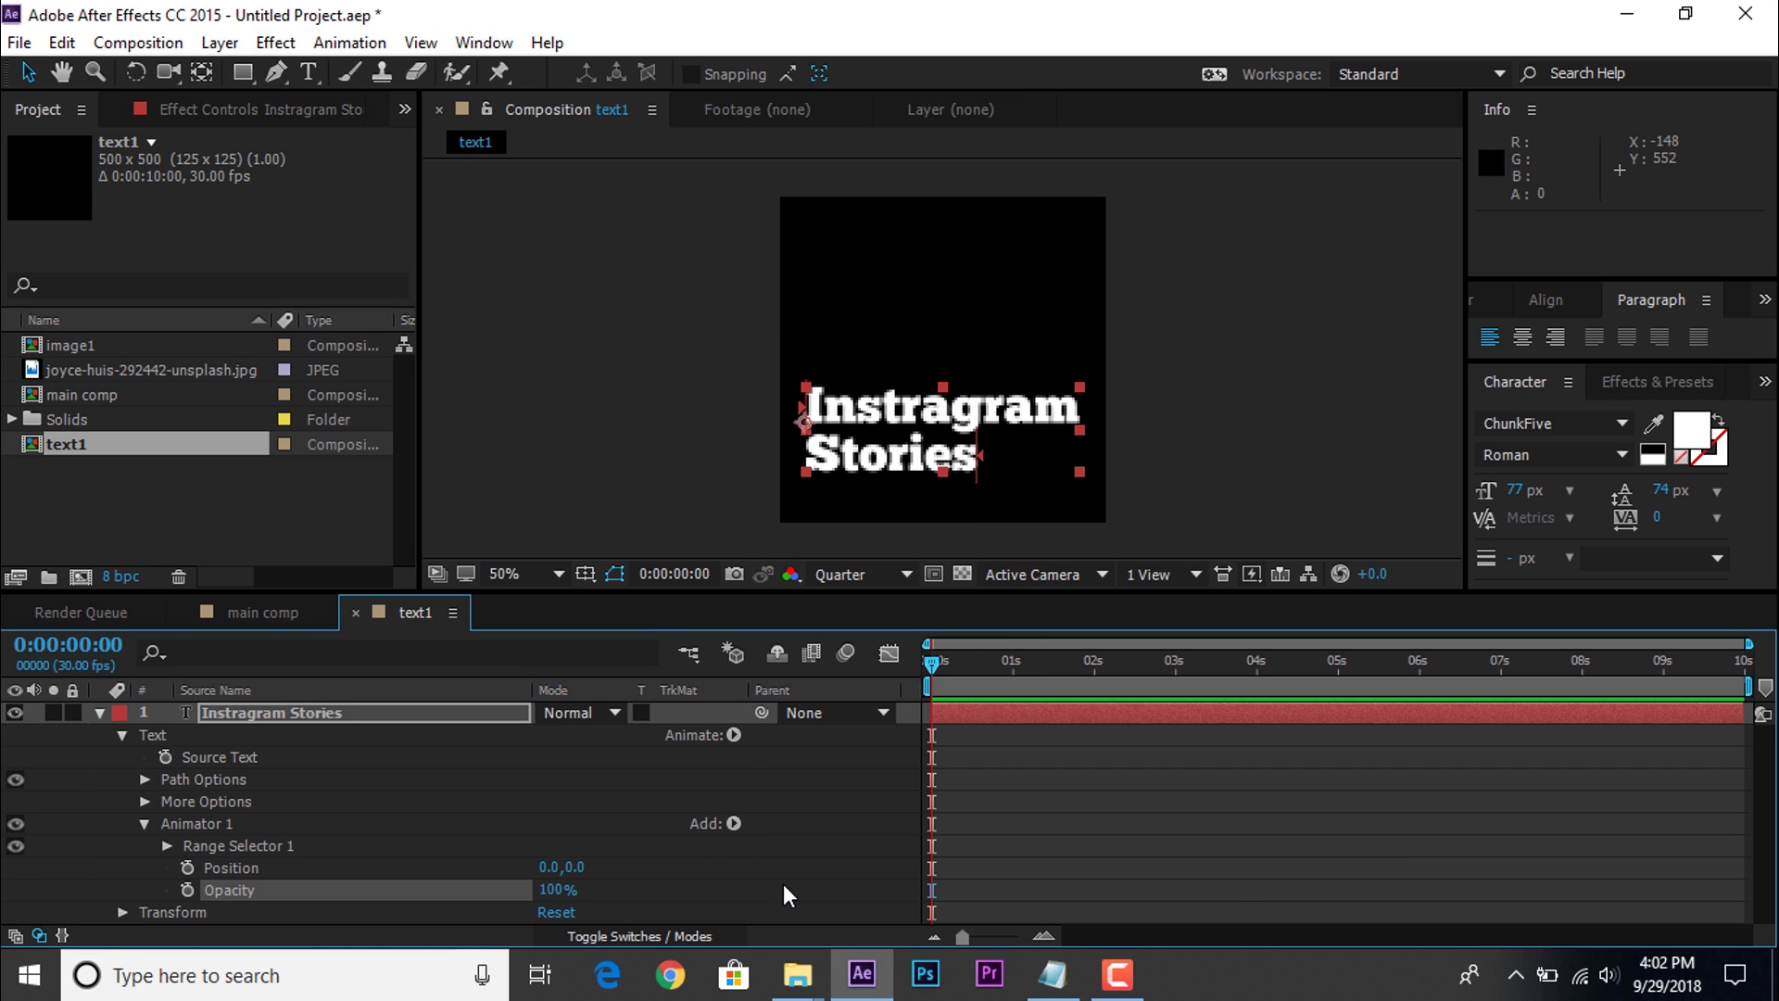
Step: Set Animator 1's Position to 0, 250 so the text drops below the frame
click(232, 867)
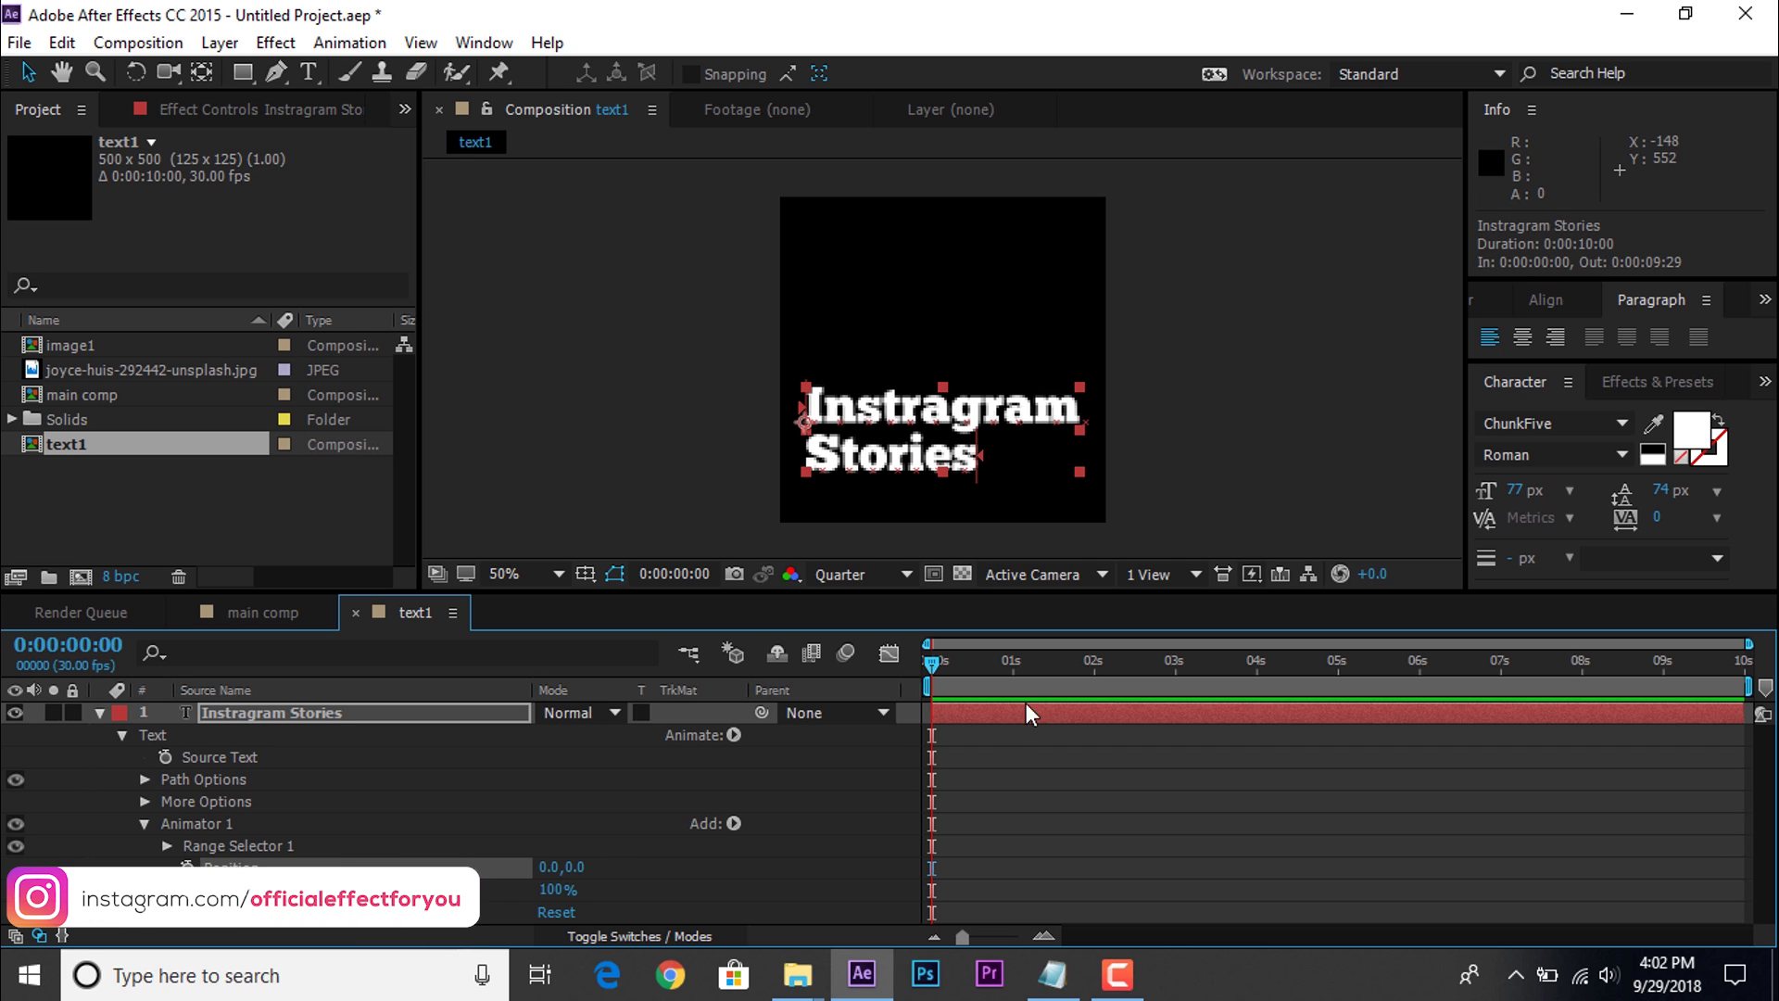
drag(929, 663, 944, 663)
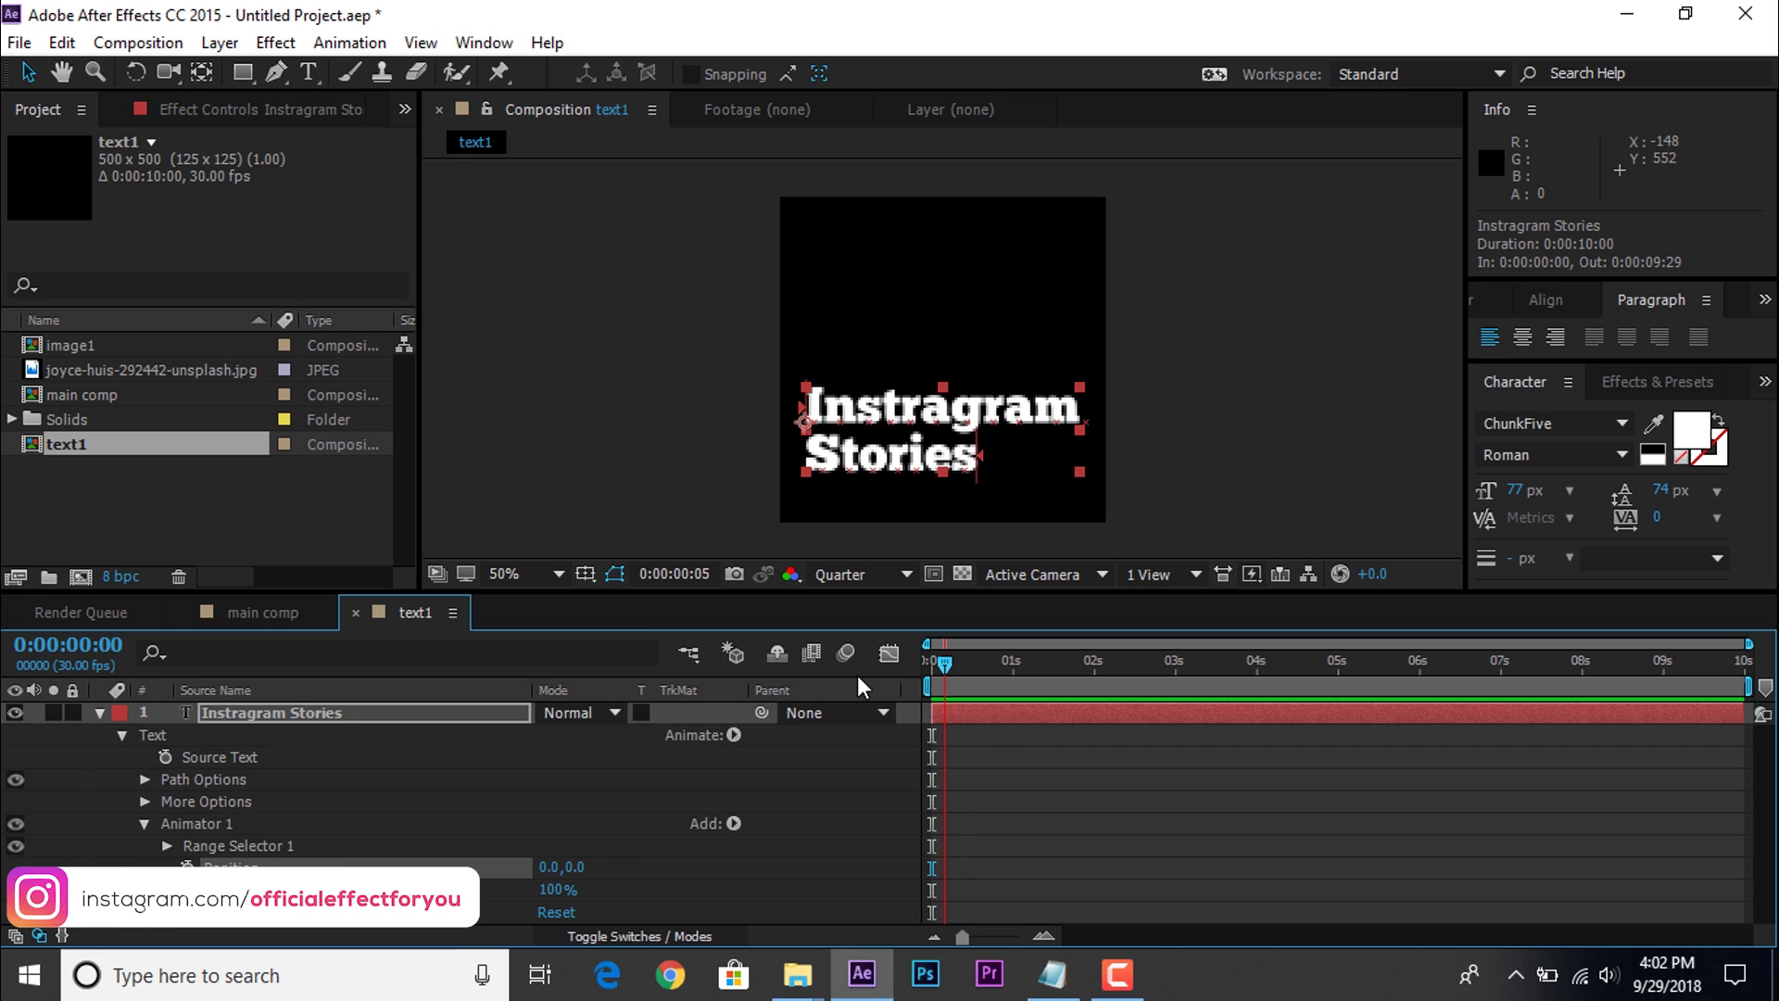
drag(576, 879, 915, 880)
click(581, 867)
text(250)
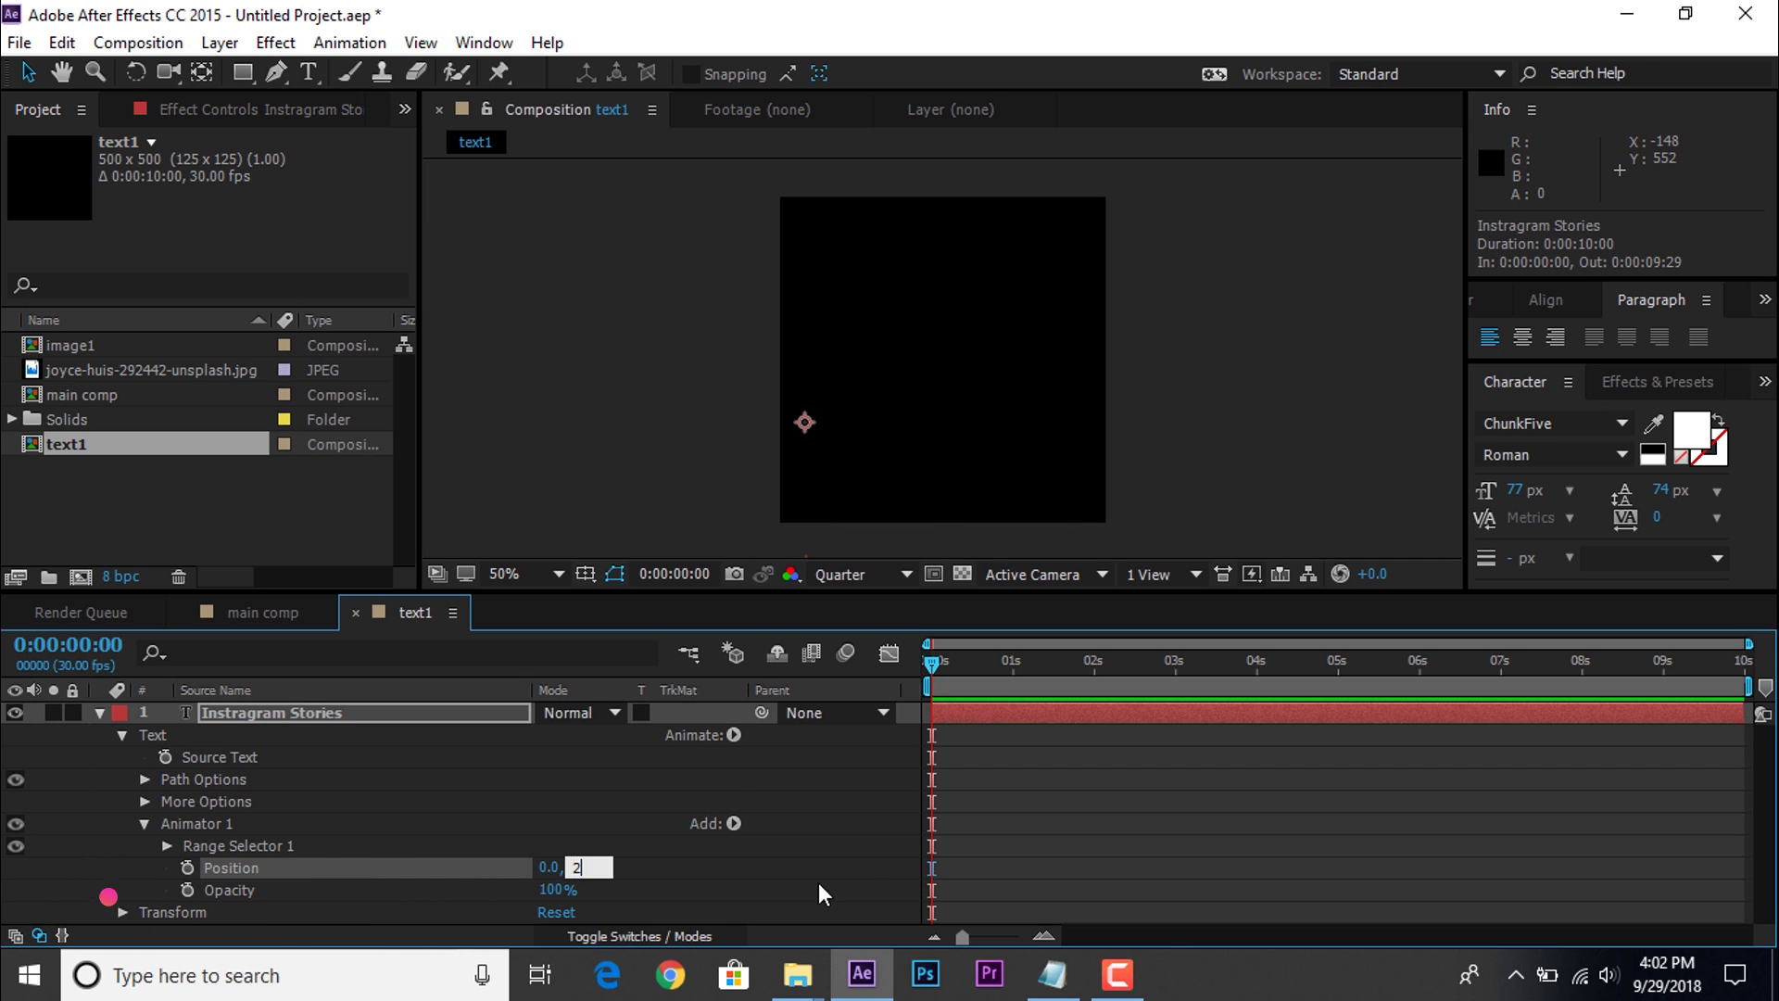
key(Return)
Step: Keyframe Range Selector 1's Start from 0% at 0:00:00:00 to 100% at 0:00:01:01
click(339, 810)
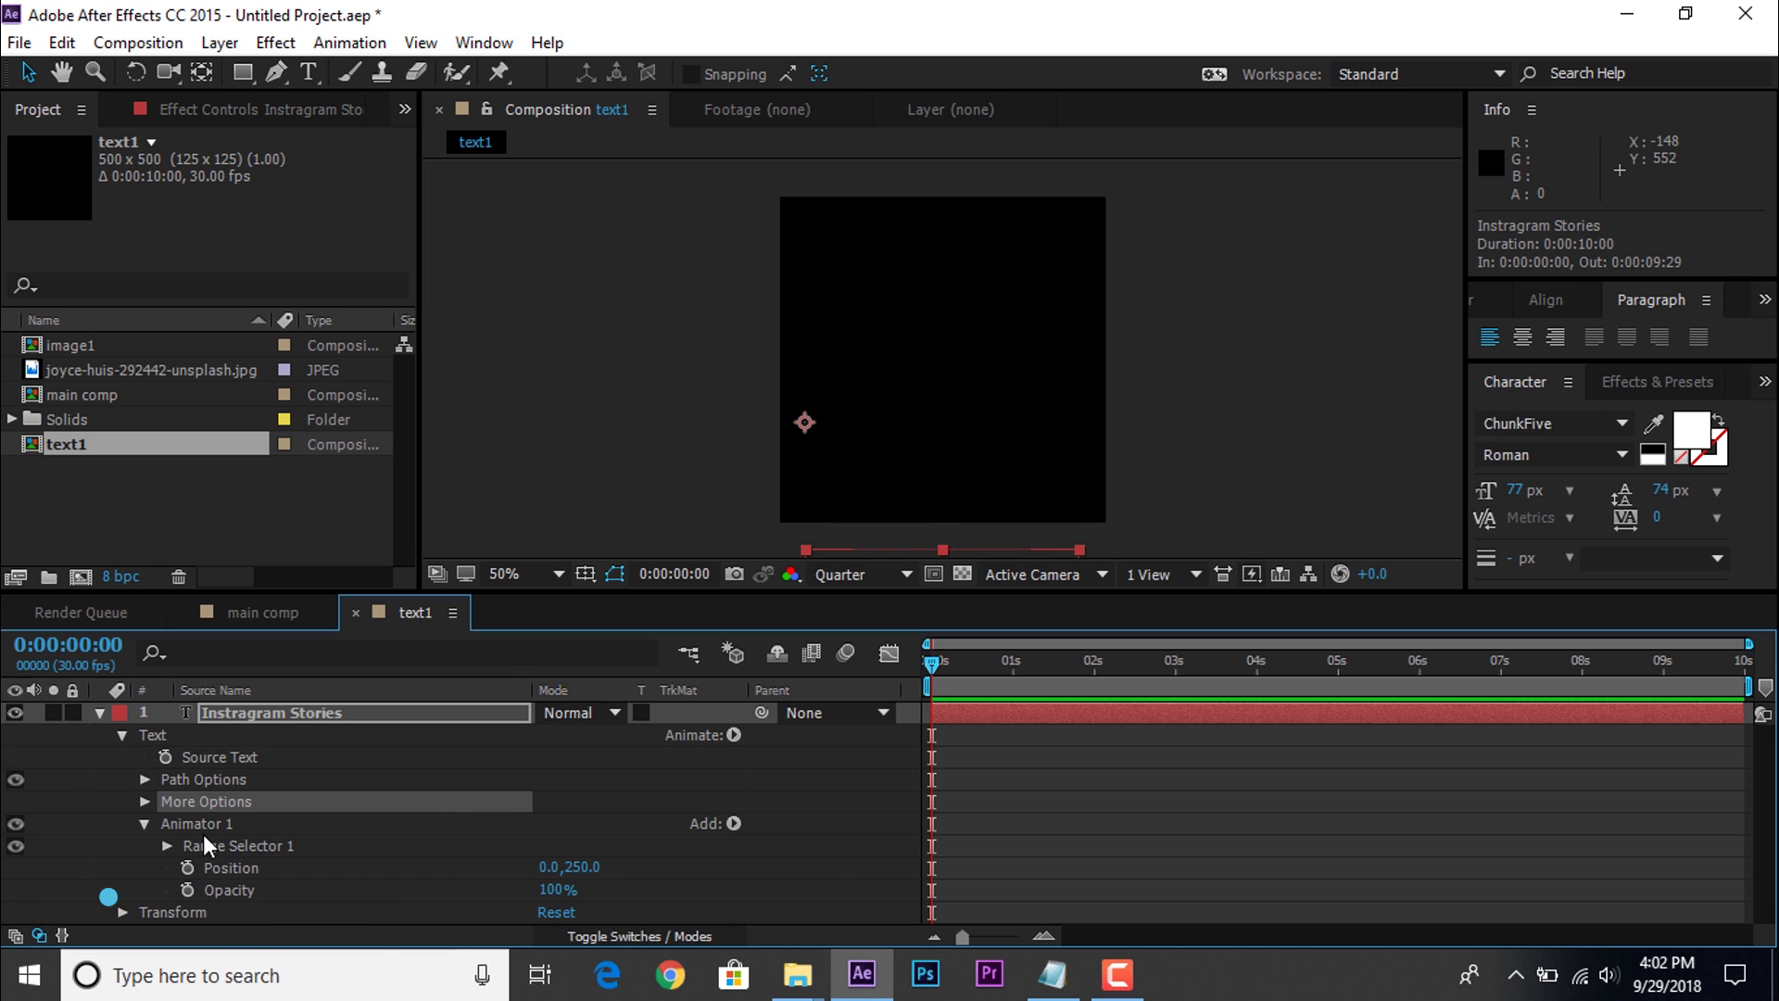
click(243, 844)
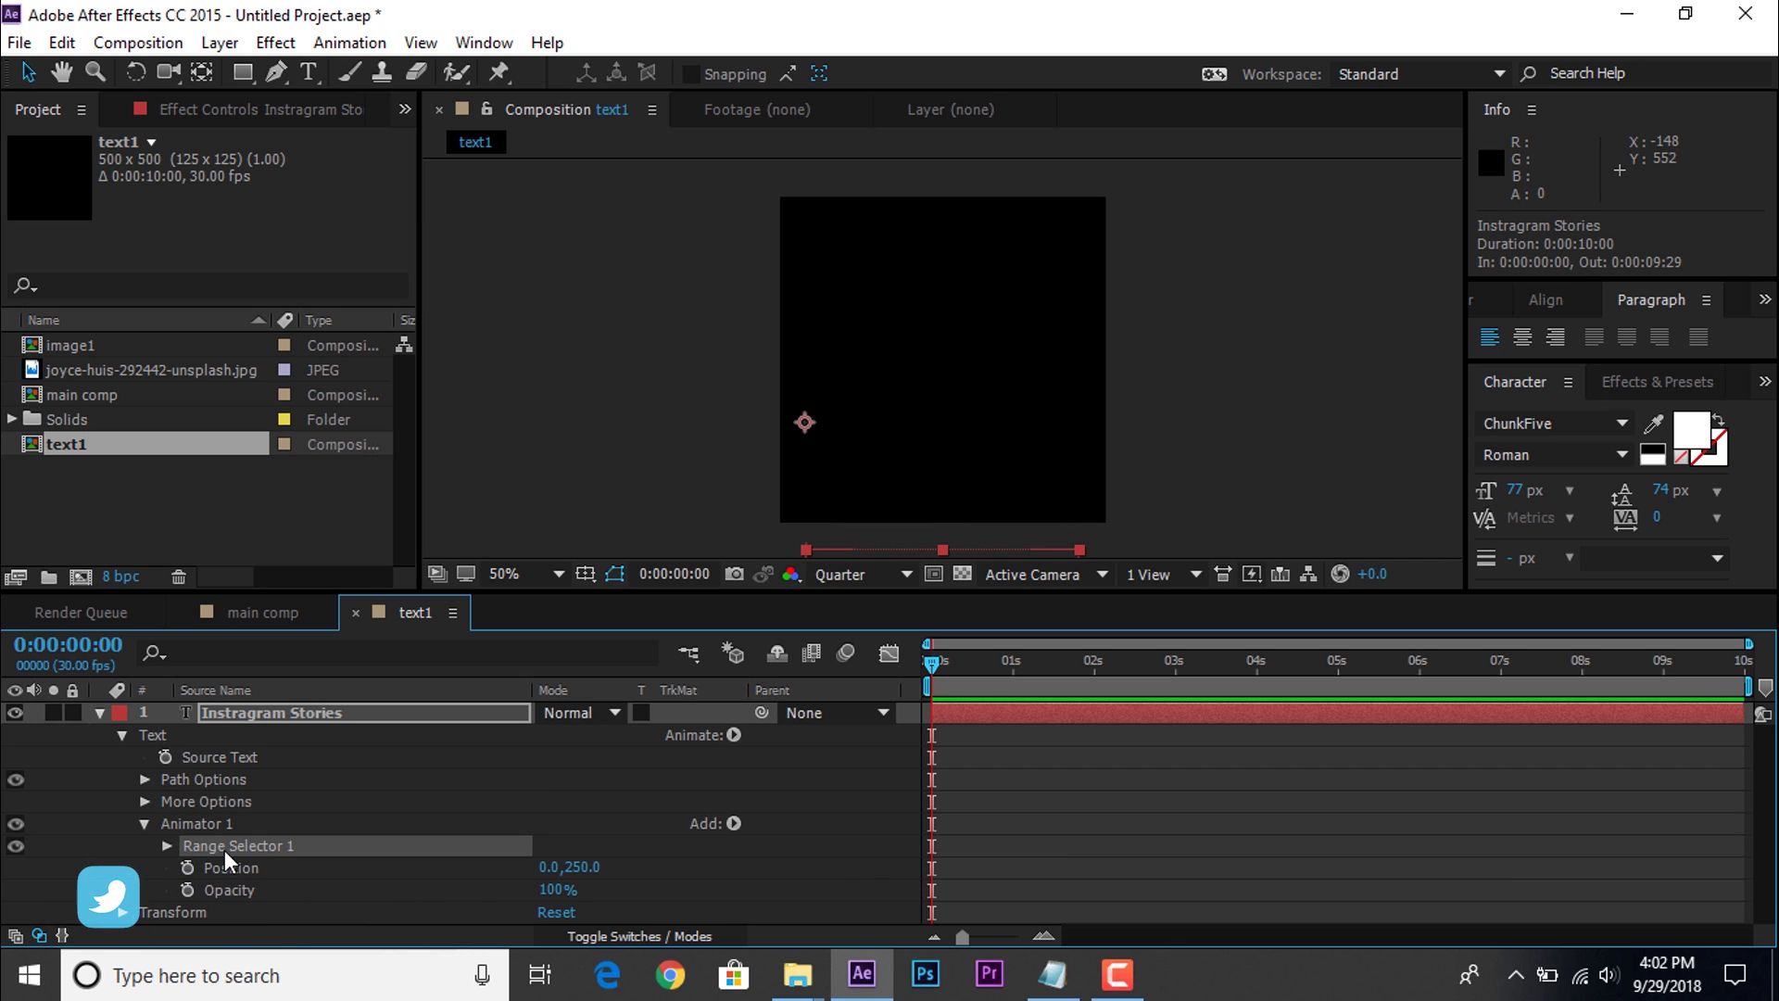
click(166, 846)
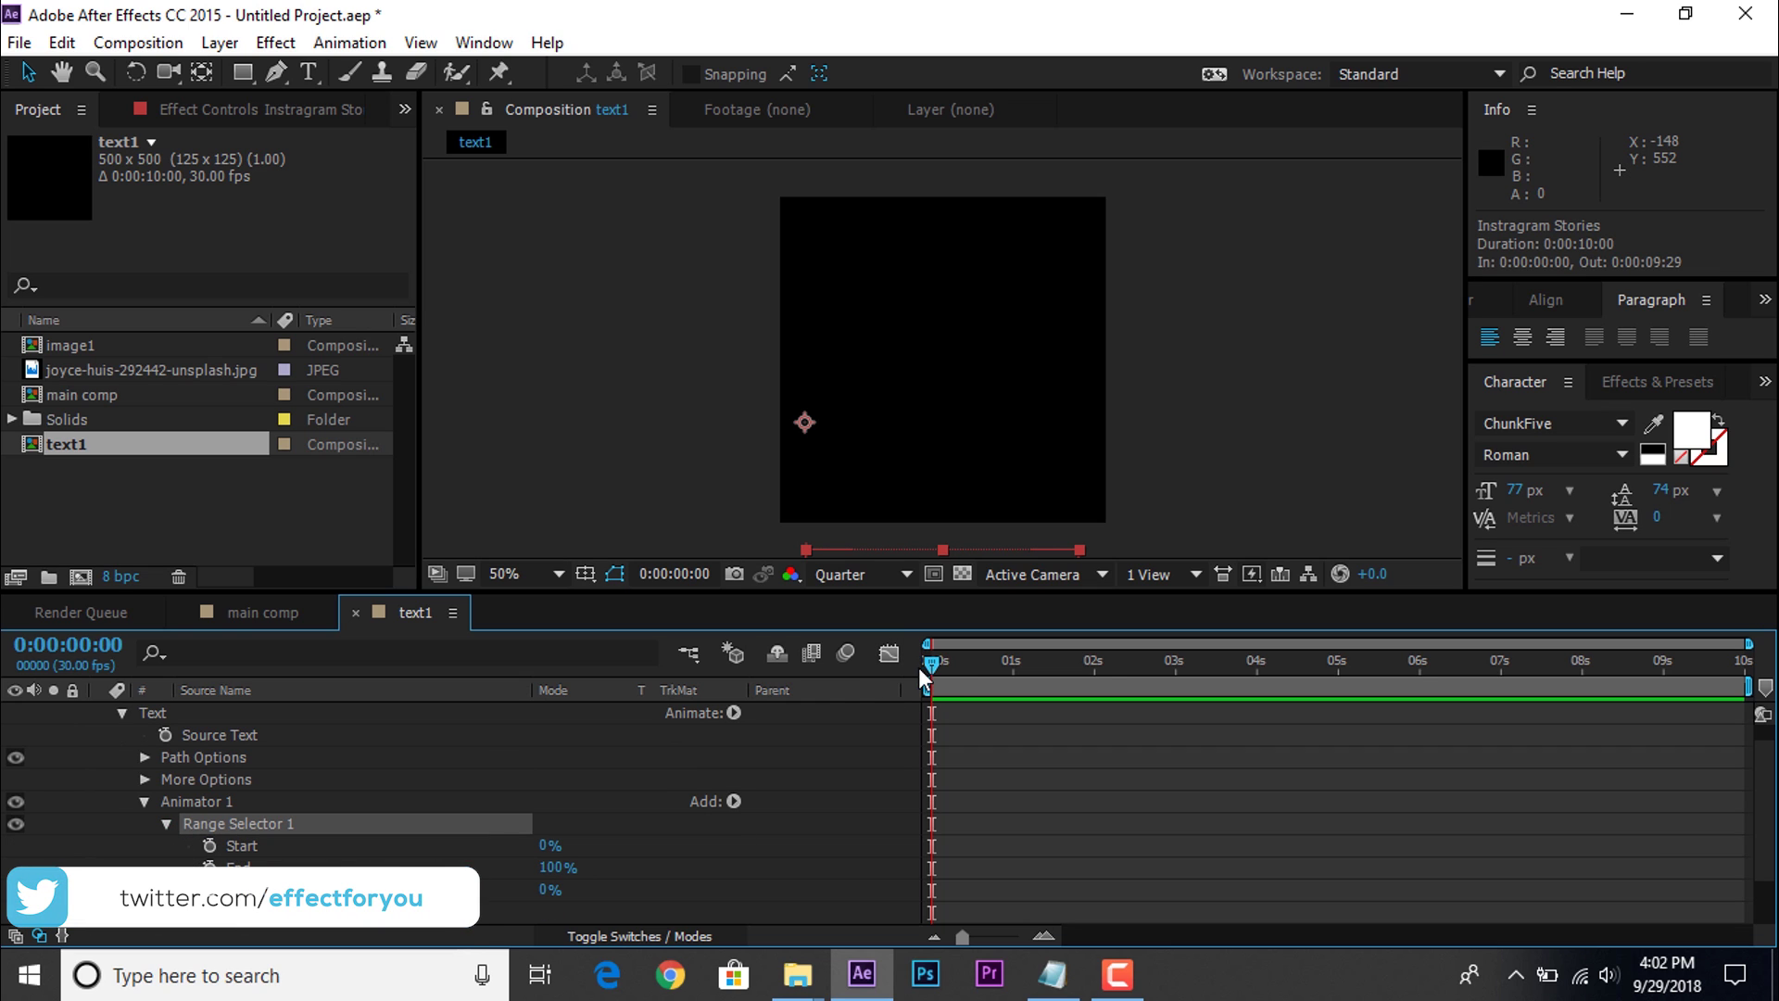
click(209, 845)
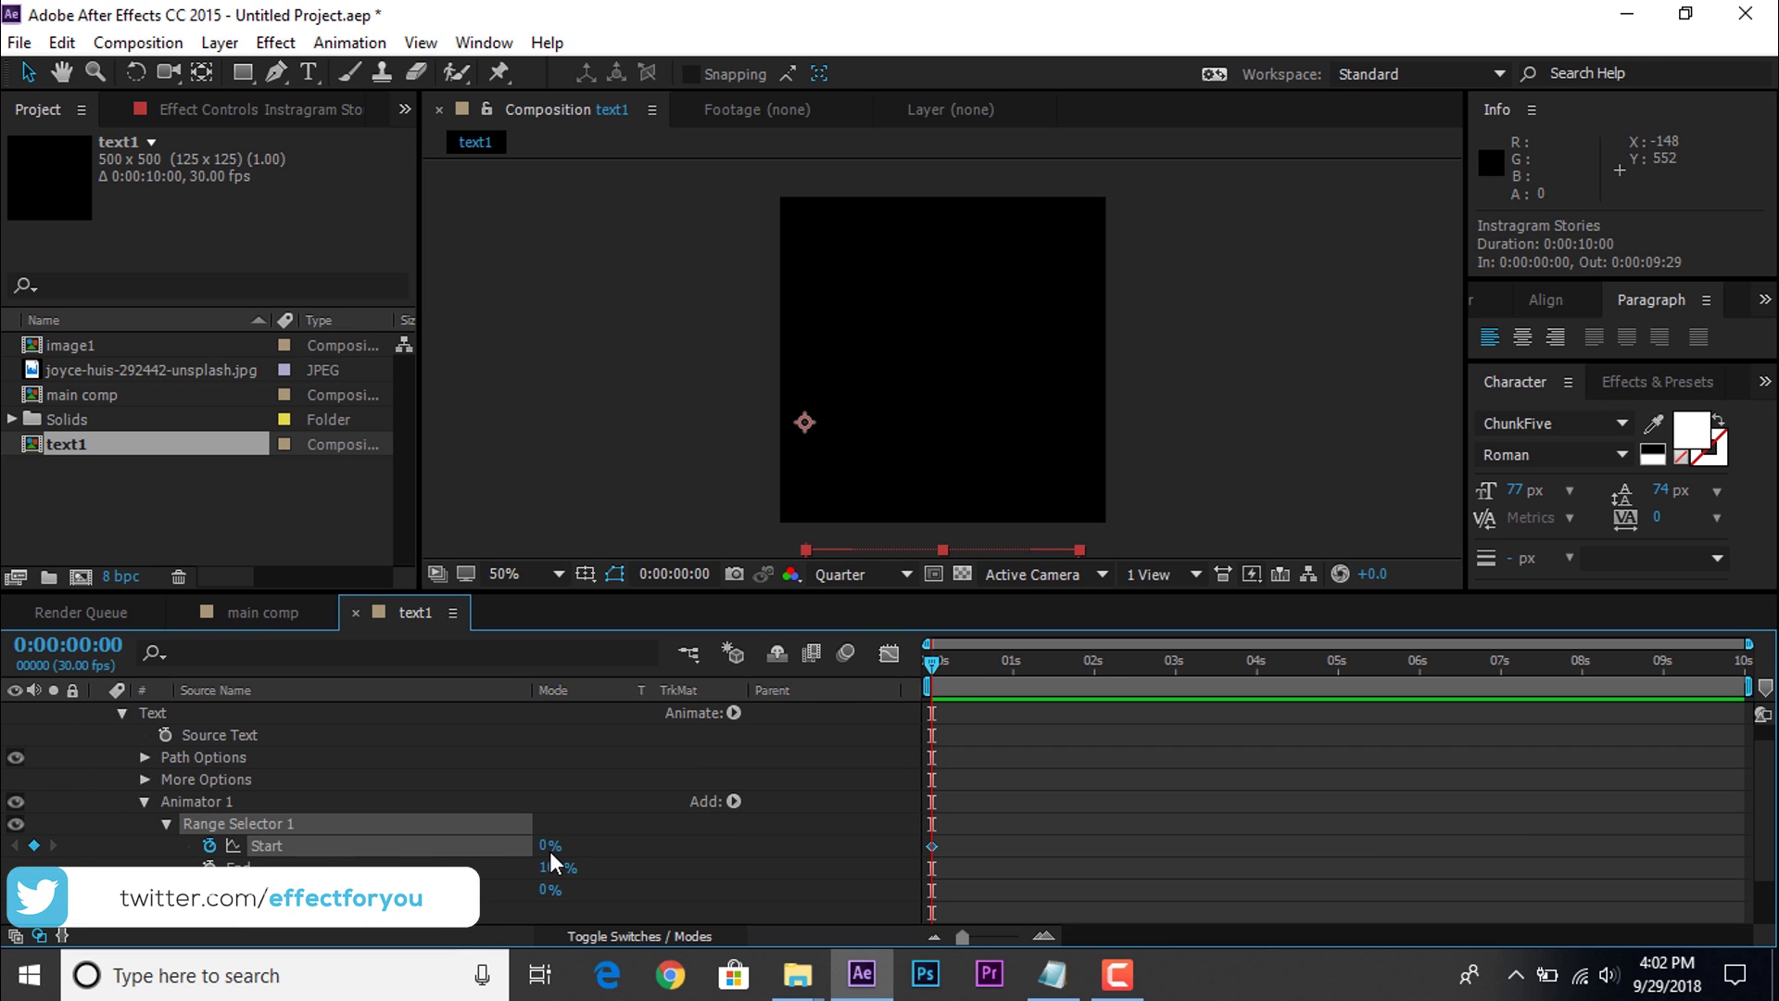
click(1014, 661)
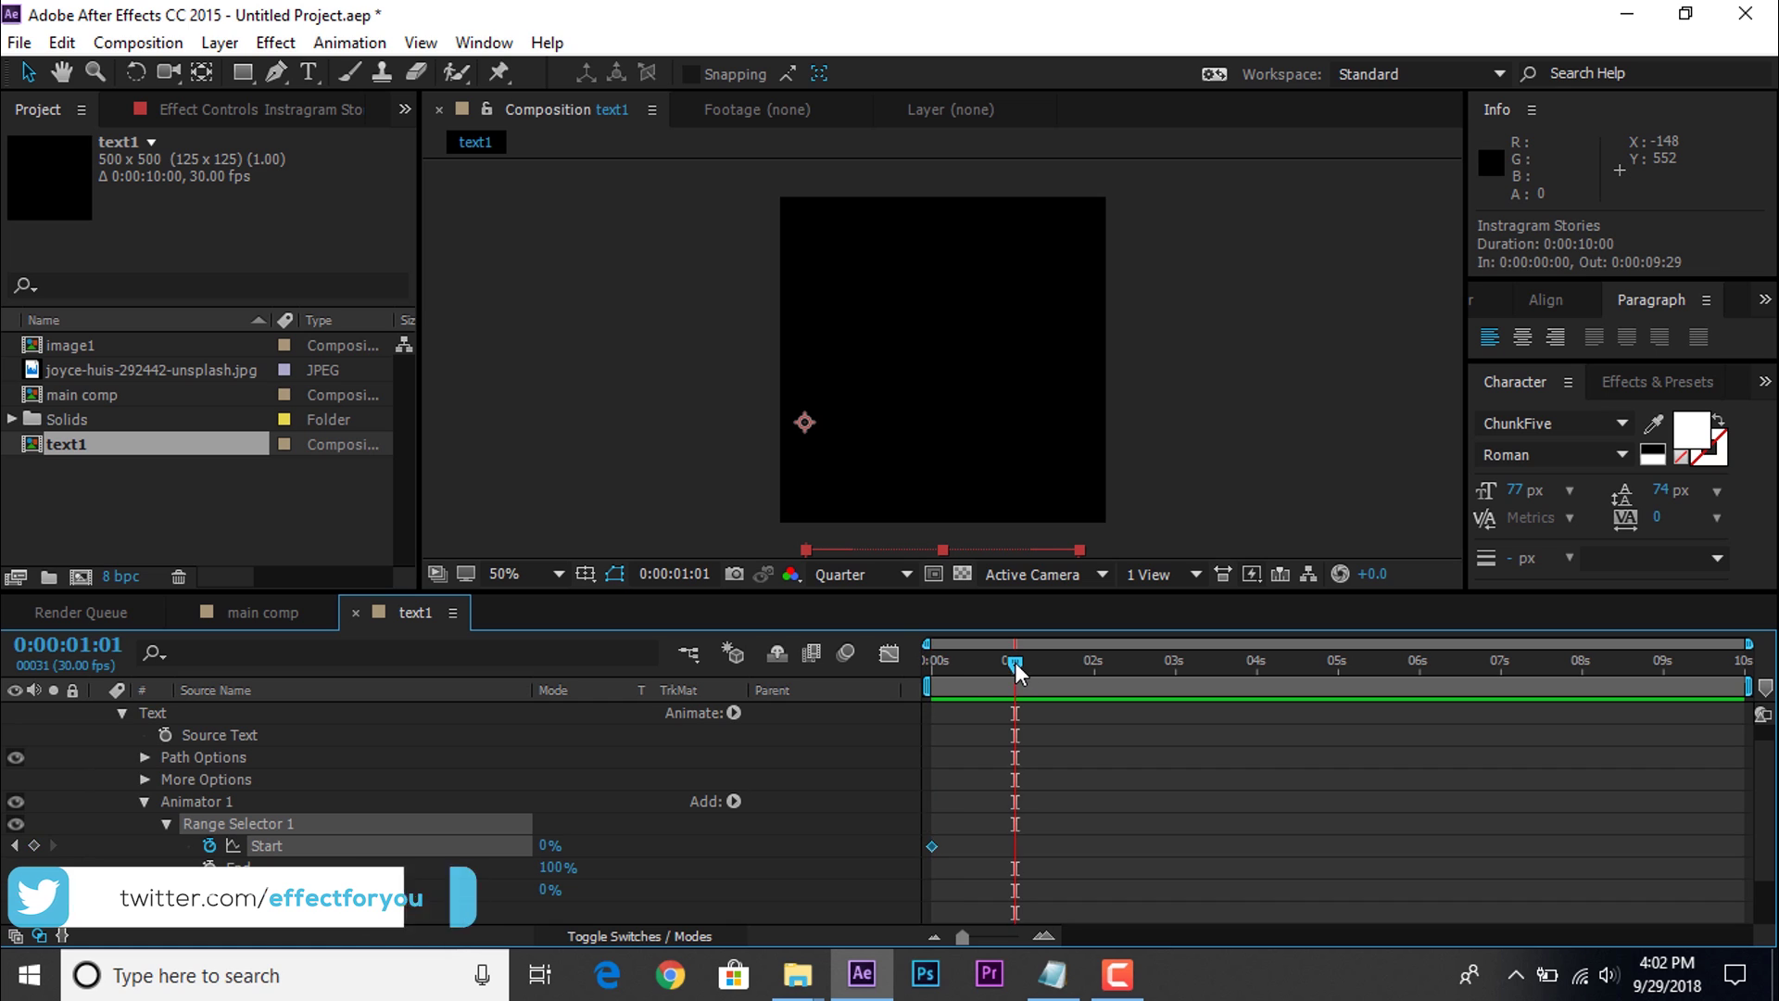
click(549, 845)
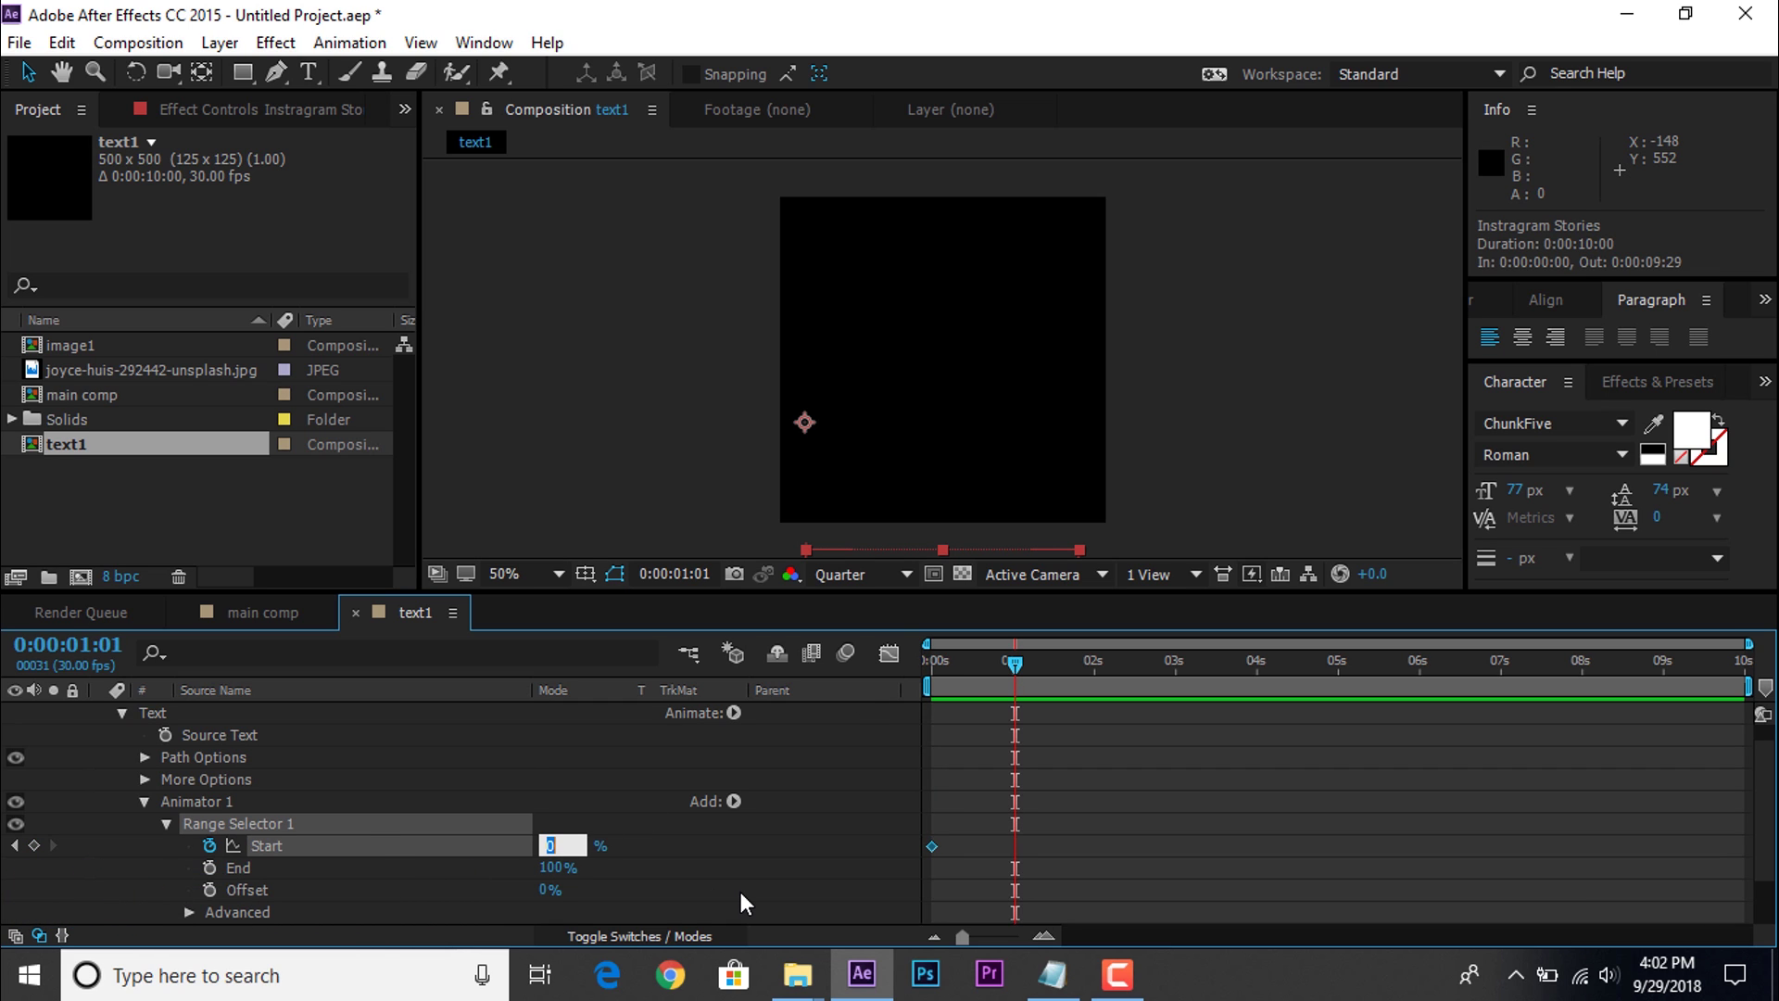
text(100)
key(Return)
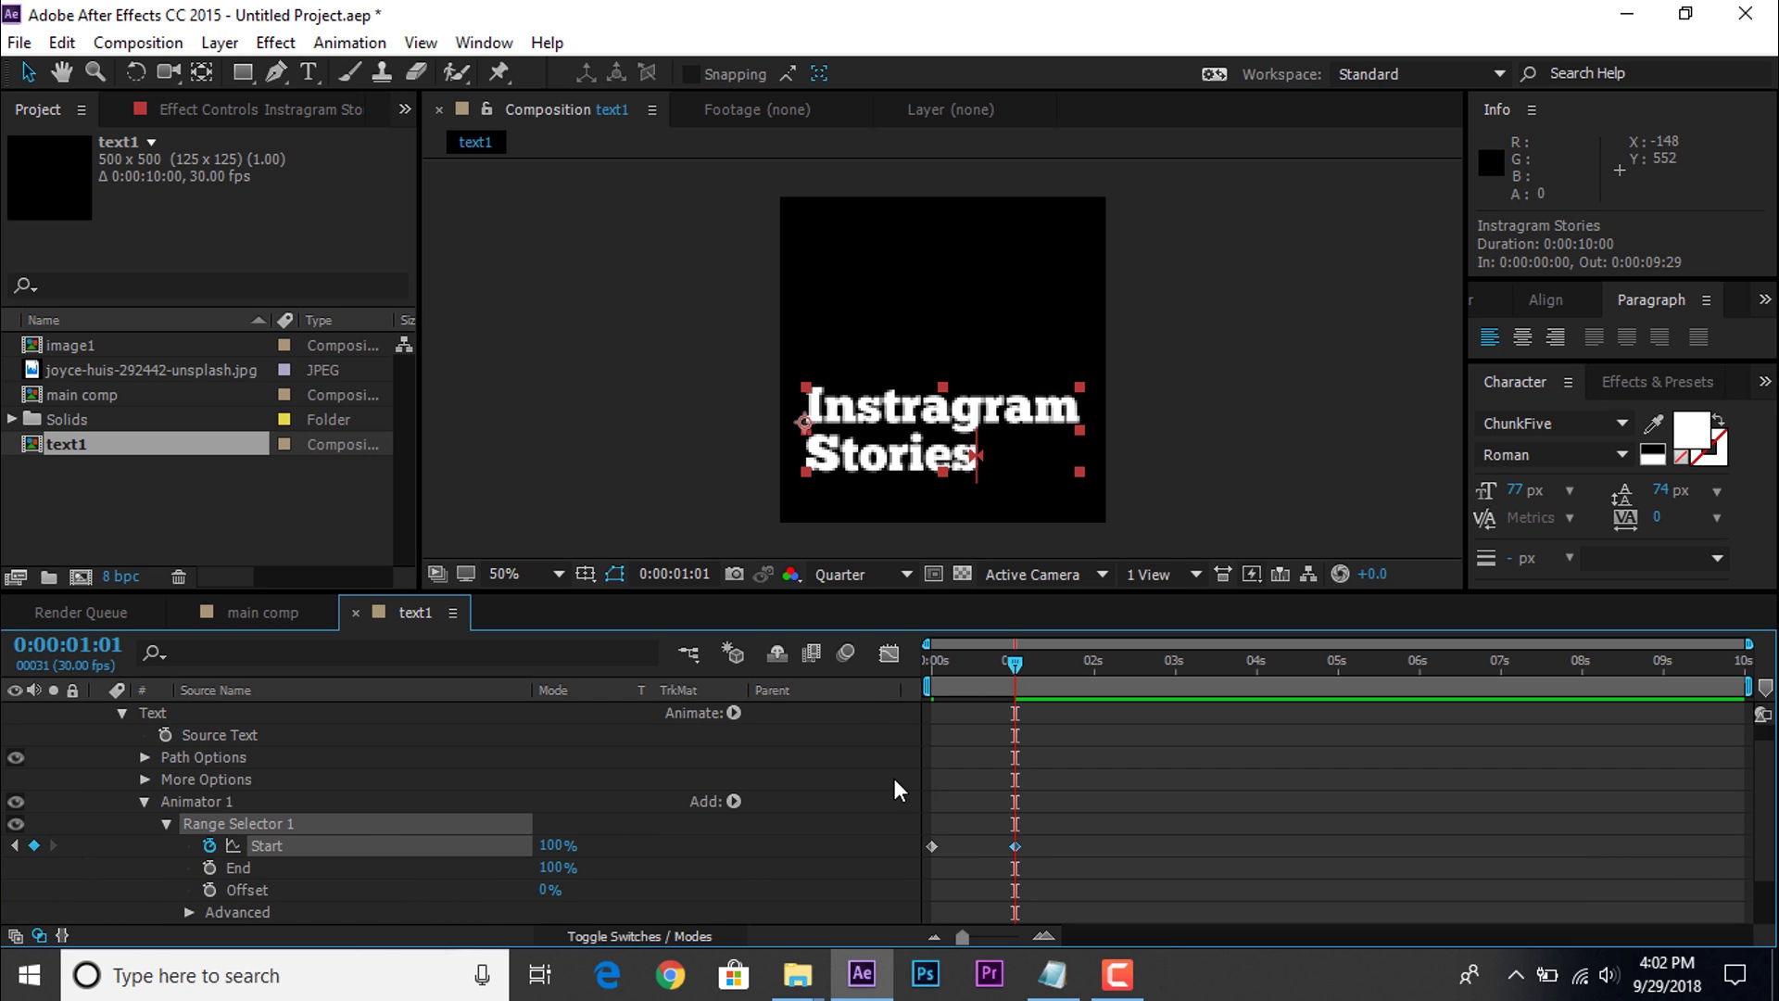
Step: Preview the text reveal from the start of the composition
click(1008, 790)
key(shift+Page_Up)
key(space)
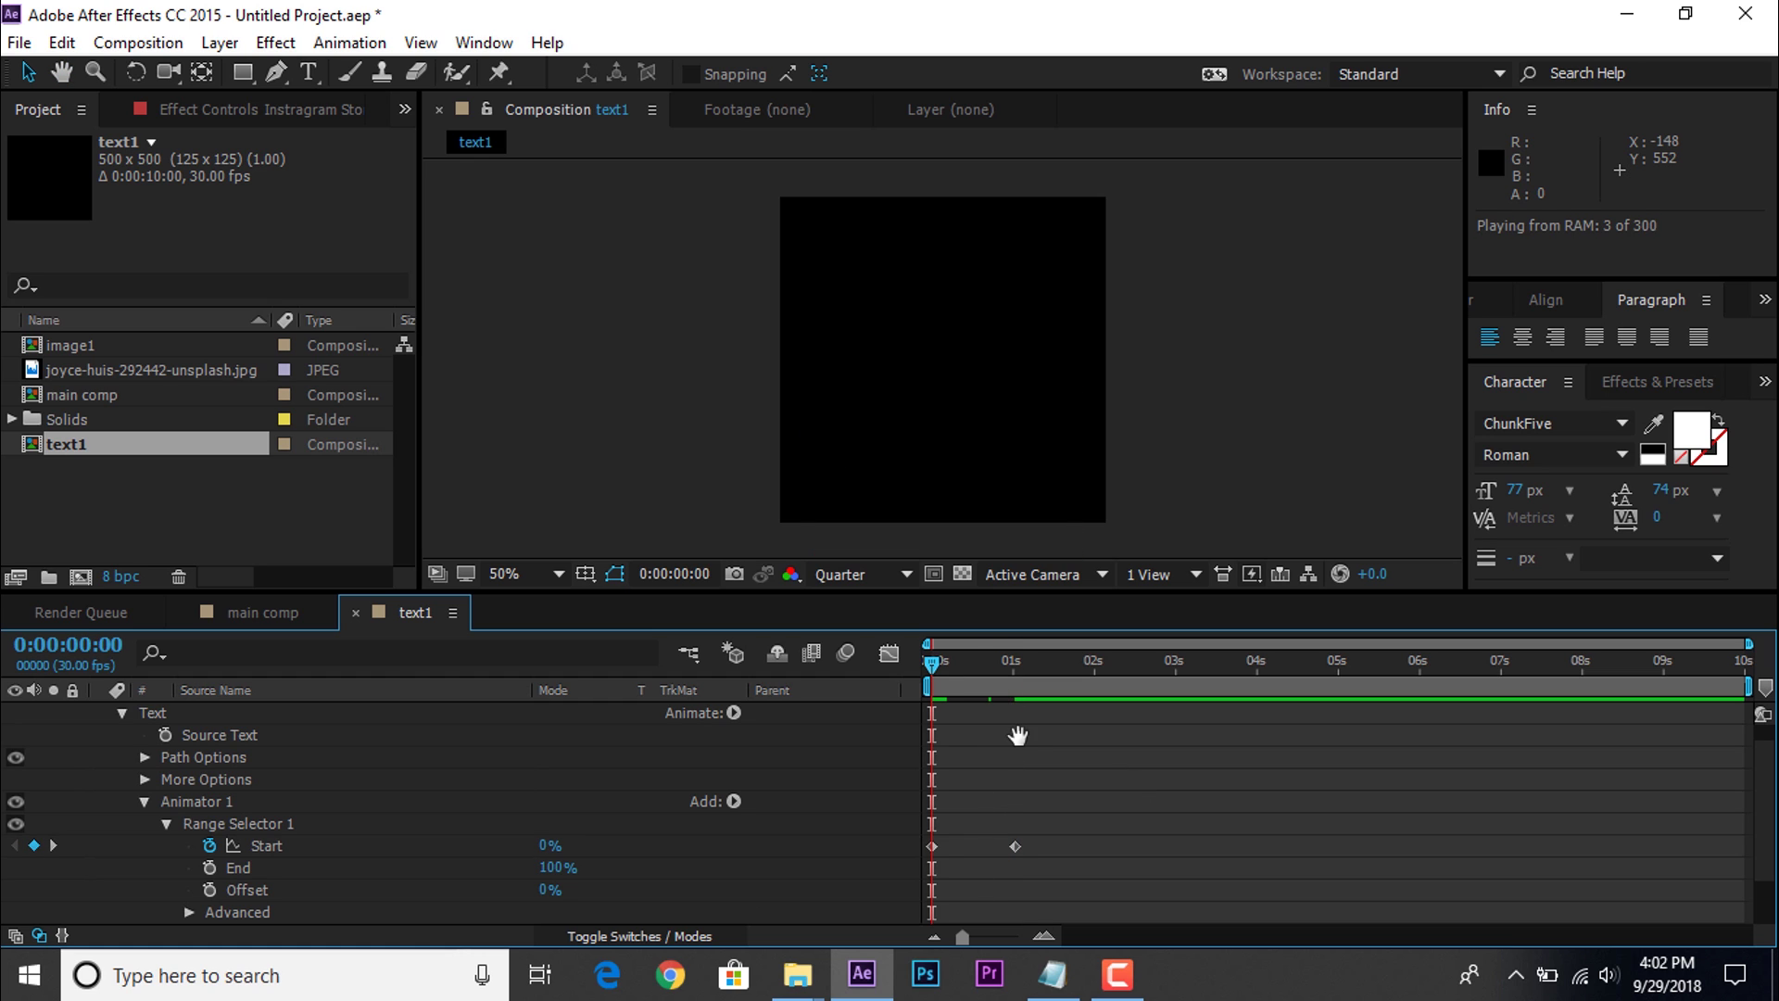
key(space)
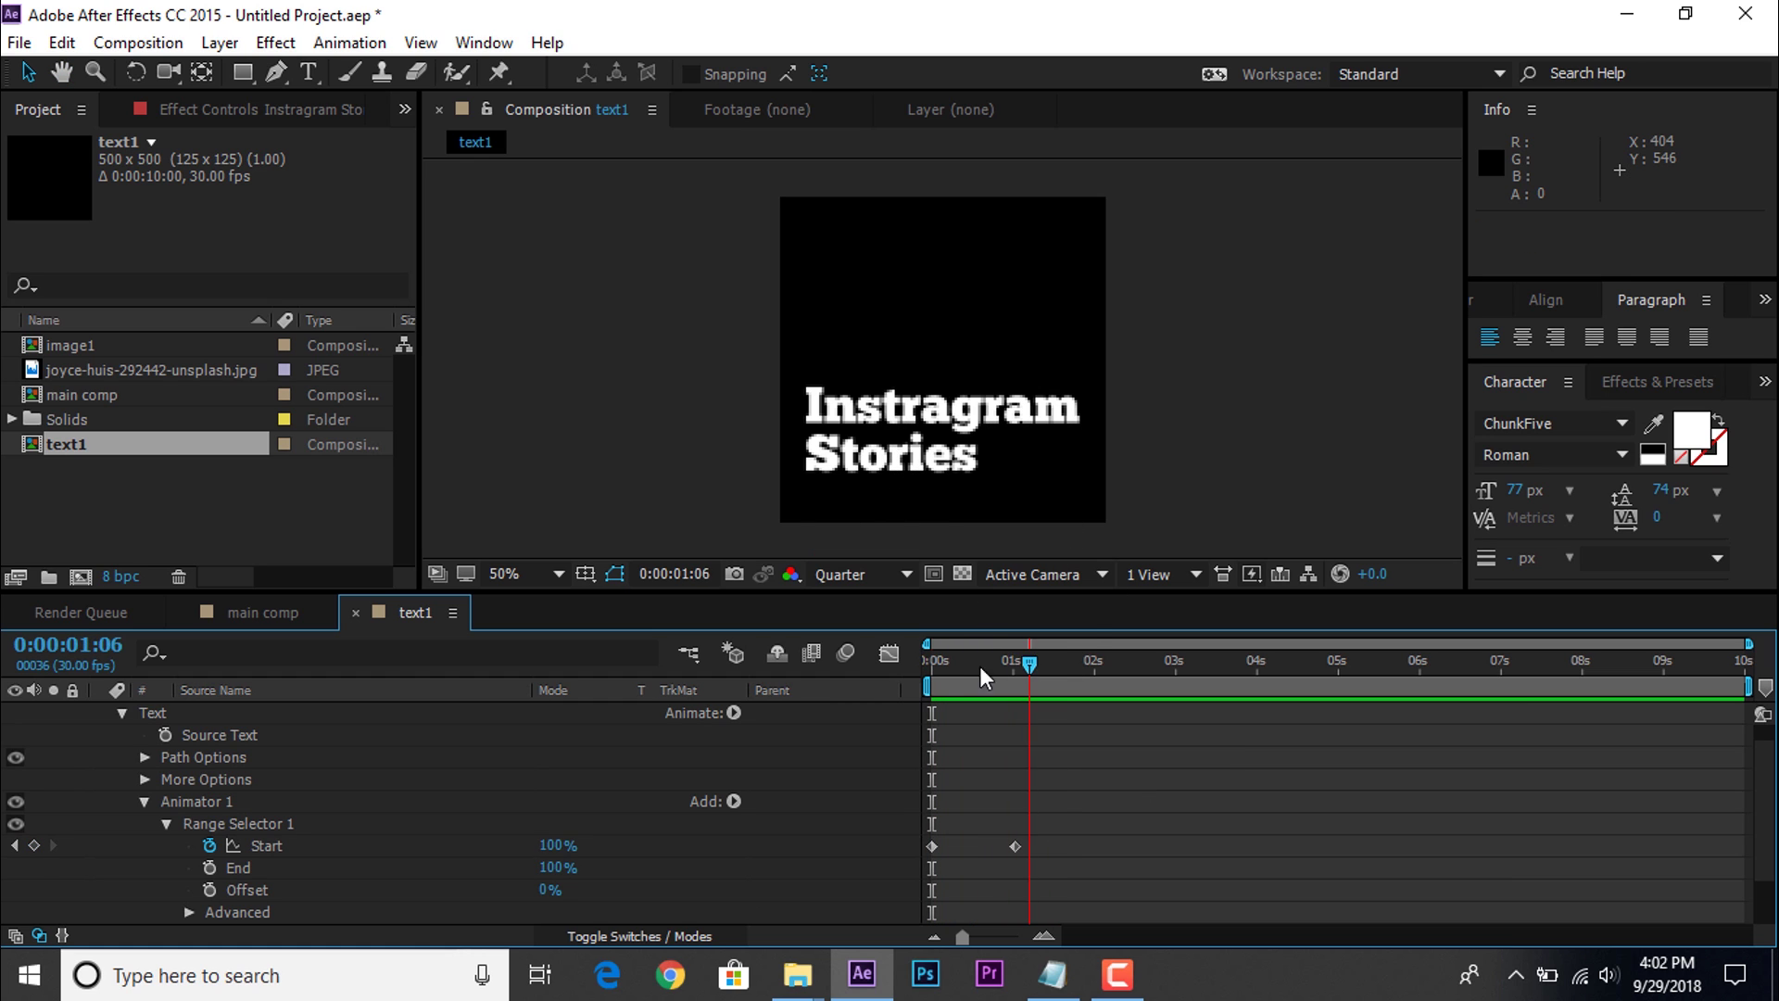
Step: Set Animator 1's Opacity to 0%
scroll(361, 880, down, 3)
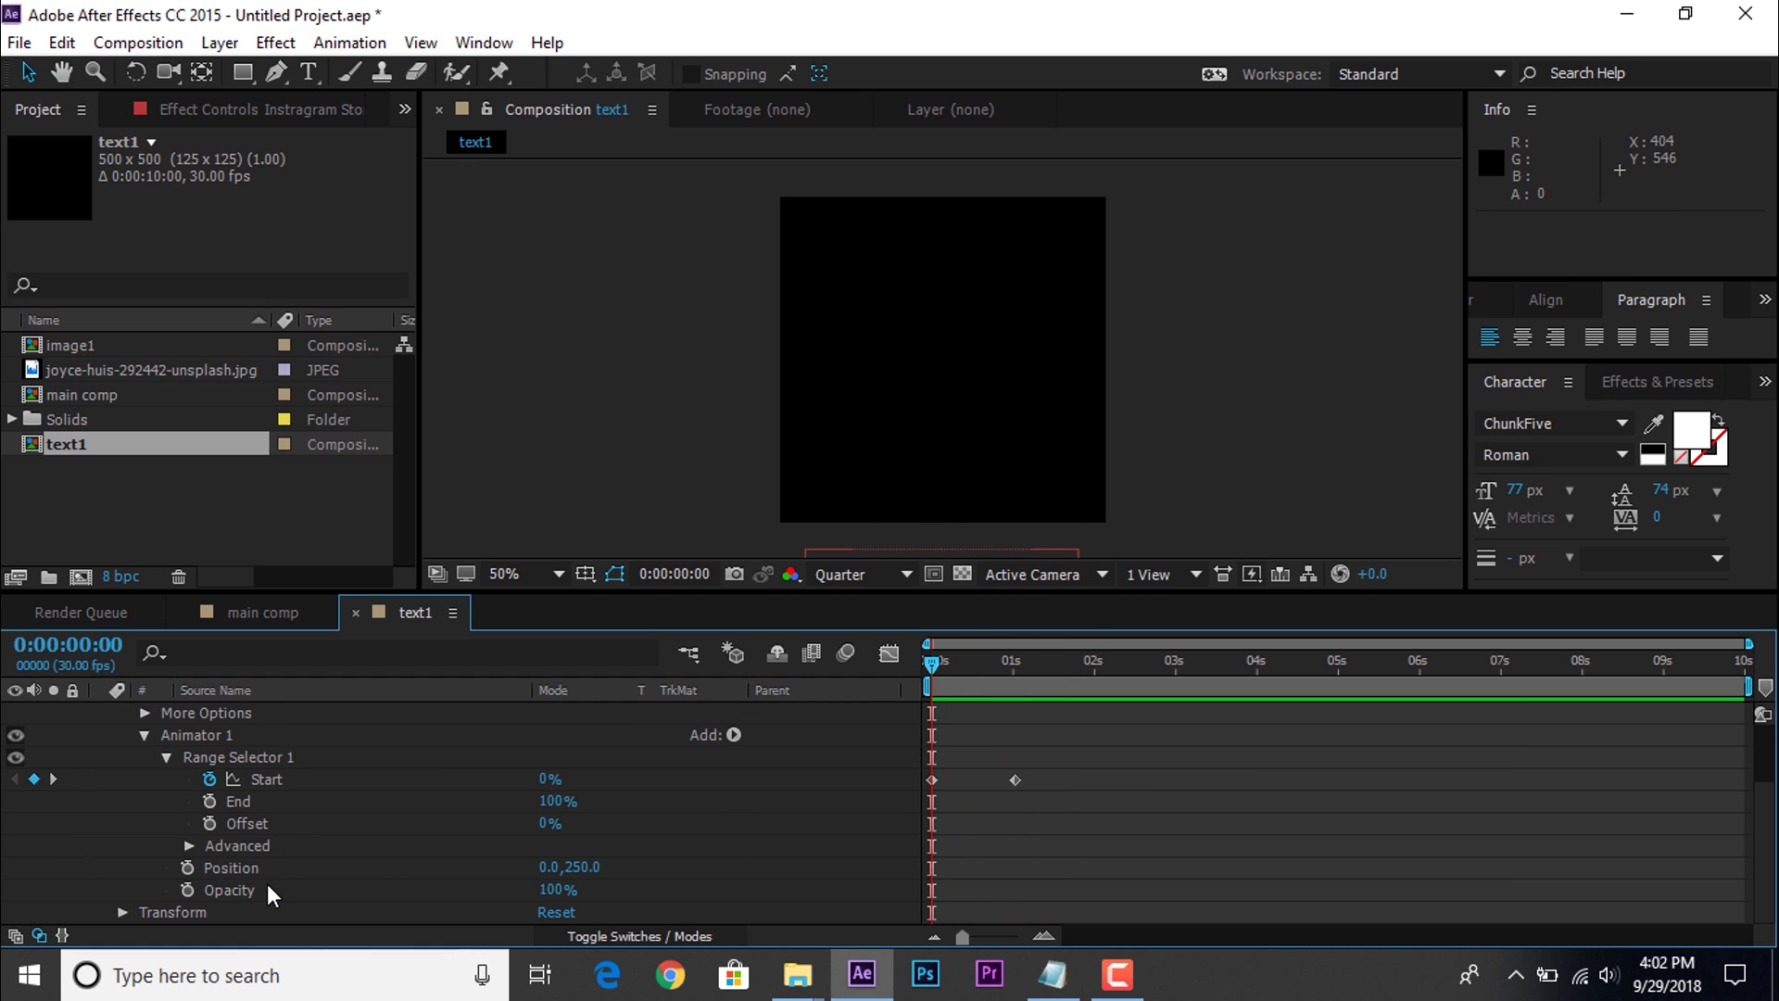
click(227, 891)
drag(556, 895, 303, 899)
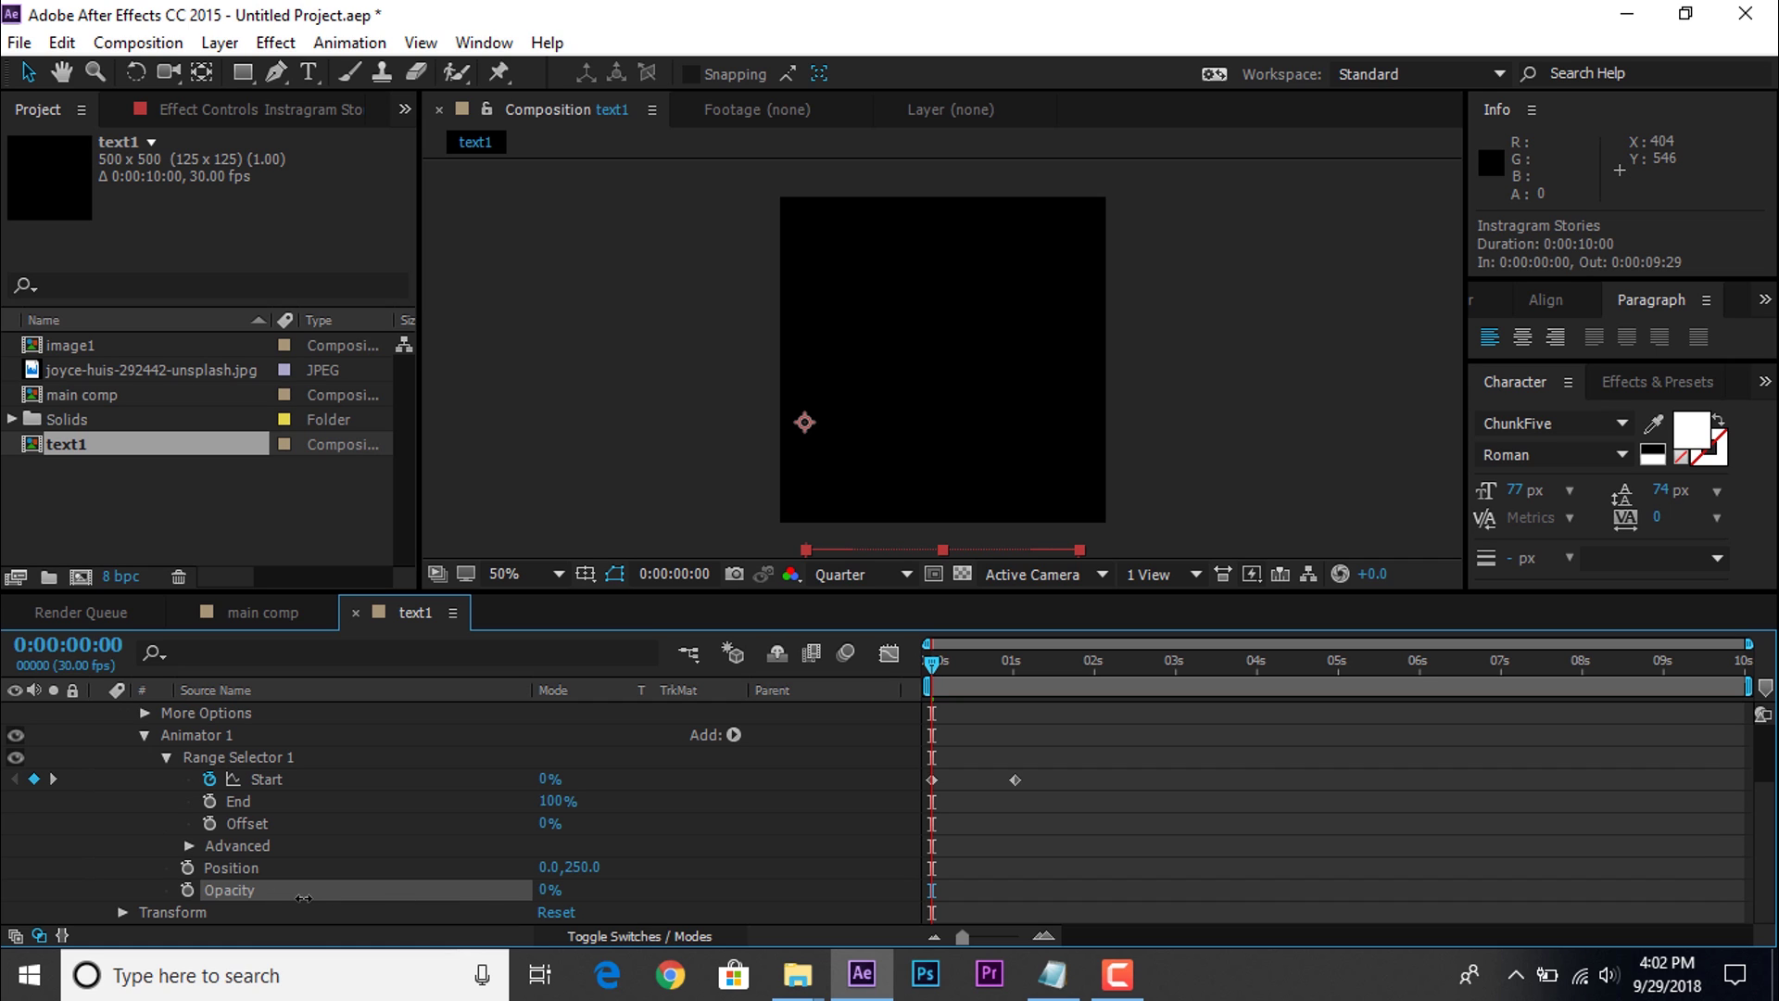
click(762, 892)
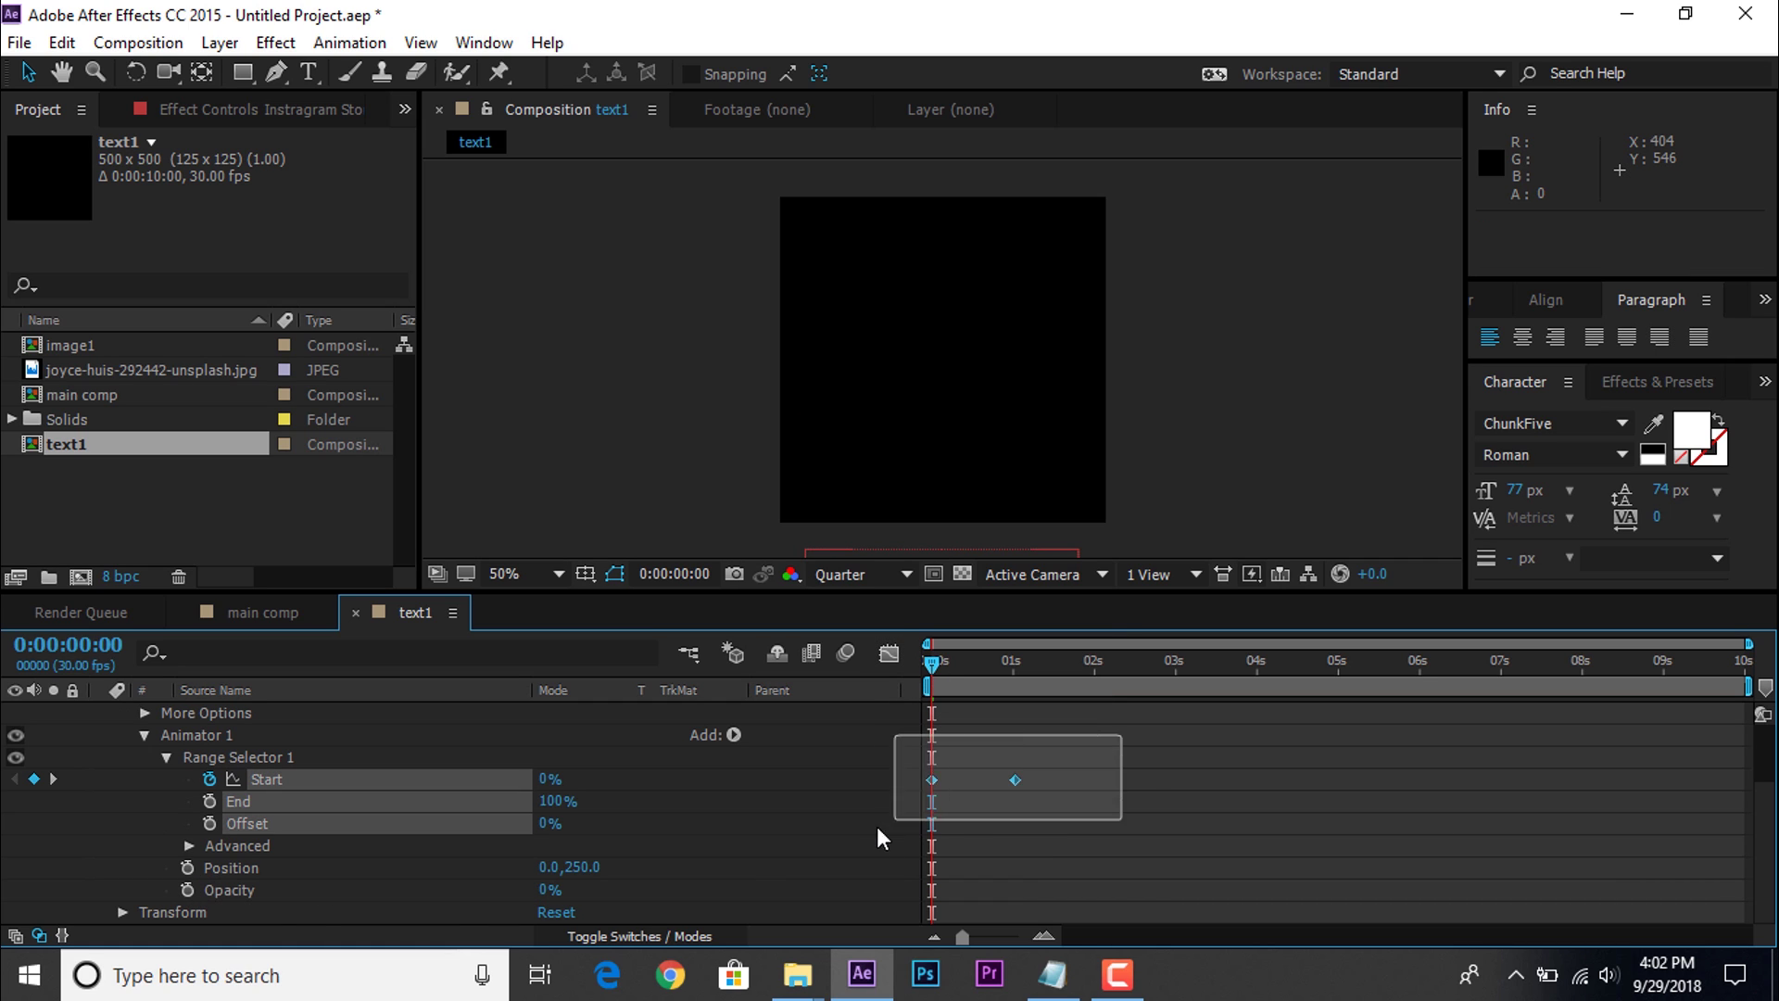
Step: Apply Easy Ease to both Start keyframes and reshape their speed graph into a sharp peak of about 329%/sec midway
drag(876, 826, 880, 822)
right_click(1009, 781)
mouse_move(1118, 764)
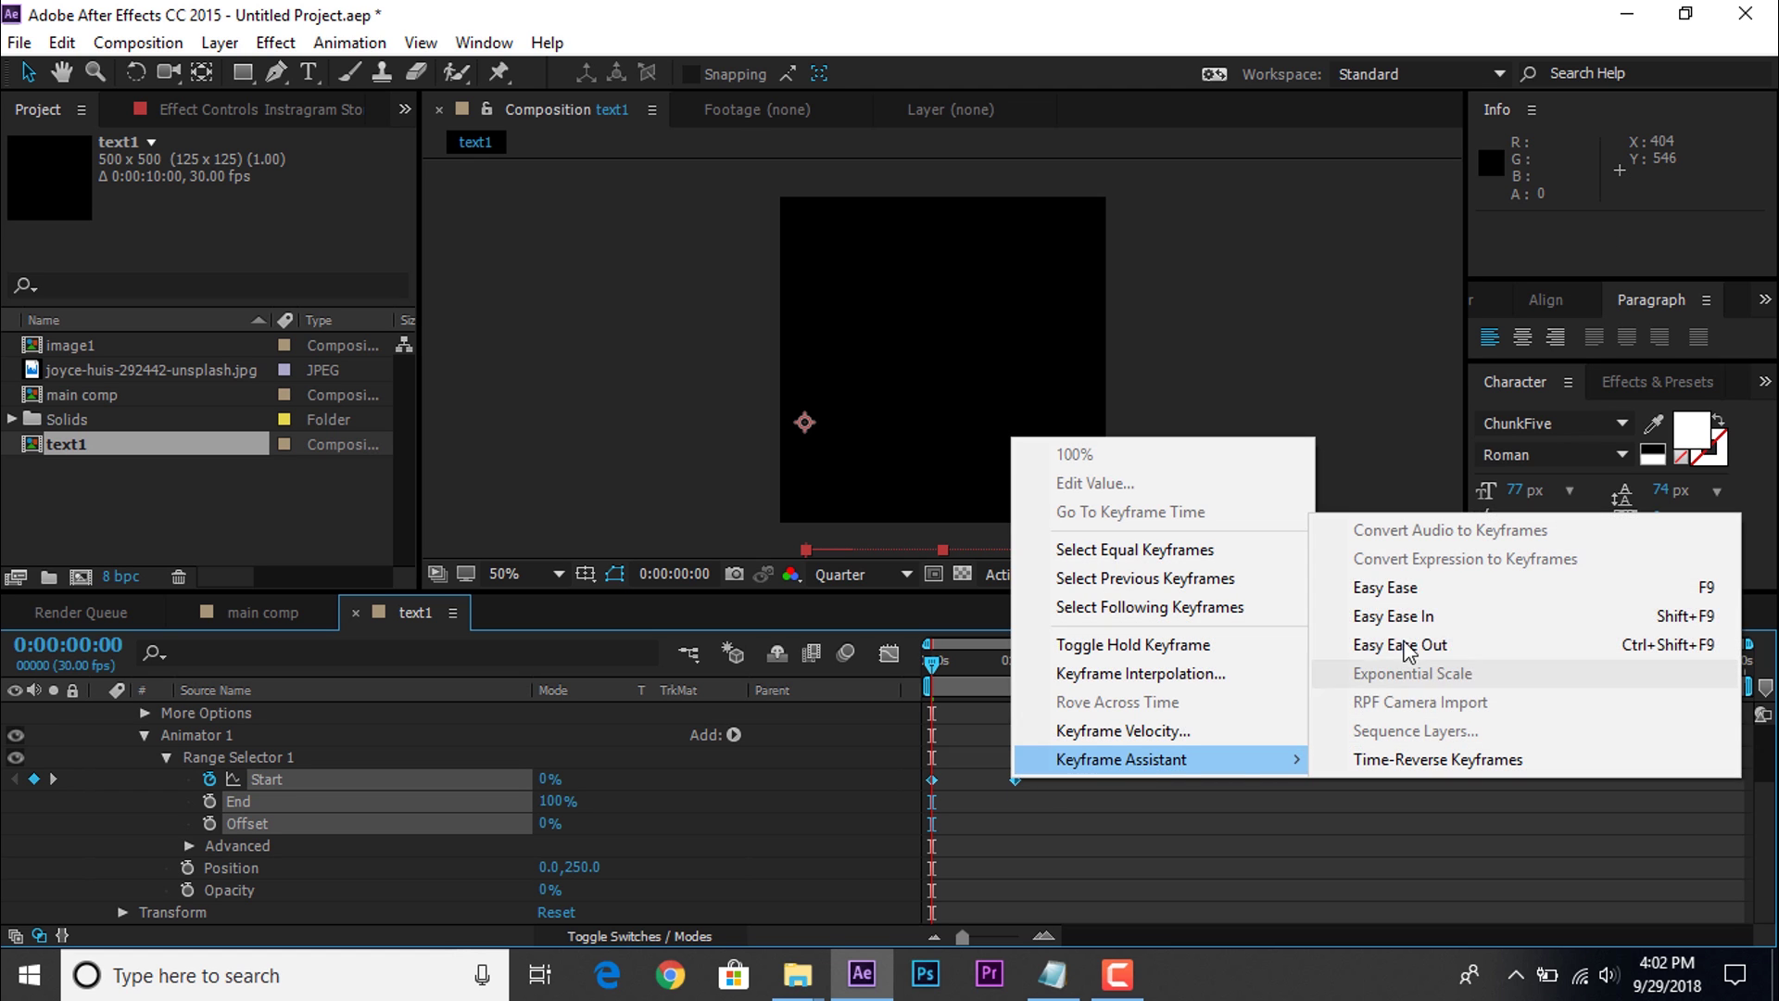
click(1384, 587)
click(888, 653)
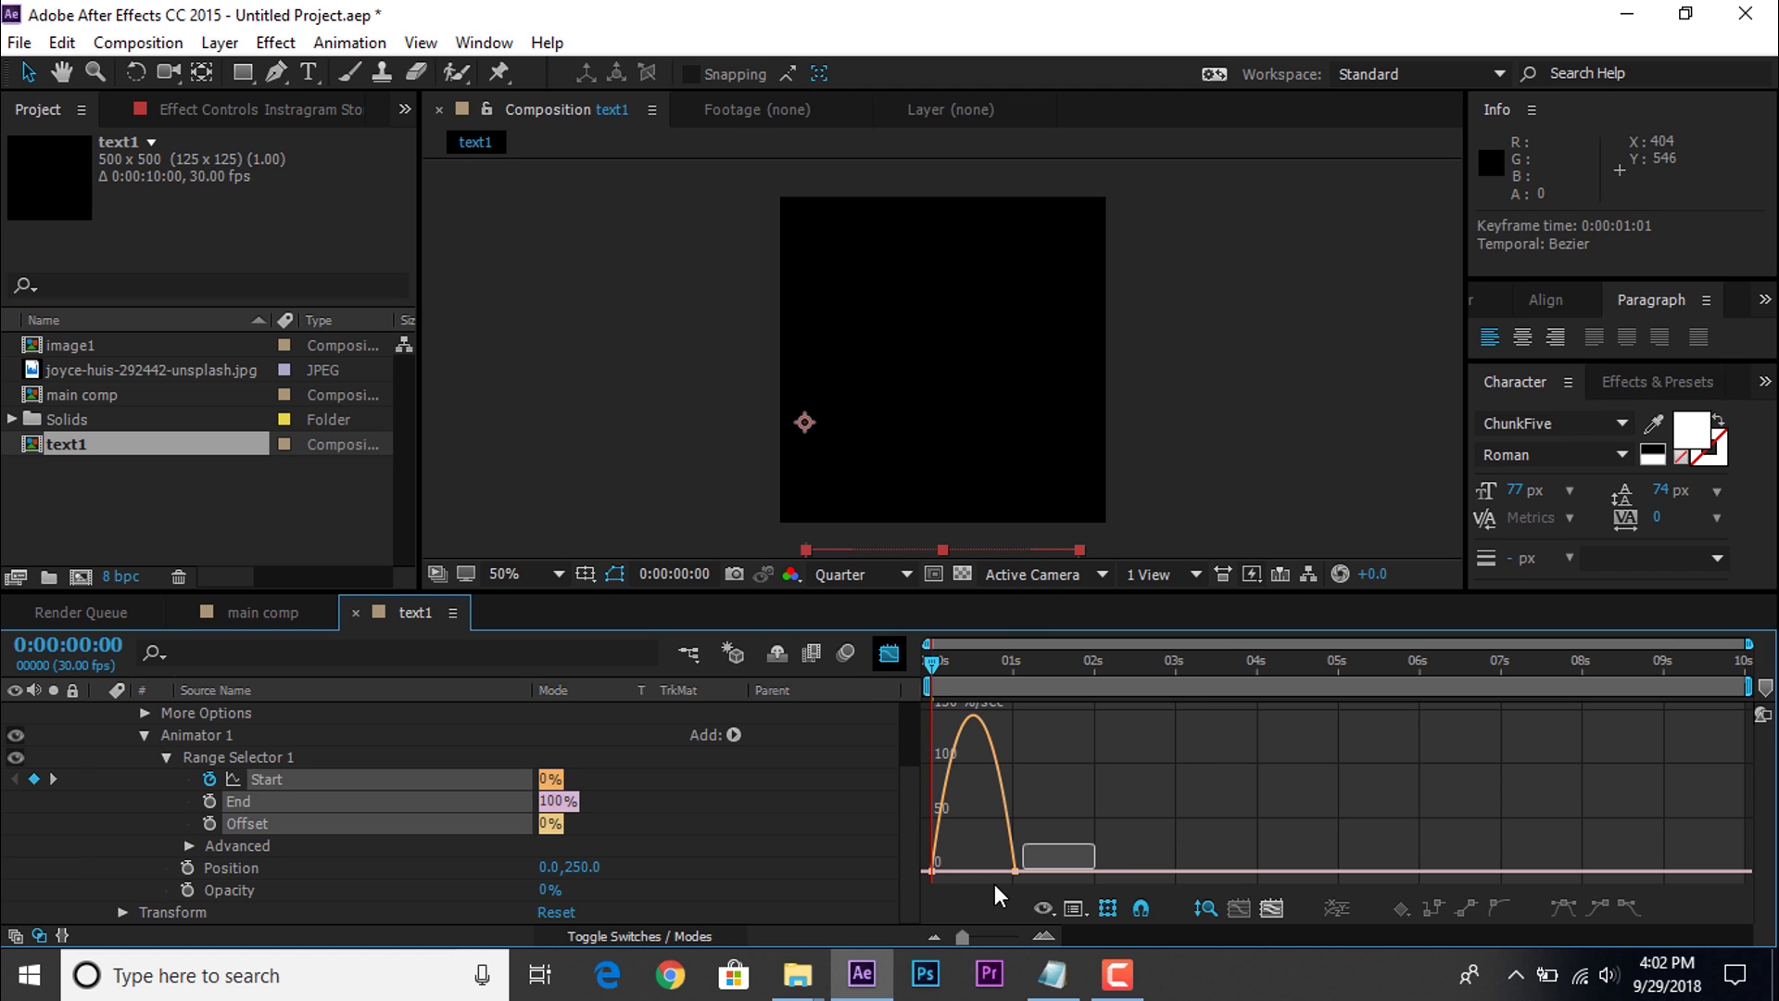
mouse_move(993, 884)
mouse_down()
mouse_move(945, 876)
mouse_move(986, 869)
mouse_up()
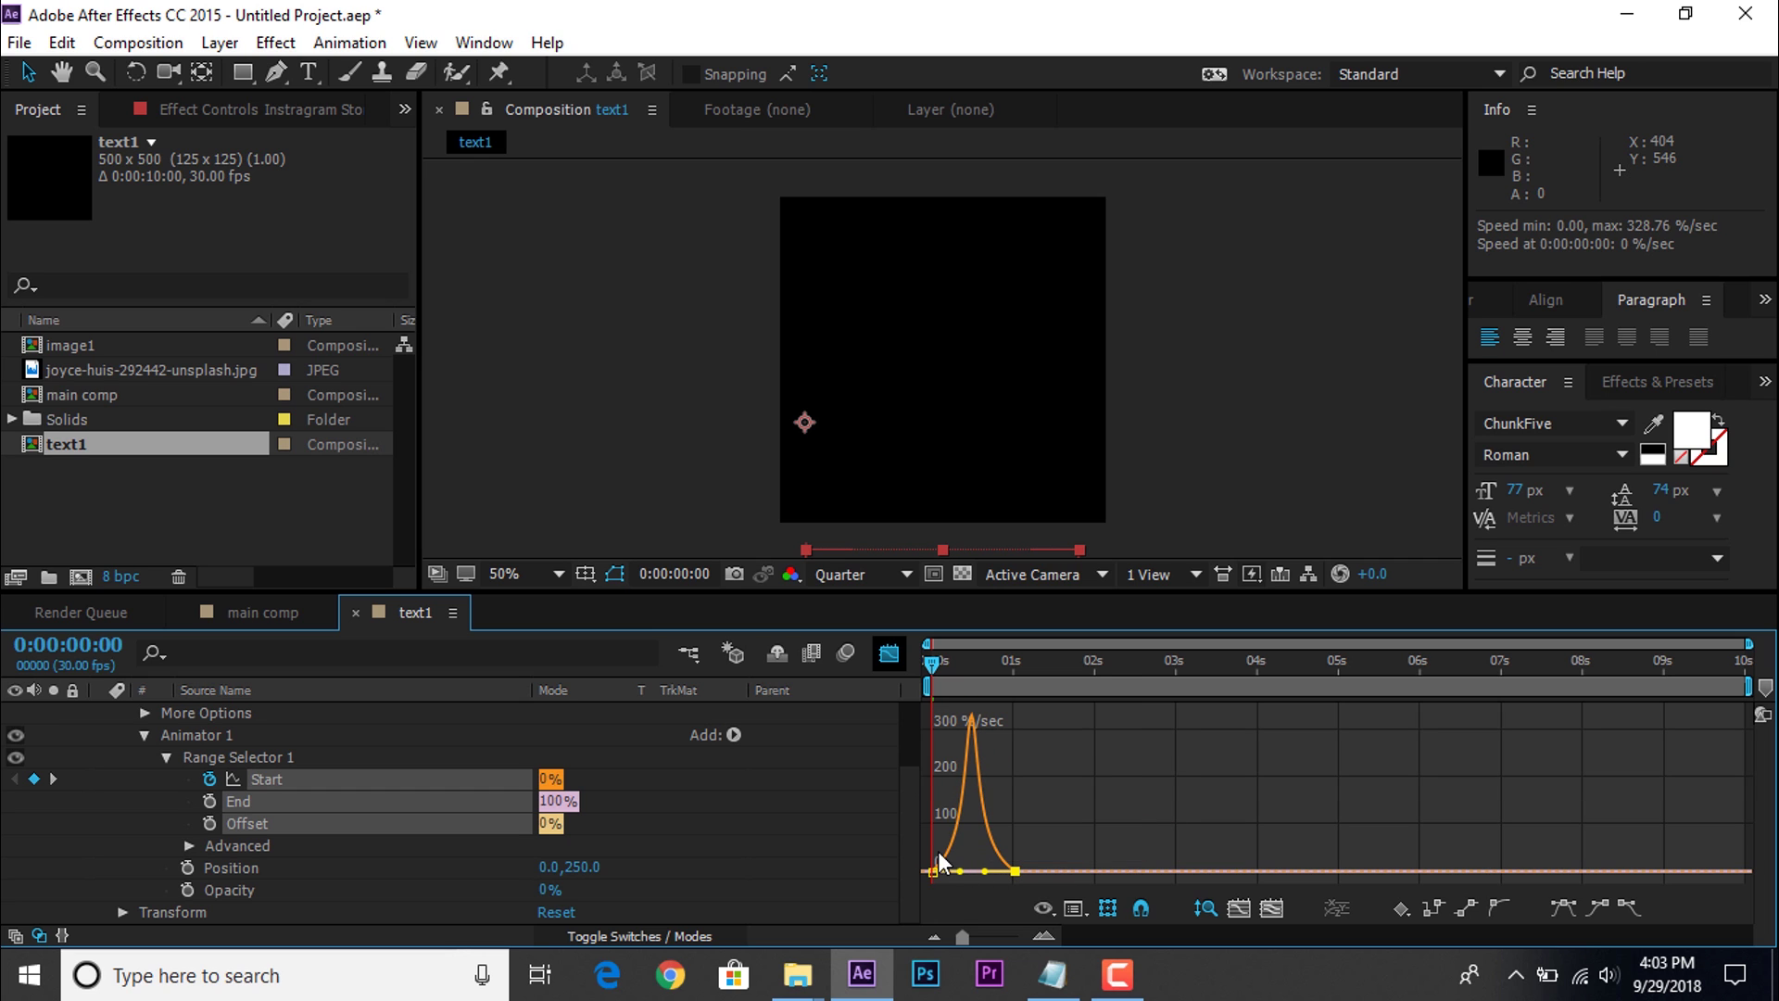
Step: Move the second Start keyframe to about 0:00:02:06 and preview the slowed text reveal from the beginning
click(891, 653)
key(space)
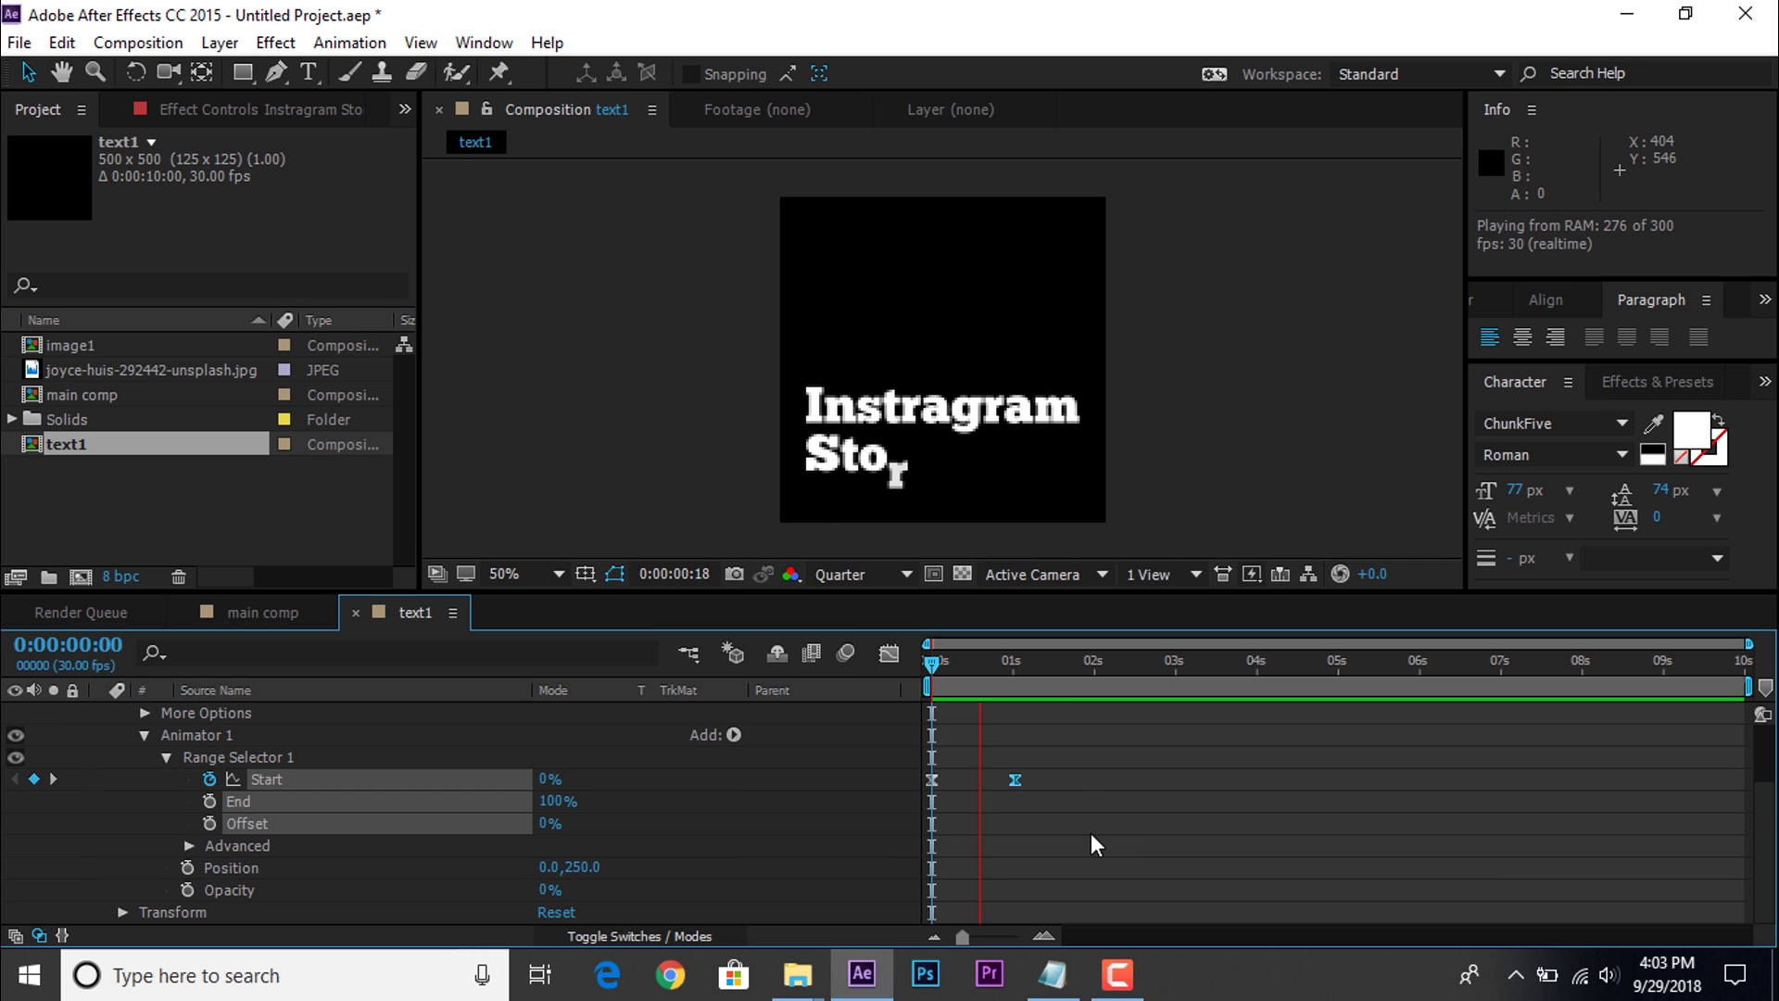
click(993, 660)
drag(1016, 780, 1082, 780)
key(space)
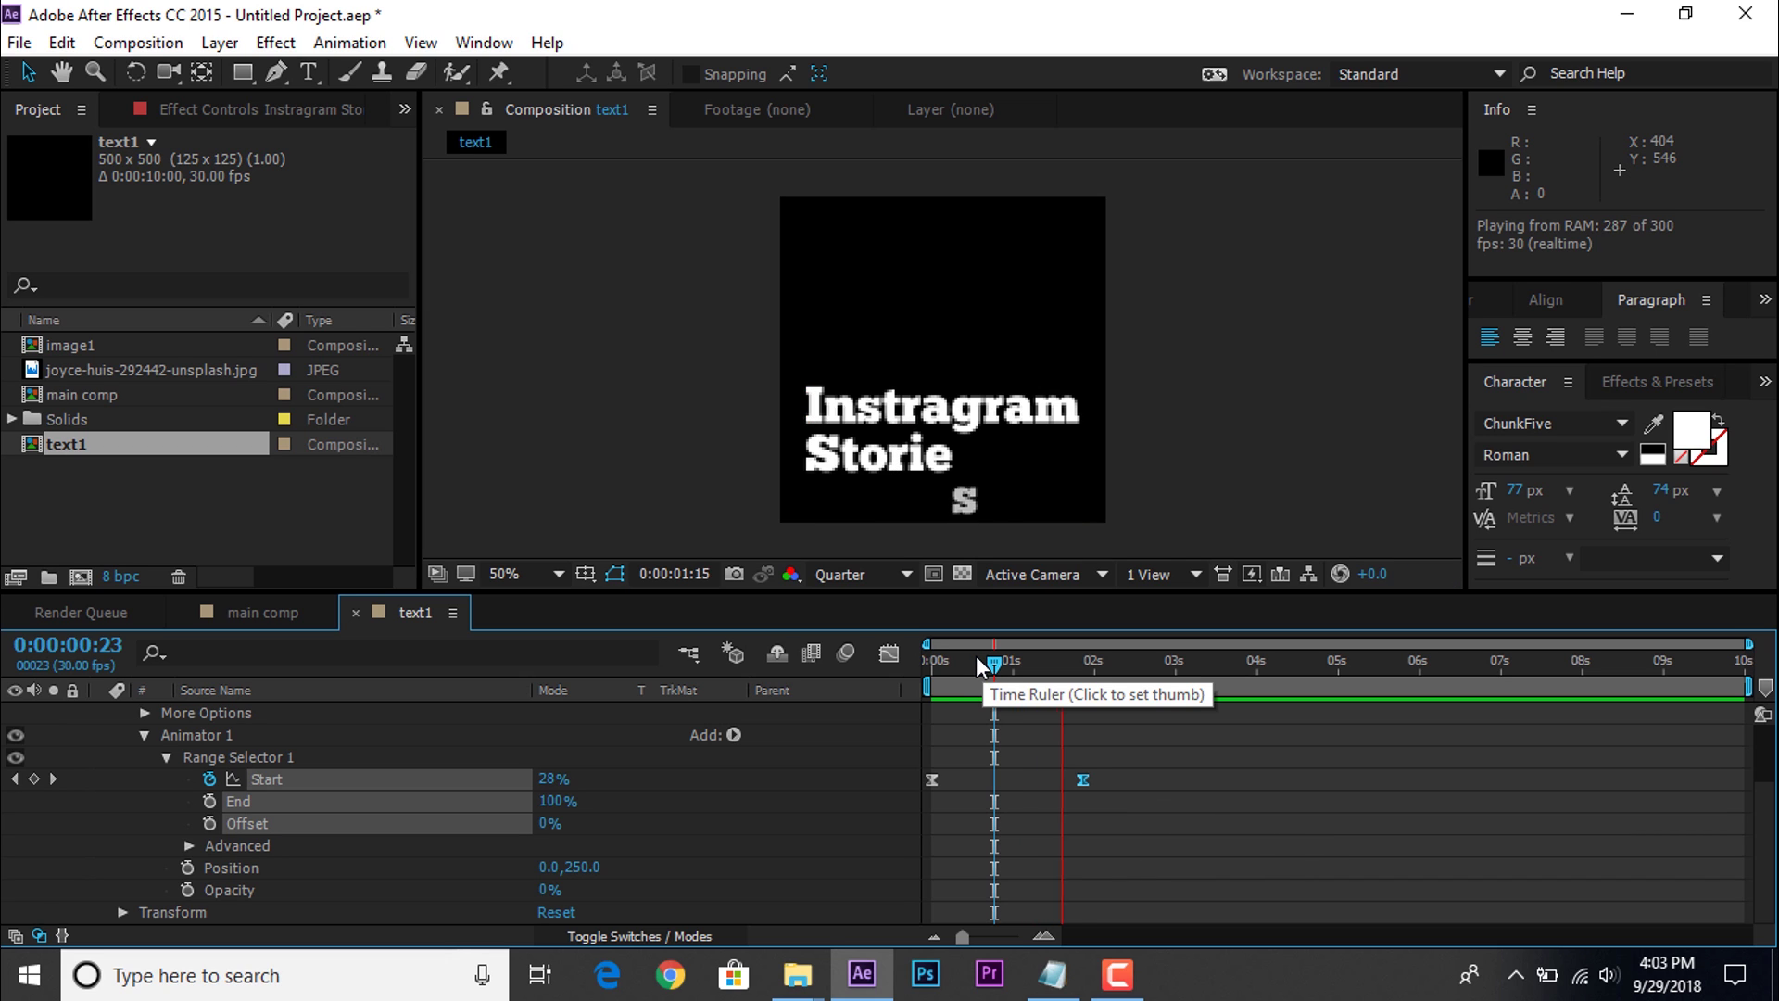
drag(975, 658, 927, 660)
drag(1080, 780, 1125, 783)
key(space)
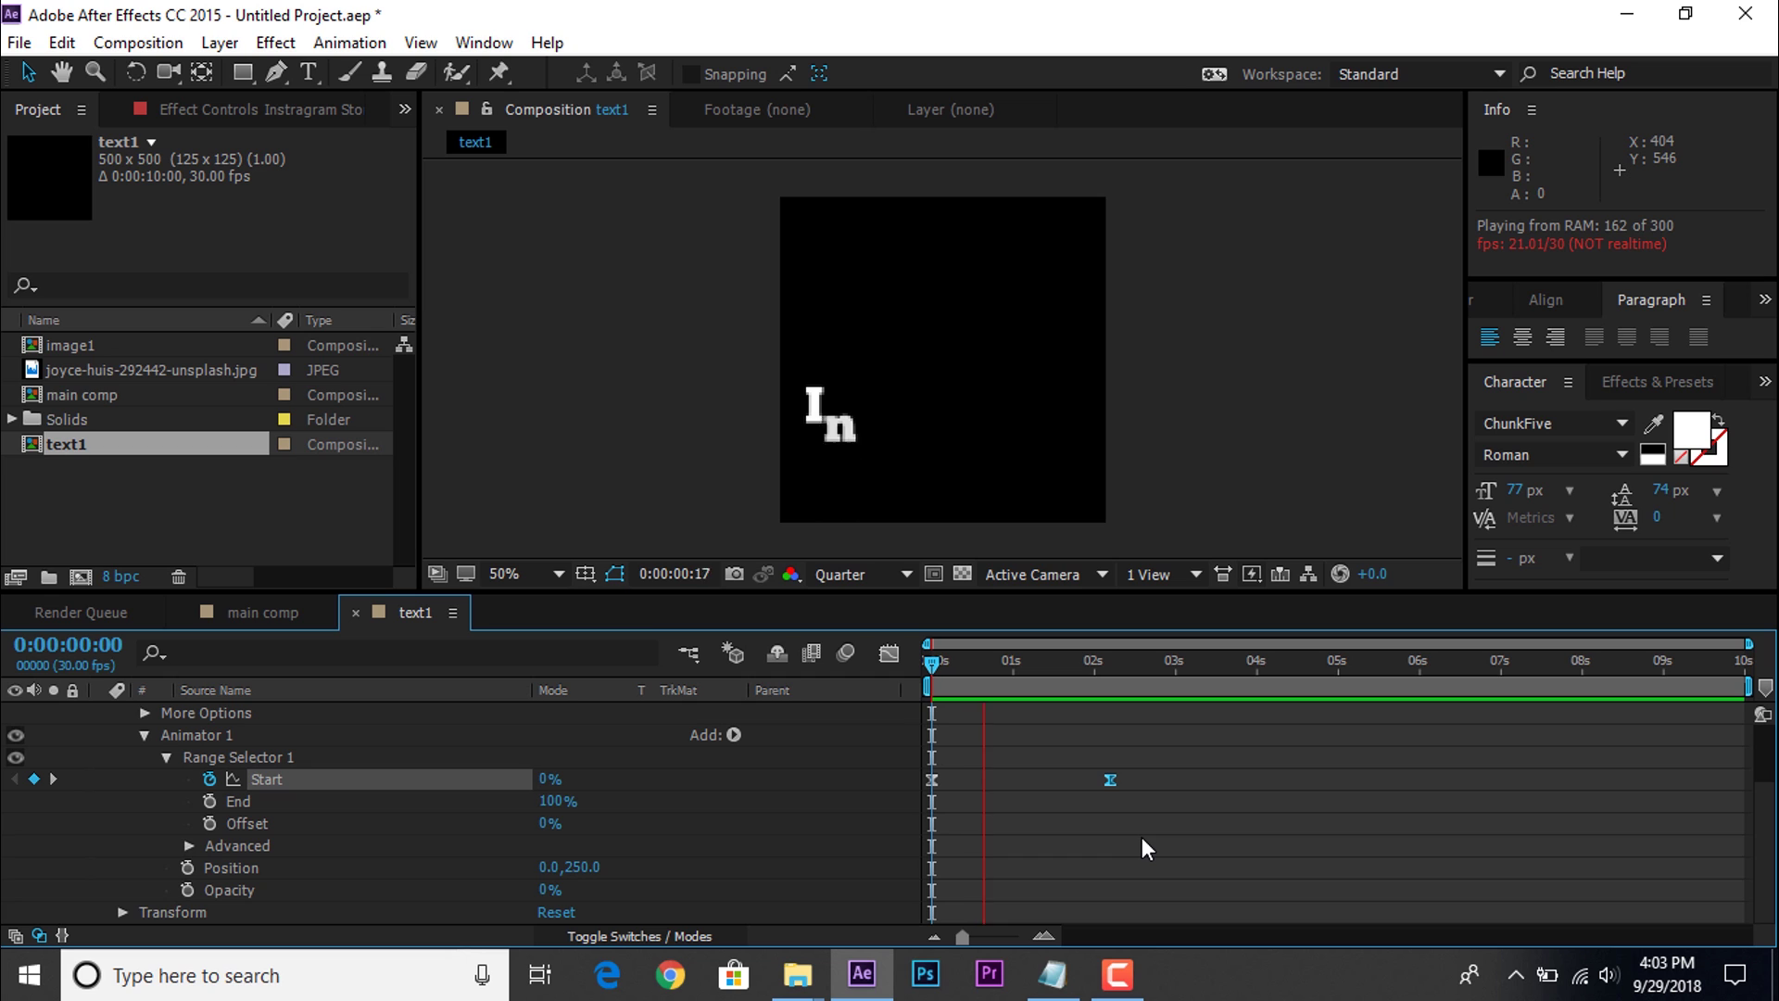
click(1042, 660)
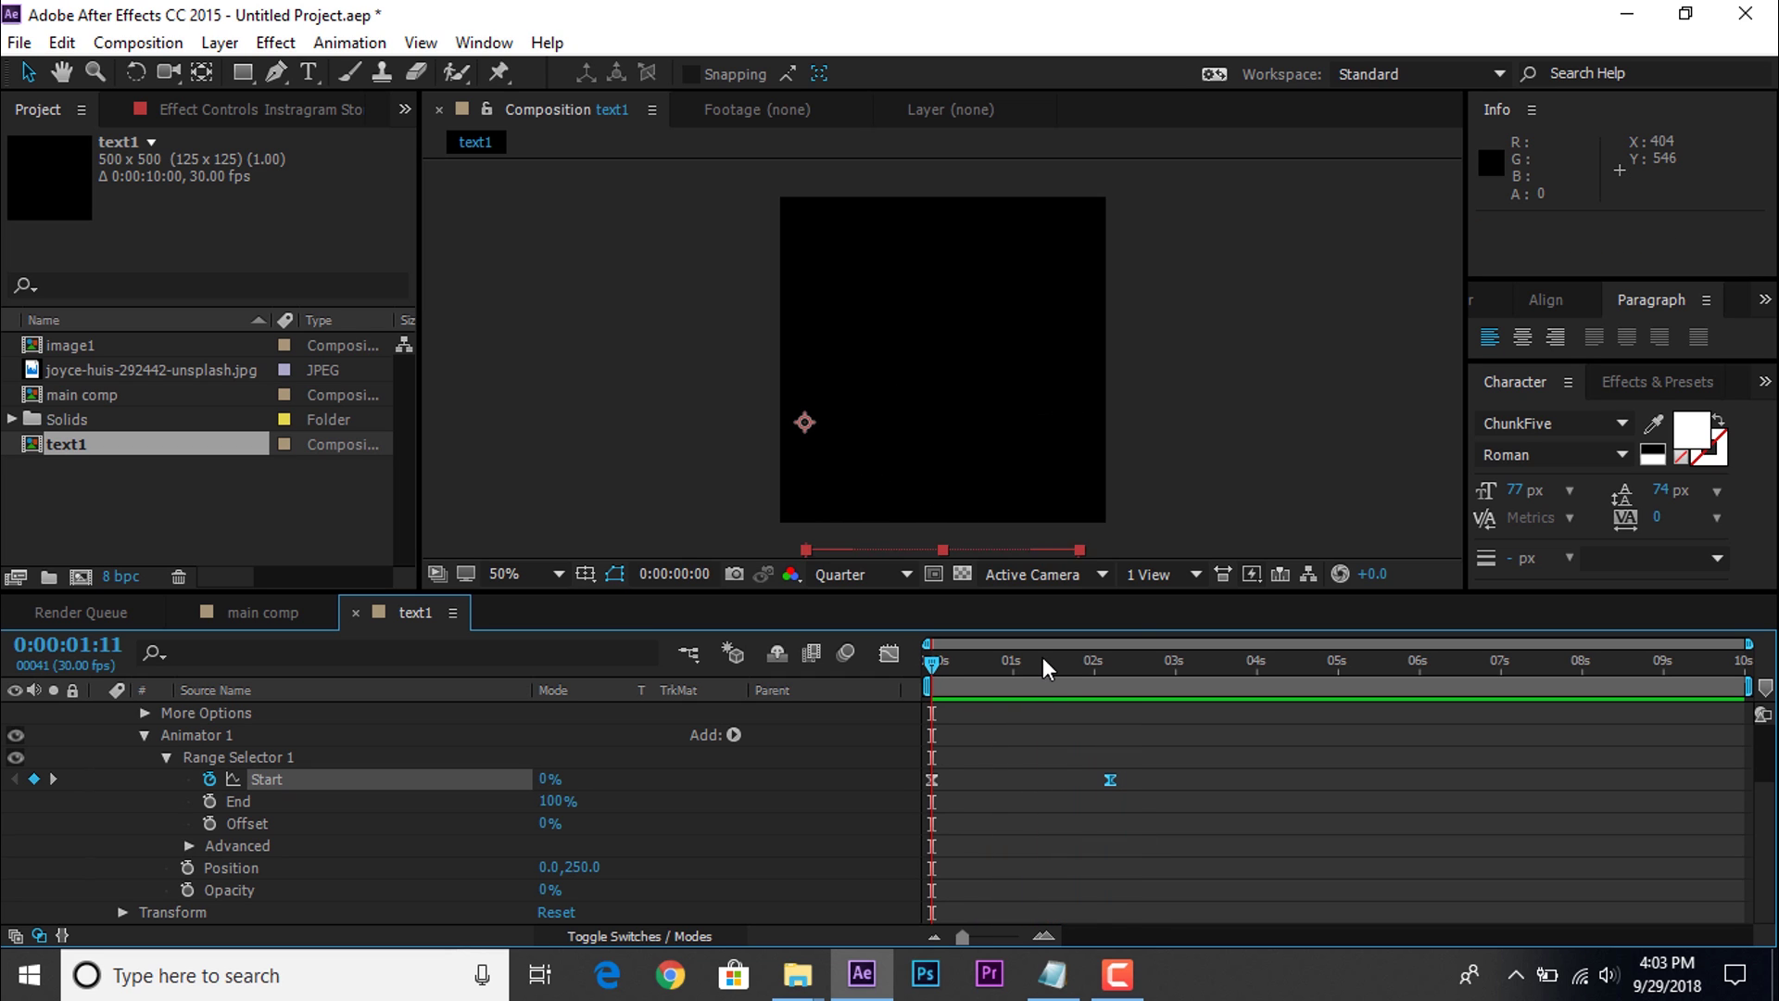
click(786, 781)
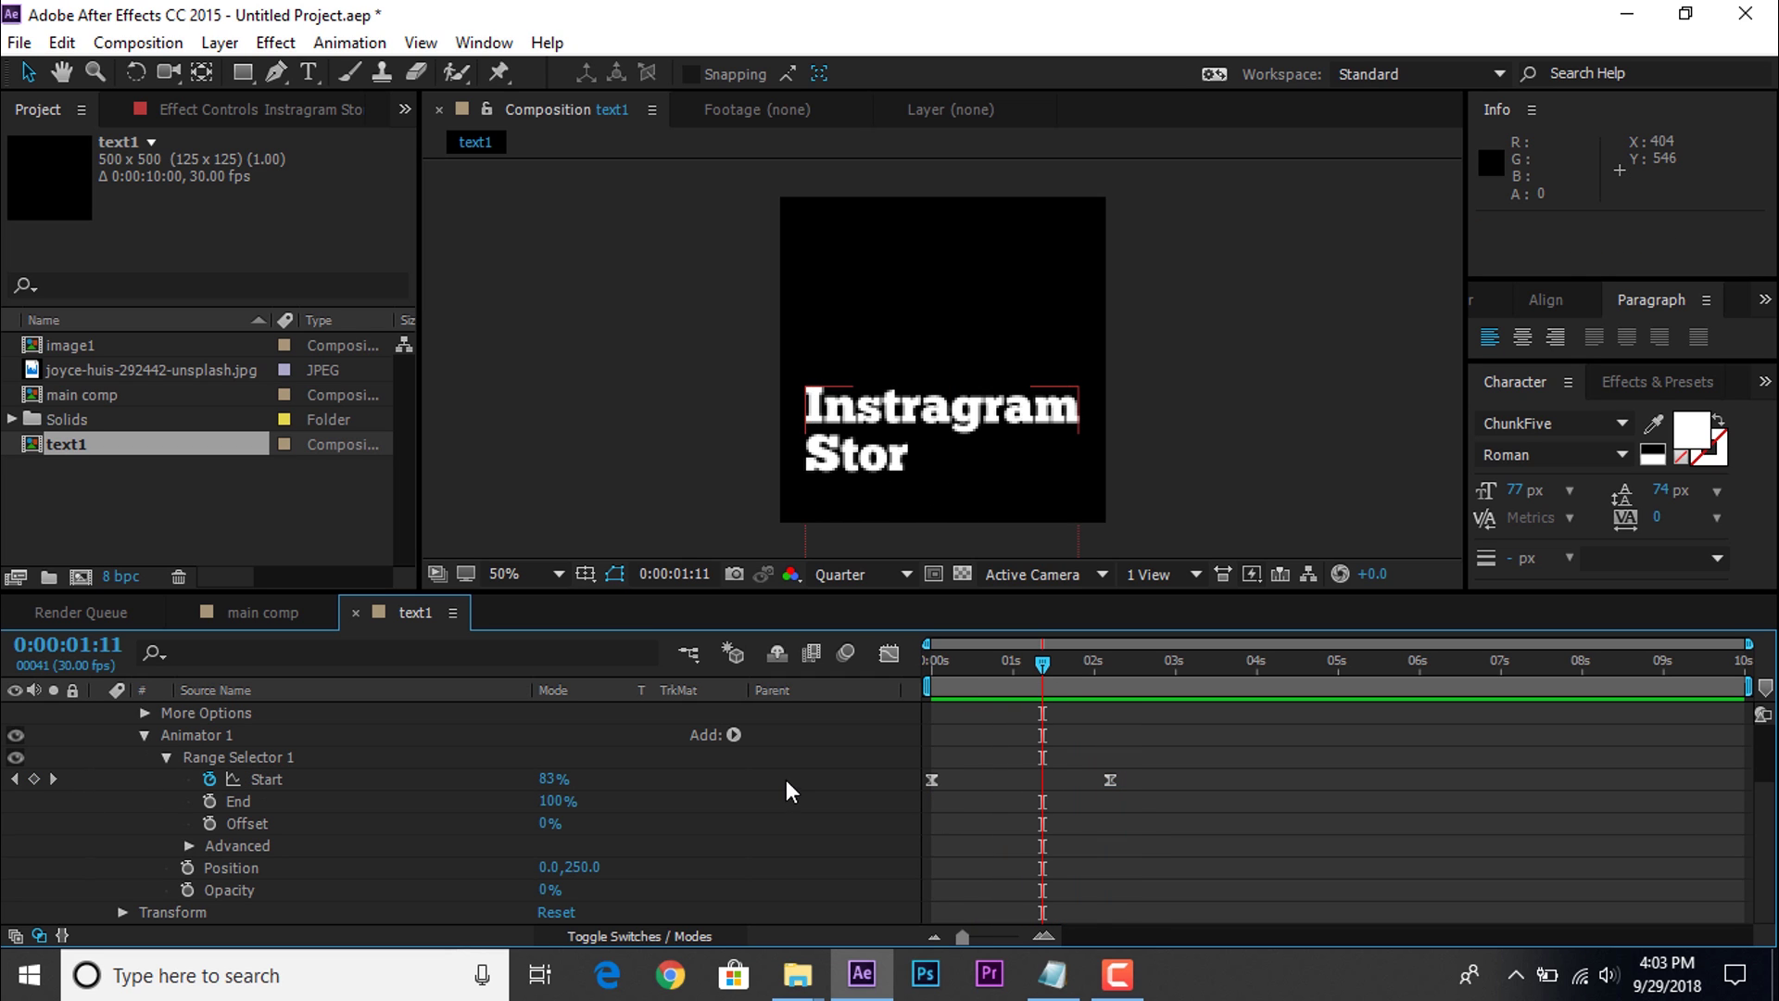
Step: Add an Expression selector to Animator 1 and reveal its Amount property
click(525, 741)
click(733, 735)
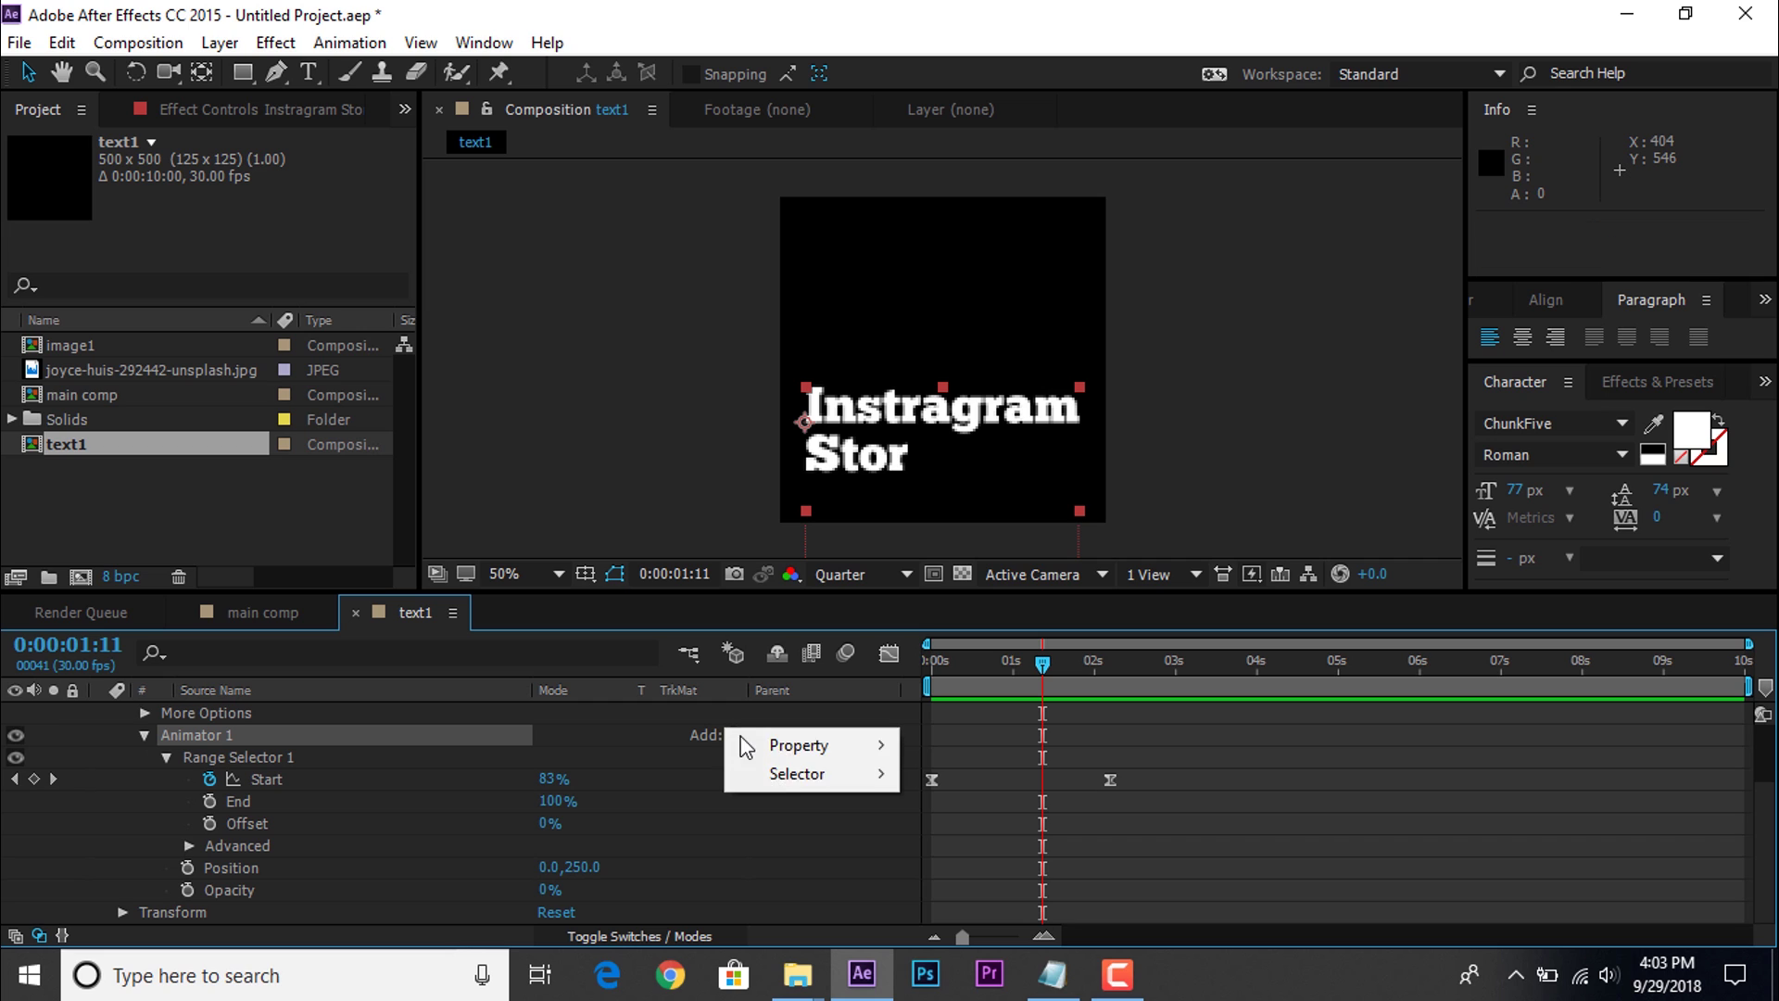
mouse_move(793, 778)
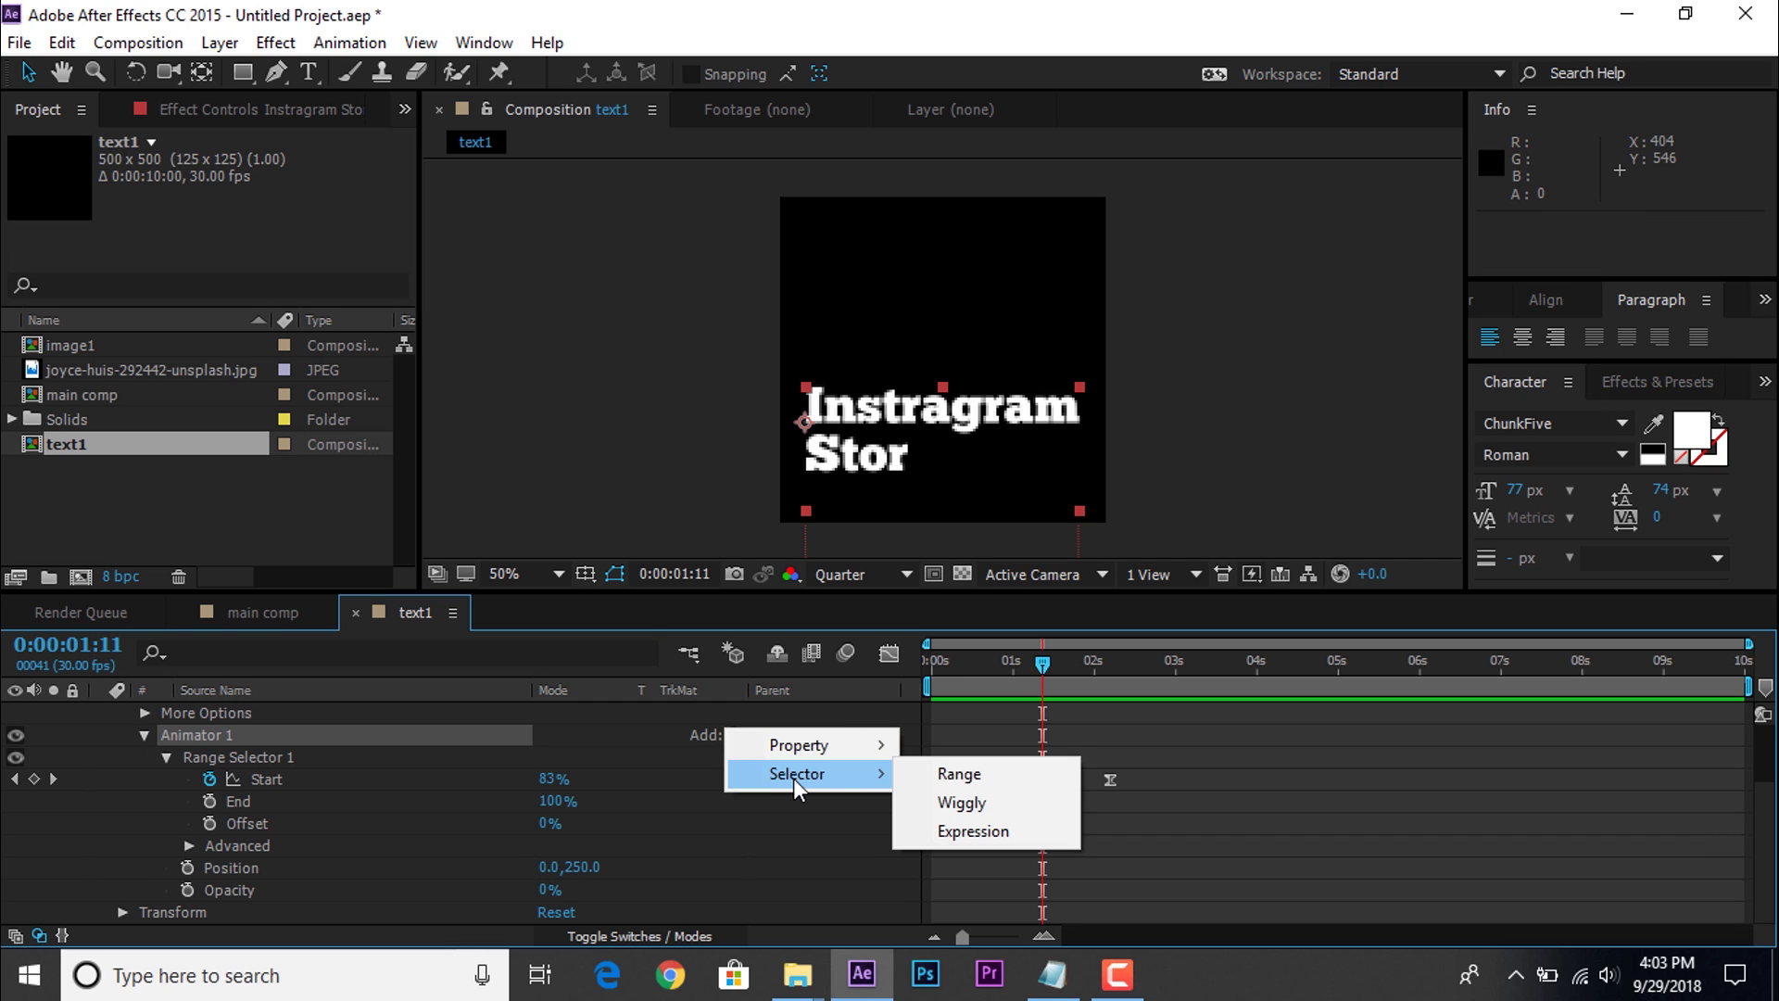
click(975, 827)
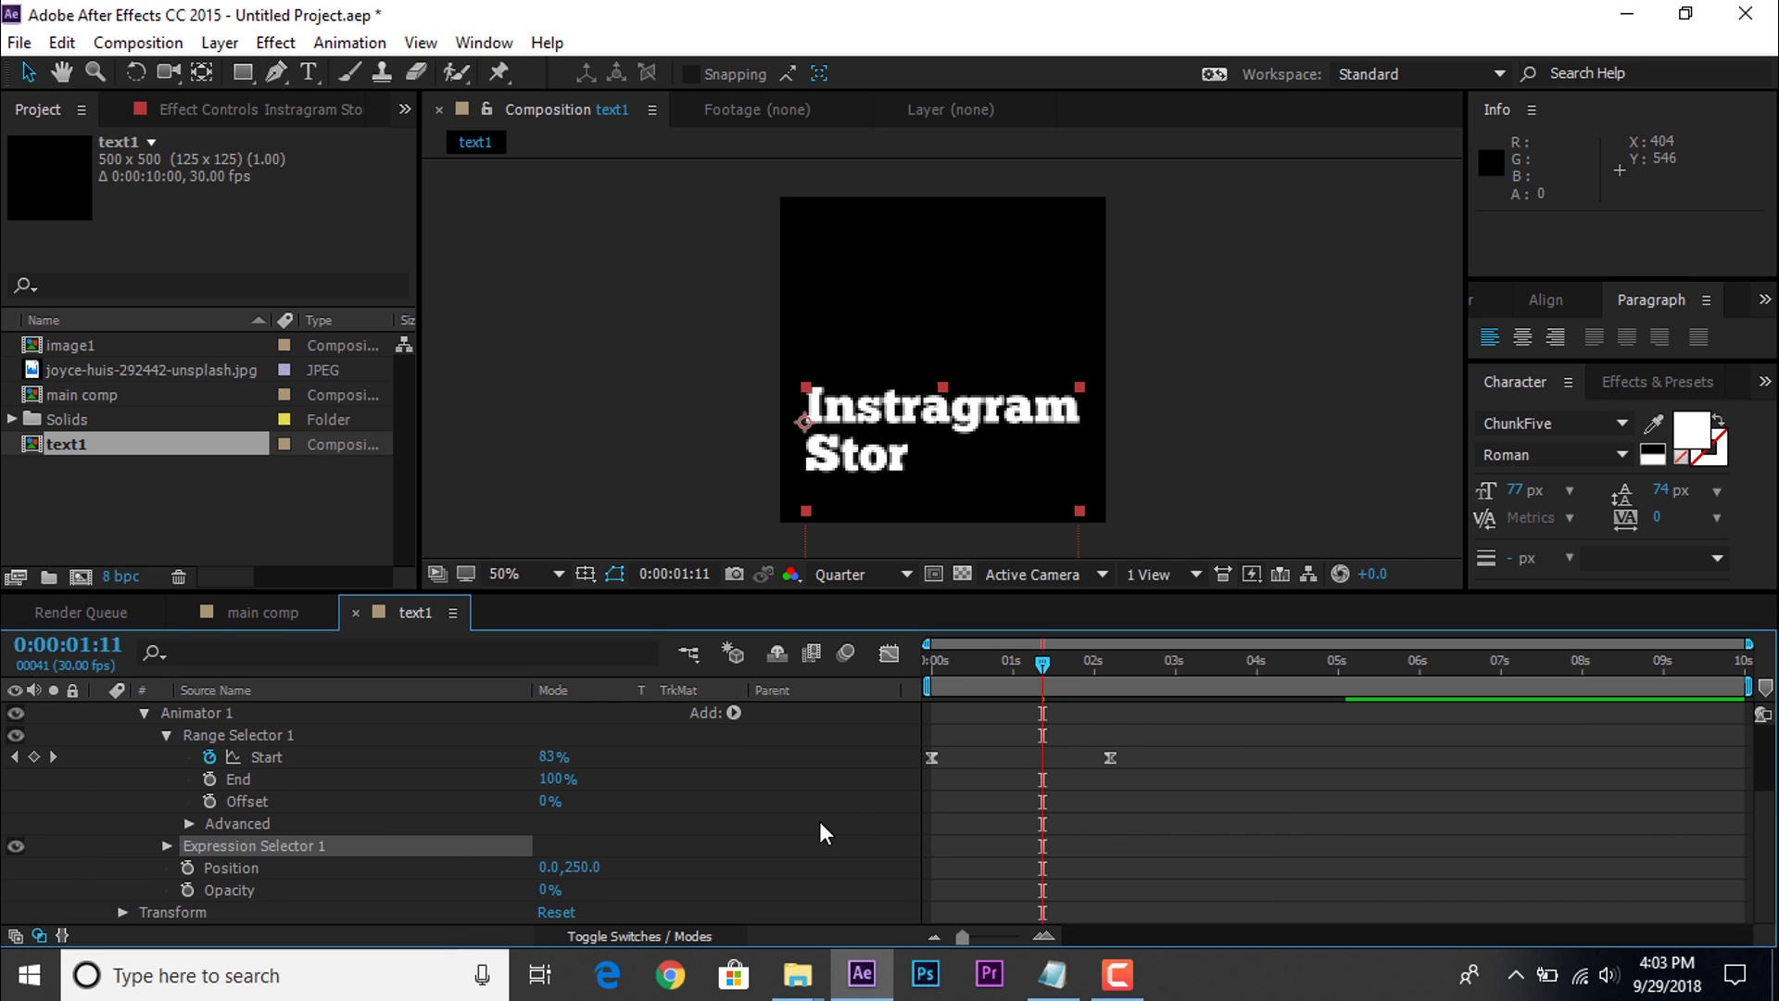
click(192, 845)
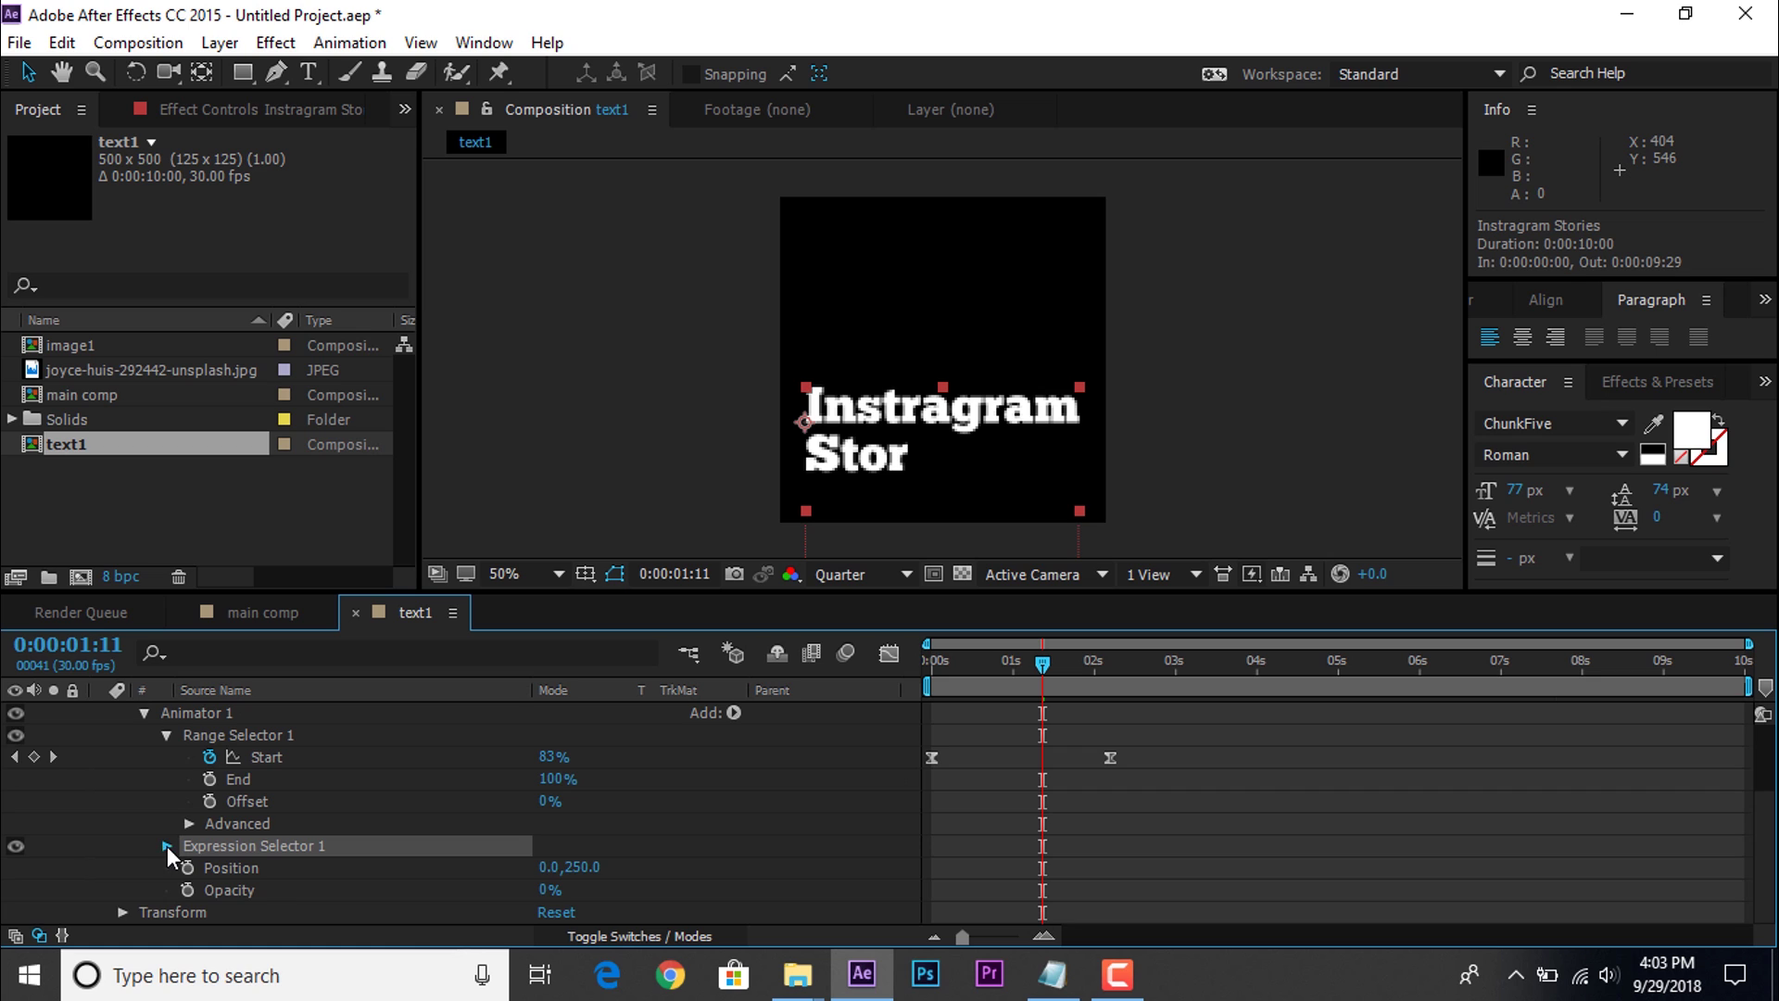
click(167, 847)
scroll(170, 846, down, 1)
click(272, 849)
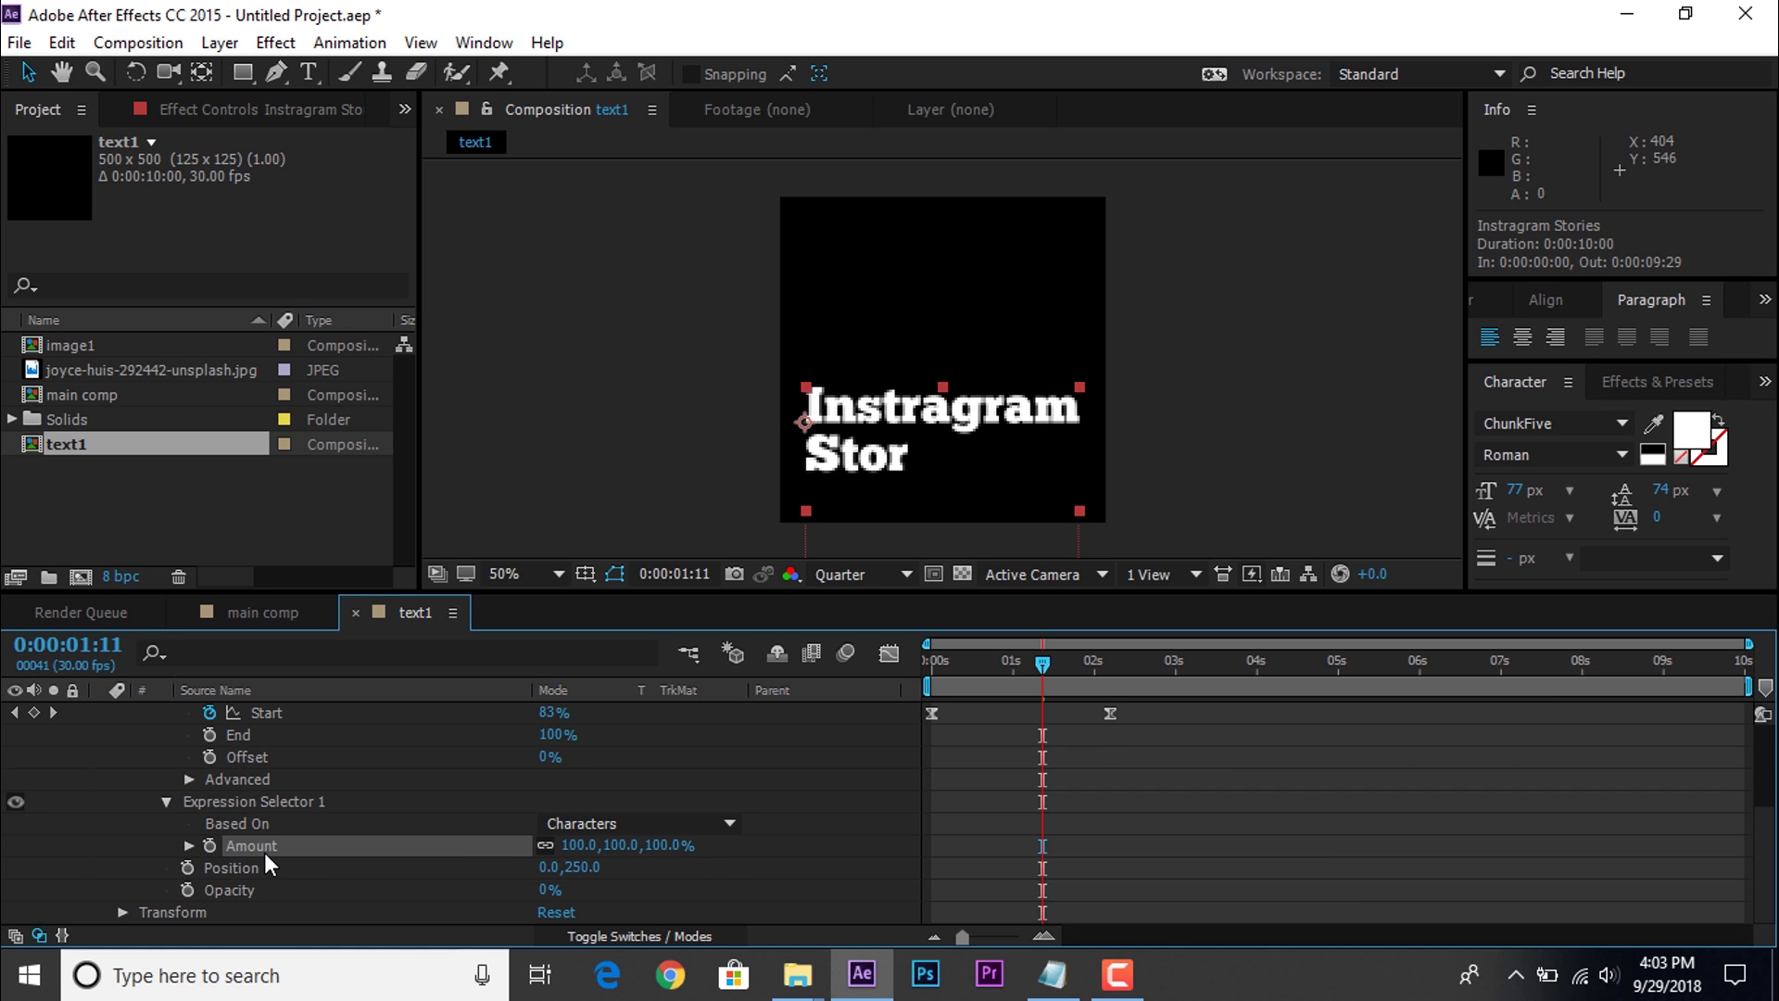
Step: Switch to Notepad, copy the entire delay, amplitude and decay expression, and return to After Effects
click(1053, 984)
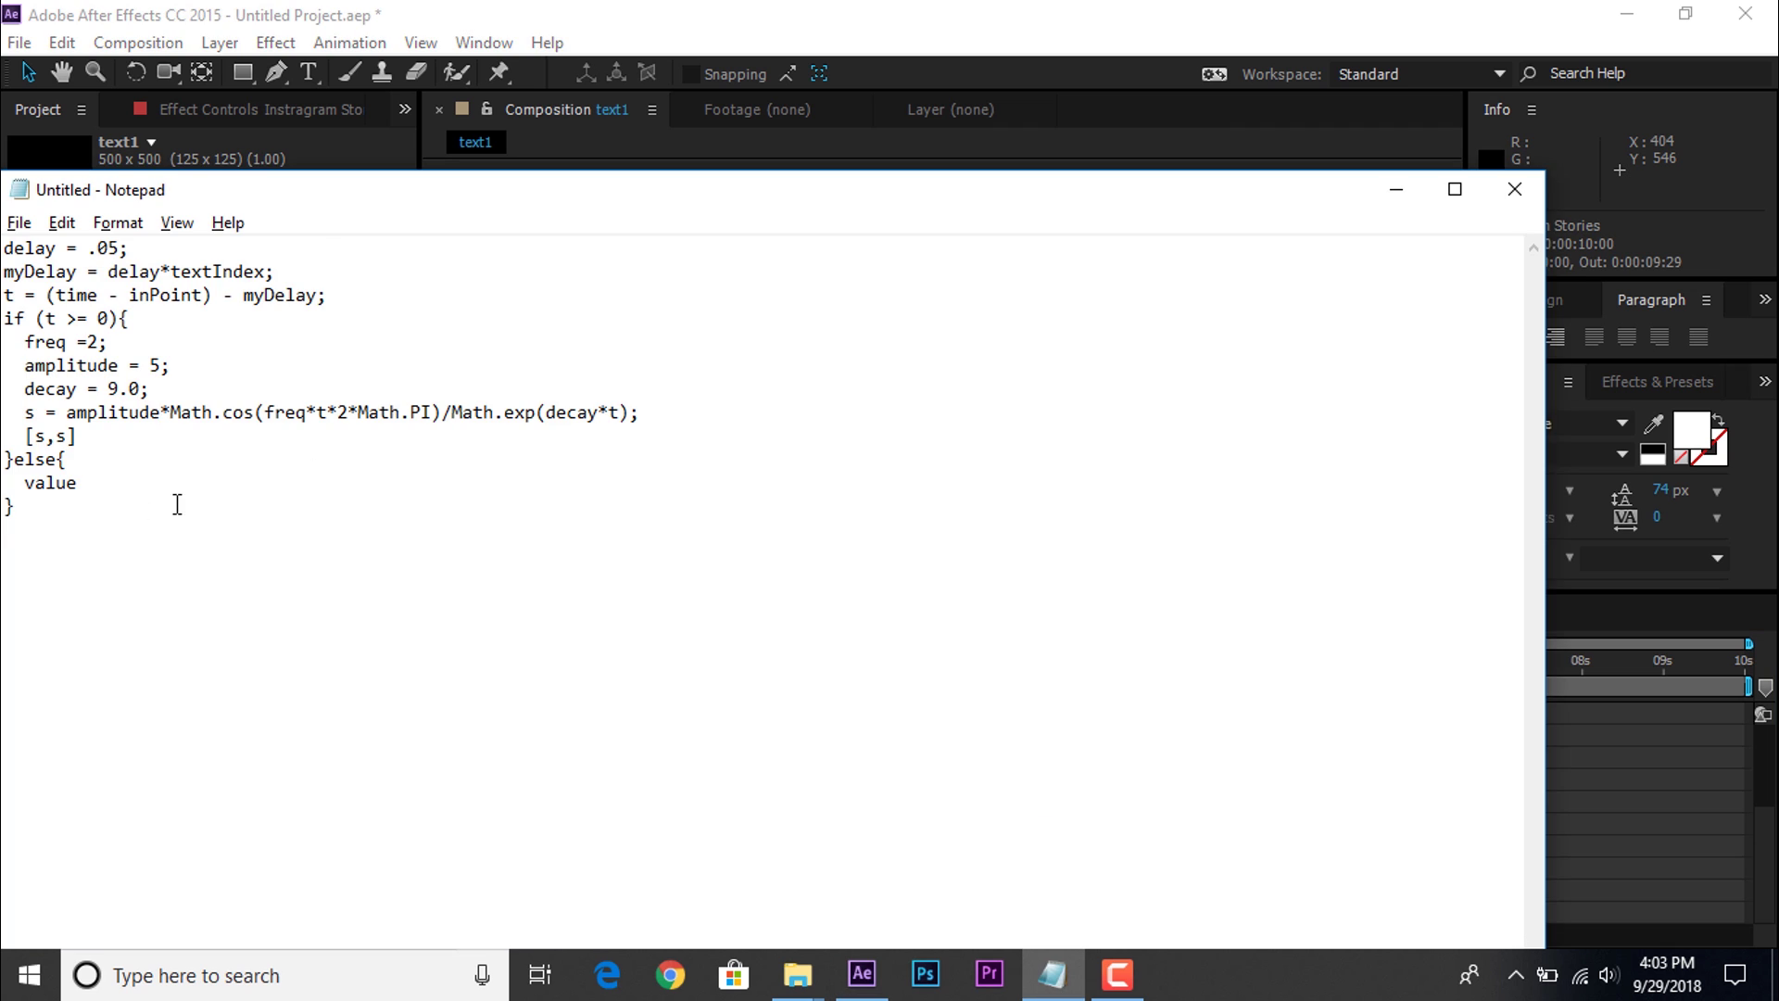
key(ctrl+a)
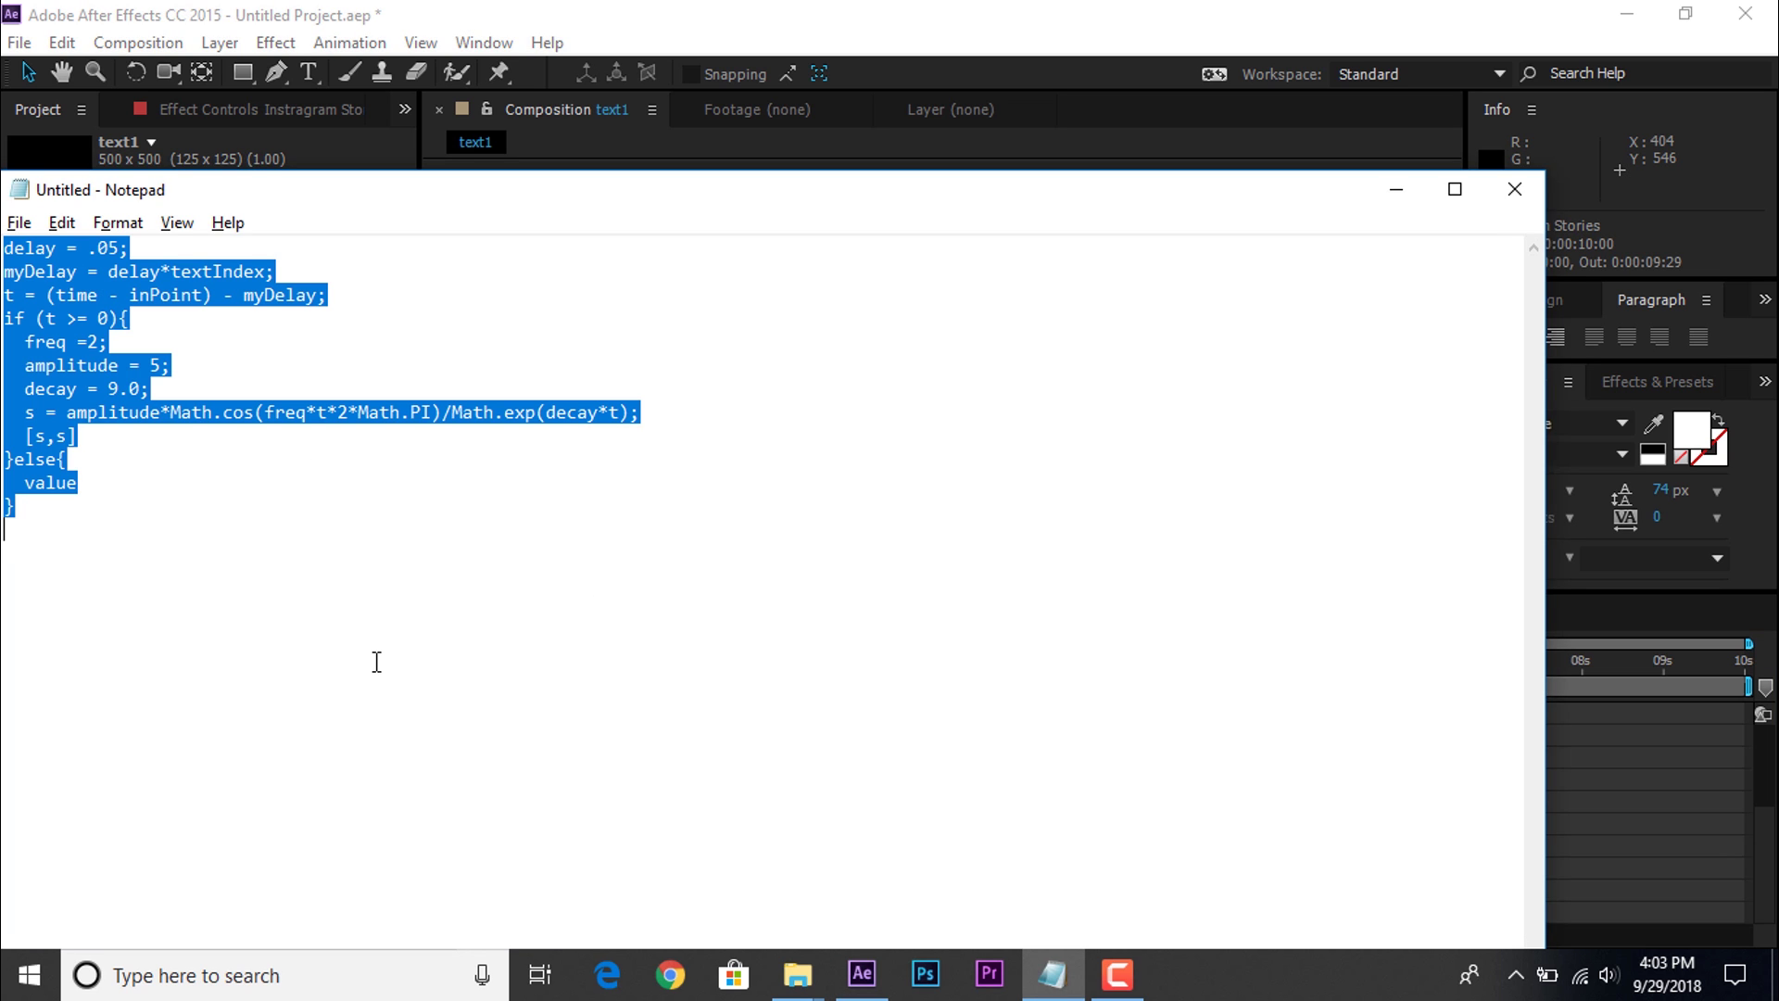
click(1396, 189)
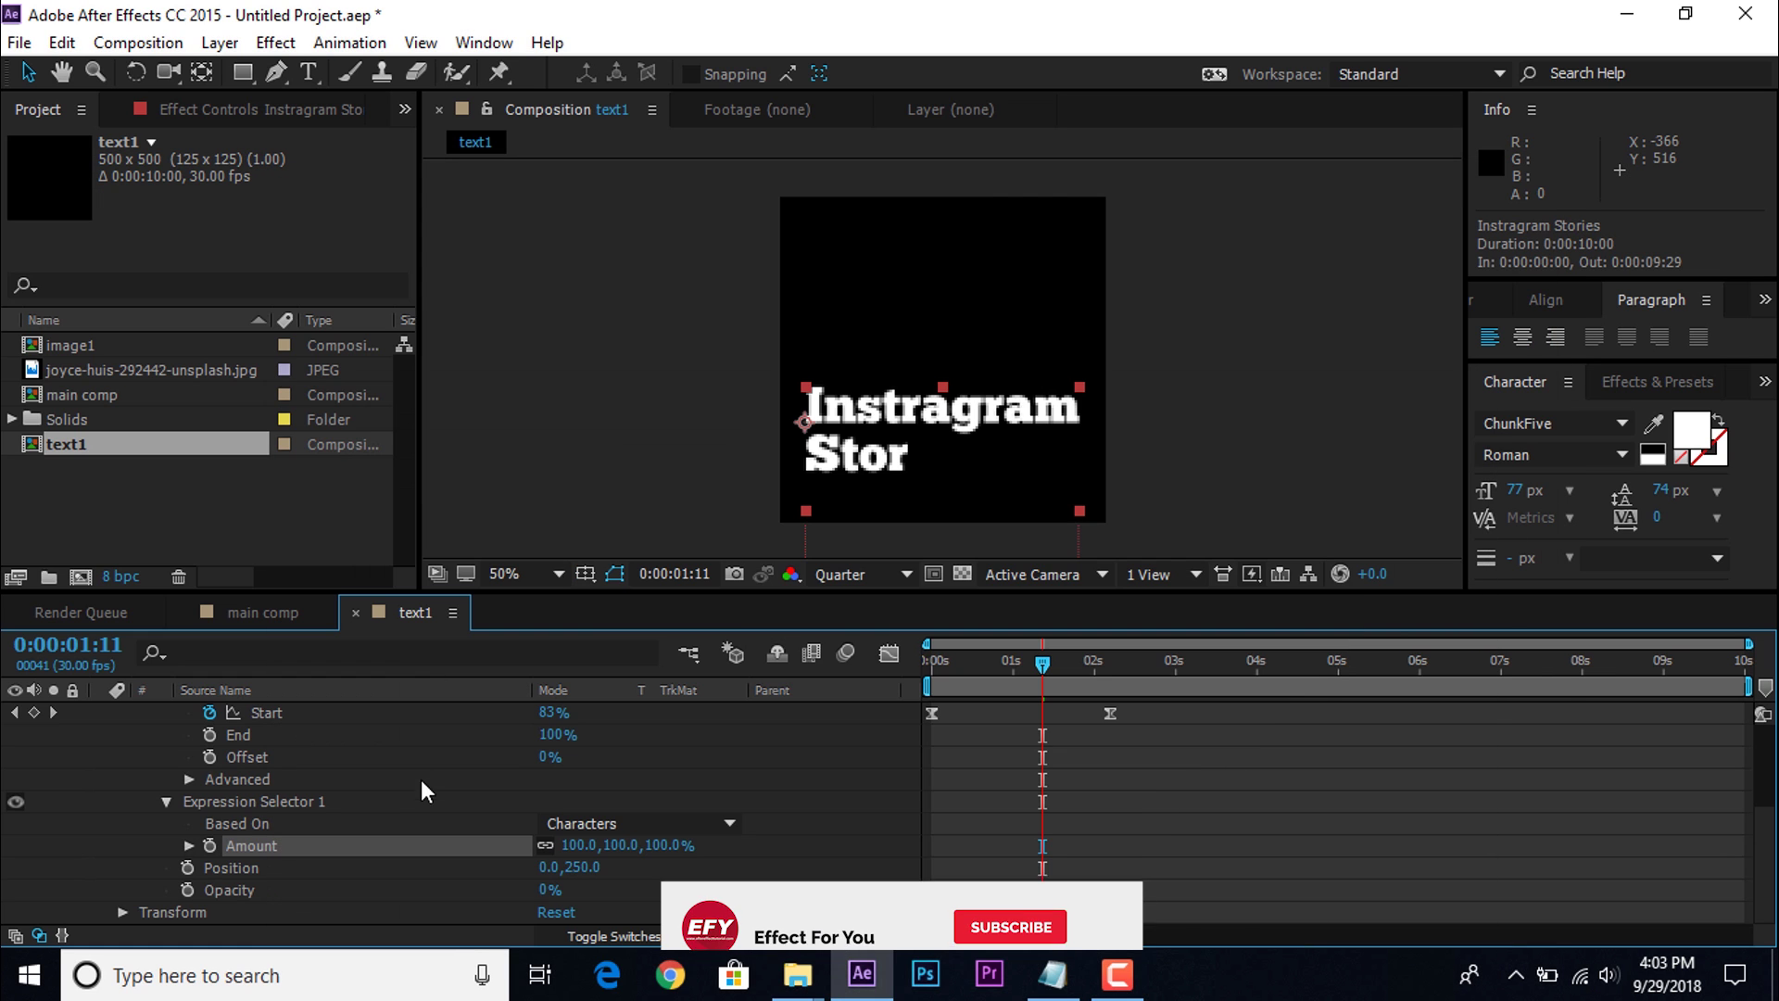
Step: Enable an expression on Expression Selector 1's Amount and replace its default code with the copied expression starting "delay = .05;"
alt+click(208, 843)
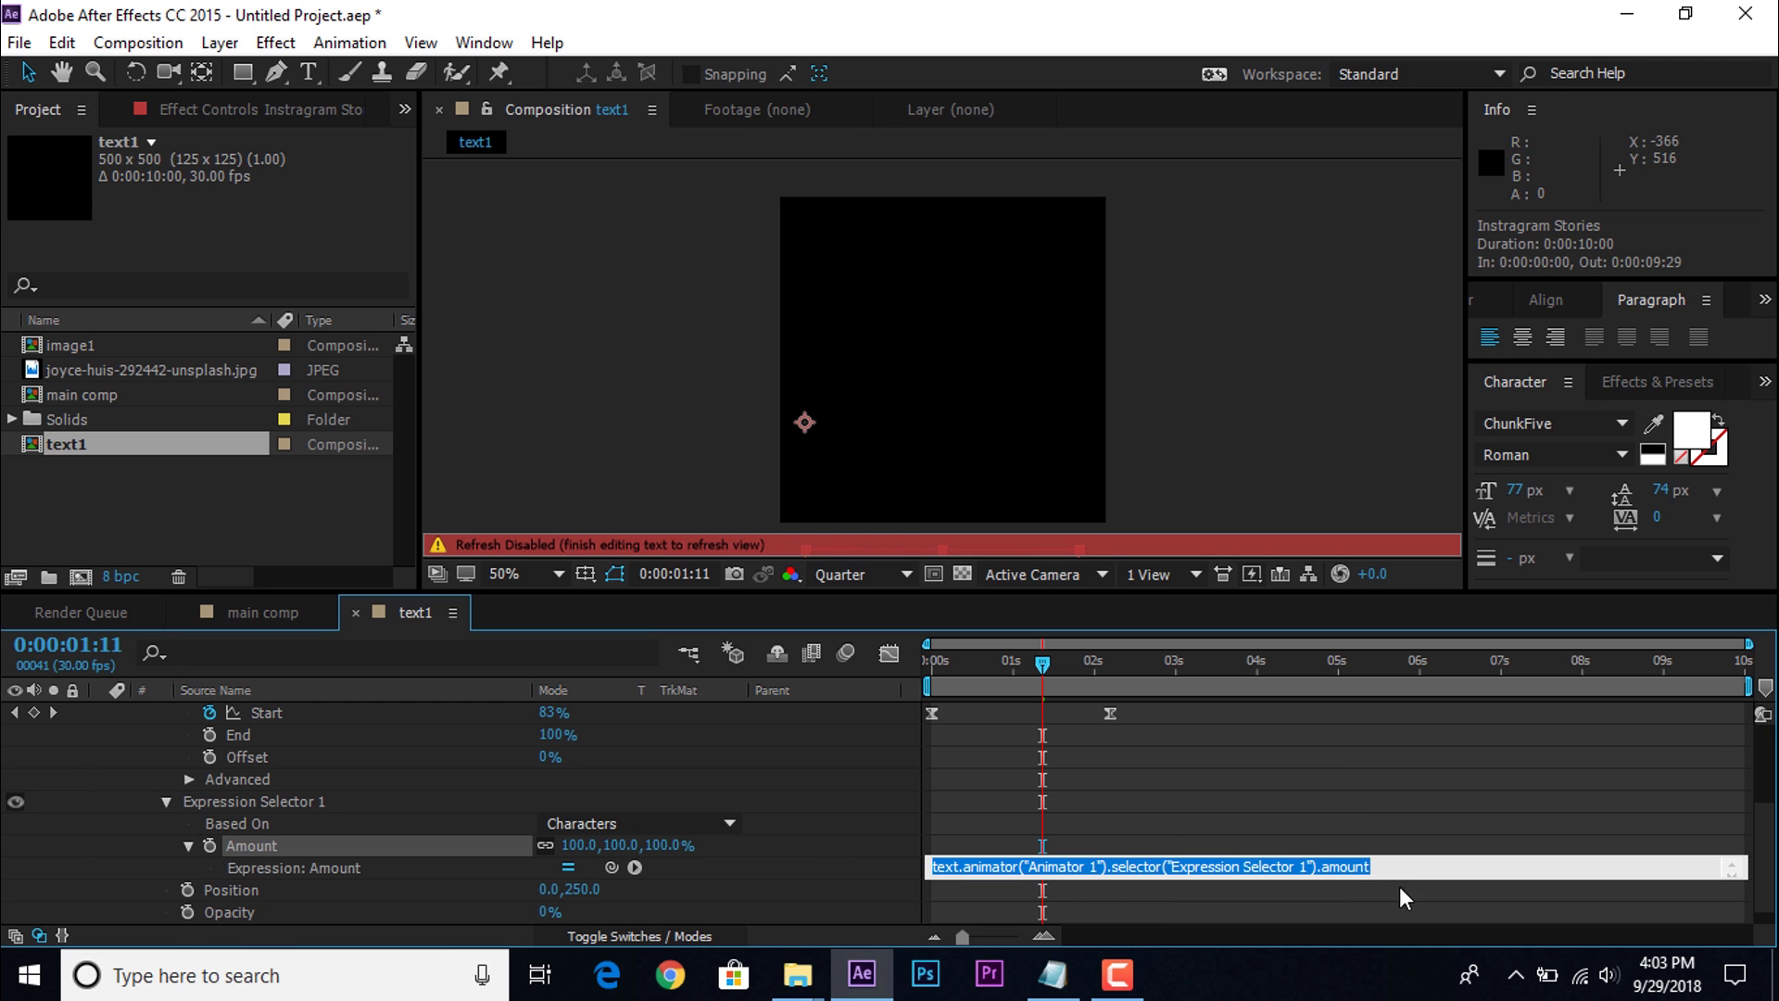
key(BackSpace)
key(ctrl+v)
click(1322, 783)
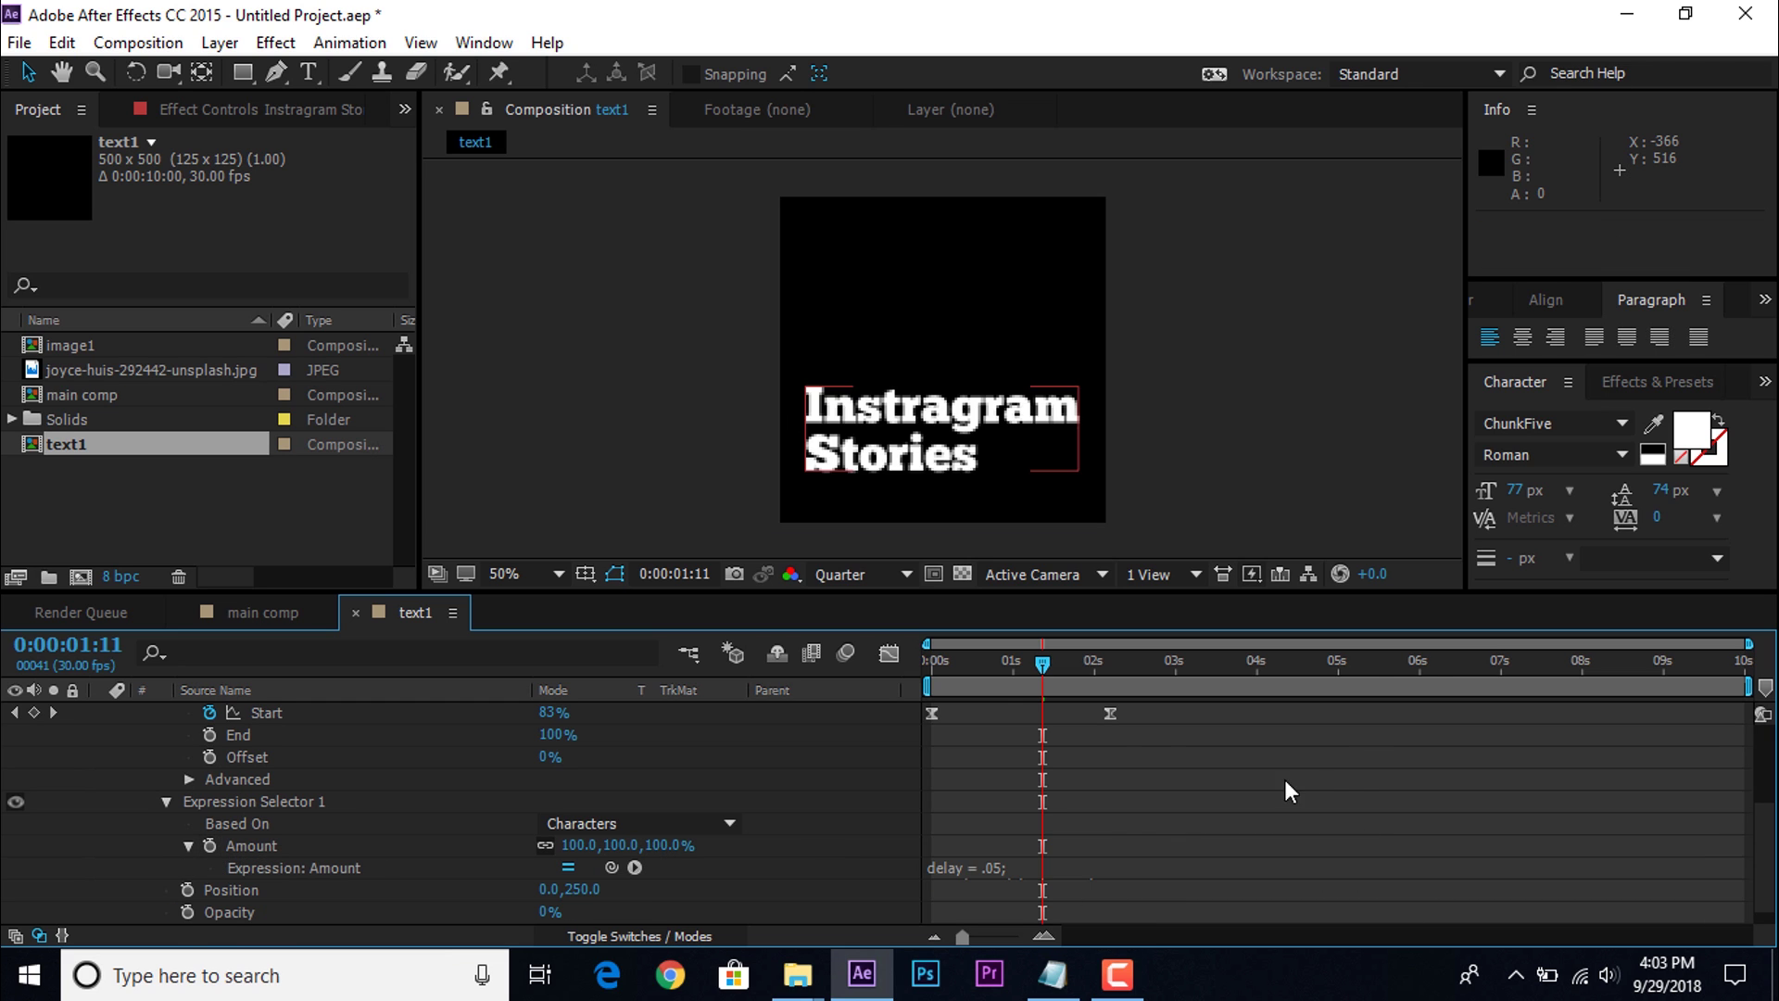
Step: Preview the expression-driven text reveal from the start of the composition
key(Home)
key(space)
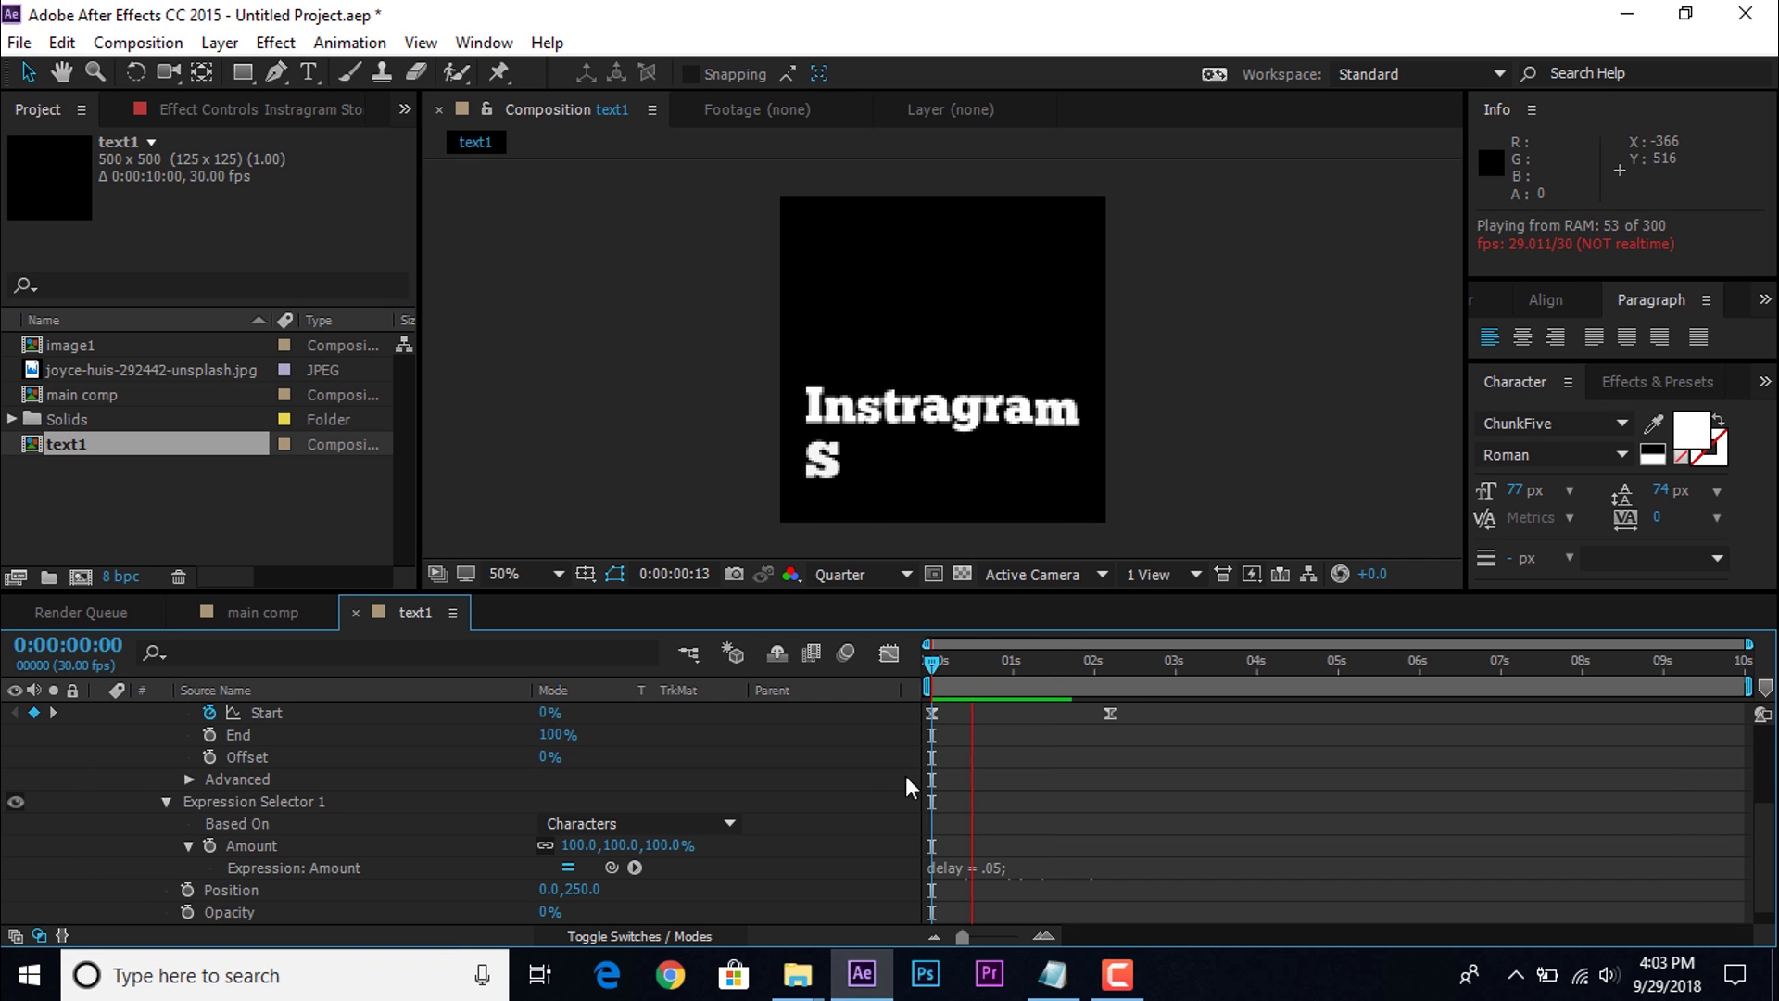
key(space)
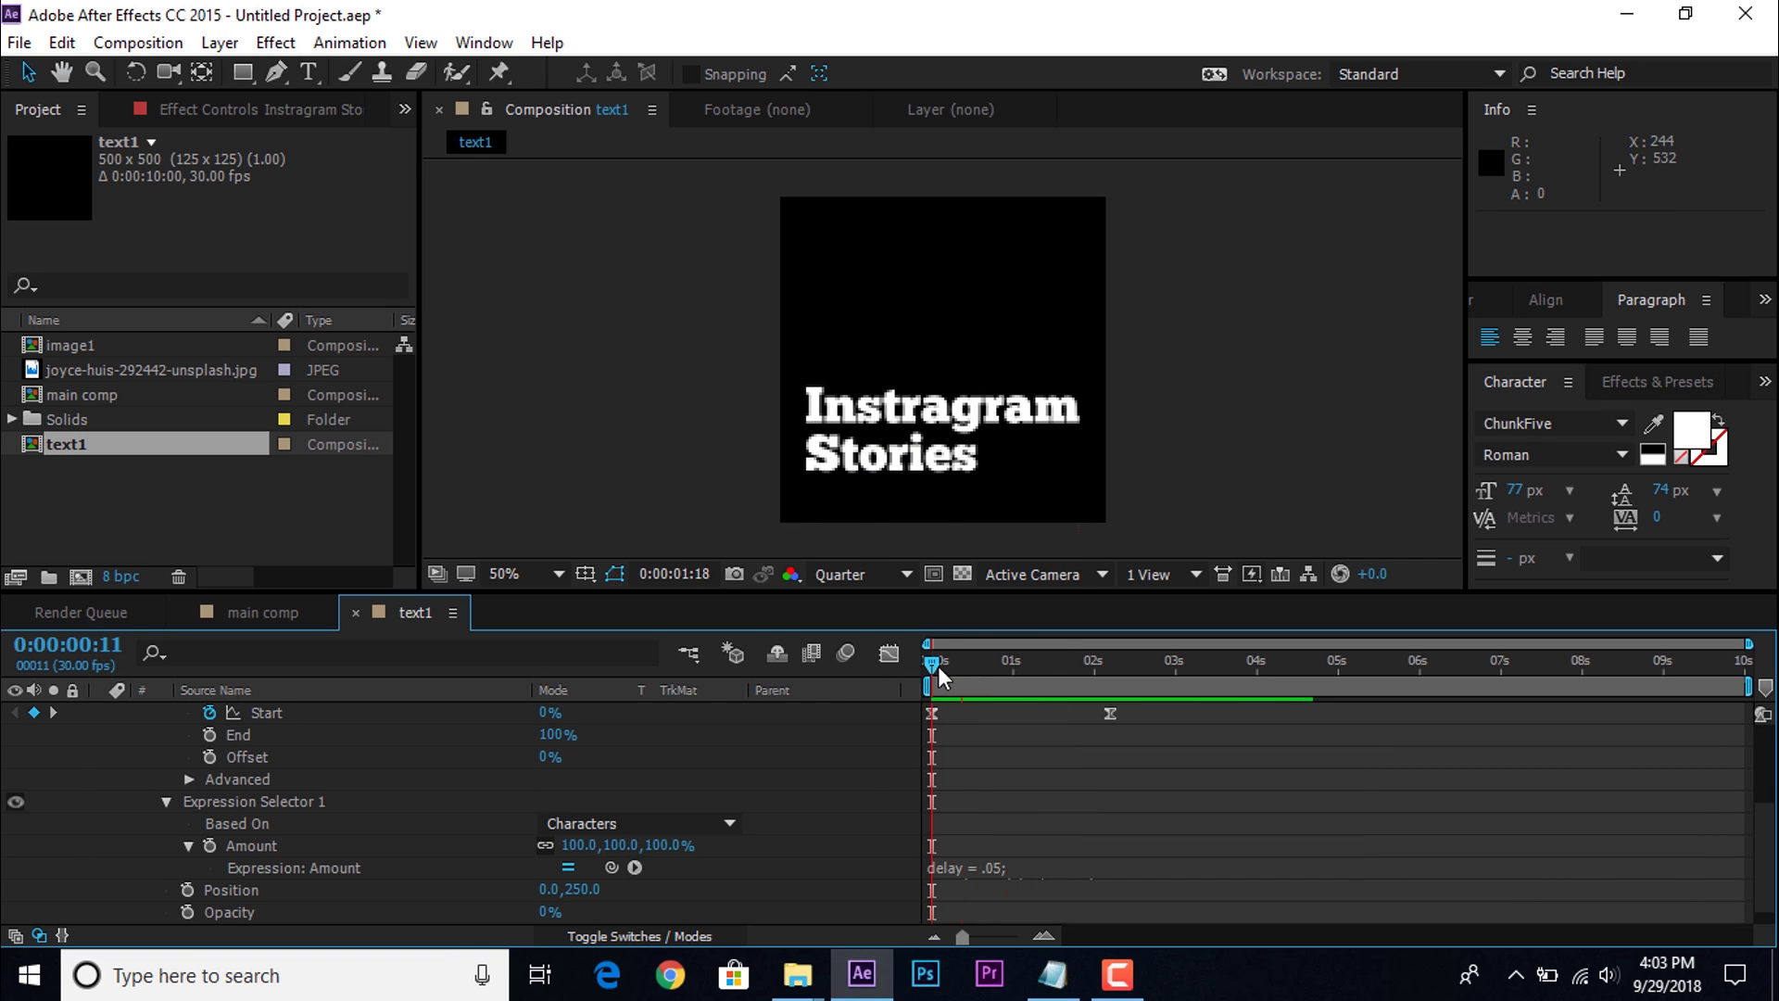
key(space)
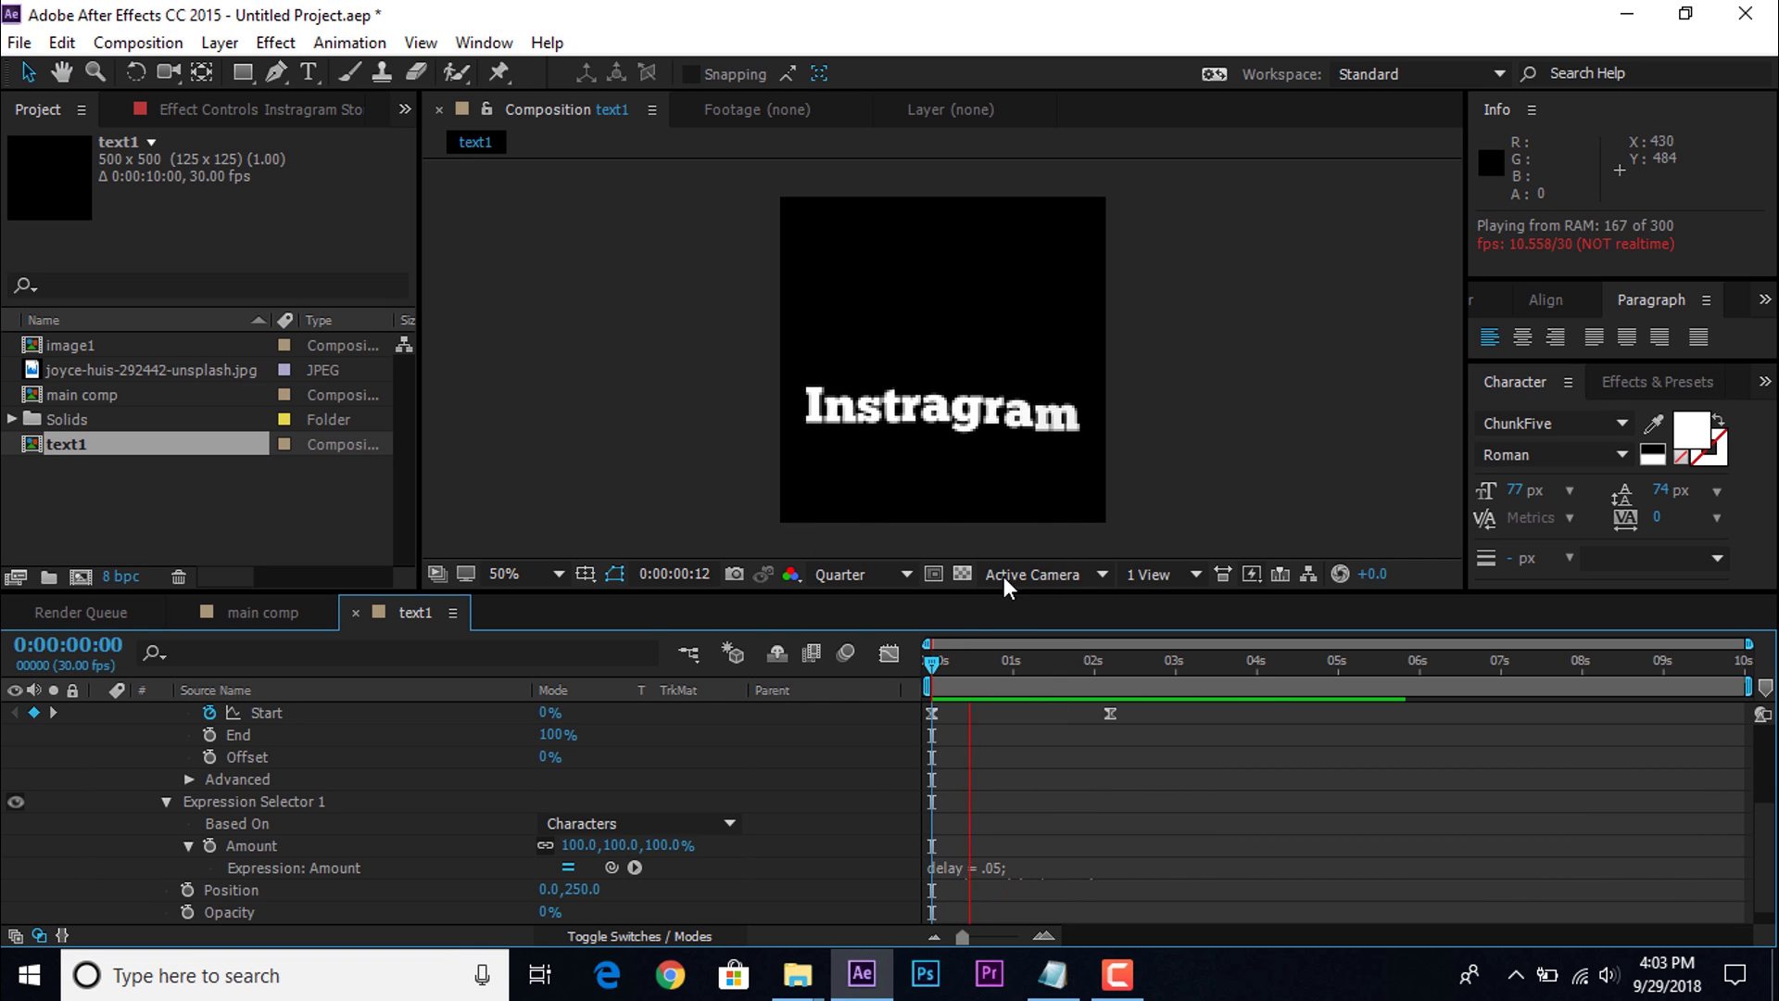
key(space)
key(space)
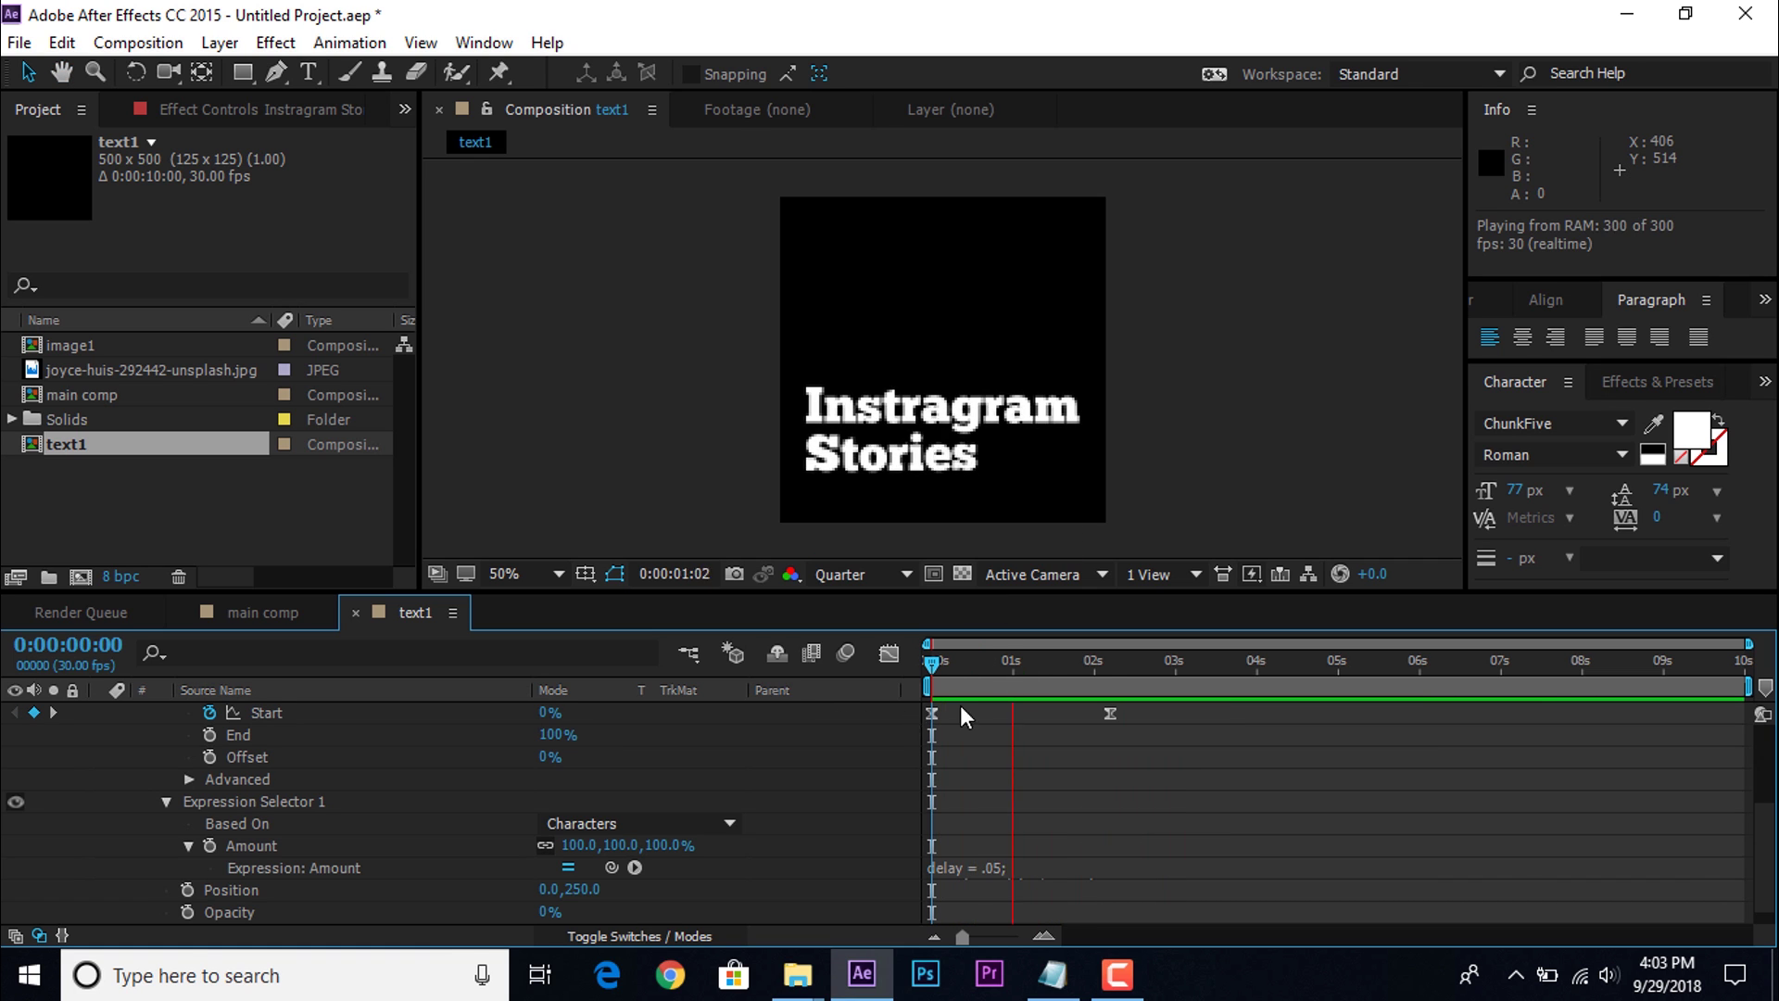
key(space)
Step: Add the text1 composition to main comp directly below Null 1 and position it at 288, 1324
scroll(138, 750, up, 3)
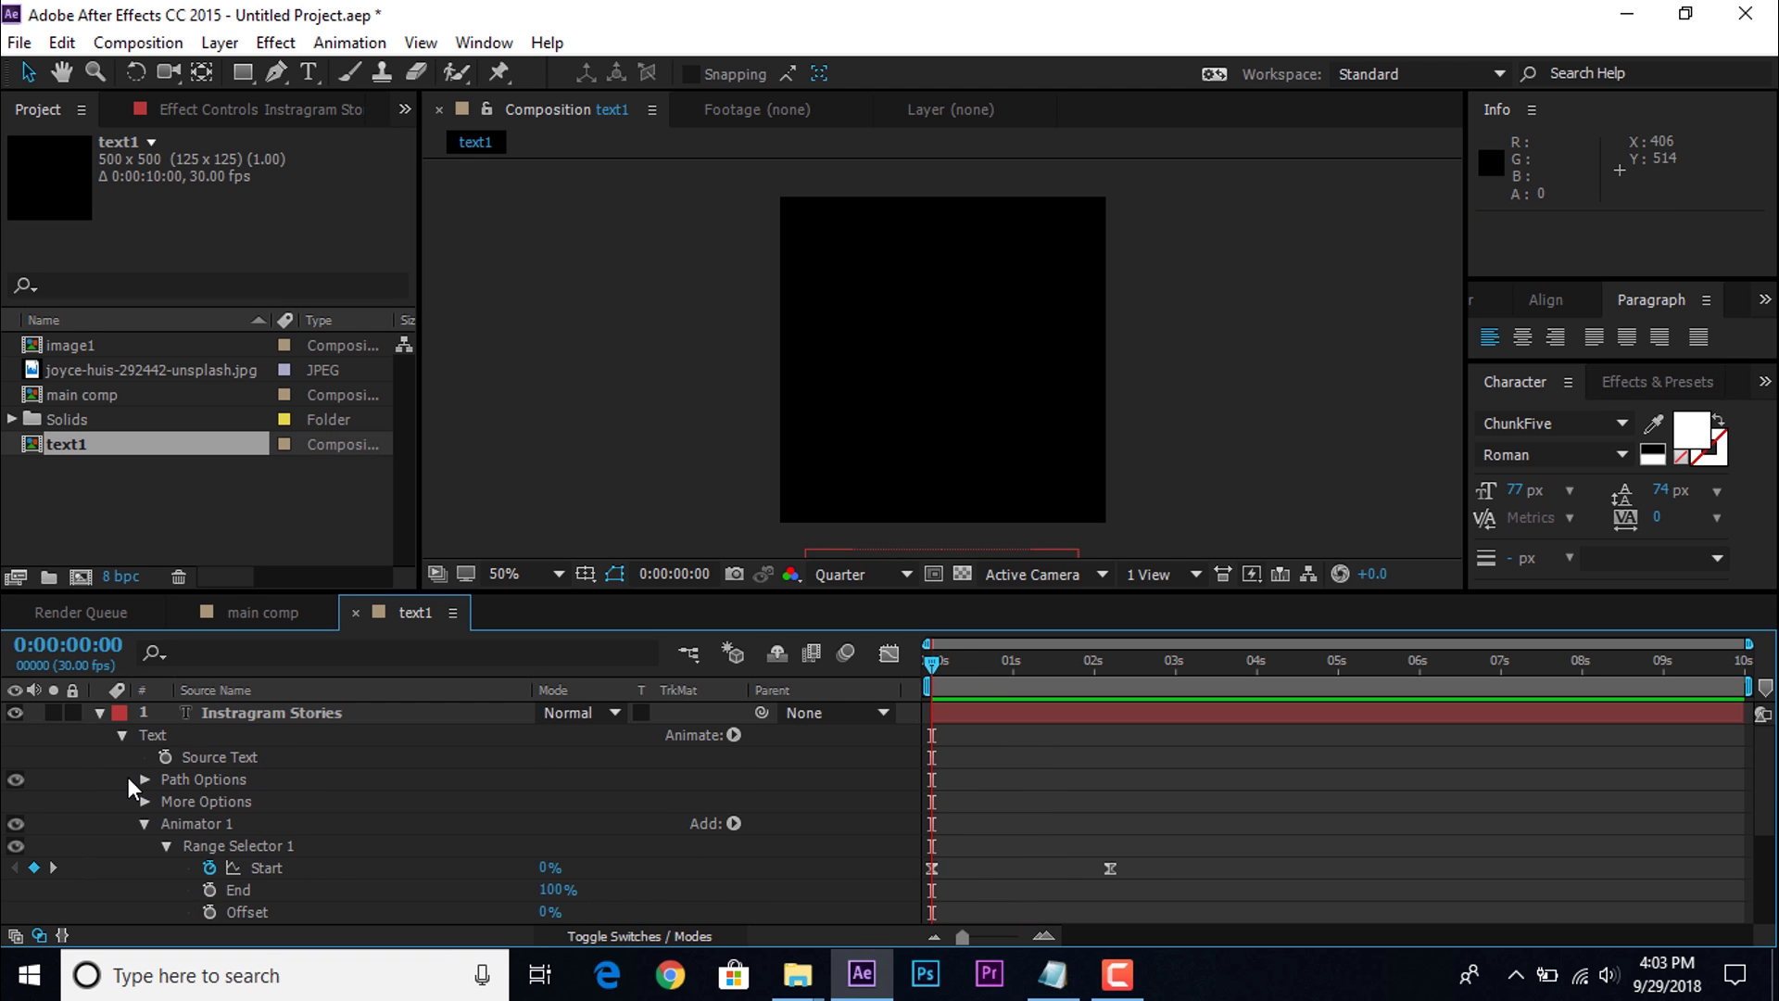
click(100, 712)
click(262, 612)
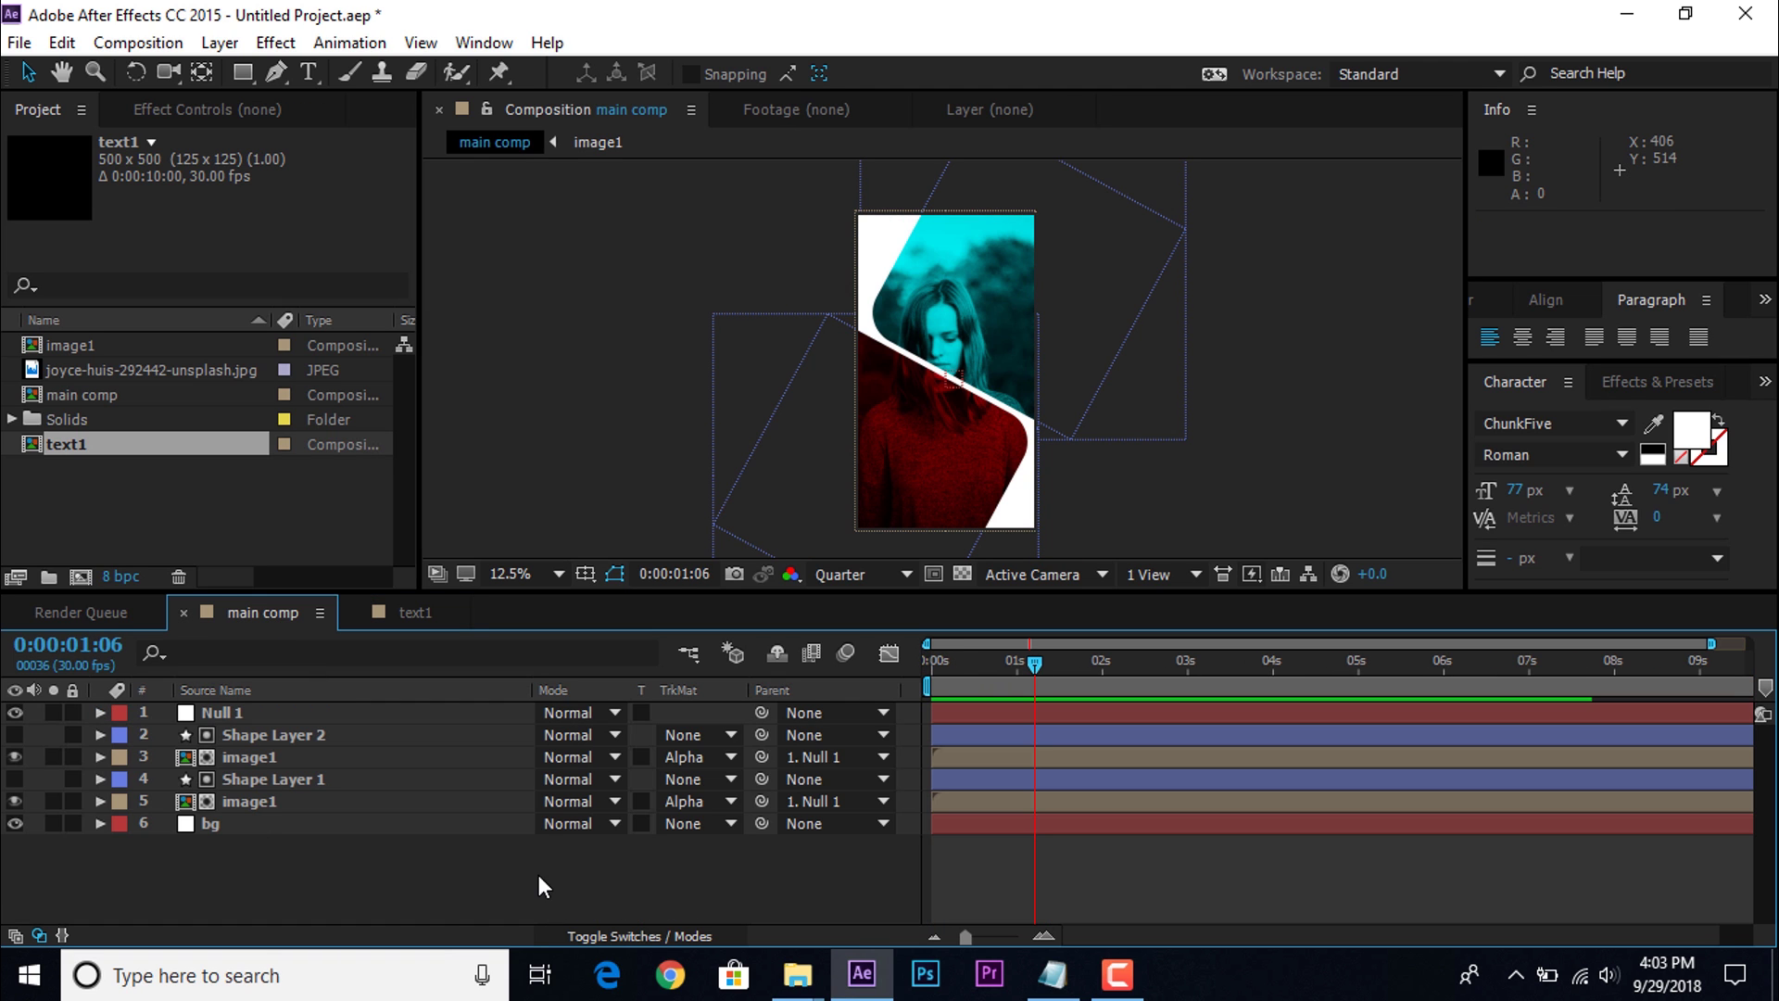
drag(45, 448, 226, 736)
scroll(975, 412, up, 1)
drag(975, 411, 852, 333)
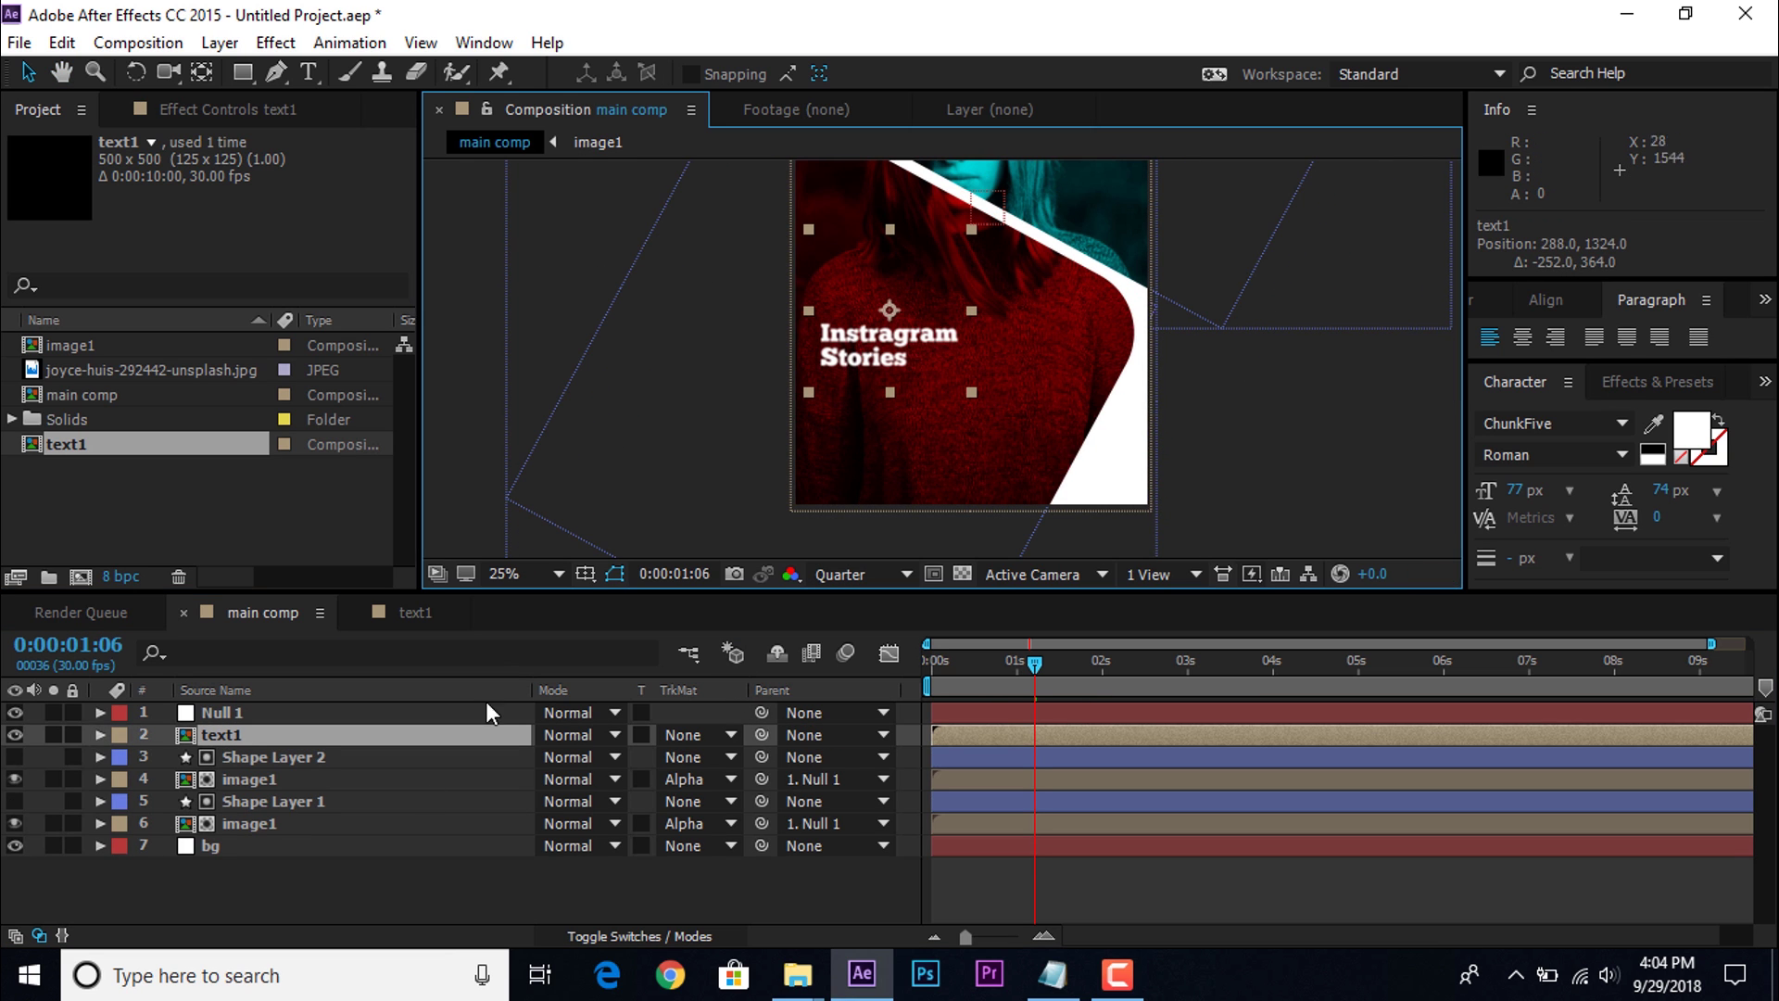
Step: Scale the text1 layer to 192% and reposition it over the red photo
key(s)
drag(612, 757, 681, 768)
drag(976, 352, 1030, 320)
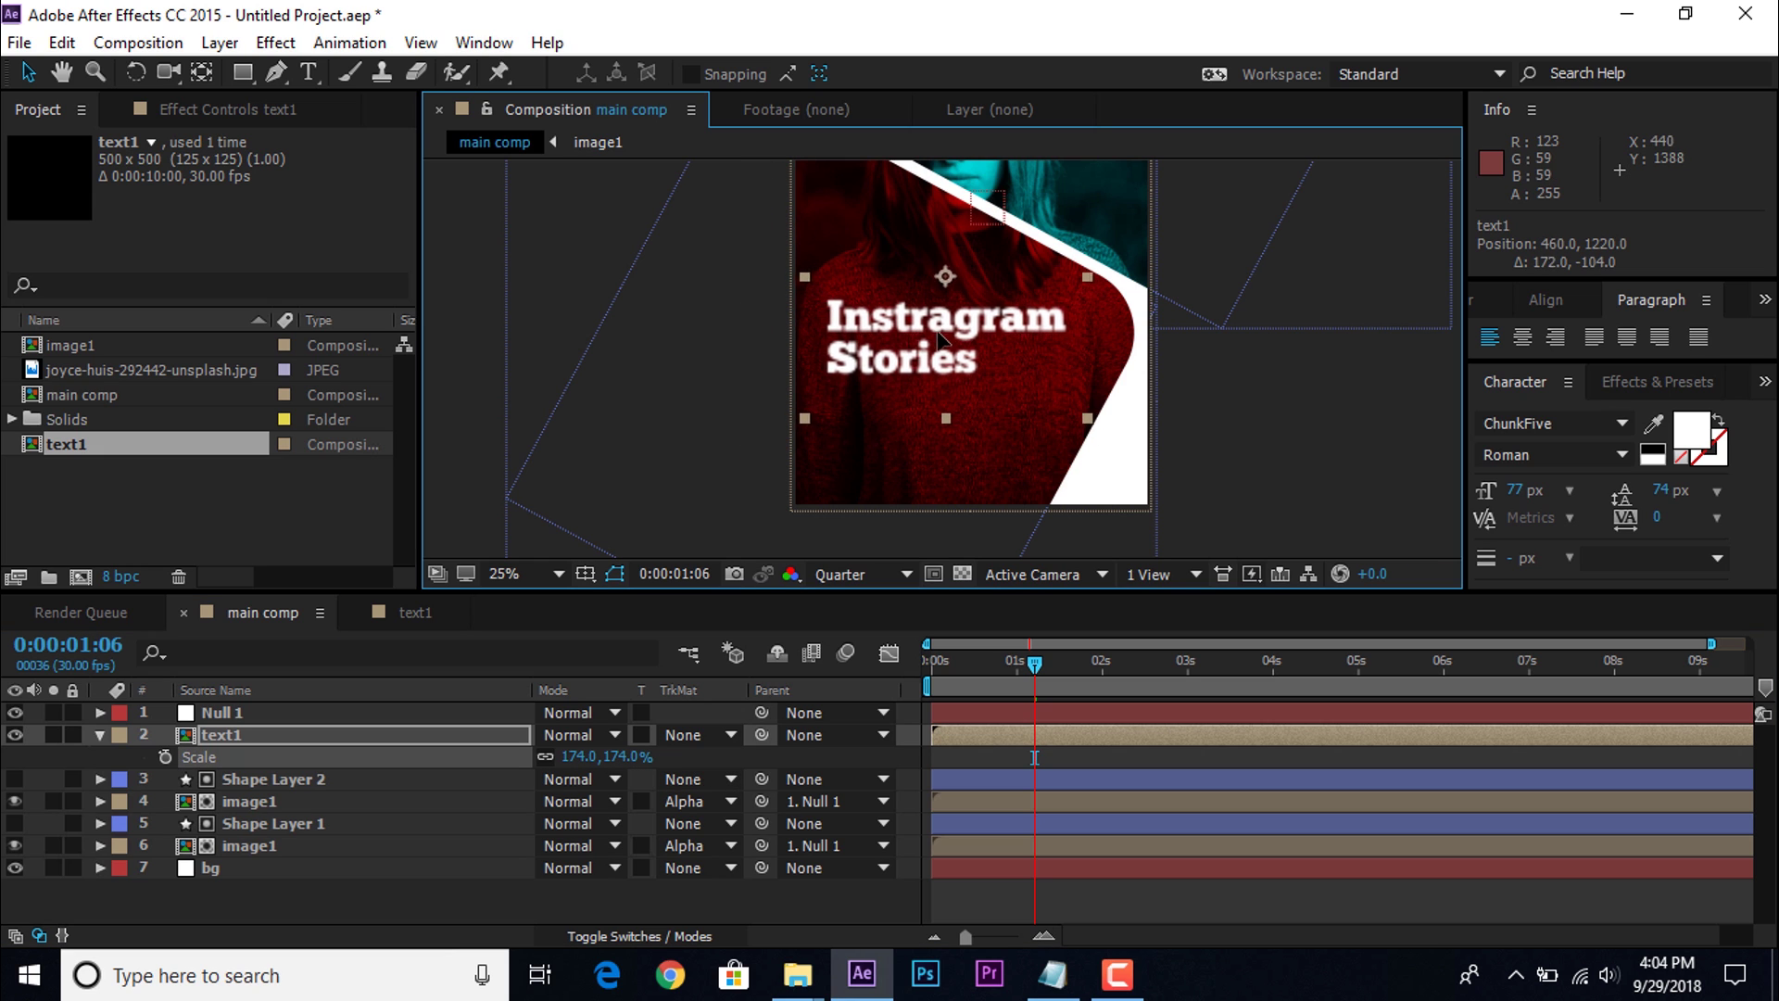
drag(607, 756, 649, 756)
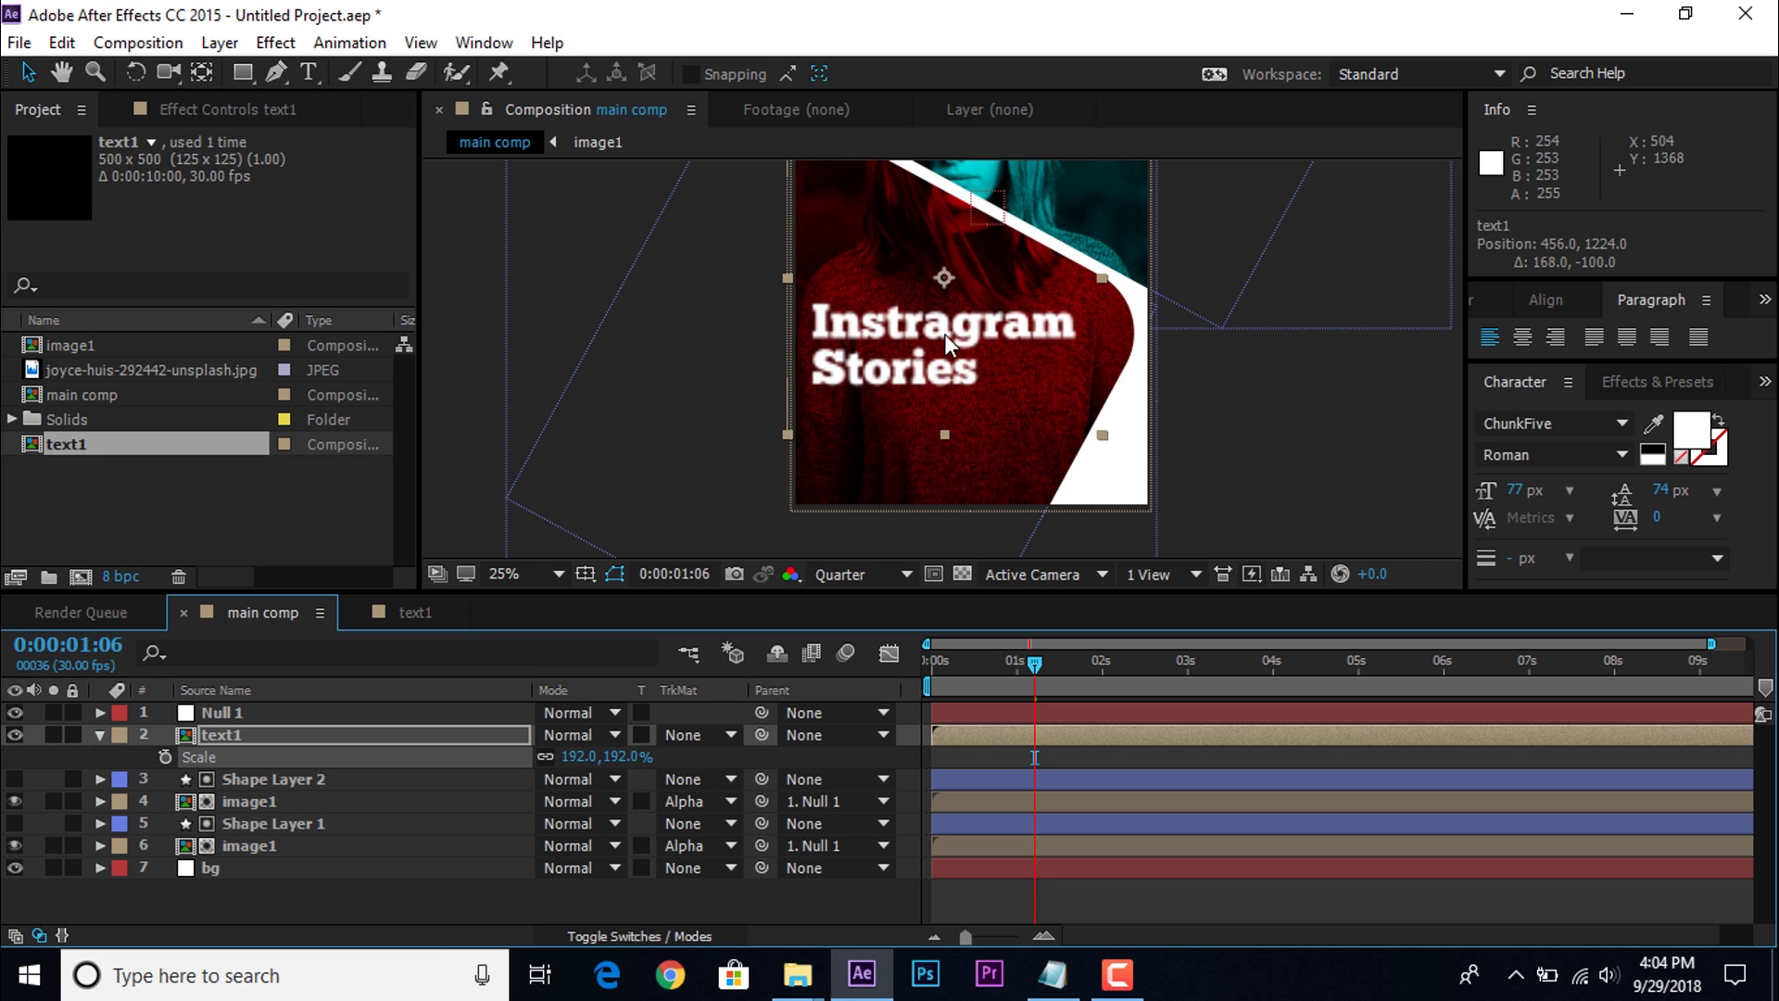
drag(938, 342, 938, 335)
Step: Correct the title's spelling inside text1 to "Instagram Stories" and return to main comp
double_click(220, 733)
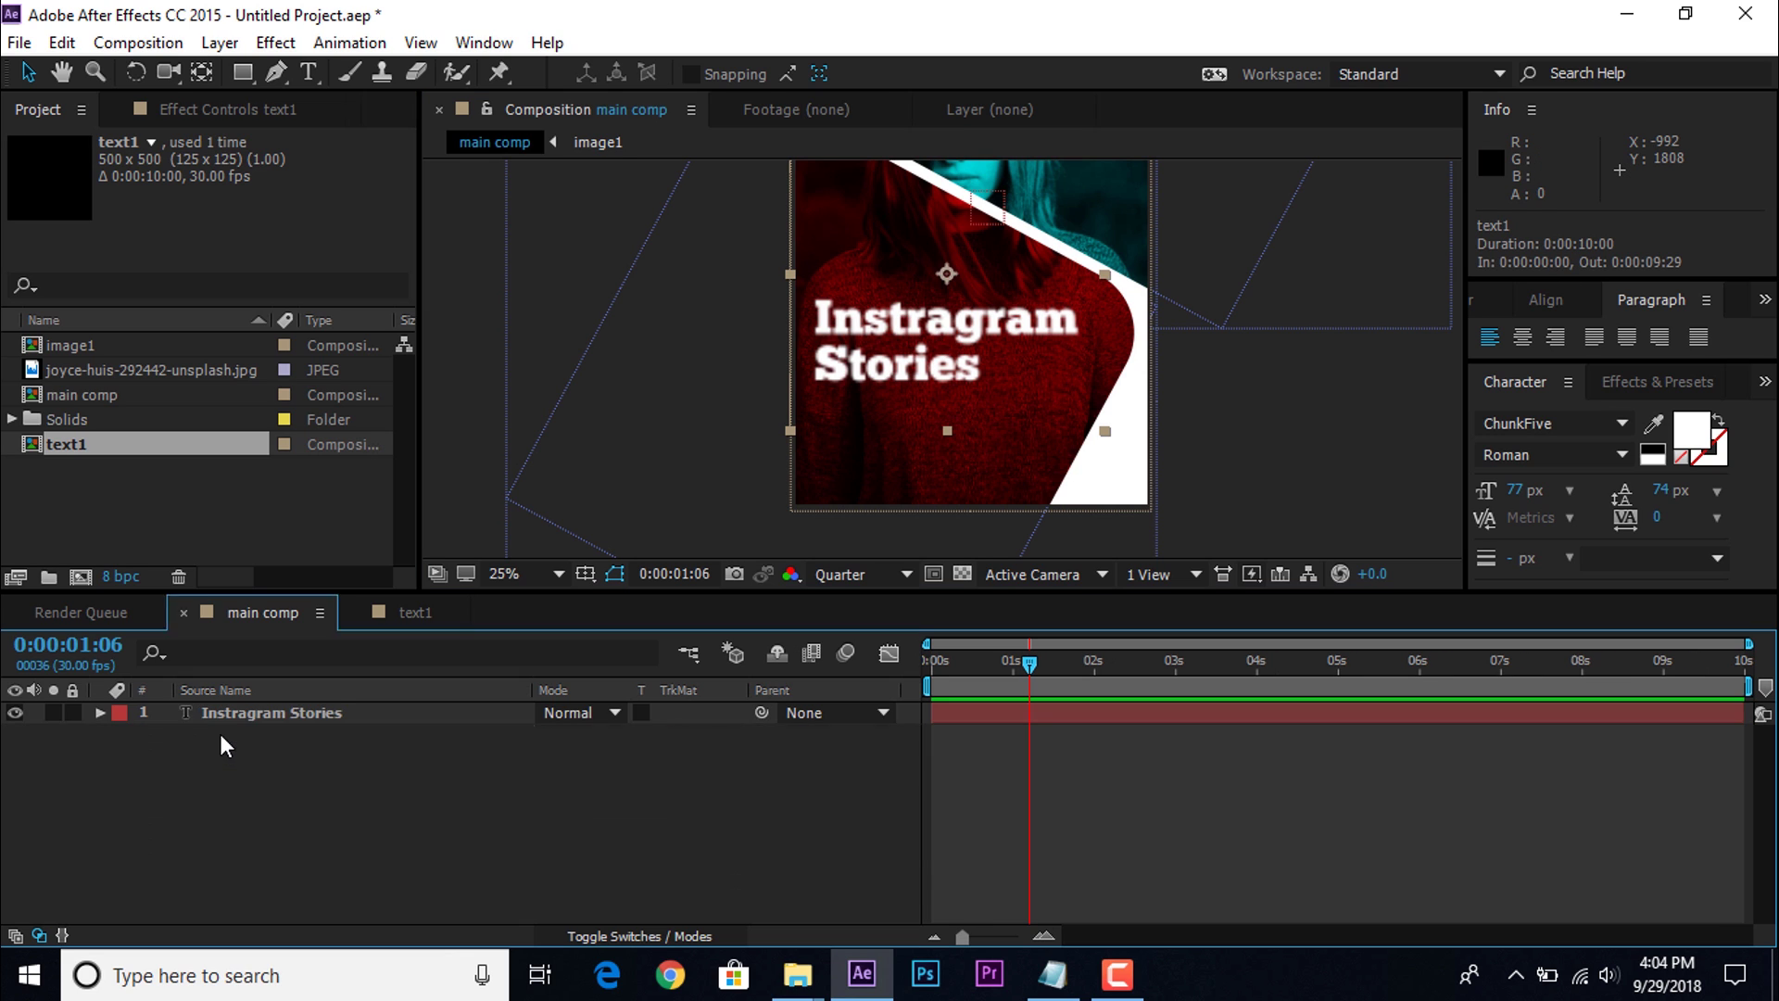
click(298, 713)
double_click(259, 712)
click(922, 408)
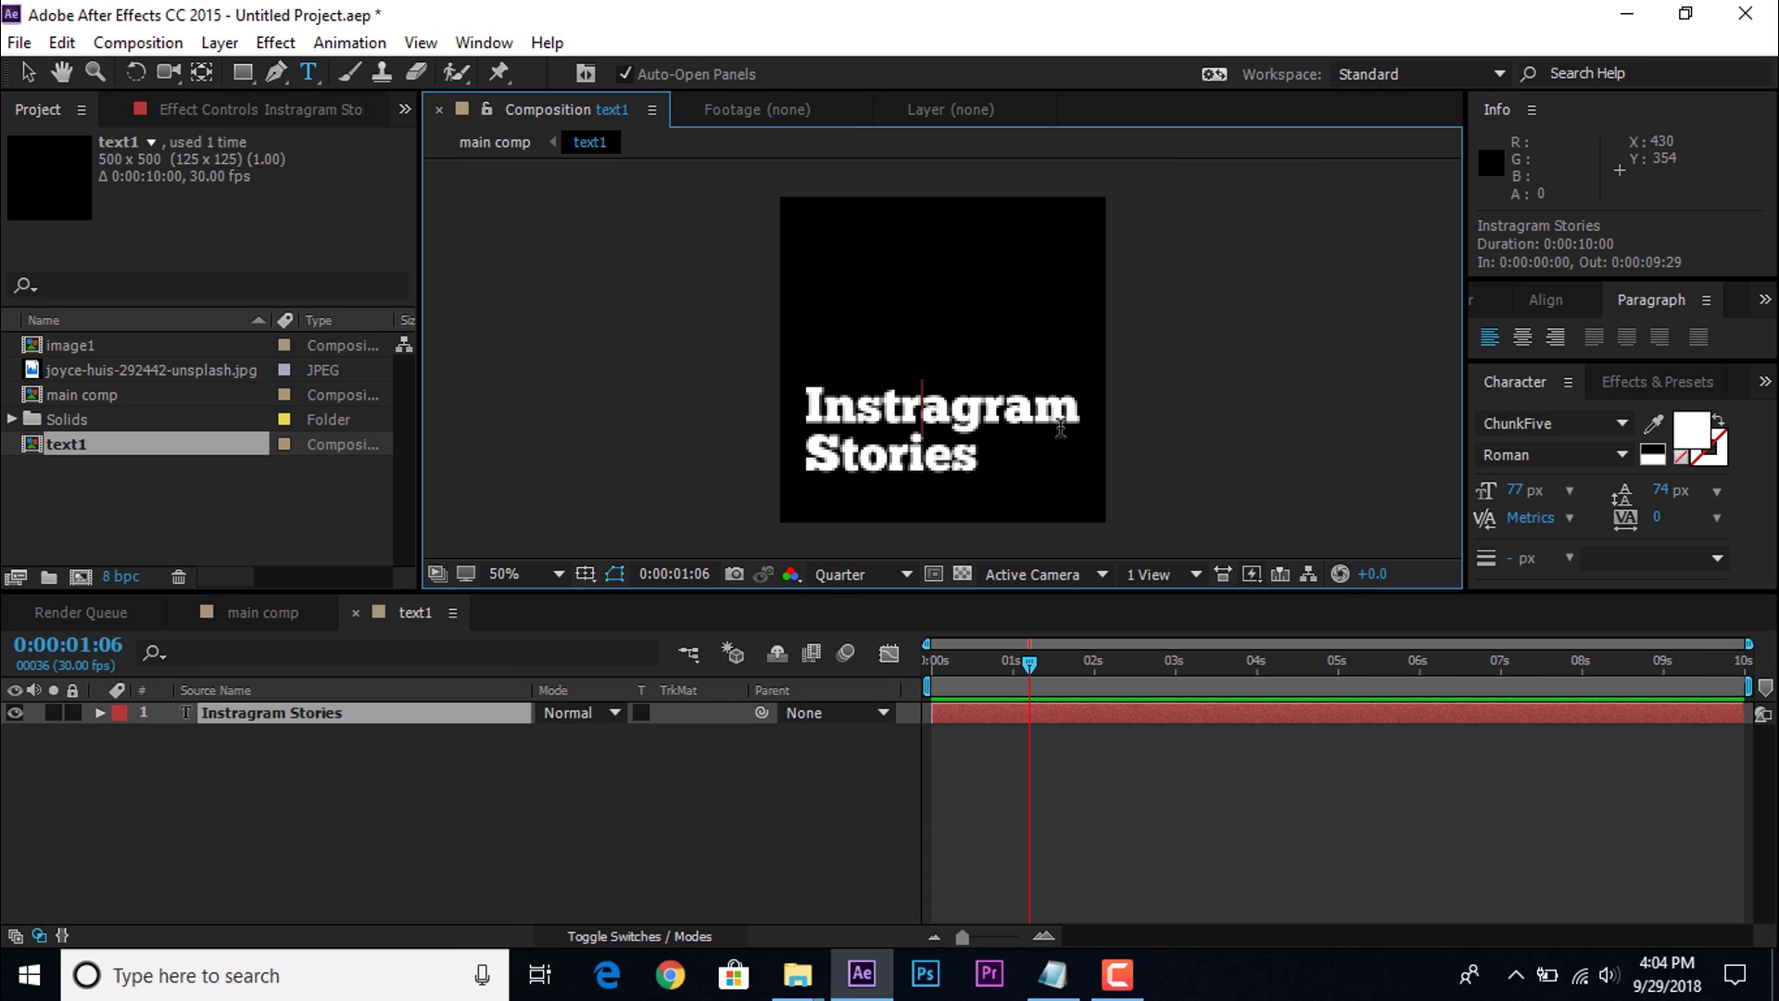
key(BackSpace)
click(264, 613)
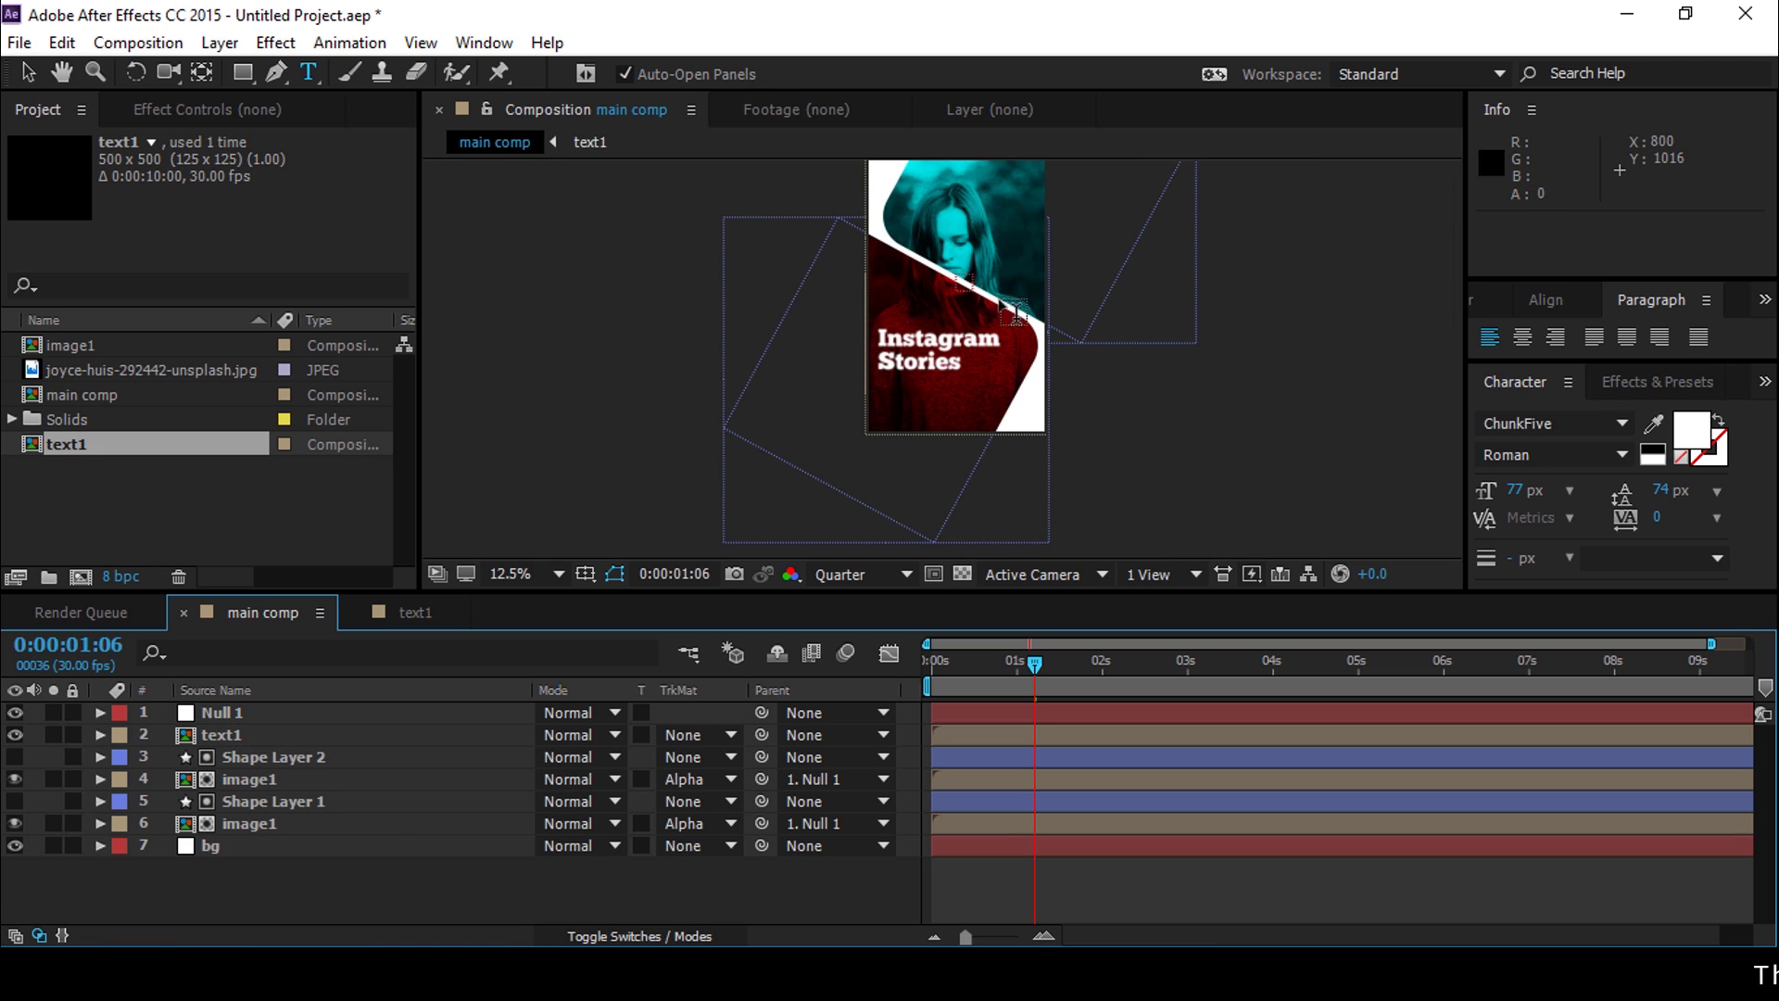
Step: Move the text1 layer to position 496, 1244 and preview main comp from the start
key(v)
scroll(1019, 352, up, 1)
drag(958, 329, 966, 340)
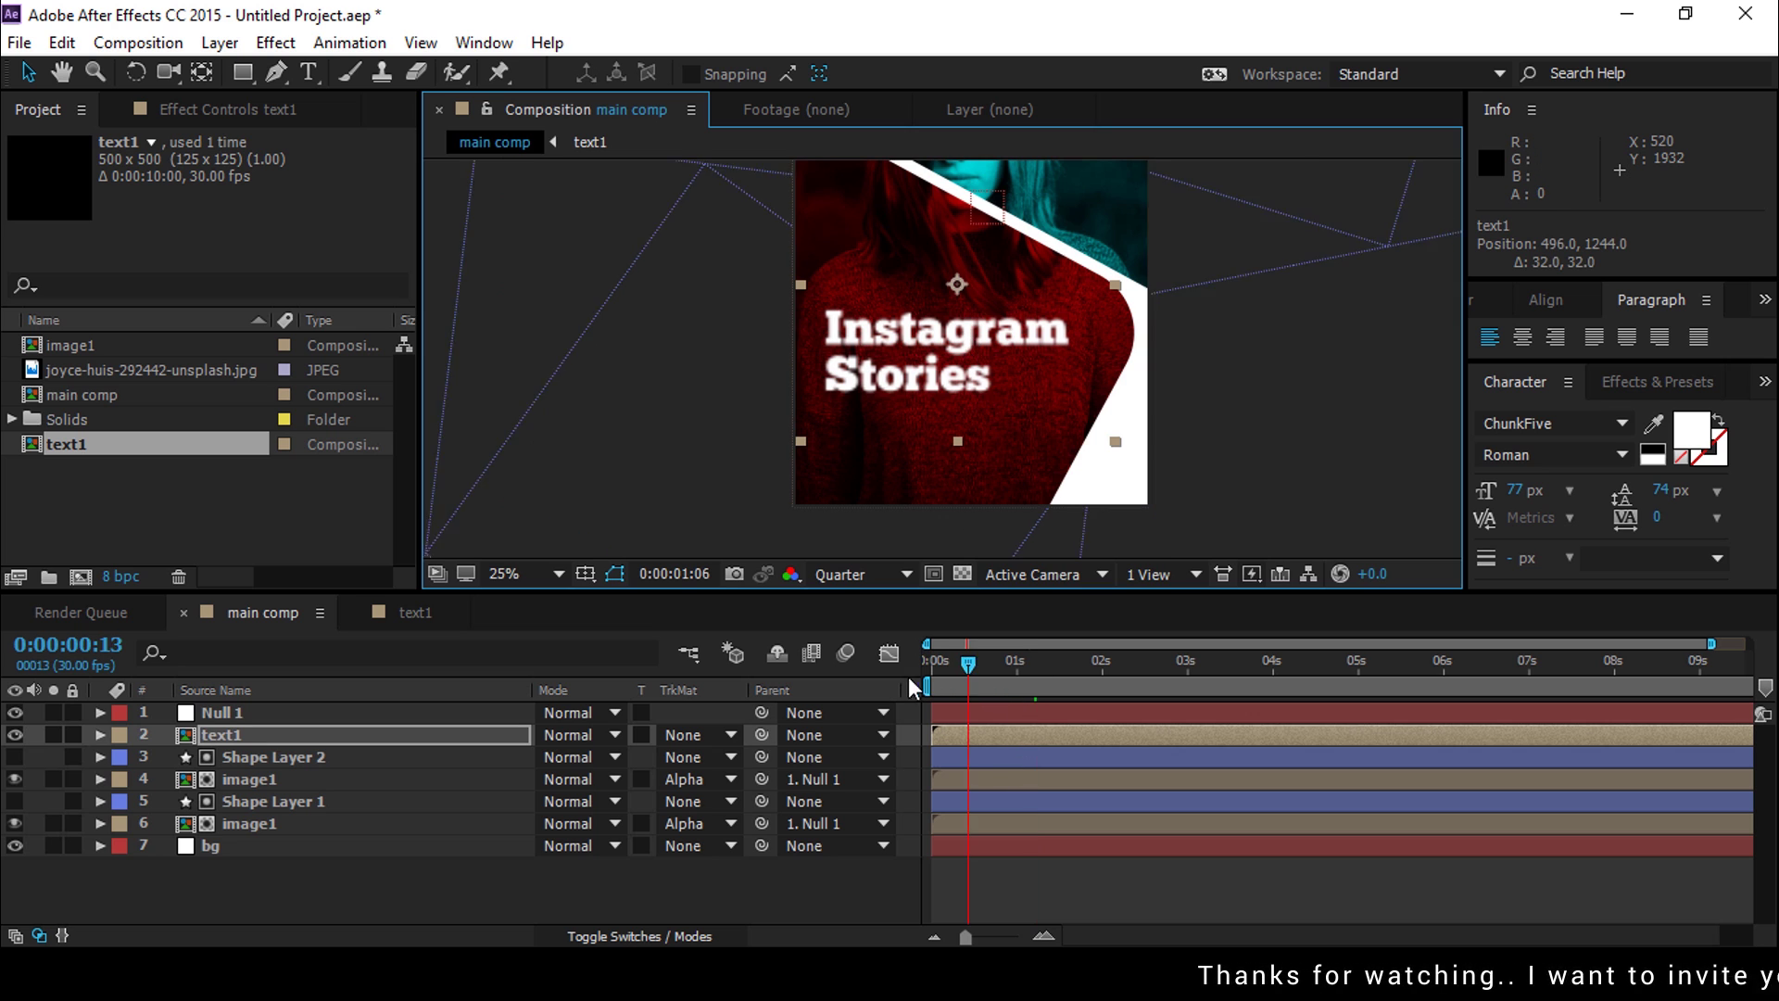
key(space)
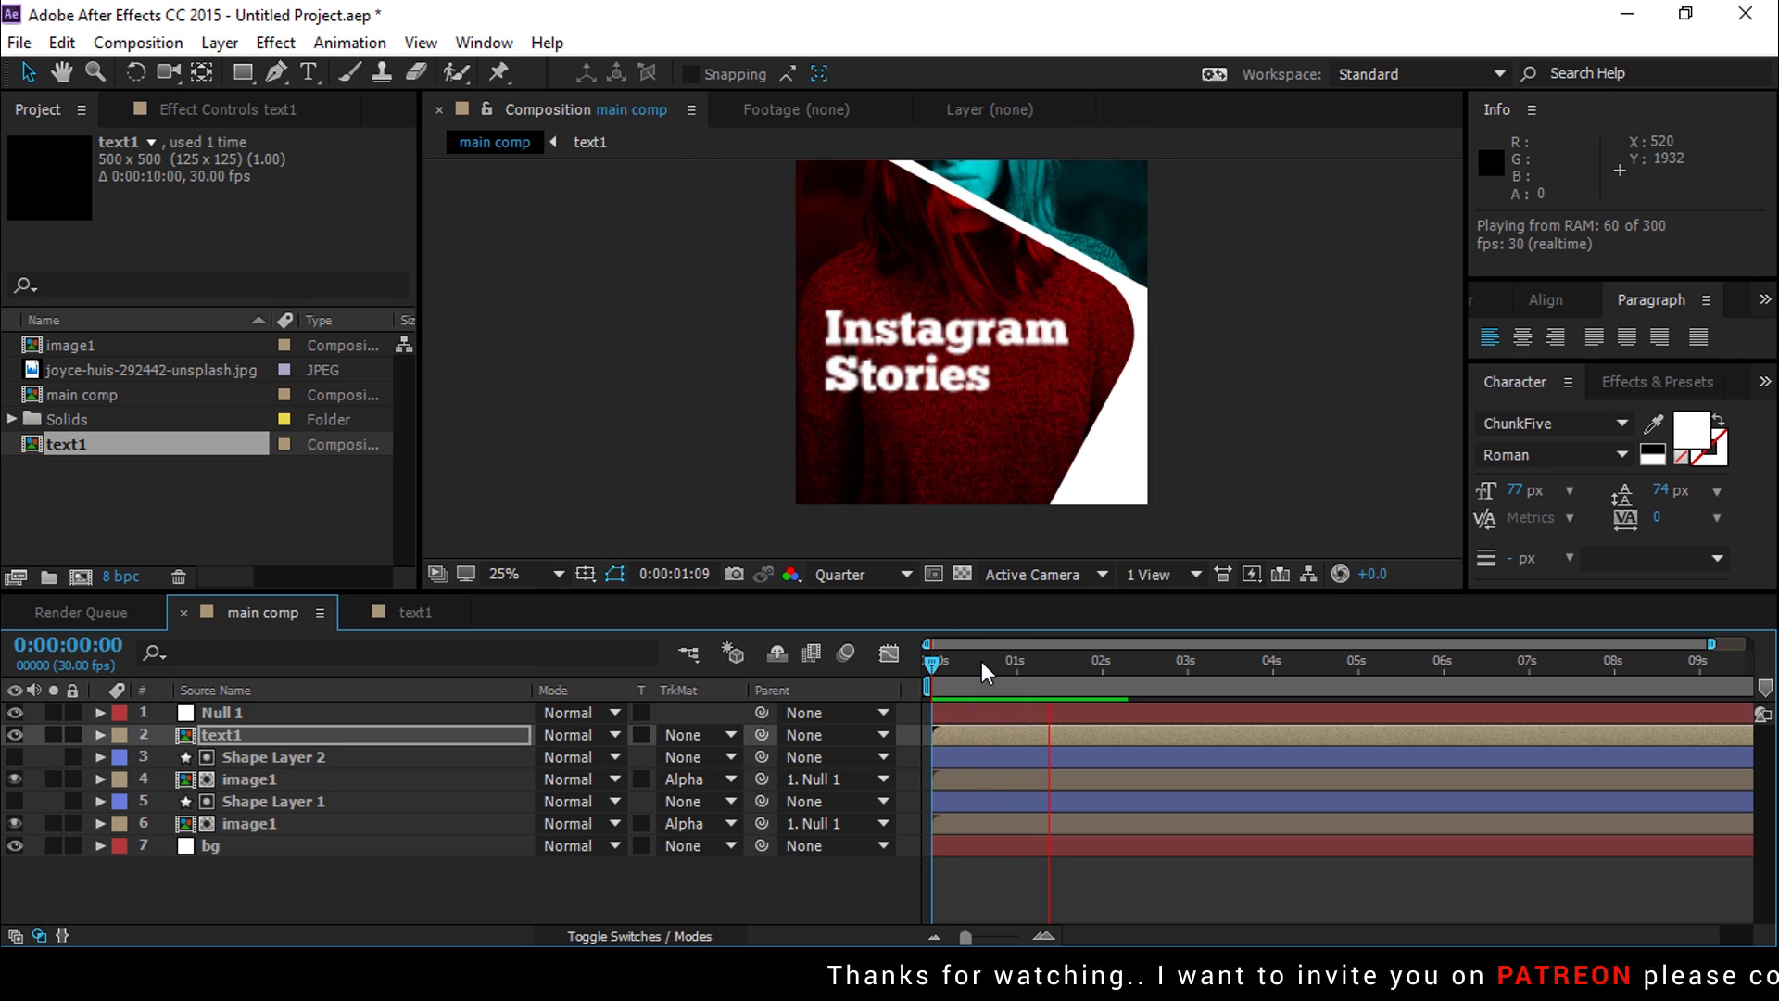
Step: Shift the text1 layer in time so it starts at about 0:00:00:26, and preview main comp
mouse_move(1000, 732)
mouse_down()
mouse_move(1074, 726)
mouse_move(1009, 729)
mouse_up()
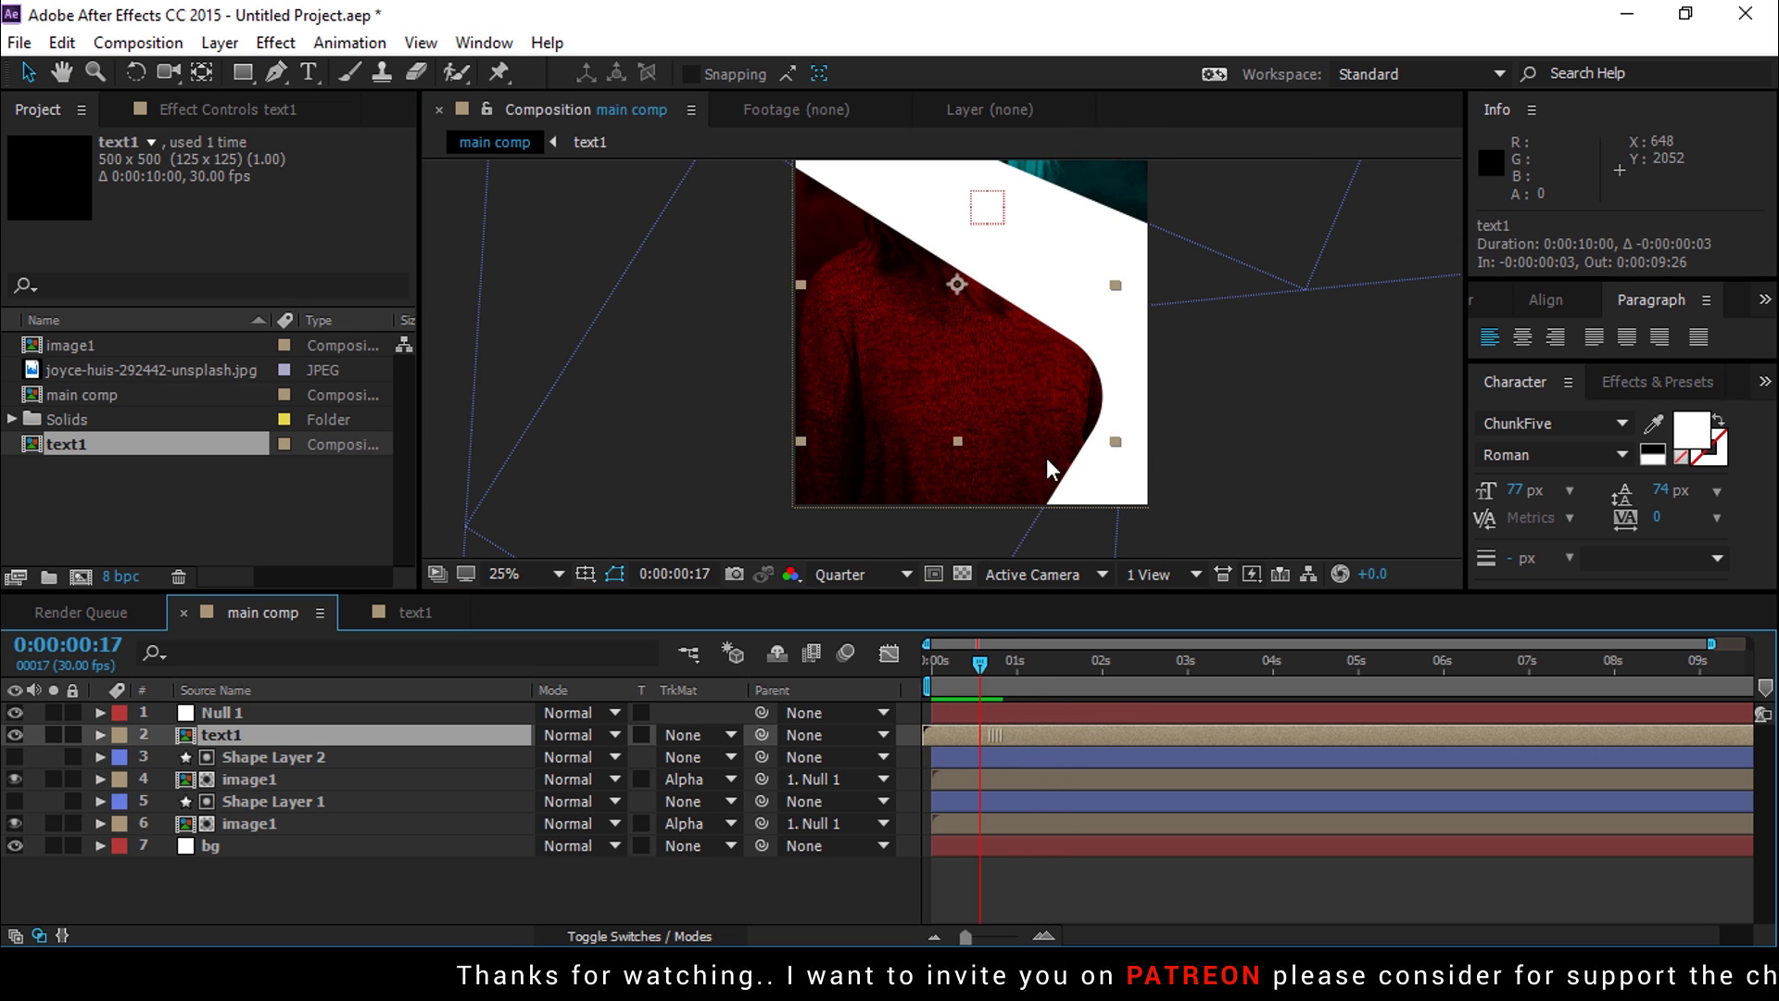
scroll(1046, 458, down, 1)
drag(963, 659, 929, 661)
drag(994, 730, 1059, 728)
key(space)
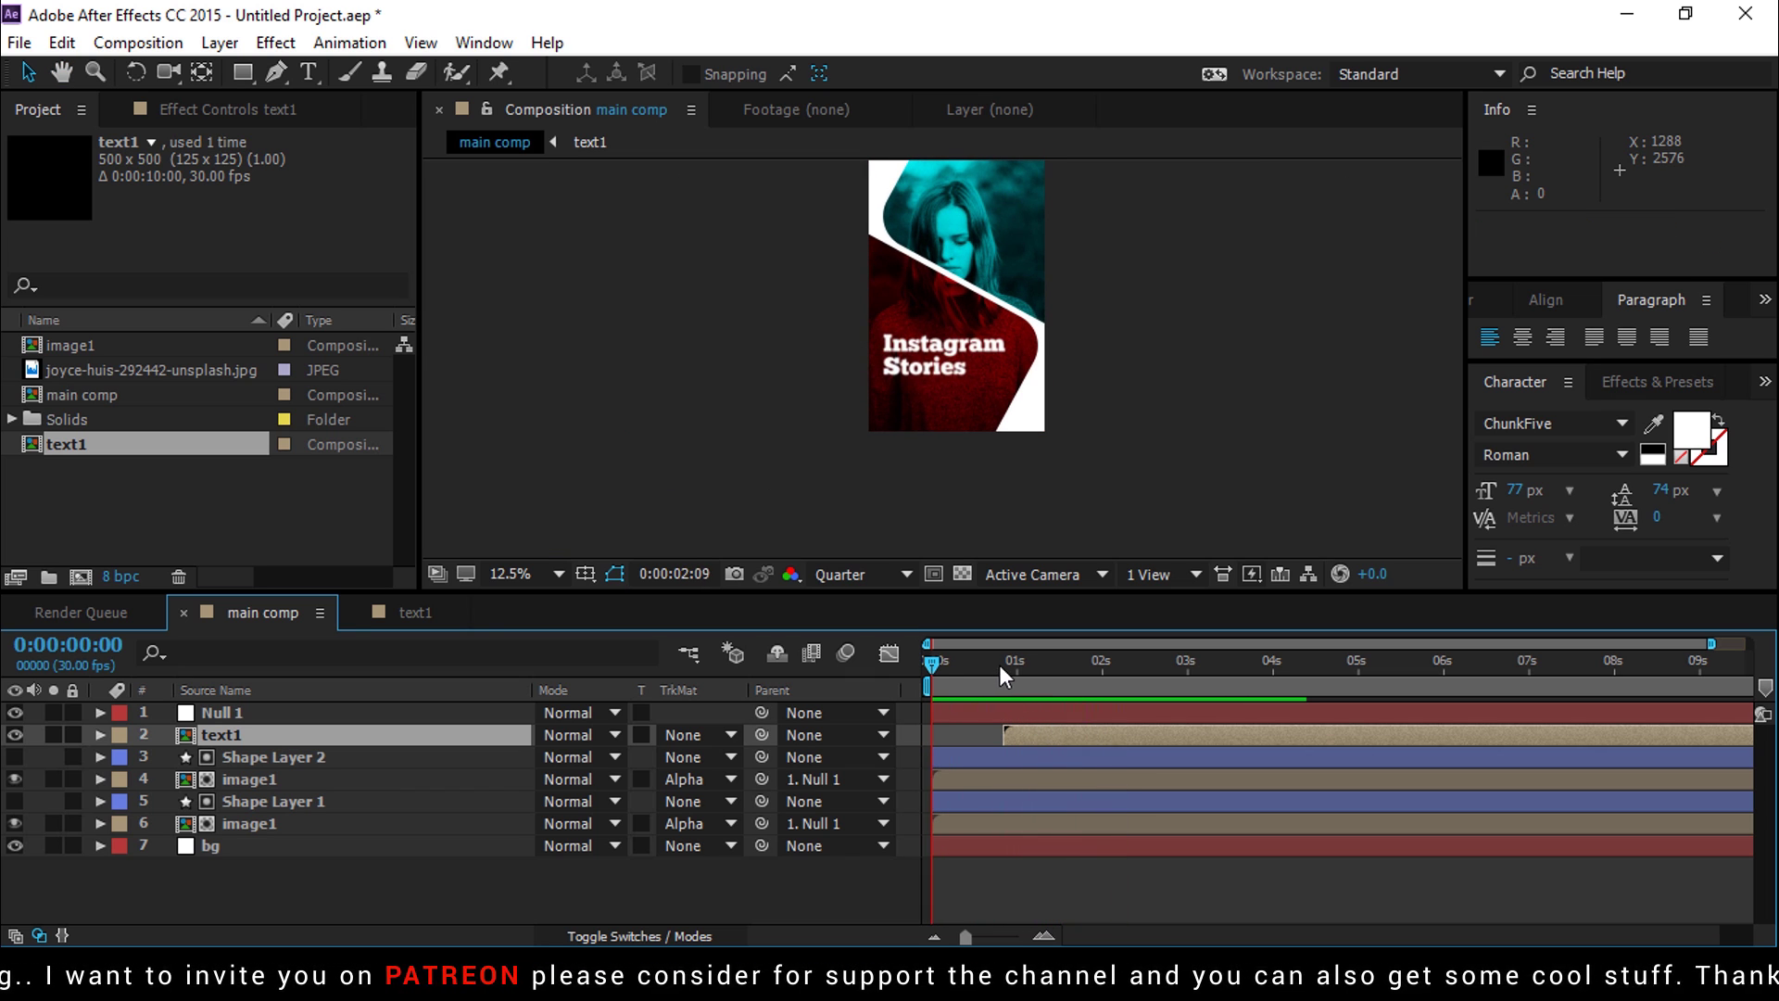
key(space)
click(674, 875)
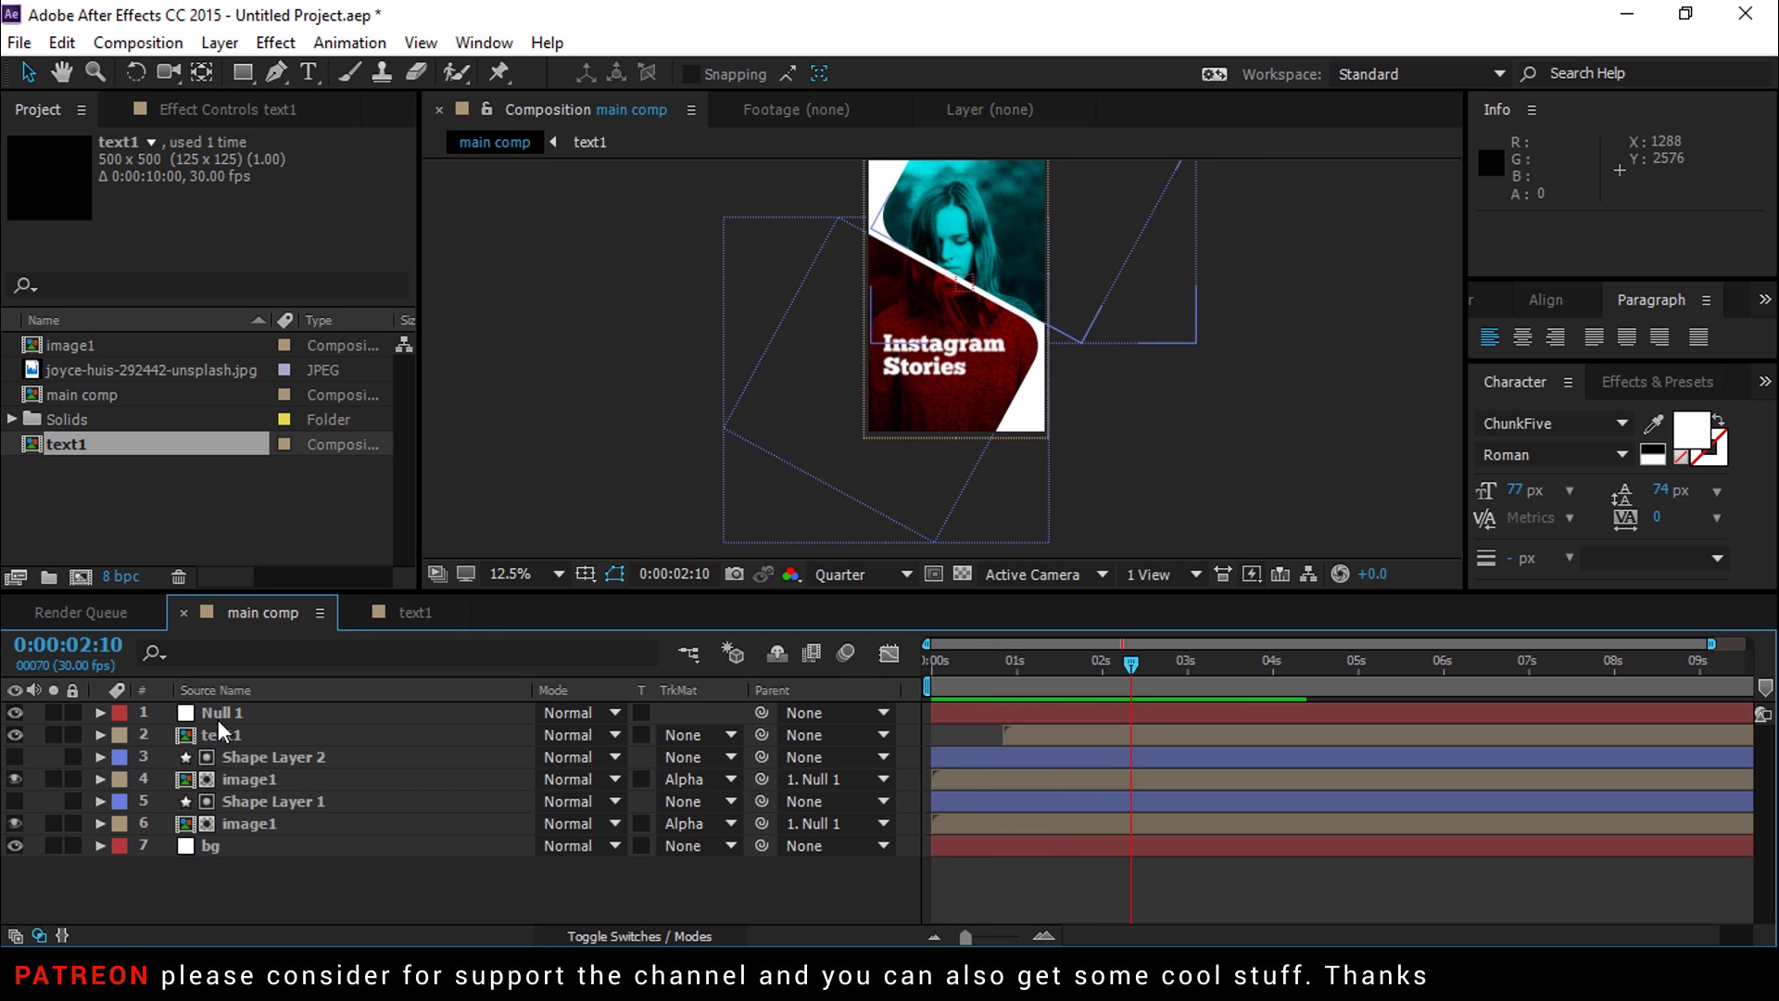
Step: Duplicate the text1 composition in the project and open the copy
click(30, 452)
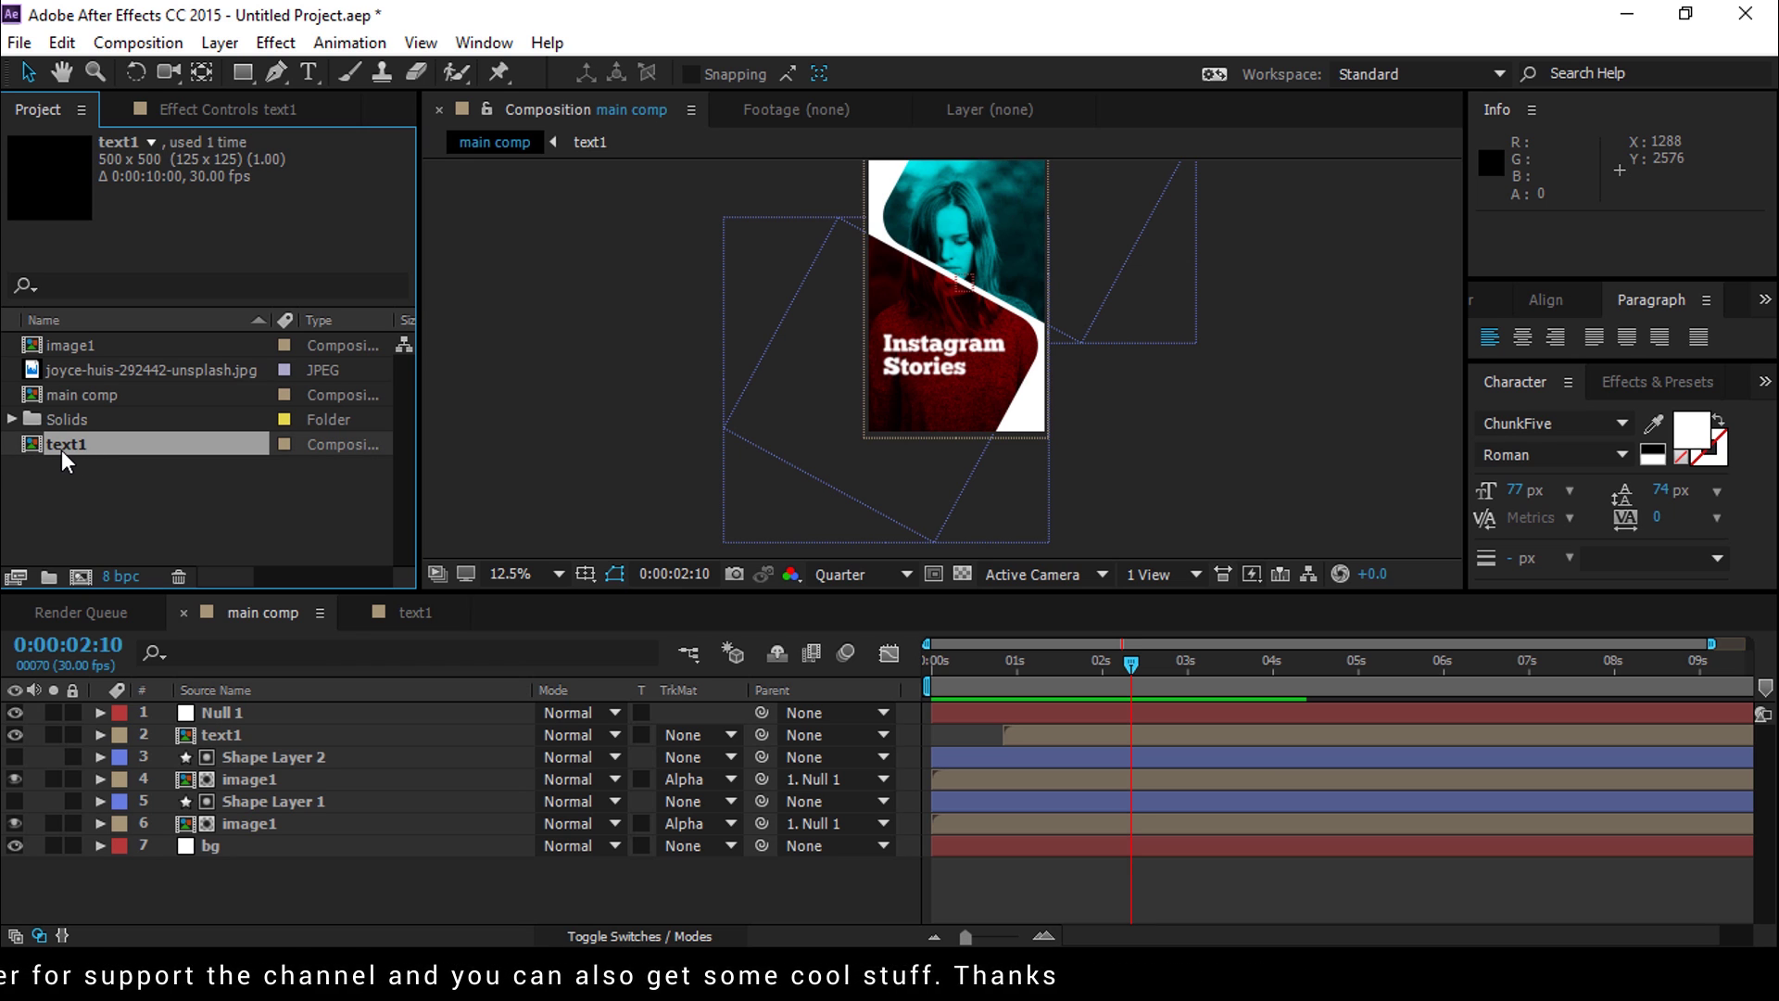
key(ctrl+d)
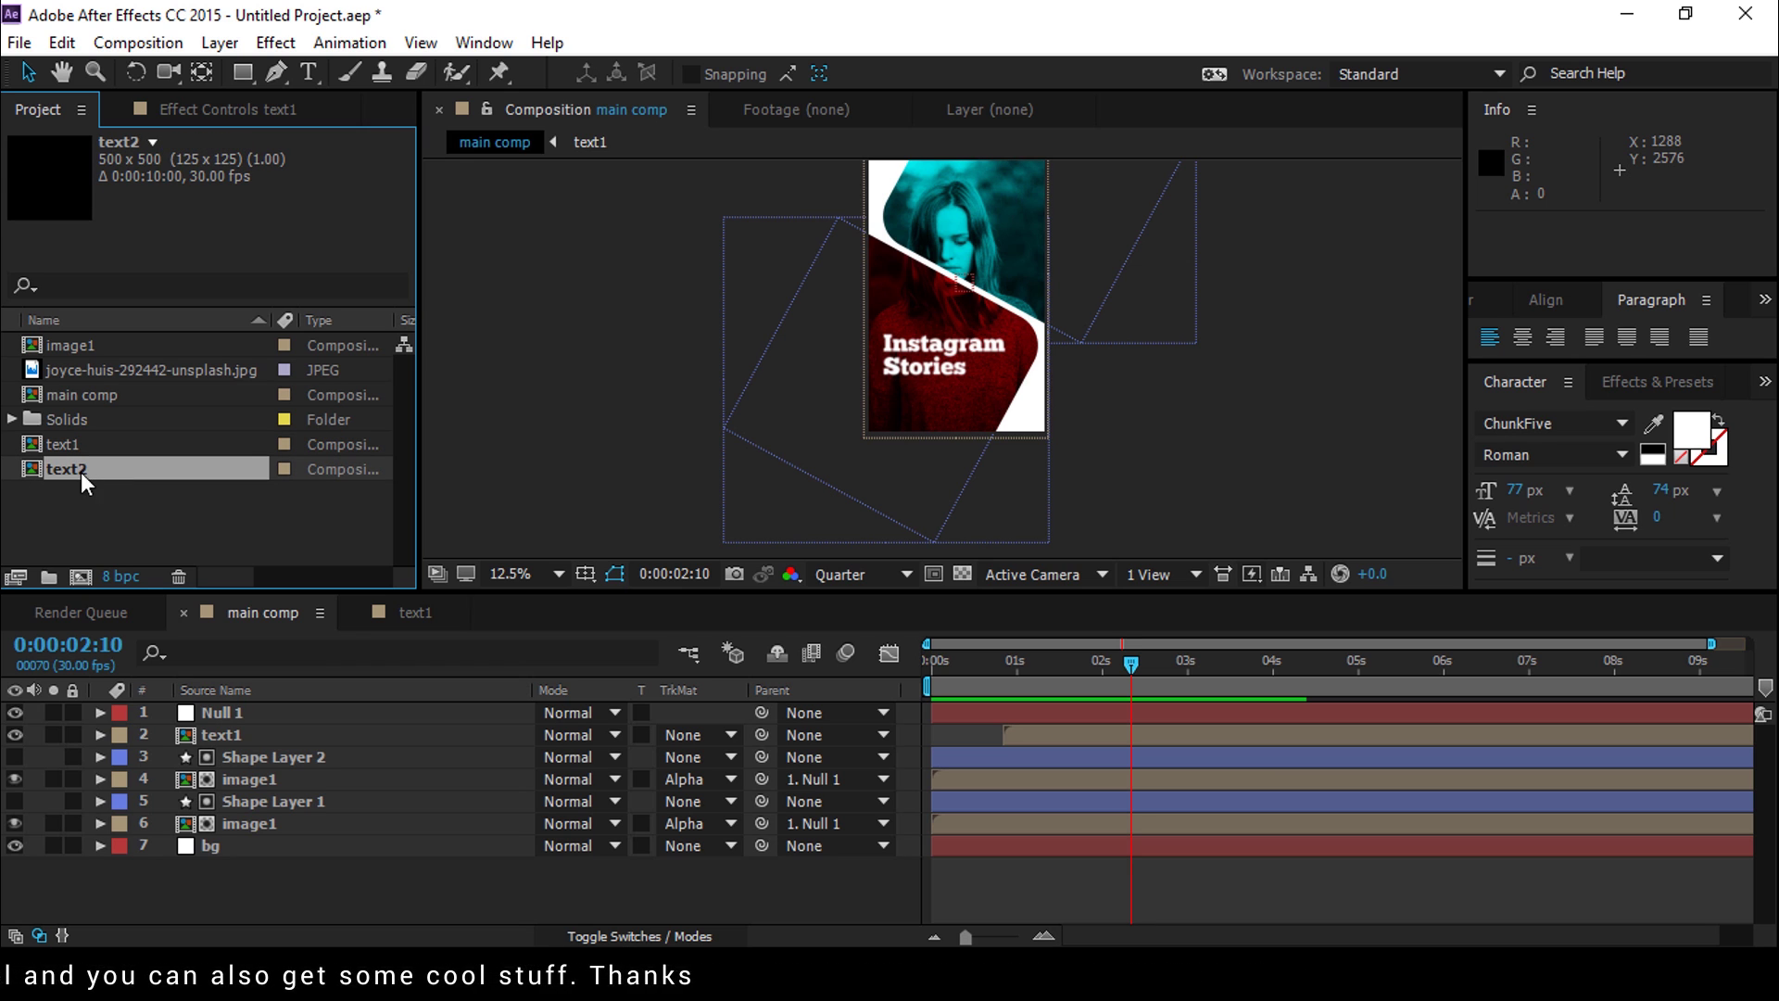
double_click(65, 468)
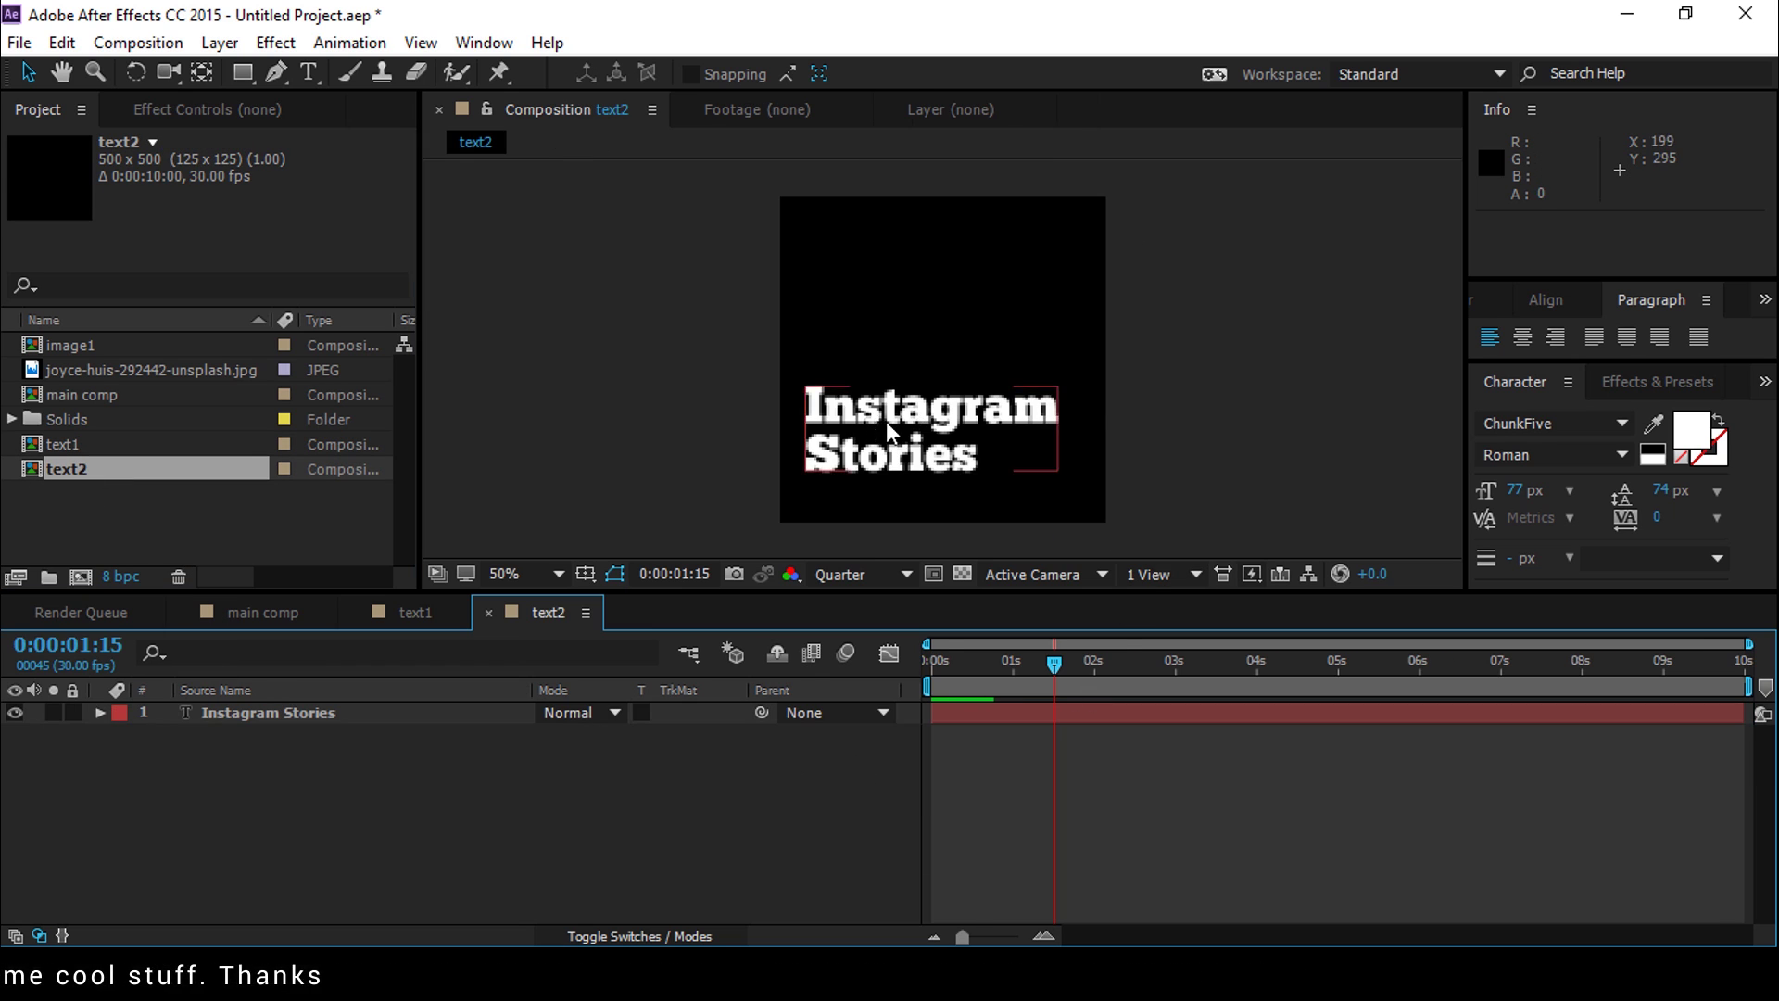
Step: Select all of the text in the text2 composition and set its font size to 37 px
scroll(891, 426, up, 1)
scroll(902, 435, down, 1)
key(space)
drag(942, 425, 952, 354)
click(964, 341)
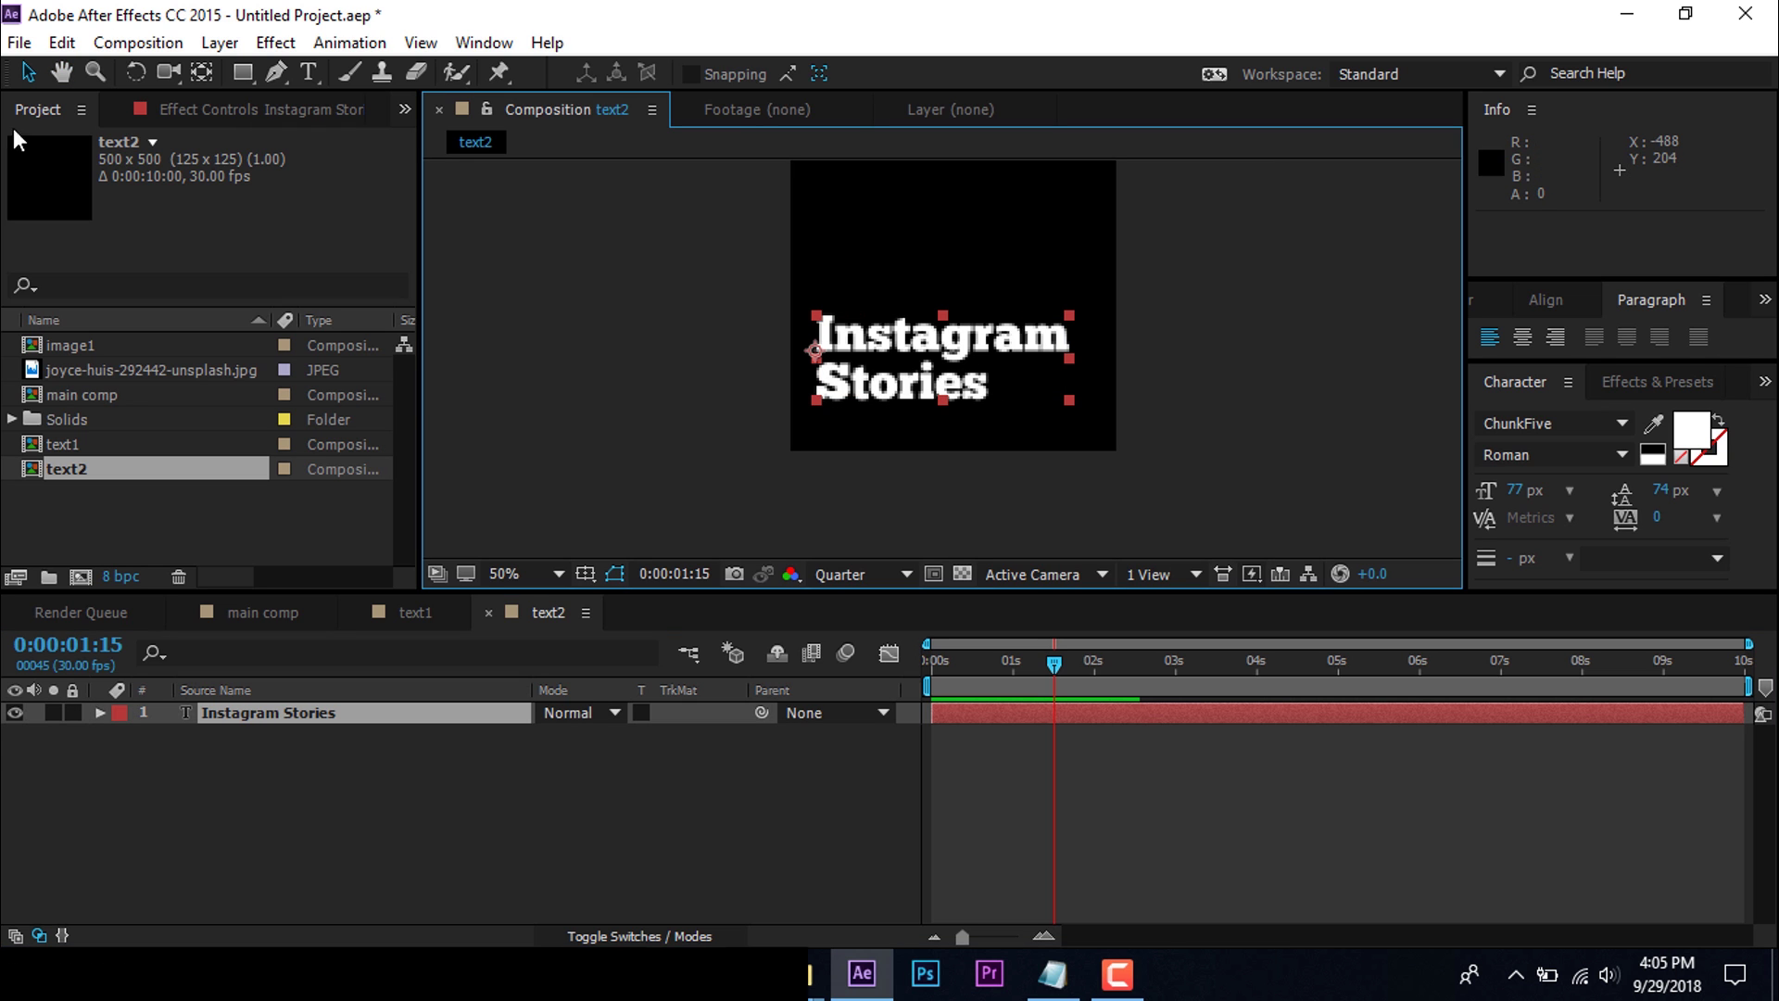
click(307, 72)
click(939, 350)
key(ctrl+a)
drag(1519, 489, 1485, 489)
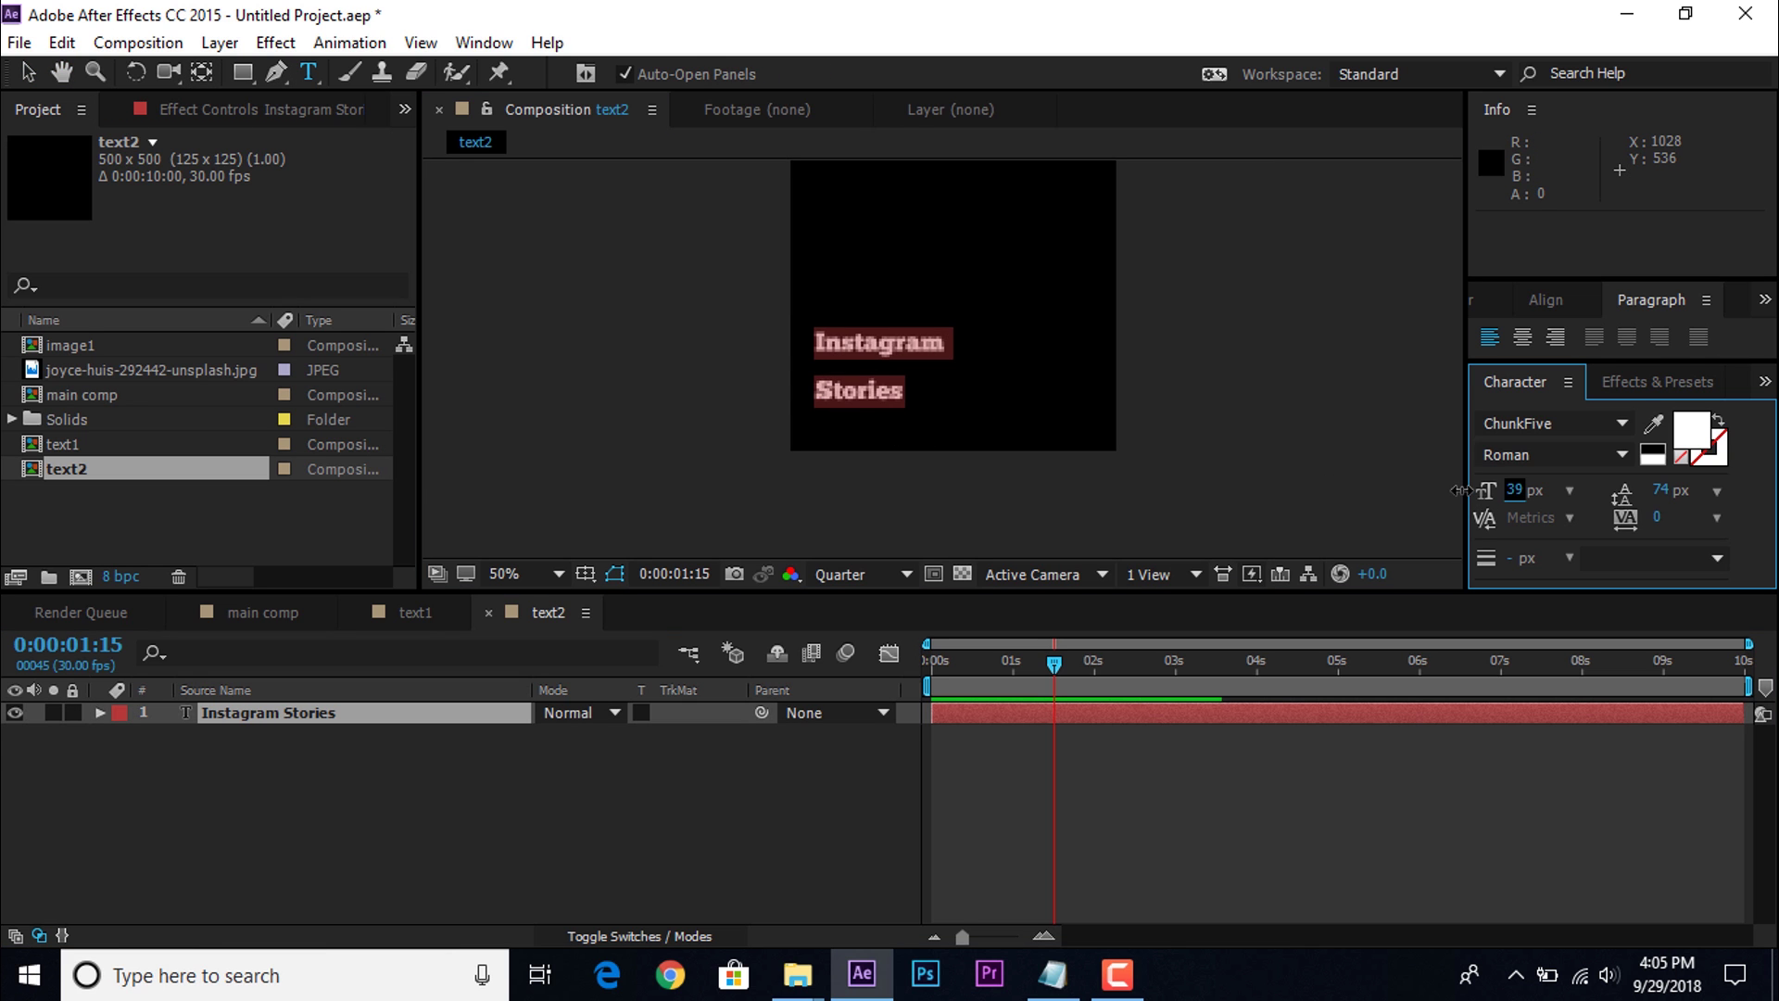
click(1512, 489)
text(37)
key(Return)
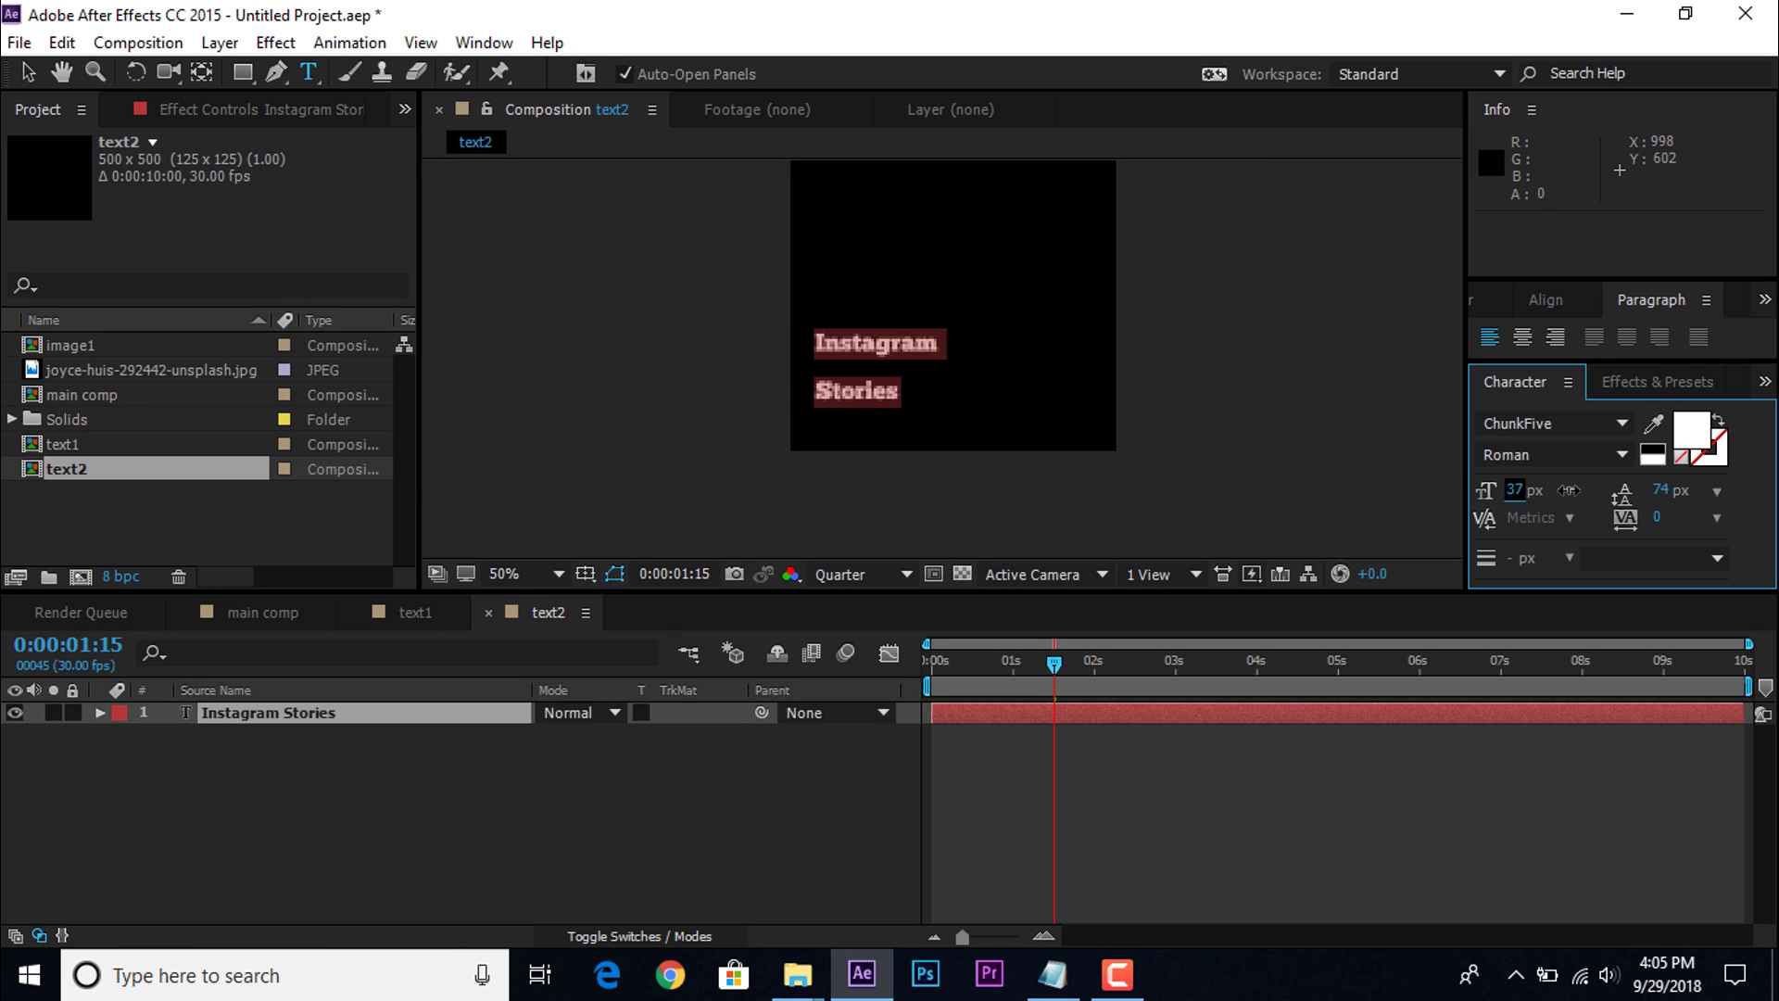
Step: Replace the text in text2 with "# Type Anything Here As You Like"
text(#)
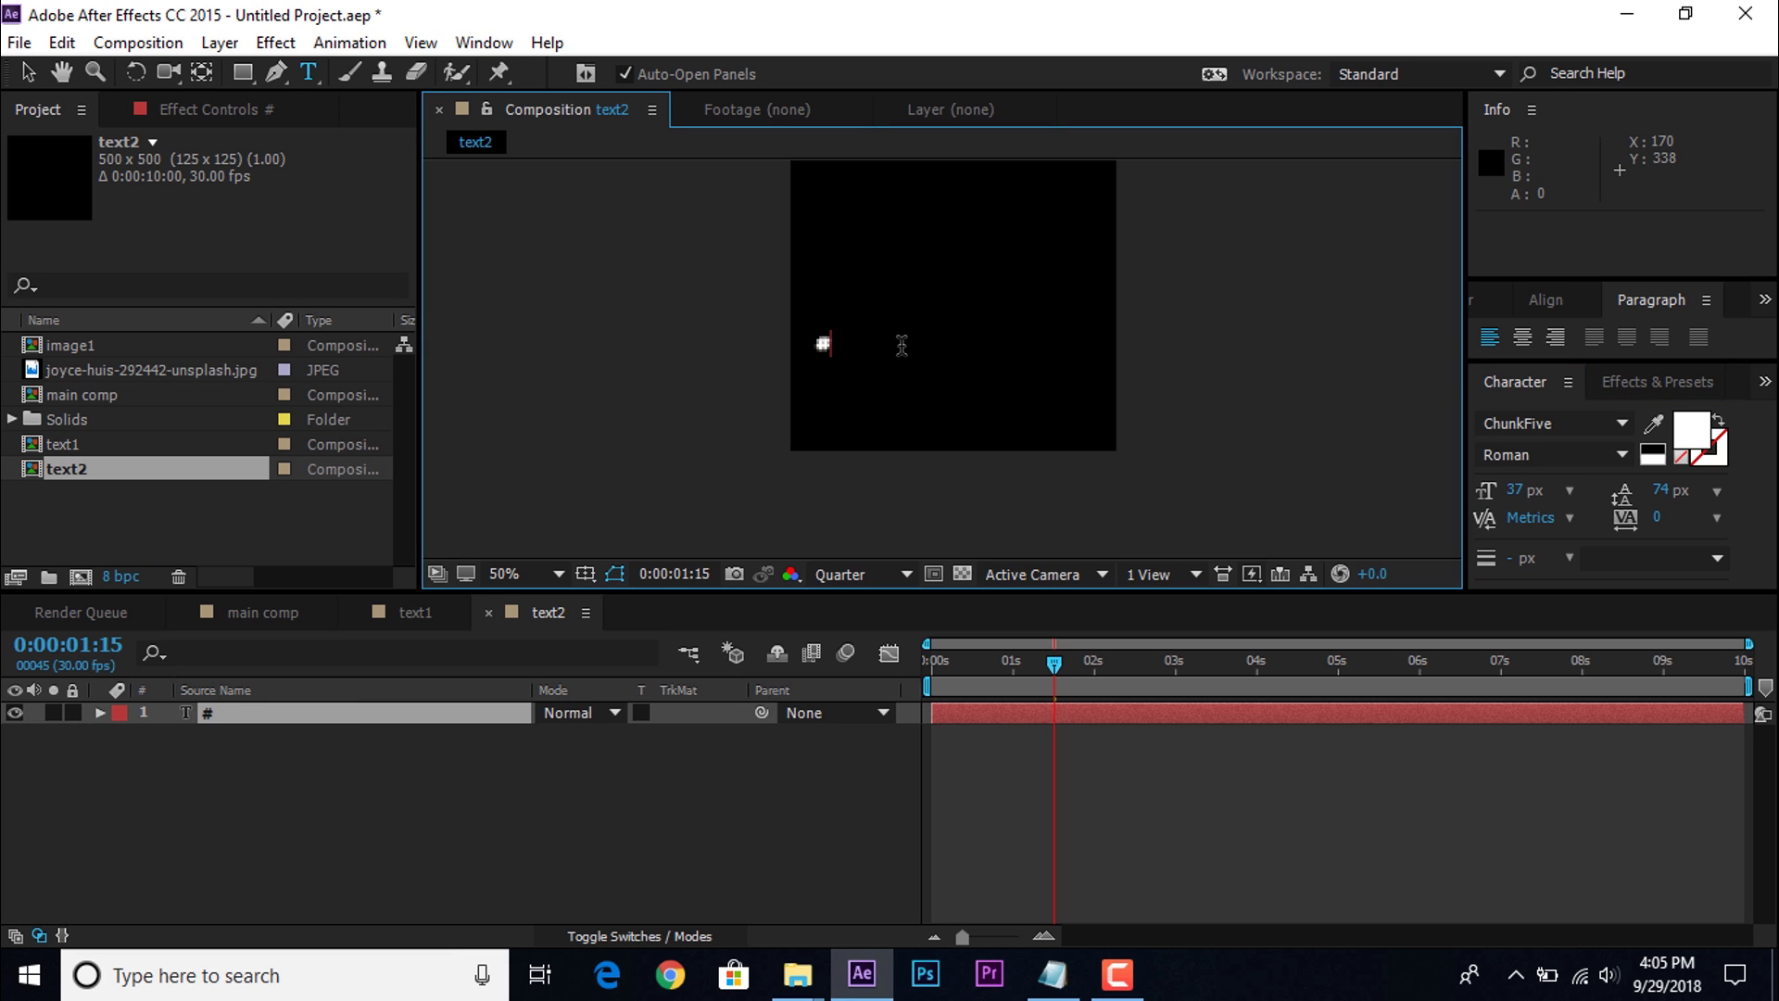
text( Type Any)
key(BackSpace)
key(BackSpace)
key(BackSpace)
text(th)
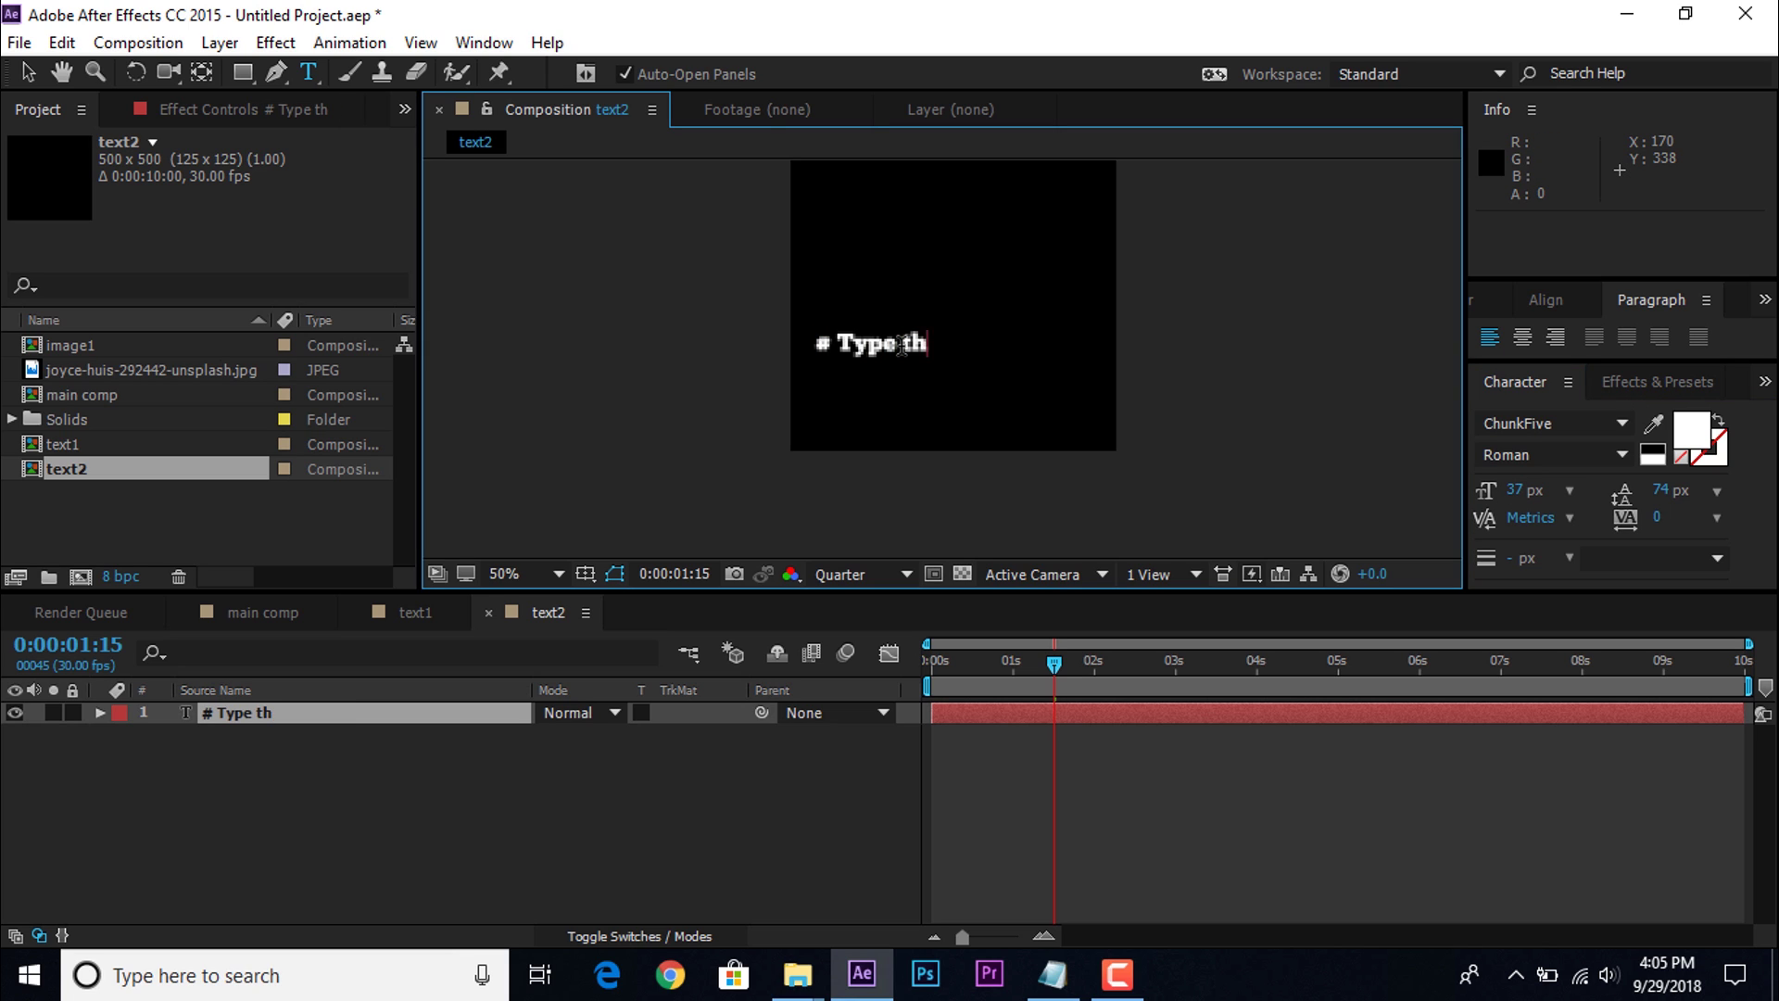
text(ing Here As You)
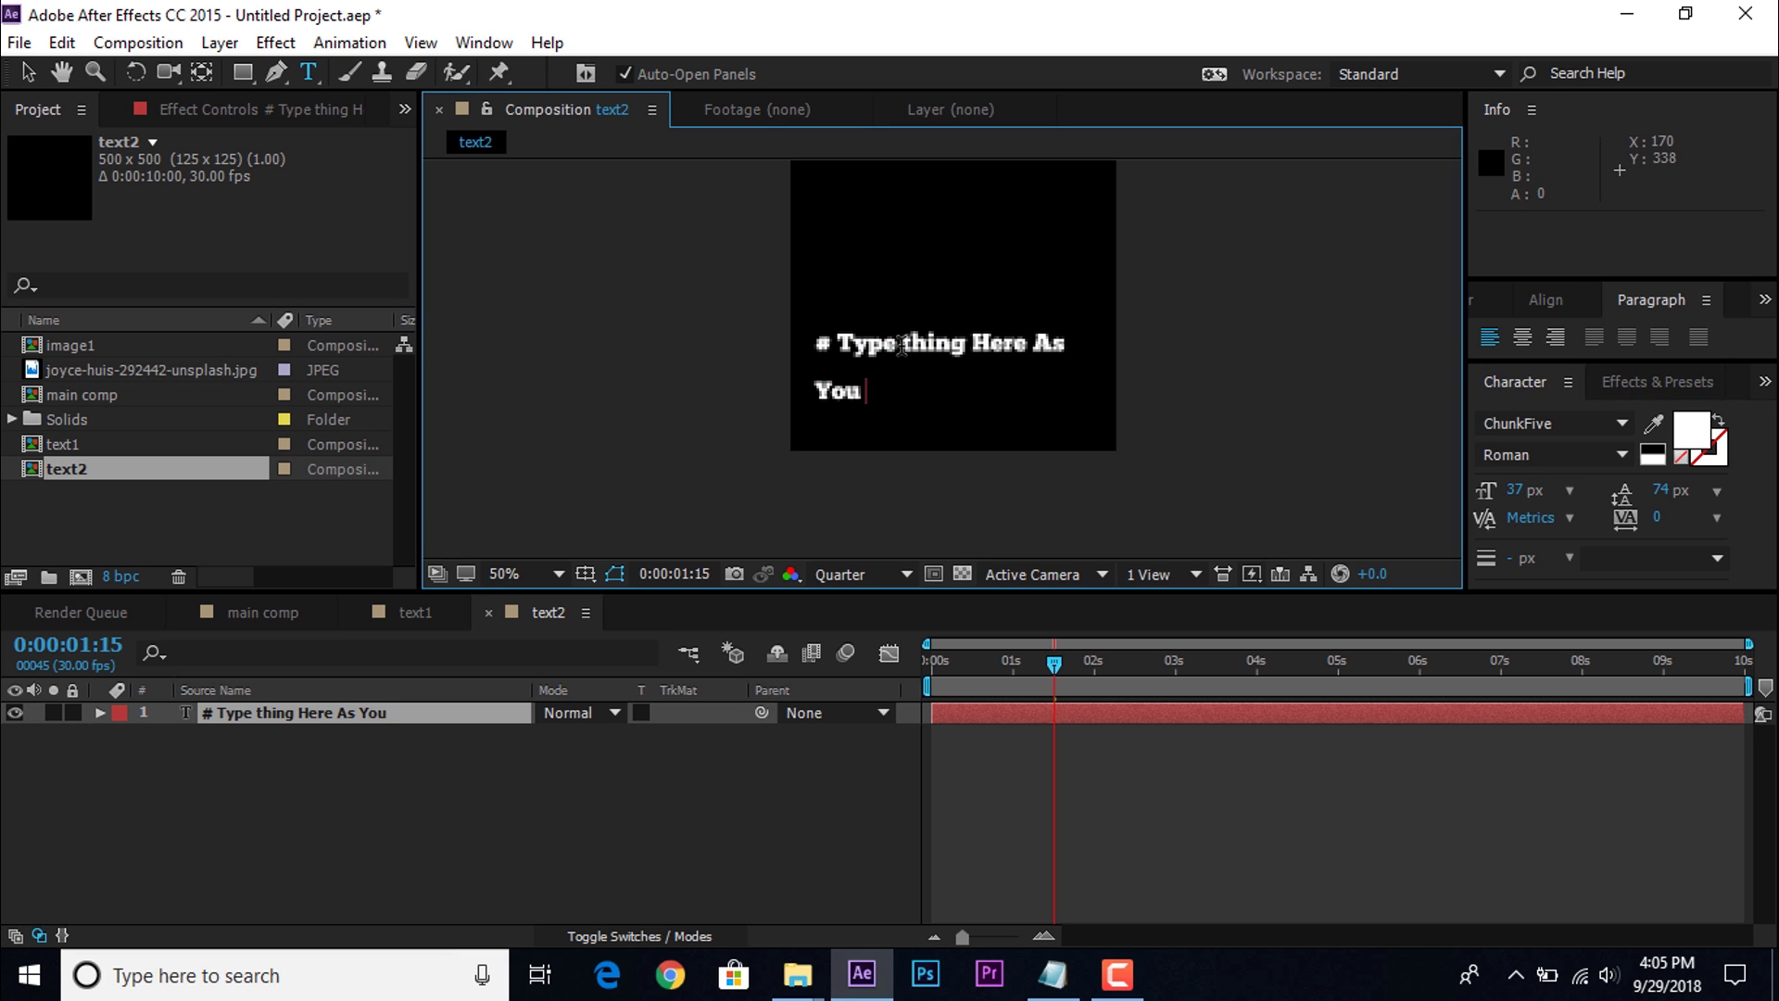
text( Like)
click(902, 346)
text(Any)
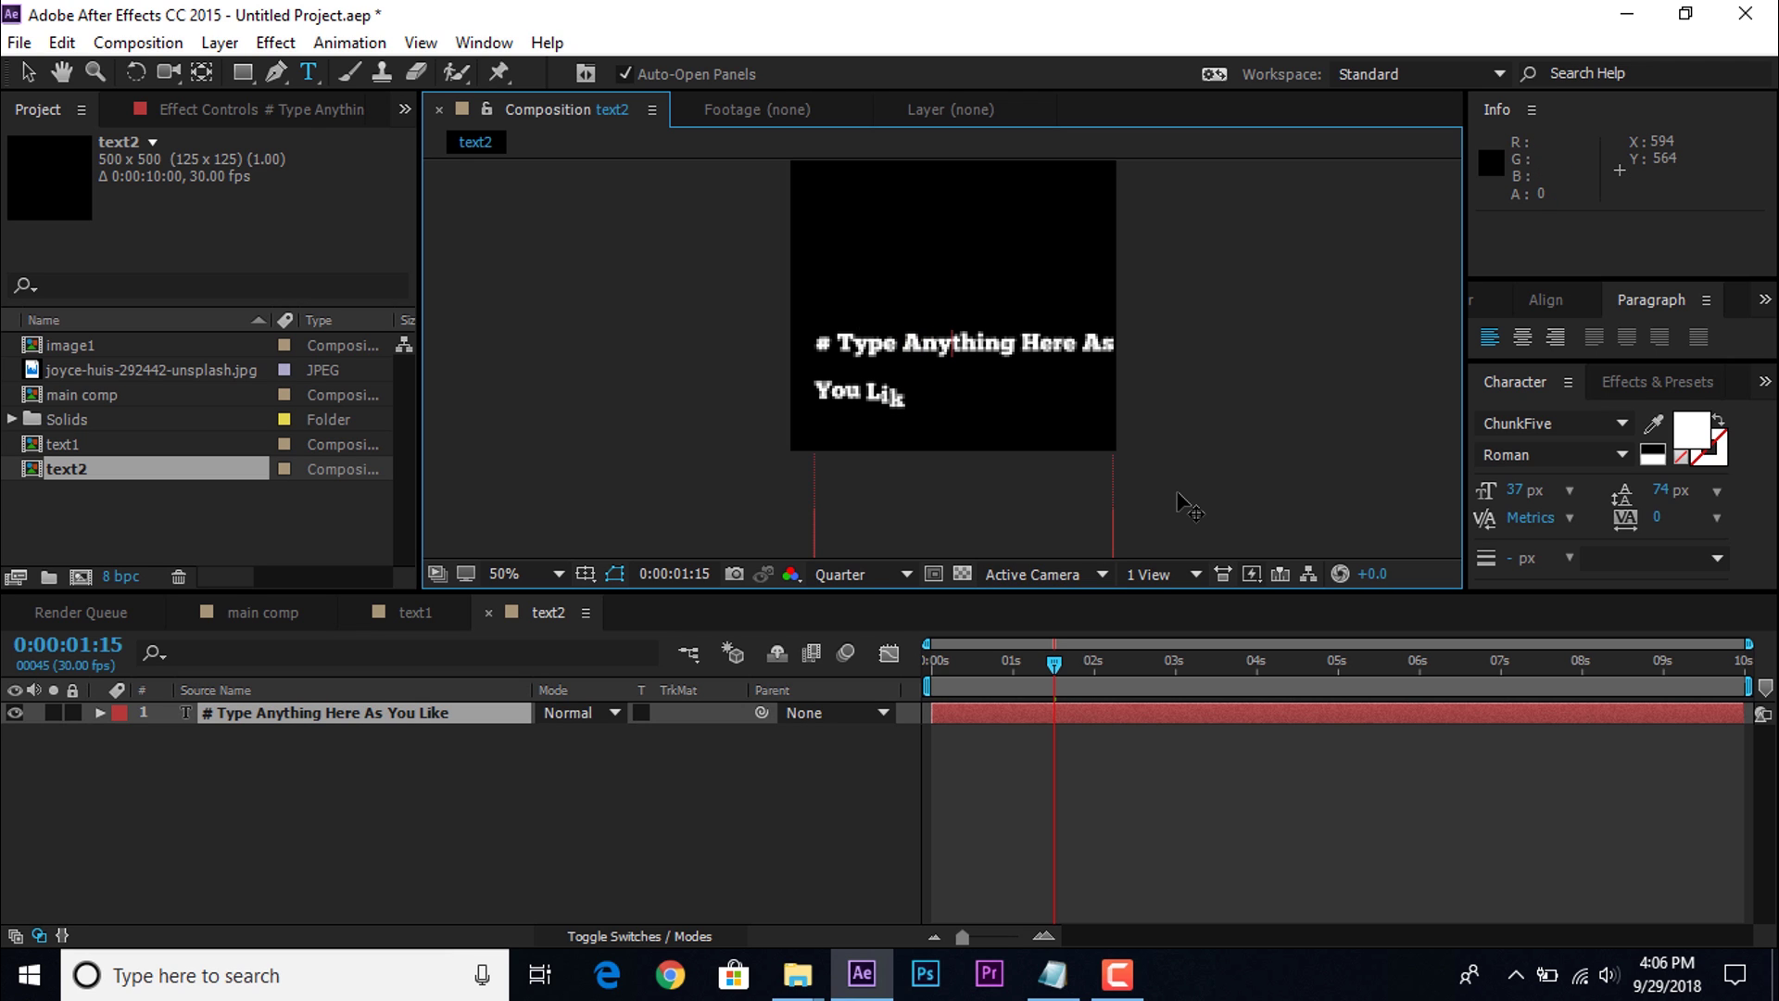
Step: Move the text layer in text2 to position 26, 366 and reduce its font size to 34 px
click(28, 72)
drag(945, 428, 937, 441)
drag(1516, 489, 1507, 490)
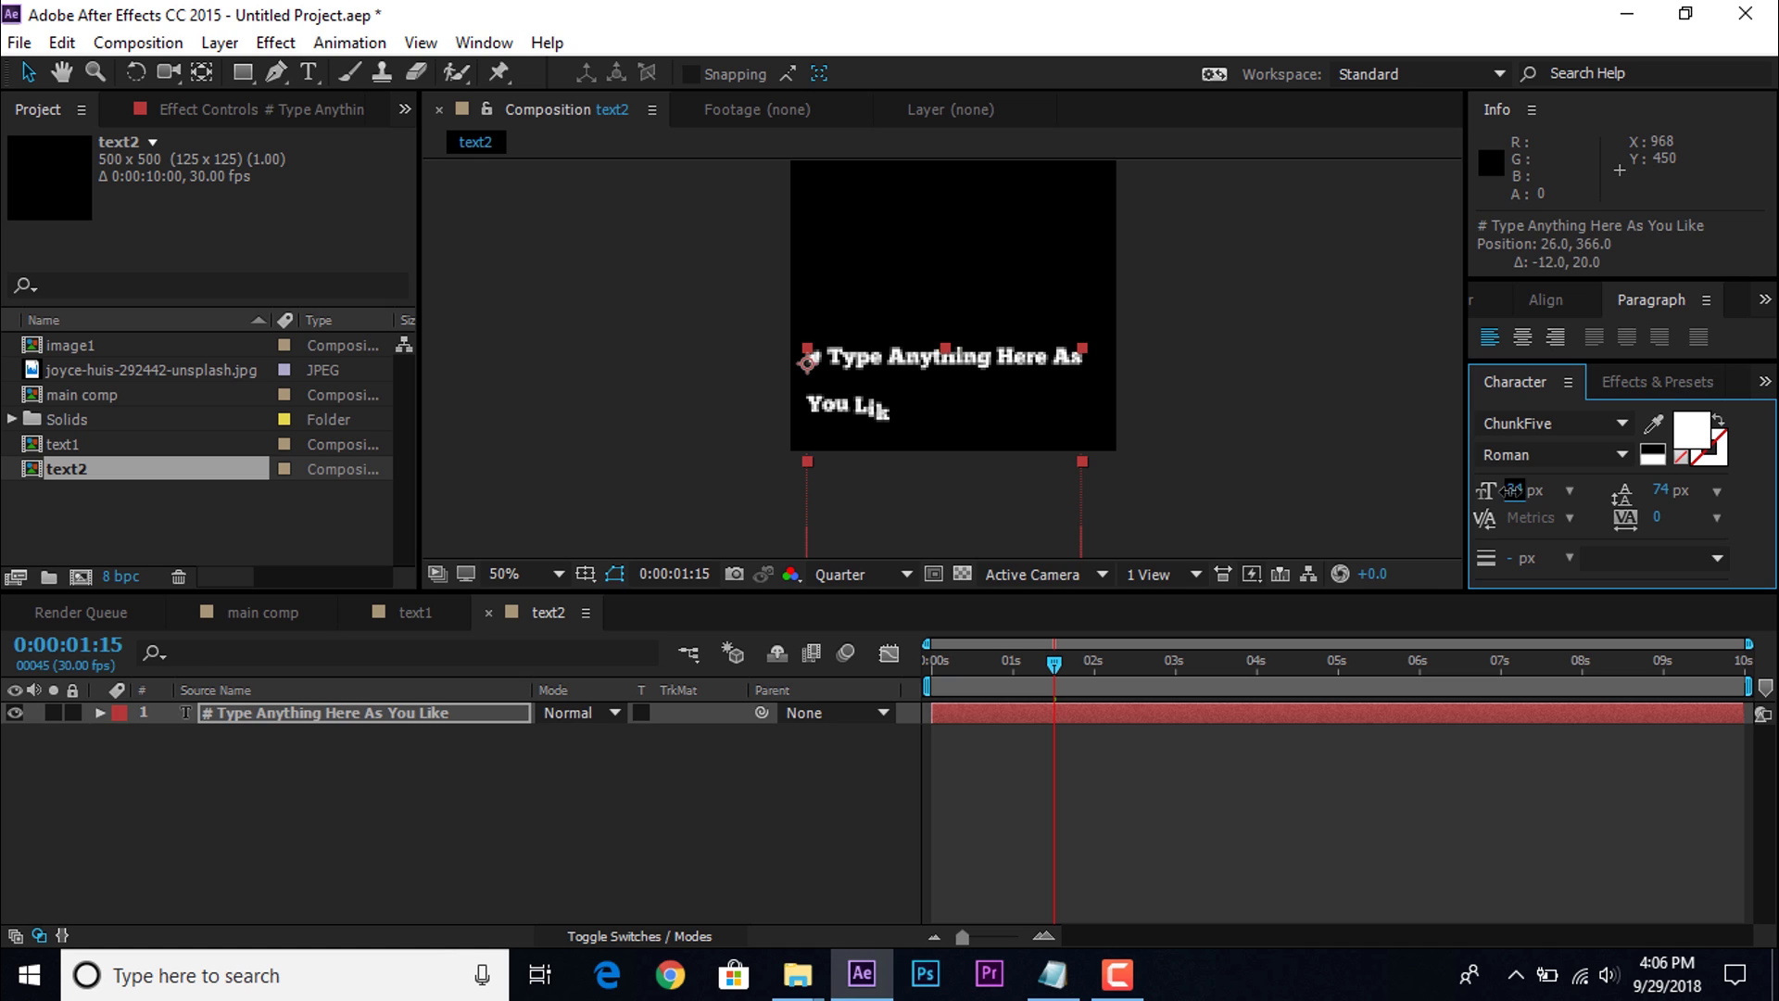
click(649, 463)
Step: Reveal the text layer's Animator 1 properties and set the vertical value of the animator's Position to 0
click(263, 711)
click(99, 713)
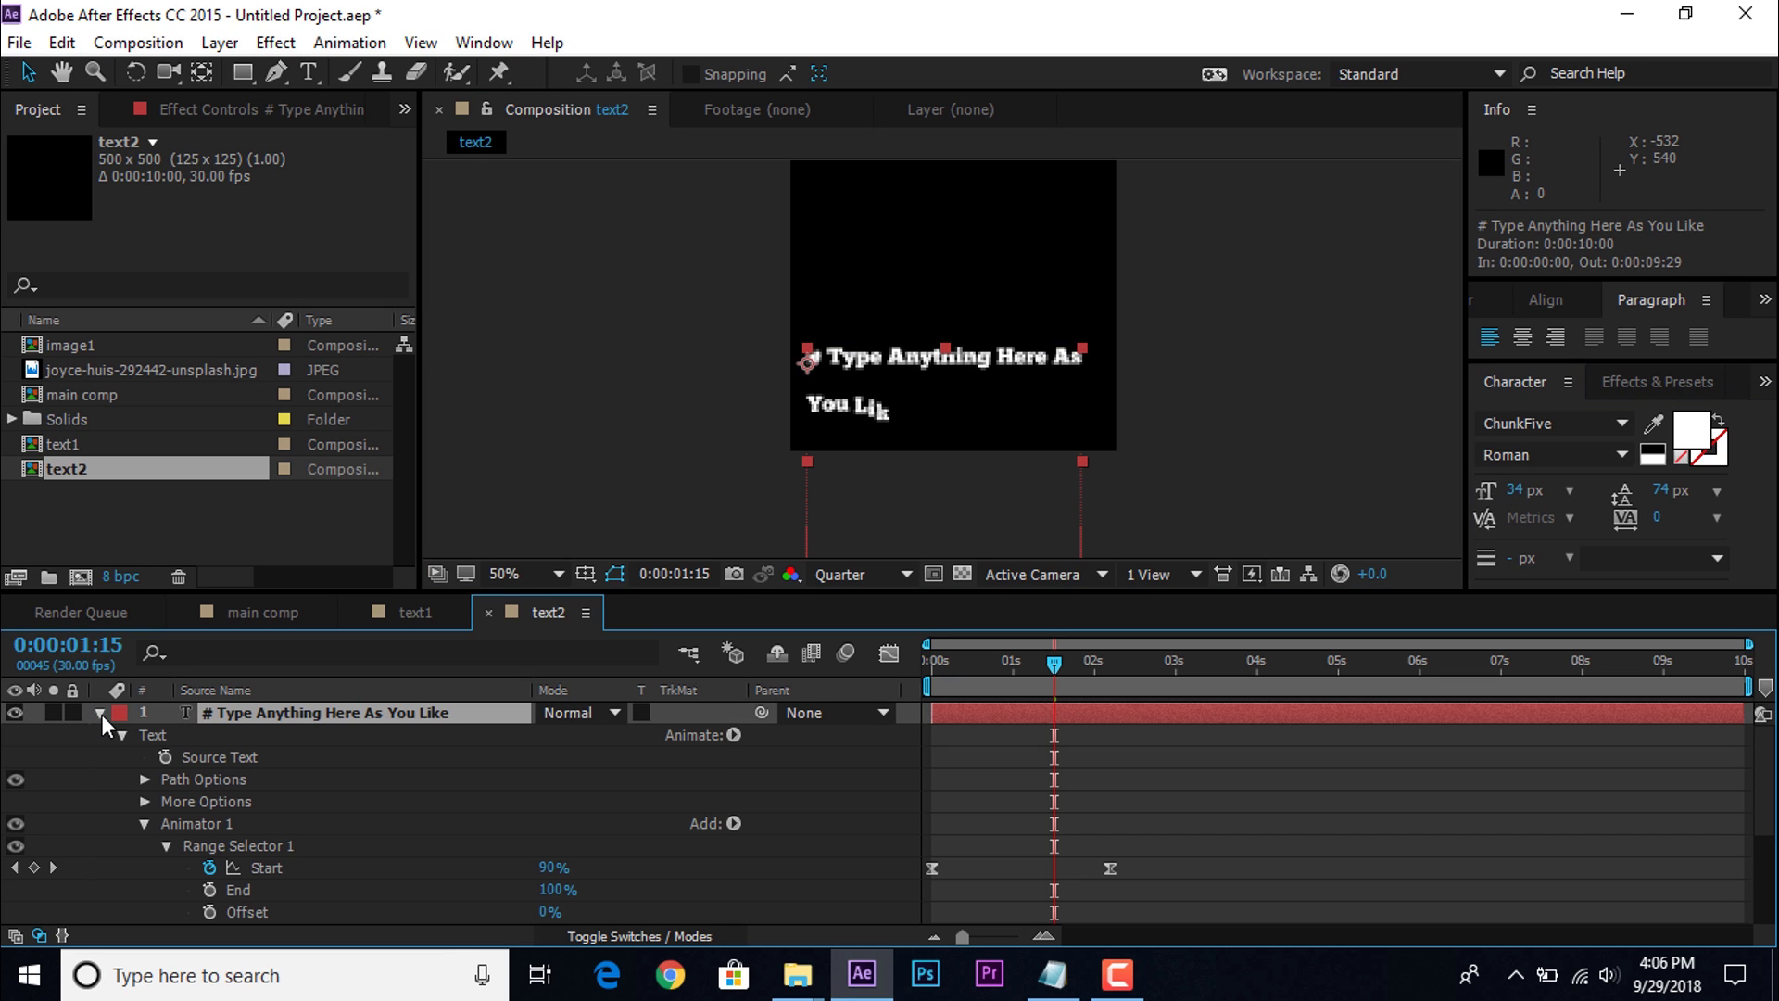
scroll(500, 845, down, 1)
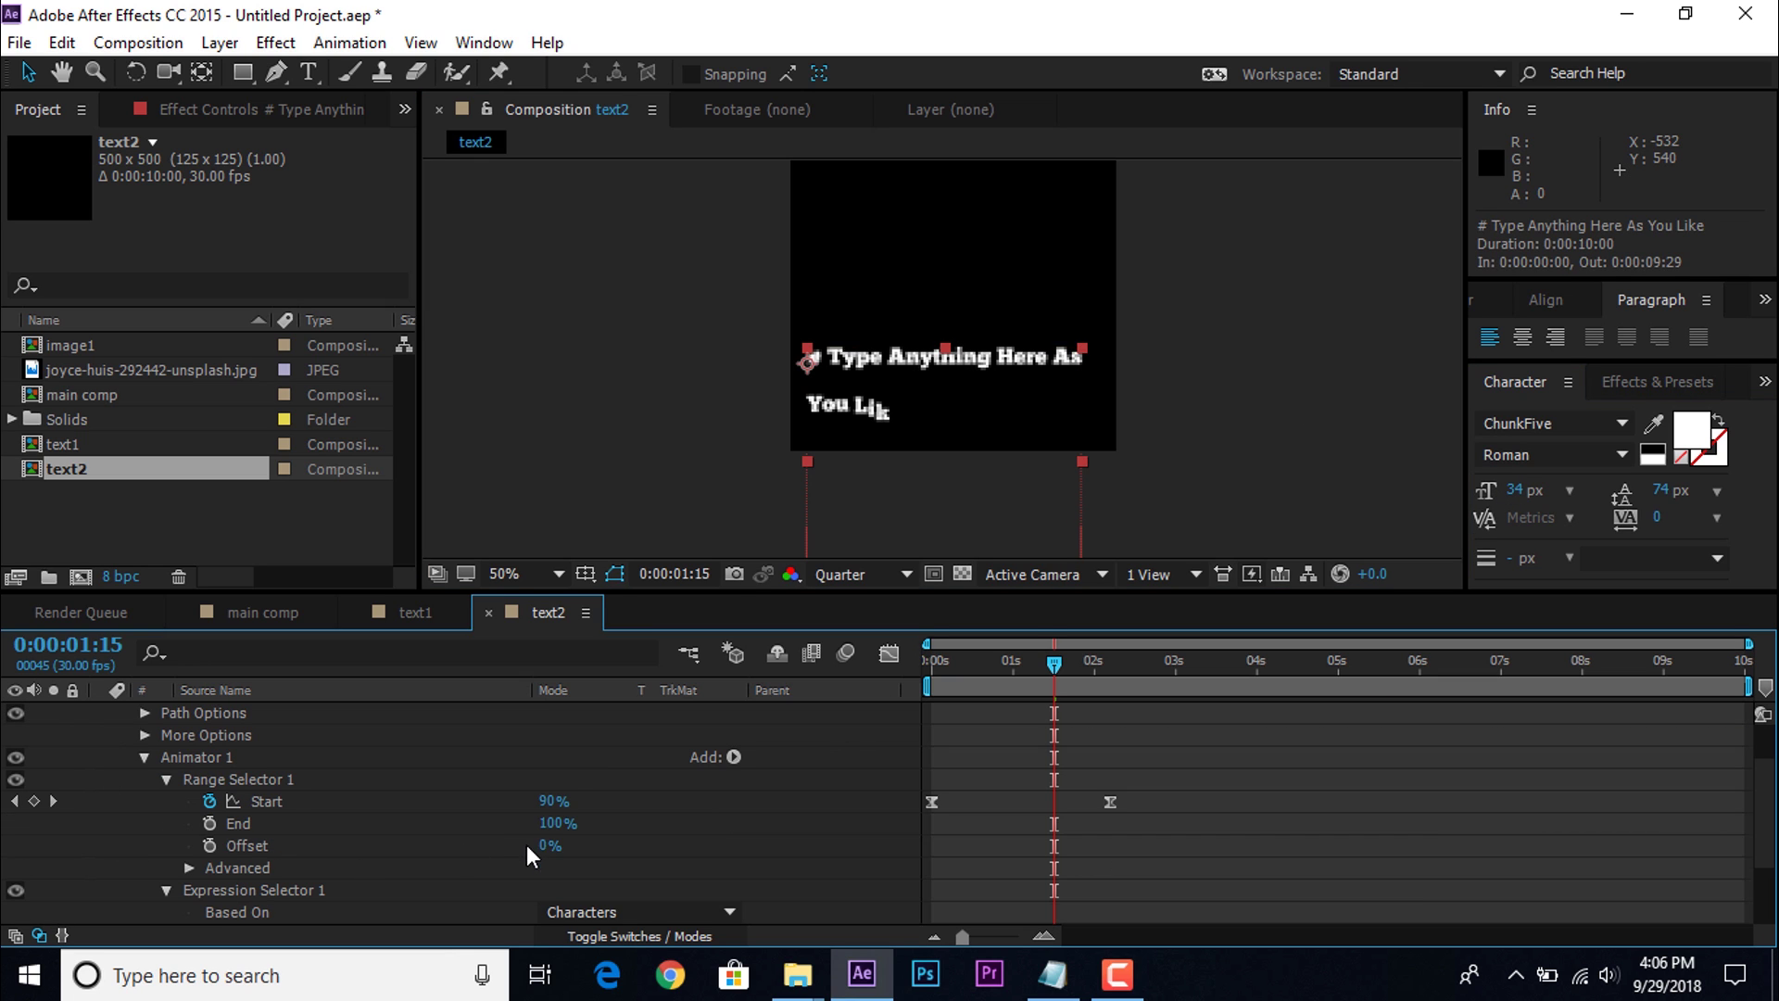
scroll(392, 843, down, 2)
scroll(393, 843, up, 3)
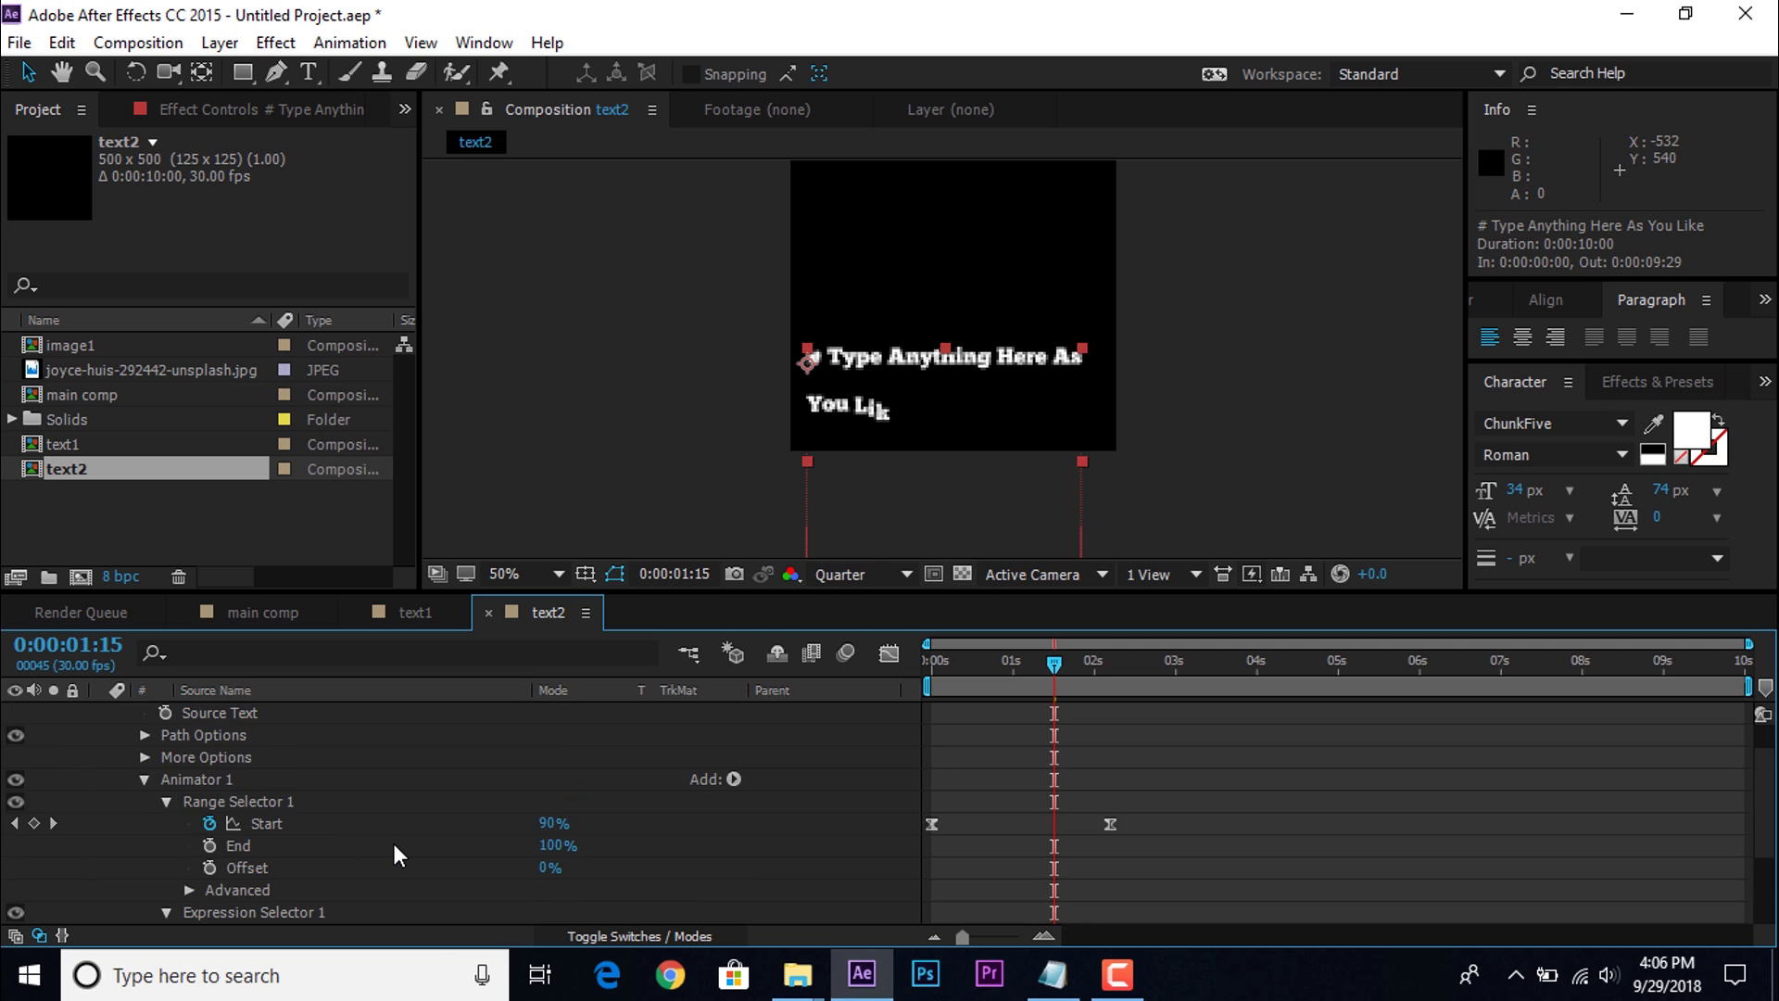
scroll(395, 847, down, 3)
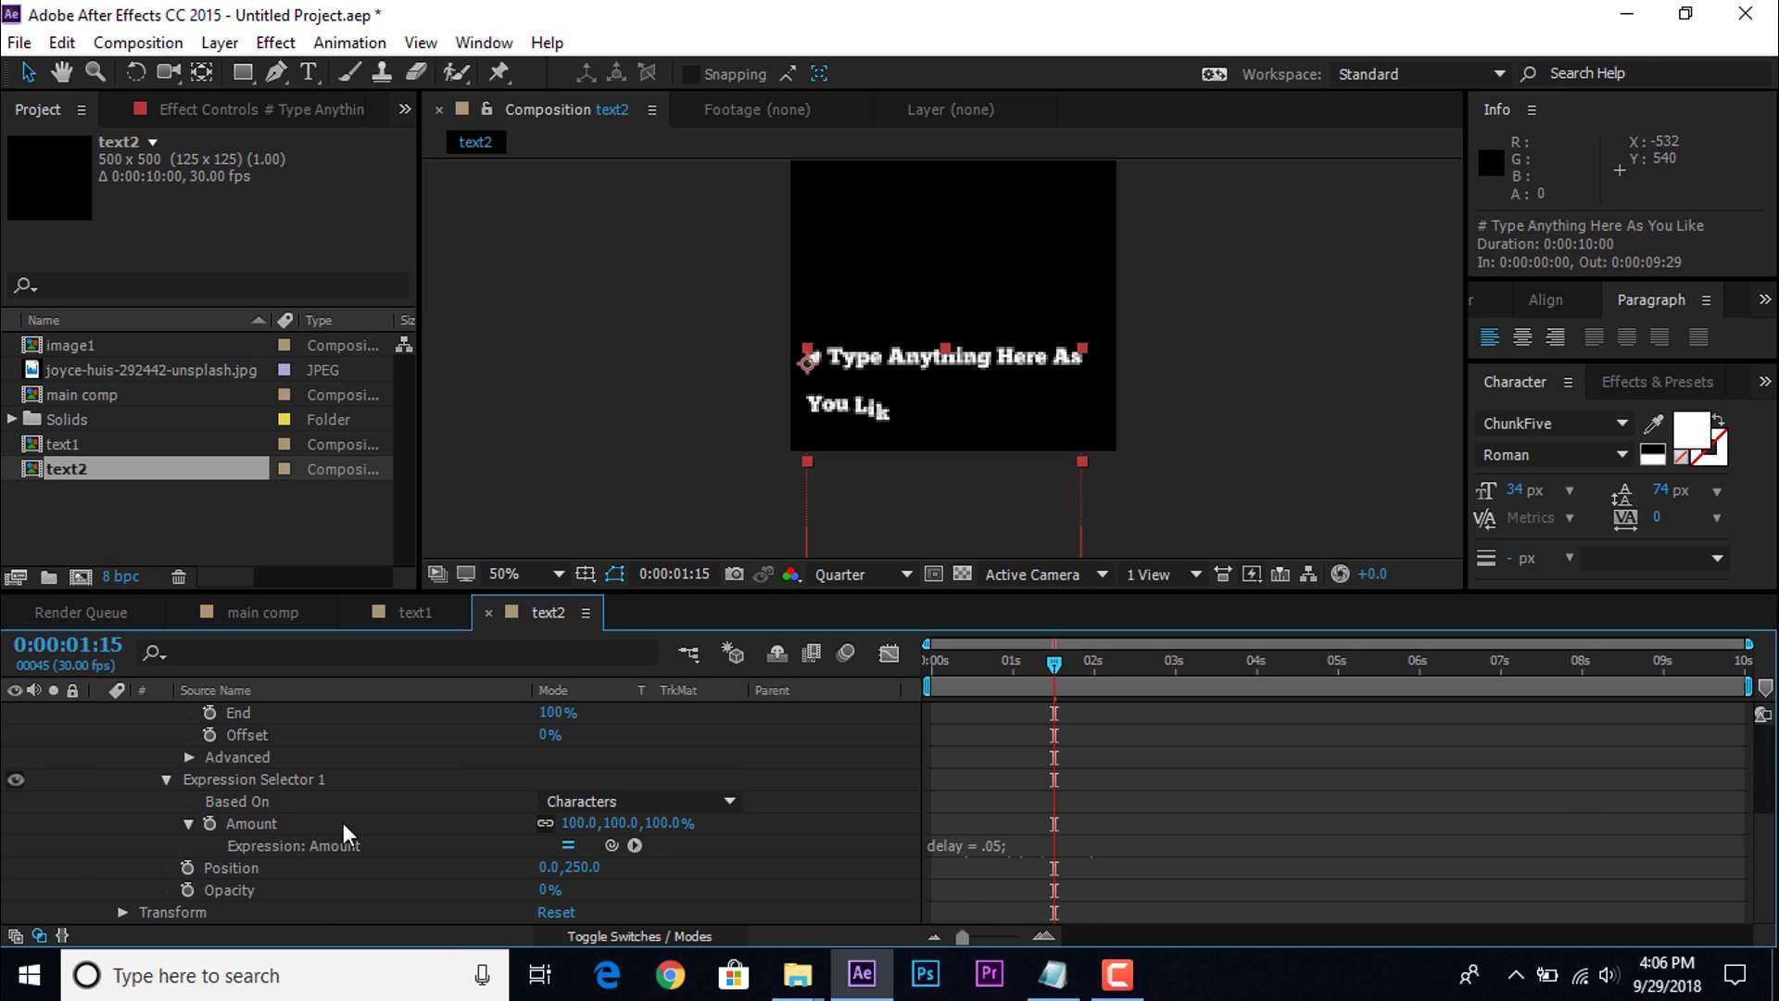
click(239, 869)
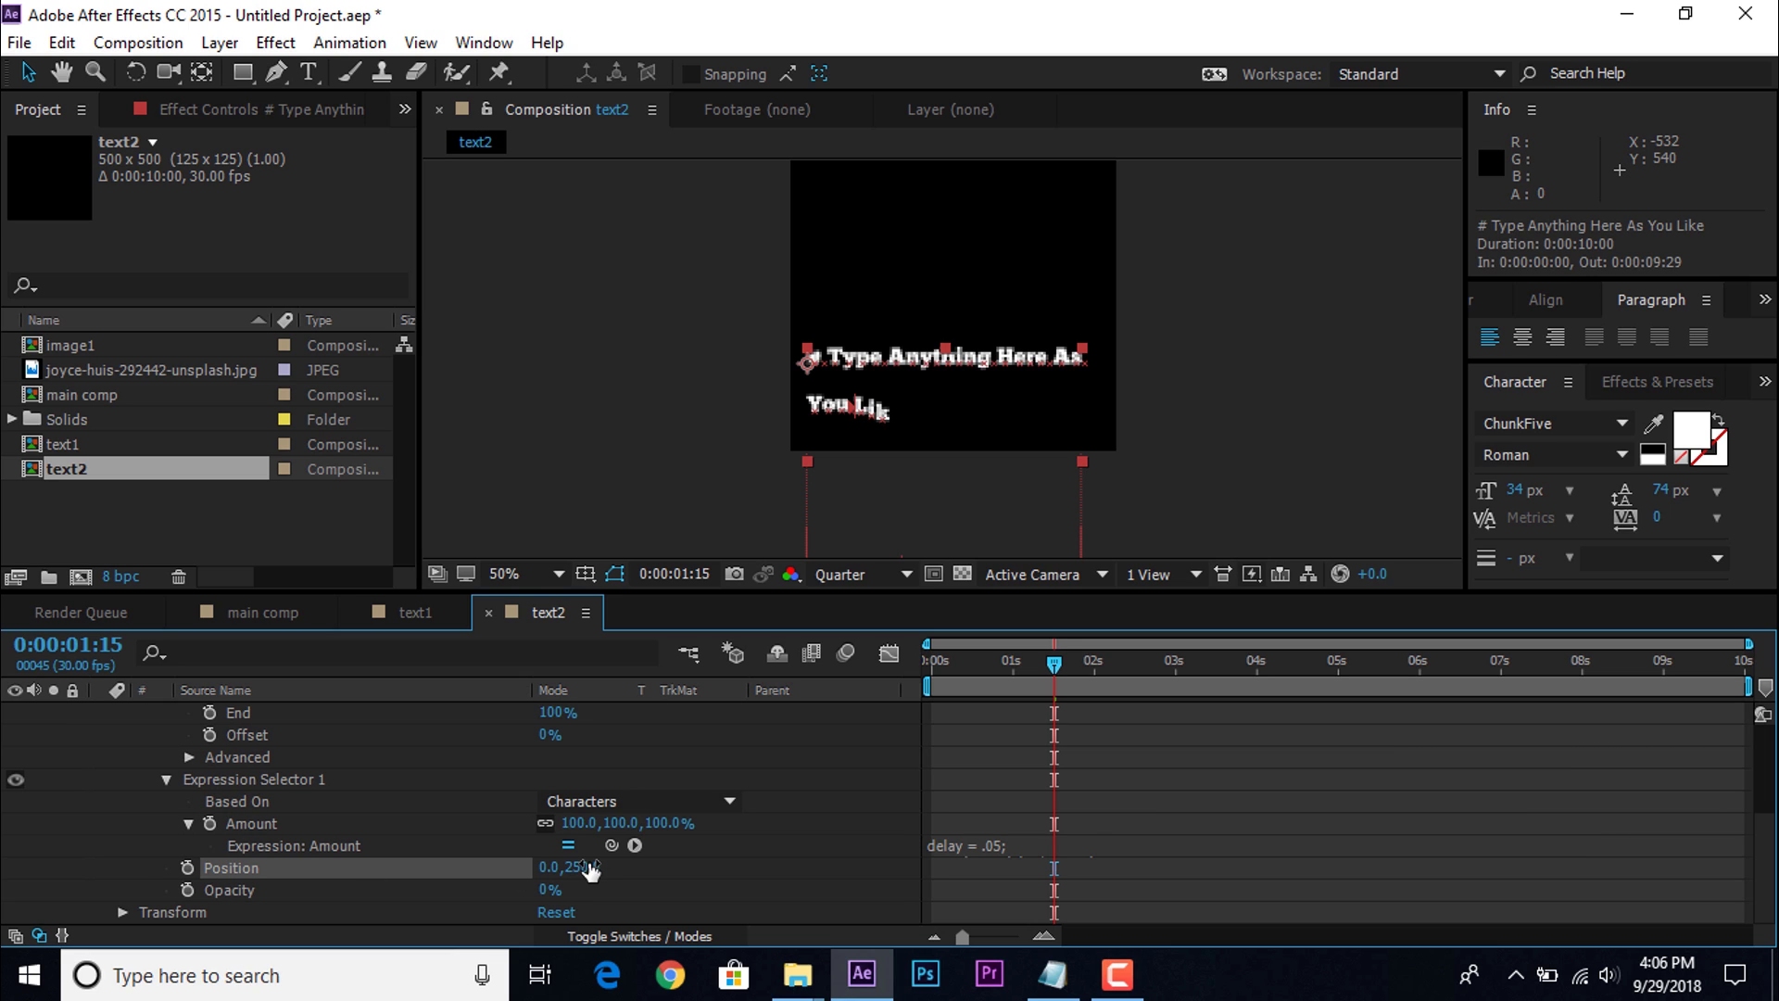
text(0)
key(Return)
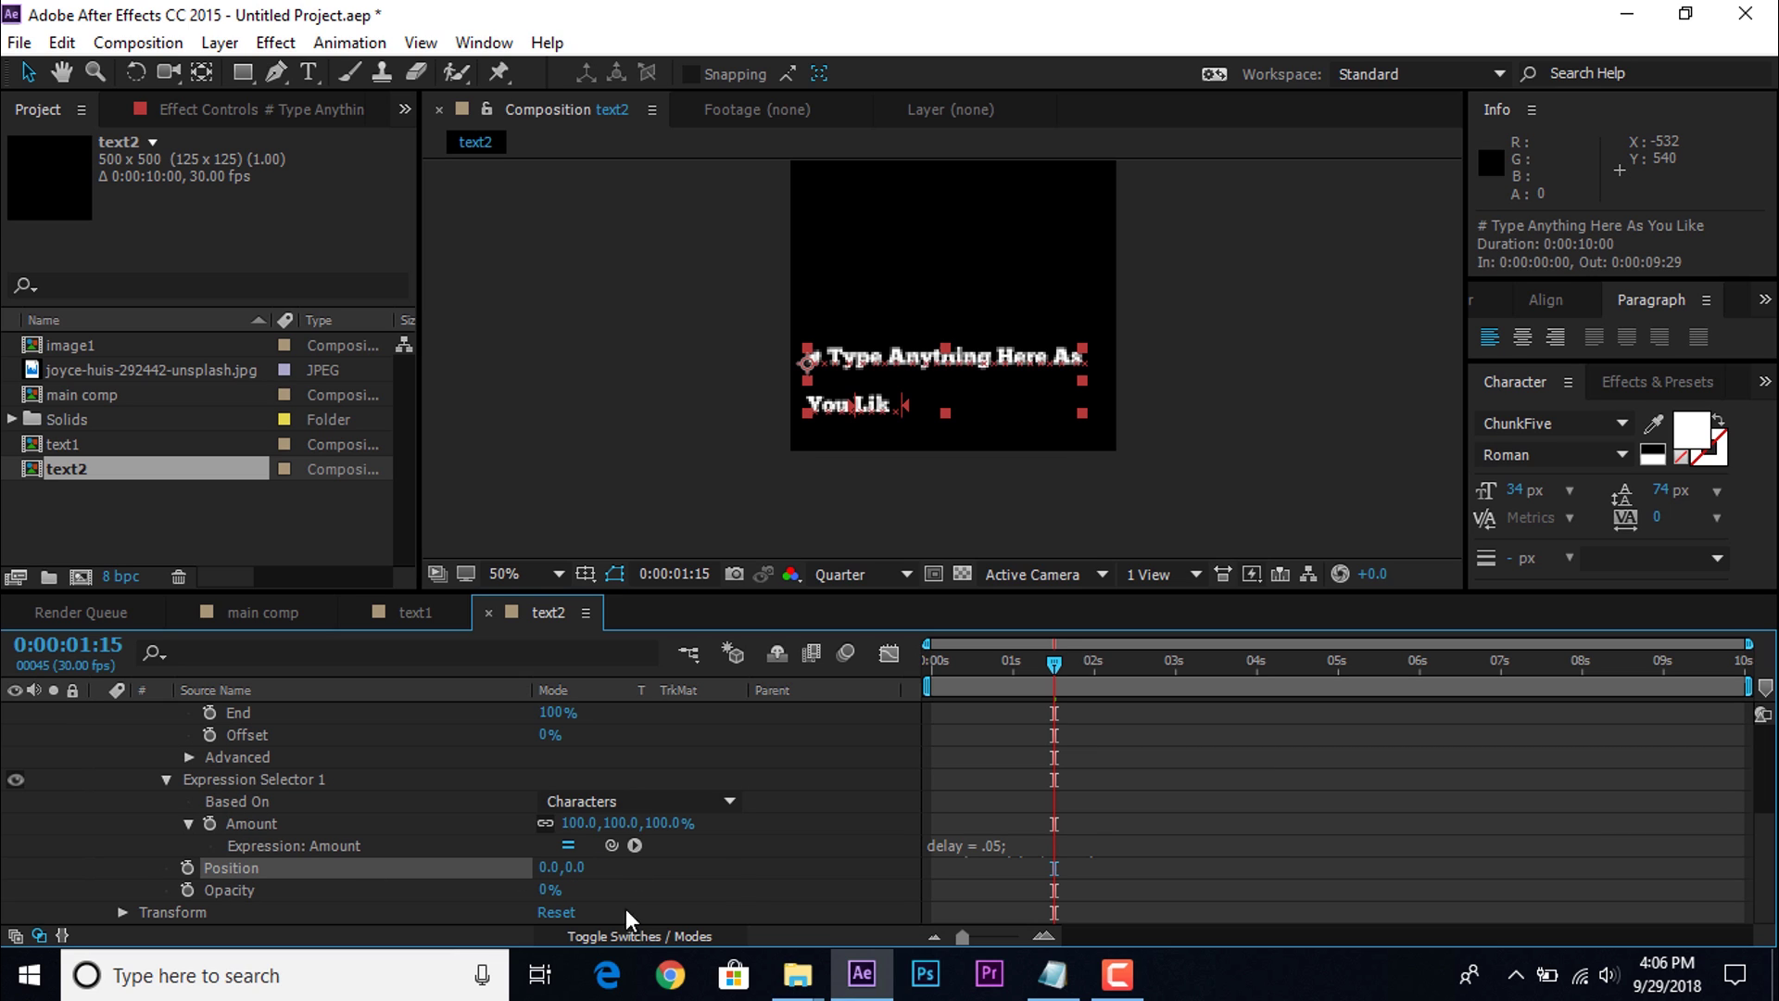
Step: With the playhead at the start, set the animator's horizontal Position to -475 and preview the reveal in text2
drag(961, 667, 852, 668)
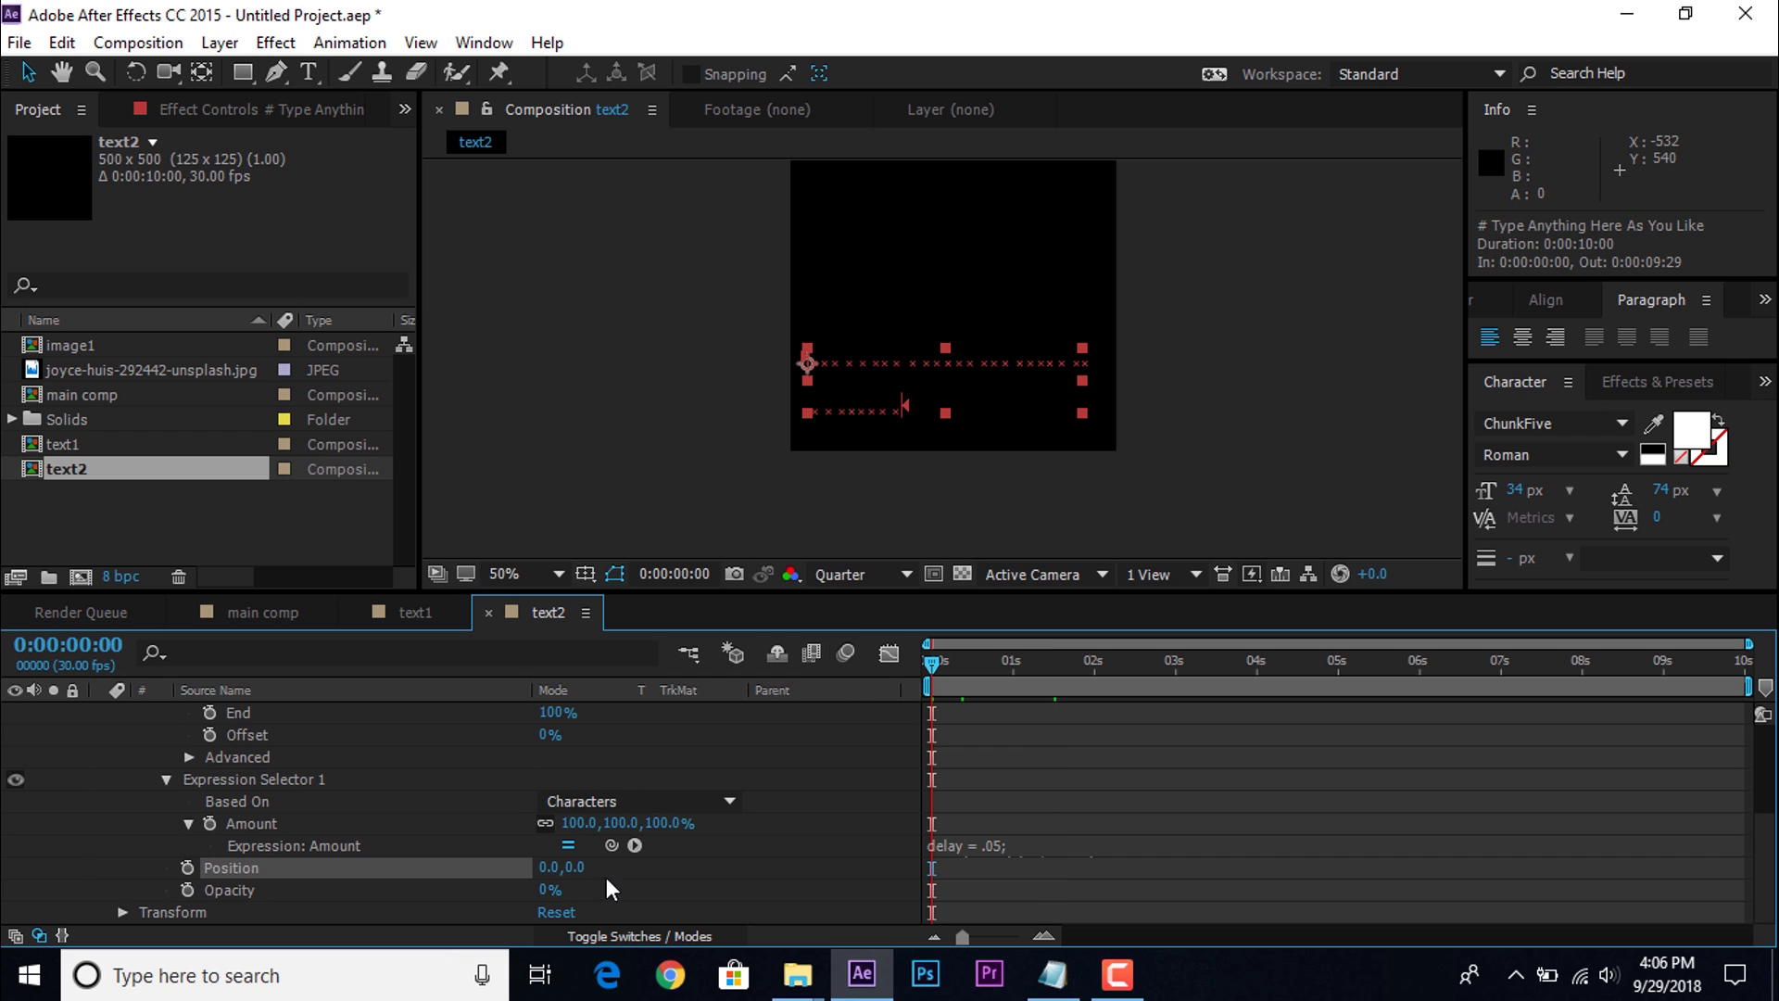
drag(548, 870, 58, 874)
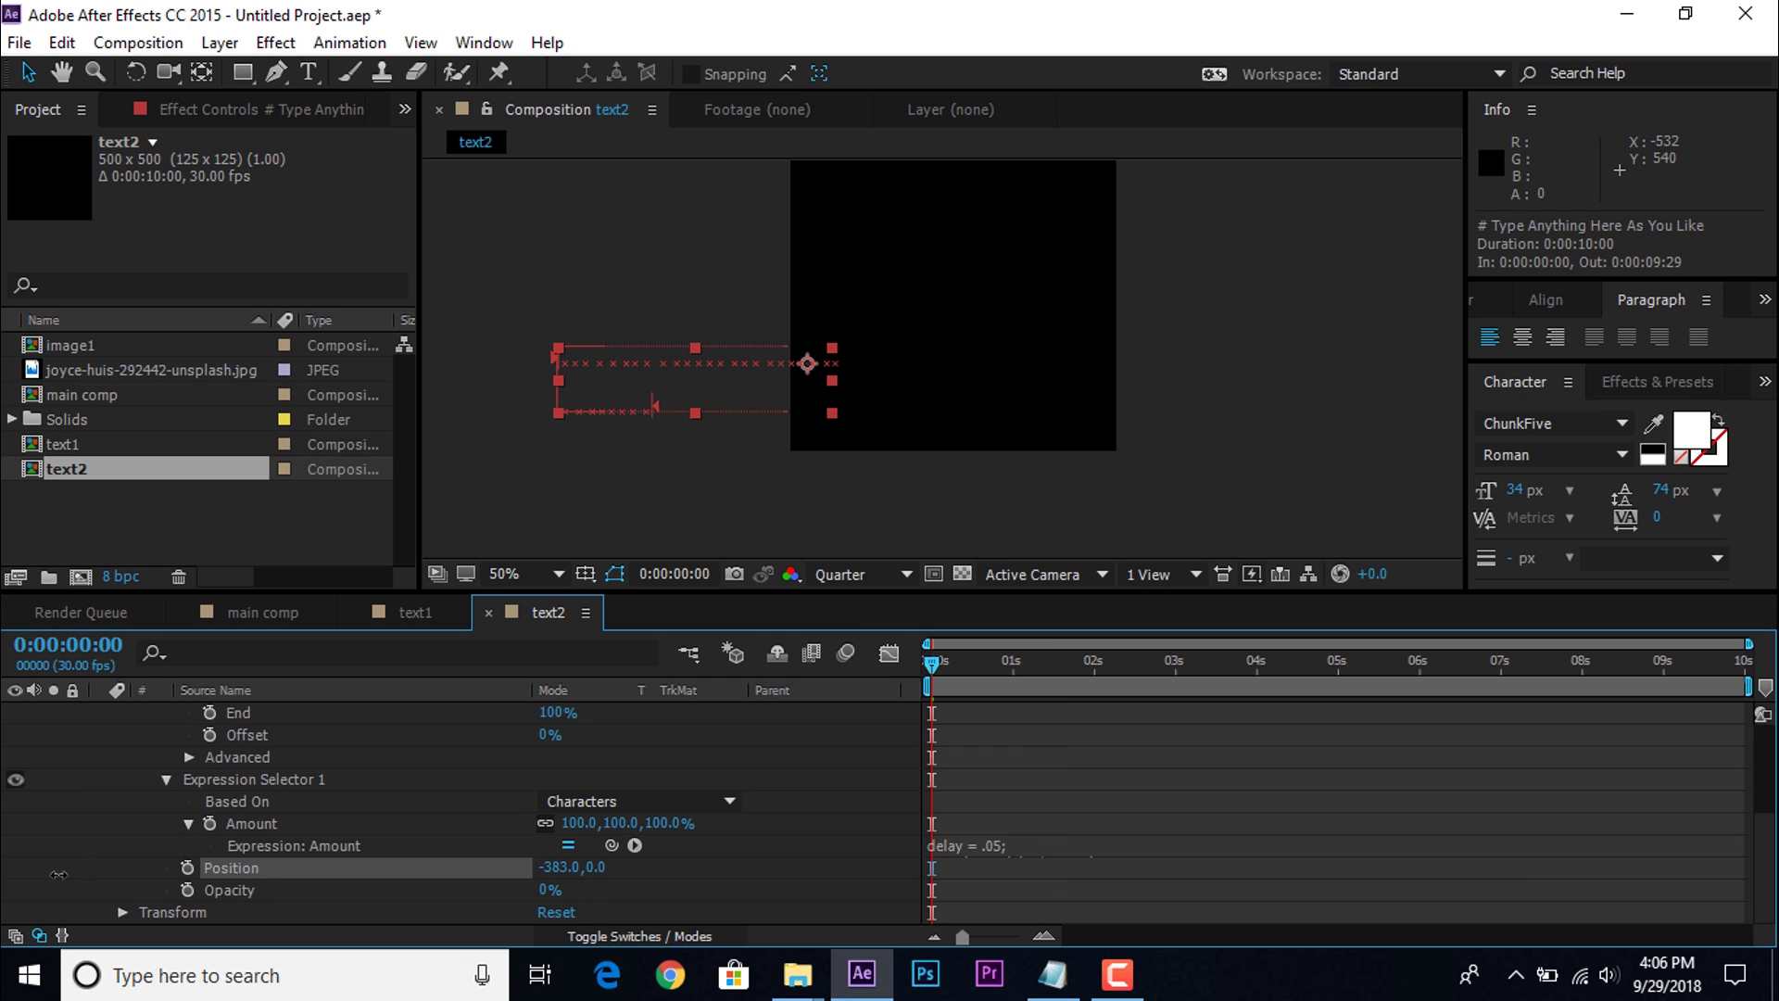
drag(551, 866, 468, 868)
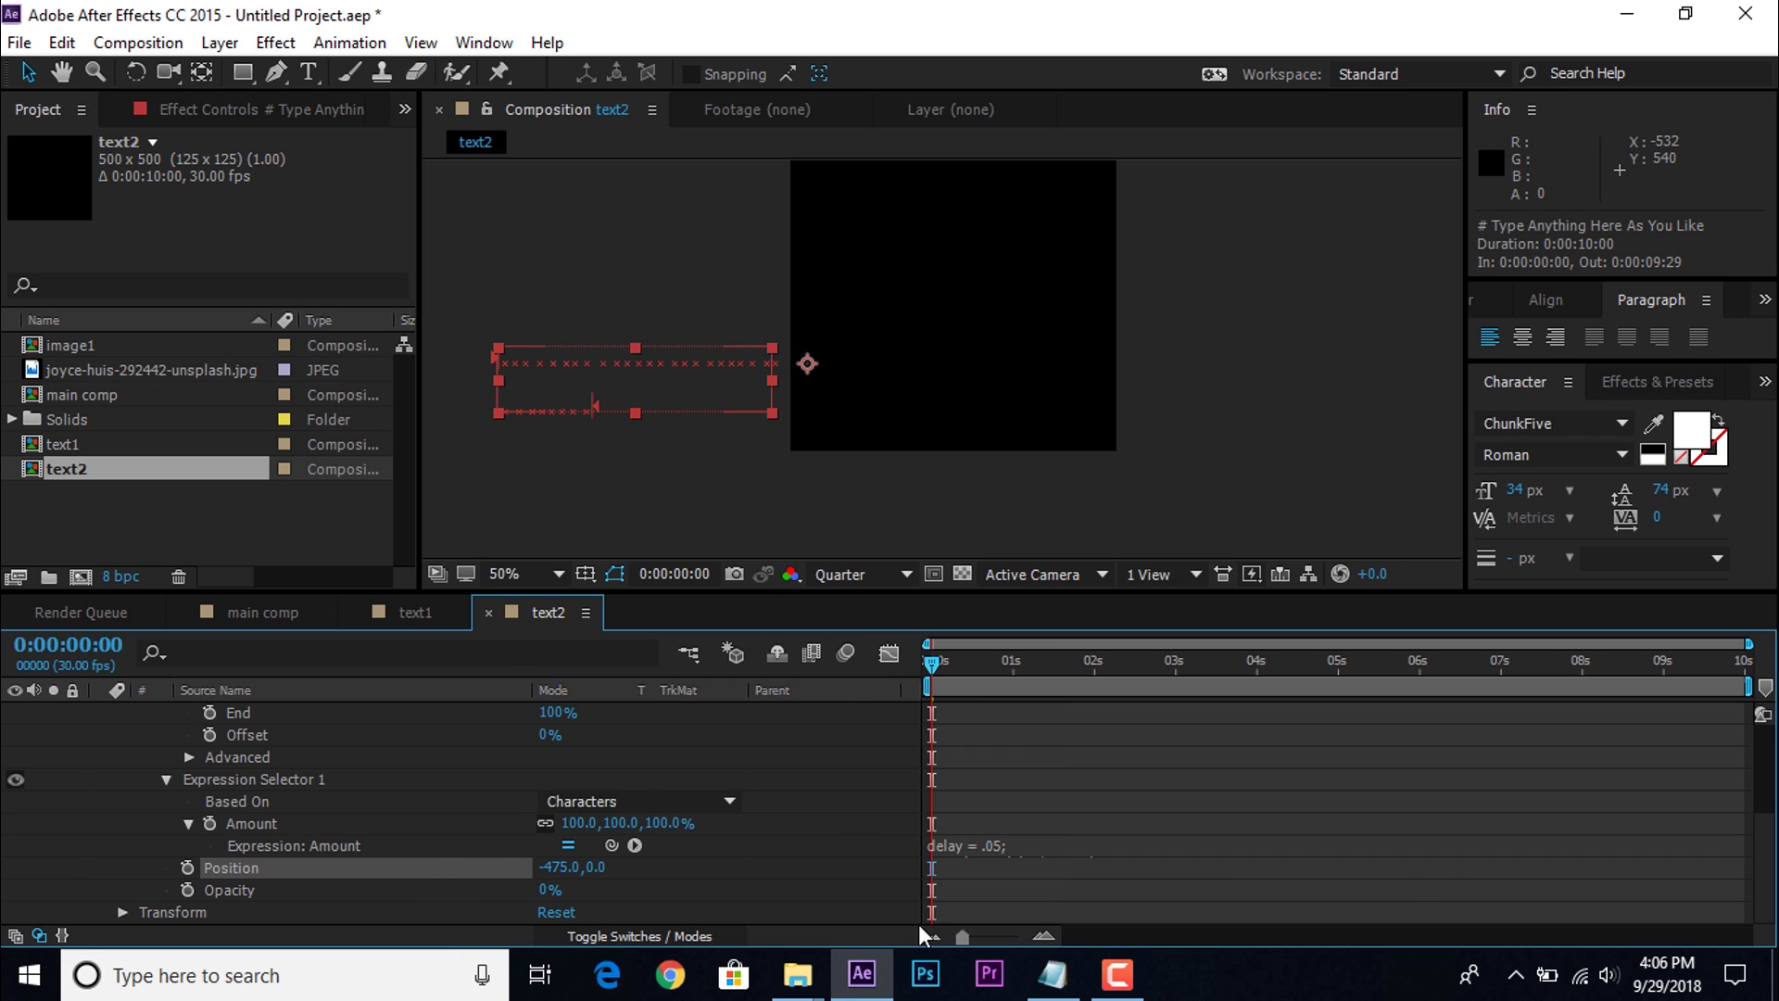
key(space)
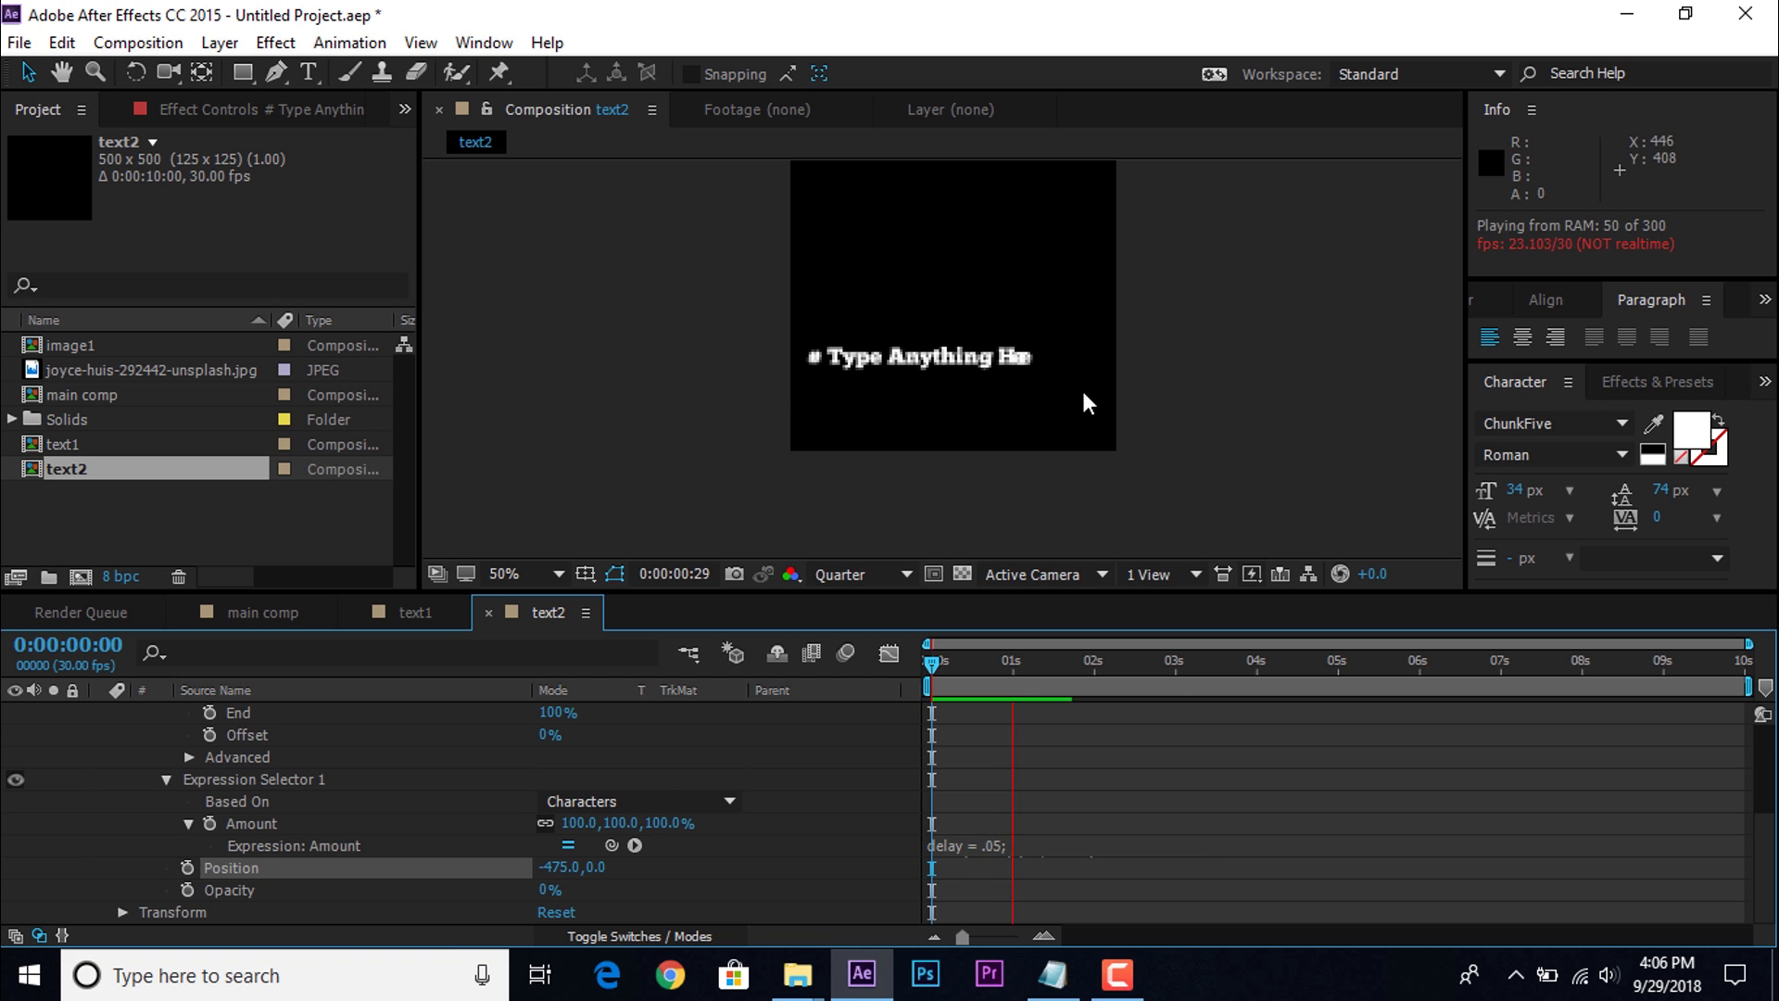
key(space)
key(space)
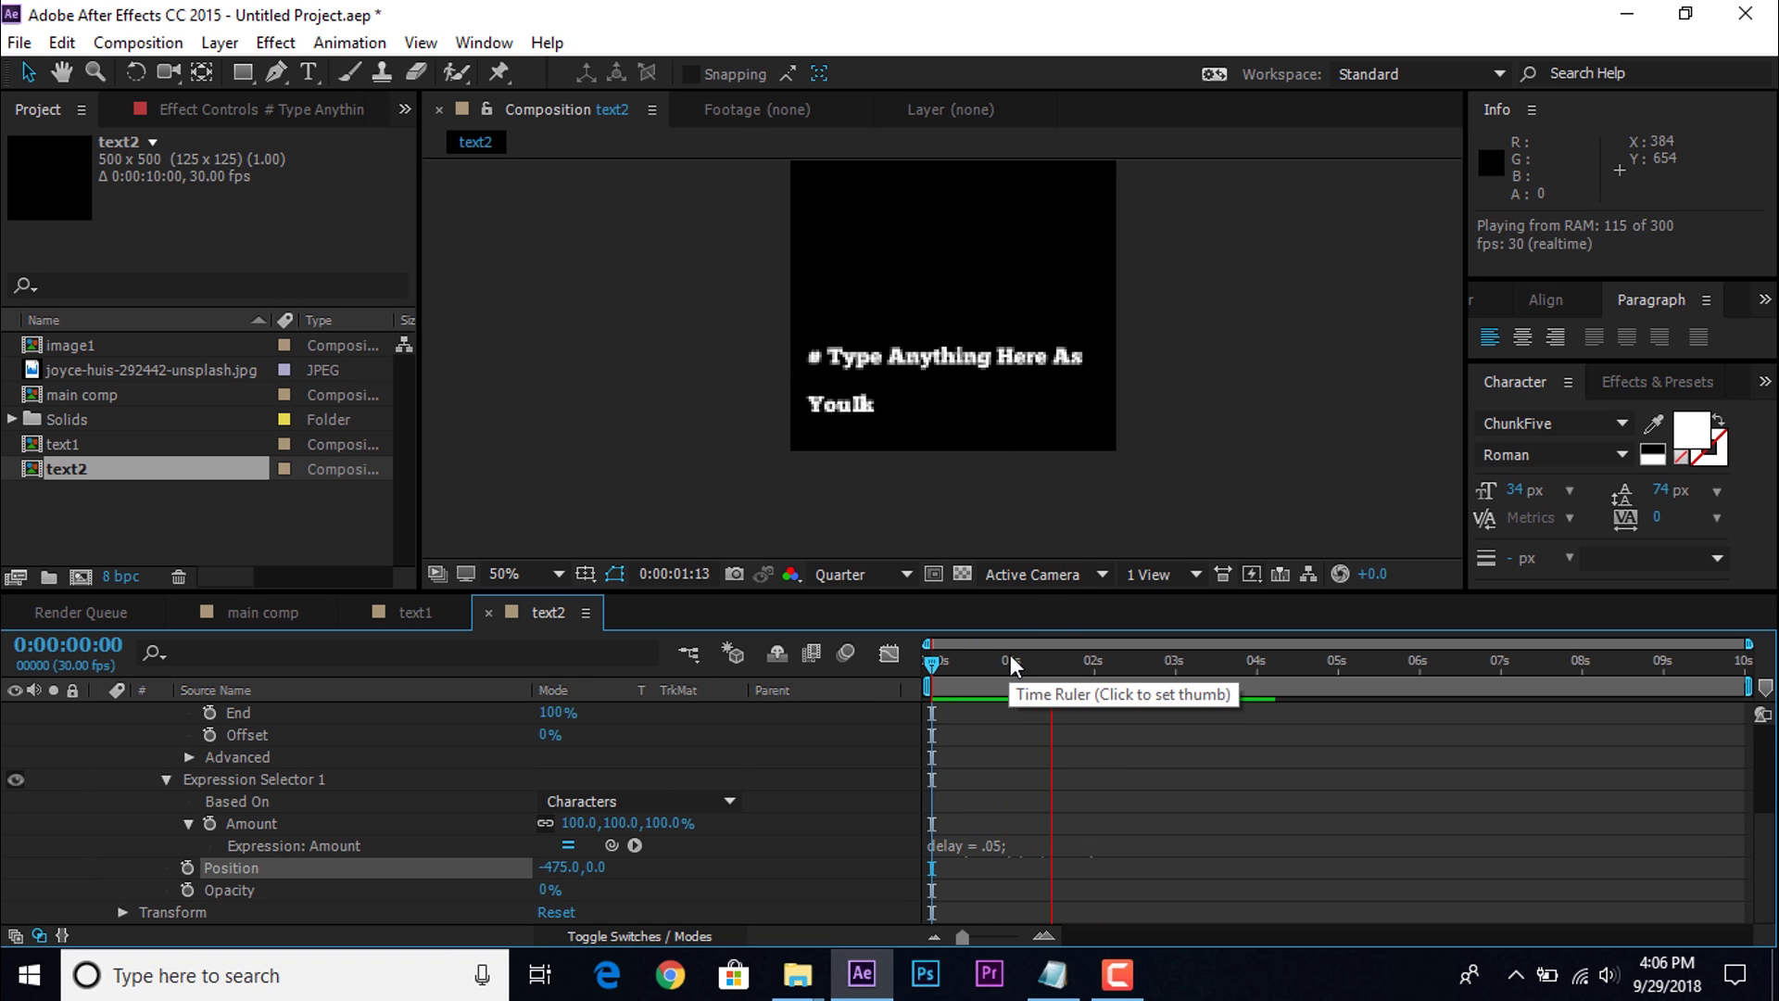
Step: With the playhead at 0:00:03:02, set the text's leading to 52 px and indent the second line, "You Like", with spaces
drag(1010, 654, 1181, 672)
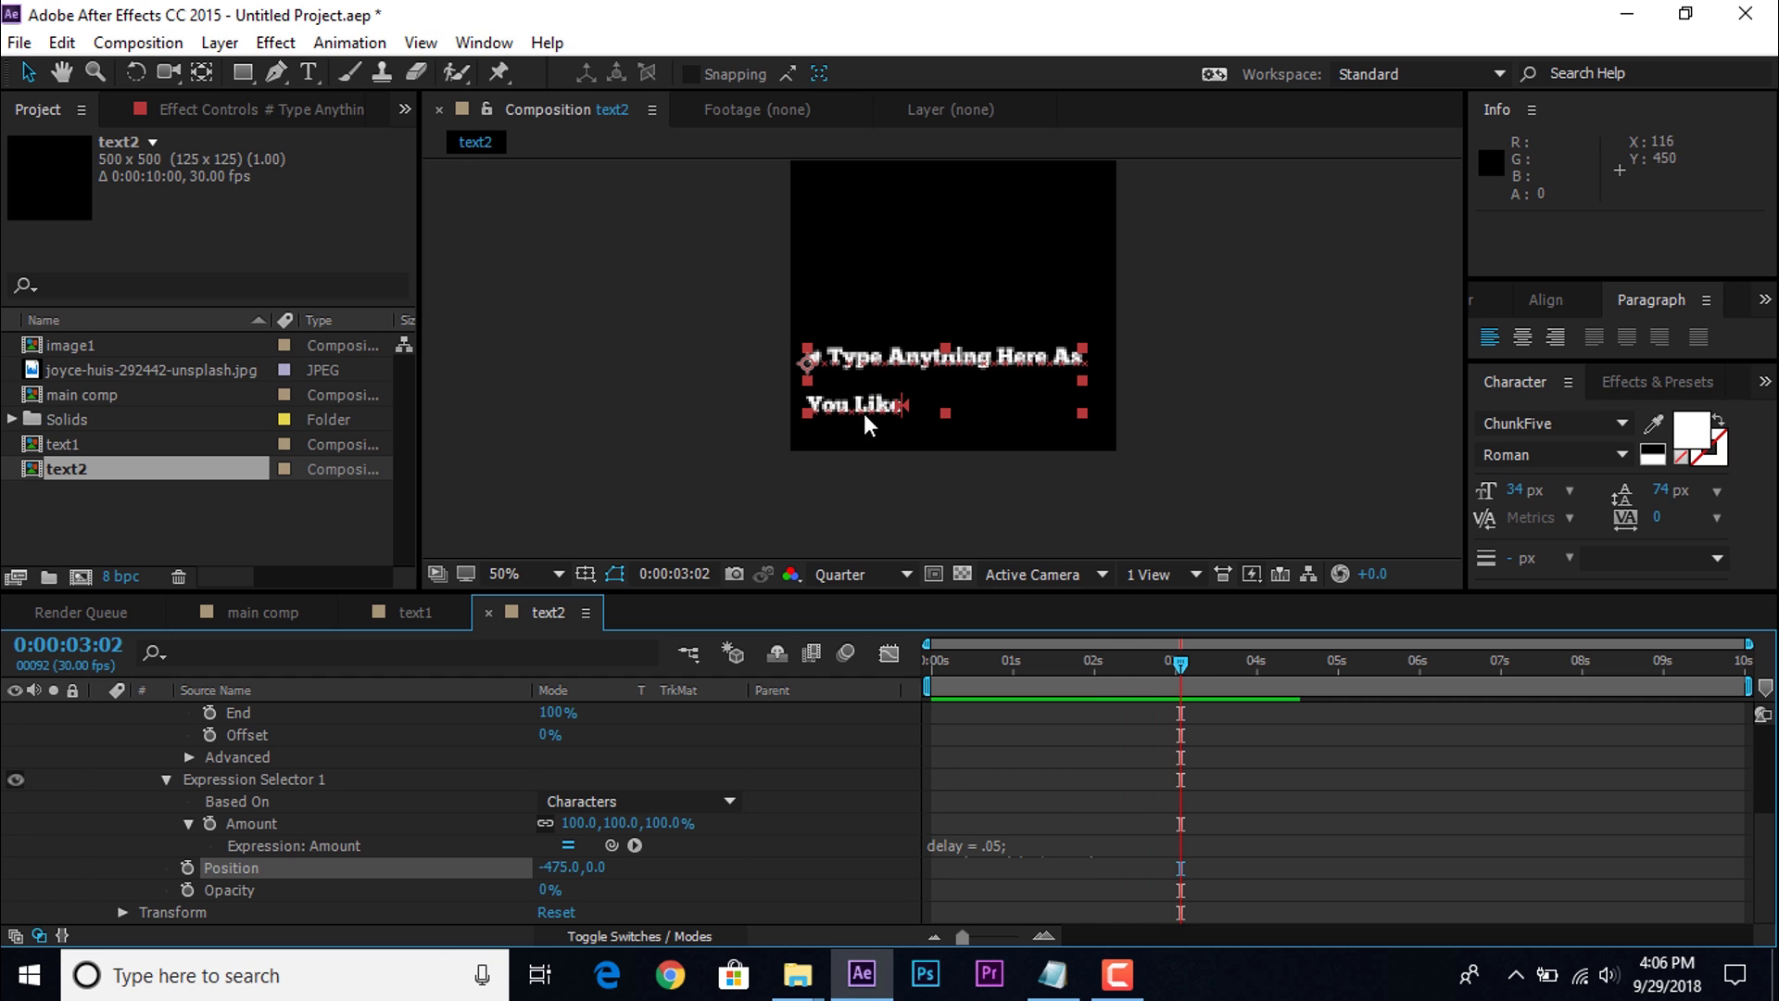
drag(1663, 491, 1643, 491)
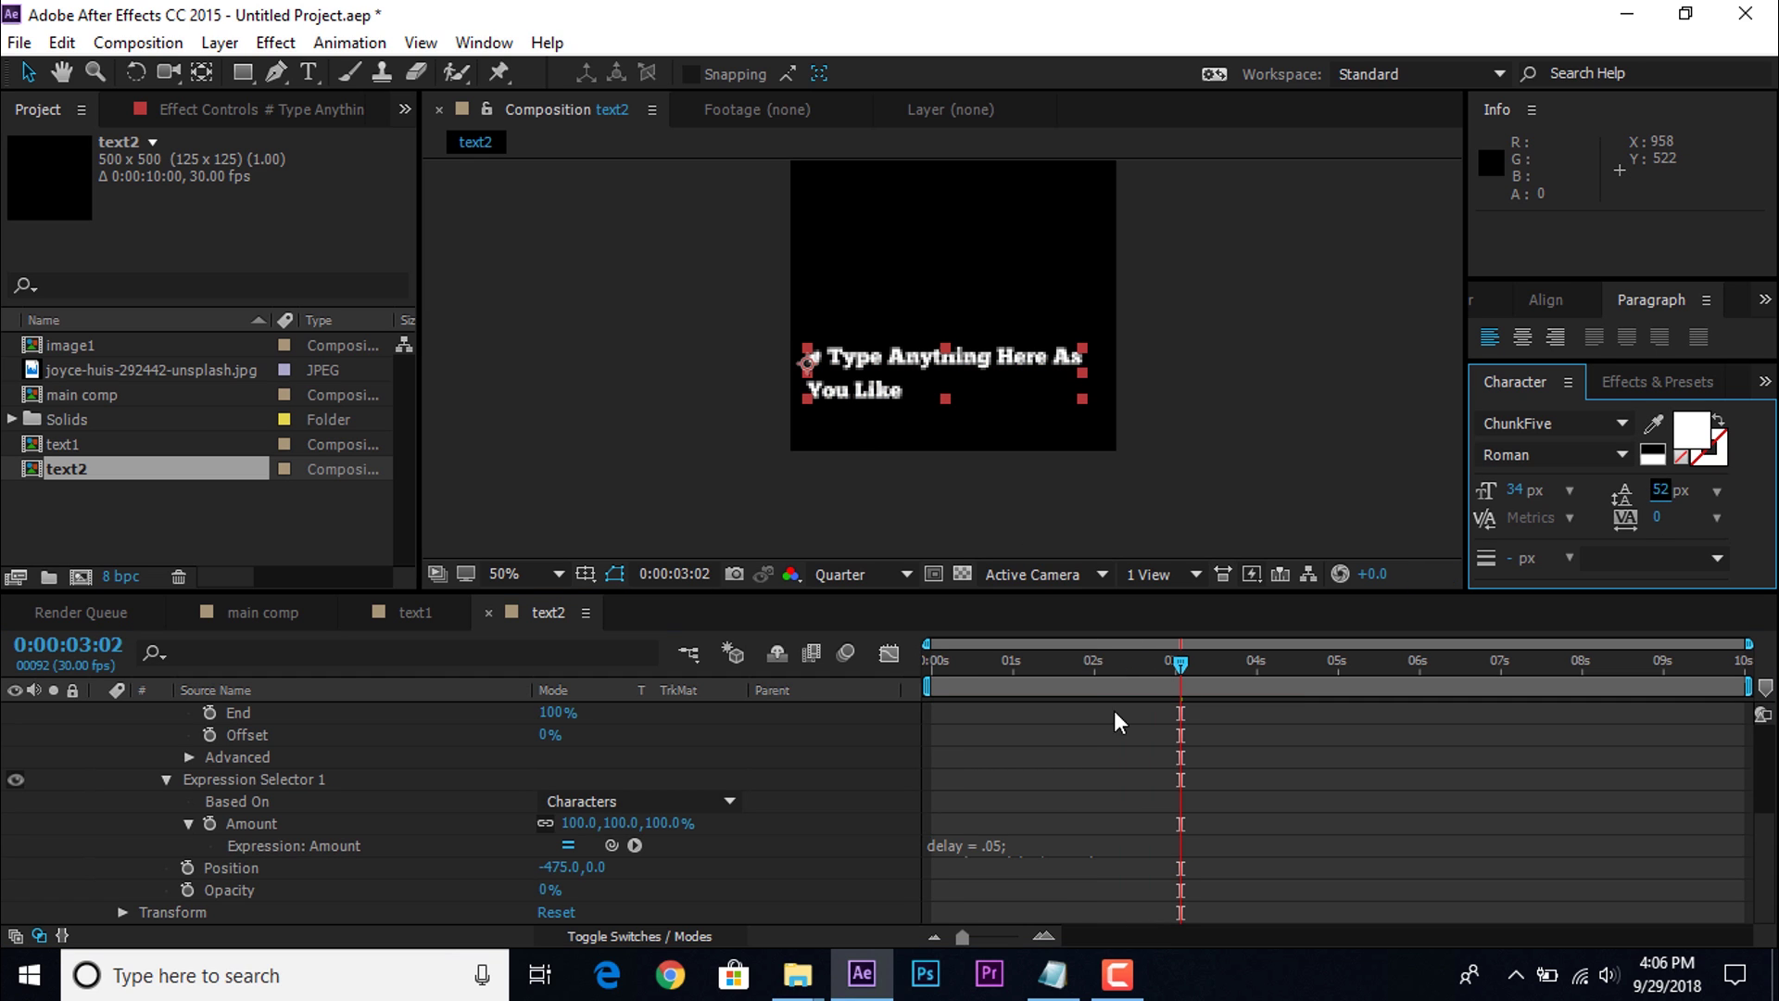
double_click(864, 387)
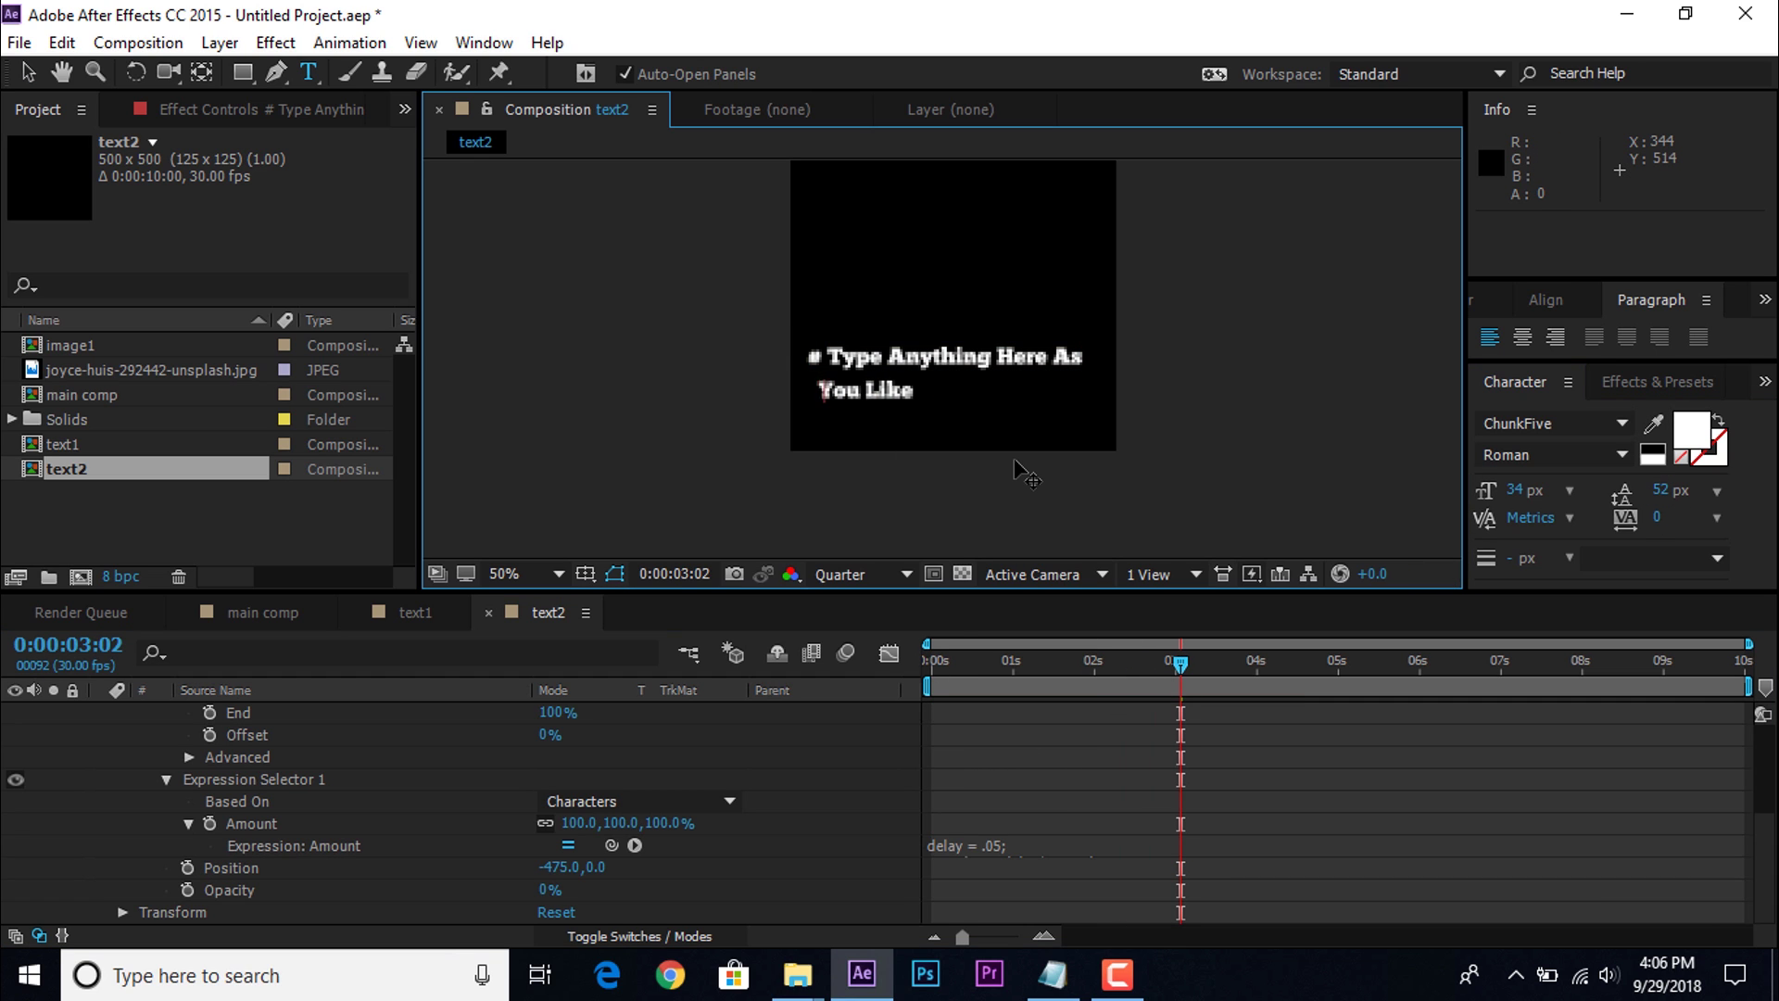
key(Escape)
double_click(1045, 368)
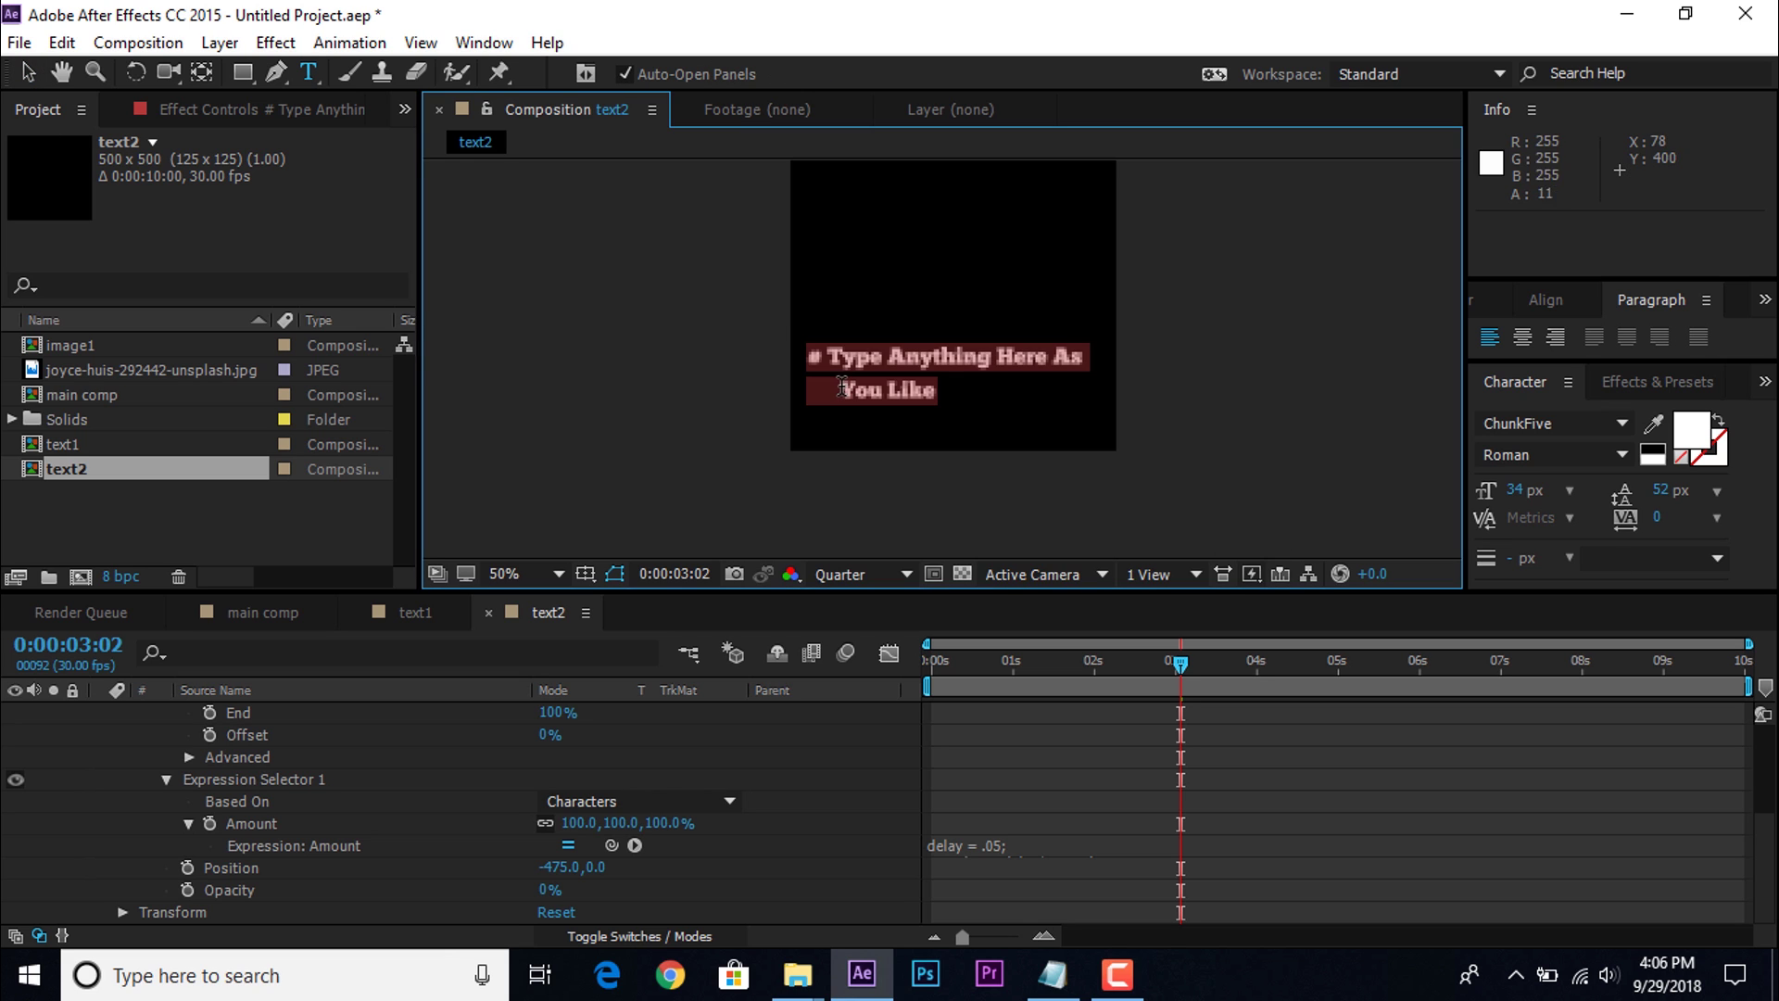
key(shift+Down)
key(Left)
key(BackSpace)
key(Escape)
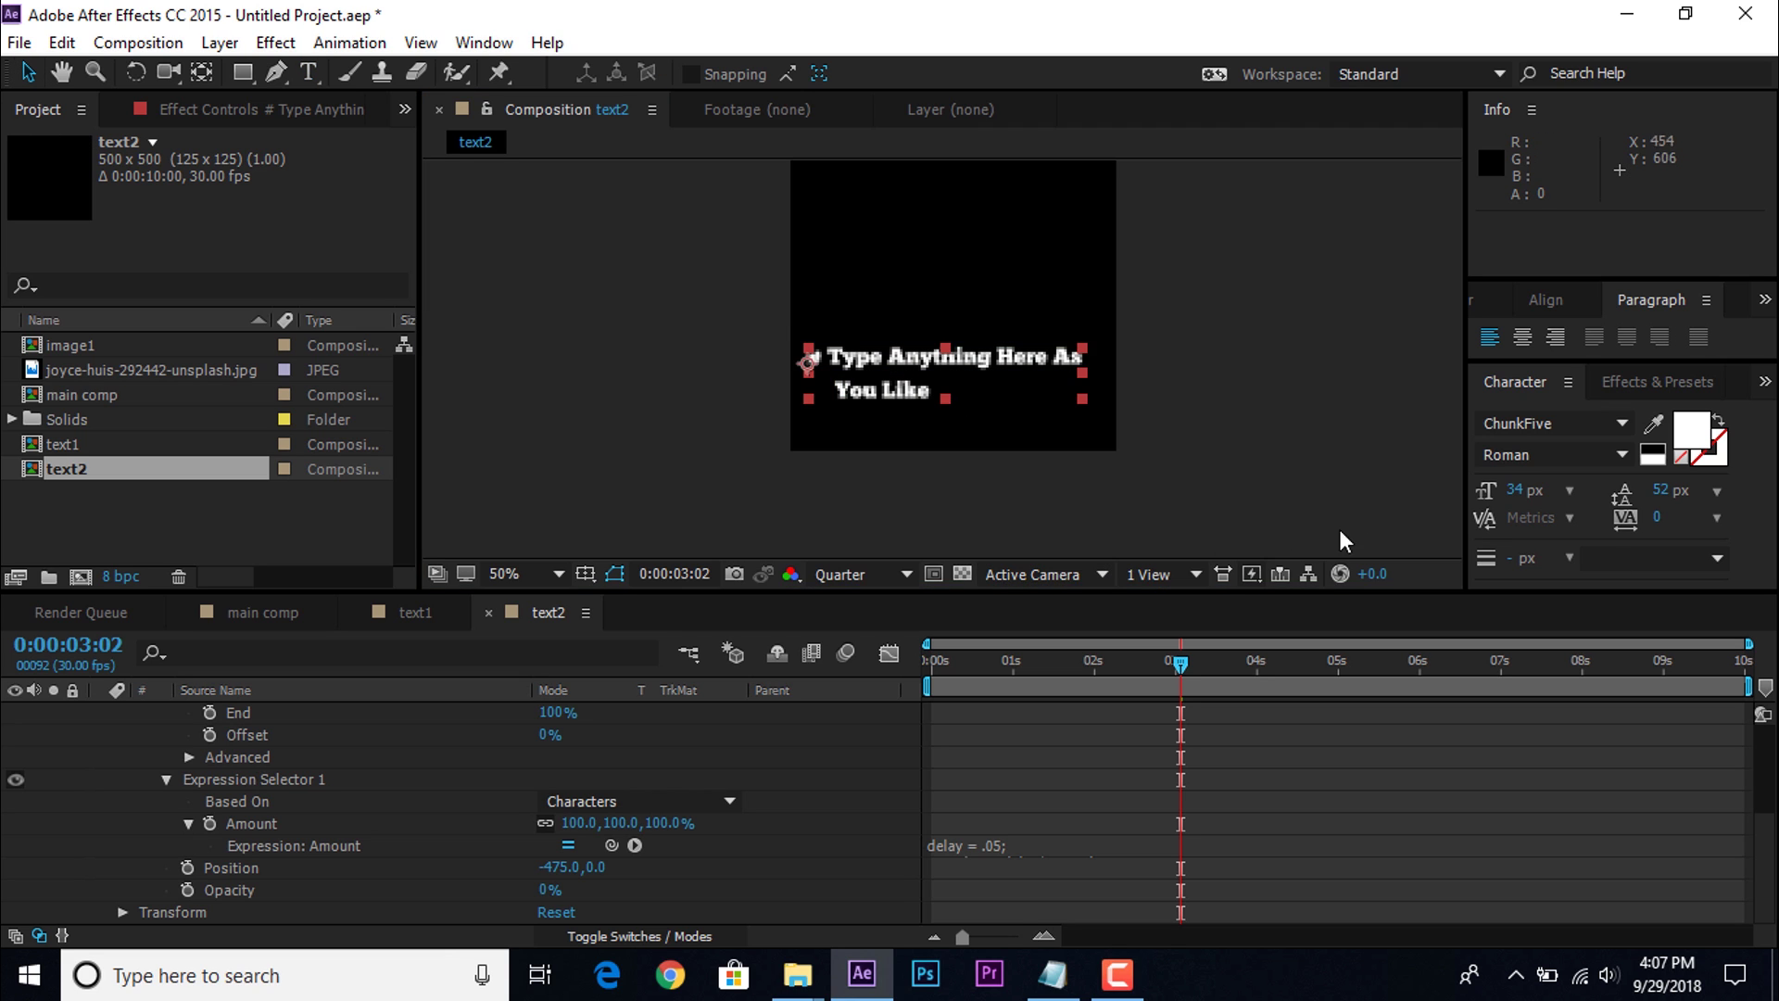
Step: Preview text2 from the start, and add the text2 composition to main comp directly above the text1 layer
key(space)
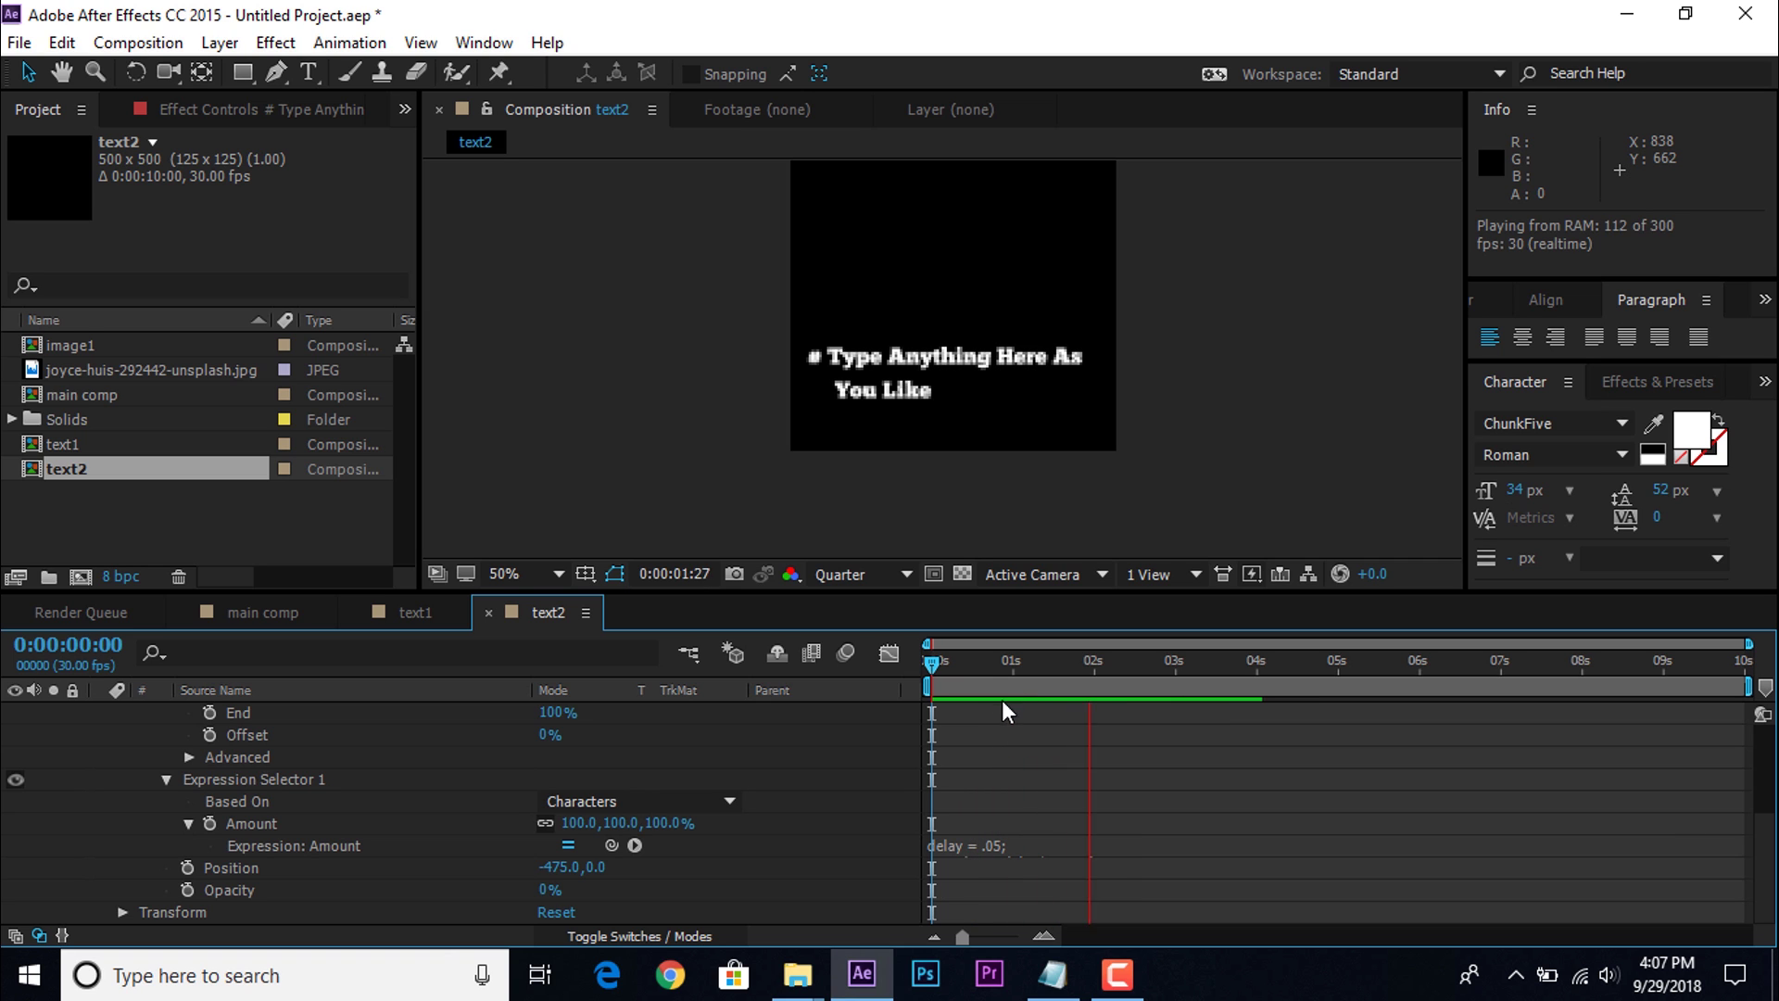
drag(1056, 656, 894, 665)
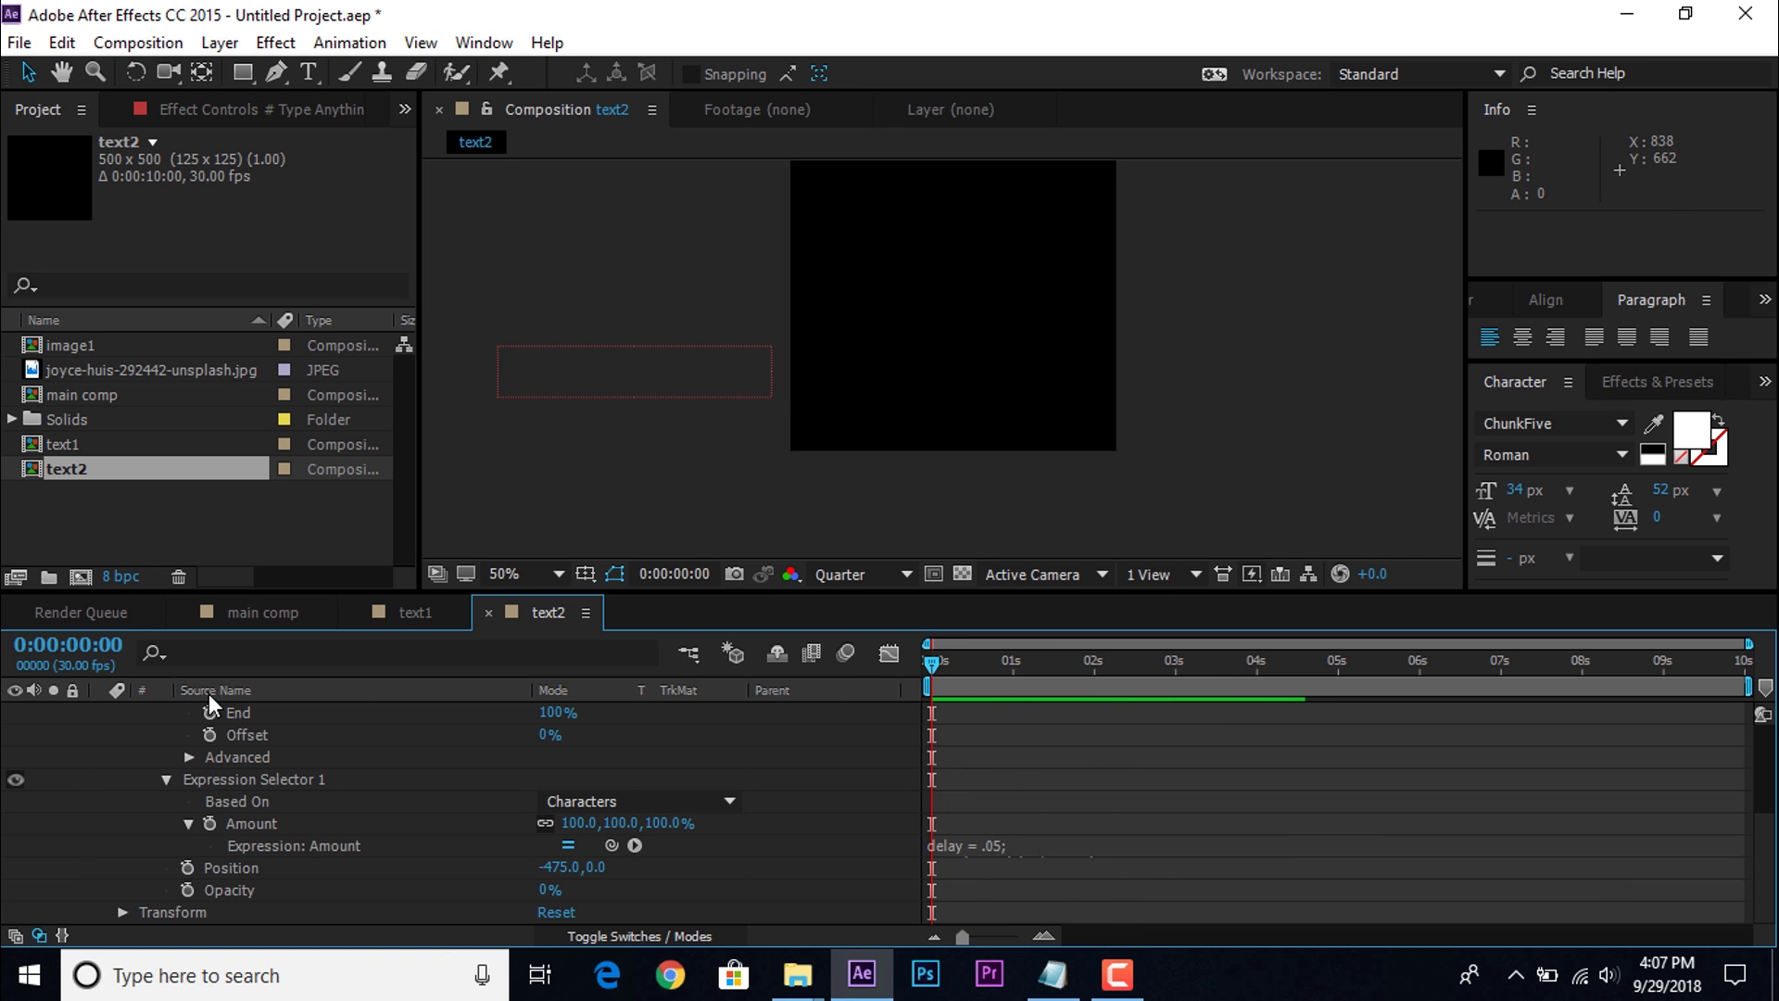
click(260, 611)
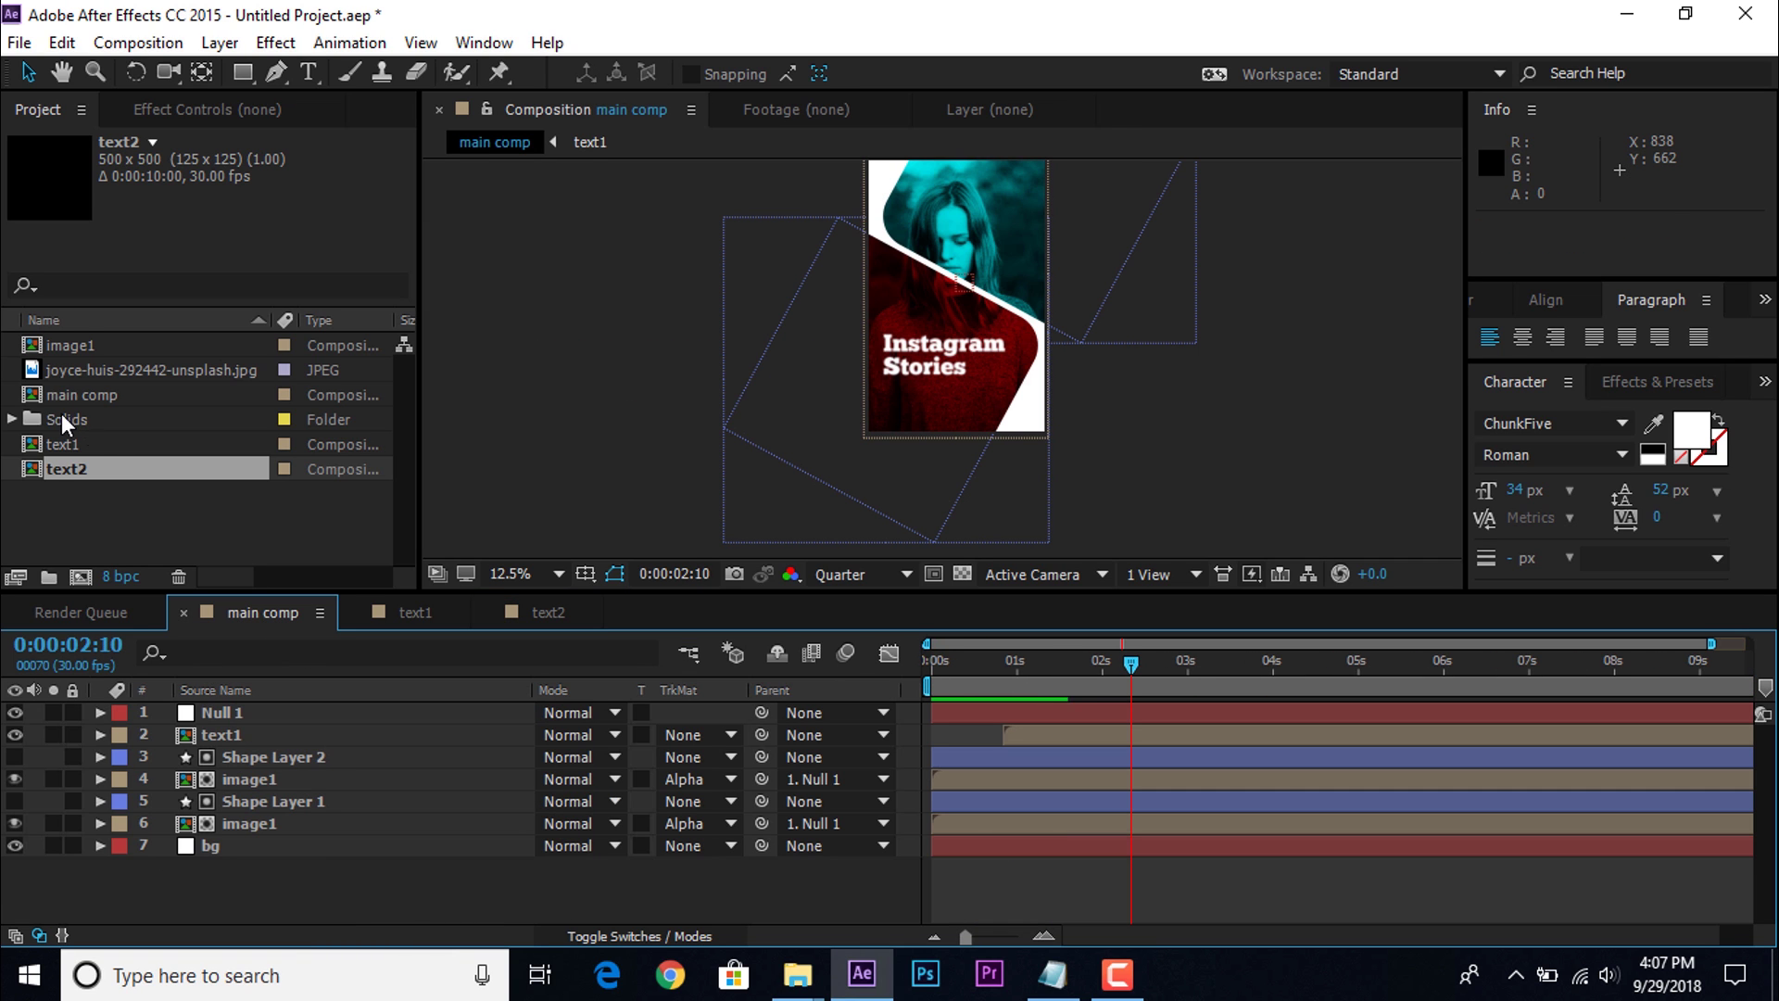
drag(43, 470, 237, 727)
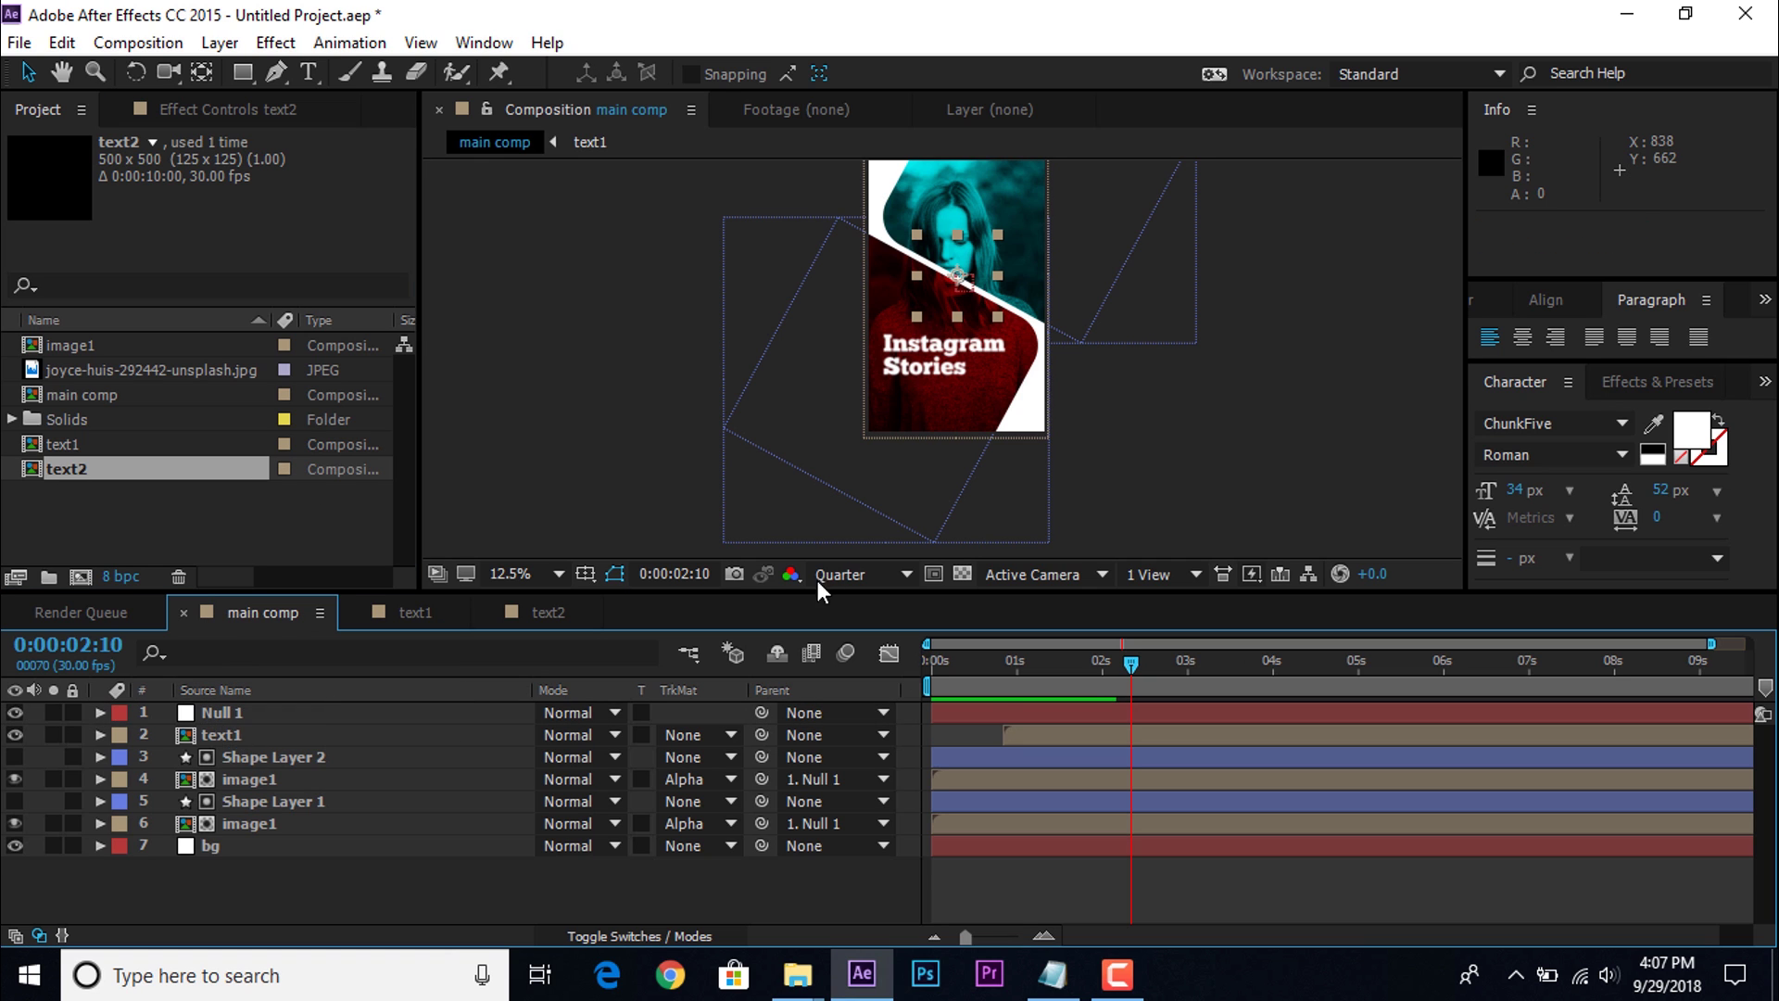
scroll(959, 309, up, 1)
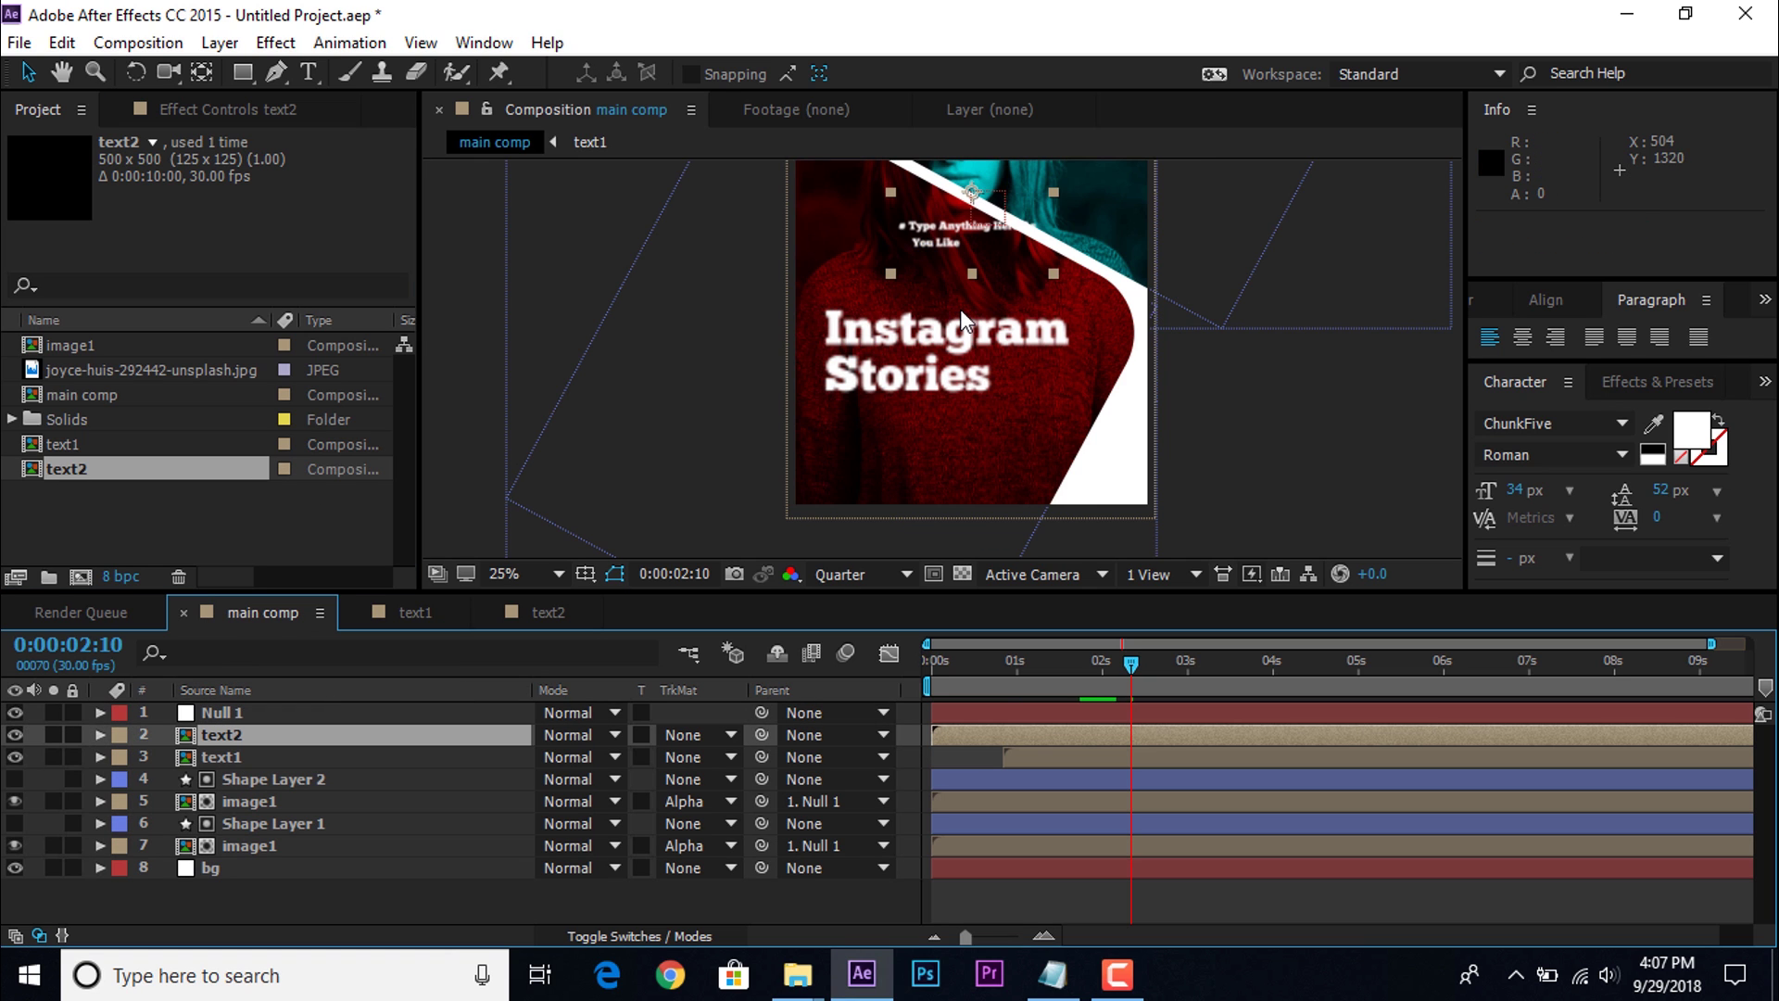
Step: Scale the text2 layer to 132% and place it below the "Instagram Stories" title at position 420, 1640
drag(926, 247, 863, 480)
key(s)
drag(619, 758, 677, 759)
drag(921, 468, 947, 458)
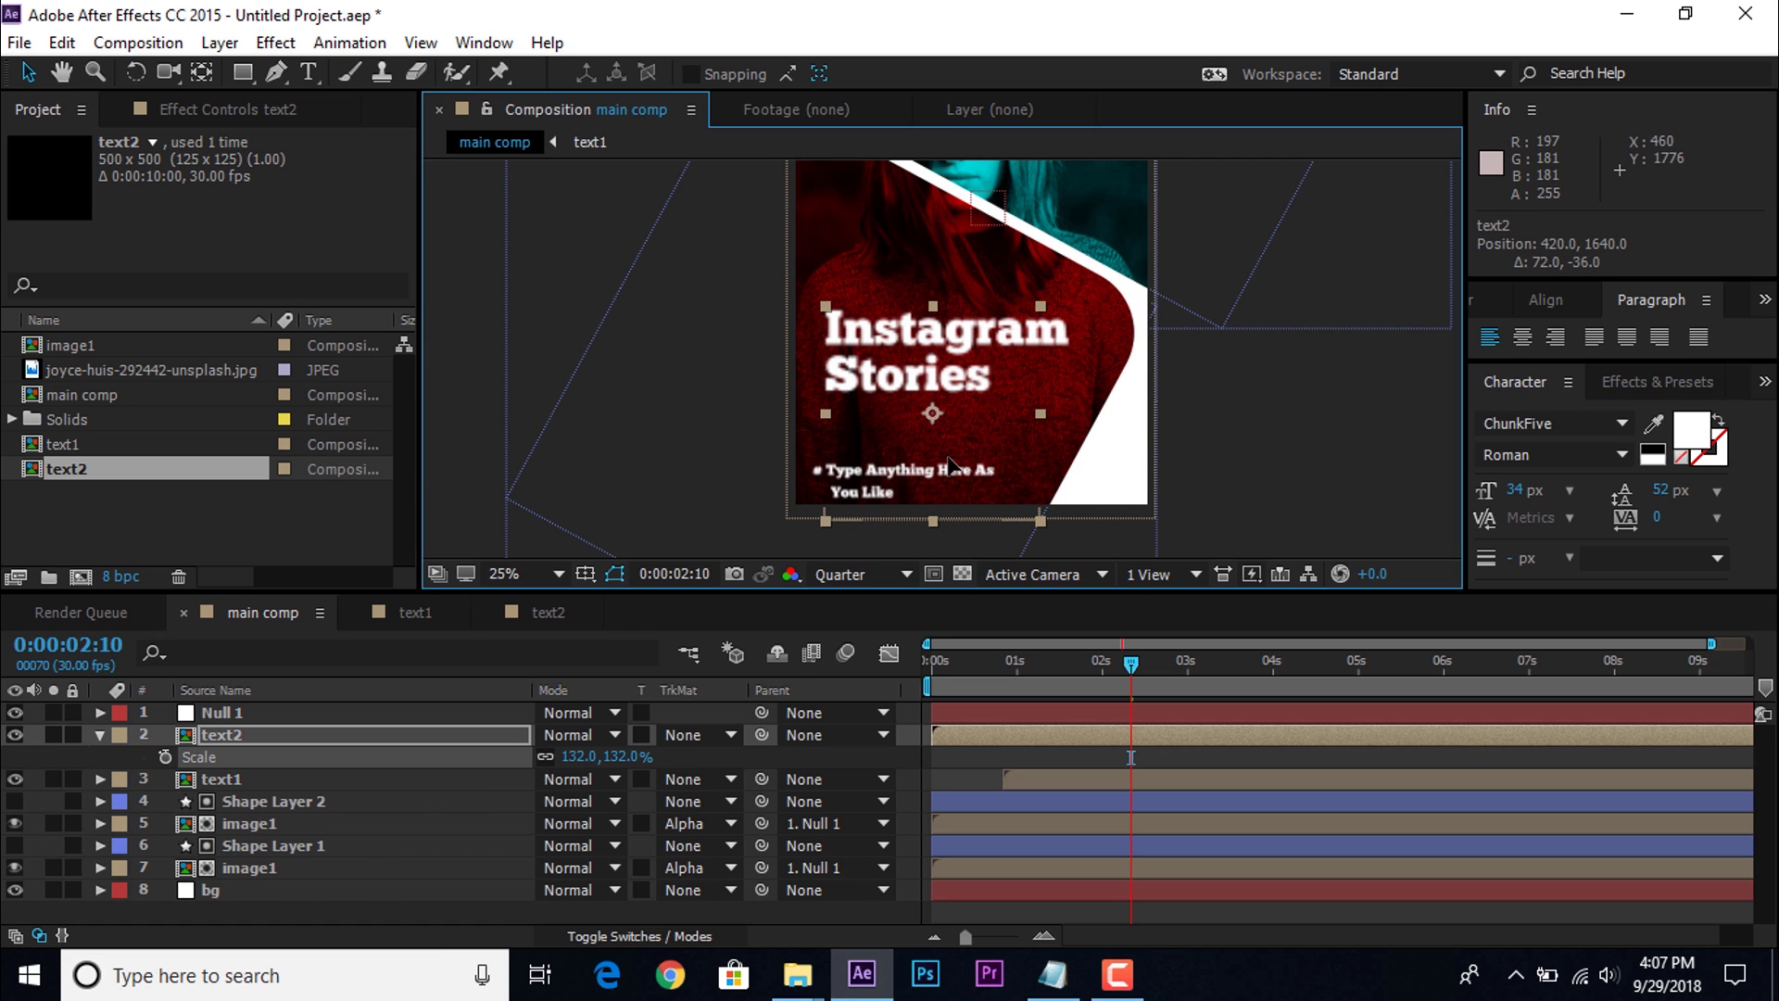
Step: Shift the text2 layer in time so it starts at about 0:00:01:02, shortly after text1, and preview main comp
drag(1032, 737, 994, 654)
click(948, 661)
drag(1082, 734, 1123, 732)
click(1017, 759)
key(space)
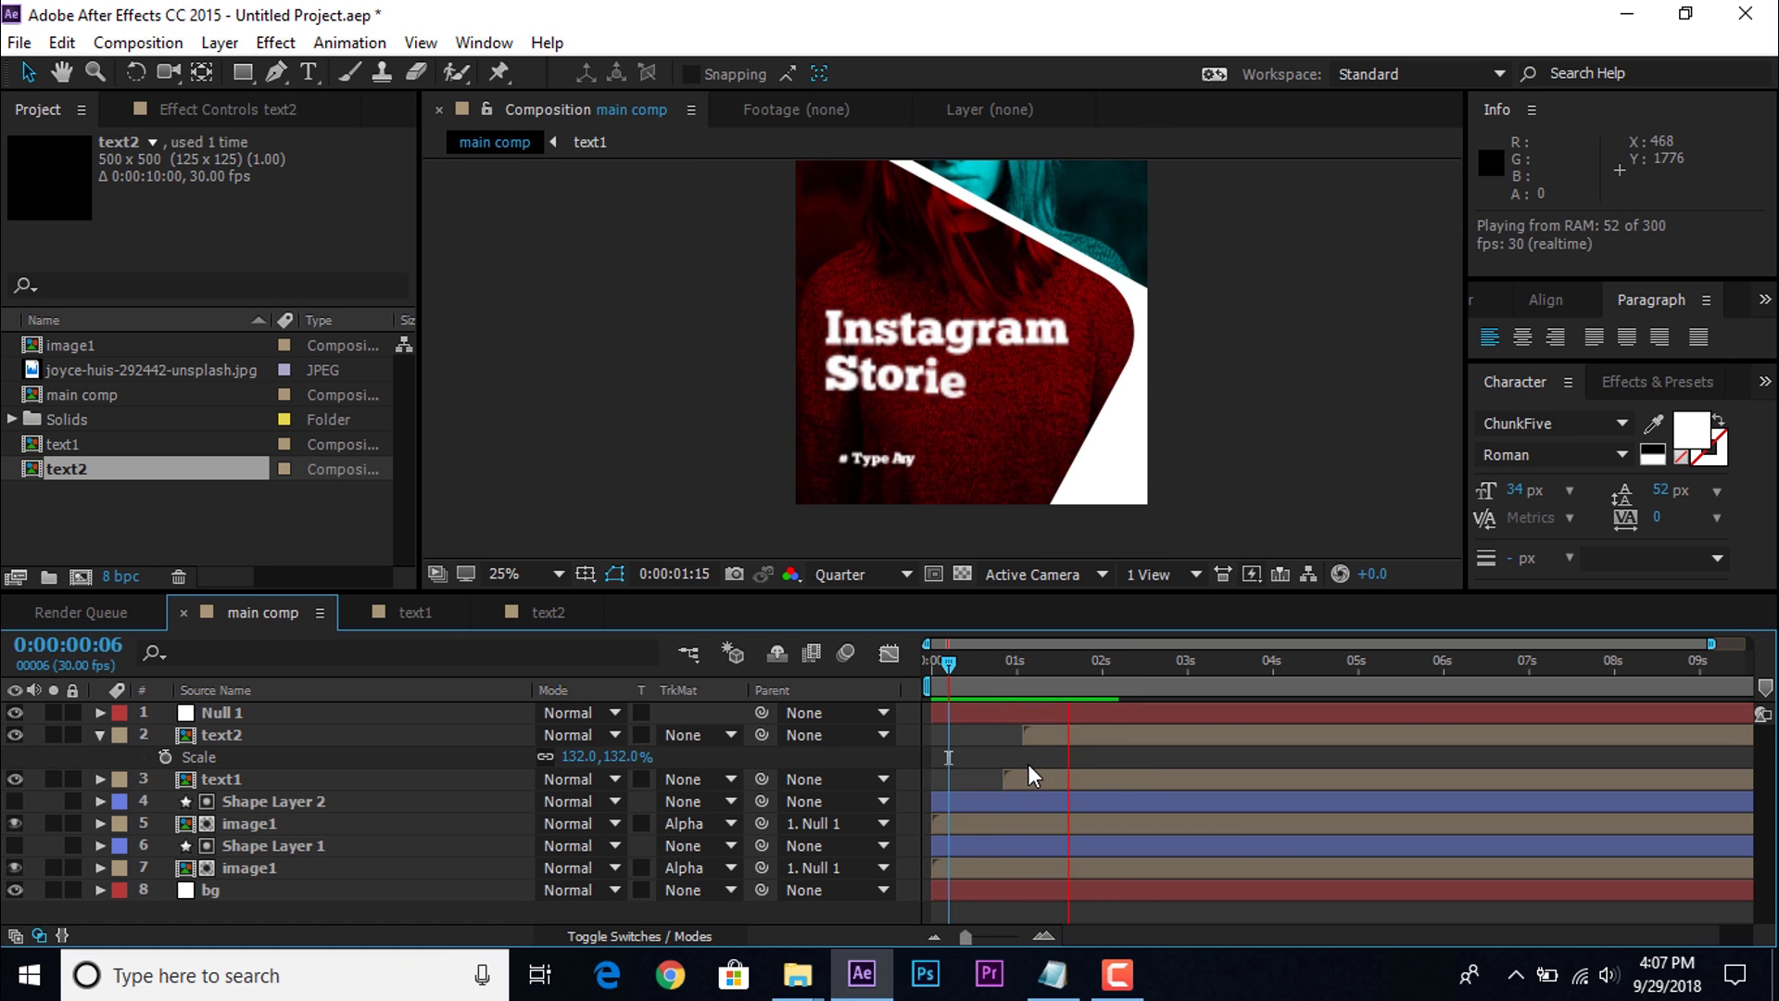
Step: Delay the text2 layer slightly so it starts at about 0:00:01:07, and preview main comp from 0:00:00:22
drag(1060, 661, 1093, 660)
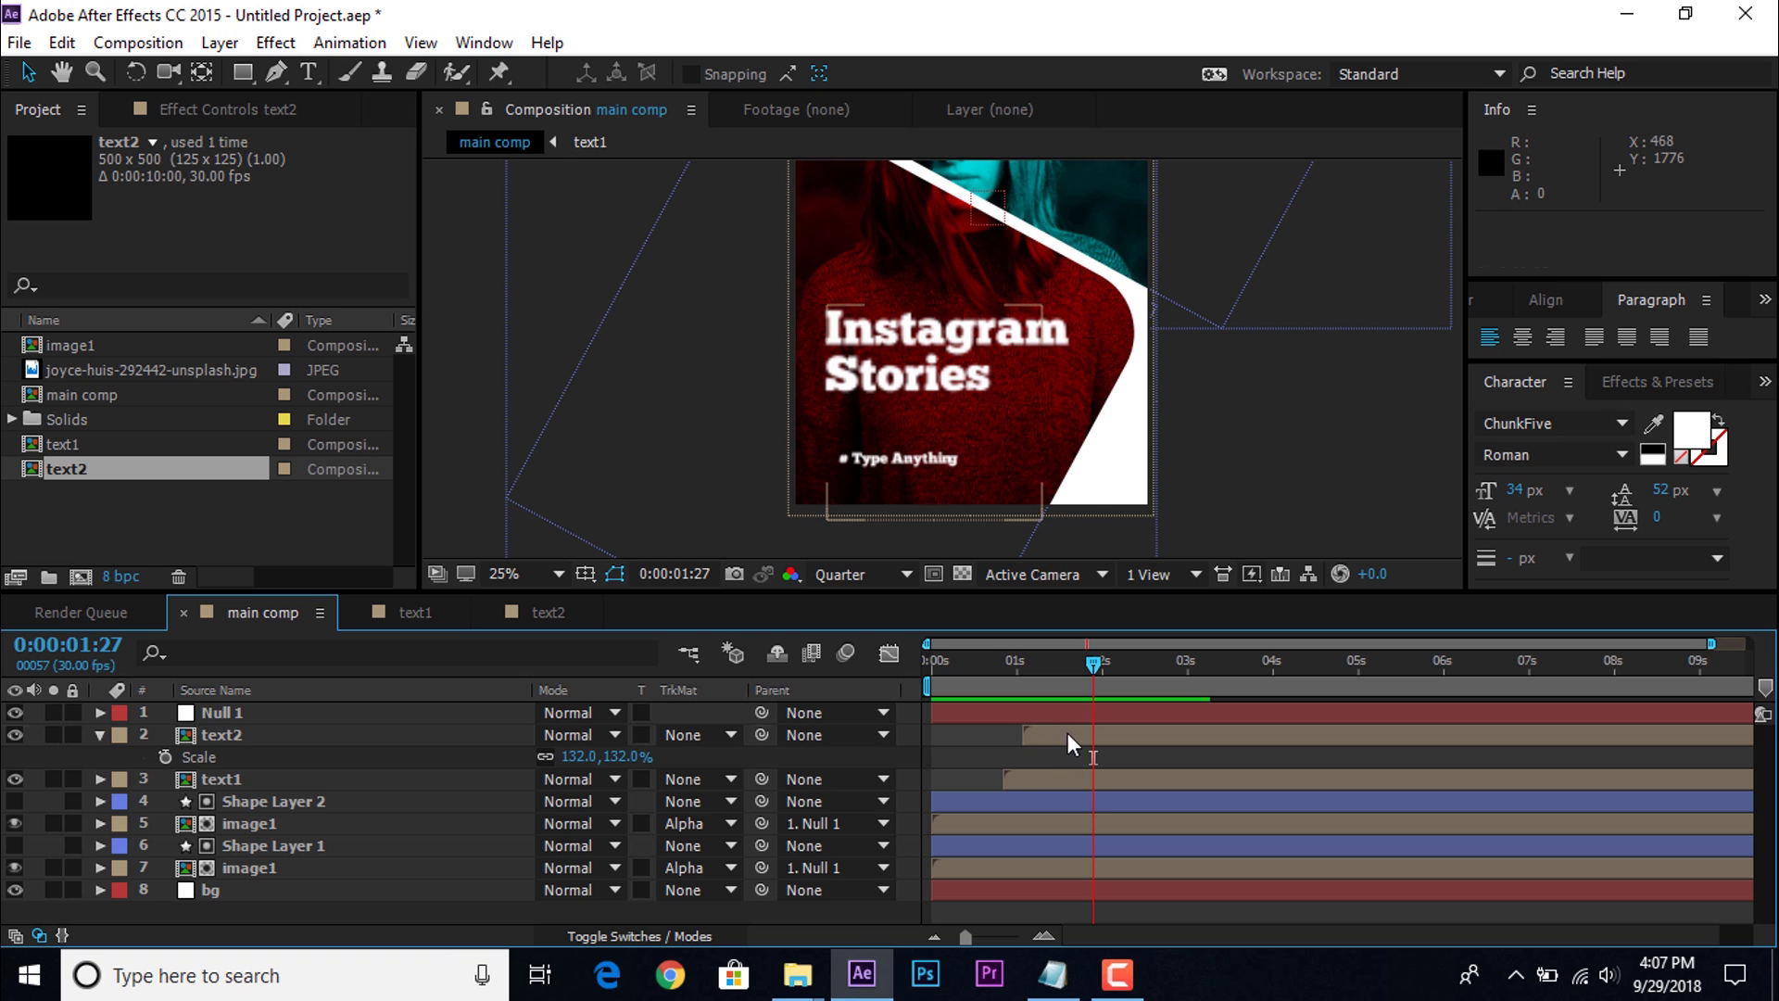
drag(1067, 732, 1079, 732)
click(994, 661)
key(space)
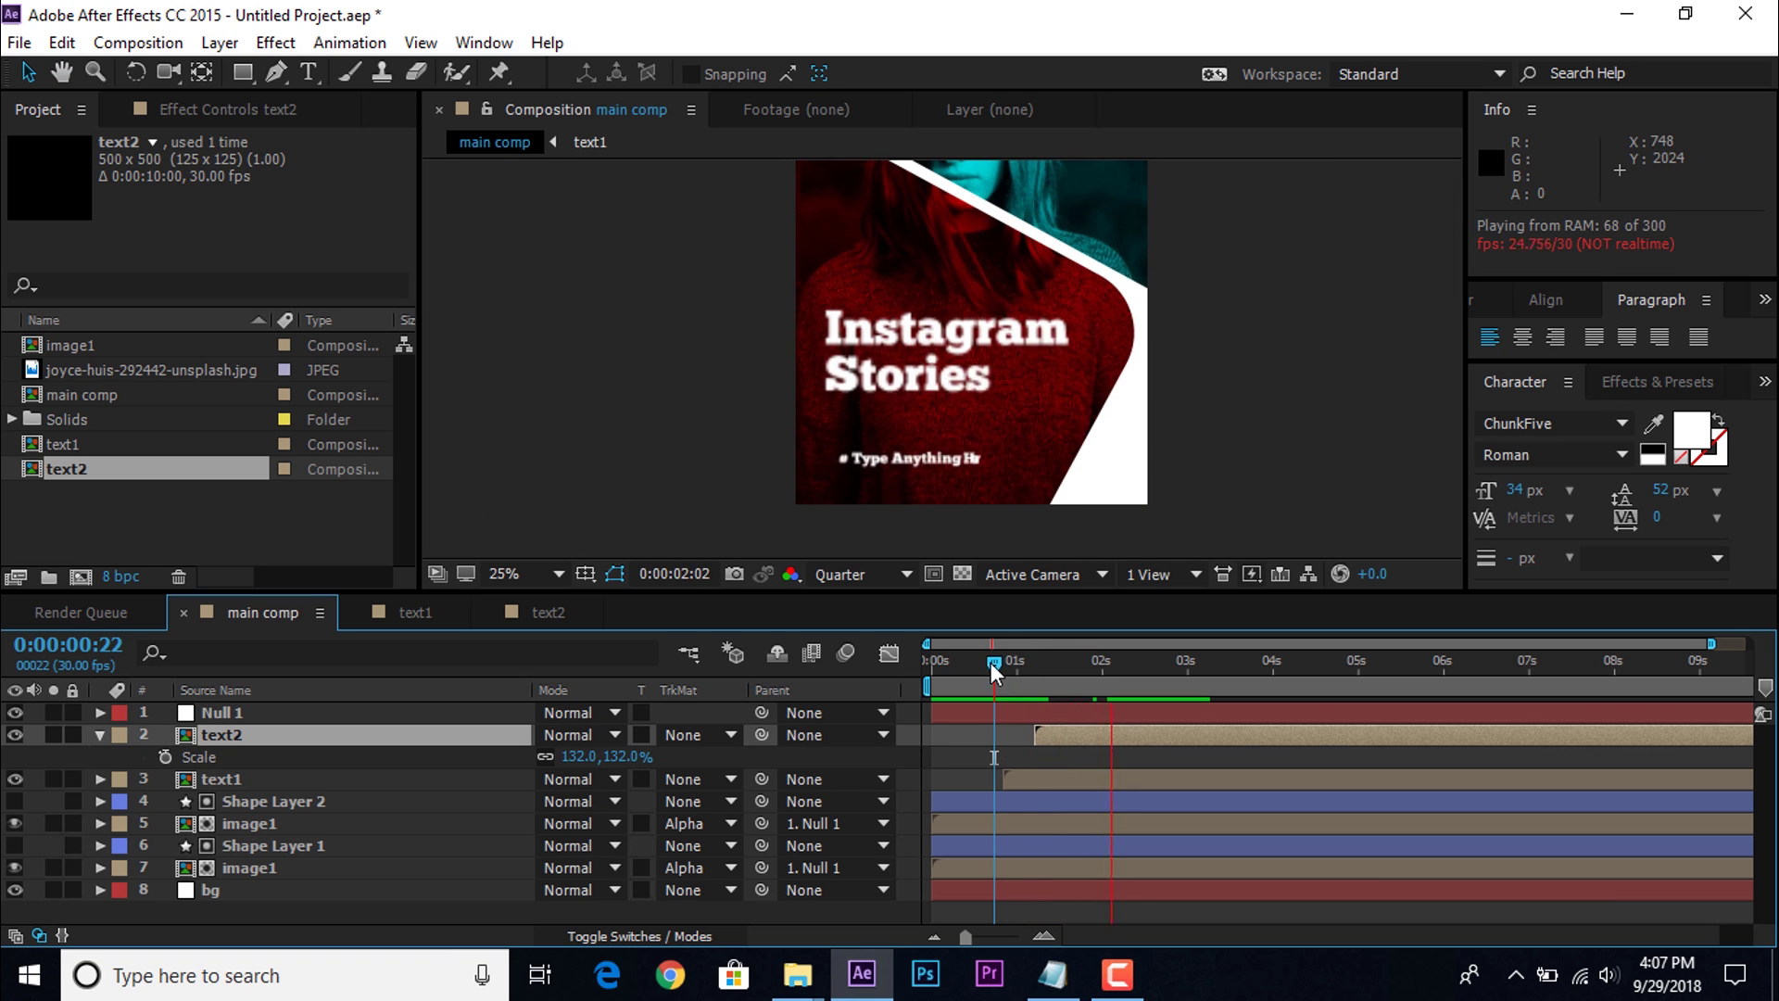
key(space)
scroll(1153, 349, down, 1)
key(space)
drag(1319, 262, 1282, 389)
click(1282, 389)
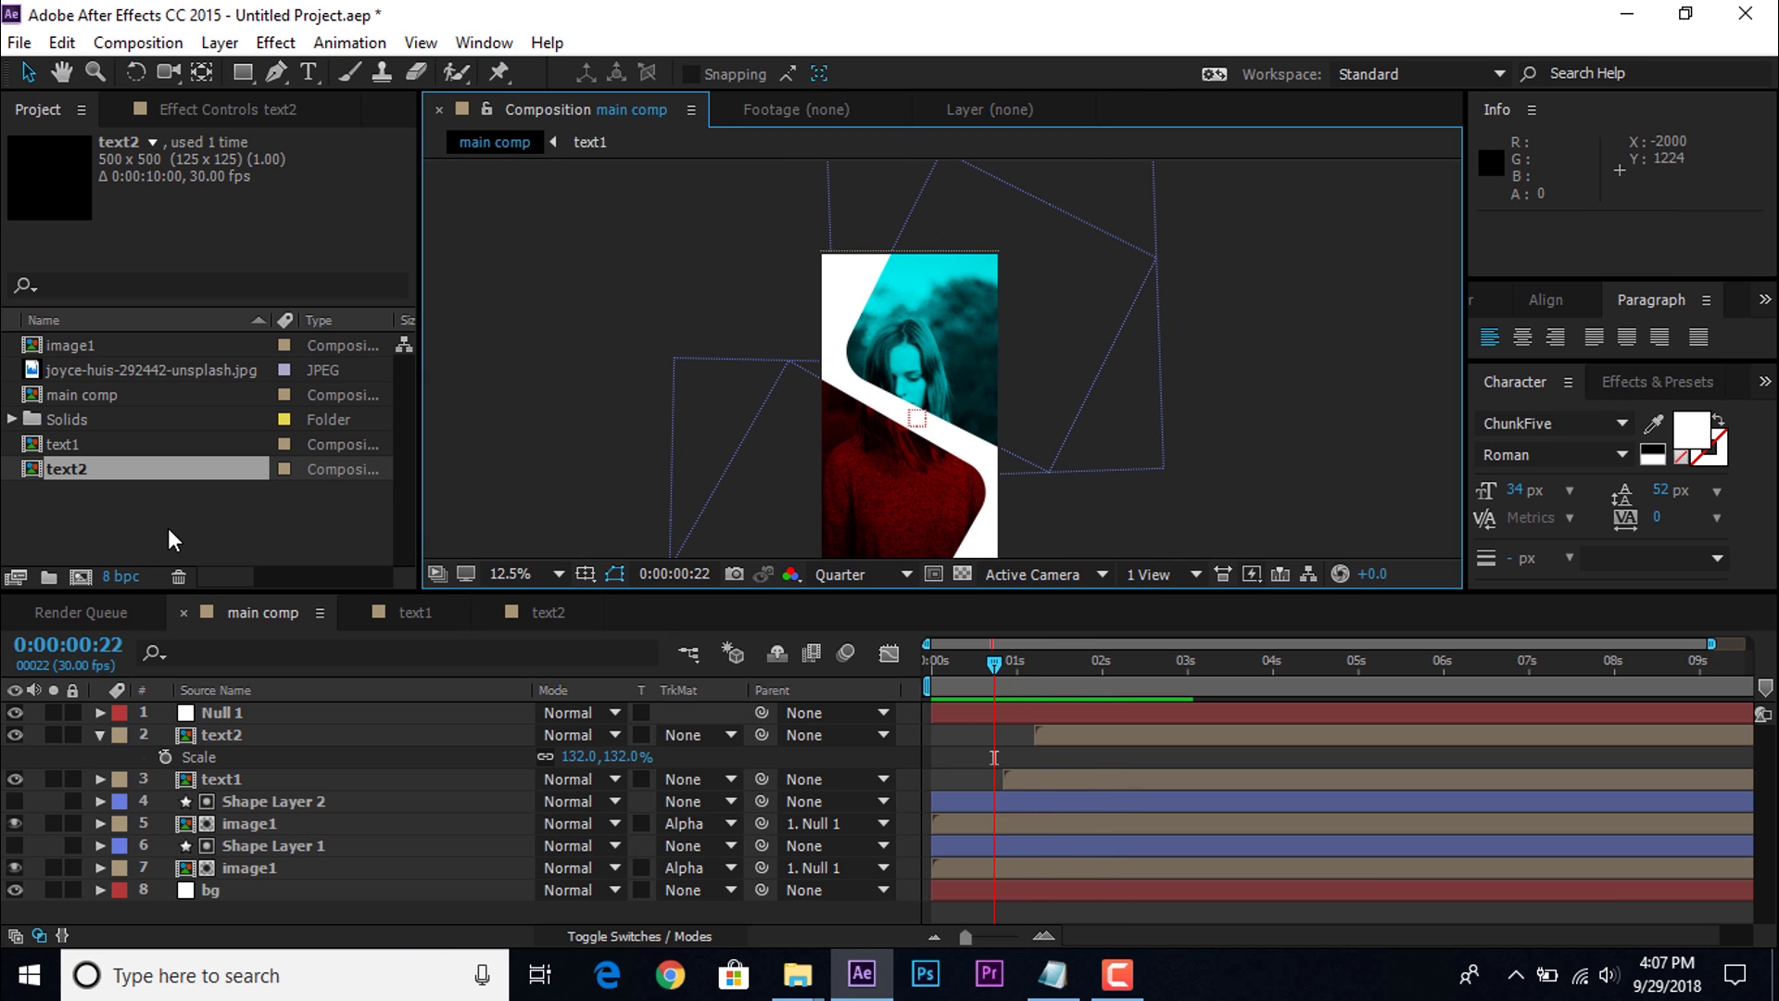
Step: Duplicate the text2 composition in the project
click(169, 526)
click(99, 473)
key(ctrl+d)
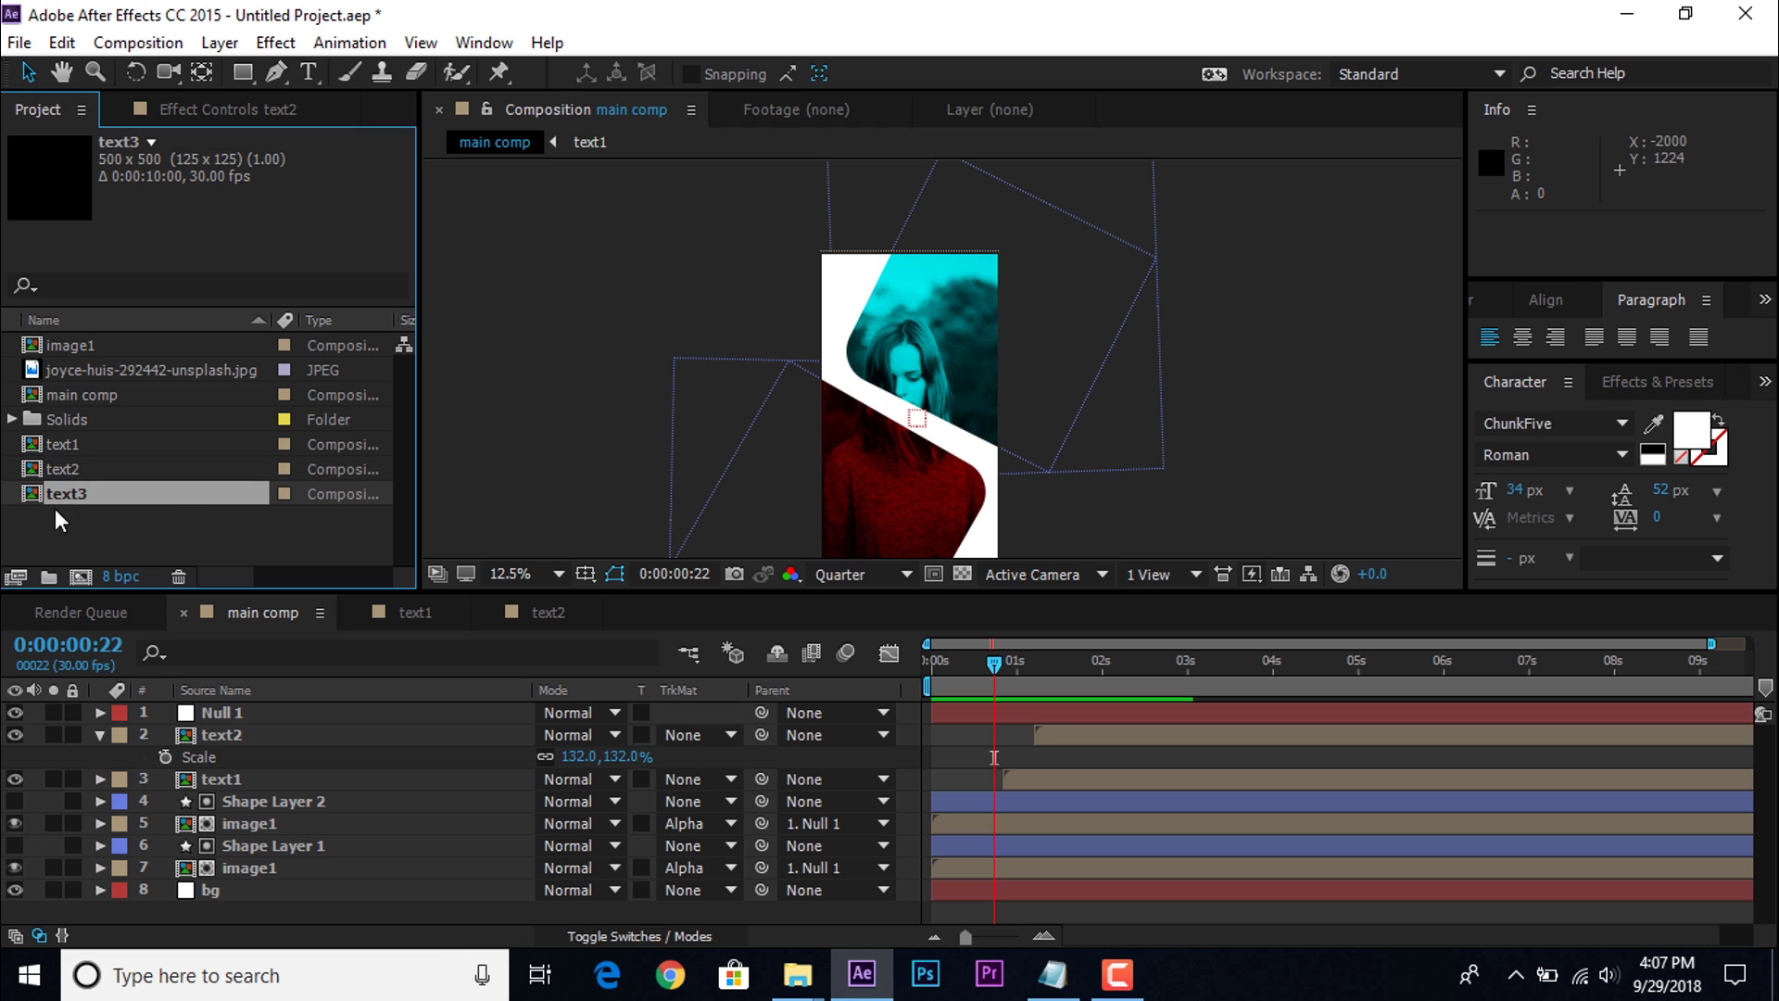
Step: Open the text3 composition, select its text layer and go to about 0:00:02:08, where the whole text is in frame
double_click(57, 491)
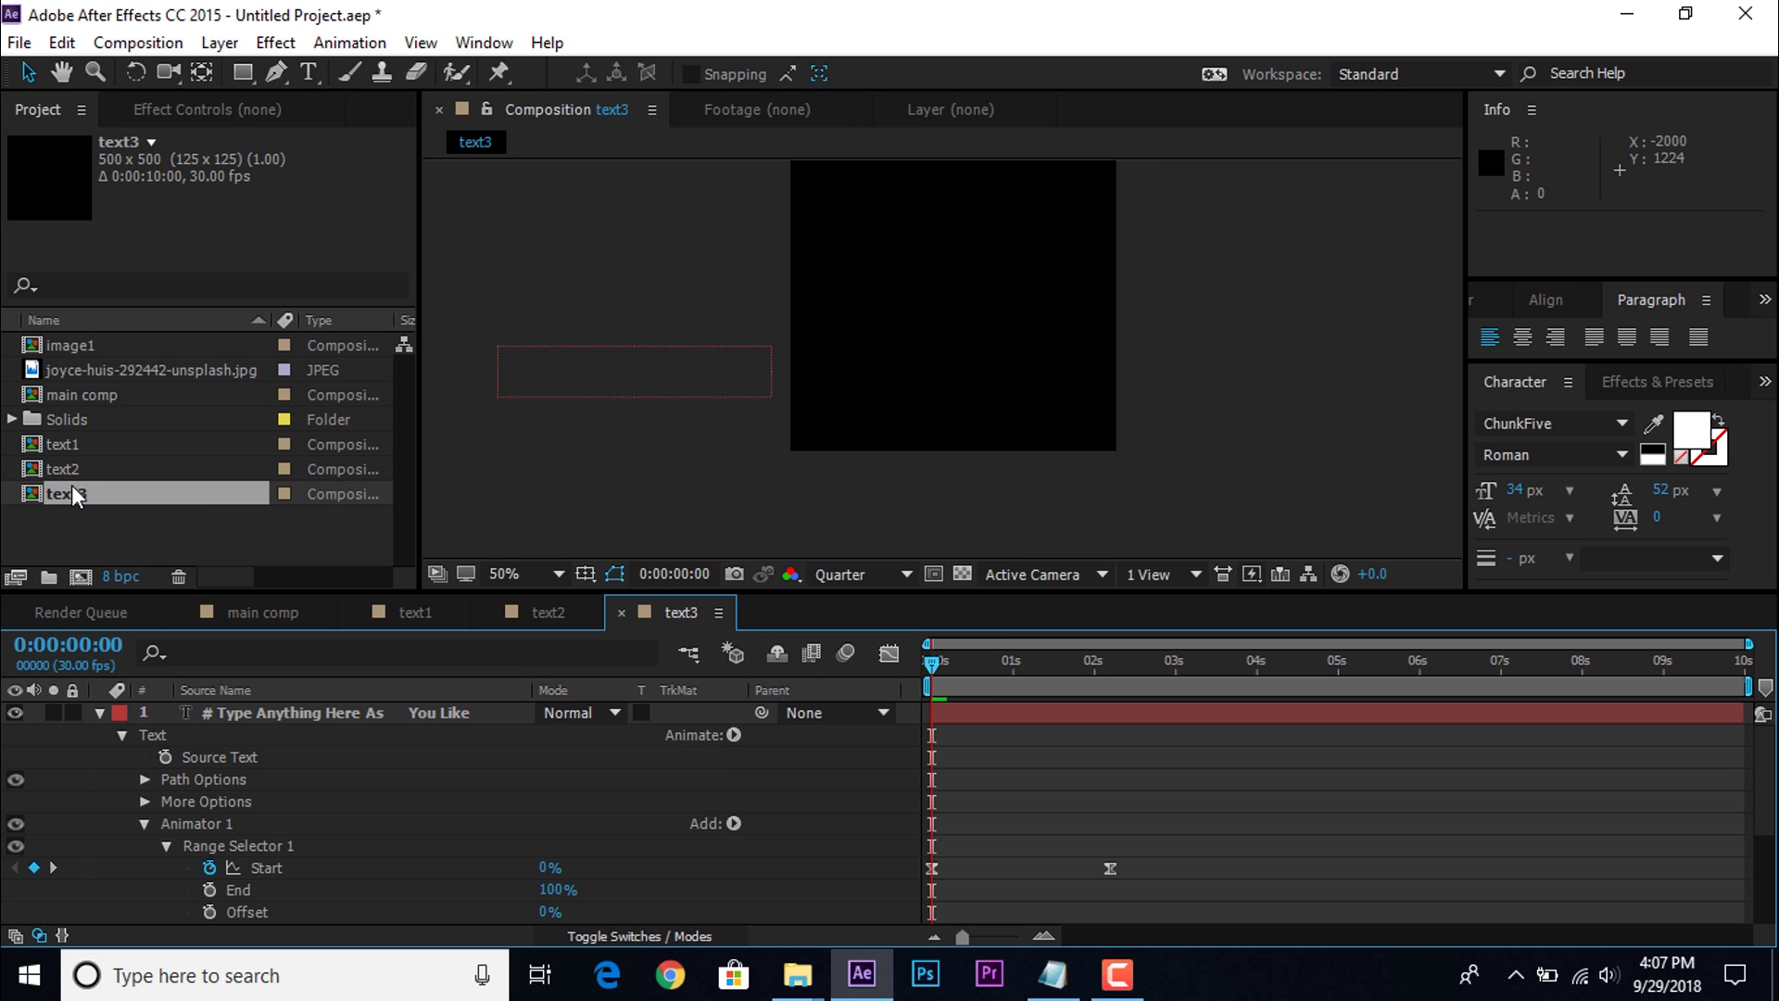
click(99, 712)
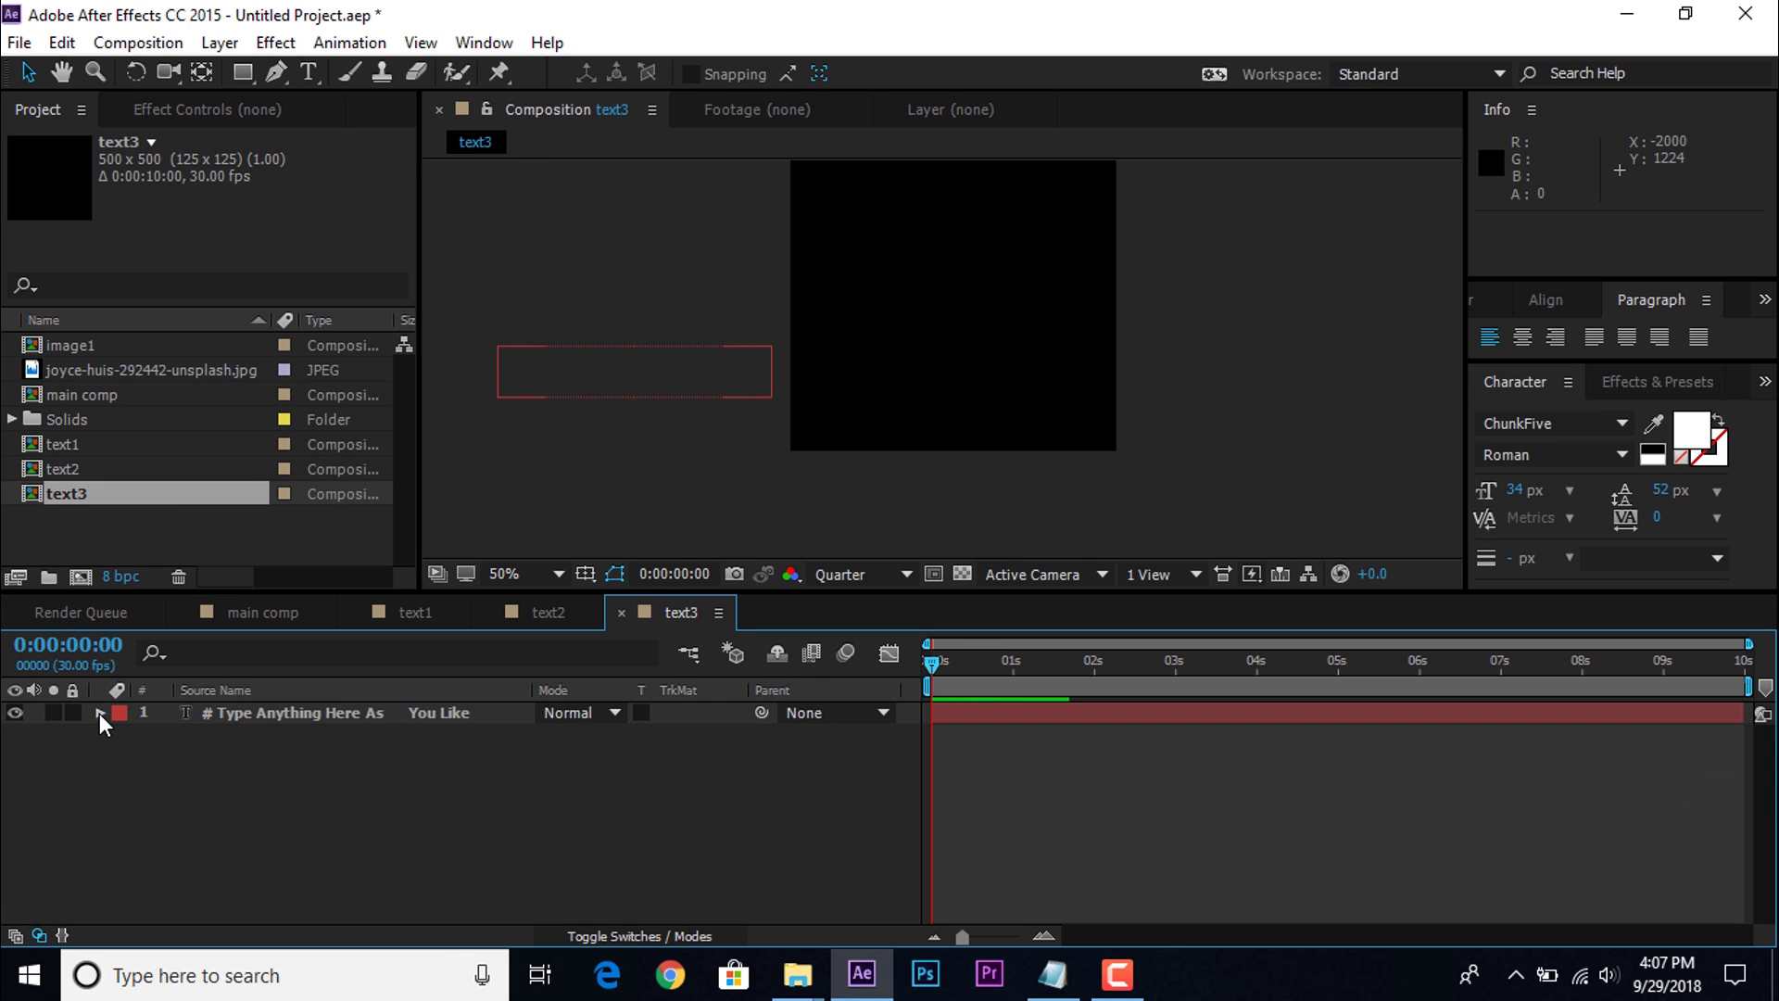
click(309, 712)
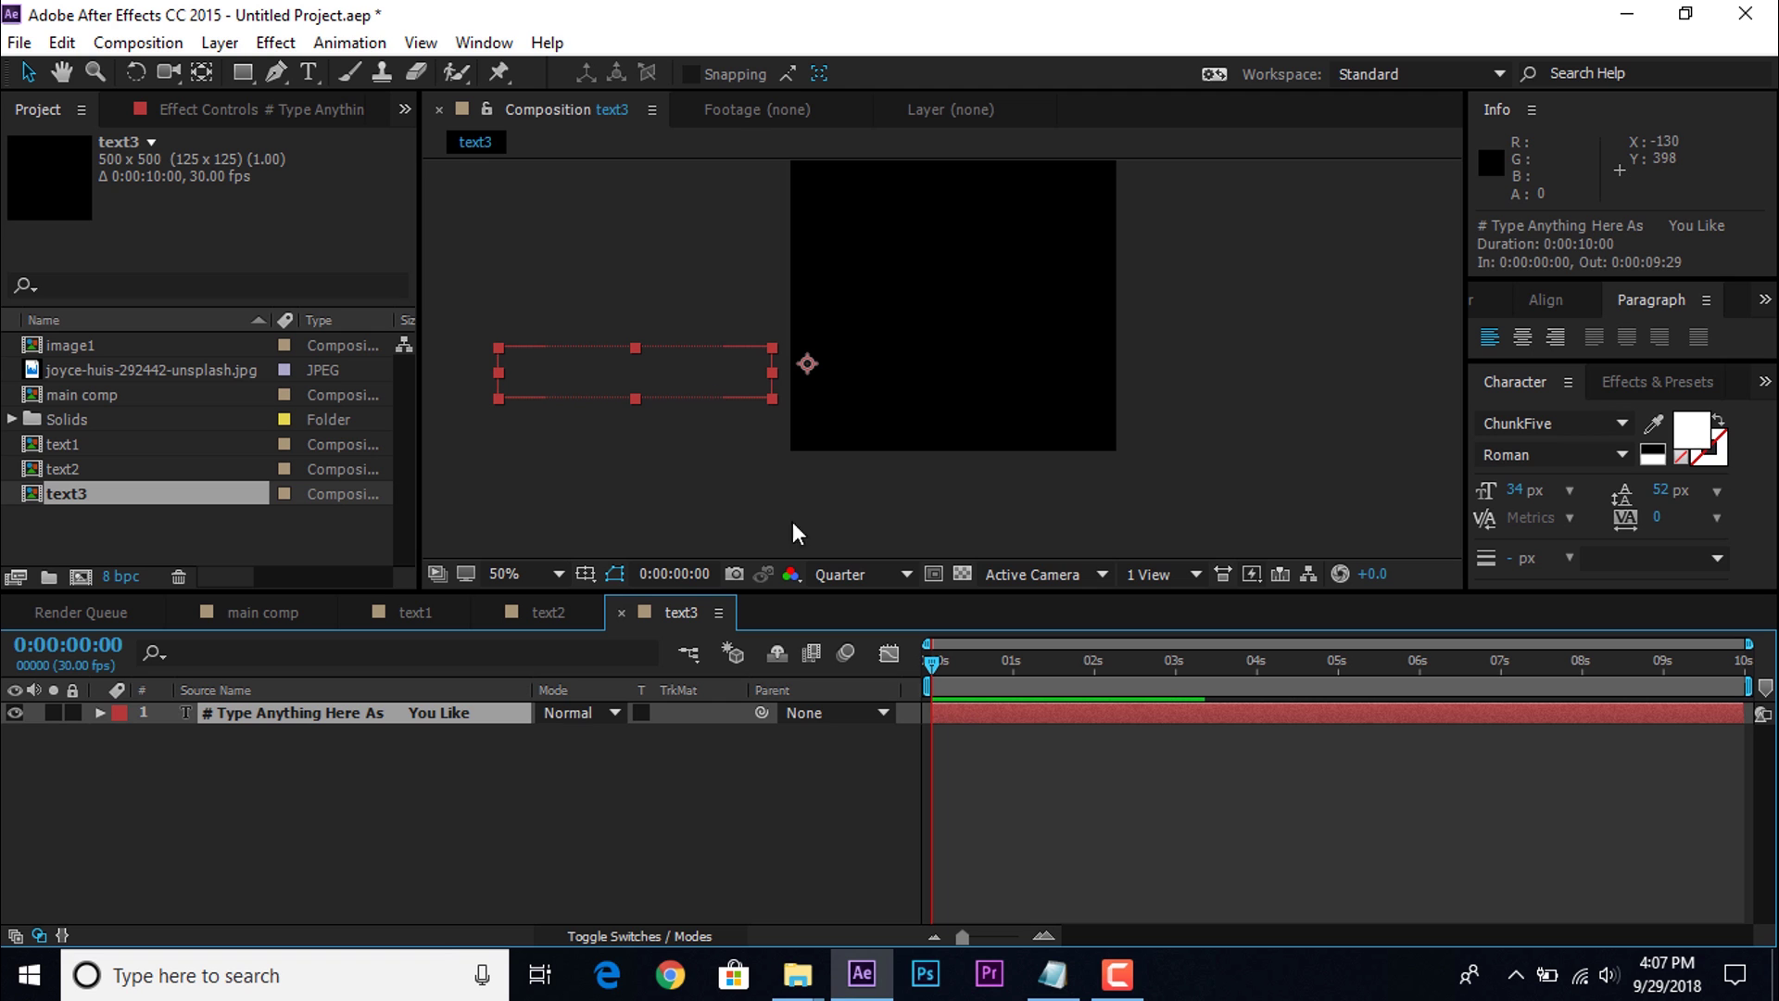
drag(950, 659, 1114, 660)
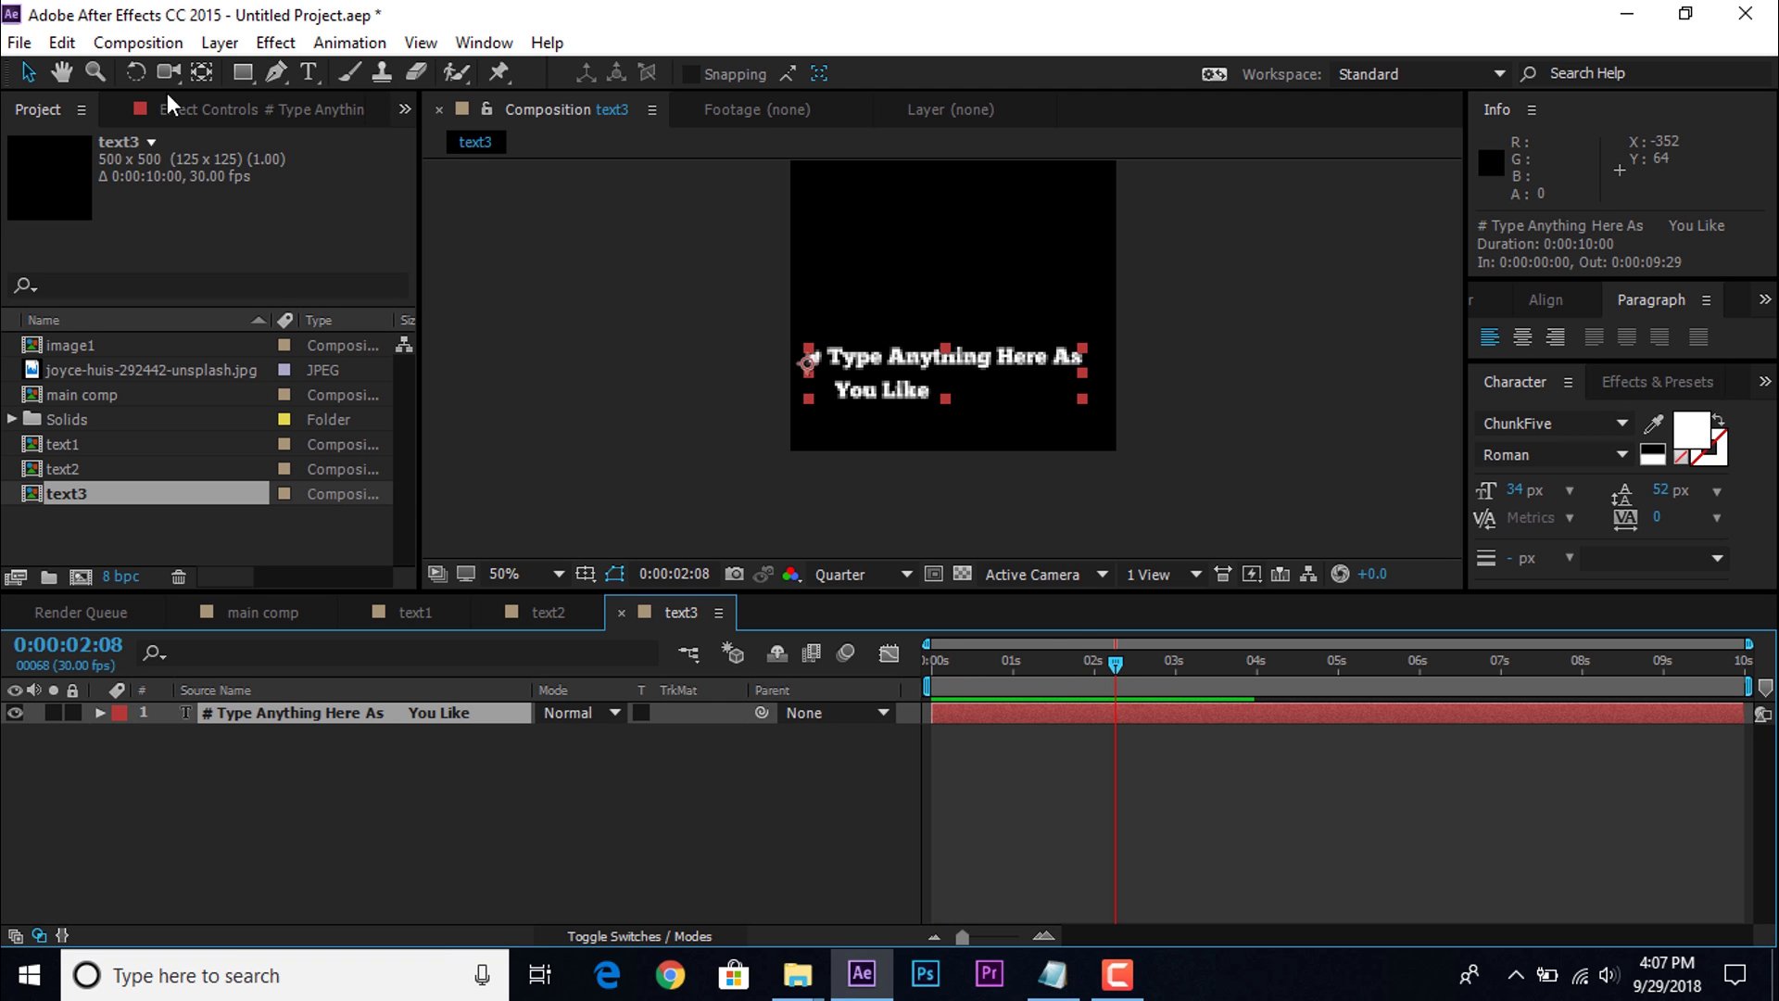
Step: Resize the text3 composition to 500 px wide and 100 px high
click(144, 43)
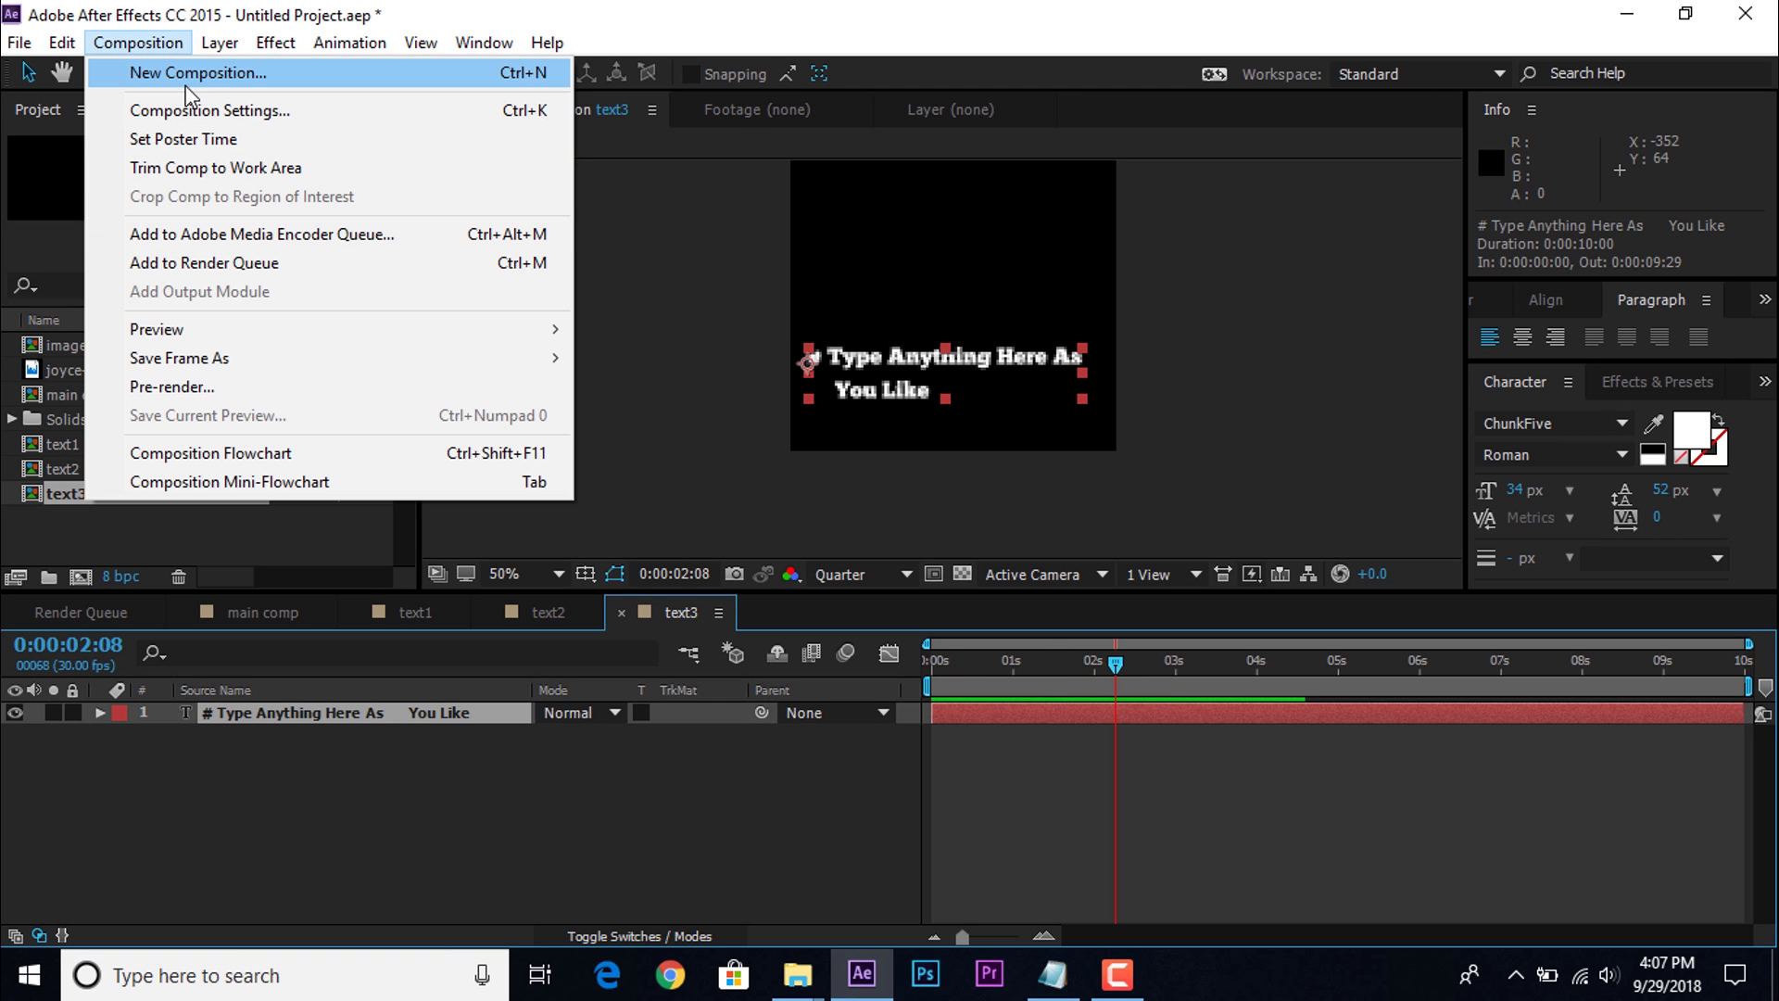
click(183, 111)
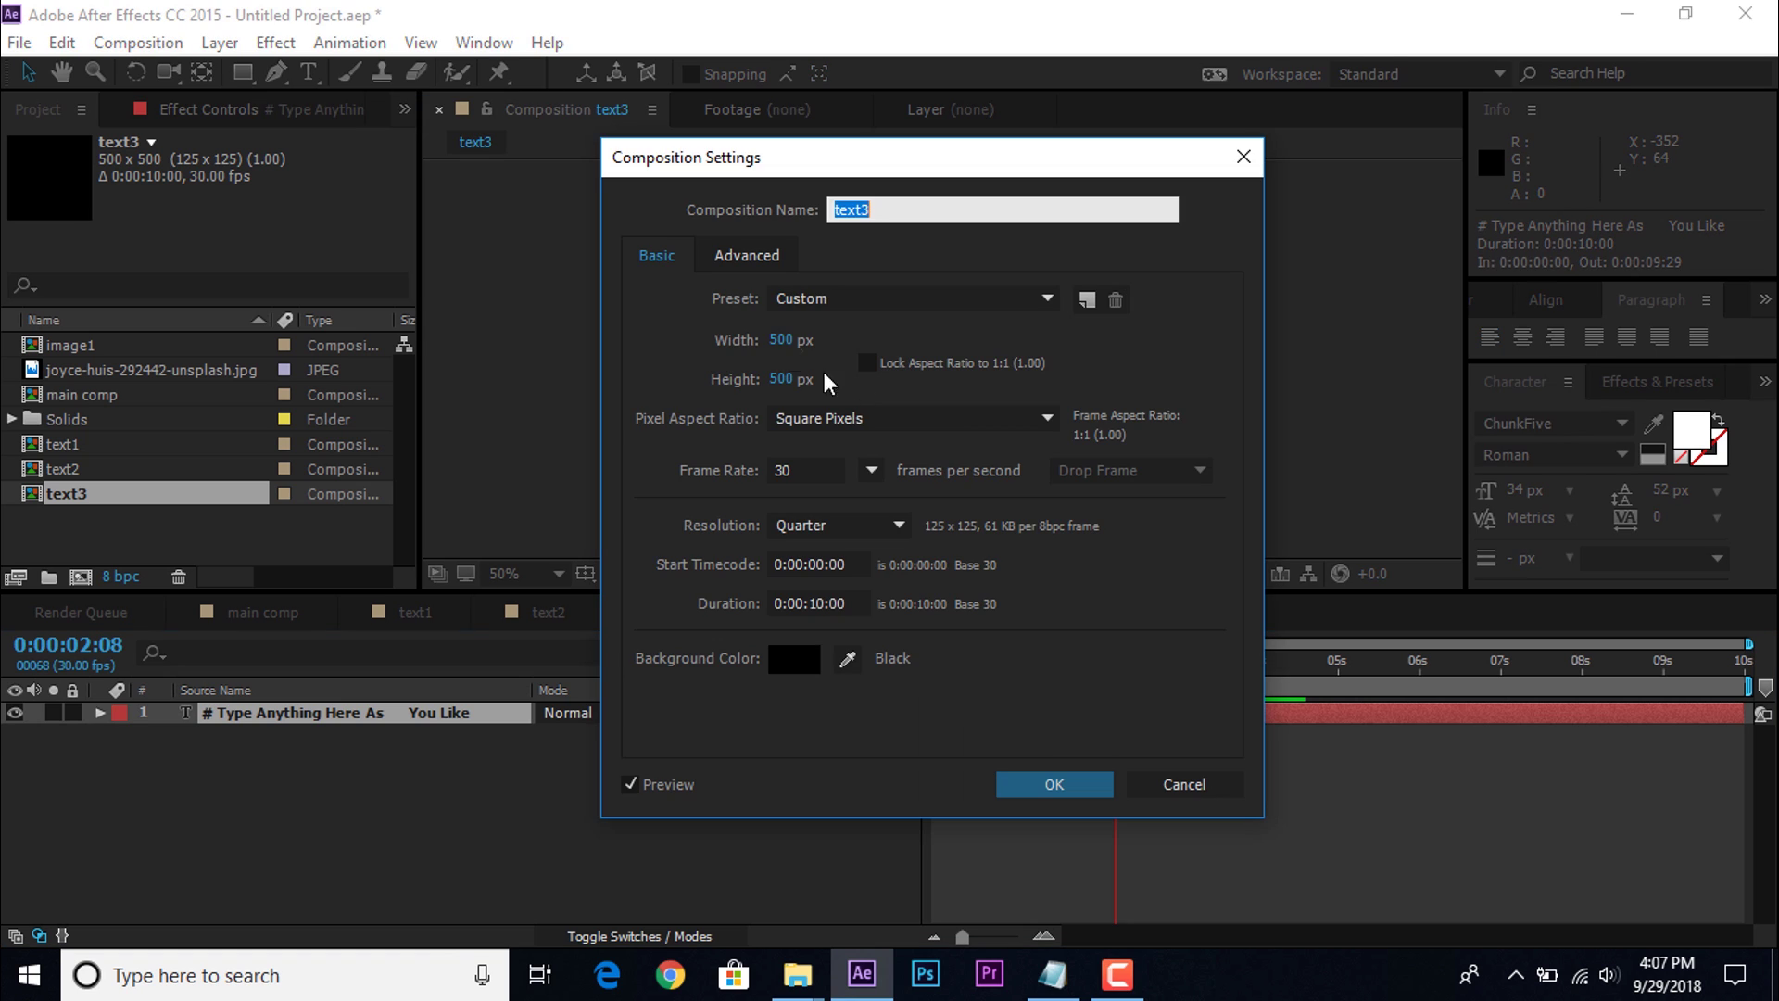
click(782, 378)
text(100)
key(Tab)
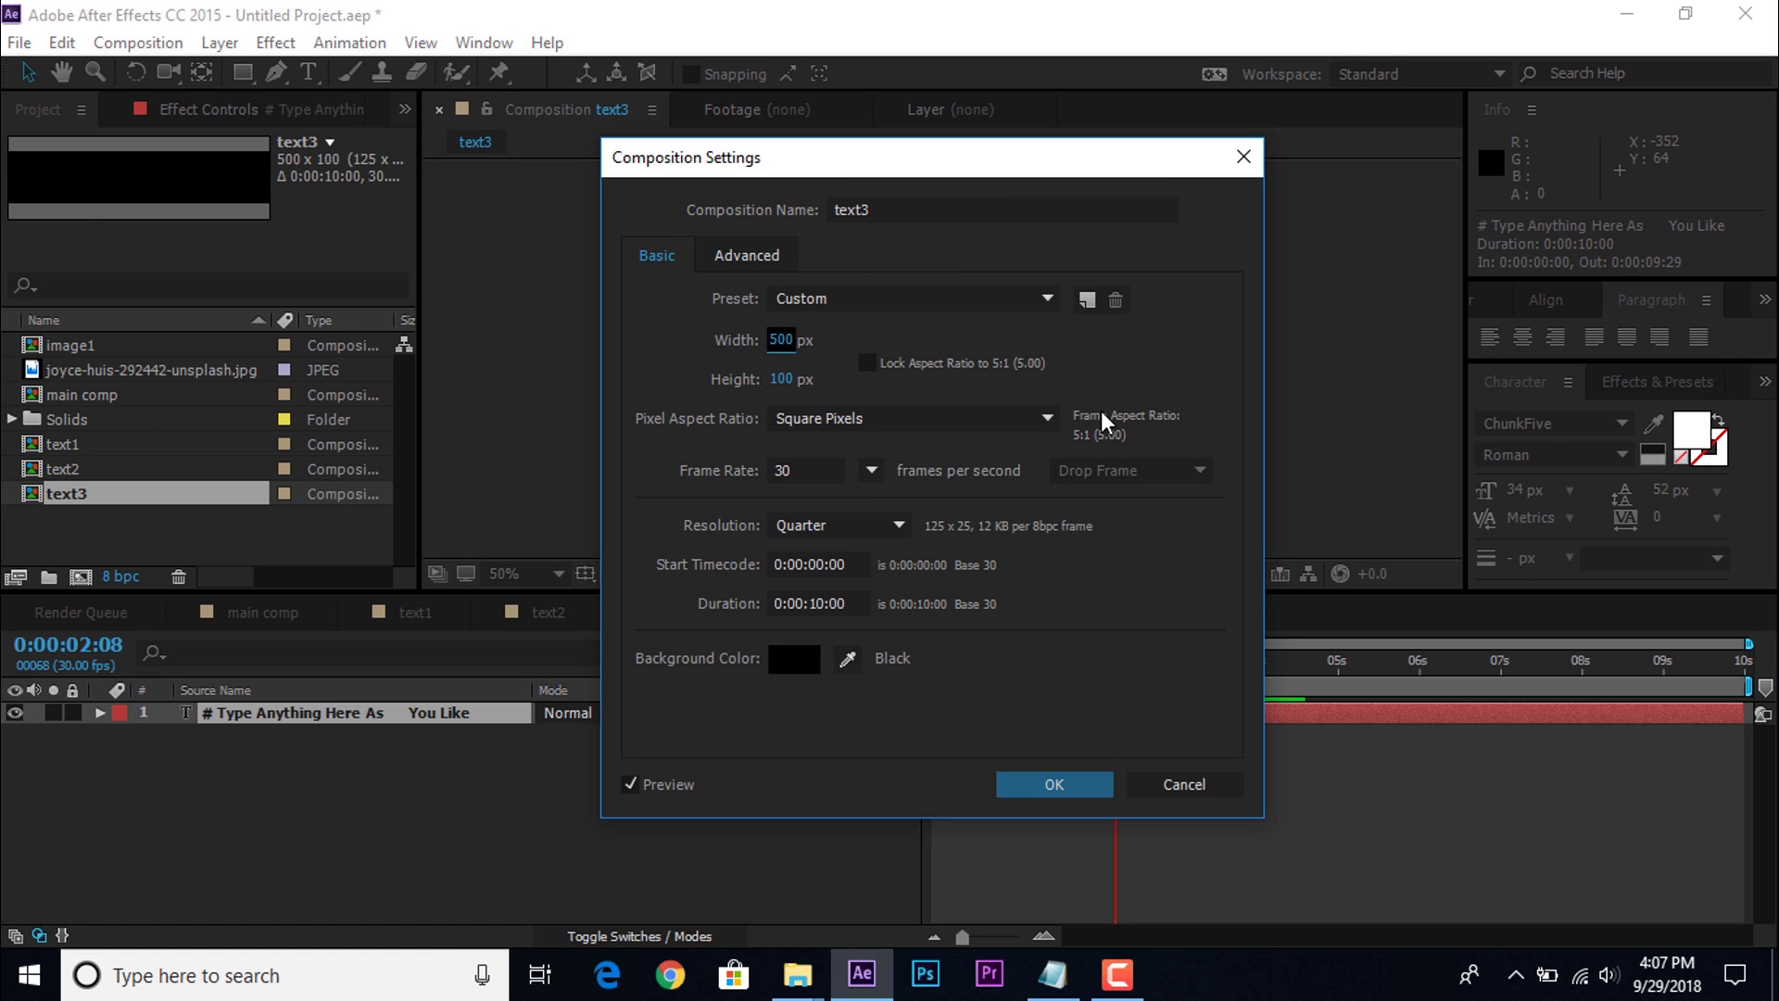
text(600)
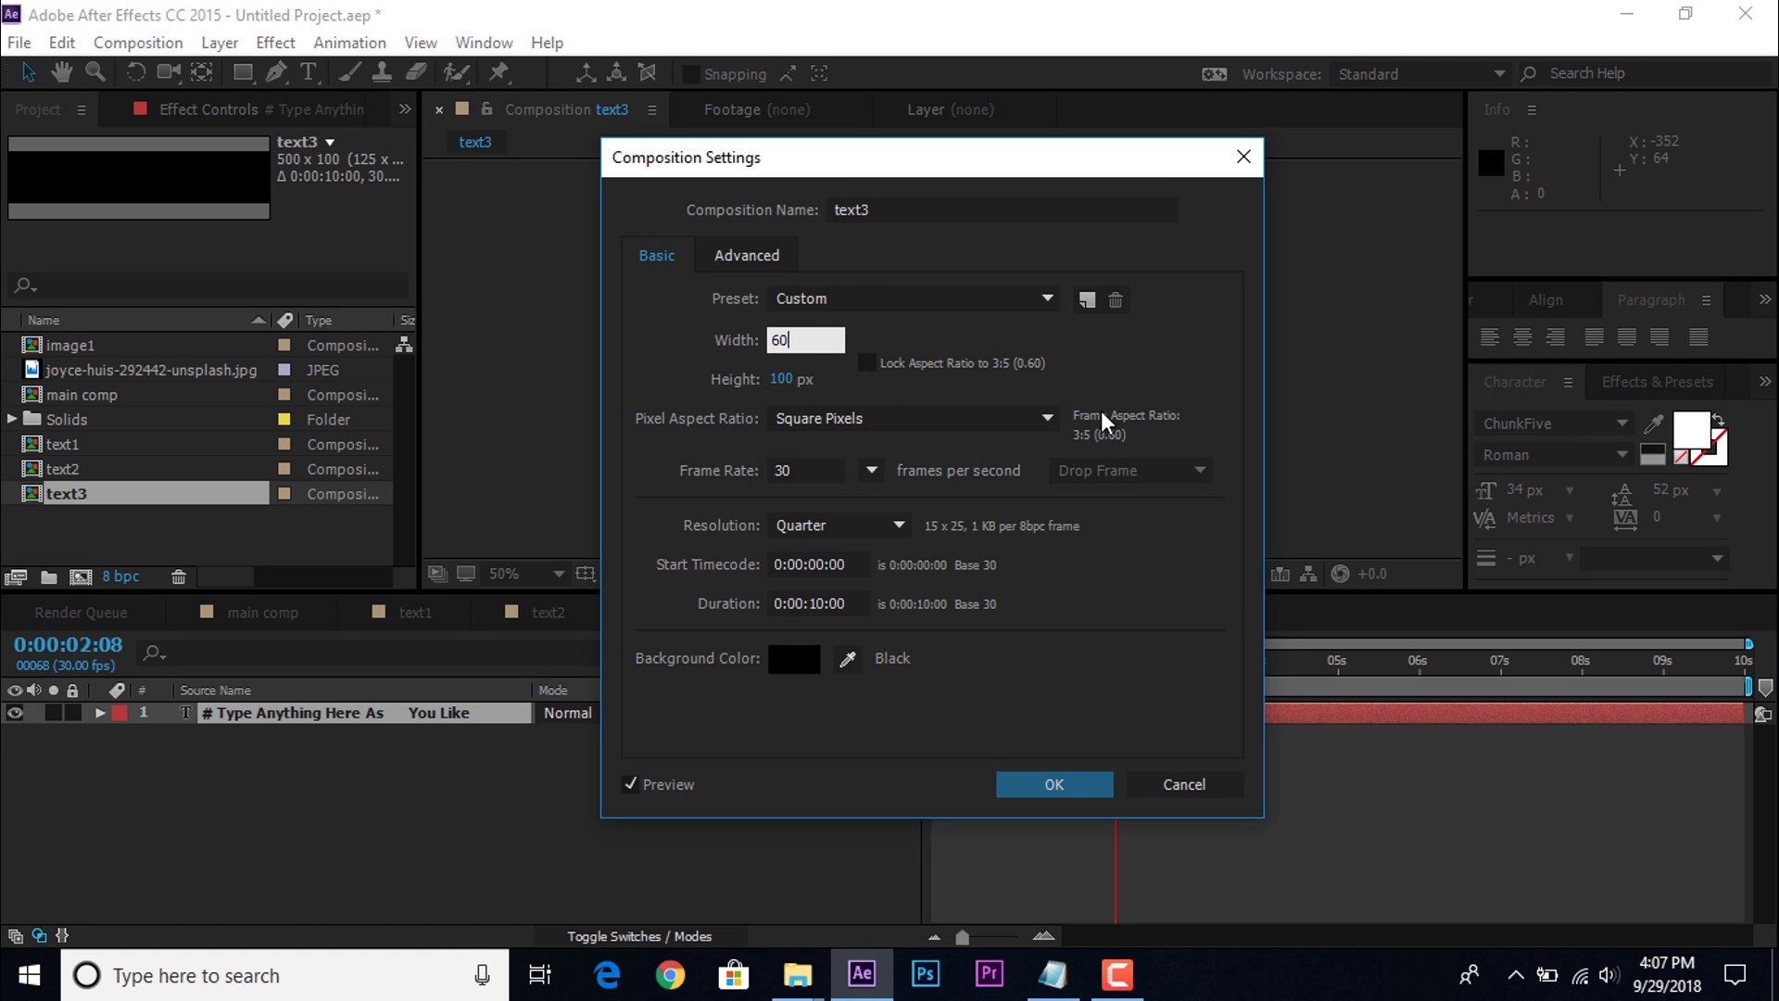
key(BackSpace)
key(BackSpace)
key(BackSpace)
text(500)
key(Return)
Step: Replace the text3 caption with "# Instagram # Stories" and place it within the frame at position 56, 56
drag(973, 456, 979, 368)
double_click(1028, 364)
text(# Instagram)
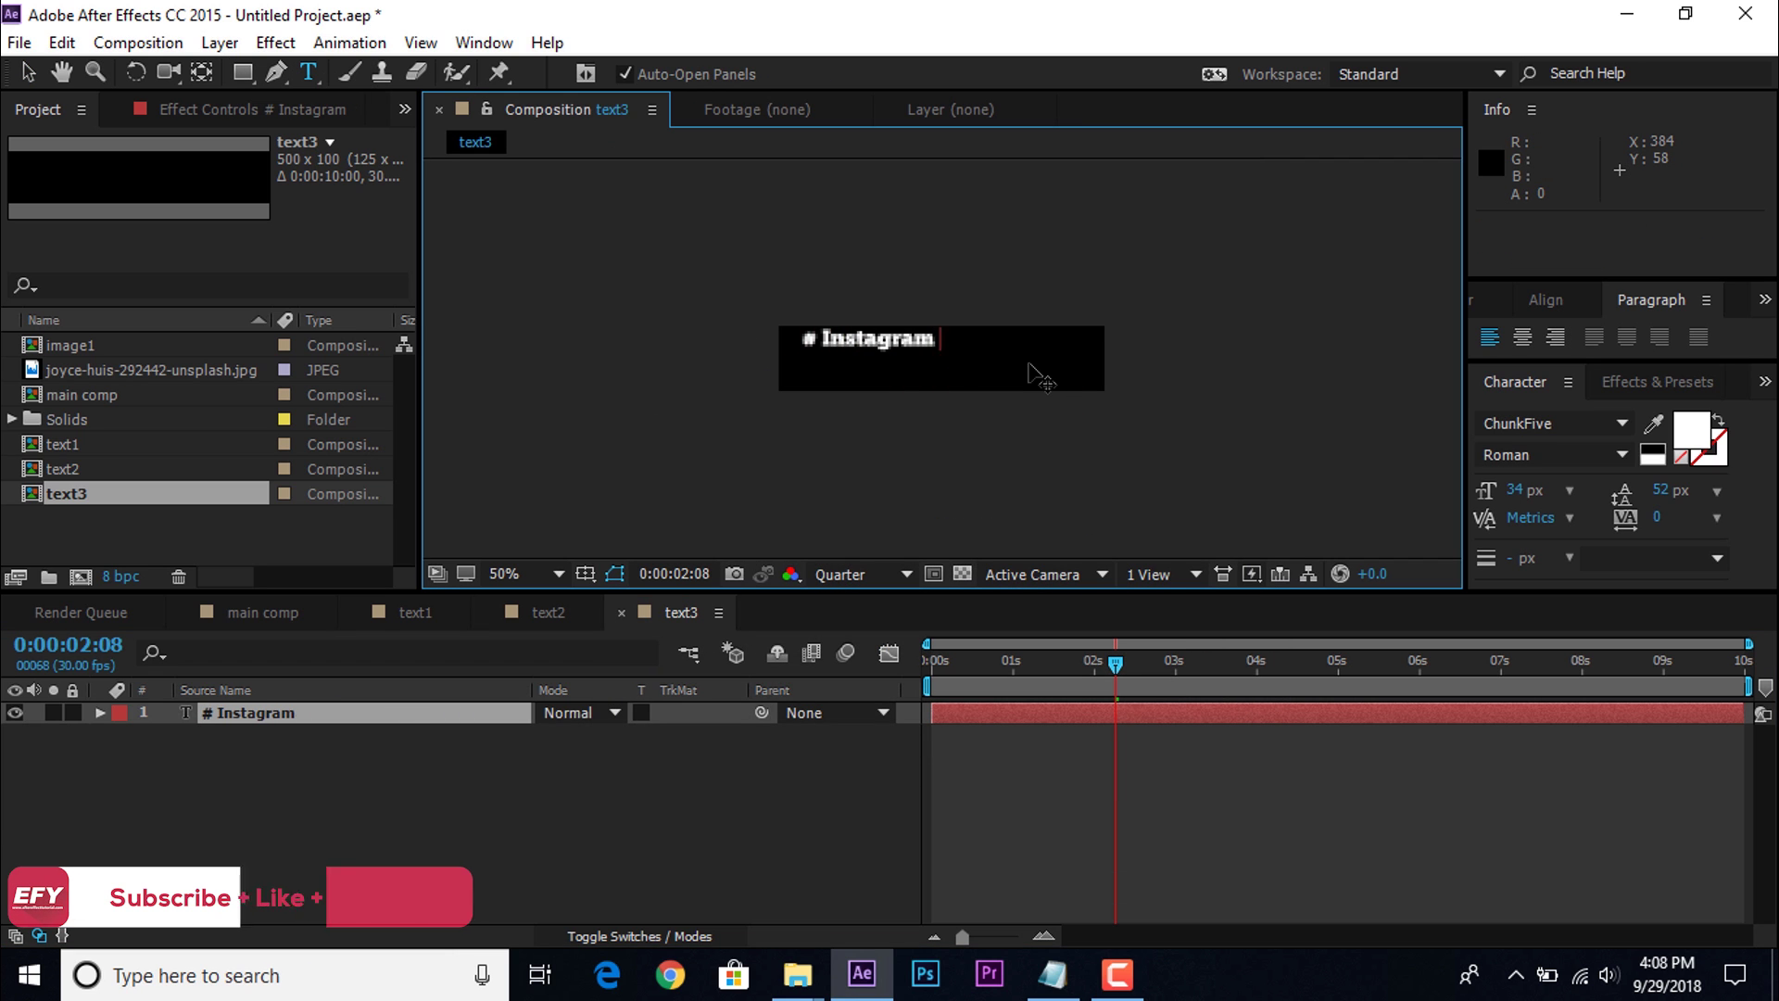
text( # Stories)
key(ctrl+Return)
drag(973, 358, 987, 374)
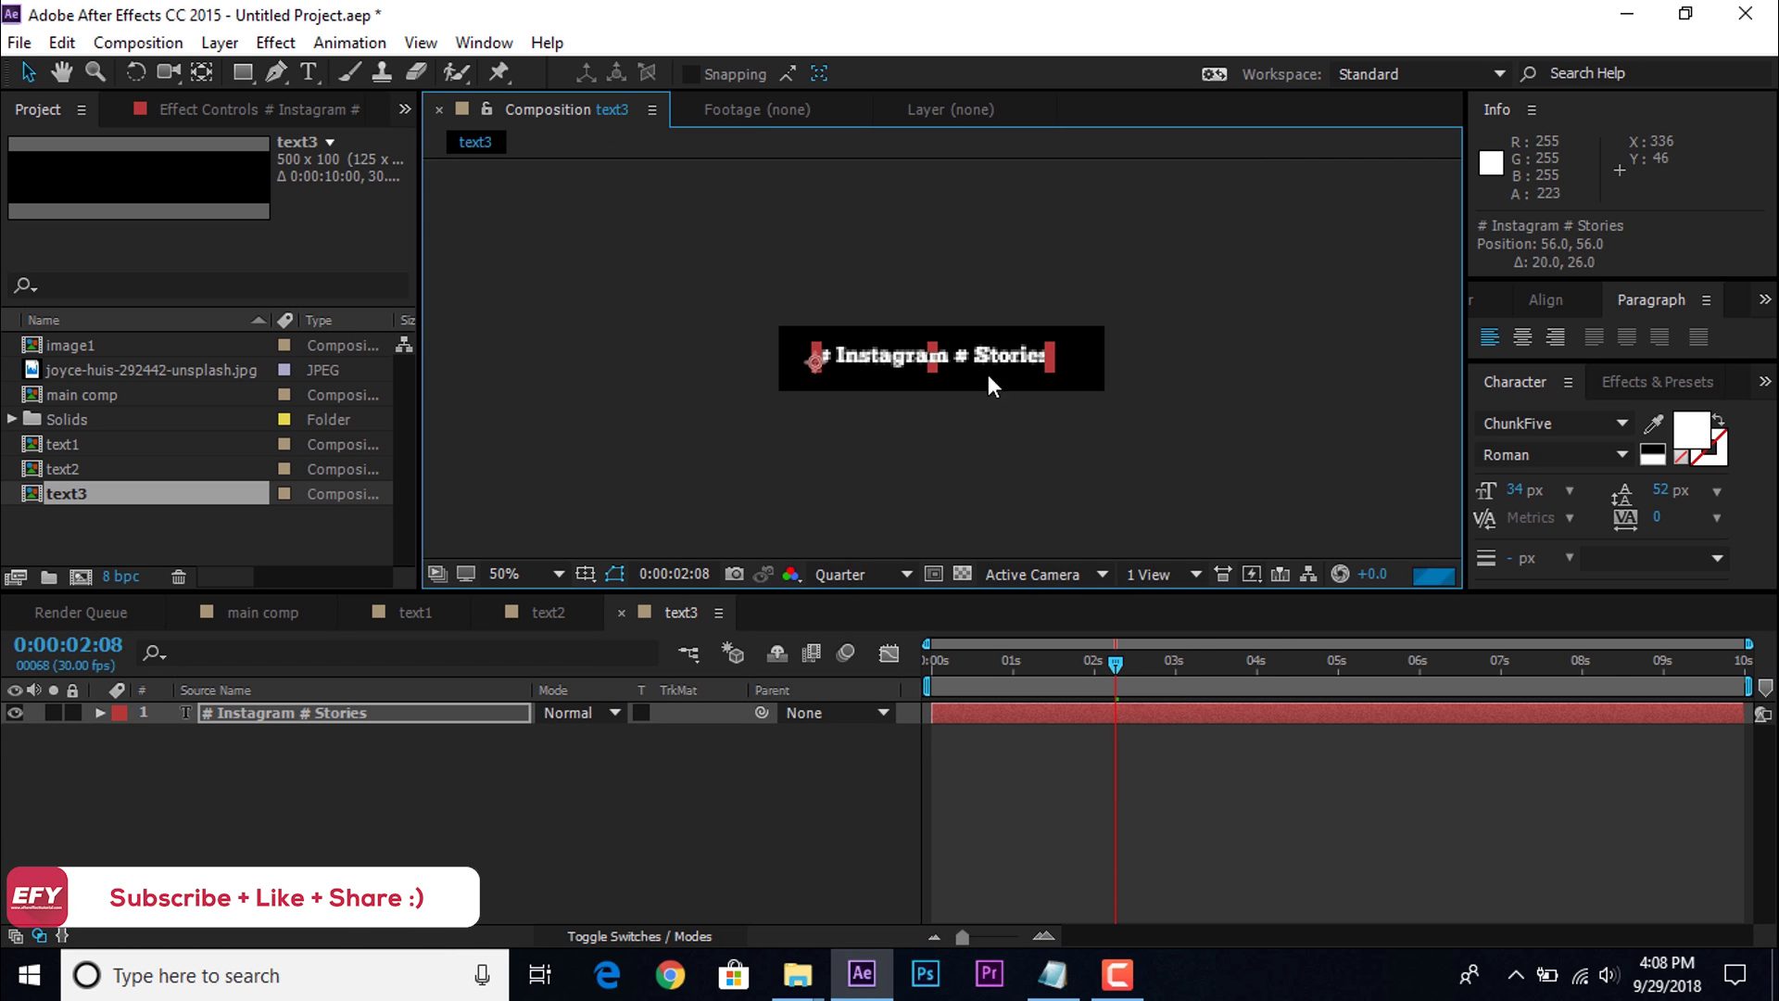
Step: Add text3 to main comp above the text2 layer and move it to the frame's upper right at position 796, 152
click(200, 615)
click(100, 735)
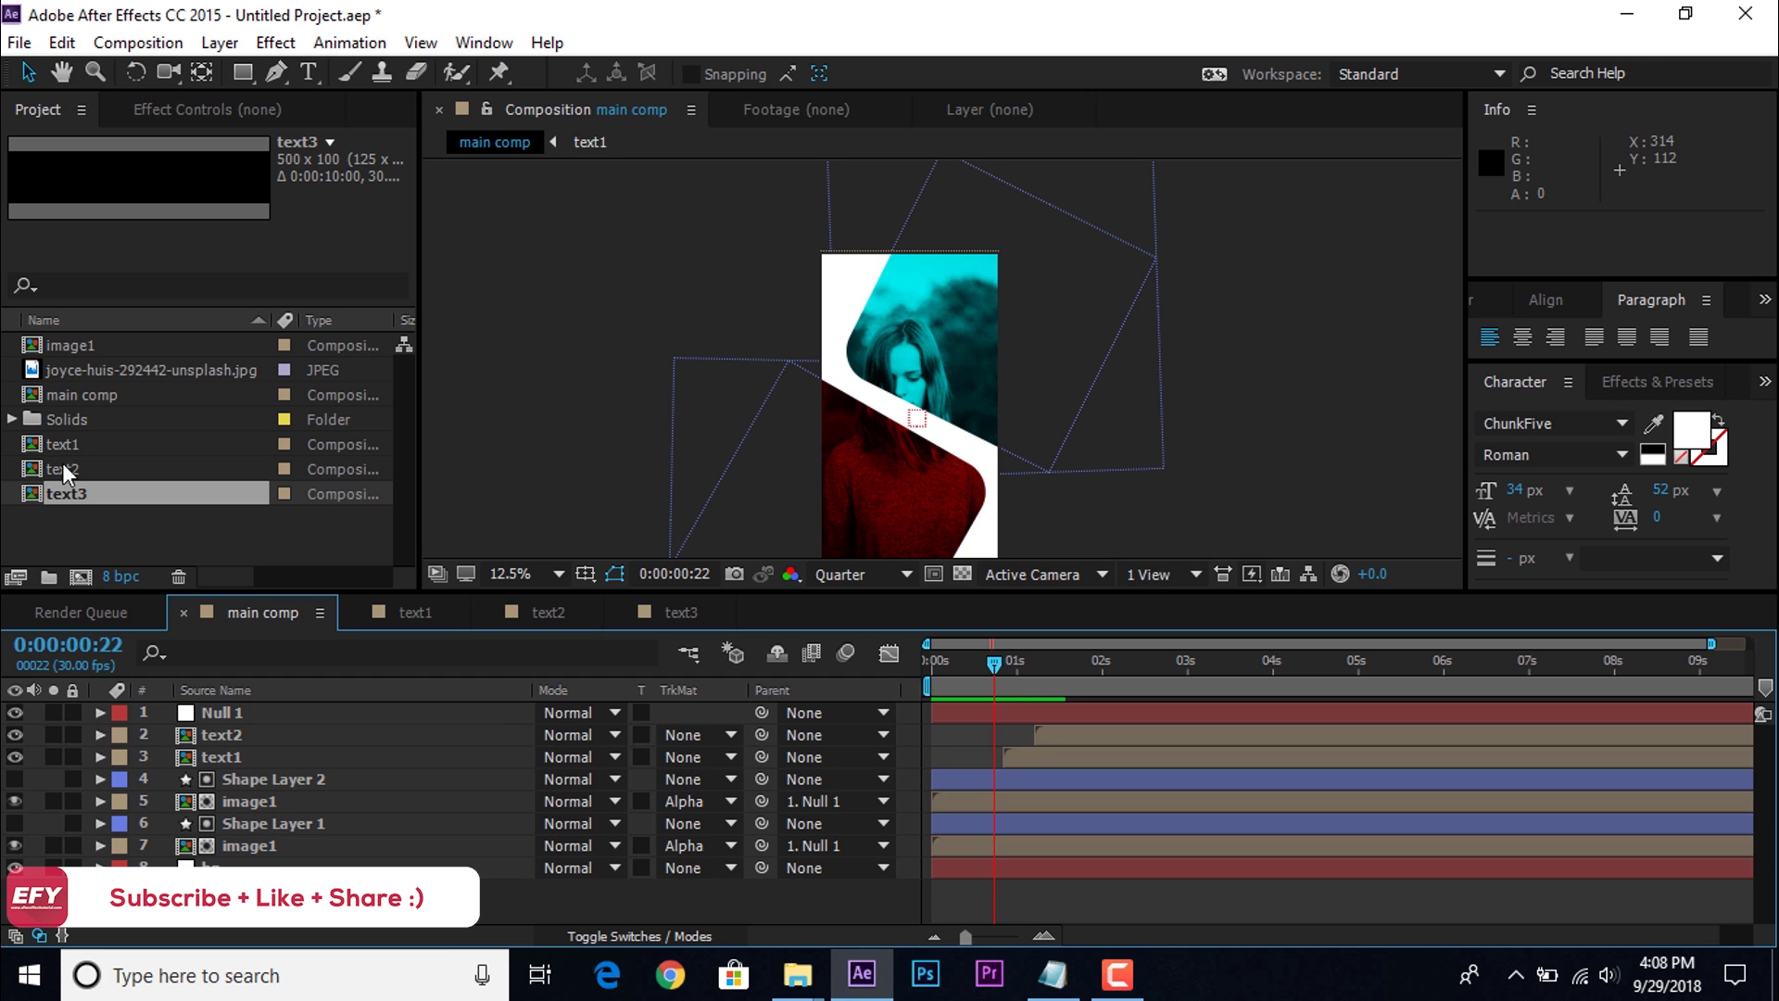
drag(32, 497, 232, 728)
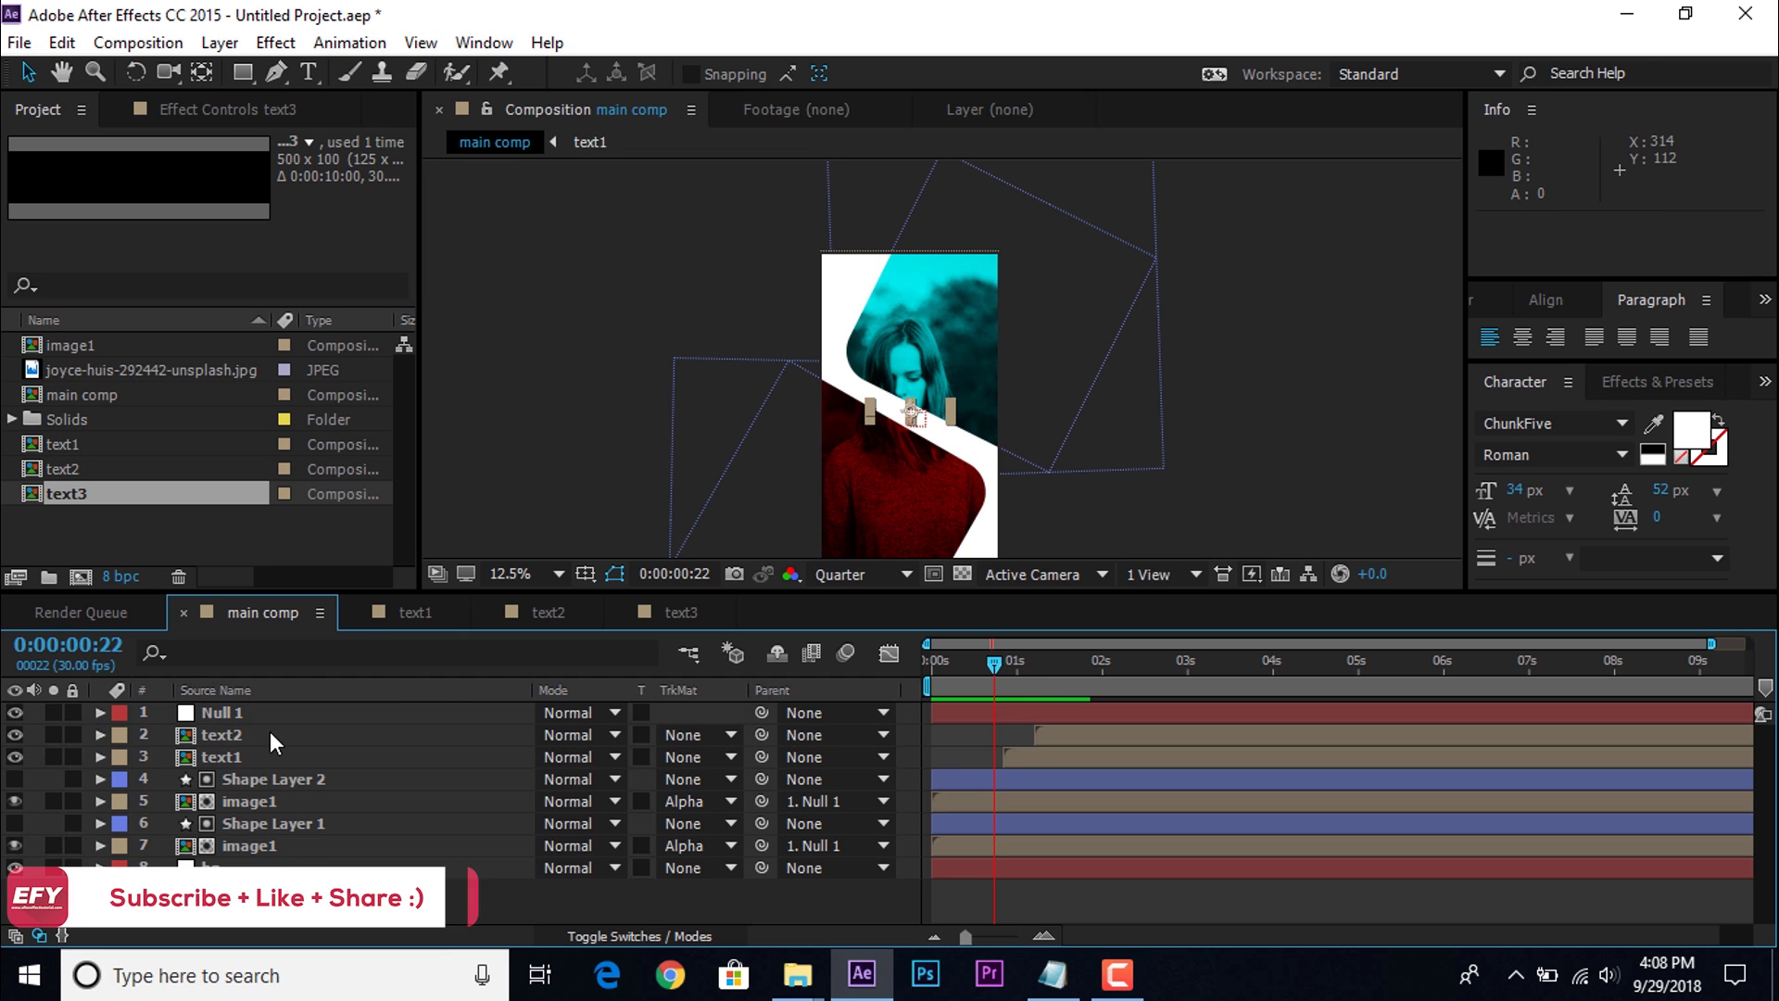
scroll(943, 361, up, 1)
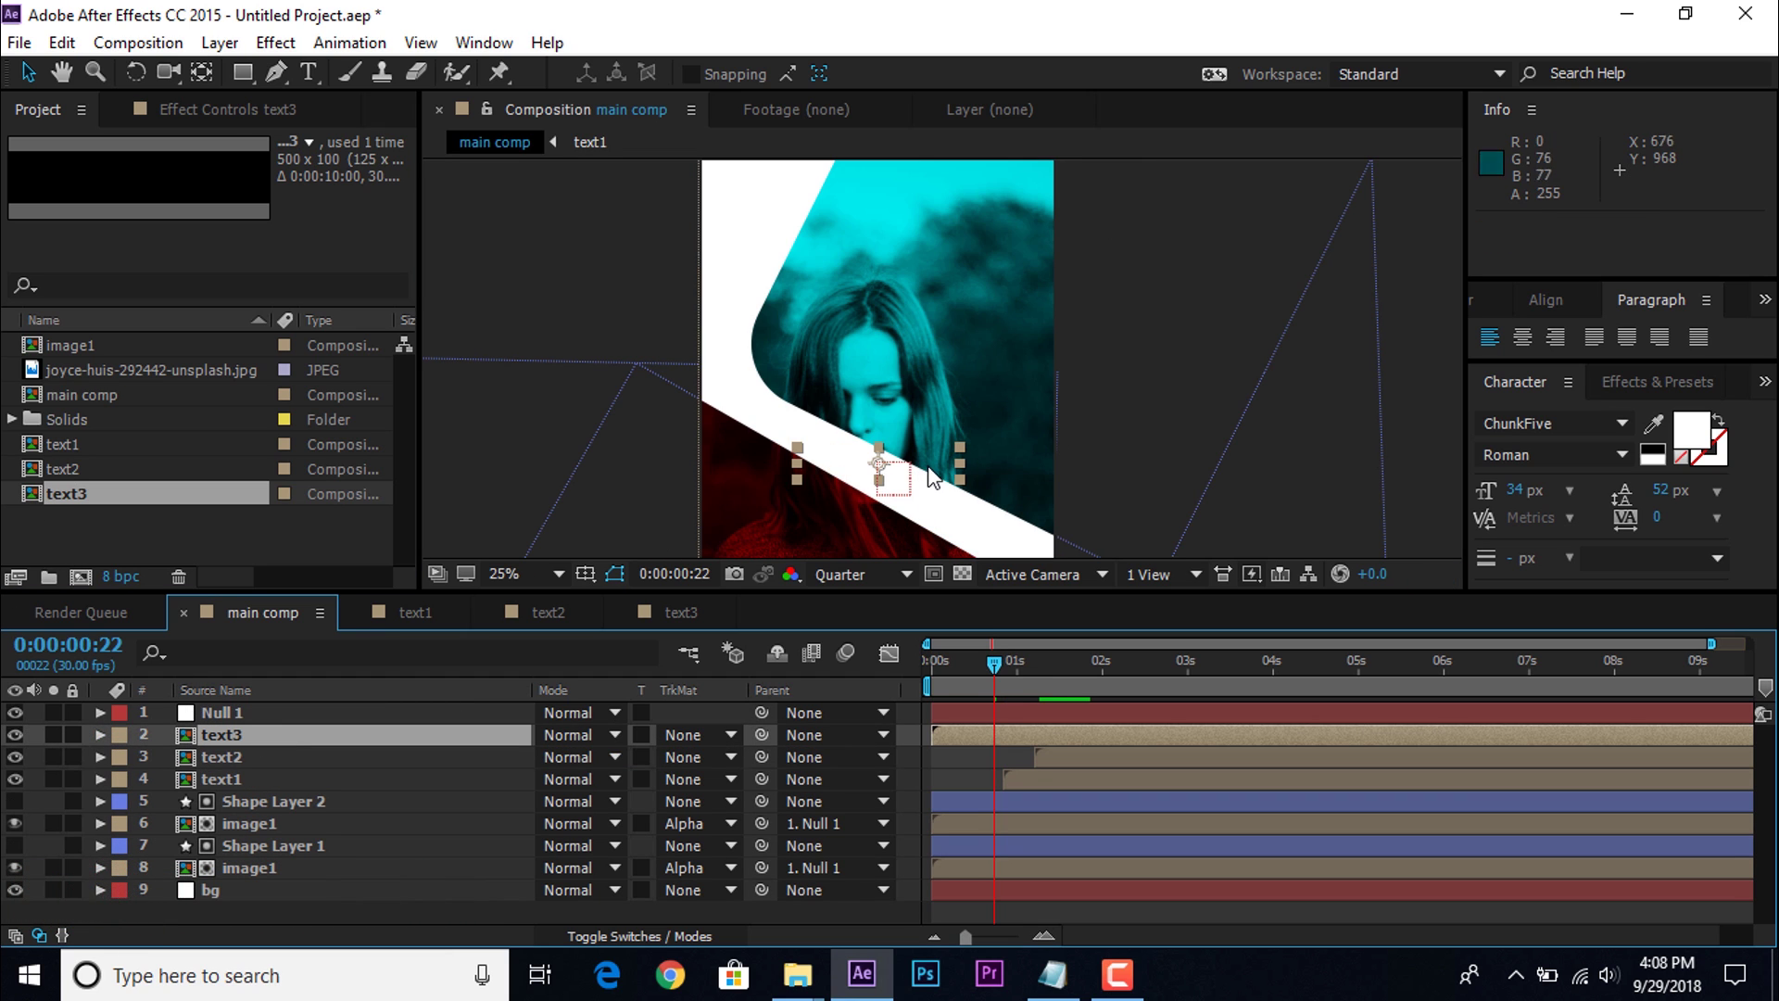
click(974, 663)
drag(937, 465, 1013, 187)
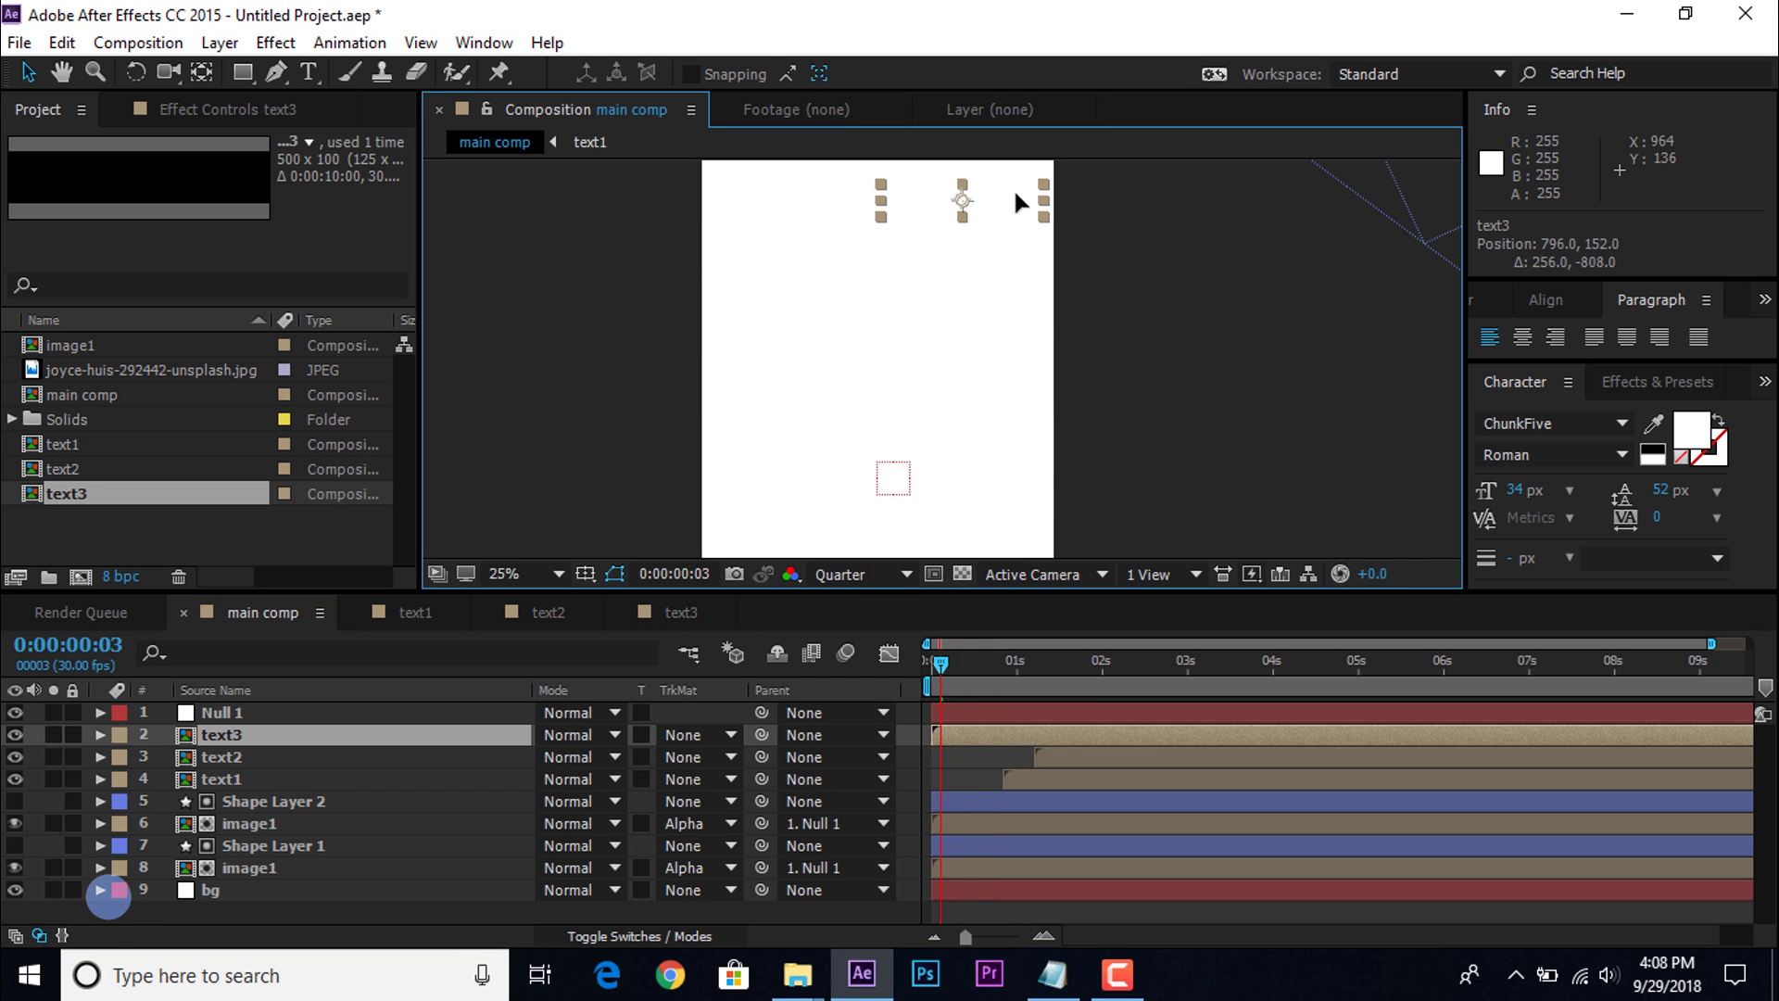
Step: Scale the text3 layer to 157% and reposition it near the photo's top edge at 742, 100
click(1085, 664)
key(s)
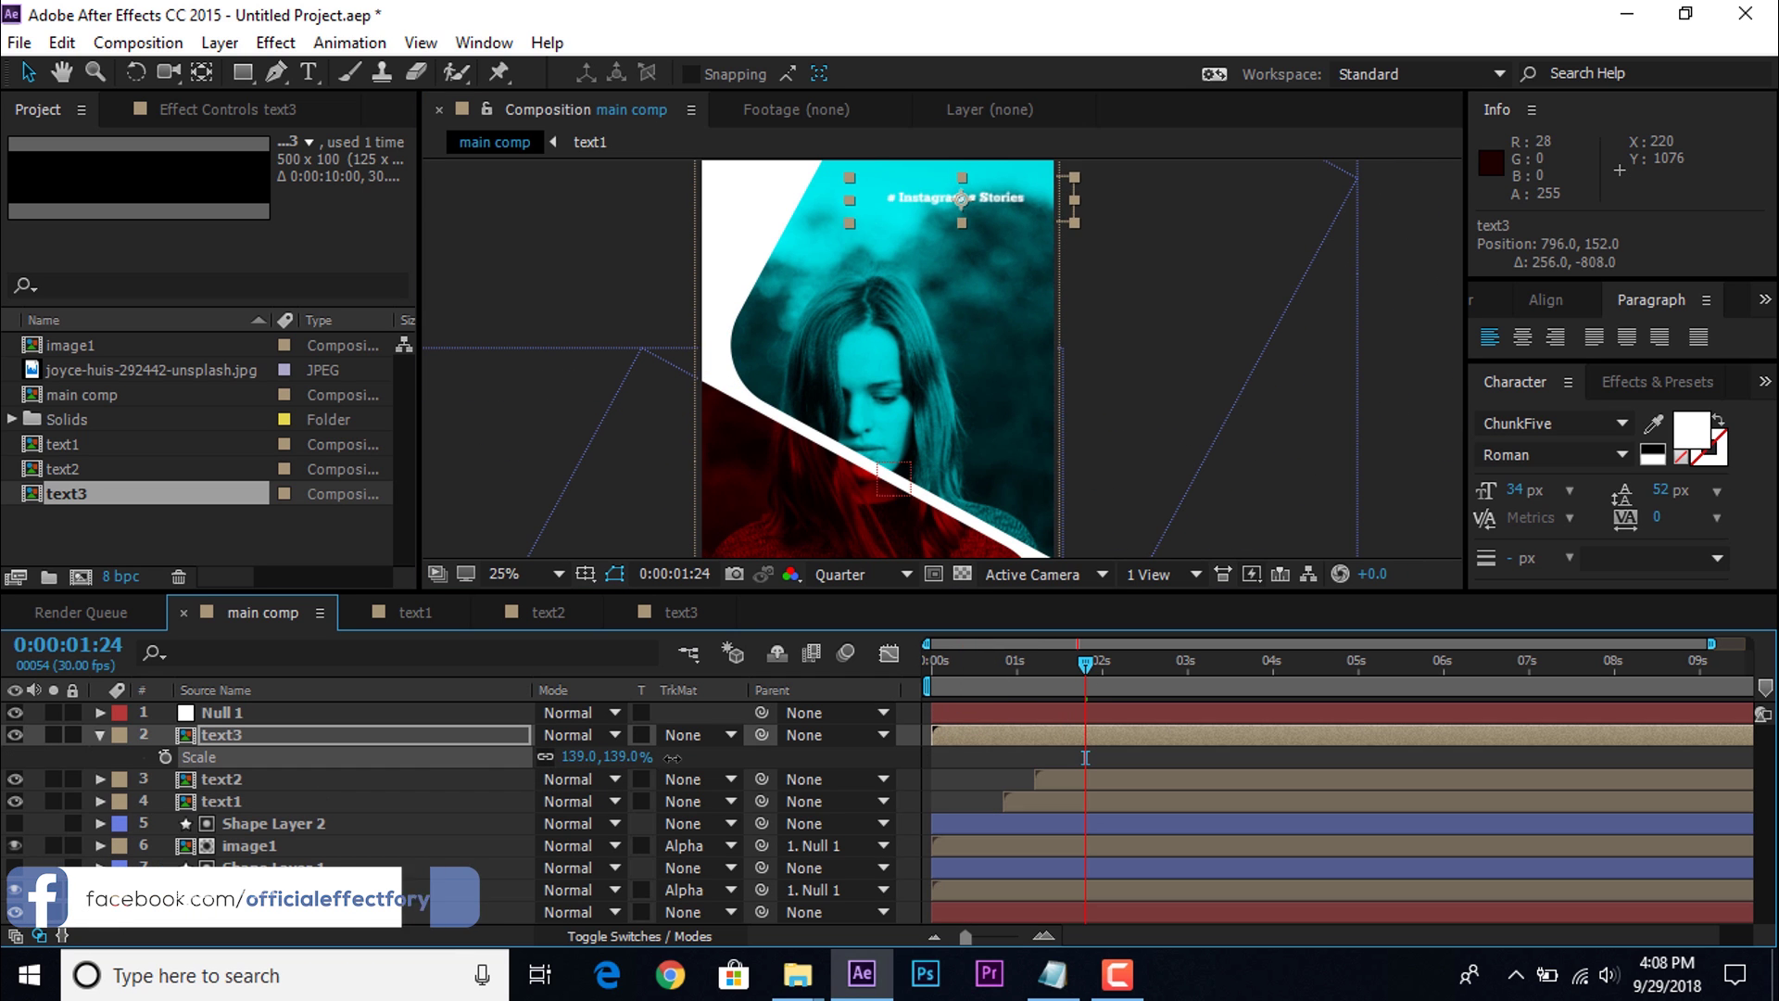
key(h)
drag(1138, 329, 1160, 380)
scroll(1016, 291, up, 1)
drag(623, 757, 638, 757)
key(space)
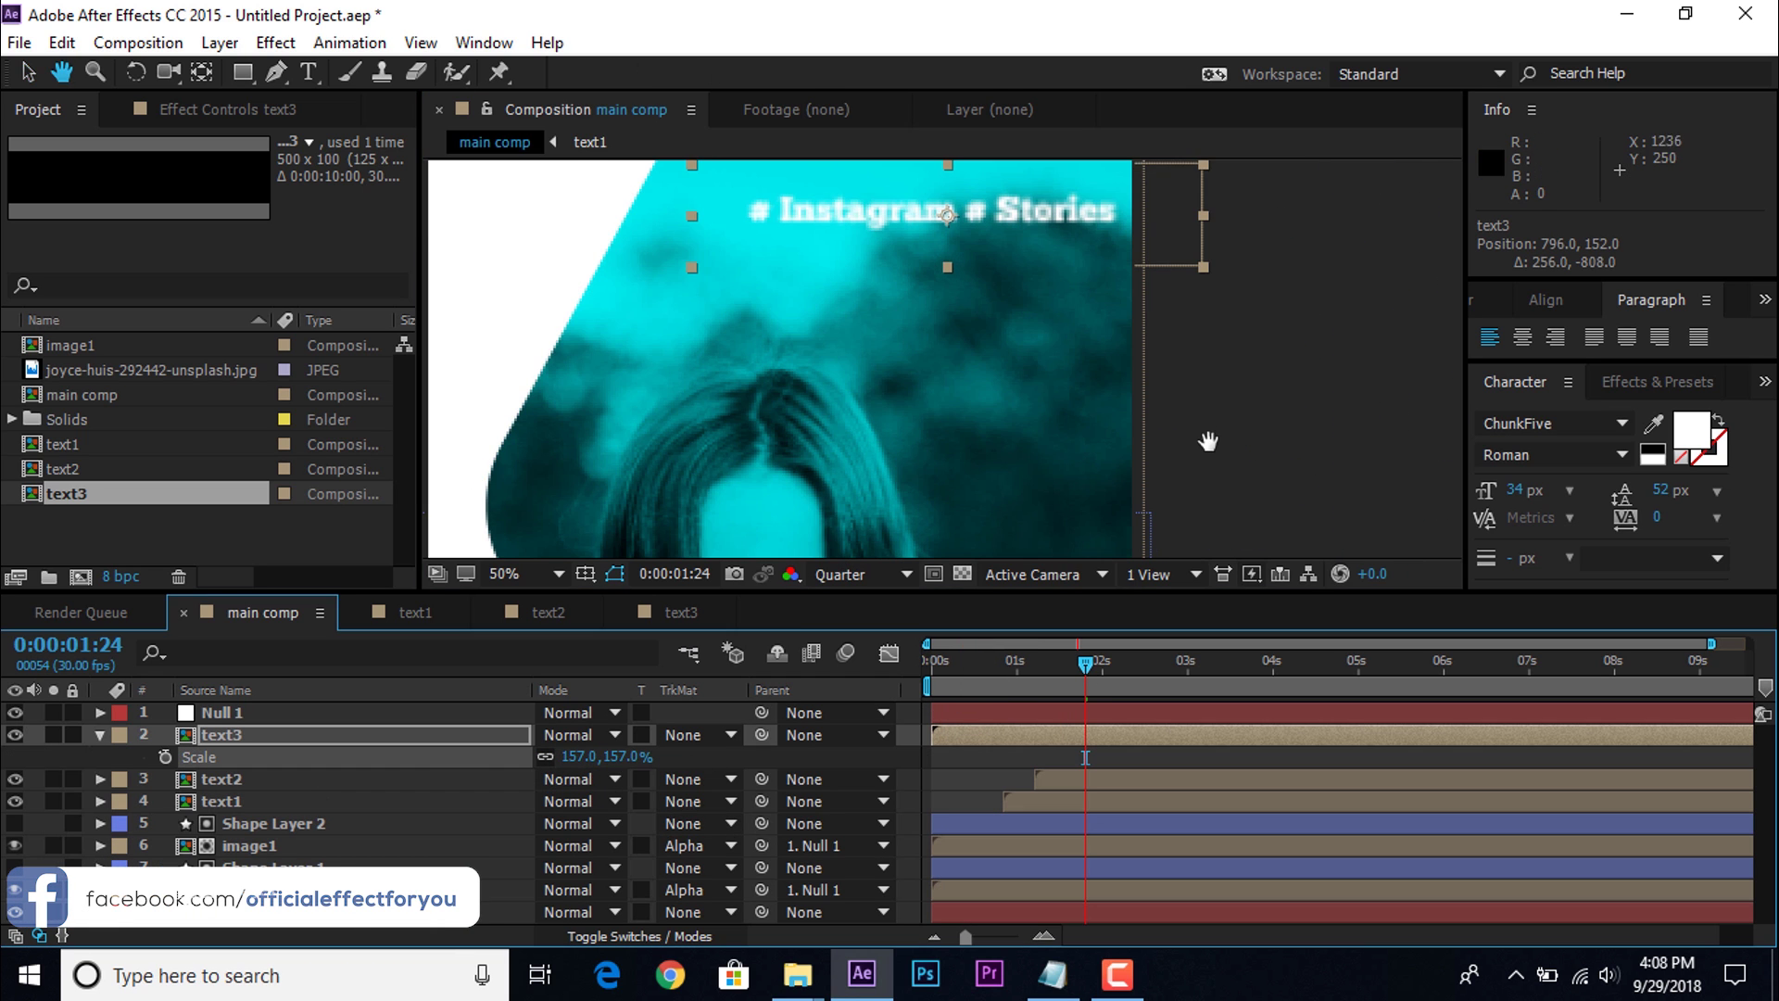
drag(1207, 441, 1190, 567)
drag(971, 314, 960, 297)
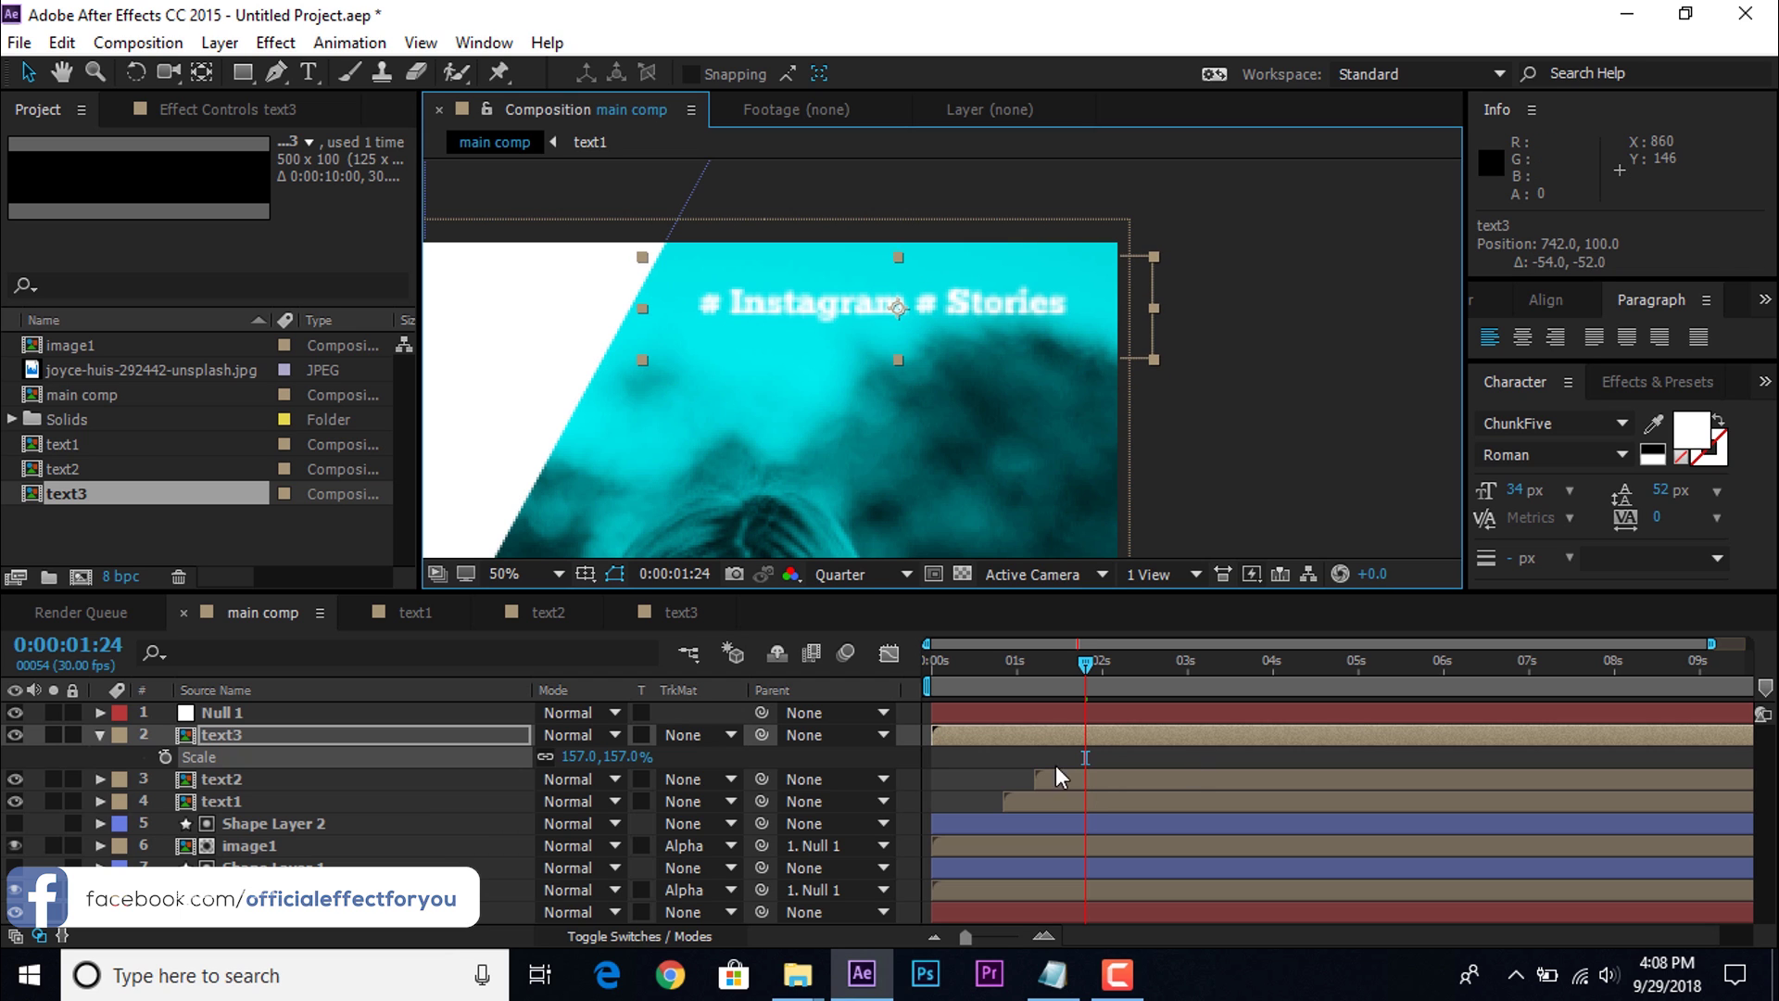
Step: Shift the text3 layer in time so it starts at about 0:00:01:02, between the text1 and text2 starts
drag(988, 730, 1078, 733)
scroll(977, 364, down, 4)
click(930, 369)
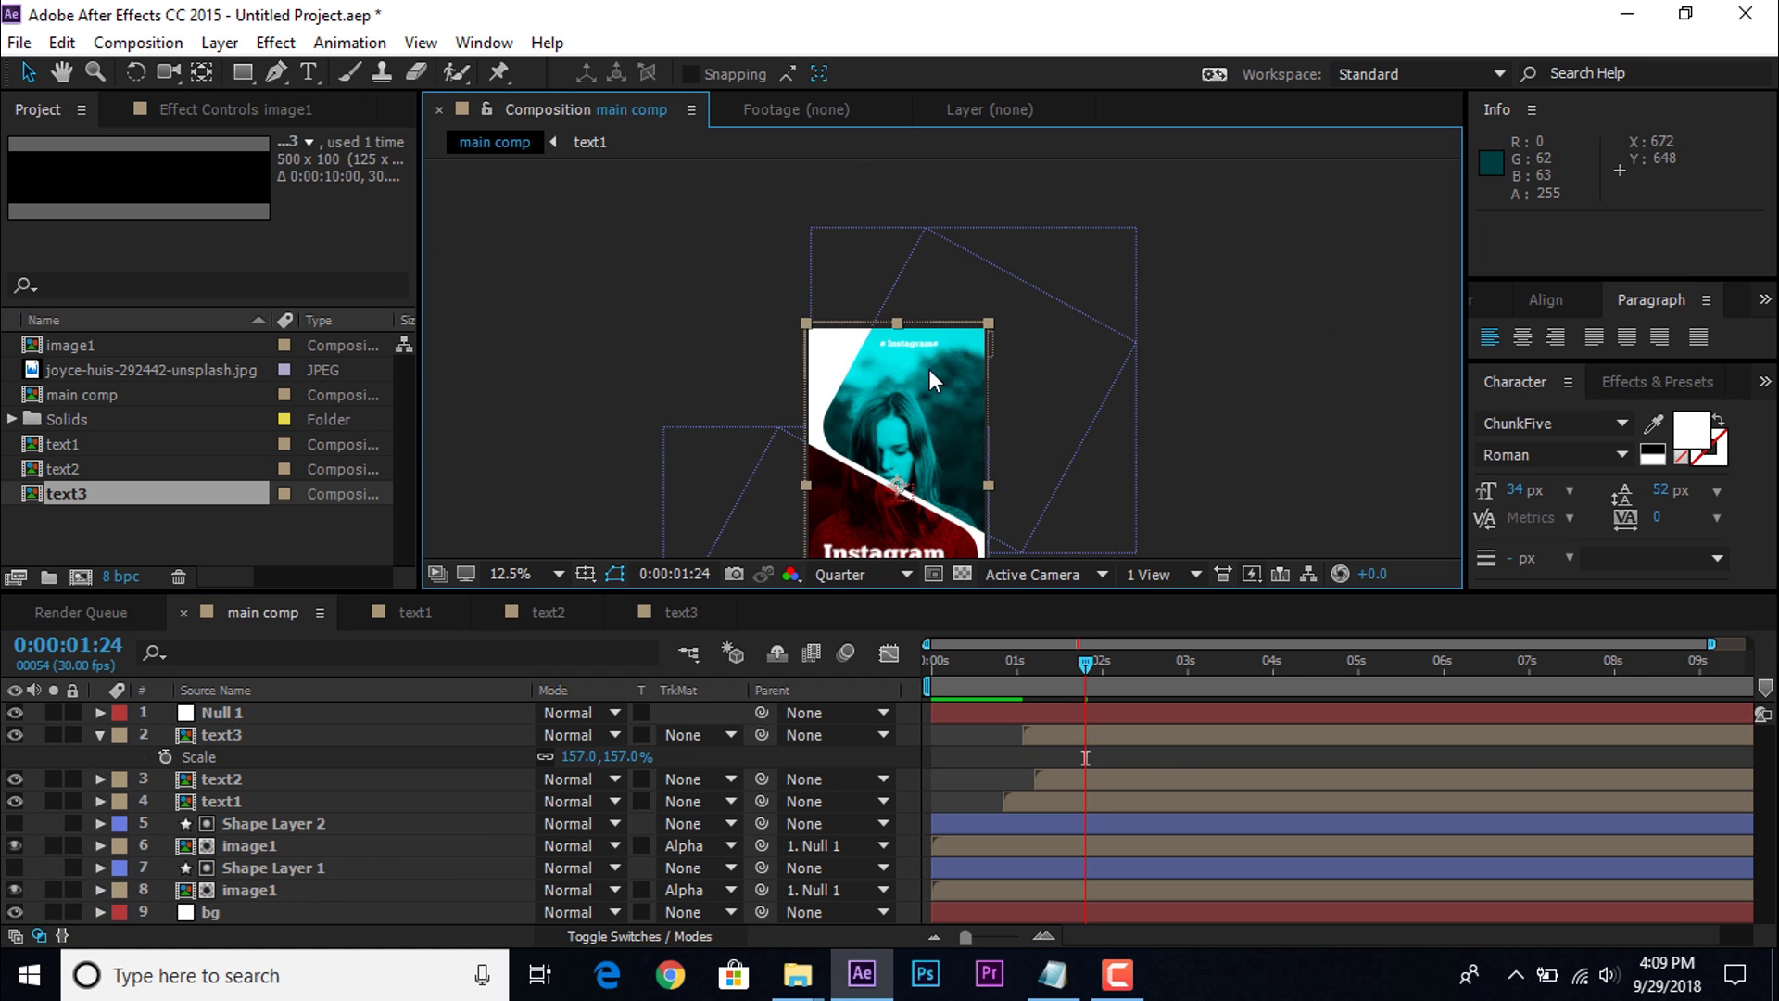
Step: Preview main comp from the beginning to check the timing of all three texts, collapsing the text3 layer's properties
key(space)
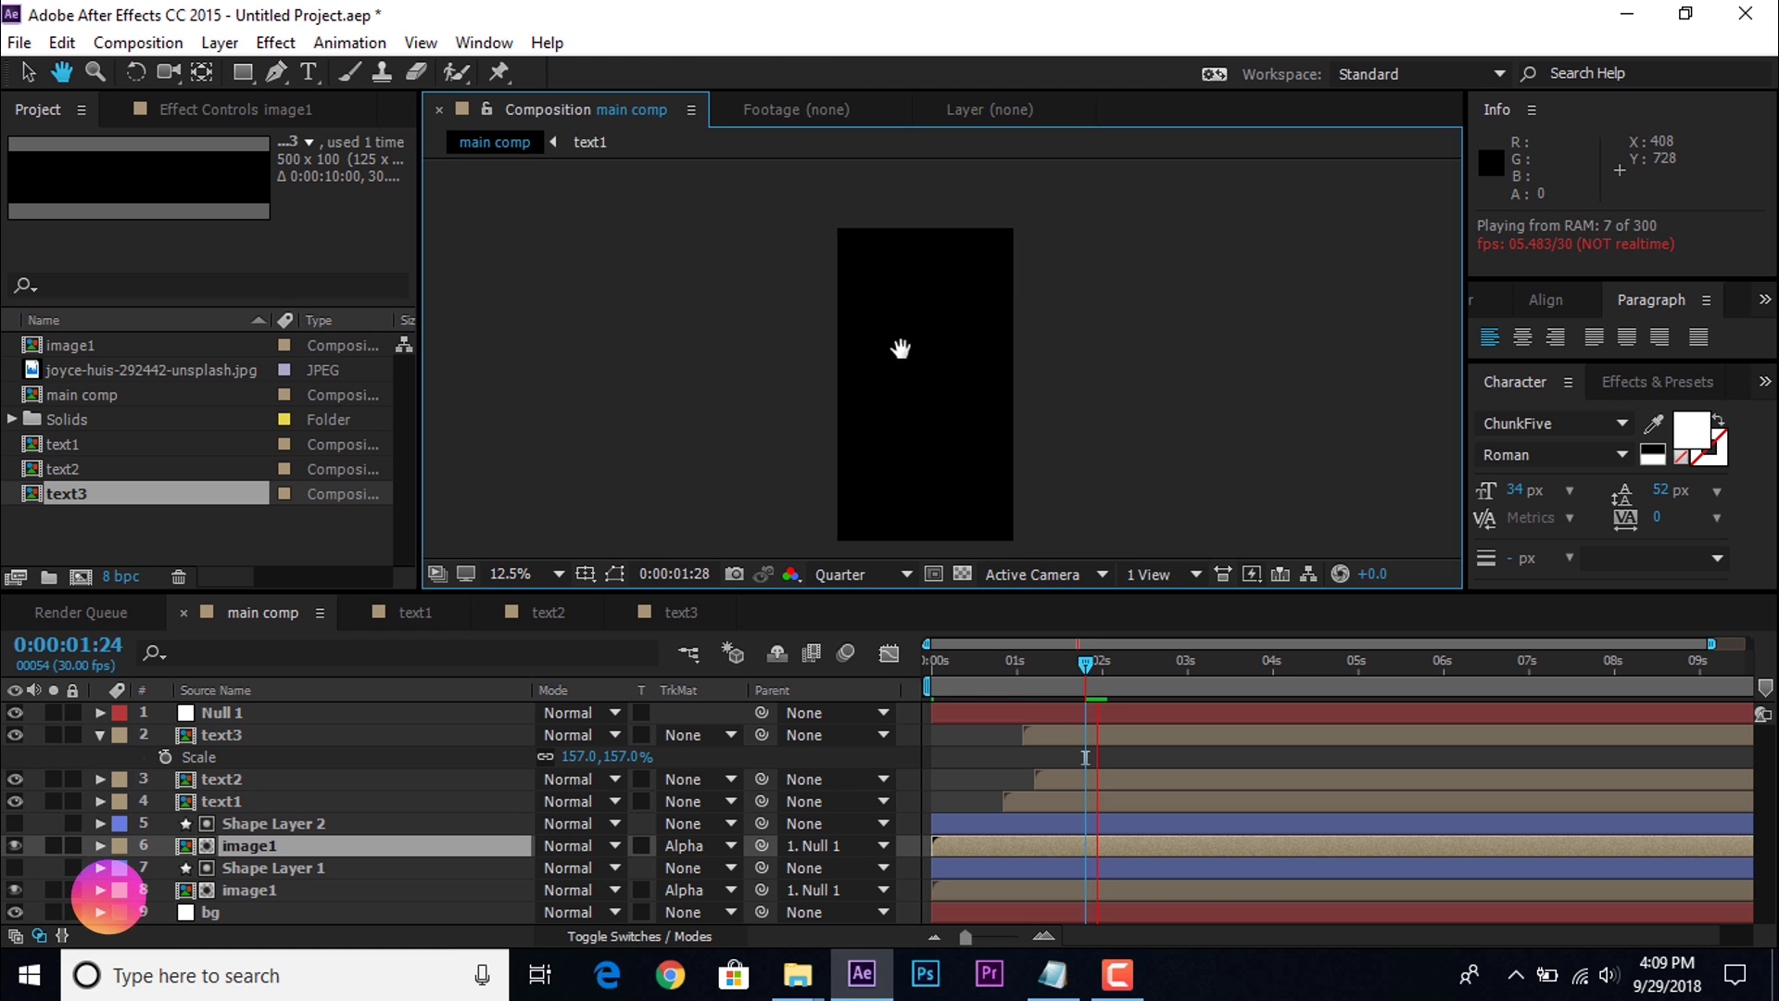
drag(970, 666, 895, 675)
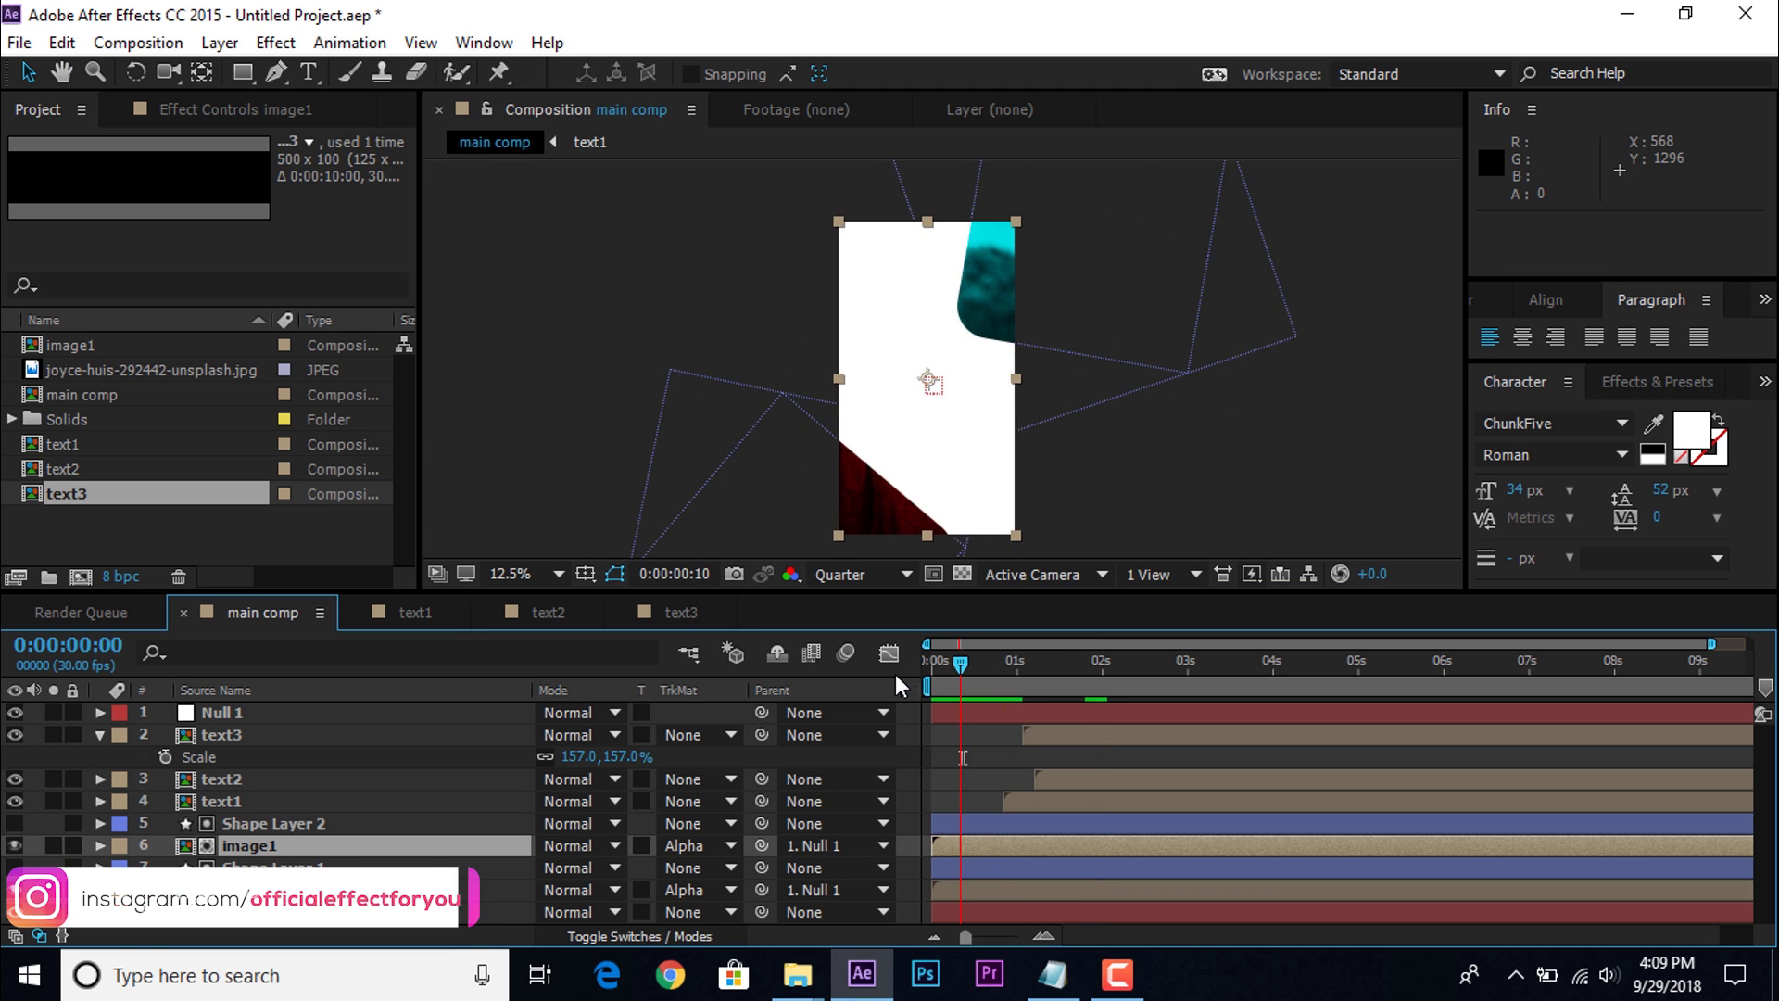
key(Home)
key(space)
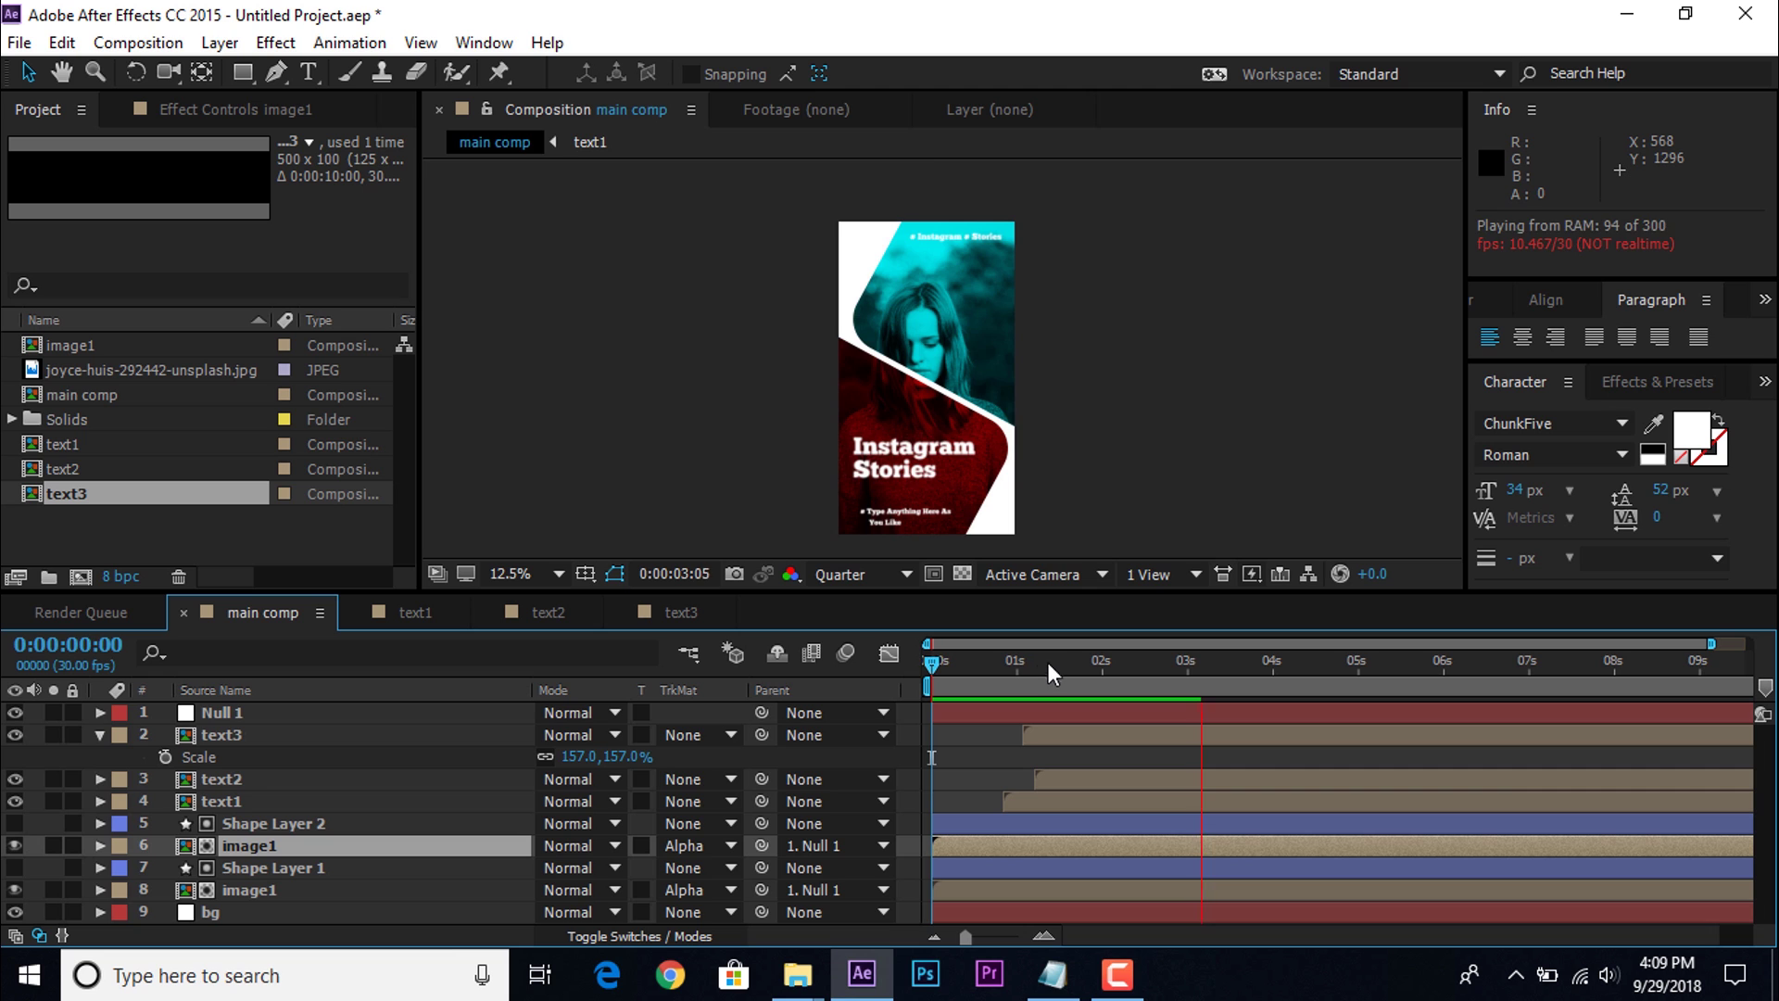
drag(1052, 664, 843, 696)
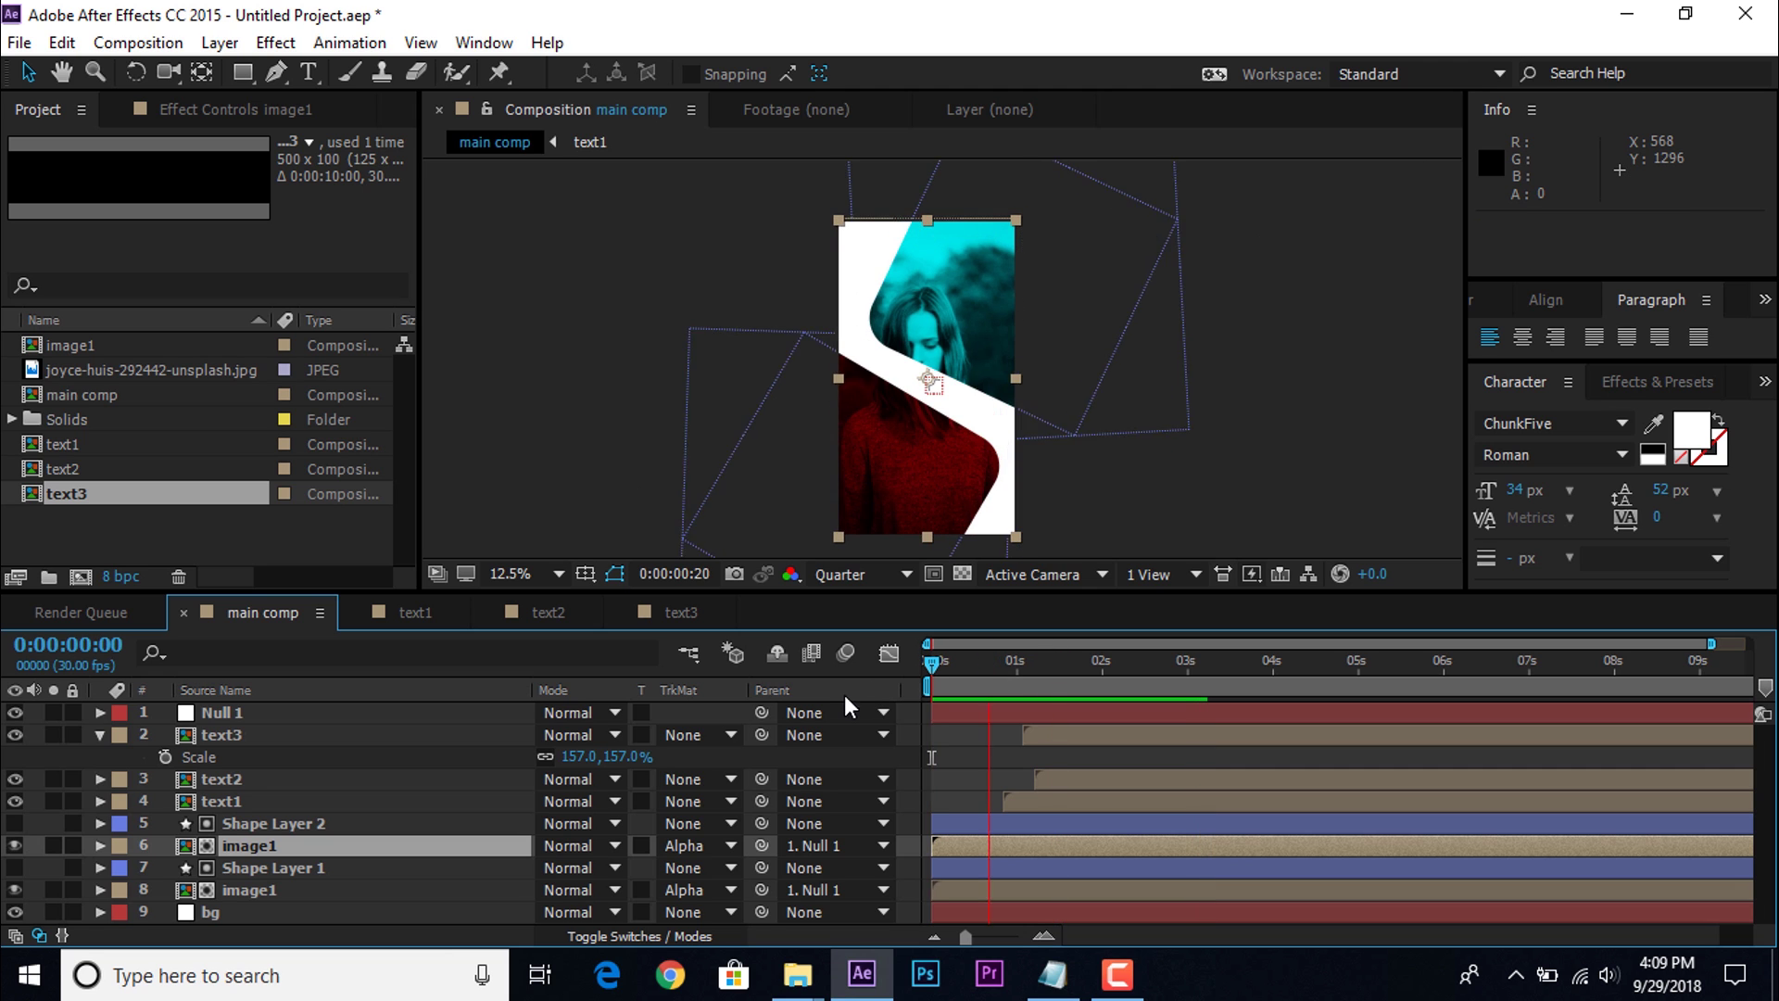
click(99, 734)
key(space)
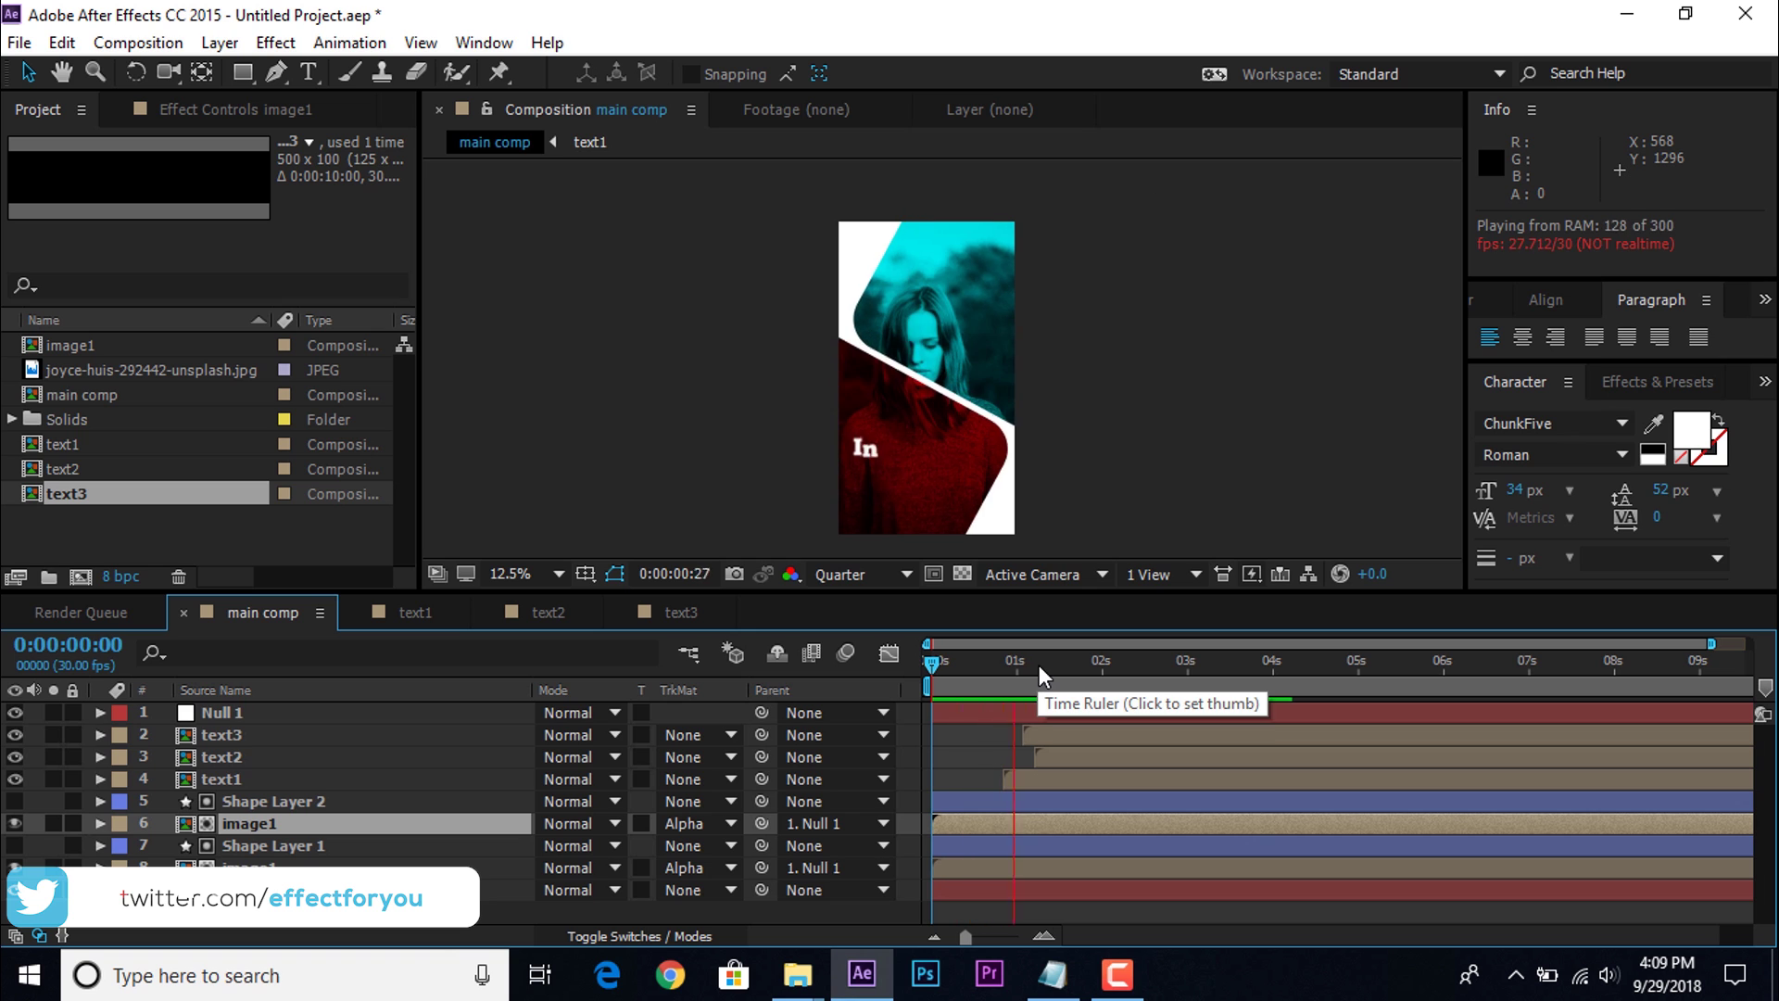
Step: End the work area at 0:00:05:00, trim main comp to it and preview the result
drag(1055, 664, 1355, 662)
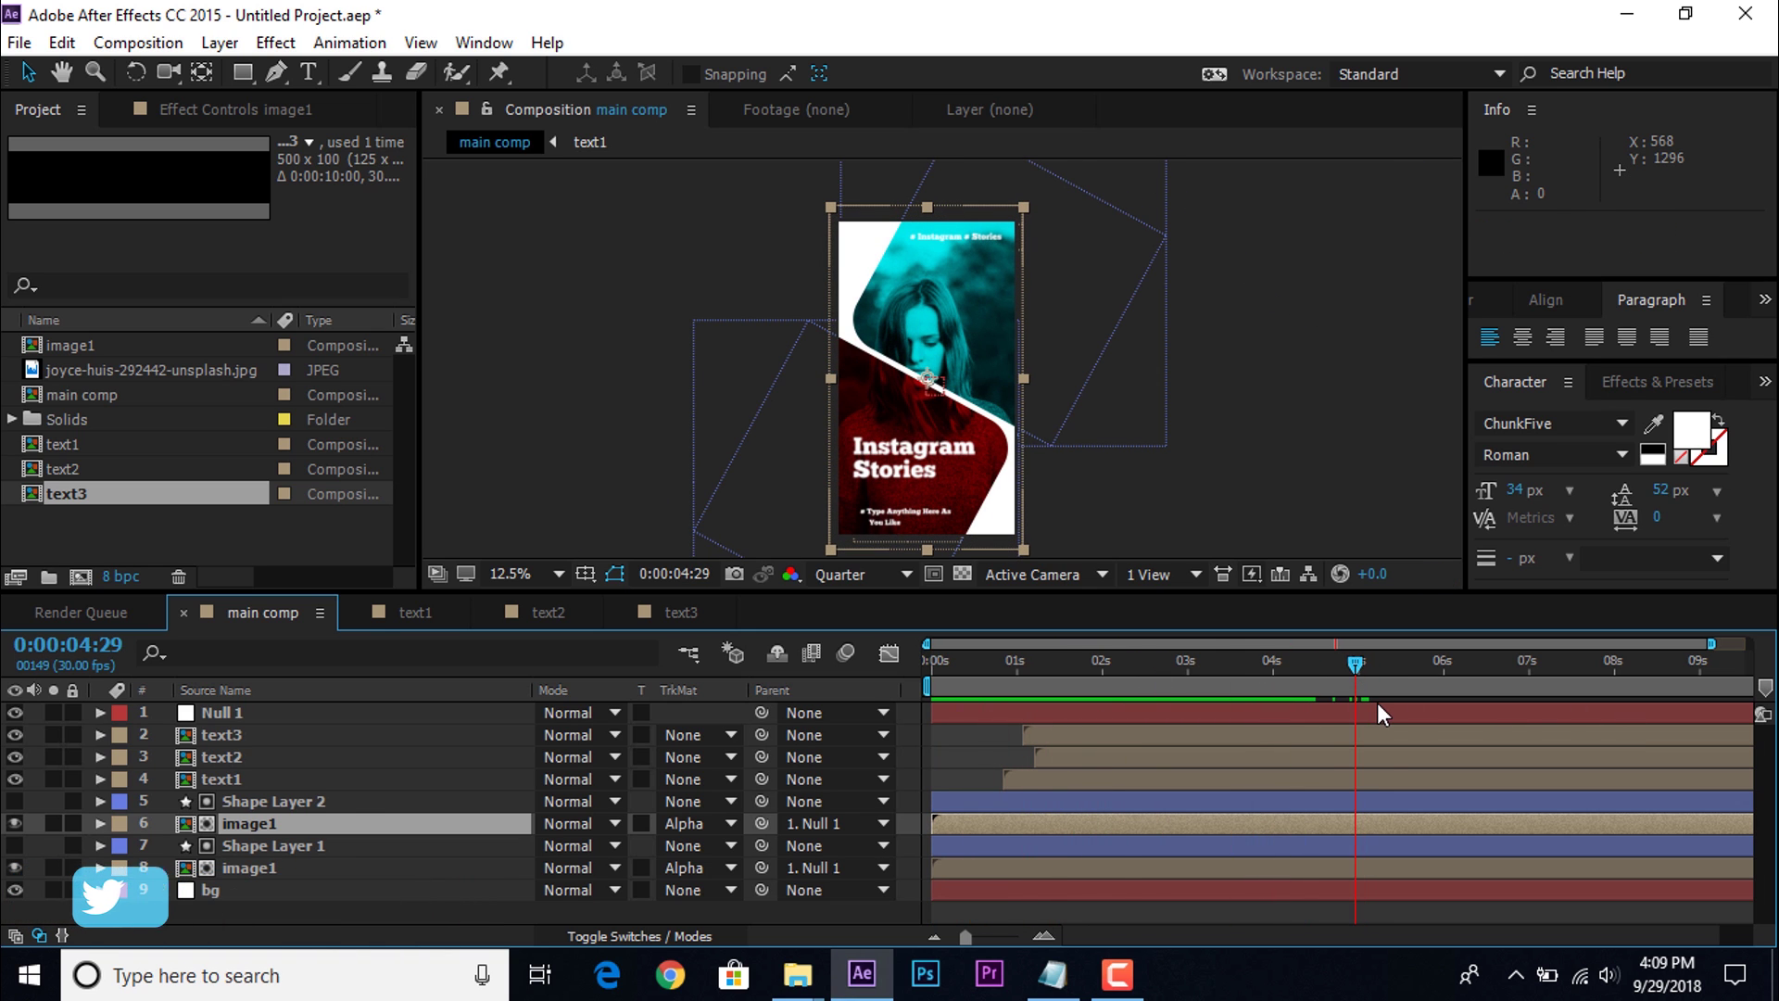
key(n)
right_click(1330, 686)
click(1391, 758)
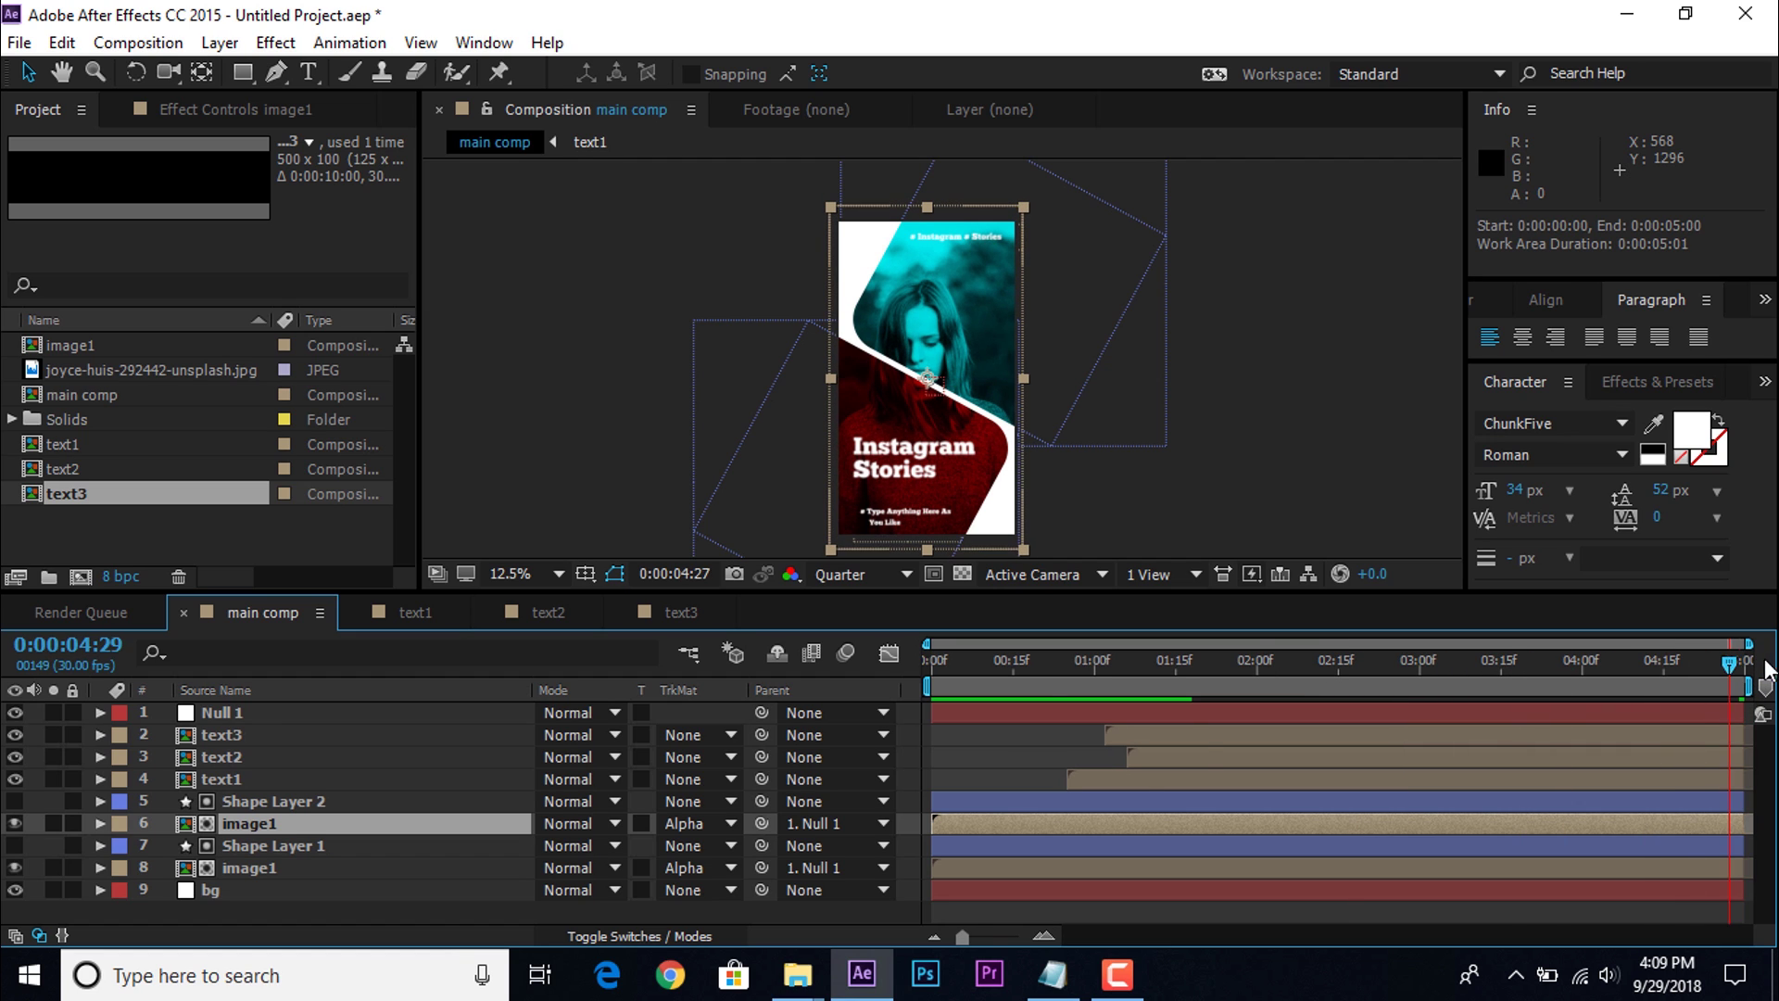
key(space)
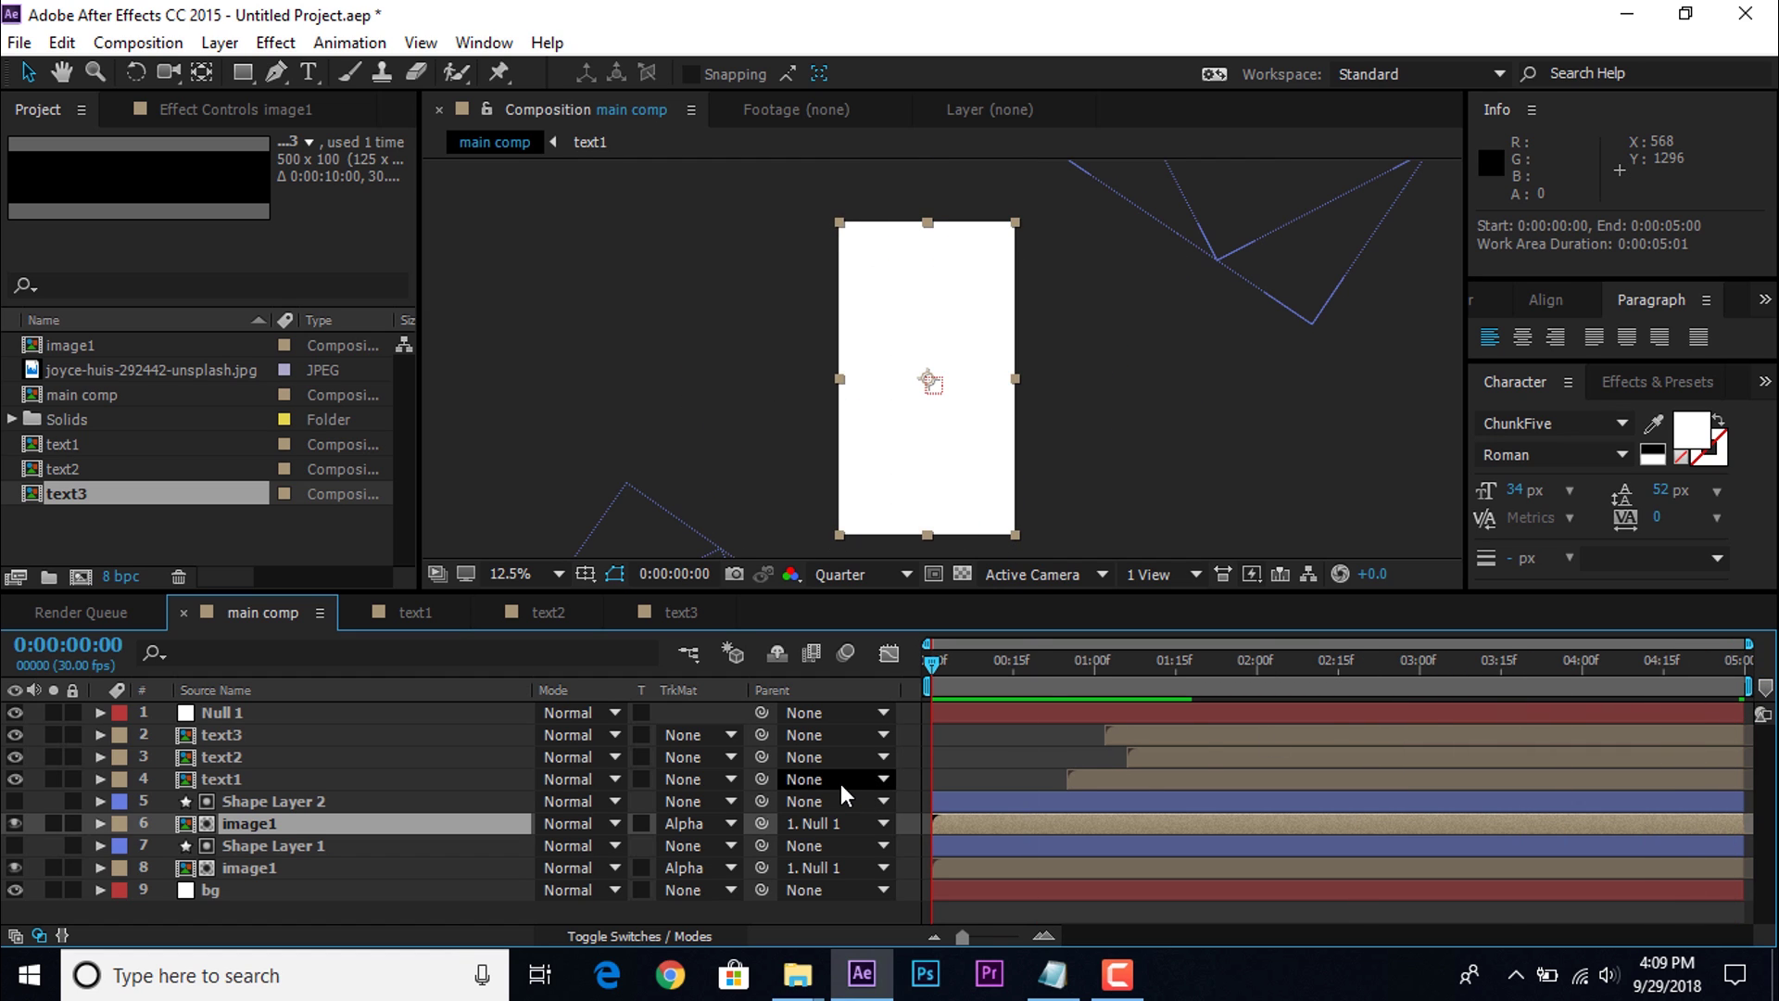